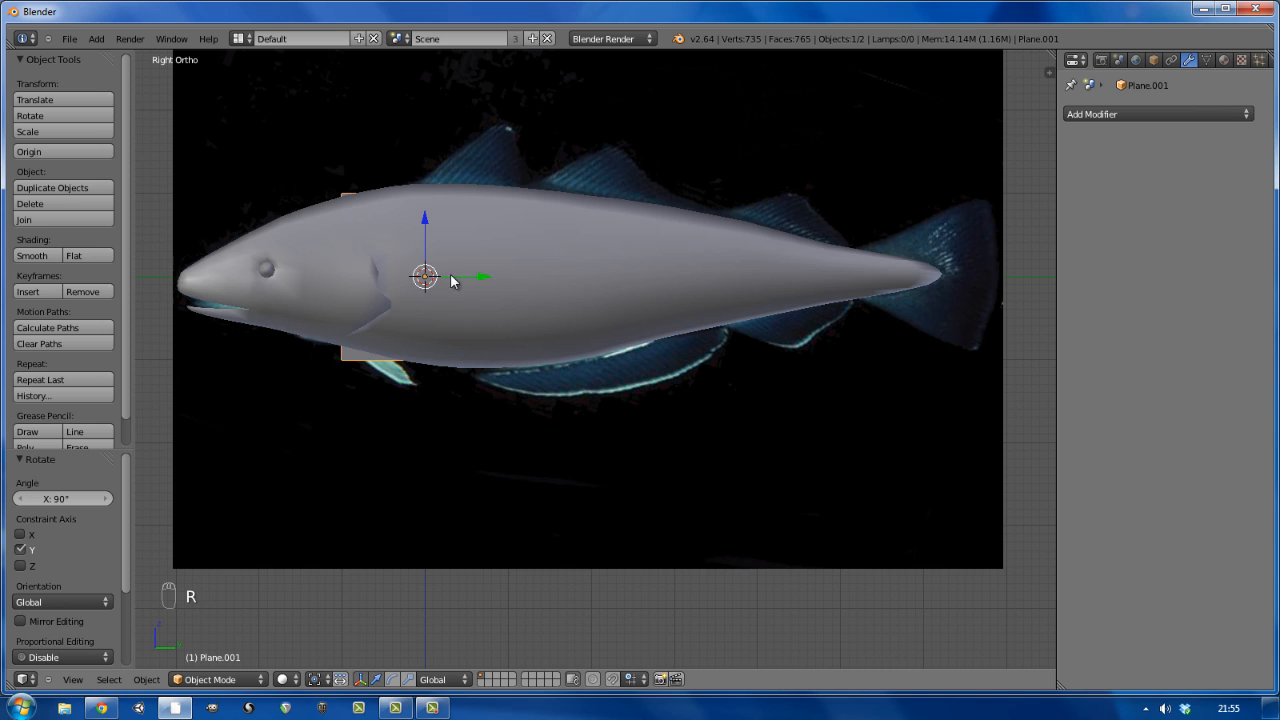
- Move the plane up onto the fish's back at the first dorsal fin, by 0.520 in Y and 1.214 in Z
key(g)
click(494, 195)
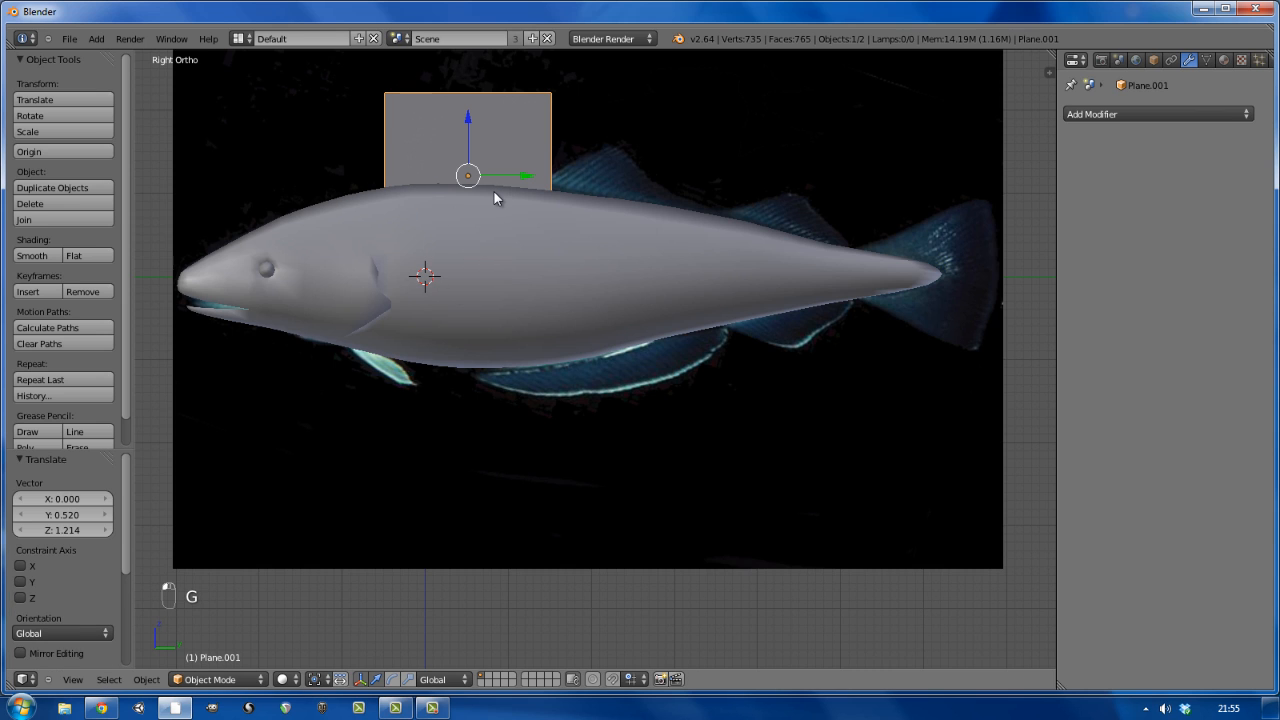
key(KP_1)
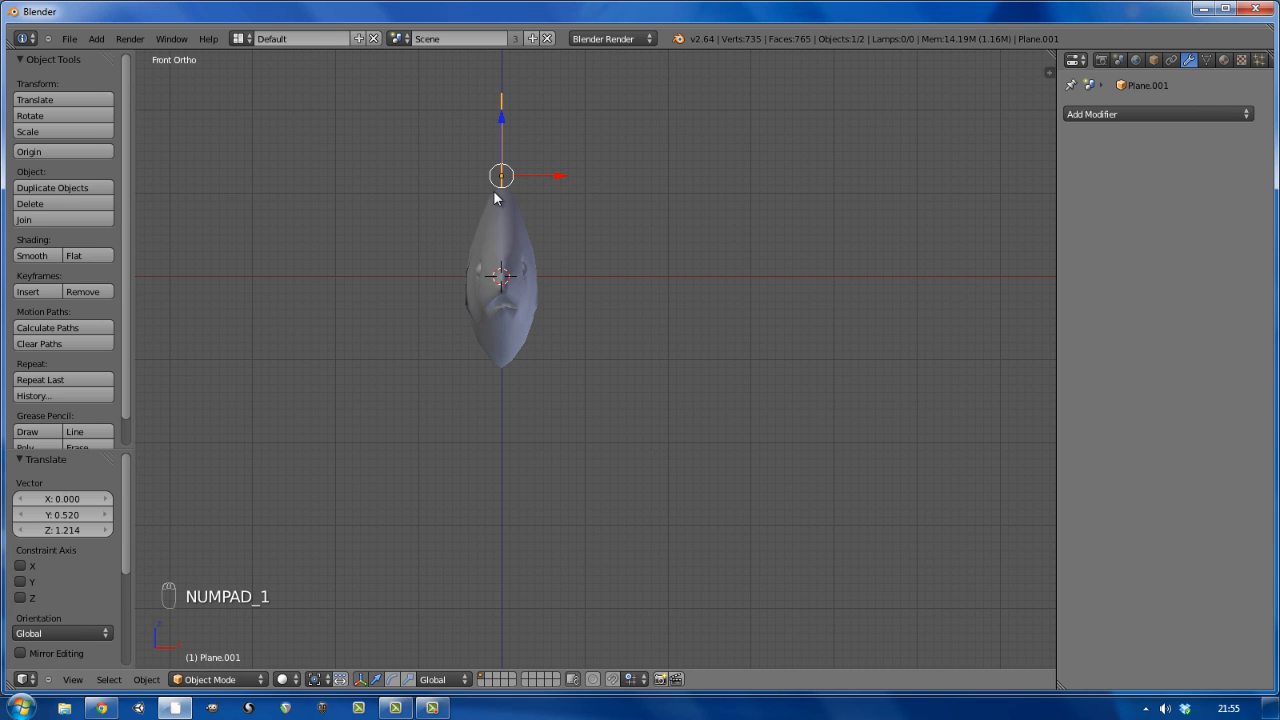
key(KP_3)
scroll(488, 170, up, 3)
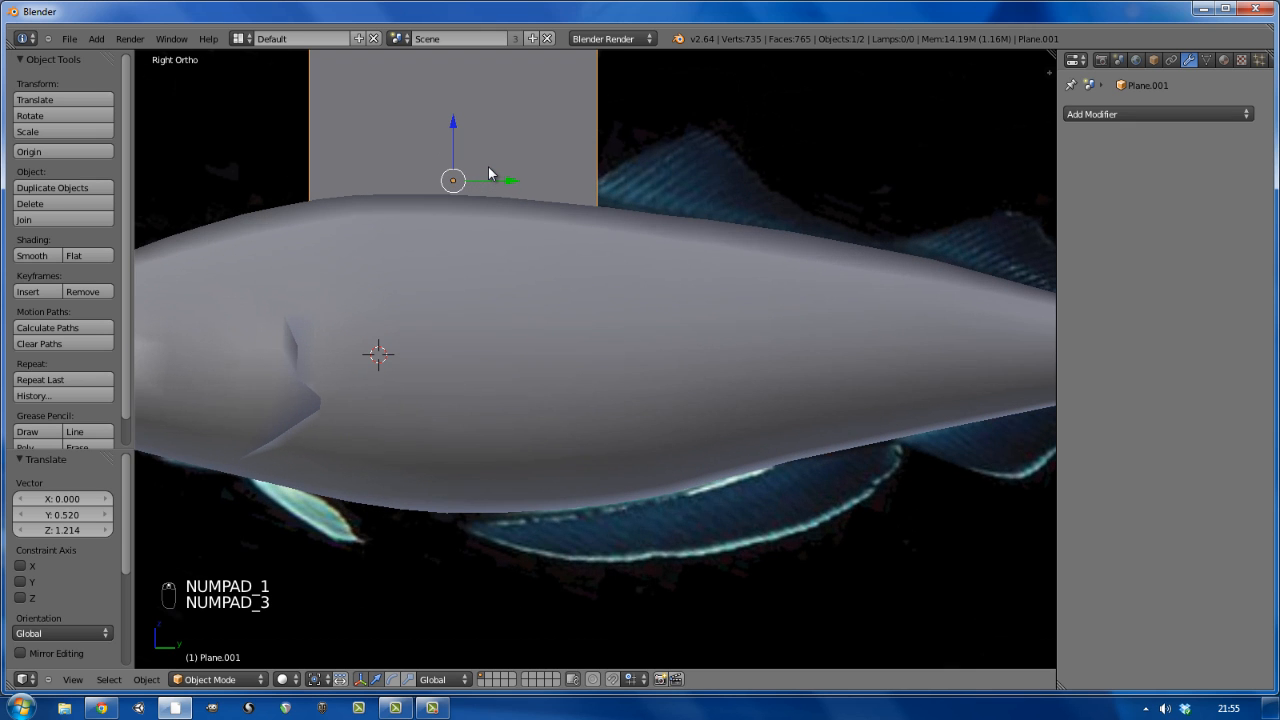
- Join the plane with the fish body into one mesh and open it in Edit Mode
shift+middle_drag(471, 186, 476, 230)
shift+right_click(478, 263)
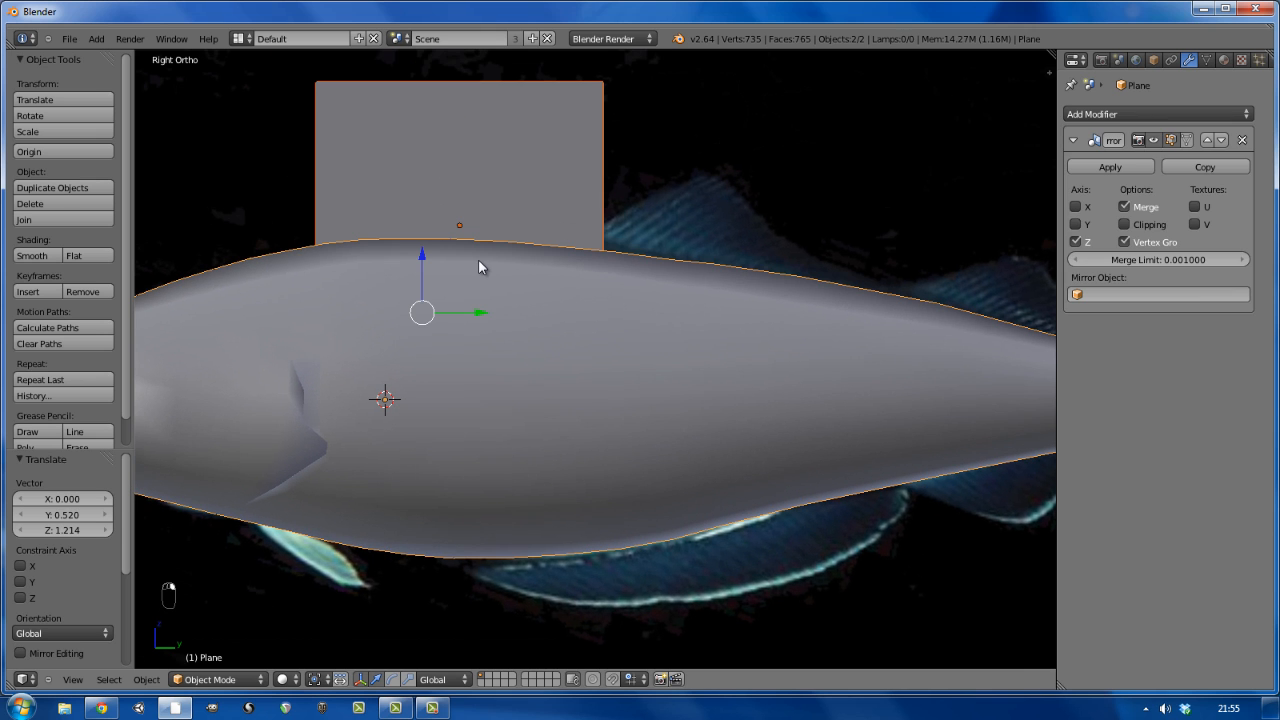
key(ctrl+j)
key(Tab)
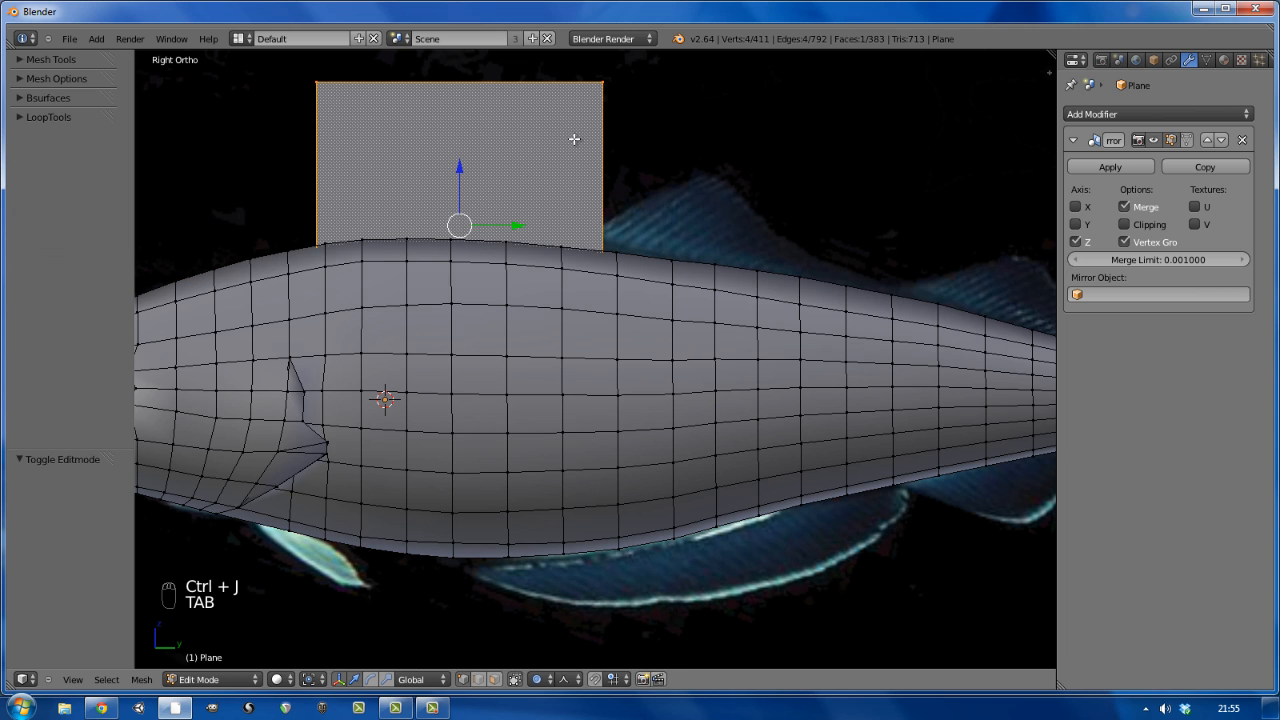
- In the front view, shift the plane along X by about -0.029 onto the fish body's centre line
key(KP_1)
scroll(403, 271, up, 3)
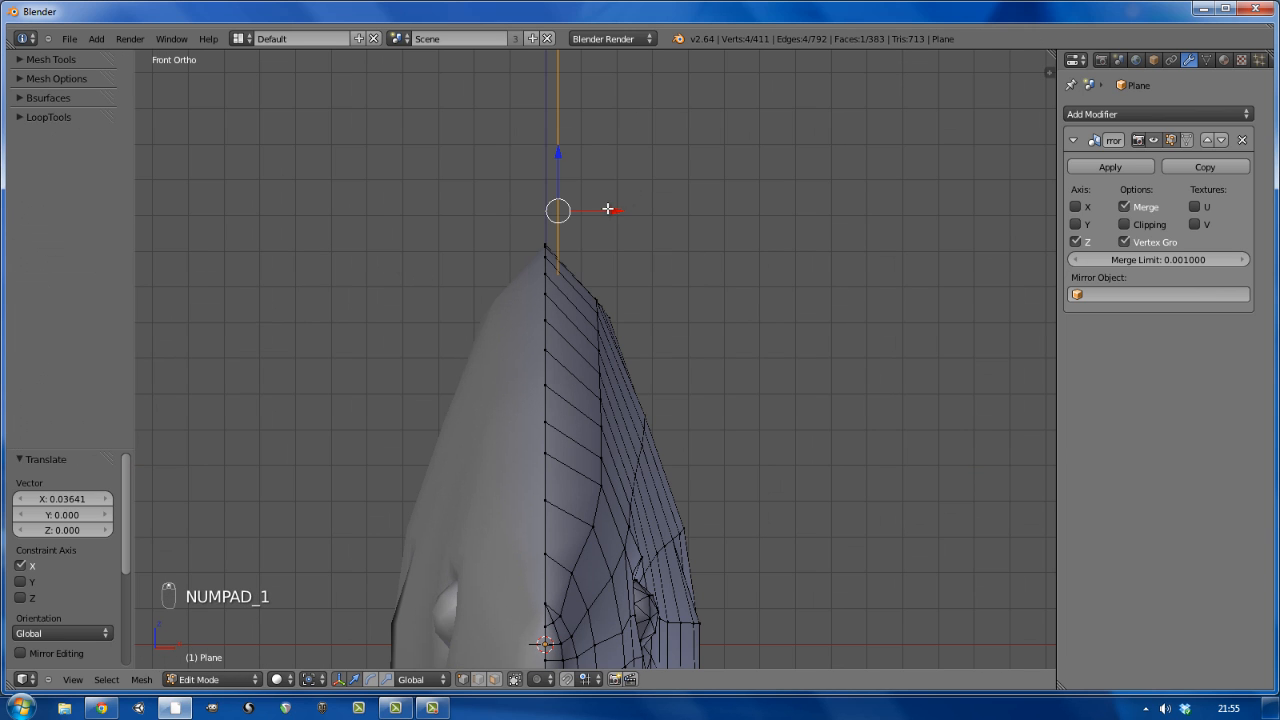
drag(608, 210, 597, 210)
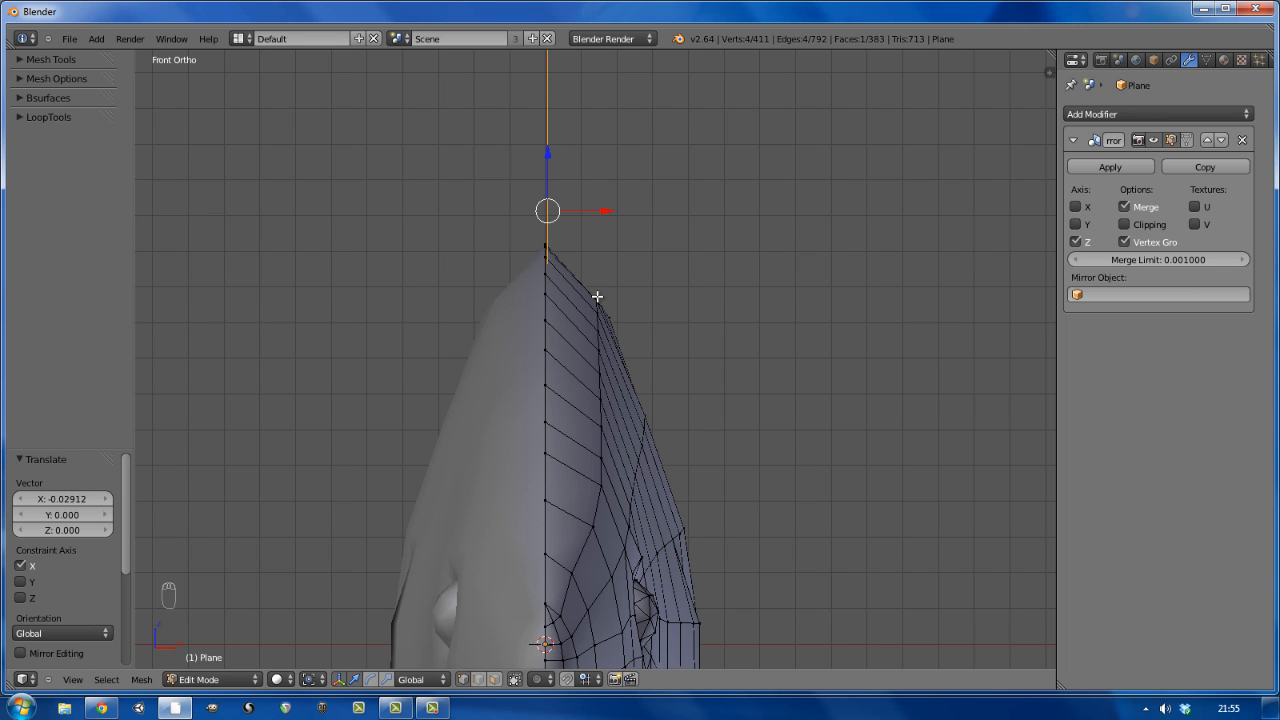
- In side wireframe view, scale the plane to 0.116 and move it to the front base of the first dorsal fin
key(KP_3)
scroll(684, 264, down, 4)
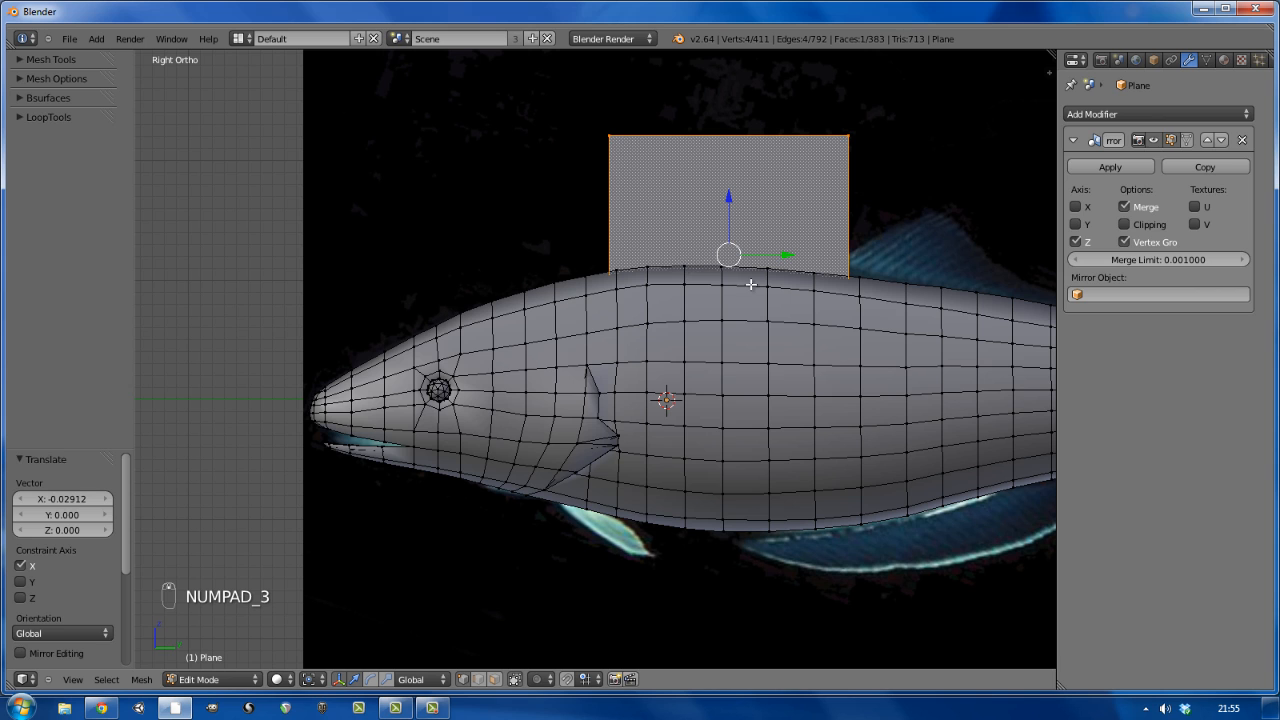
key(z)
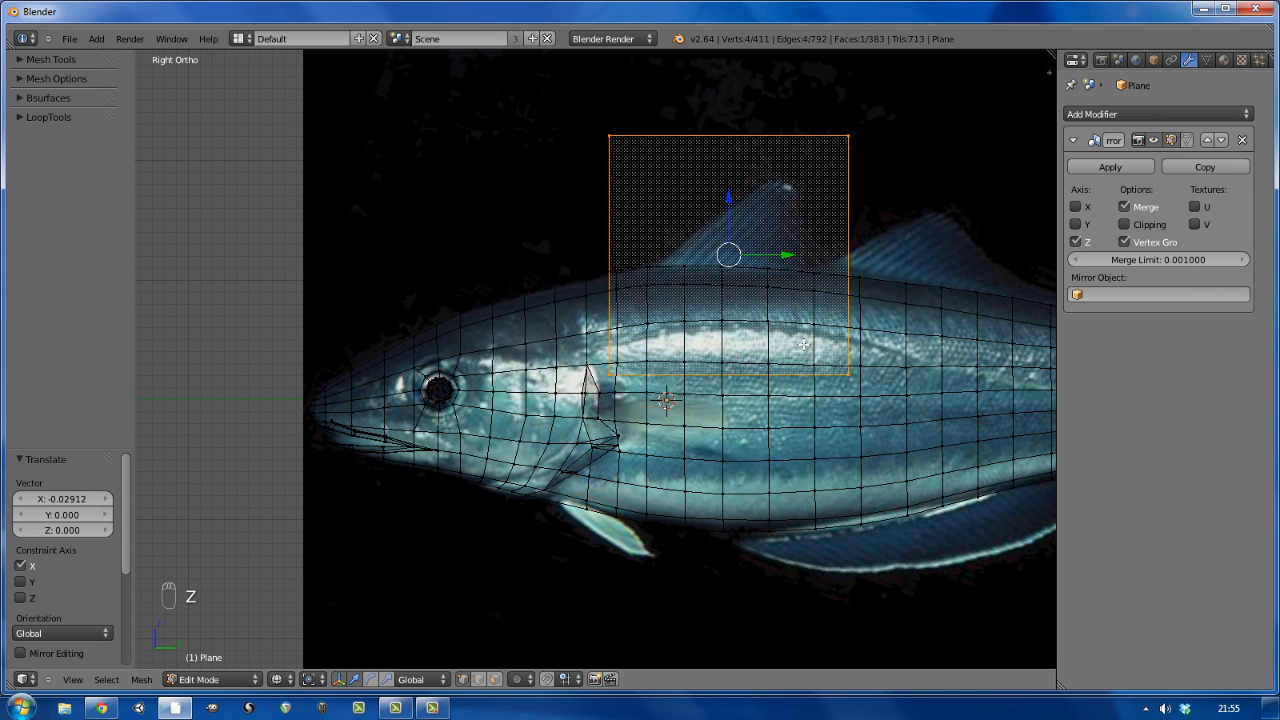
key(s)
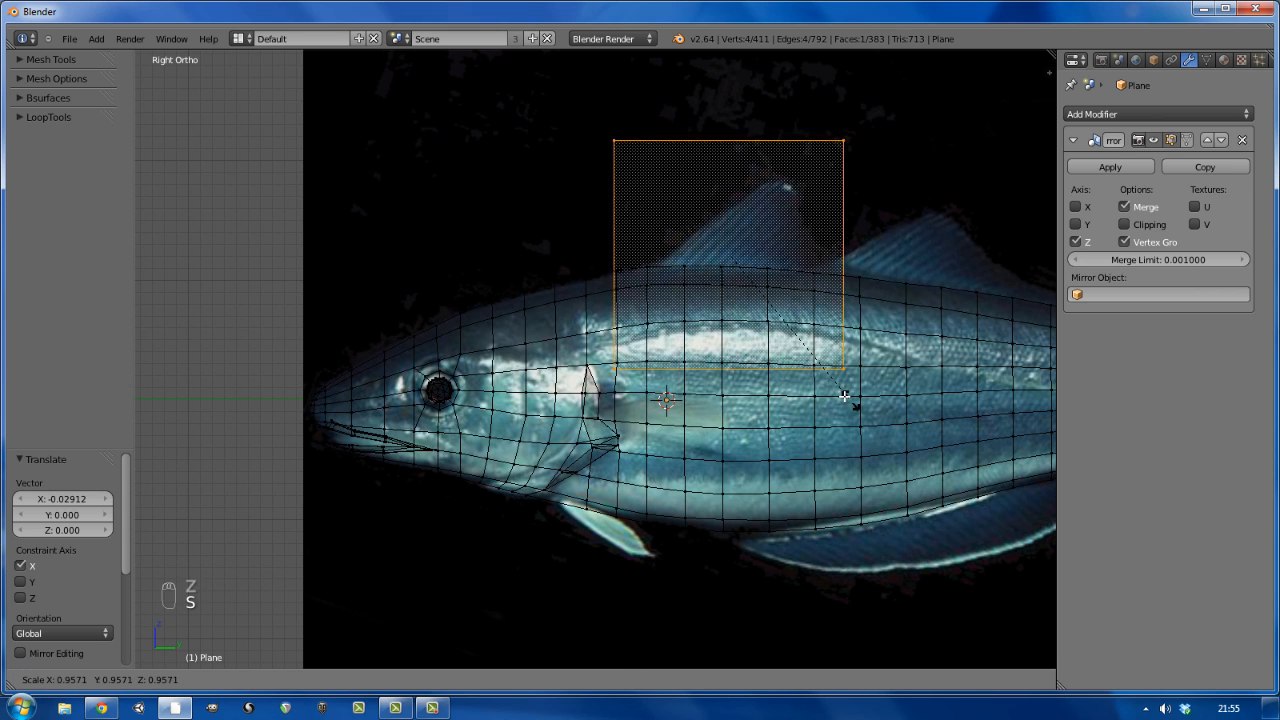
click(736, 276)
scroll(751, 268, up, 6)
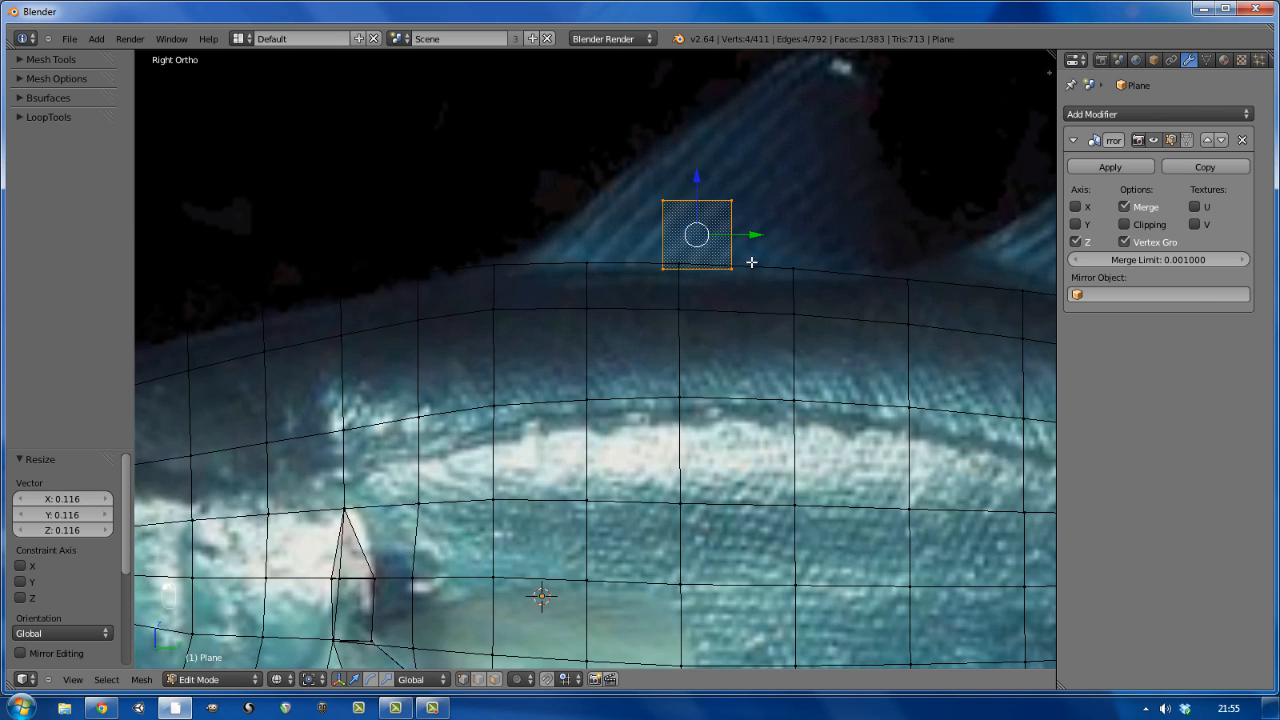
key(g)
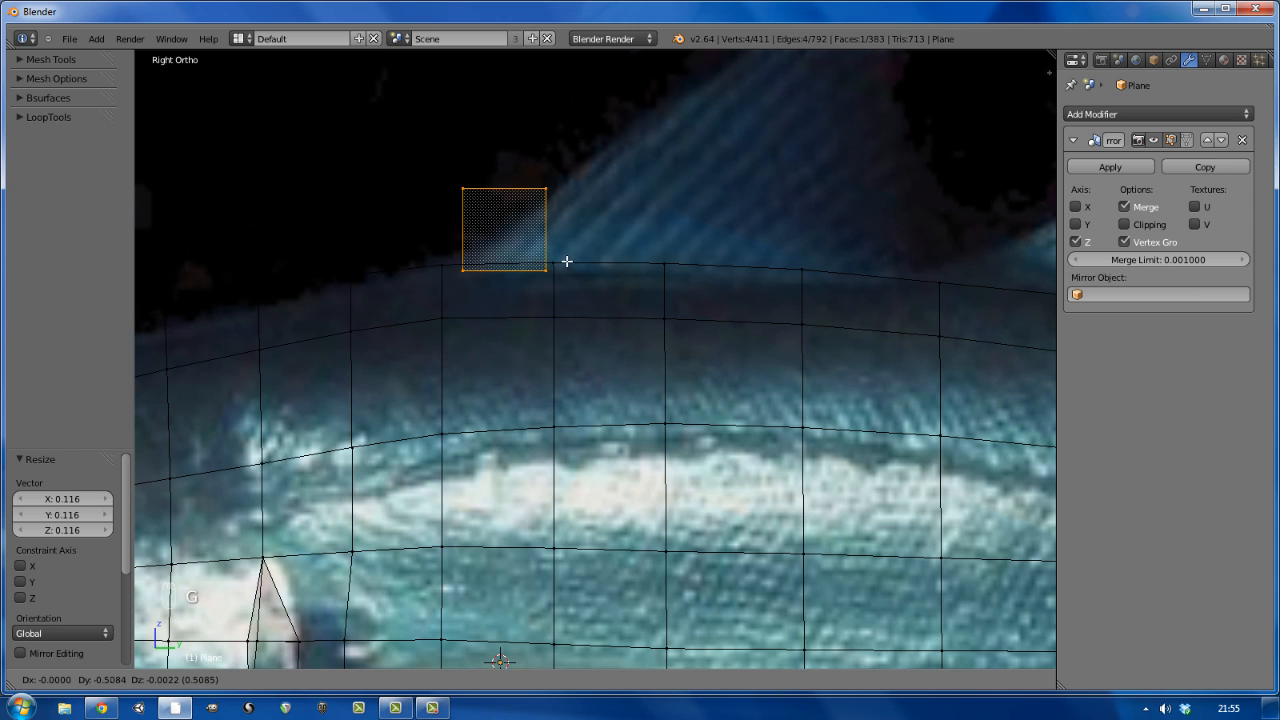
click(552, 259)
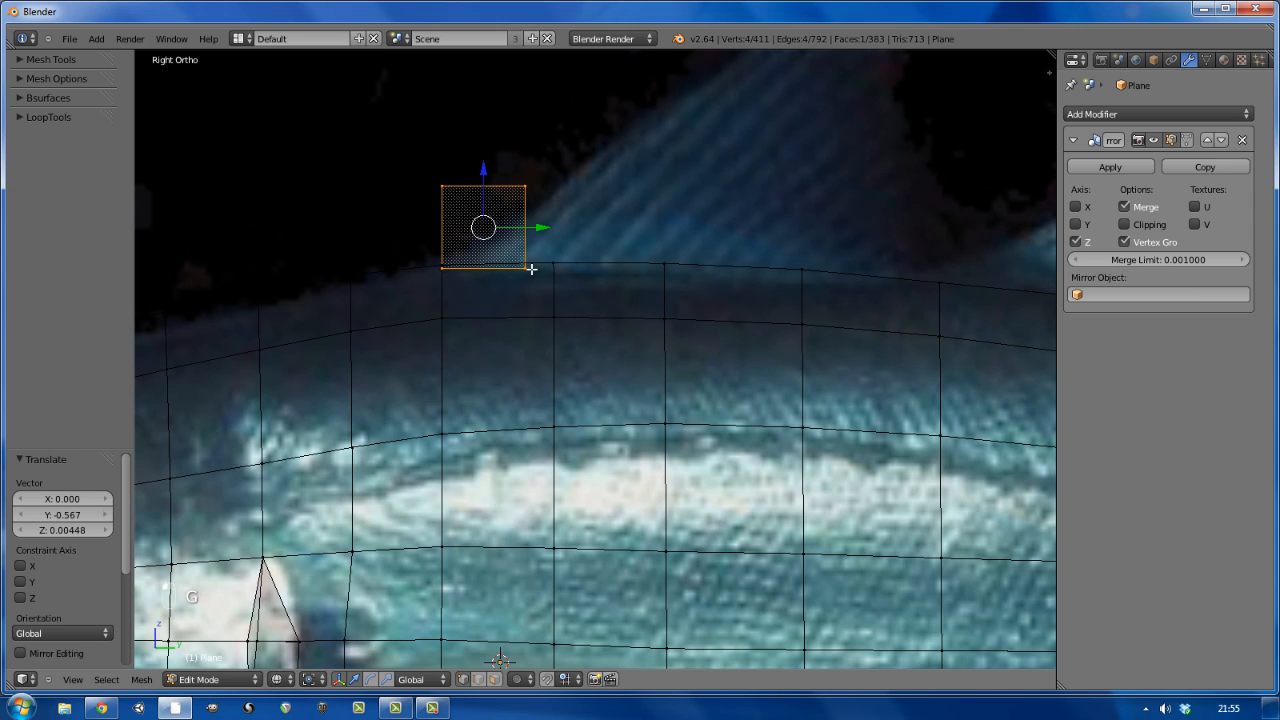
- Move the plane's lower rear vertex to the nearest back-line vertex and its upper rear vertex onto the fin's leading edge
right_click(525, 268)
key(g)
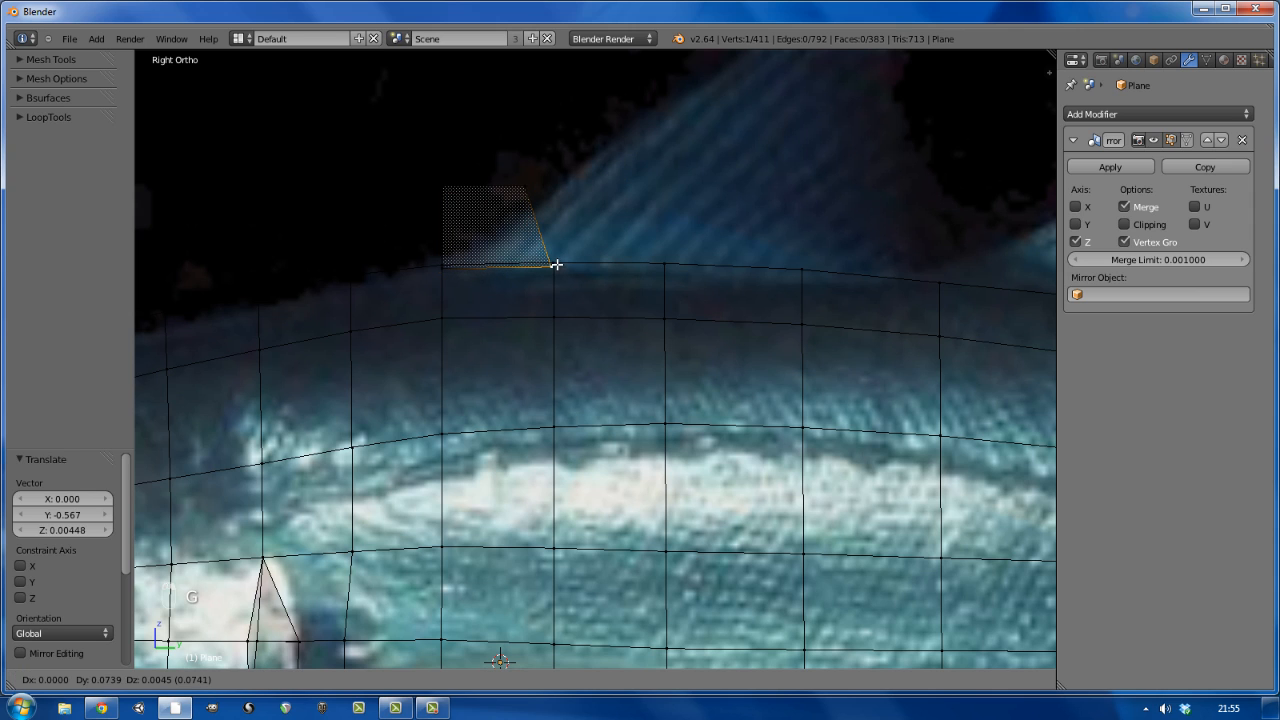
click(556, 265)
key(g)
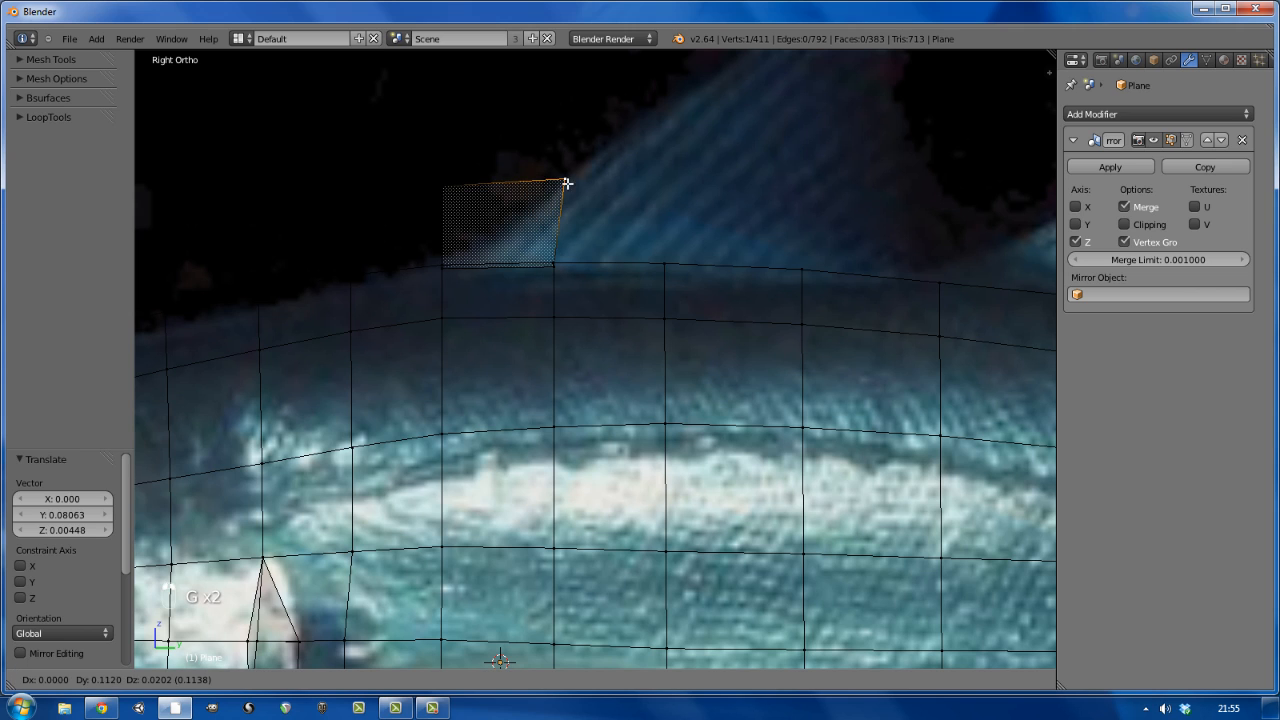
click(555, 202)
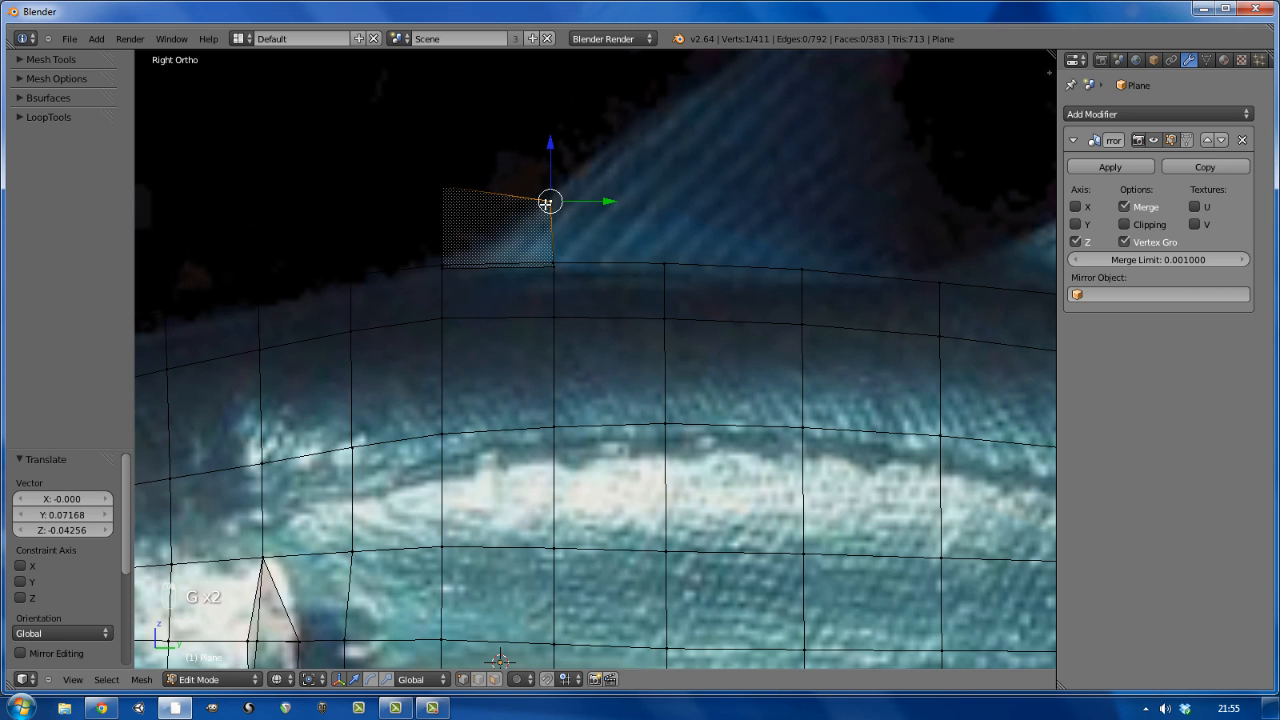
- Merge the plane's two front vertices at the last selected one to form a triangle at the fin's front
right_click(447, 188)
shift+right_click(441, 267)
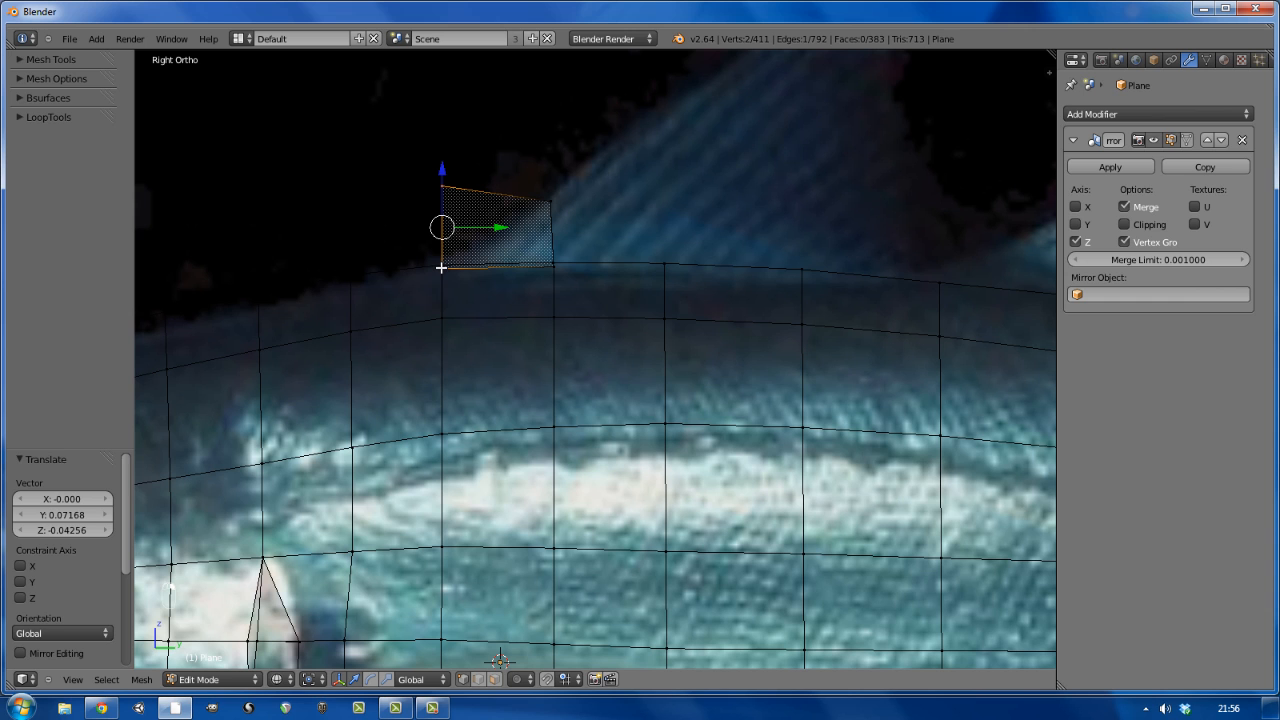
key(alt+m)
click(441, 268)
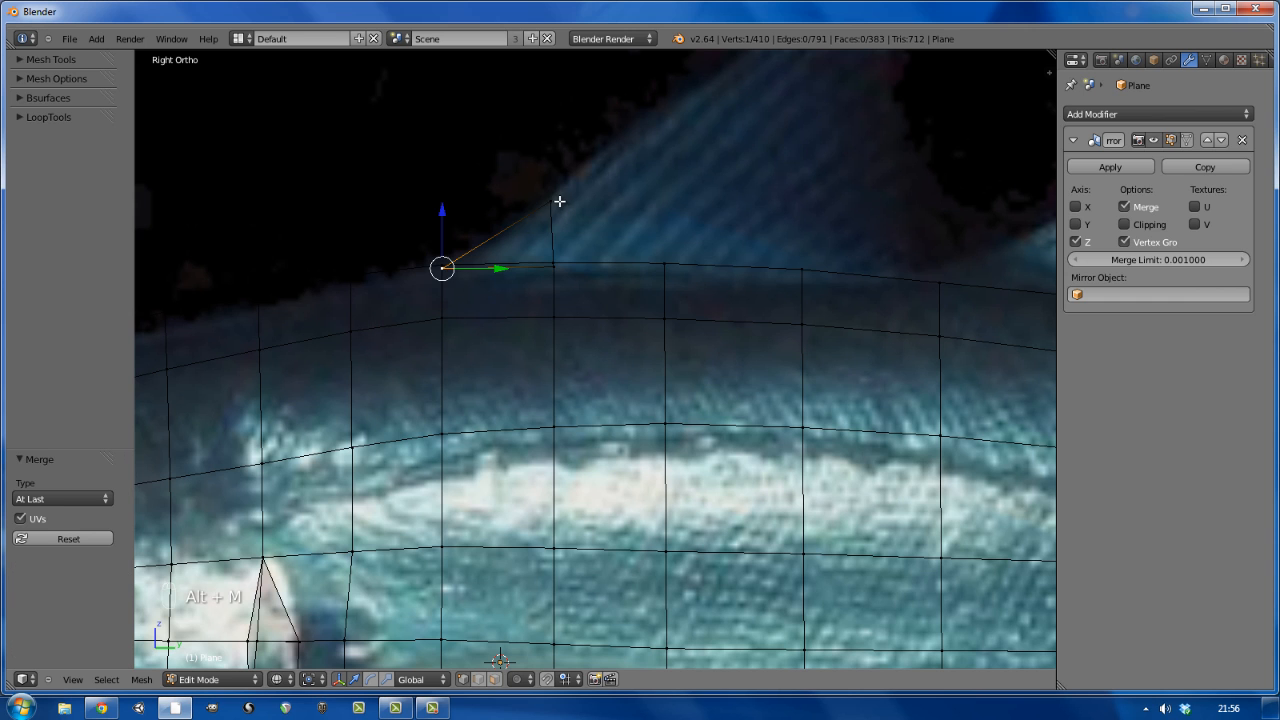
- Extrude the triangle's rear edge three times along the back to the fin's rear base, matching the body's vertical edge loops
shift+right_click(560, 271)
shift+middle_drag(560, 300, 401, 356)
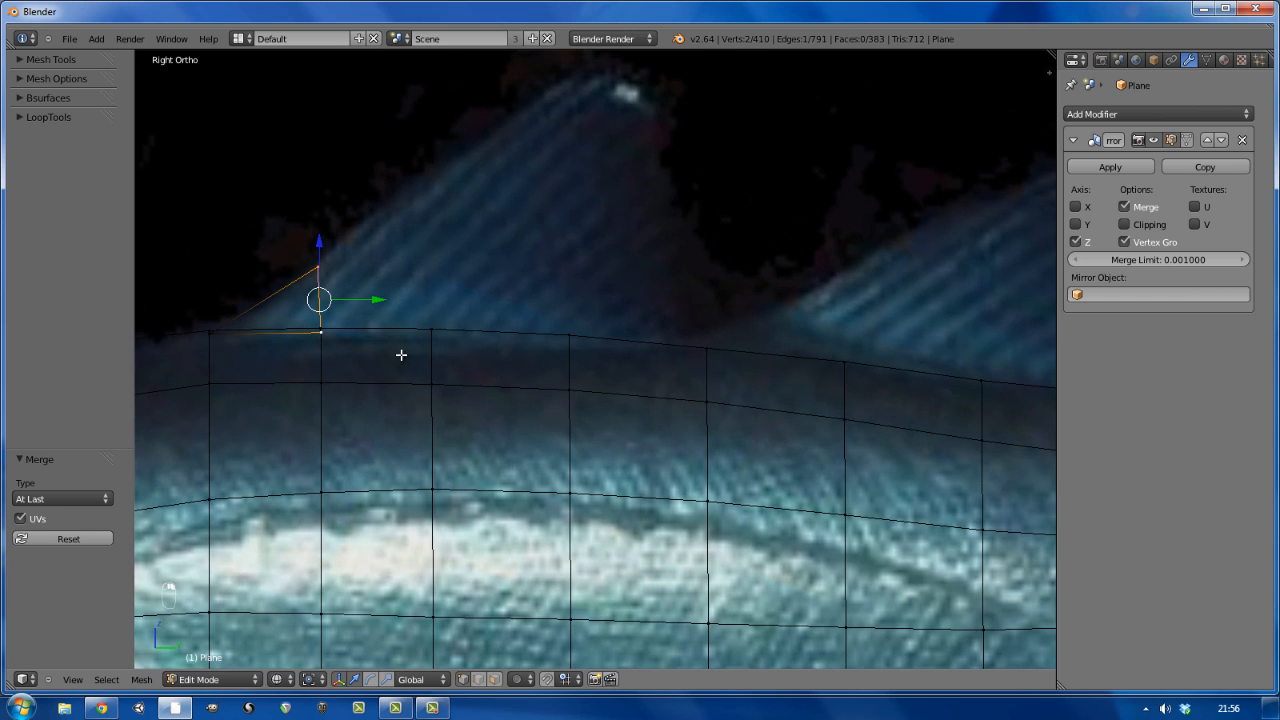
key(e)
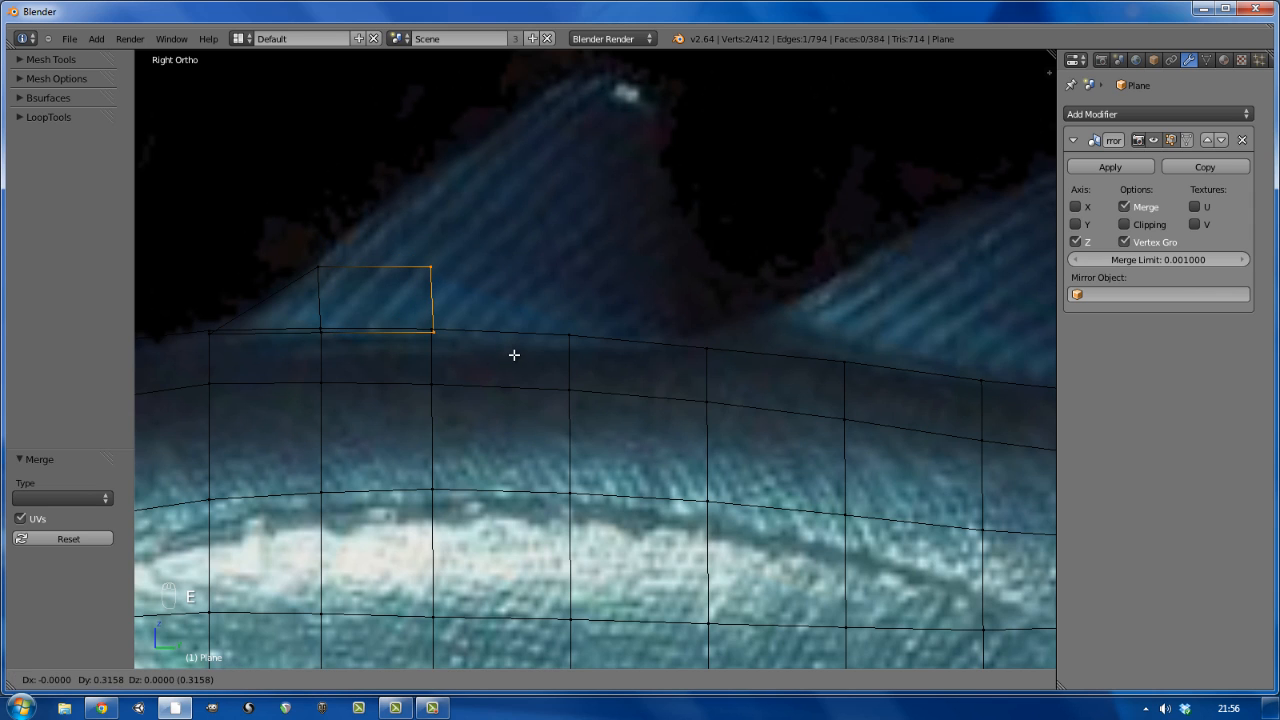
click(512, 353)
key(e)
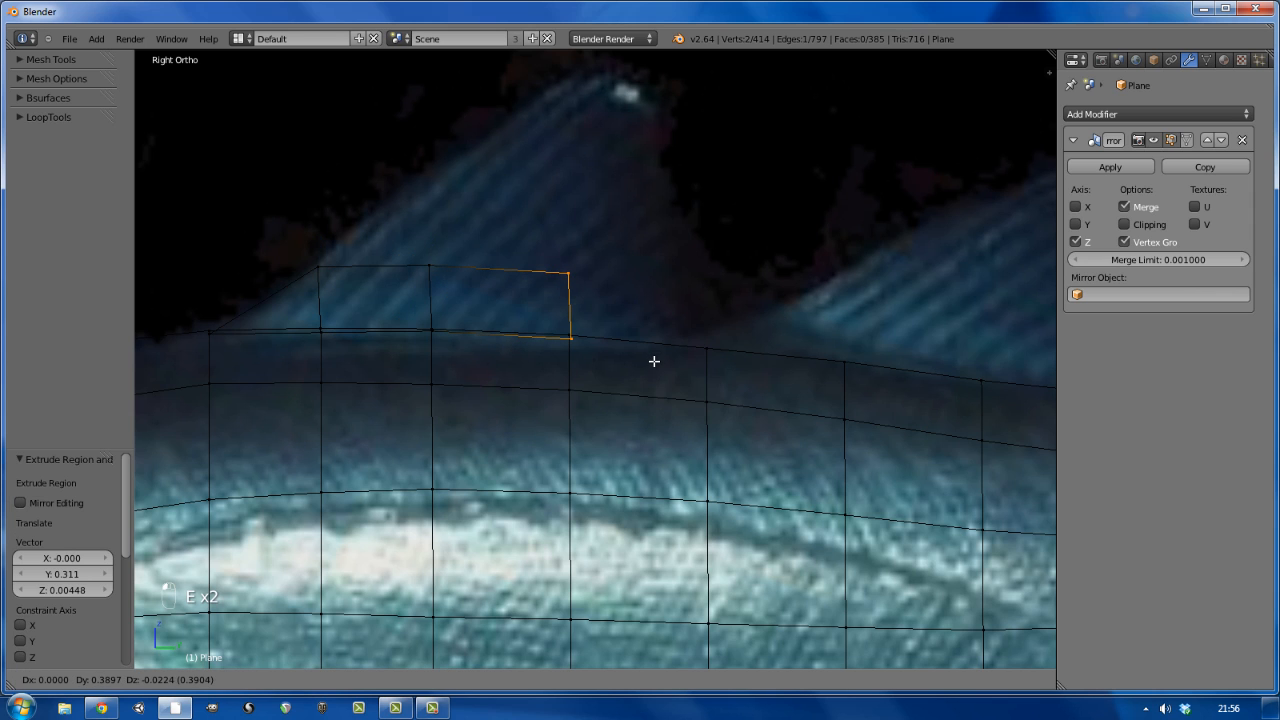
click(653, 361)
key(e)
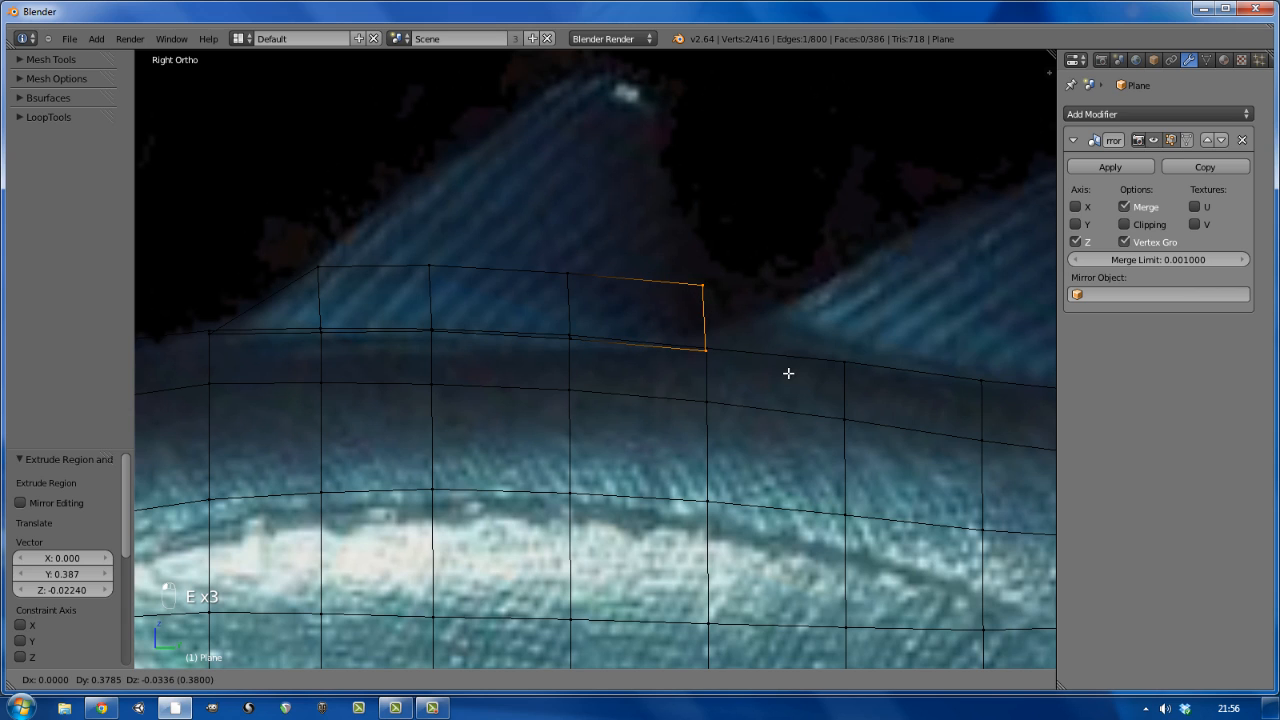
click(788, 373)
- Raise the two rearmost upper vertices of the strip to level its top edge and fit the fin's rear outline
right_click(727, 300)
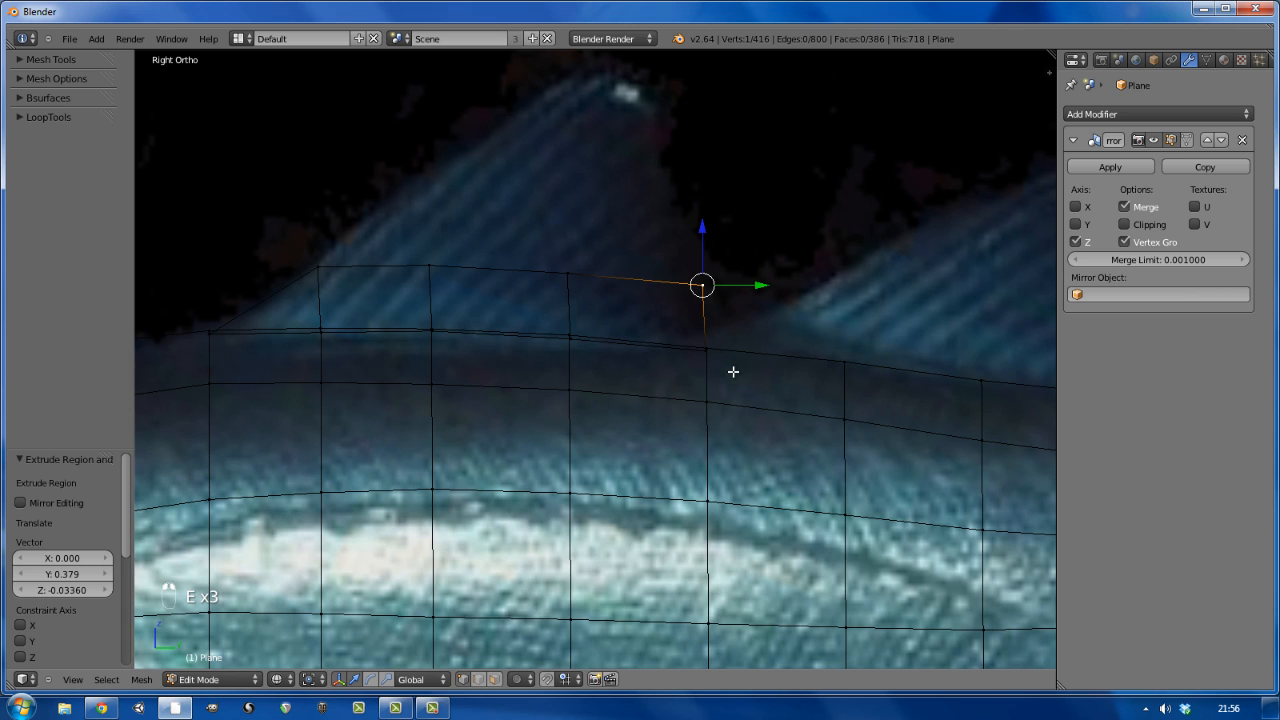
key(g)
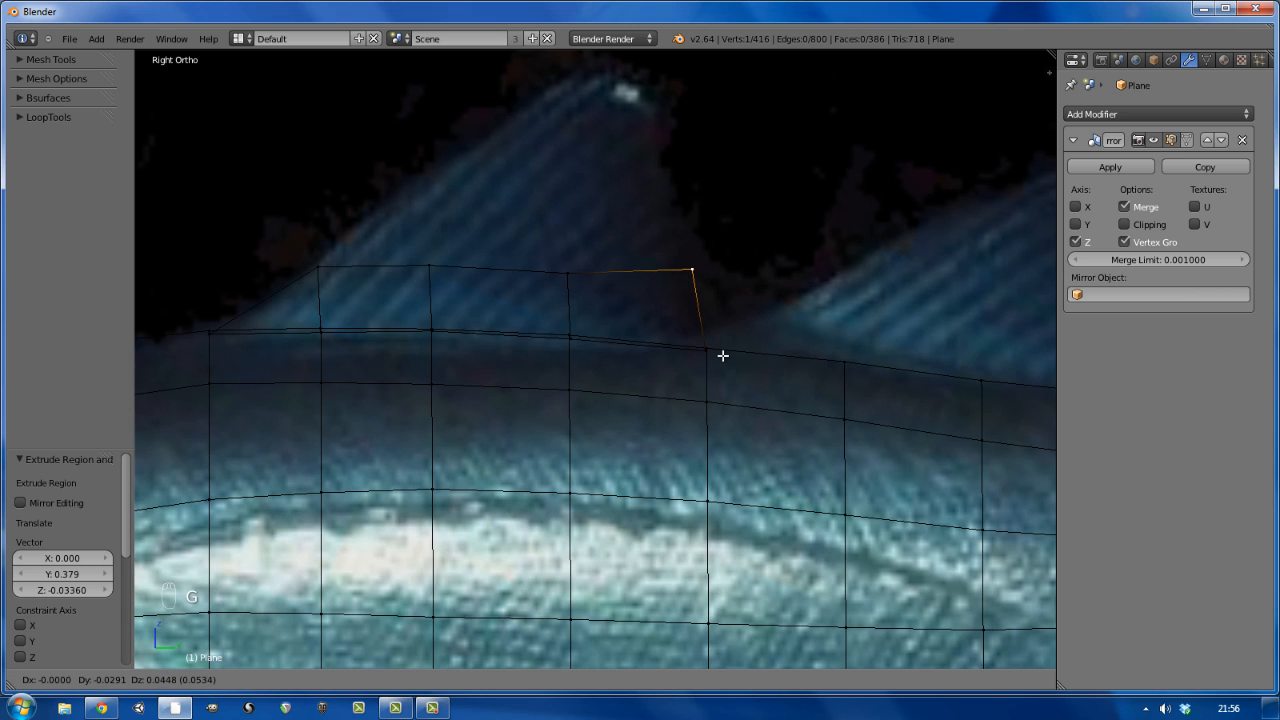
click(723, 352)
key(g)
click(584, 270)
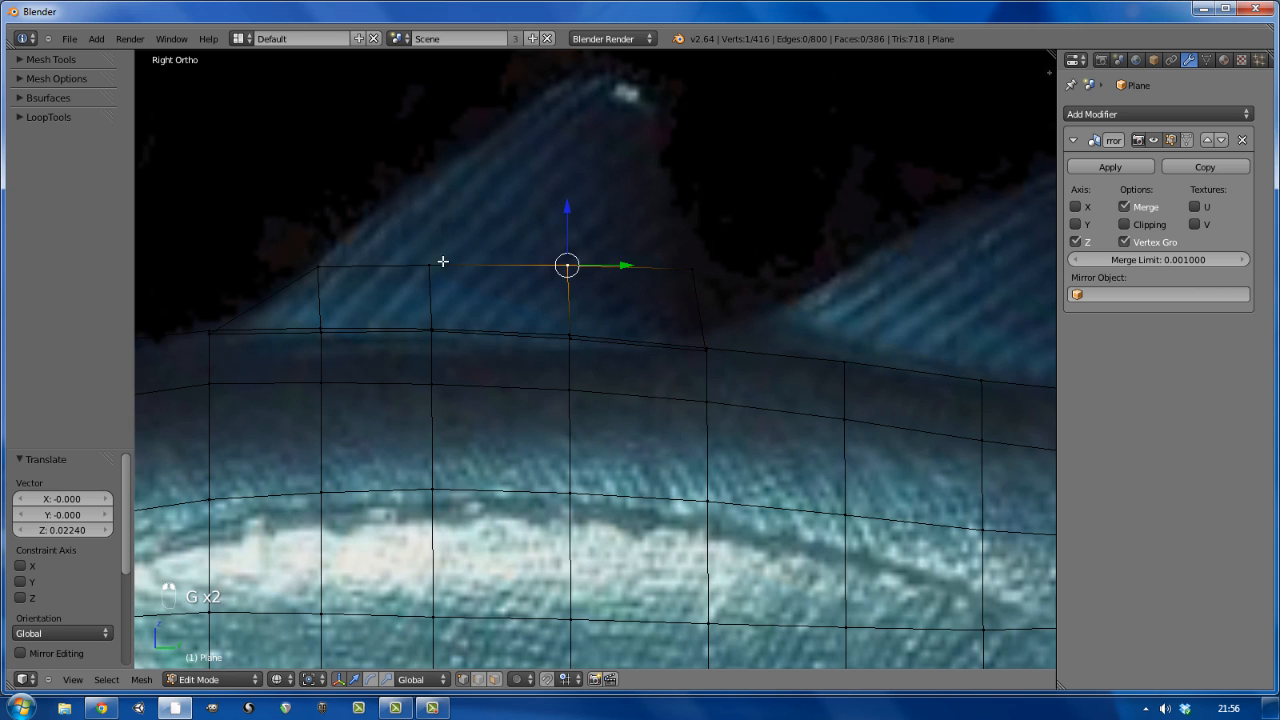
- Extrude the strip's three rearmost upper vertices upward by about 0.217, leaning slightly toward the head
shift+right_click(431, 264)
shift+right_click(689, 262)
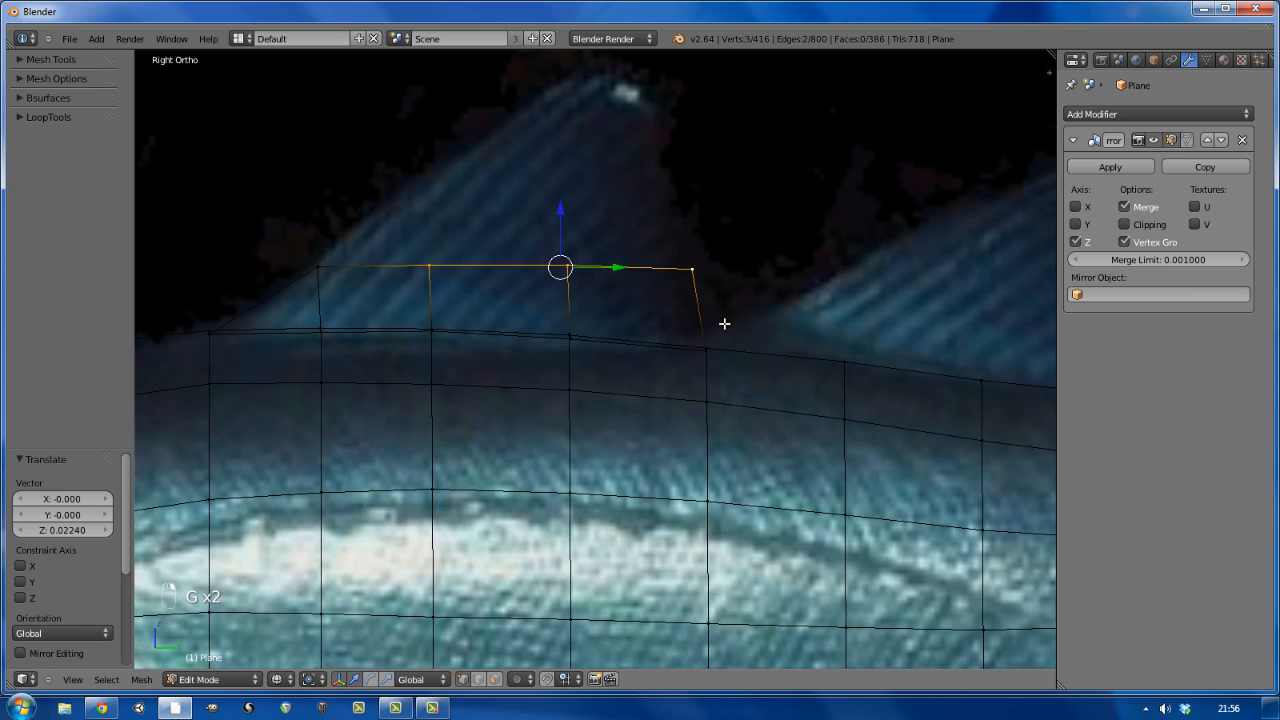
key(e)
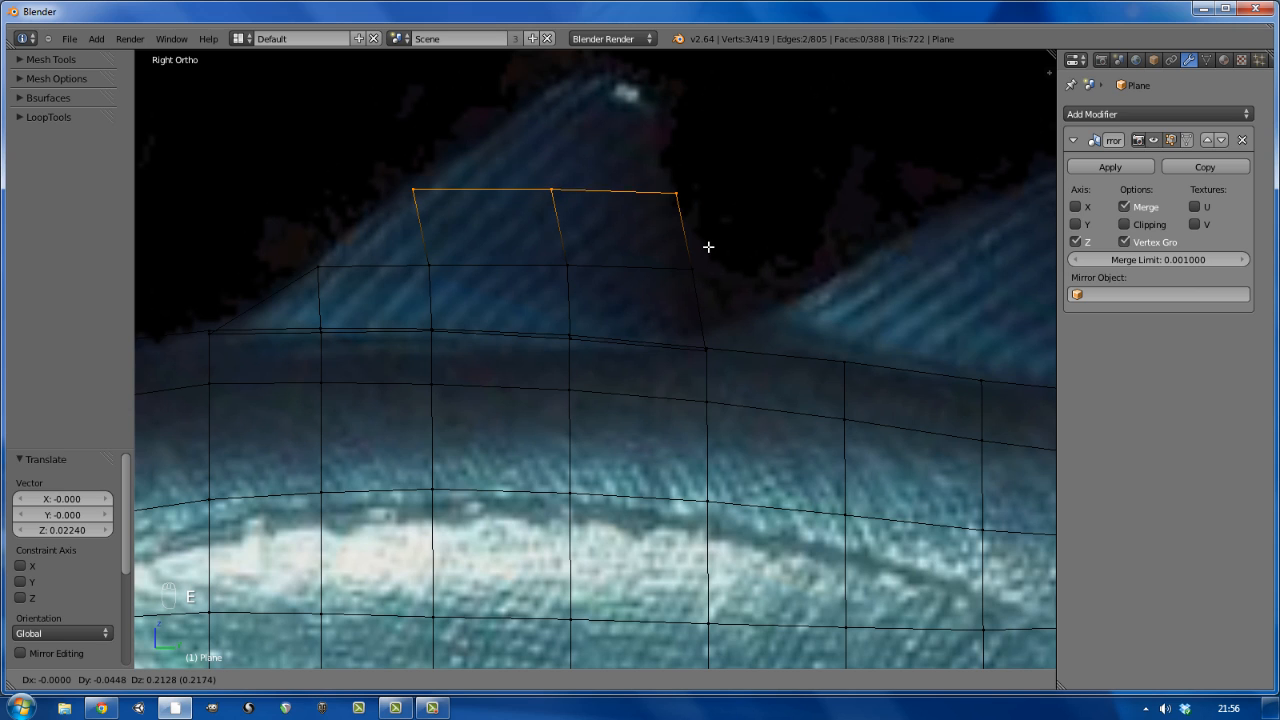
click(708, 246)
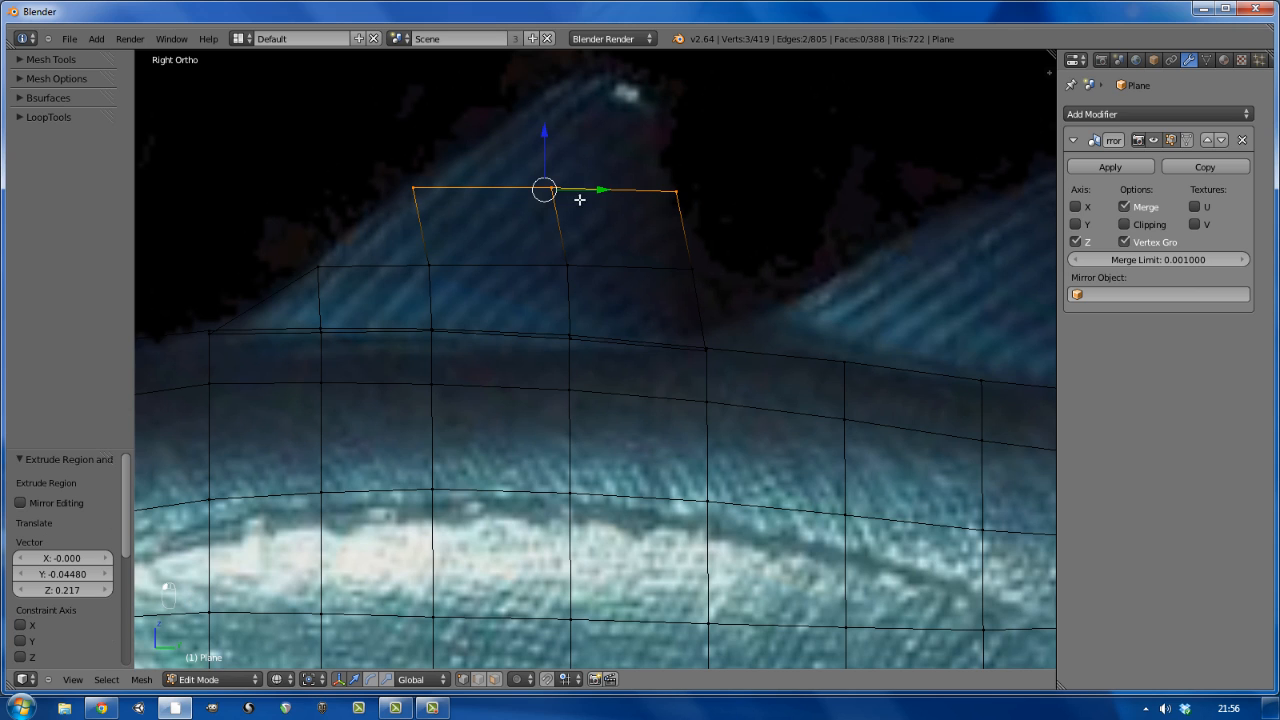
- Extrude the two rearmost vertices of the new top row upward by about 0.228 toward the fin tip
shift+right_click(419, 190)
key(e)
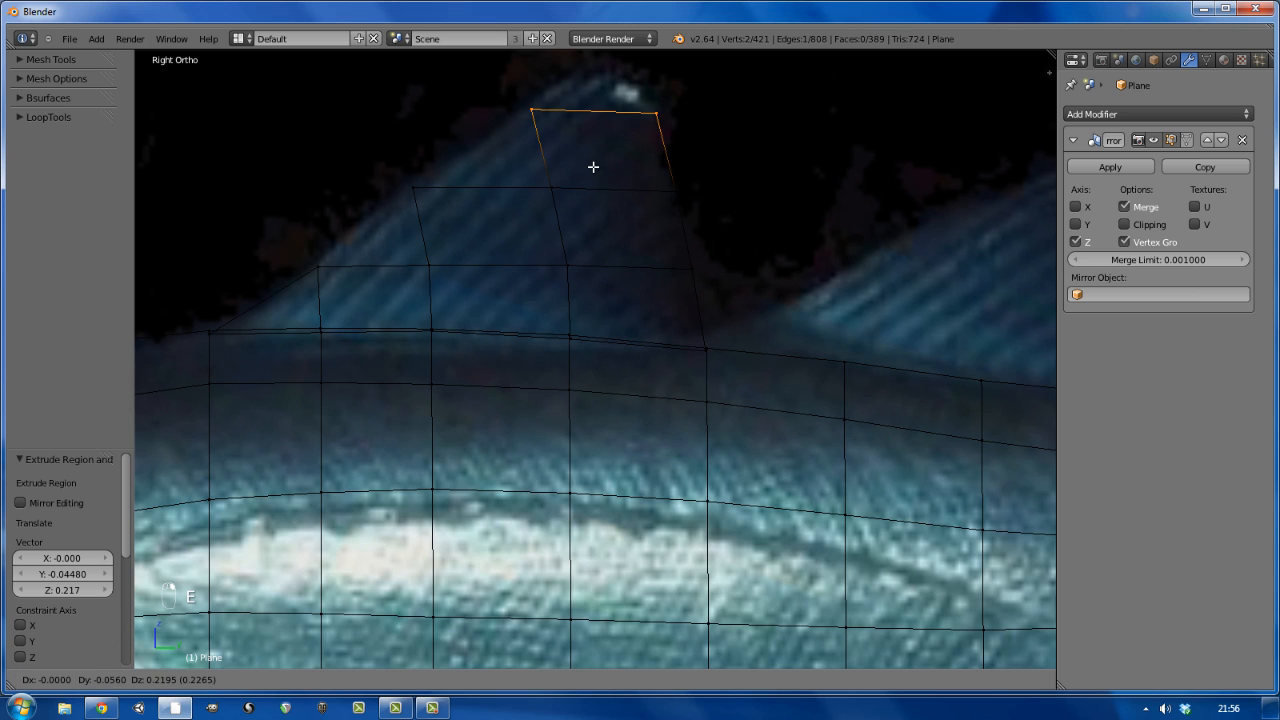
click(592, 163)
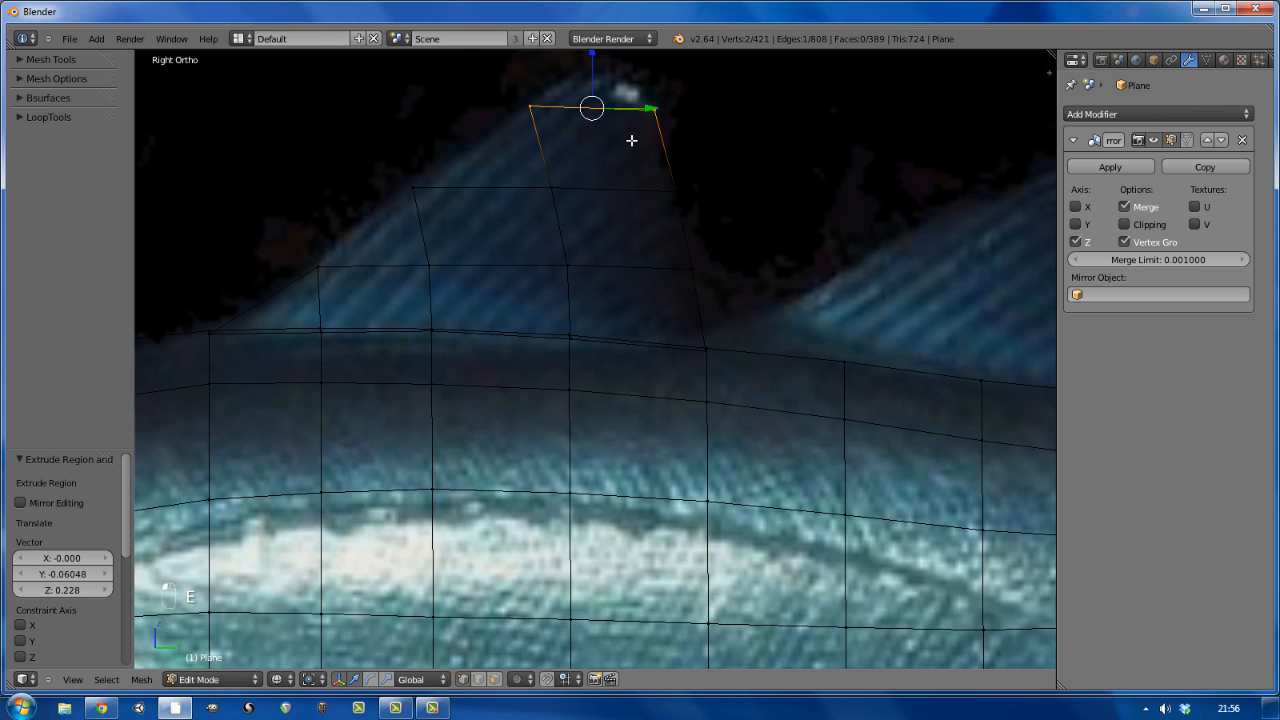
- Extrude the top edge up about 0.101, scale it to about a third, and shift it slightly back and down onto the fin tip
shift+middle_drag(631, 137, 551, 346)
key(e)
click(548, 298)
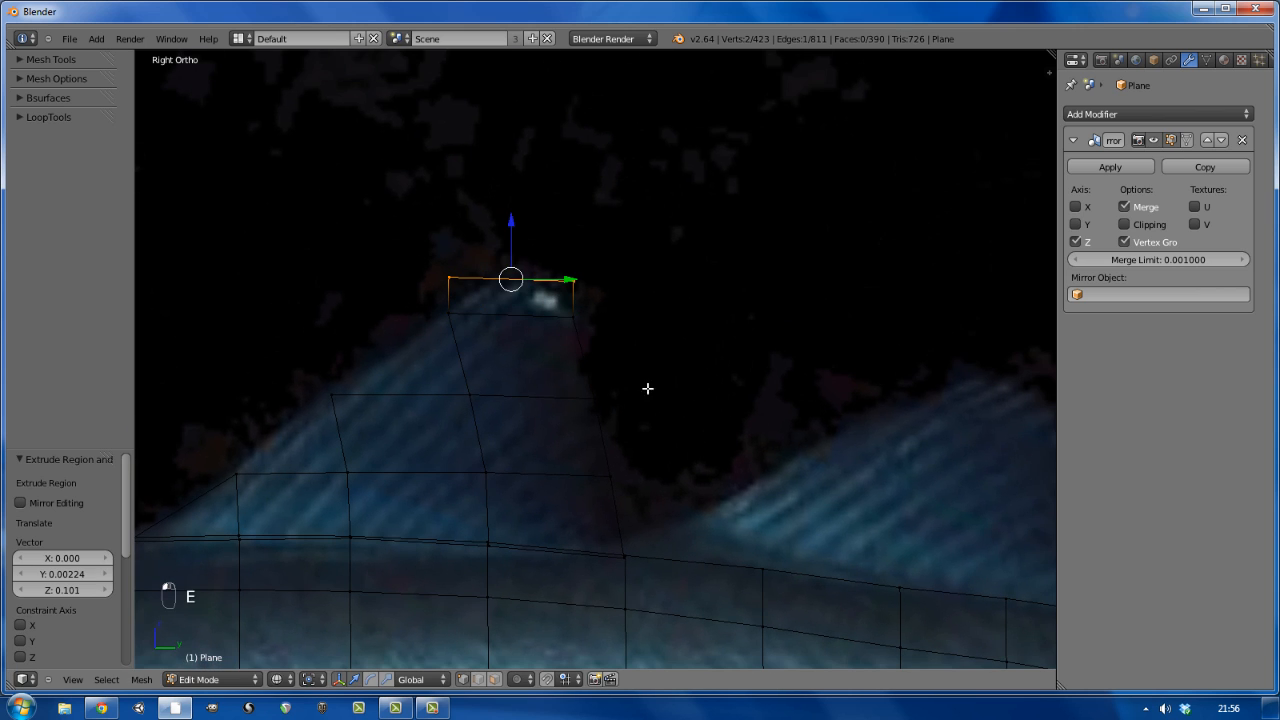
key(s)
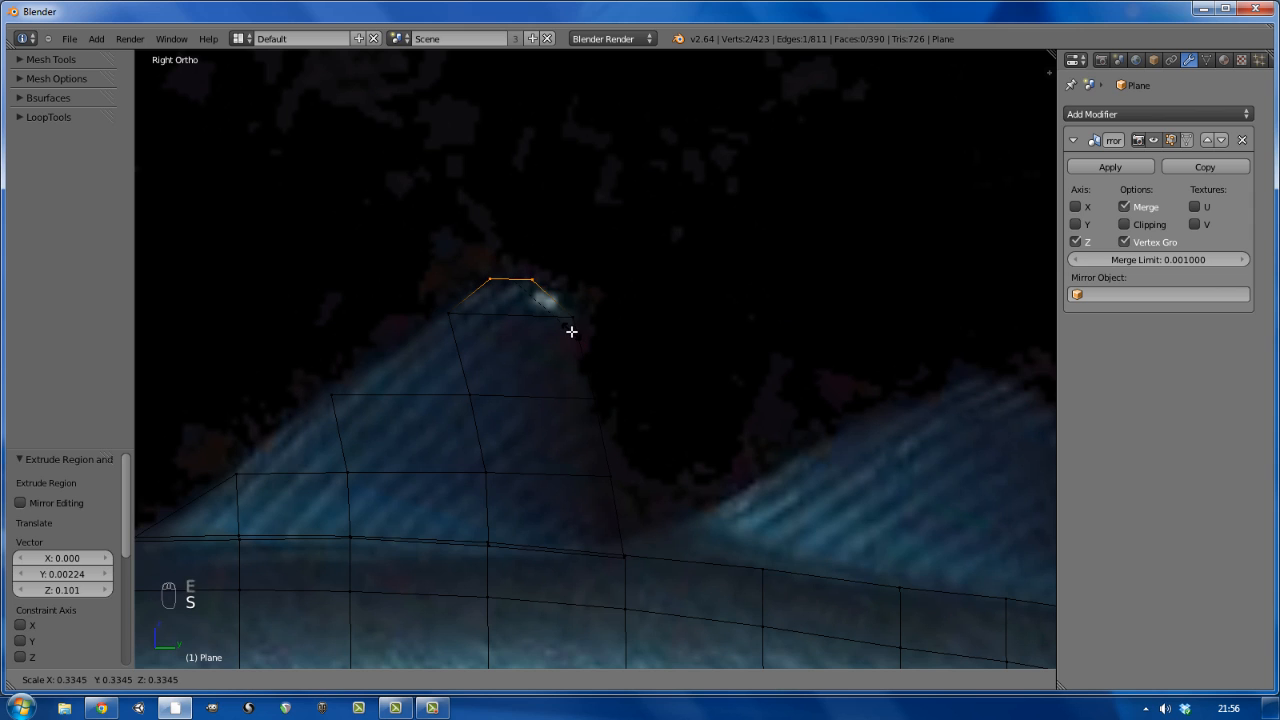
click(573, 324)
drag(565, 281, 578, 281)
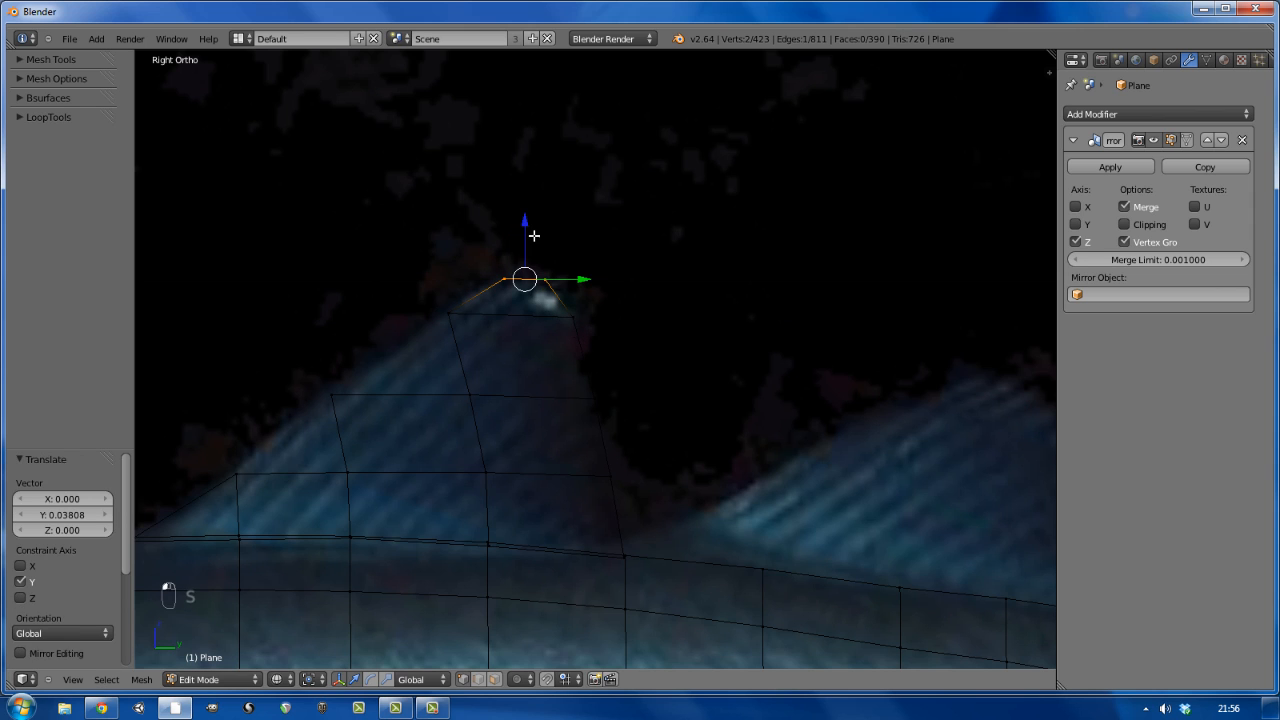
drag(526, 234, 482, 290)
- Fill the gap on the fin's leading edge below the tip with a triangular face between its three vertices
right_click(462, 320)
shift+right_click(443, 399)
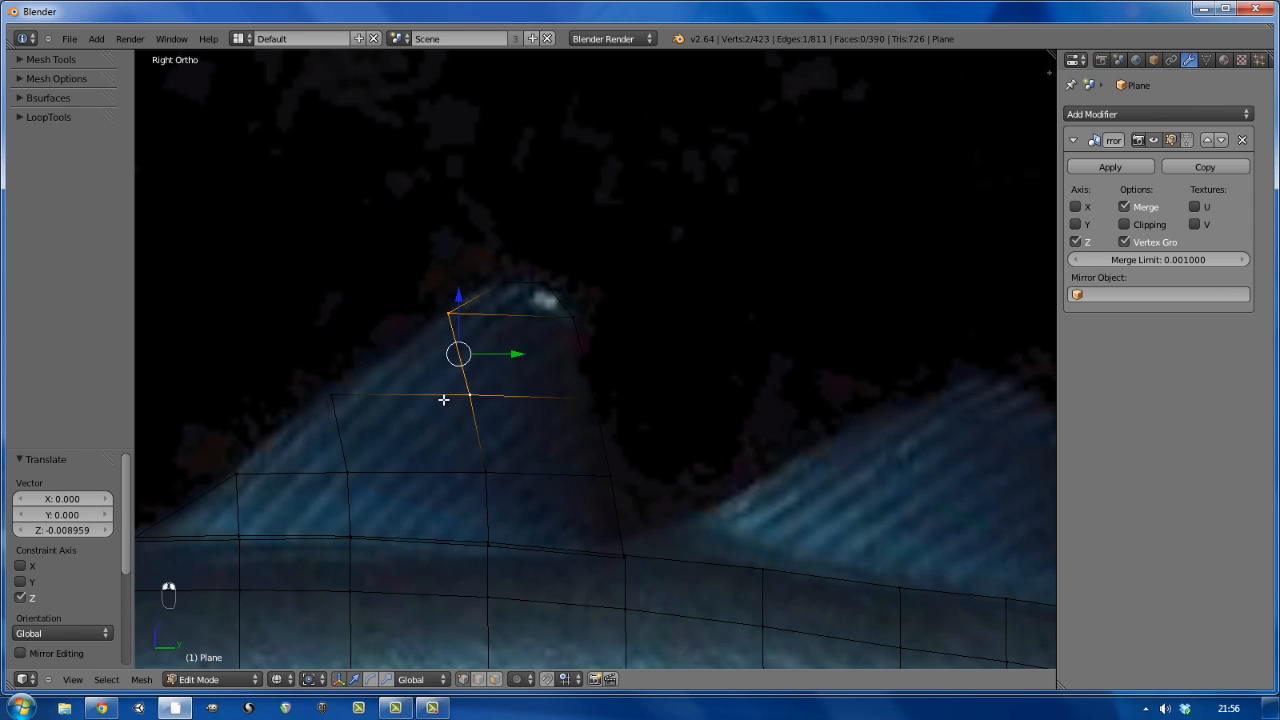
shift+right_click(346, 396)
key(f)
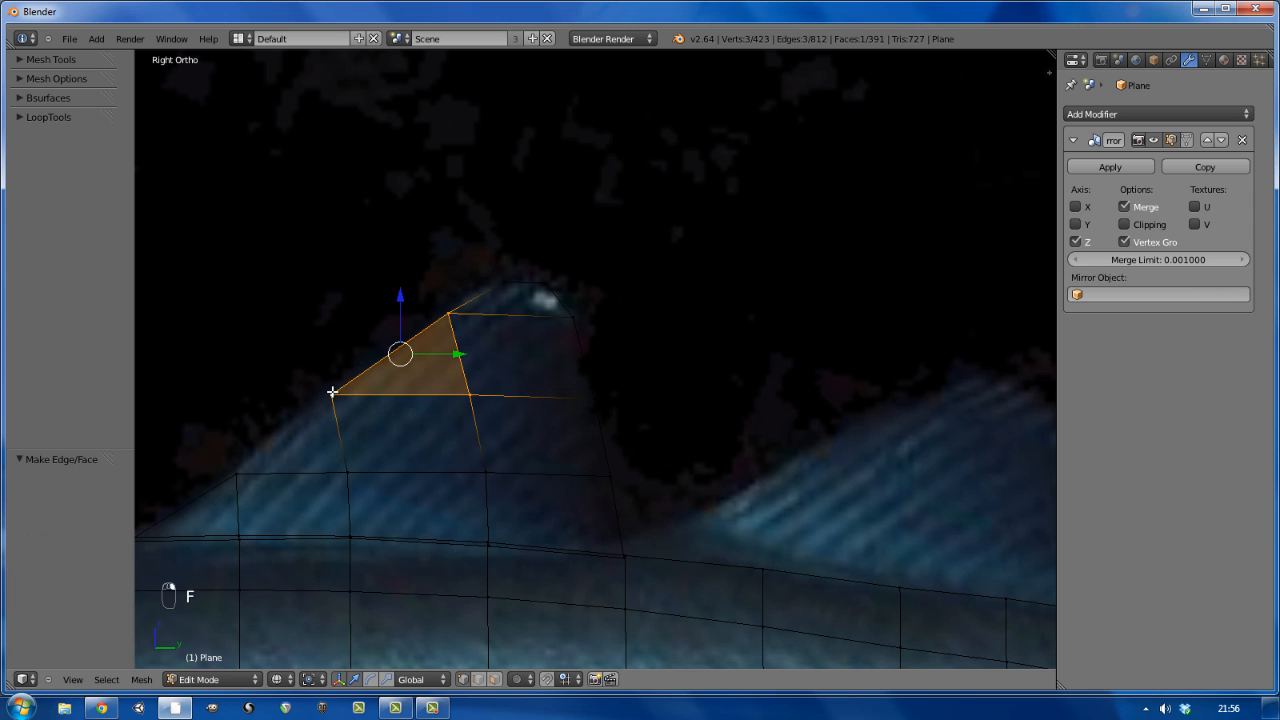
- Fill the lower gap on the first dorsal fin's leading edge with a triangular face between its three vertices
right_click(332, 392)
shift+right_click(346, 468)
shift+right_click(239, 479)
key(f)
key(a)
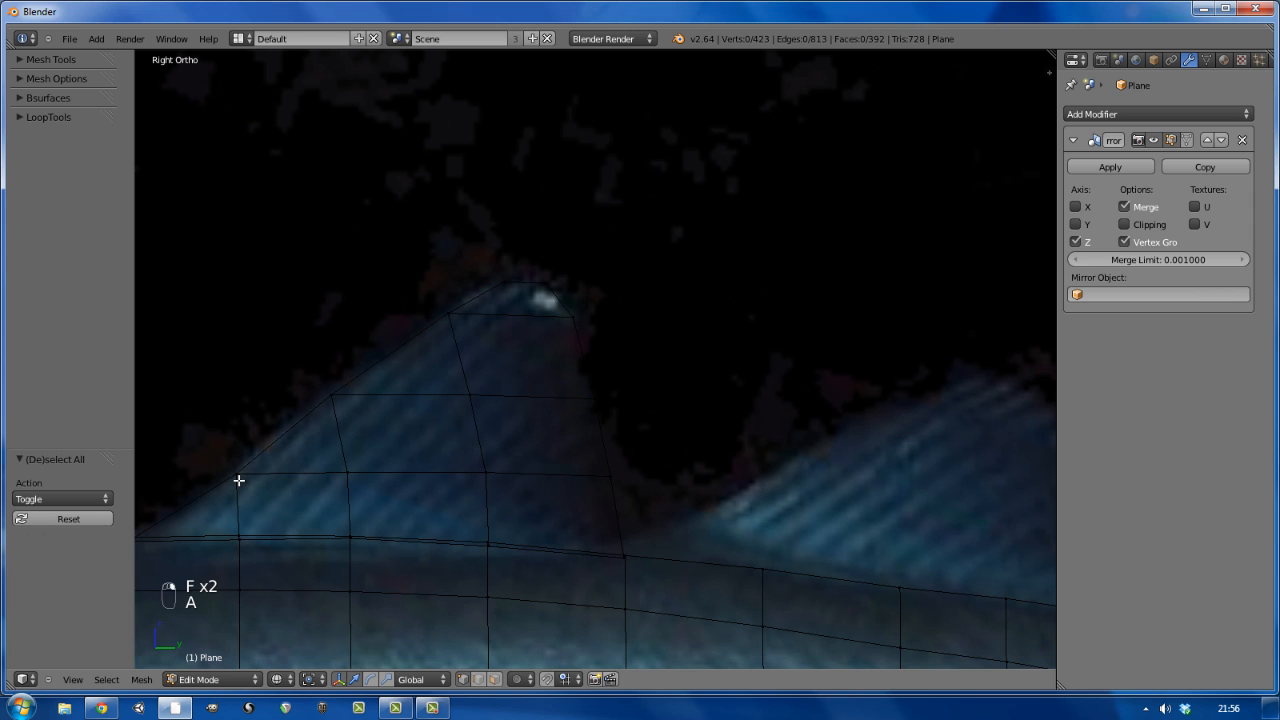
- Raise the lowest row's front vertex along Z by about 0.013 onto the fin outline
right_click(238, 476)
key(g)
key(z)
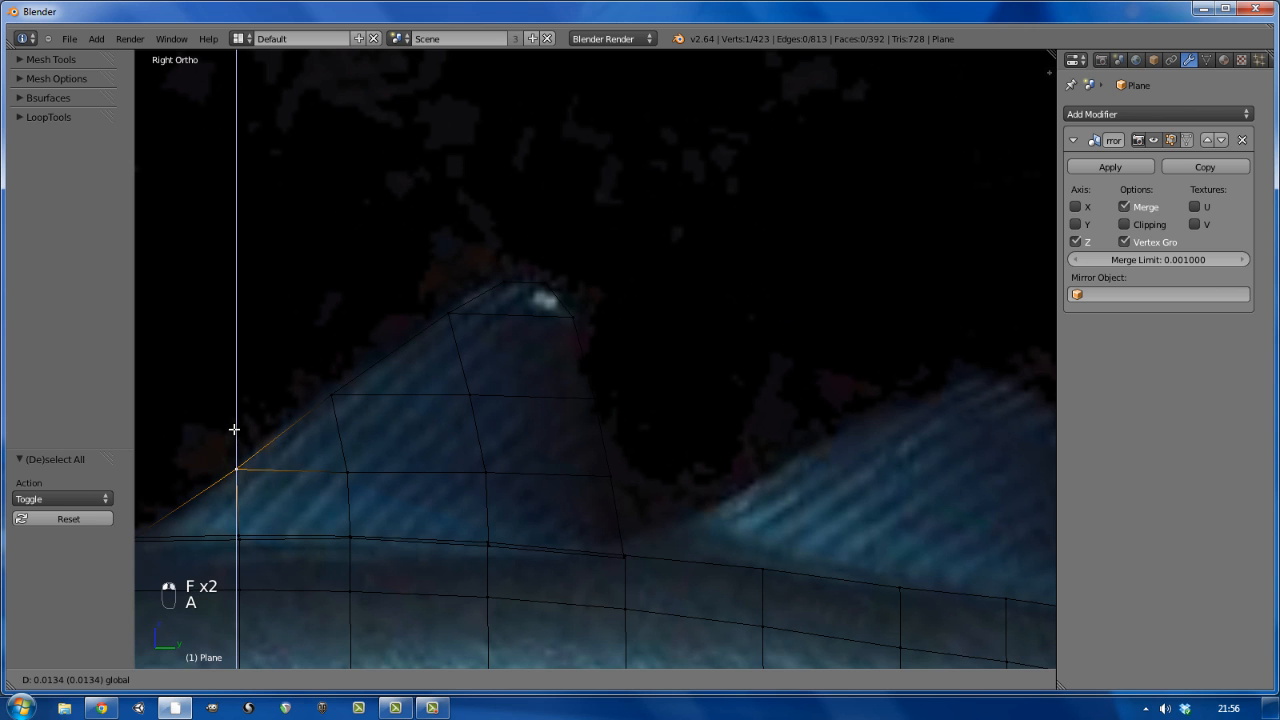
click(234, 429)
key(a)
key(z)
scroll(330, 460, down, 5)
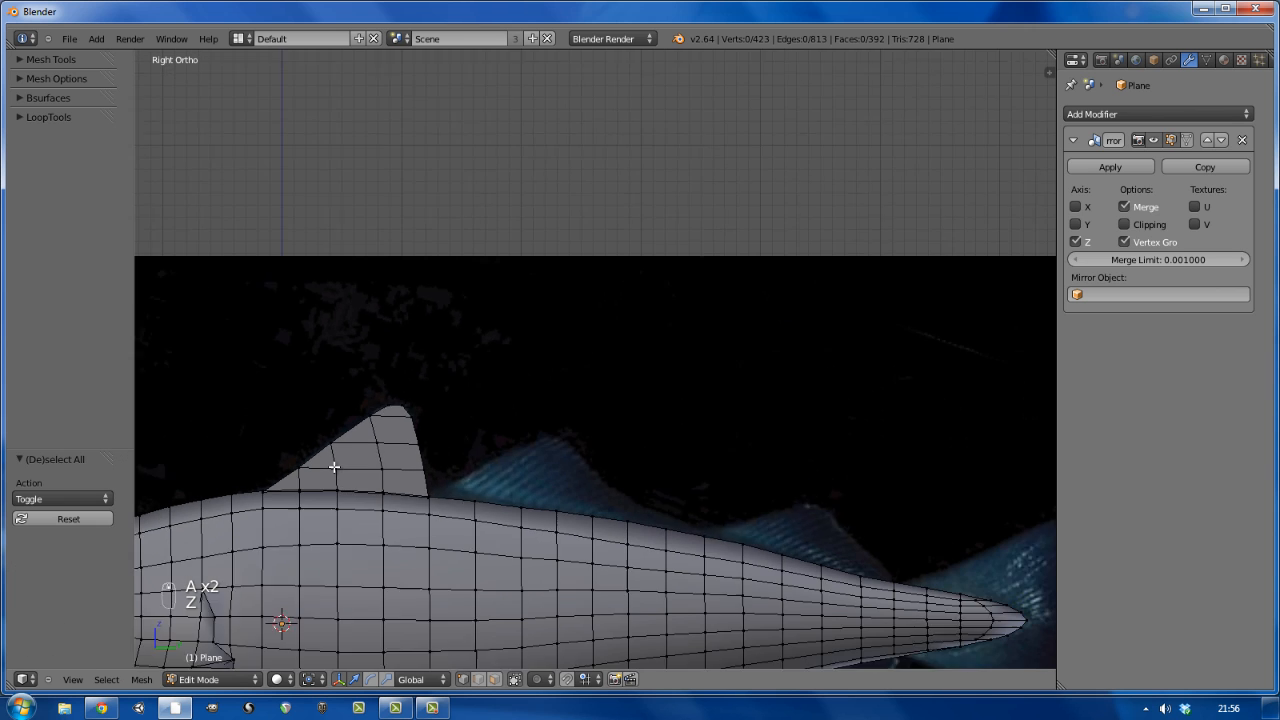
- Lower the first dorsal fin's rear base vertex along Z by about 0.0075 into the body
shift+middle_drag(366, 494, 343, 360)
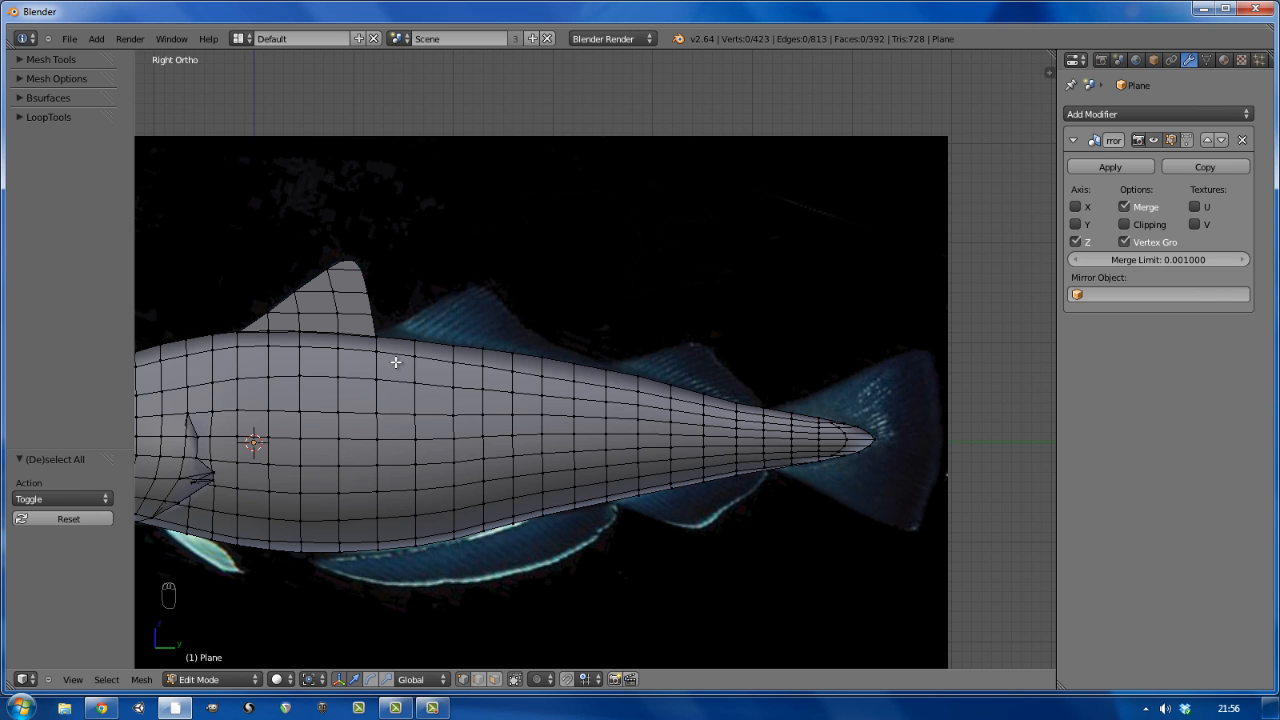
scroll(414, 339, up, 6)
key(Tab)
key(Tab)
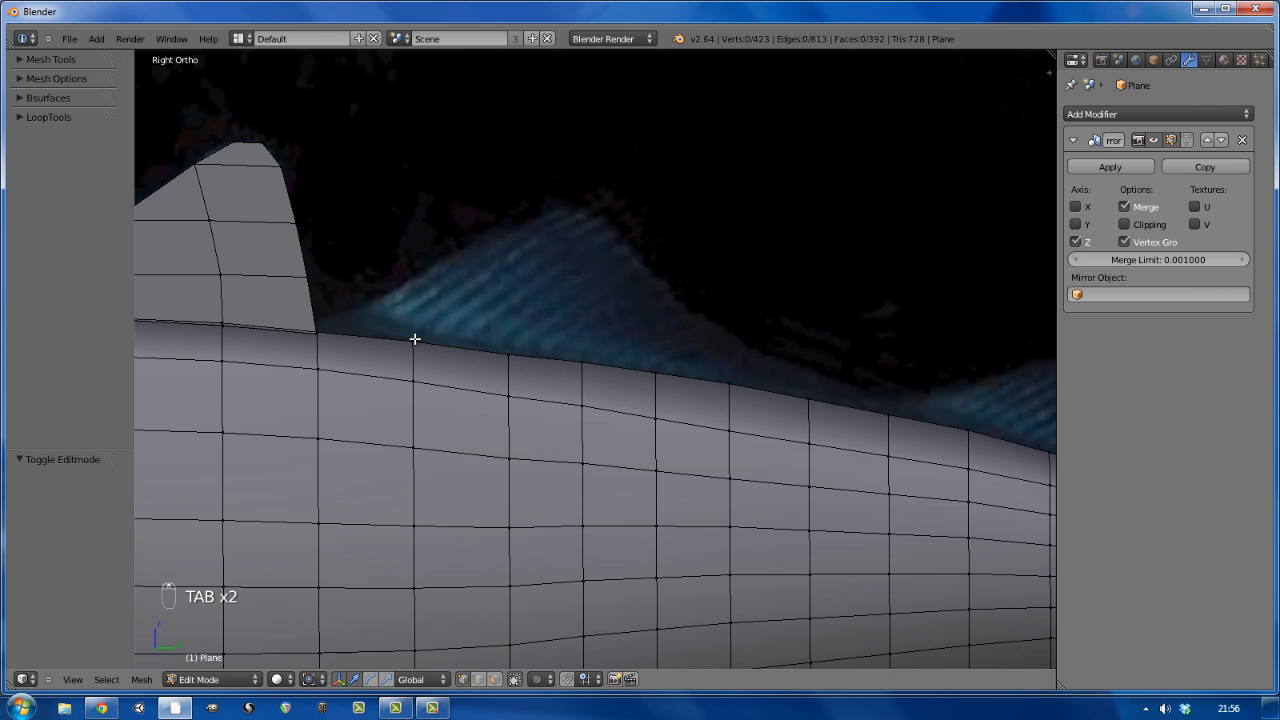
right_click(318, 337)
scroll(346, 343, up, 3)
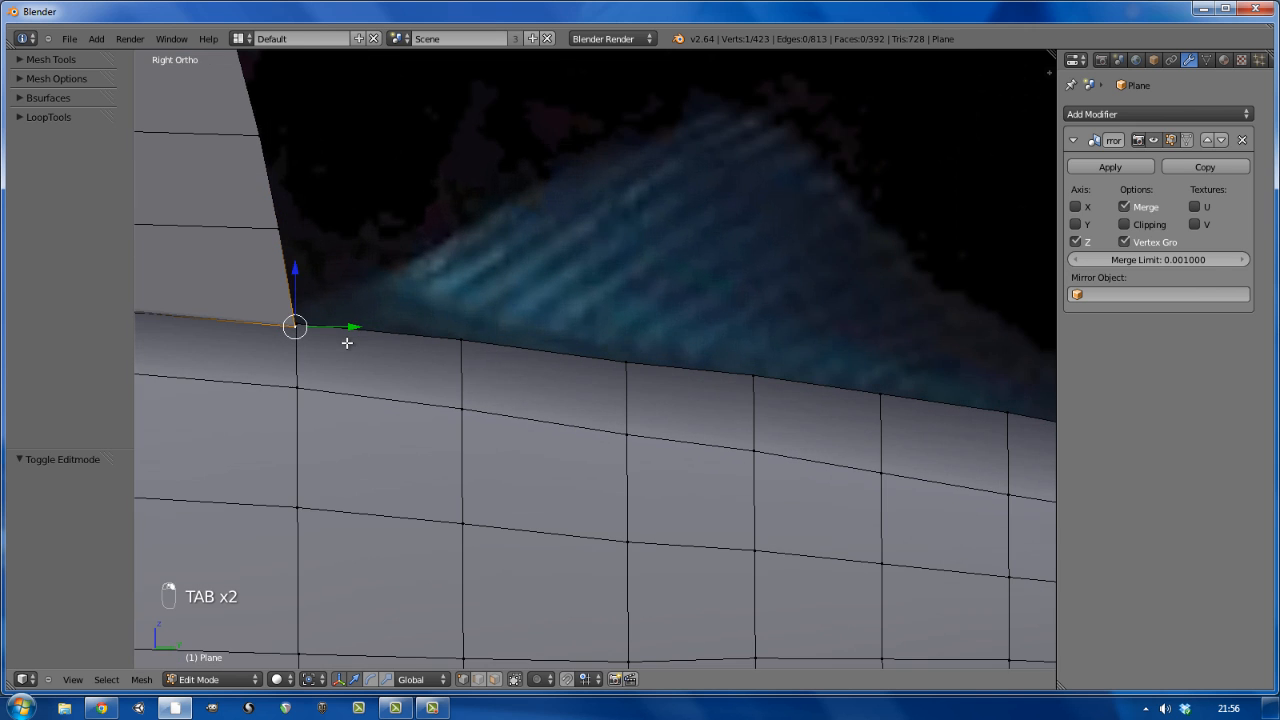
middle_drag(377, 346, 328, 363)
key(KP_3)
key(g)
key(z)
click(339, 336)
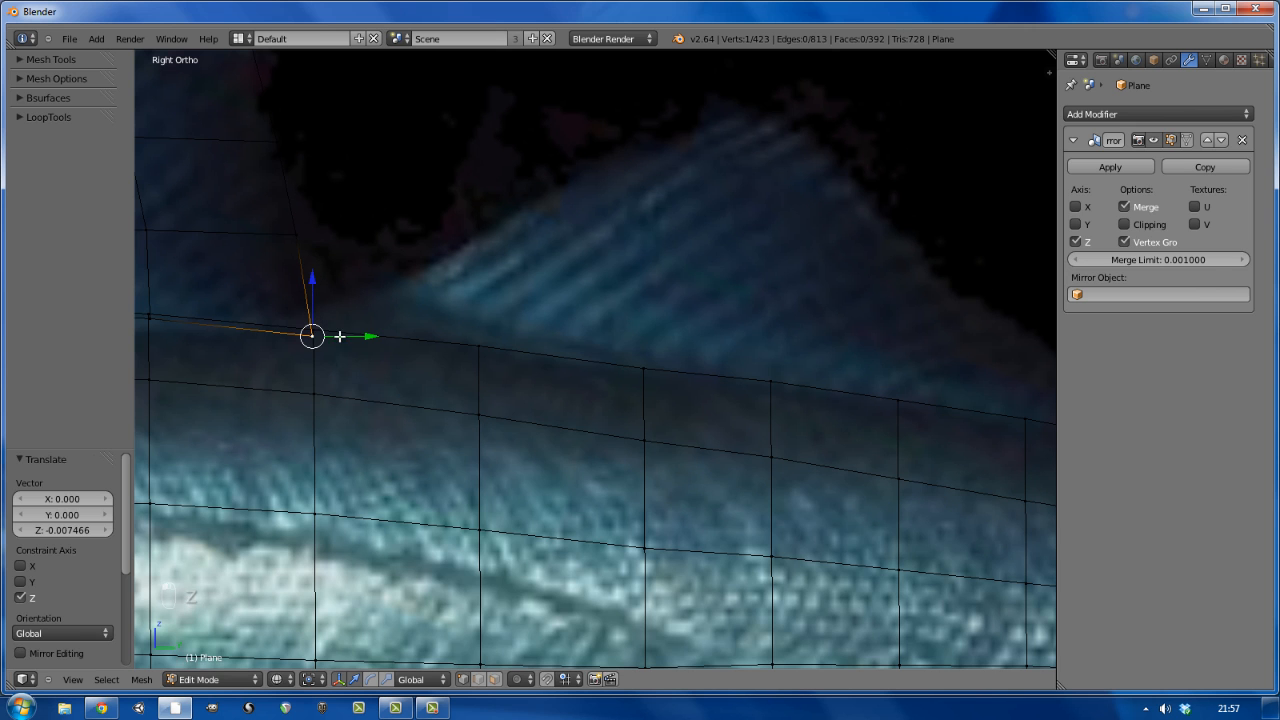
key(shift+d)
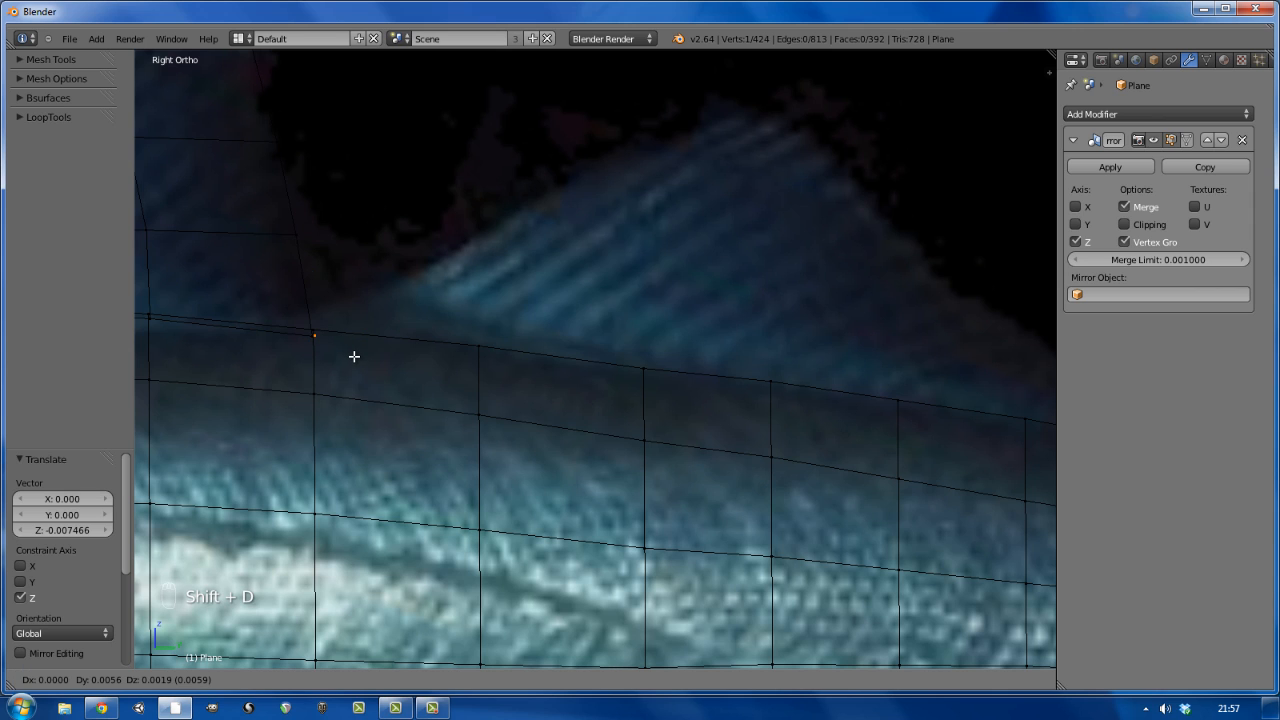
click(354, 356)
key(Delete)
- Extrude the first fin's rear base vertex seven times toward the tail, following the body's upper edge vertex by vertex beneath the second fin
right_click(336, 354)
key(e)
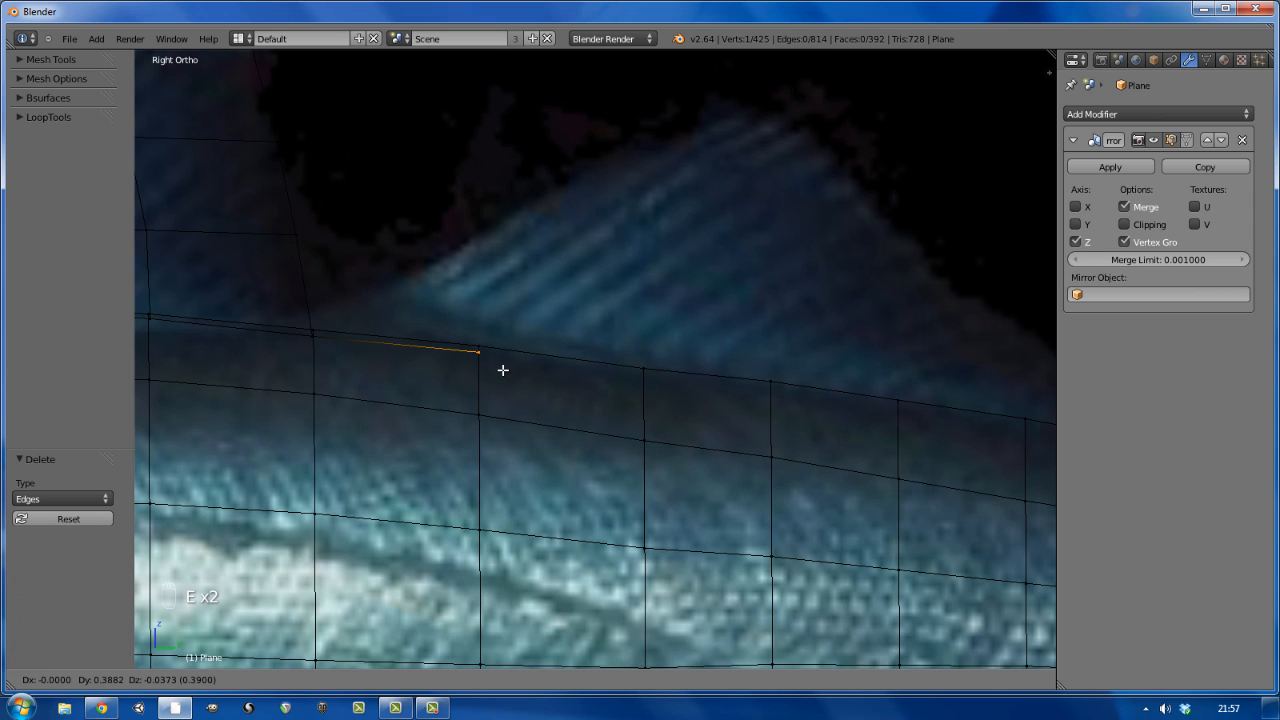
click(503, 368)
key(e)
click(668, 388)
key(e)
click(794, 406)
shift+middle_drag(838, 423, 473, 403)
key(e)
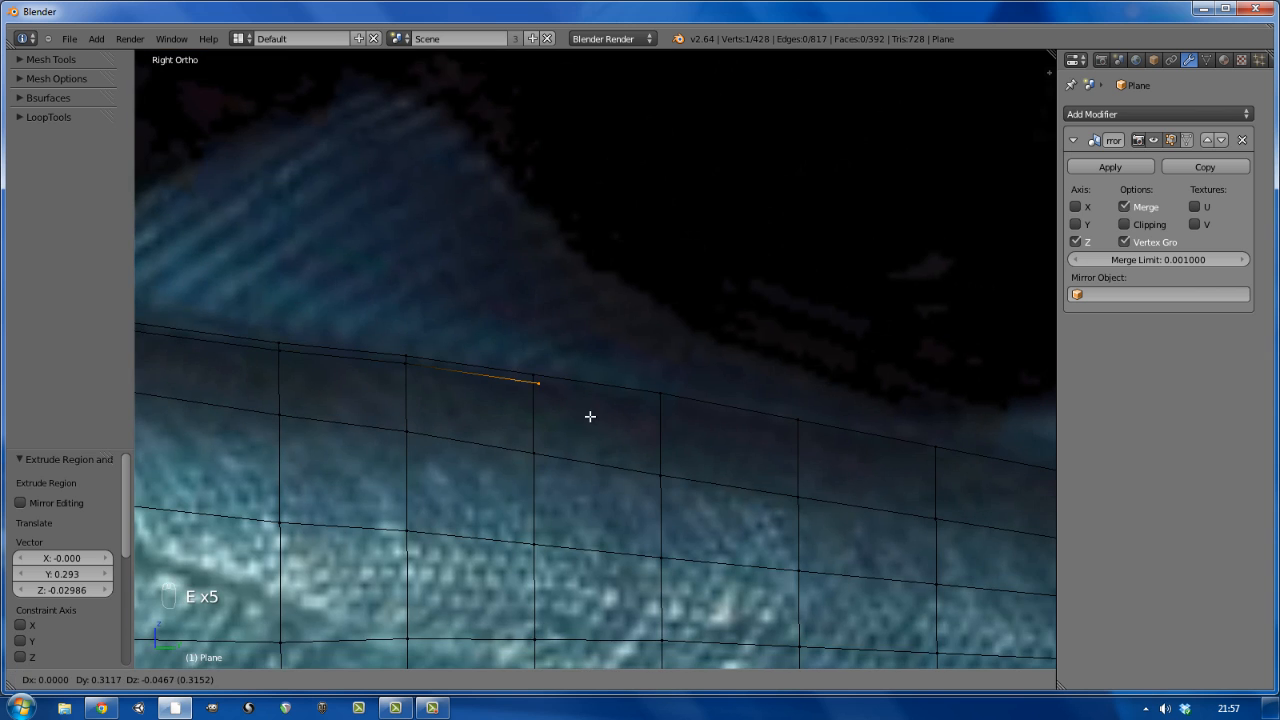
click(589, 417)
shift+middle_drag(717, 443, 509, 411)
key(e)
click(606, 429)
key(e)
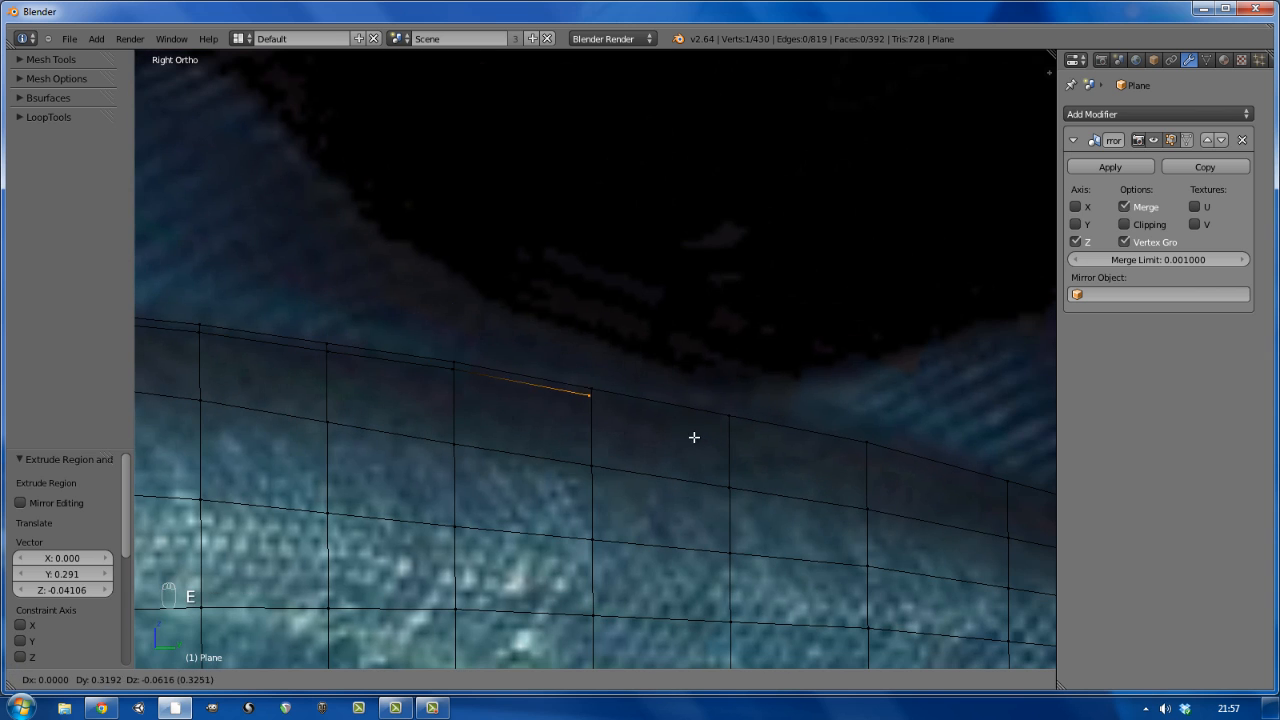
click(716, 445)
key(e)
click(833, 468)
- Extrude the second-to-last base vertex upward by about 0.125 and the last one by about 0.065 to the second fin's low rear outline
right_click(592, 395)
key(e)
click(591, 342)
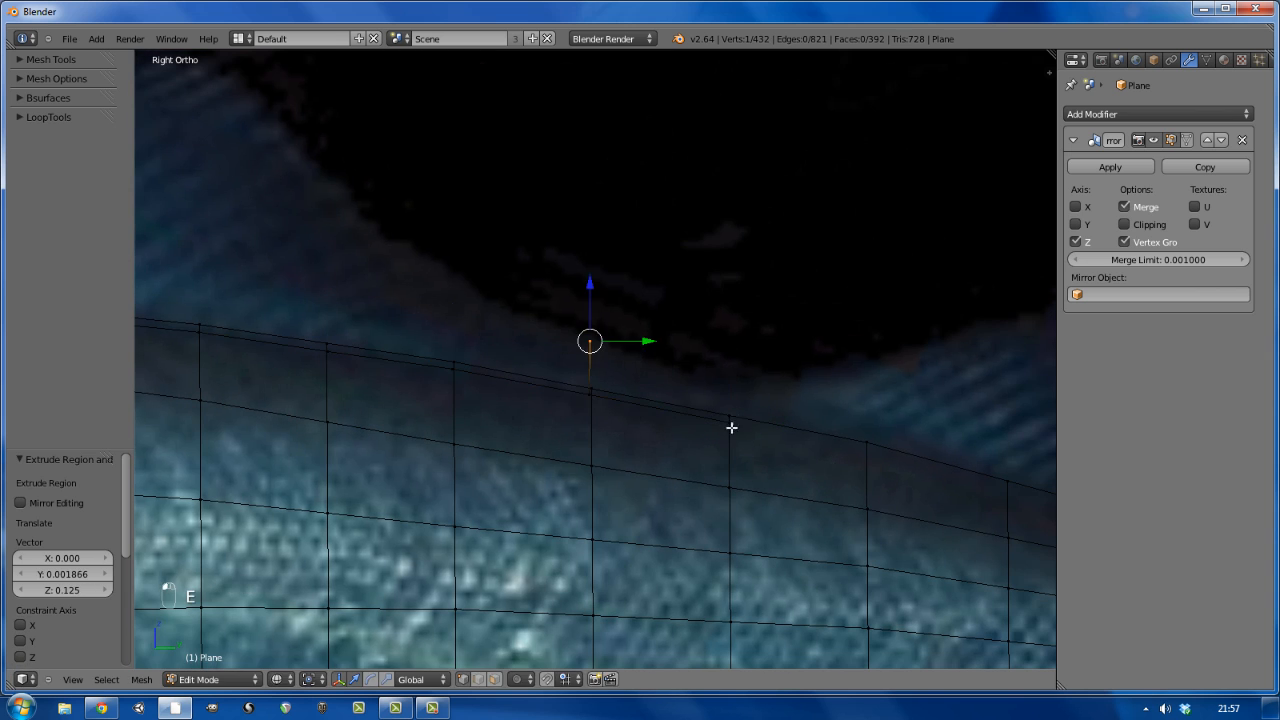
right_click(731, 425)
key(e)
click(729, 395)
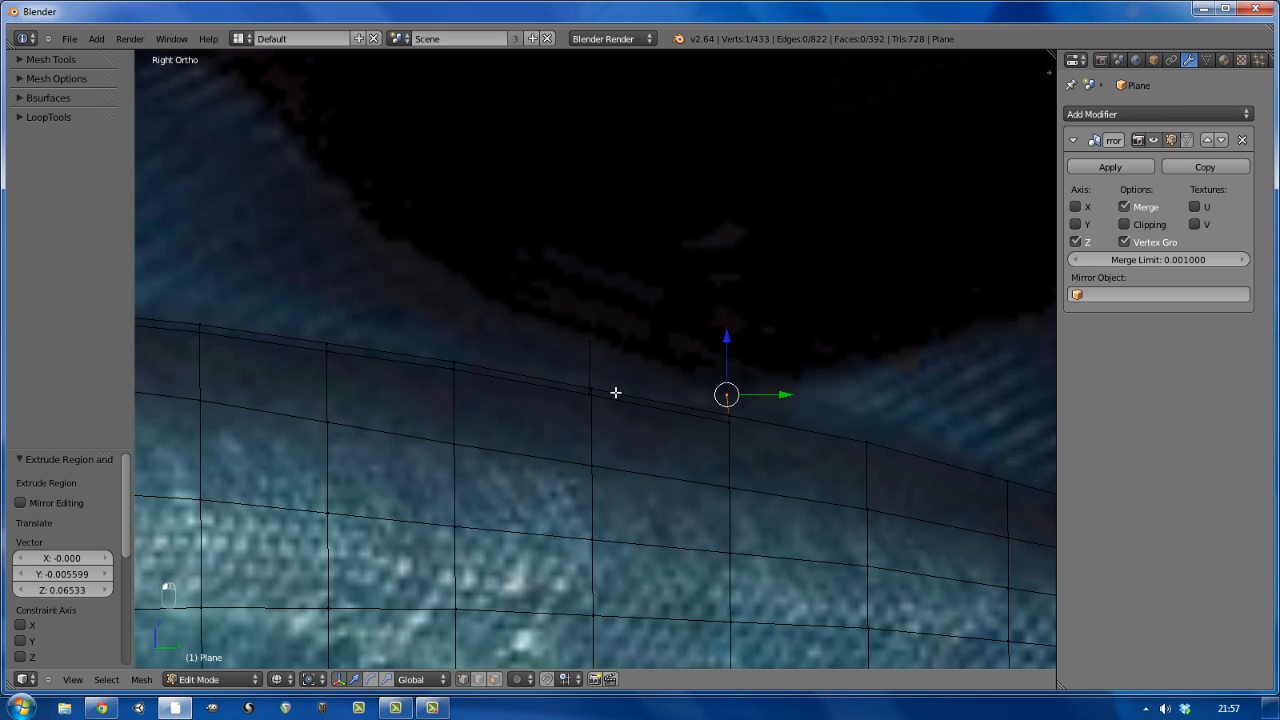
- Extrude the second fin's five remaining base vertices upward together to form the first row of faces
right_click(458, 370)
shift+right_click(322, 352)
shift+right_click(200, 333)
shift+middle_drag(182, 337, 481, 433)
shift+right_click(374, 417)
shift+right_click(215, 395)
shift+middle_drag(242, 400, 481, 446)
key(e)
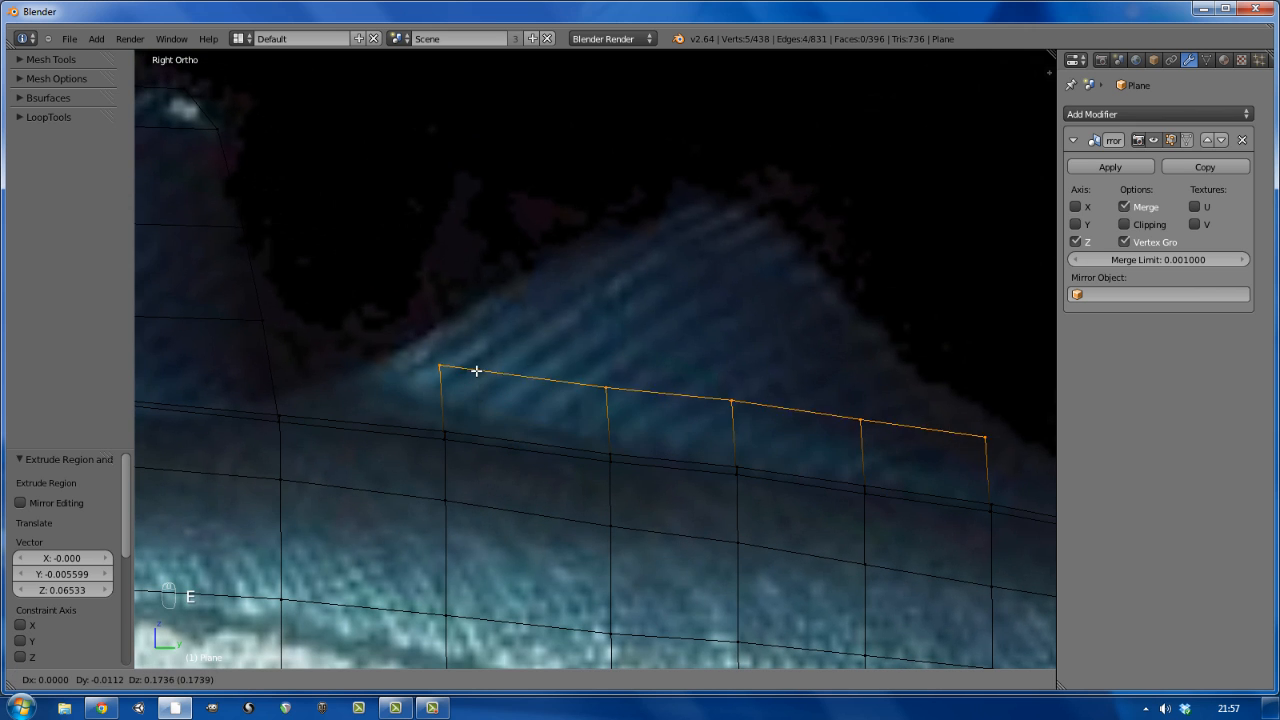
click(477, 349)
- Move the new row's front vertex onto the fin outline and fill a triangular face from it to the first fin's rear base vertex
right_click(467, 362)
key(g)
click(462, 377)
shift+right_click(295, 420)
shift+right_click(457, 440)
key(f)
- Extrude the three middle vertices of the second fin's upper row upward by about 0.199
scroll(459, 441, down, 1)
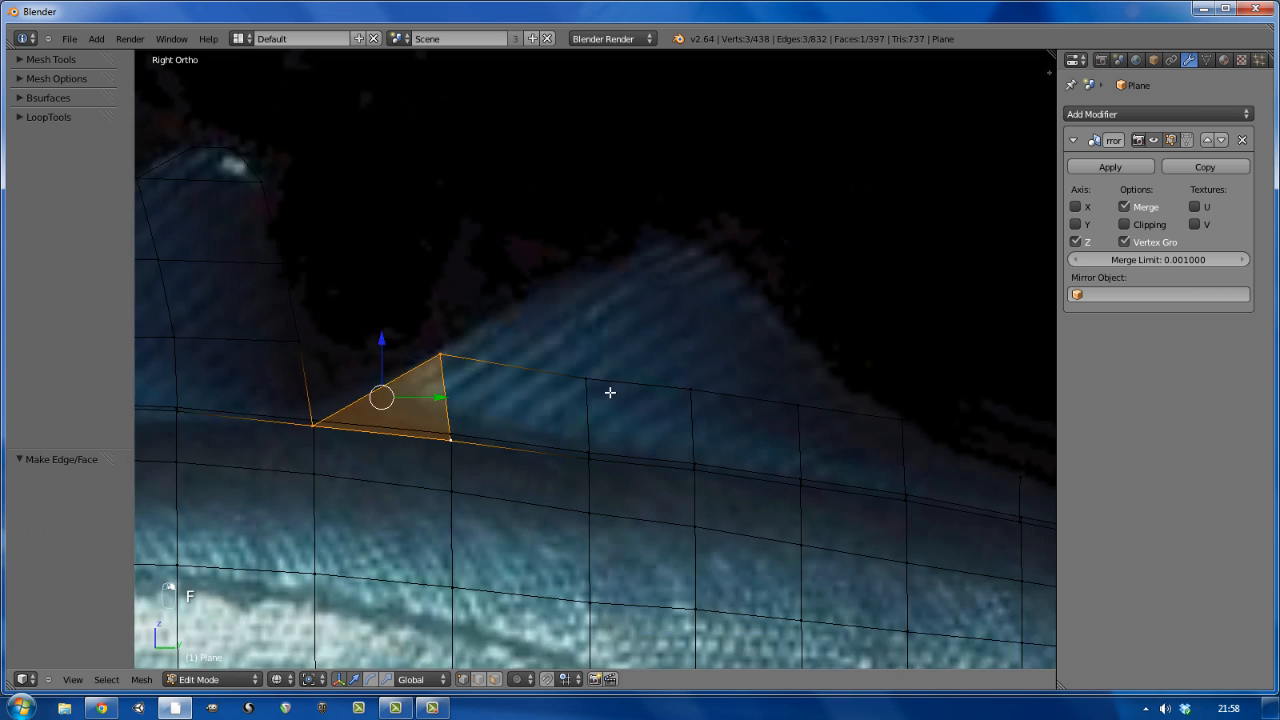
shift+middle_drag(609, 391, 360, 408)
right_click(338, 398)
shift+right_click(443, 408)
shift+right_click(542, 424)
key(e)
click(490, 376)
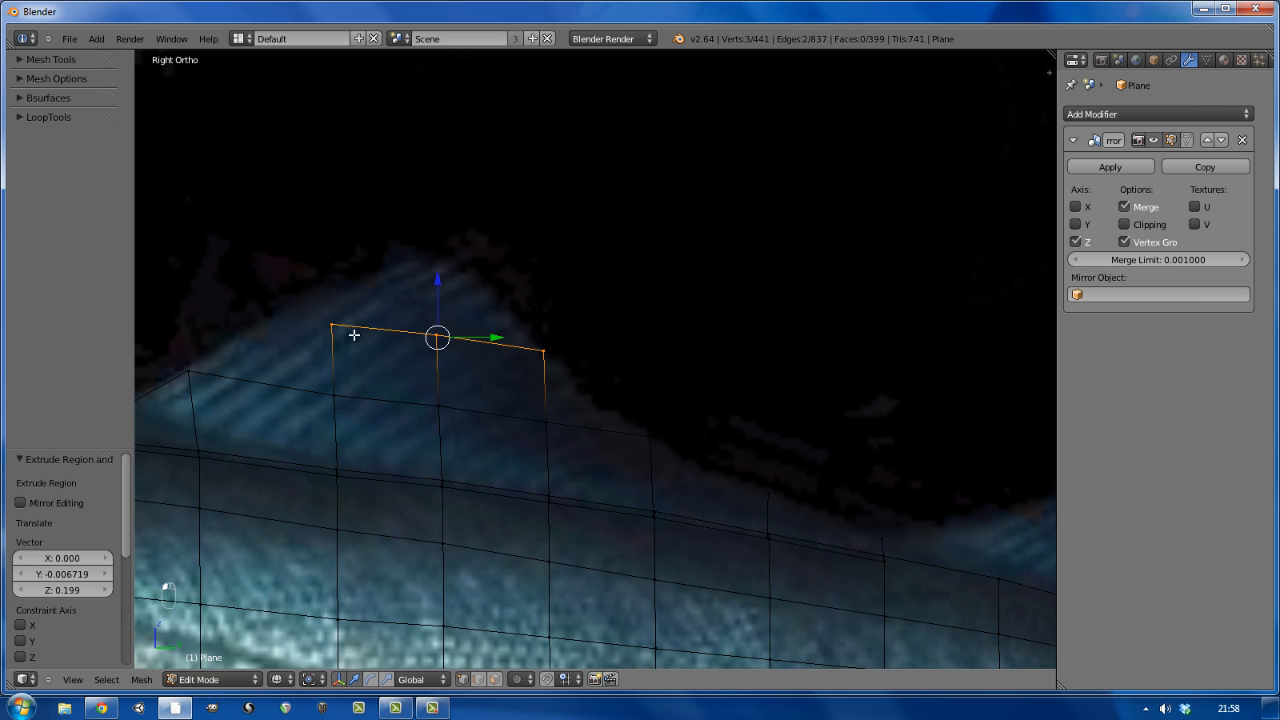
- Extrude the new row's two front vertices upward, then move the rear one about 0.076 forward and 0.110 up to the fin tip
right_click(340, 328)
shift+right_click(438, 338)
key(e)
click(463, 338)
right_click(440, 308)
key(g)
click(436, 326)
- Extrude the vertex below the tip up to the fin's rear tip corner and fill the triangular gaps on both sides of the new edge
right_click(440, 336)
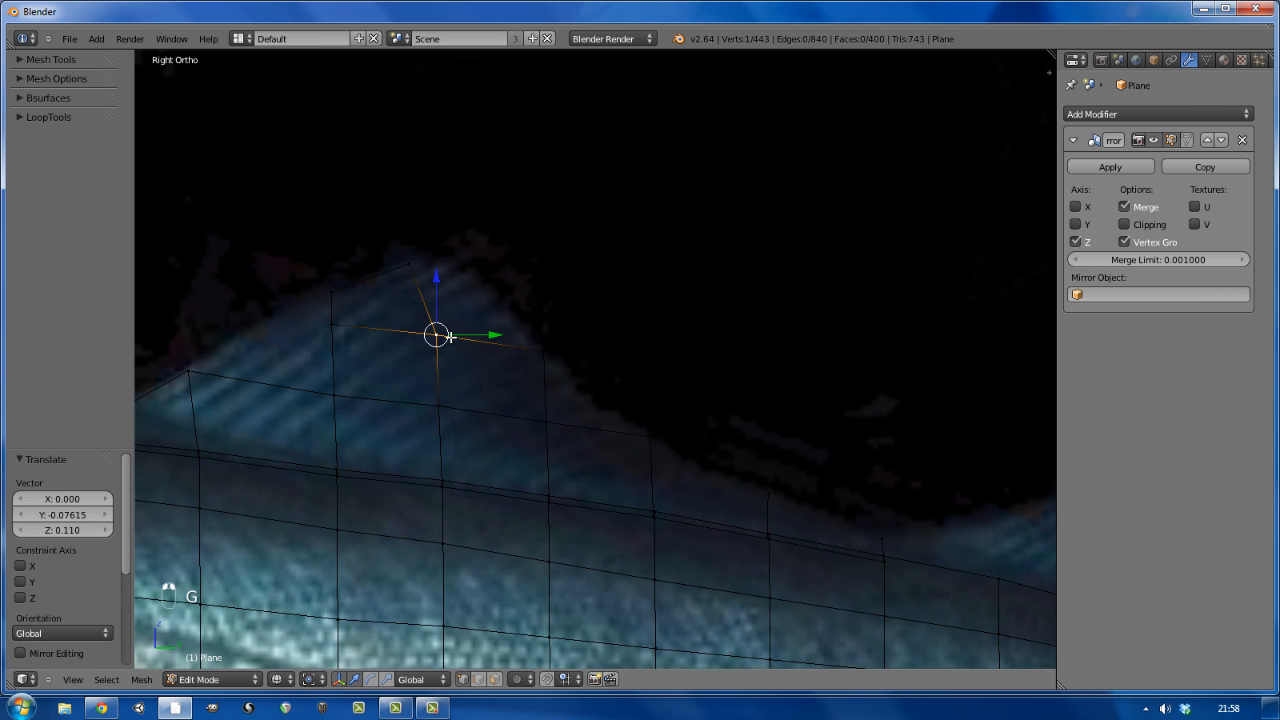
key(e)
click(470, 277)
shift+right_click(543, 349)
shift+right_click(448, 332)
key(f)
alt+right_click(440, 340)
key(f)
- Fill the second fin's leading-edge gap with a triangular face joining the lowest row's front vertex to the vertical edge behind it
right_click(340, 295)
shift+right_click(338, 322)
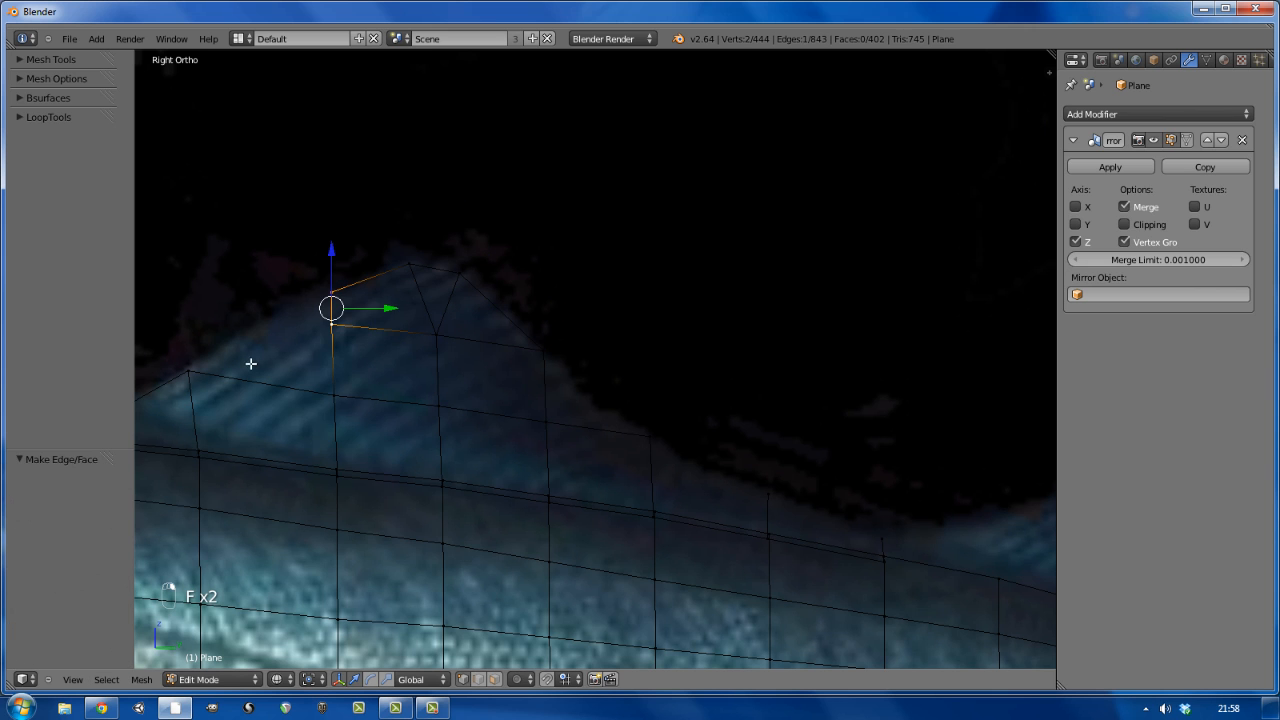
right_click(340, 320)
shift+right_click(338, 393)
shift+right_click(195, 373)
key(f)
- Fill the remaining sliver above that triangle with another triangular face along the fin's leading edge
right_click(340, 326)
shift+right_click(338, 298)
shift+right_click(249, 354)
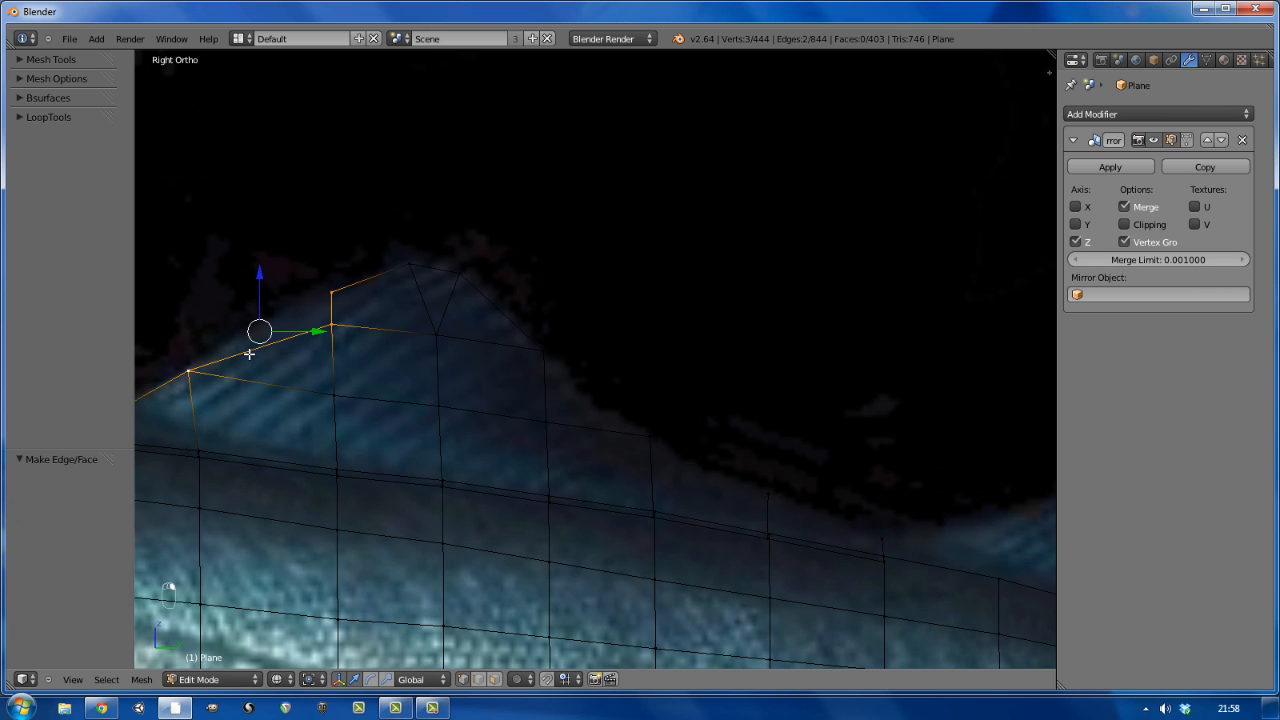
key(f)
key(a)
- Fill the upper gap on the second fin's trailing edge with a triangular face between its three vertices
middle_drag(255, 357, 340, 391)
key(KP_3)
key(z)
key(z)
key(z)
right_click(484, 344)
shift+right_click(508, 378)
shift+right_click(536, 402)
key(f)
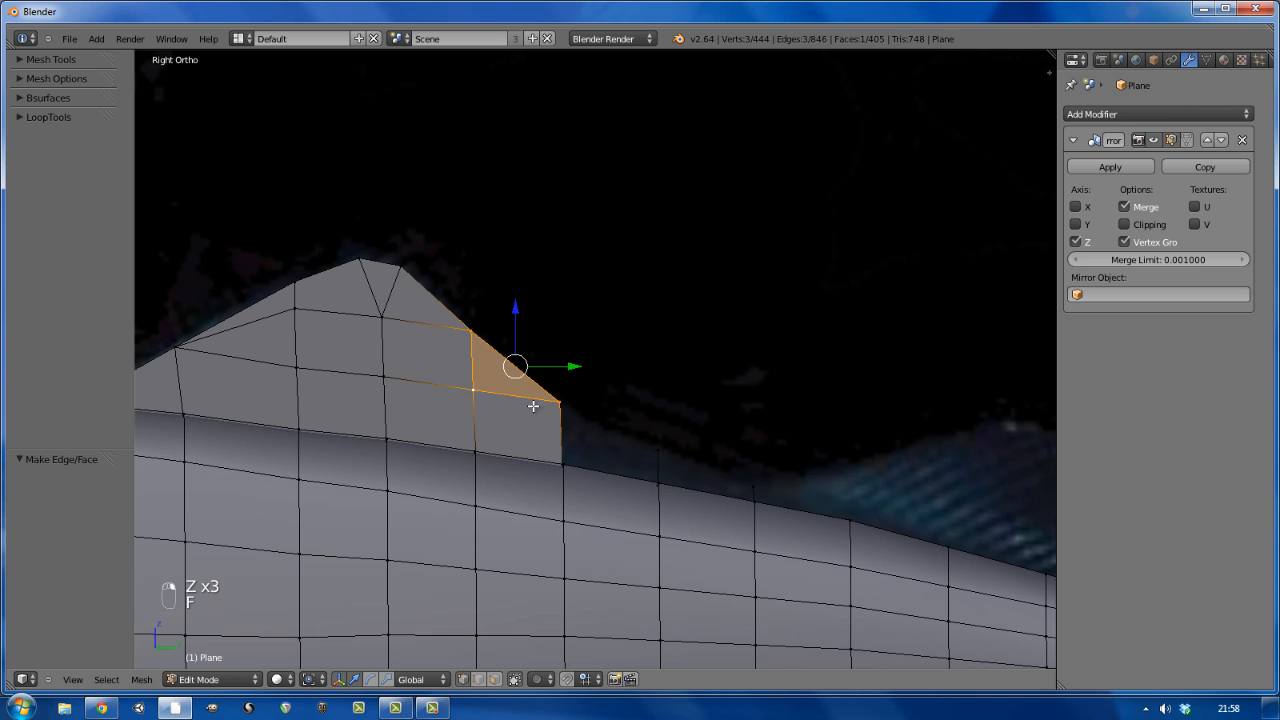
- Fill a four-sided face between the lower row's rear edge and the first short vertical edge behind it
right_click(562, 410)
shift+right_click(648, 458)
shift+right_click(651, 490)
key(z)
shift+right_click(569, 484)
key(f)
- Fill the rearmost gap of the second fin with a four-sided face between its last two short vertical edges
scroll(745, 503, up, 5)
right_click(762, 505)
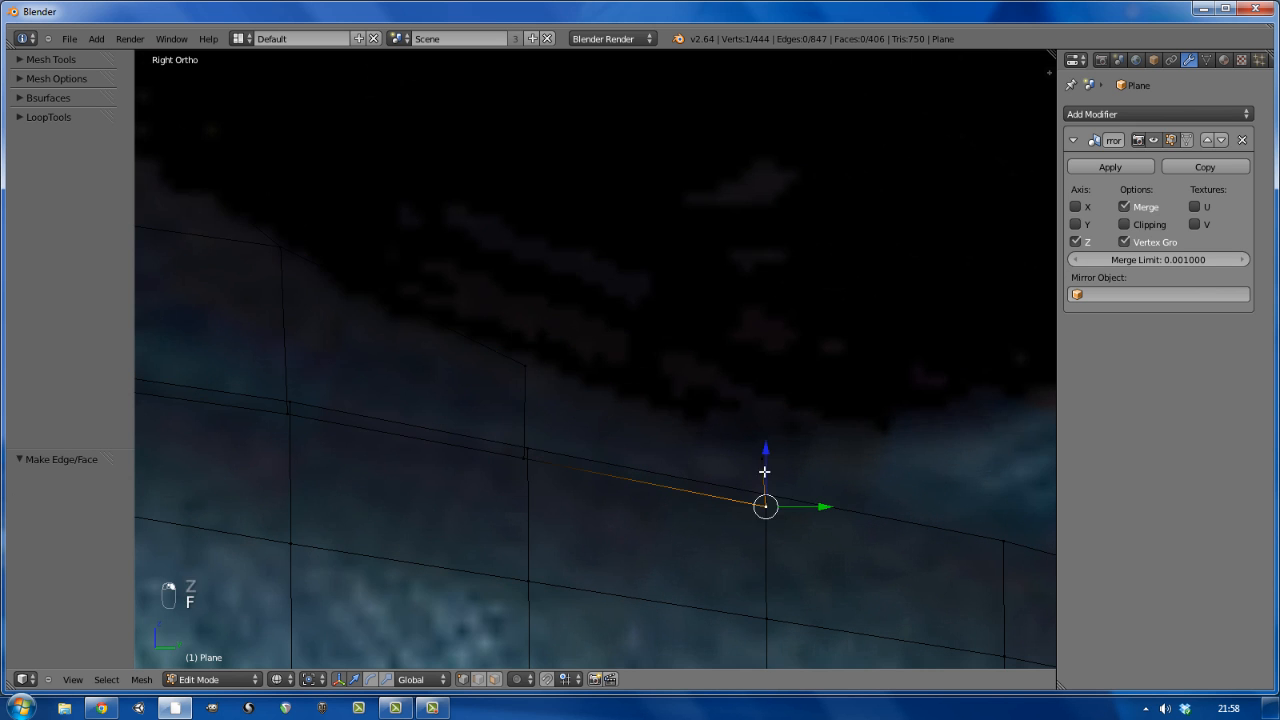
shift+right_click(764, 463)
shift+right_click(525, 370)
shift+right_click(522, 463)
key(f)
key(z)
key(a)
scroll(554, 462, down, 14)
middle_drag(405, 521, 449, 514)
key(KP_3)
- Extrude the second fin's rear end edge five times toward the tail, following the body's upper edge beneath the third fin
scroll(682, 531, up, 5)
key(Tab)
key(z)
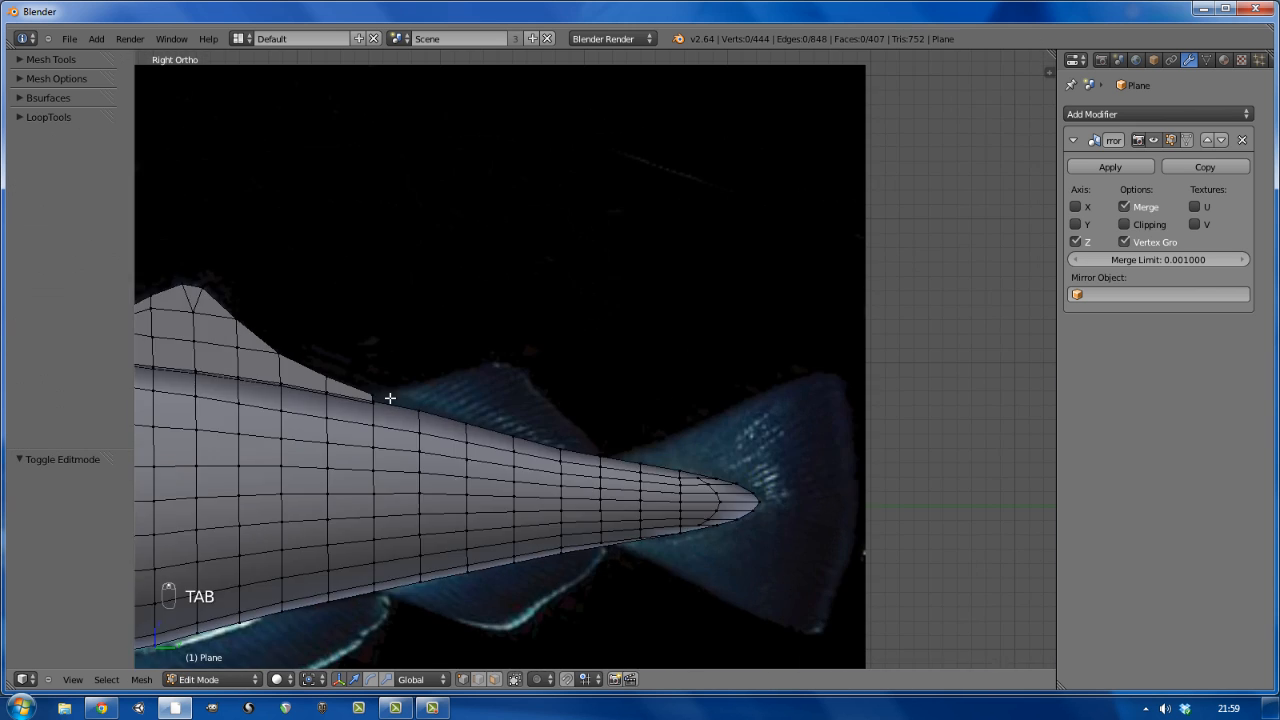
scroll(389, 397, up, 6)
right_click(349, 384)
shift+right_click(358, 418)
key(e)
click(497, 446)
key(e)
click(640, 484)
key(e)
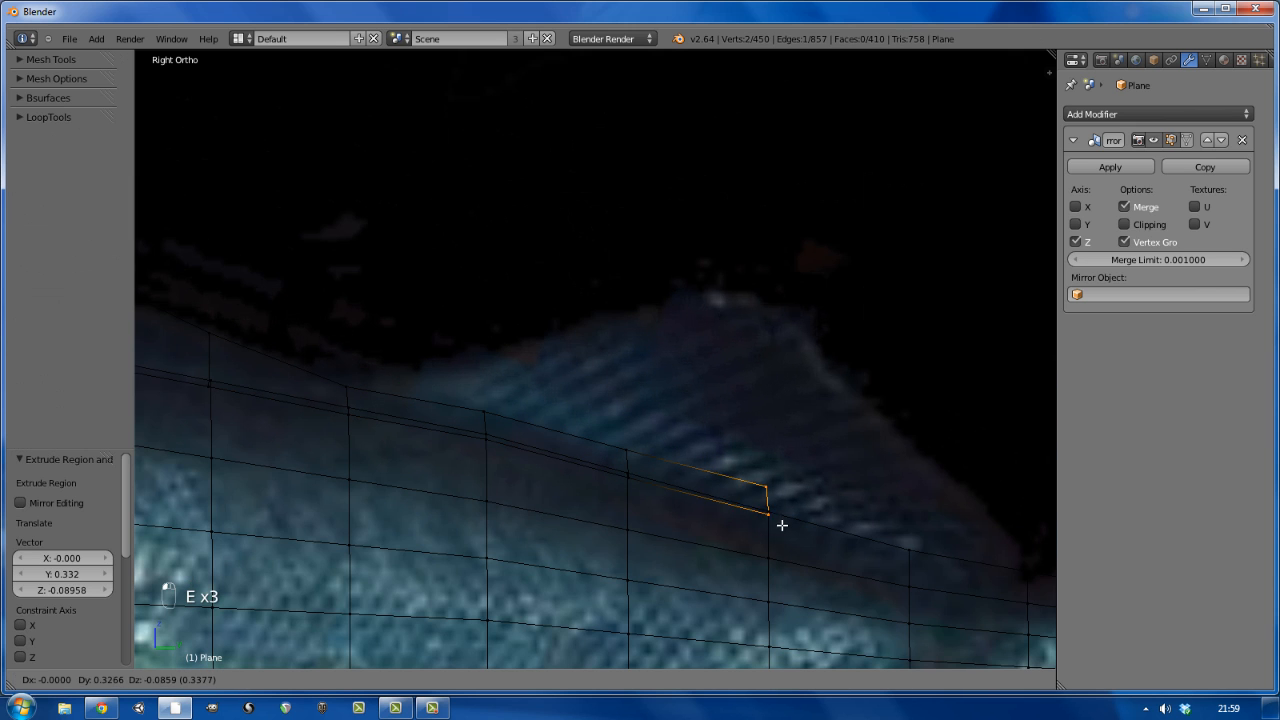
click(780, 526)
key(e)
click(923, 566)
shift+middle_drag(944, 568, 664, 507)
key(e)
click(794, 537)
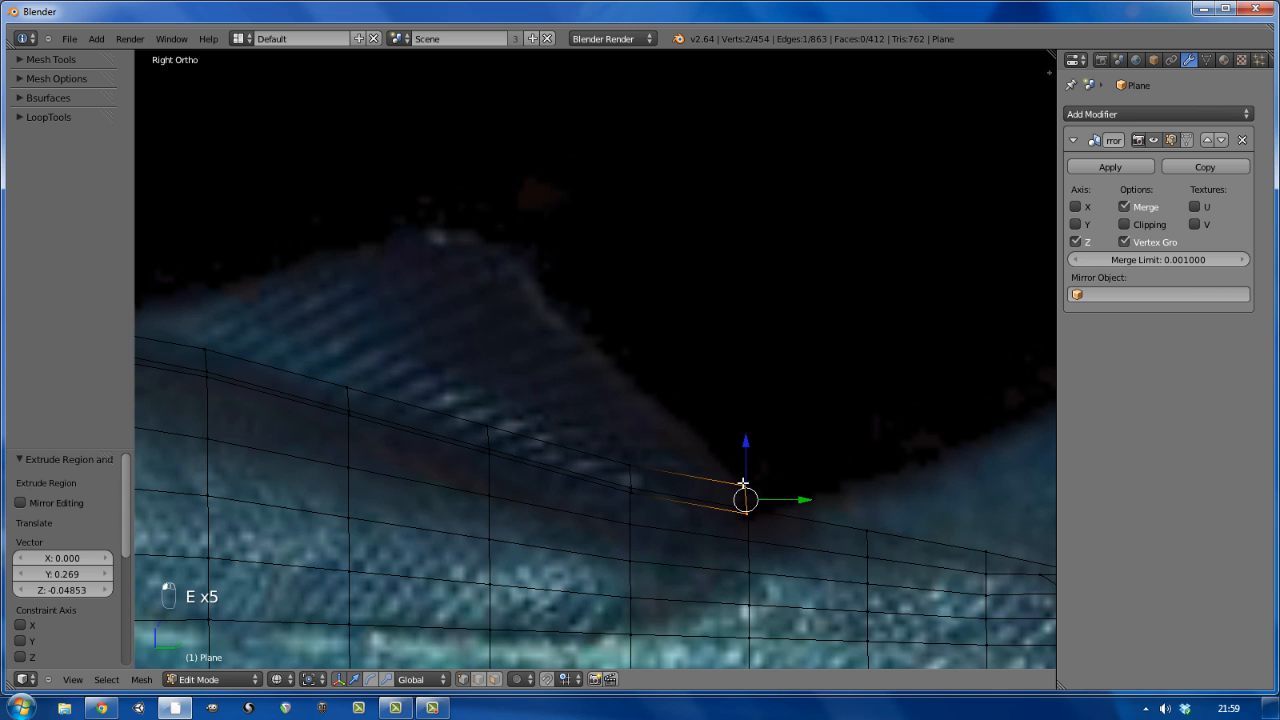
- Raise the four inner upper vertices of the third fin's strip by about 0.116
right_click(635, 460)
shift+right_click(494, 417)
shift+right_click(352, 384)
shift+right_click(243, 352)
shift+middle_drag(243, 352, 411, 377)
key(g)
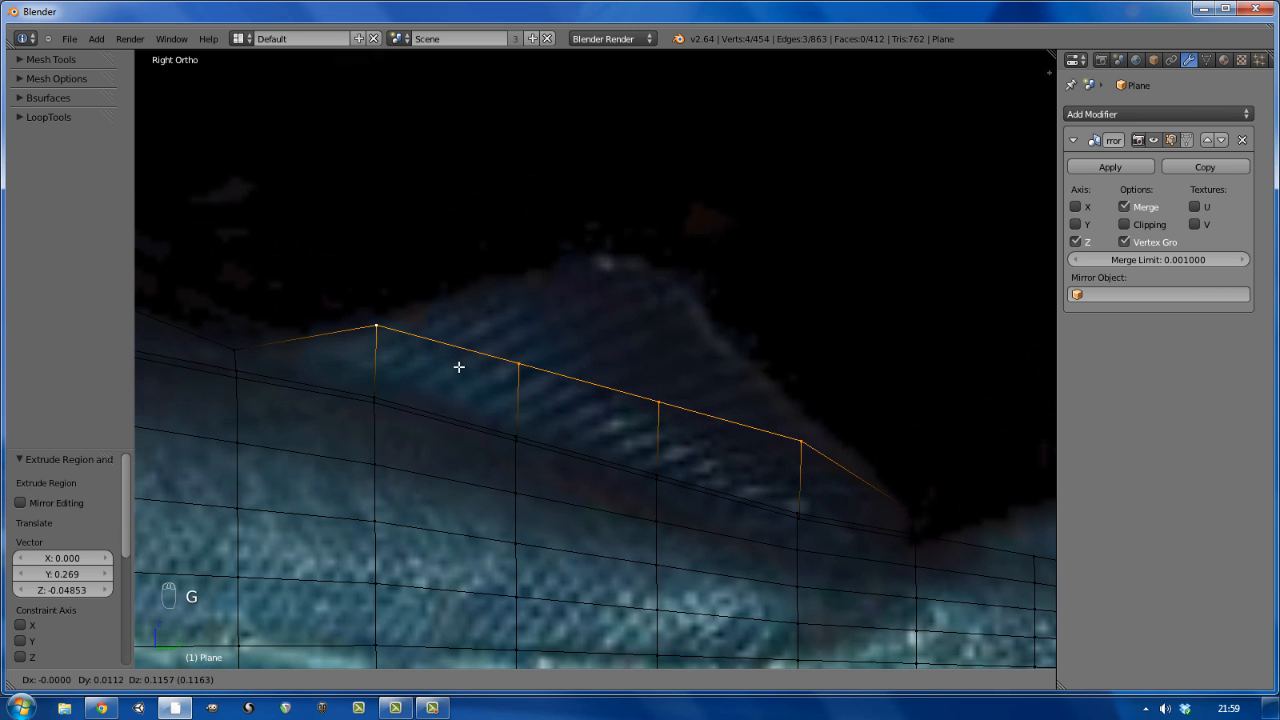
click(459, 367)
- Move the raised row's rearmost vertex onto the third fin's trailing outline and shift the vertex in front of it slightly upward
shift+right_click(519, 365)
shift+right_click(390, 335)
key(g)
click(760, 438)
right_click(668, 386)
key(g)
click(646, 390)
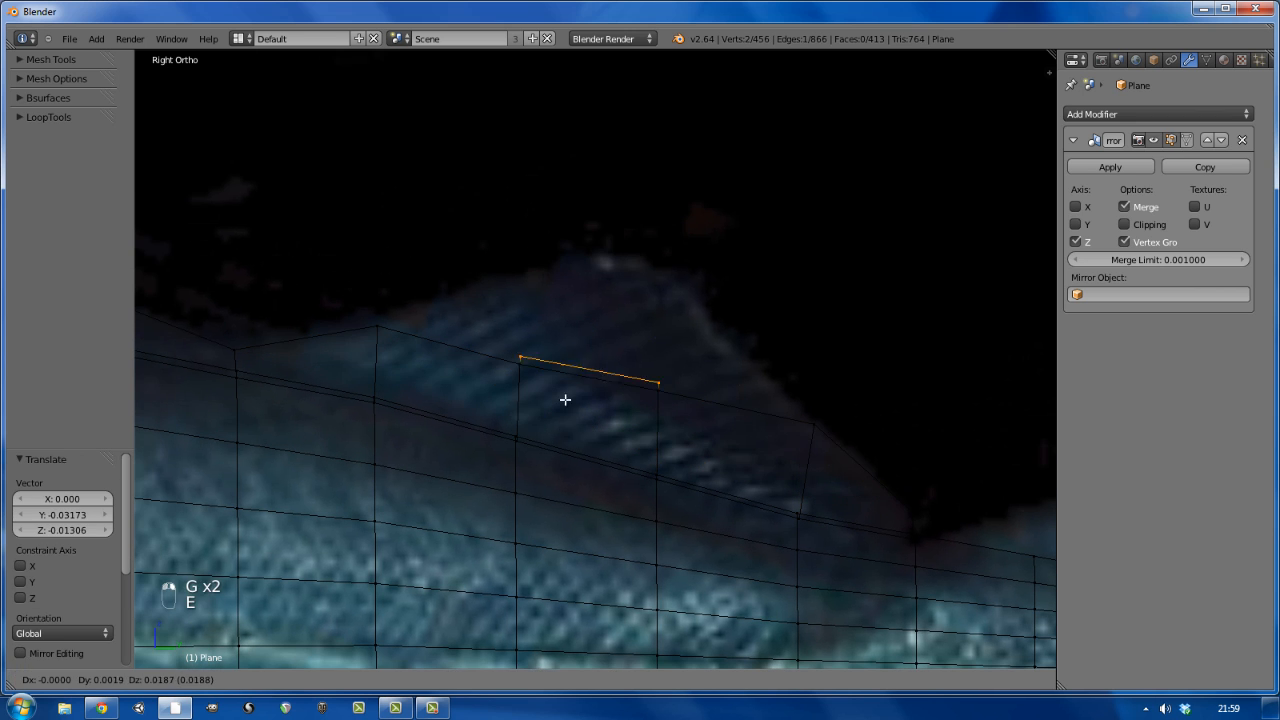
- Extrude the third fin's two middle upper vertices about 0.196 upward and move the rear new vertex onto the trailing outline
click(566, 343)
right_click(660, 306)
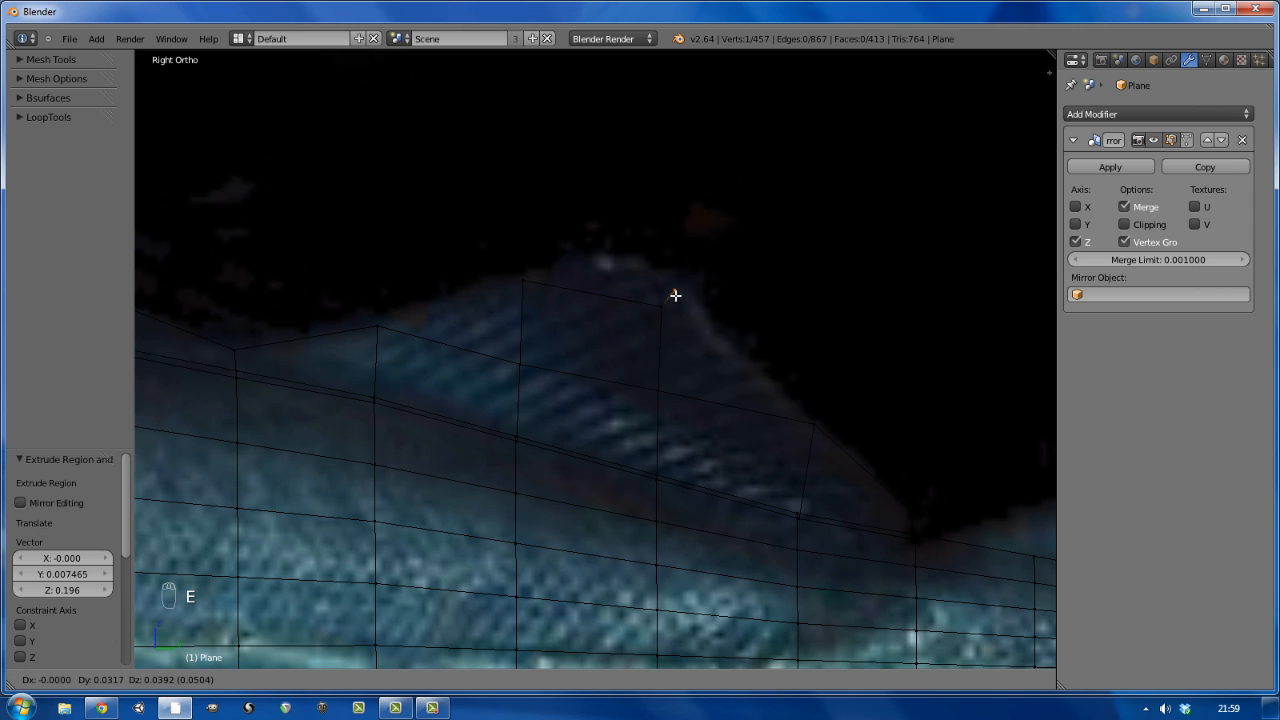
right_click(675, 295)
key(ctrl+z)
key(g)
click(711, 322)
- Extrude the third fin's new top edge about 0.095 upward and shrink and shift it to match the fin's tip
shift+right_click(526, 283)
key(e)
click(623, 354)
key(s)
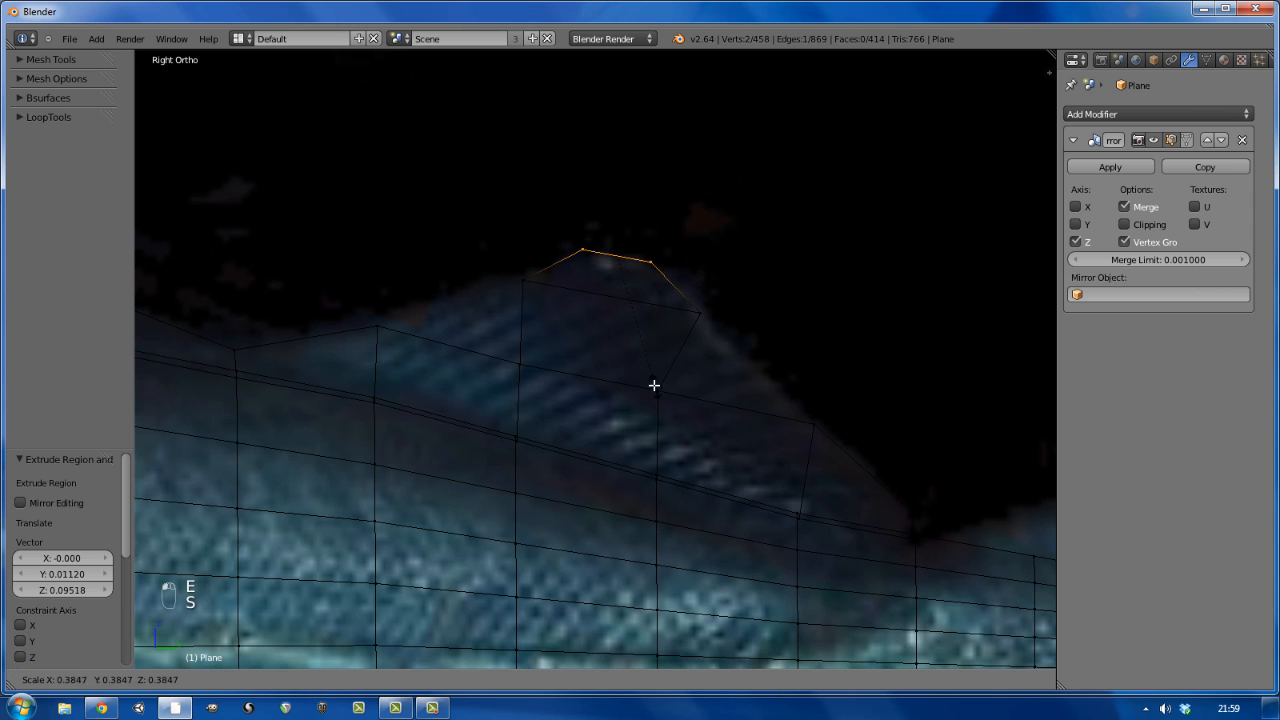
click(654, 385)
key(g)
click(648, 397)
- Fill the triangular gaps in front of and behind the third fin's raised faces
right_click(523, 282)
shift+right_click(518, 362)
shift+right_click(381, 328)
key(f)
right_click(697, 315)
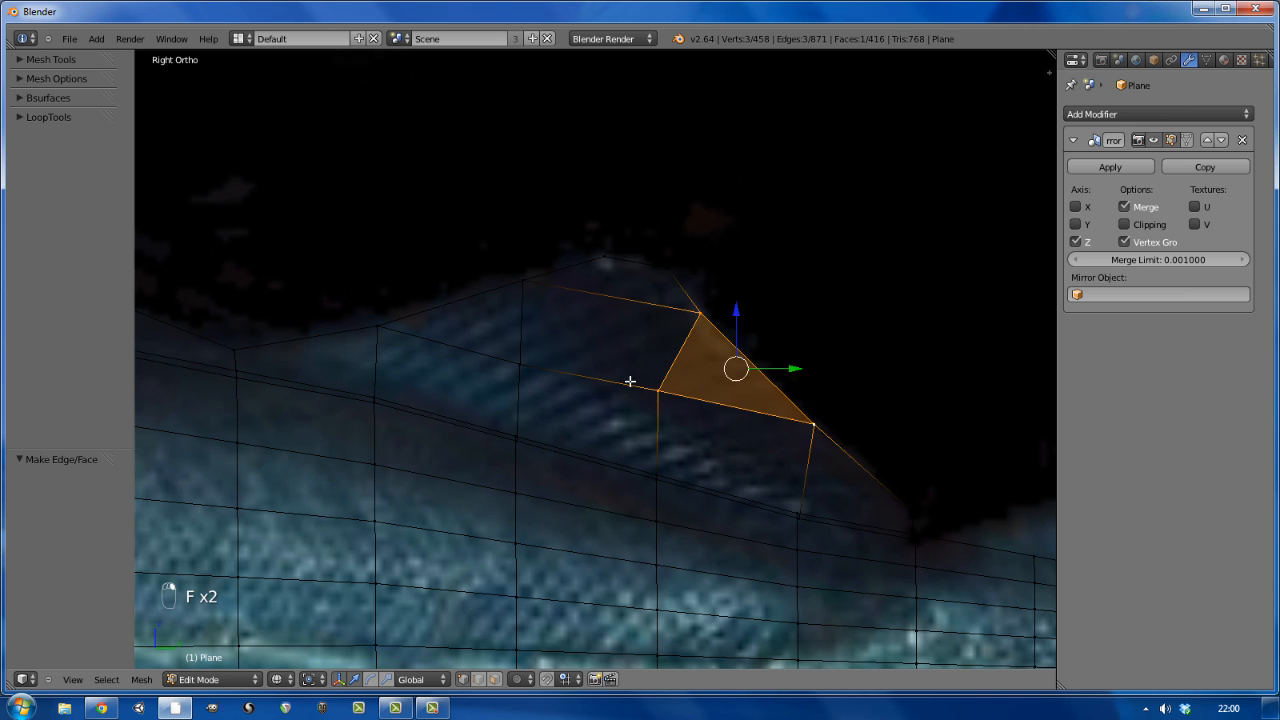
- Move the third fin's inner rear vertex slightly toward the tail and show the mesh in solid shading
right_drag(657, 390, 674, 393)
key(a)
key(Tab)
scroll(702, 392, down, 3)
key(z)
key(alt+z)
key(alt+z)
scroll(697, 319, up, 3)
key(Tab)
- Nudge the vertices at the third fin's tip to refine its outline and check the shape in Object Mode
right_click(708, 356)
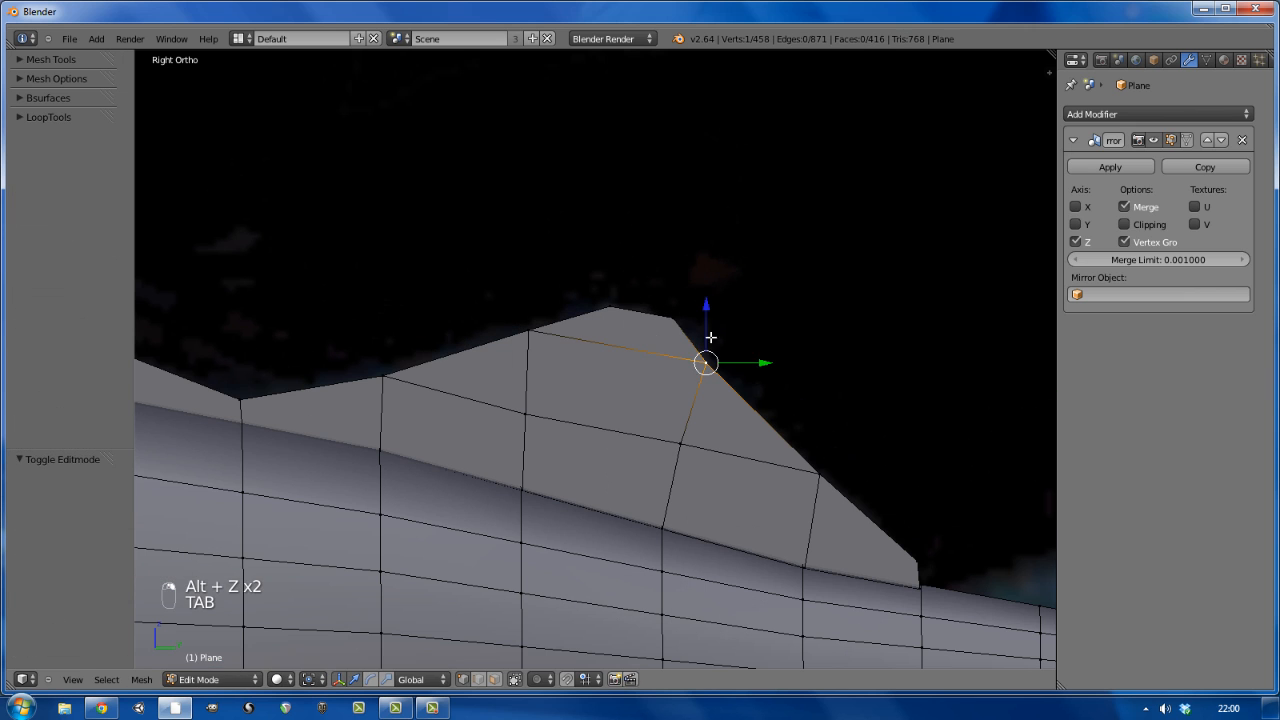
right_click(674, 319)
drag(709, 337, 712, 320)
key(a)
right_click(610, 306)
drag(609, 264, 609, 269)
scroll(609, 269, down, 4)
key(Tab)
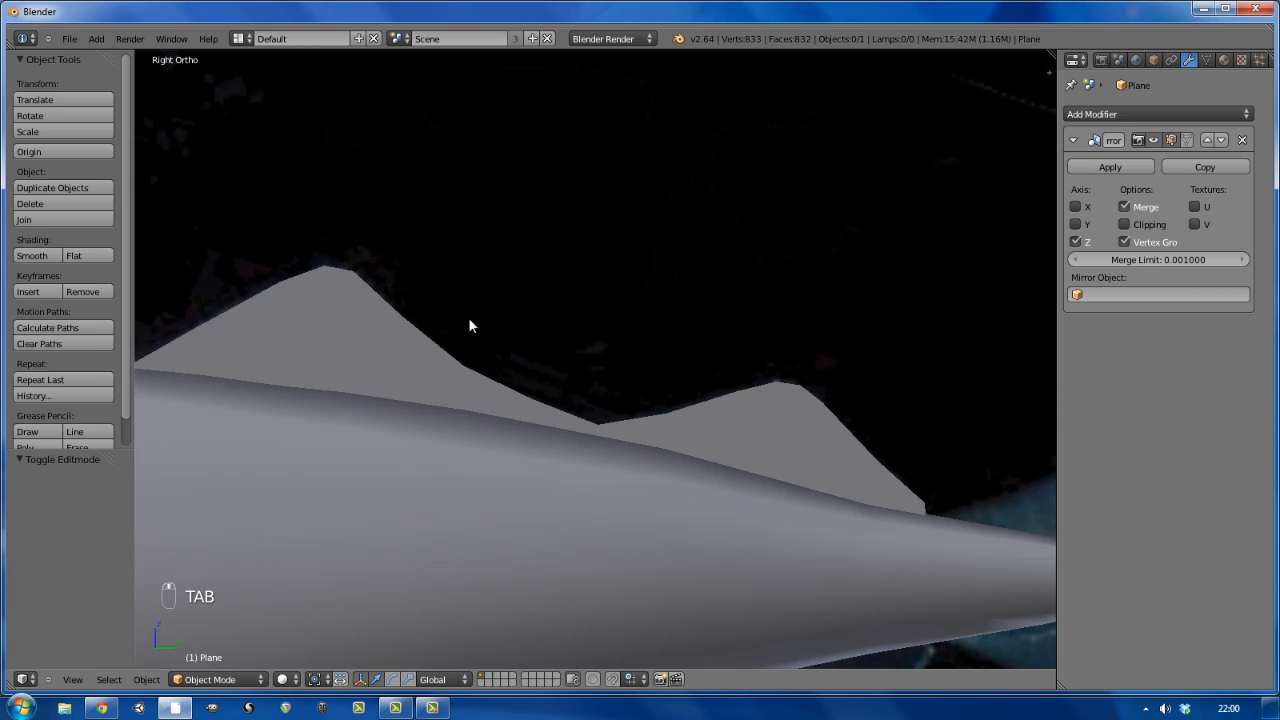
key(Tab)
key(a)
key(a)
key(a)
- In wireframe, extrude the third fin's lower rear vertex twice along the upper edge of the fish's tail, about 0.28 each time
scroll(479, 374, down, 6)
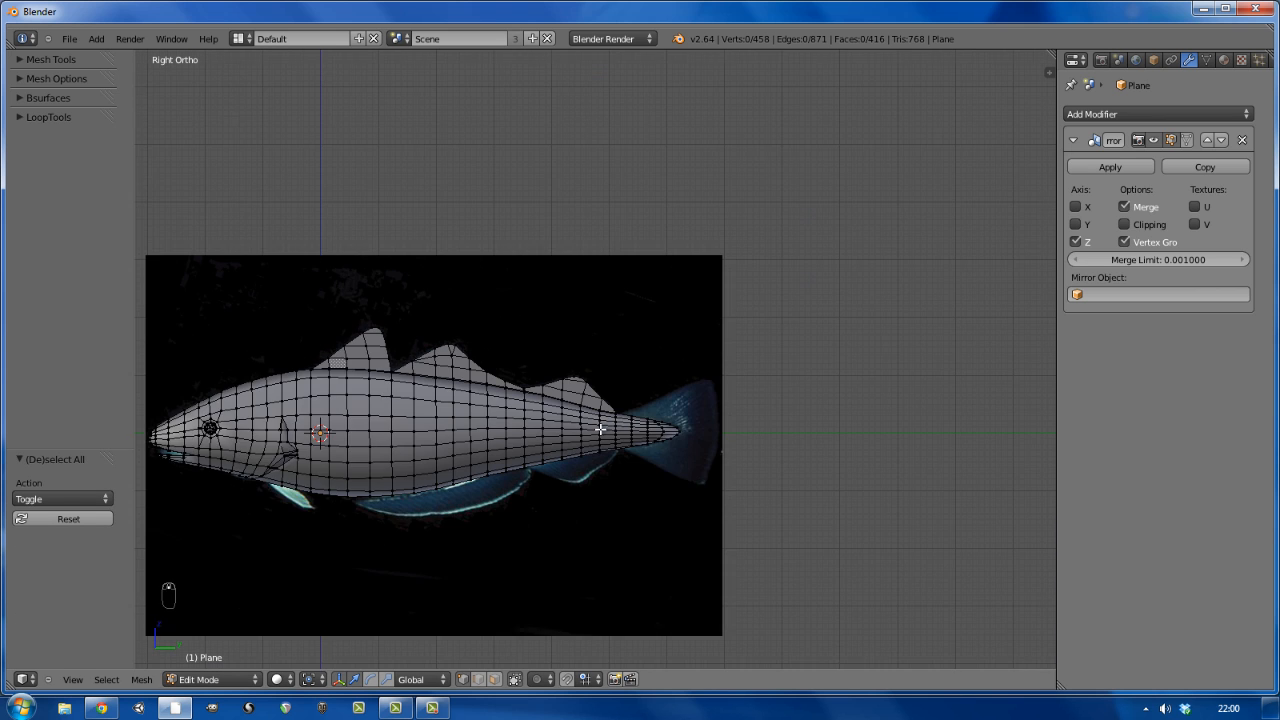
shift+middle_drag(609, 457, 343, 377)
scroll(340, 363, up, 5)
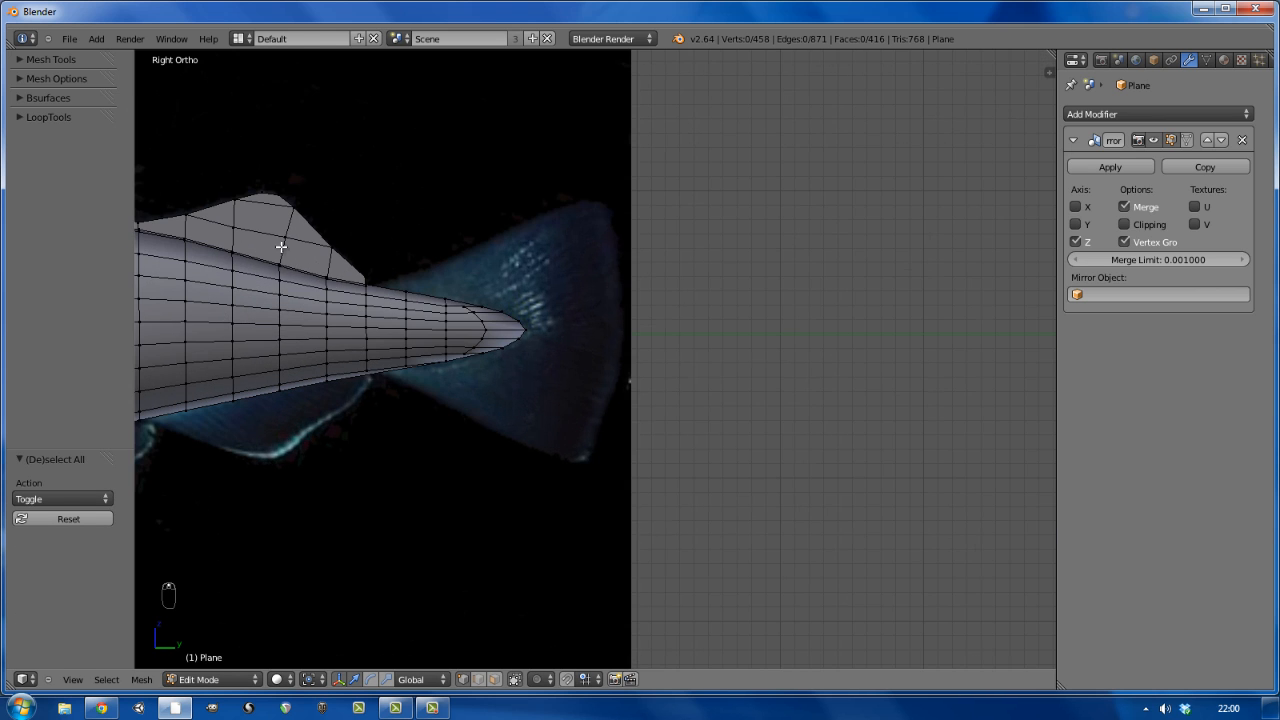
right_click(283, 242)
scroll(283, 250, down, 7)
scroll(291, 286, up, 12)
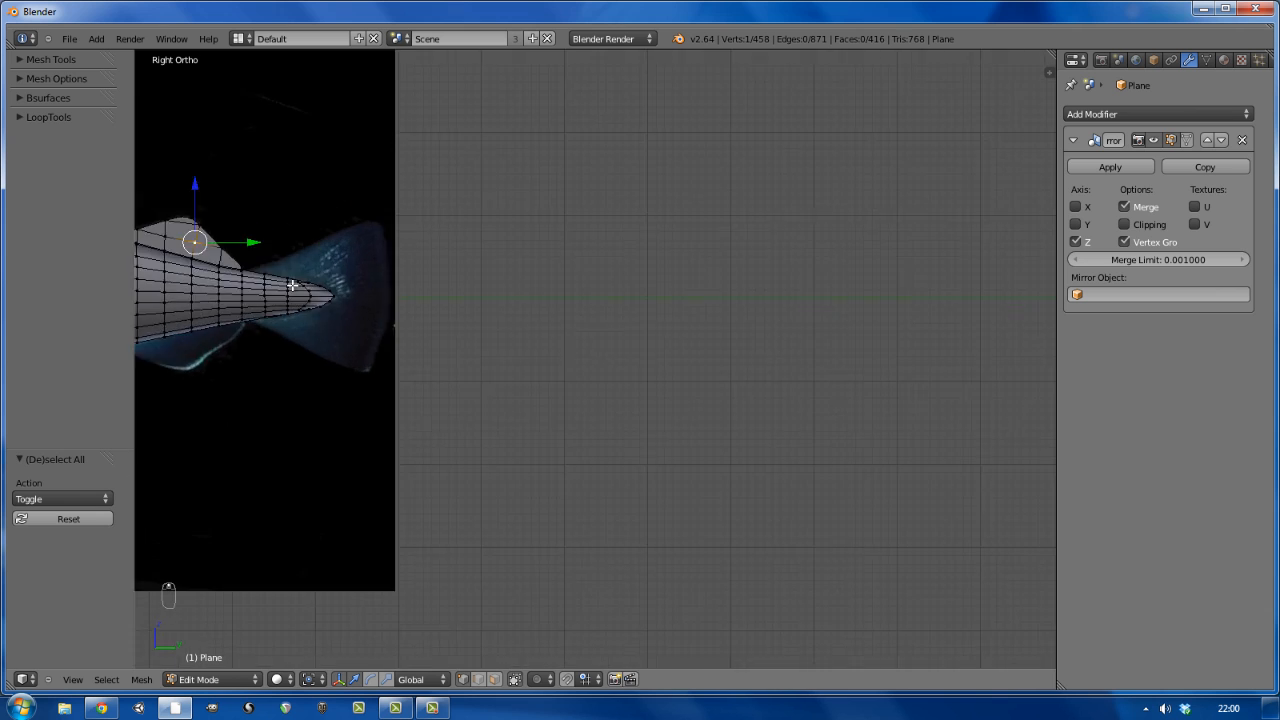
key(z)
key(z)
key(z)
key(a)
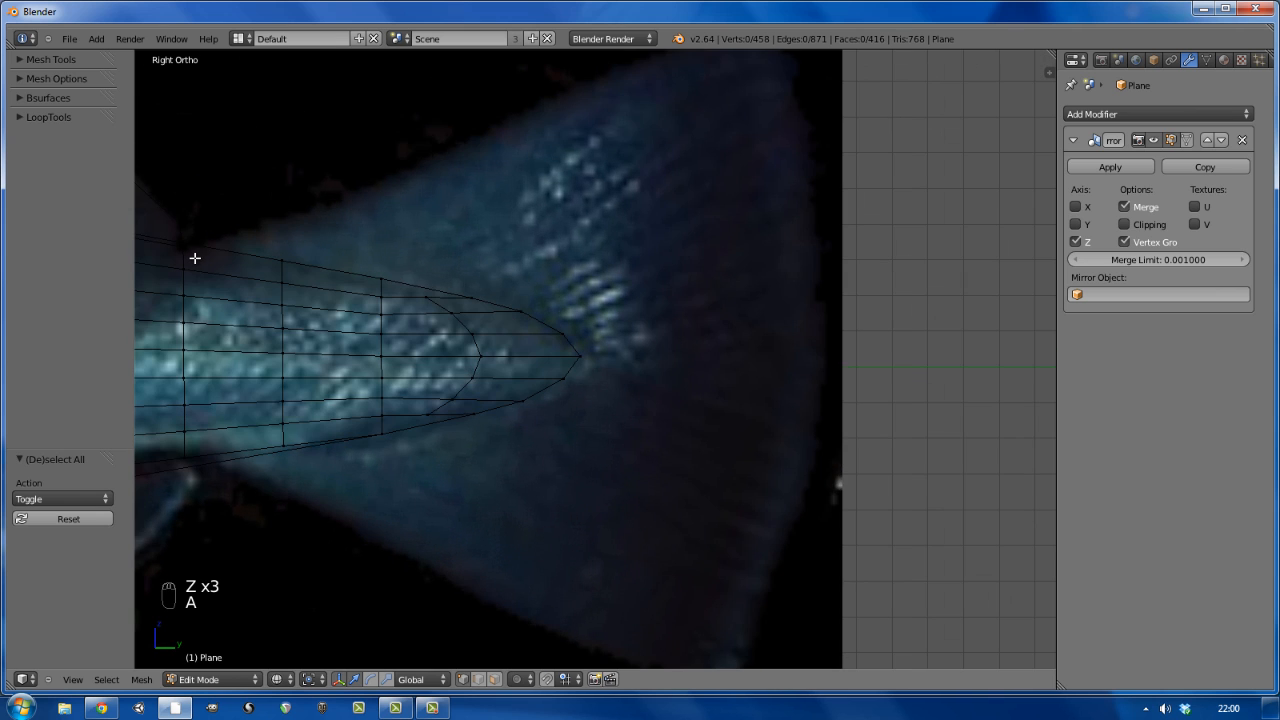
key(a)
right_click(179, 249)
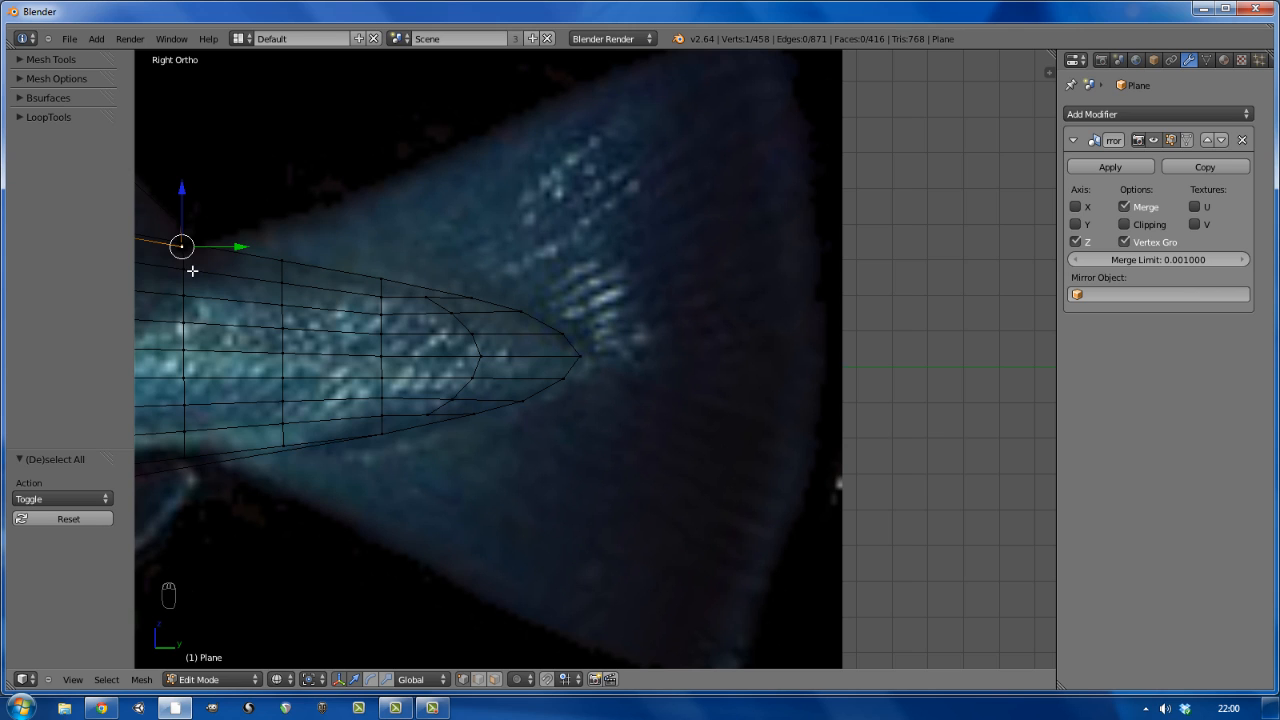
key(e)
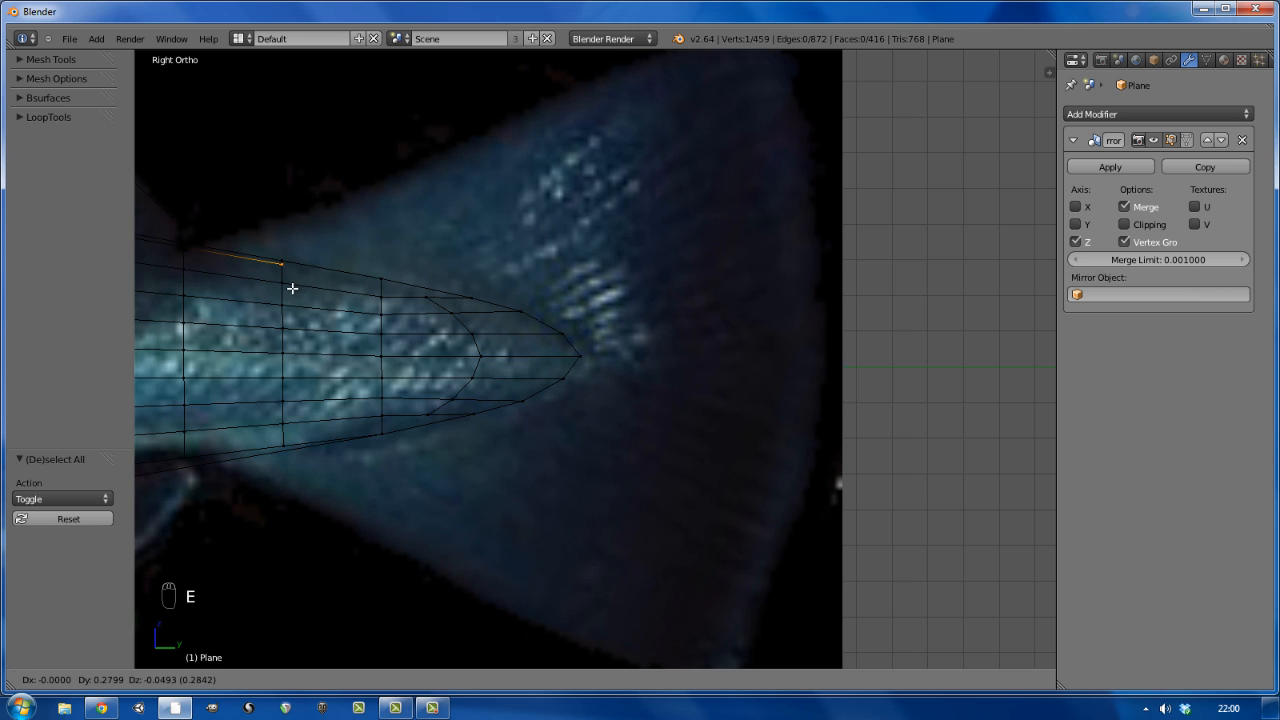
click(292, 288)
key(e)
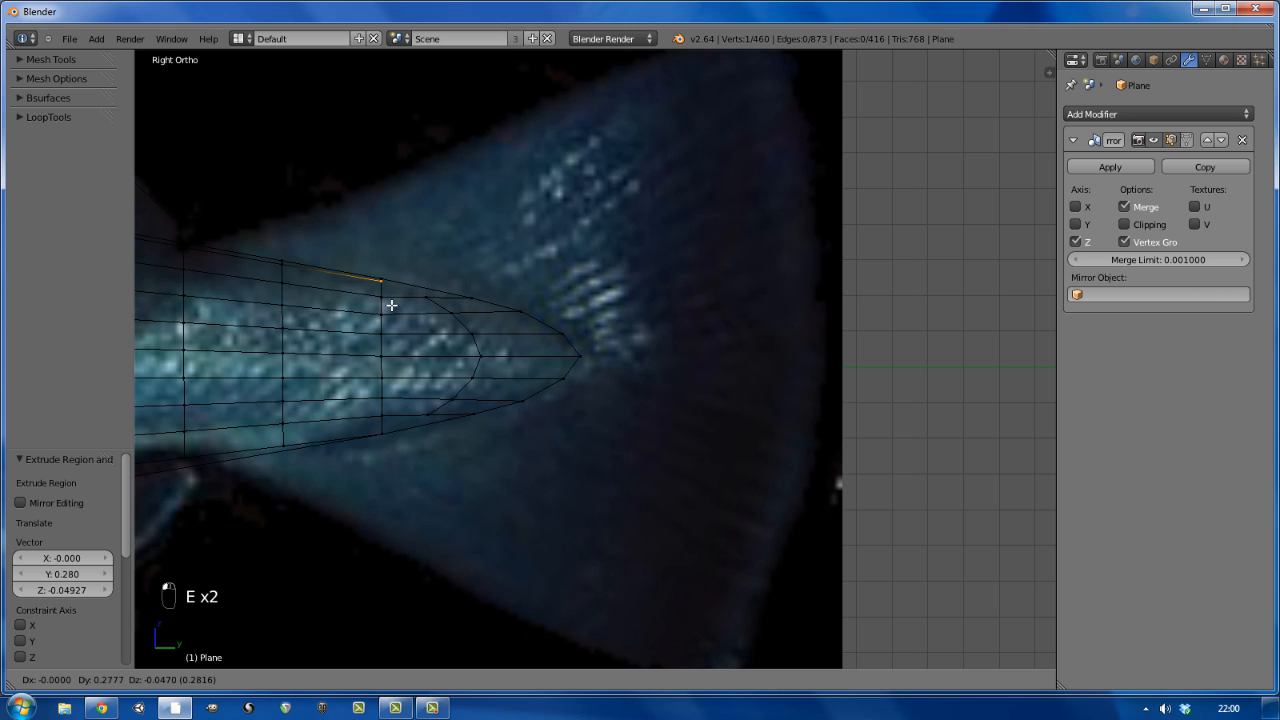
click(390, 305)
key(e)
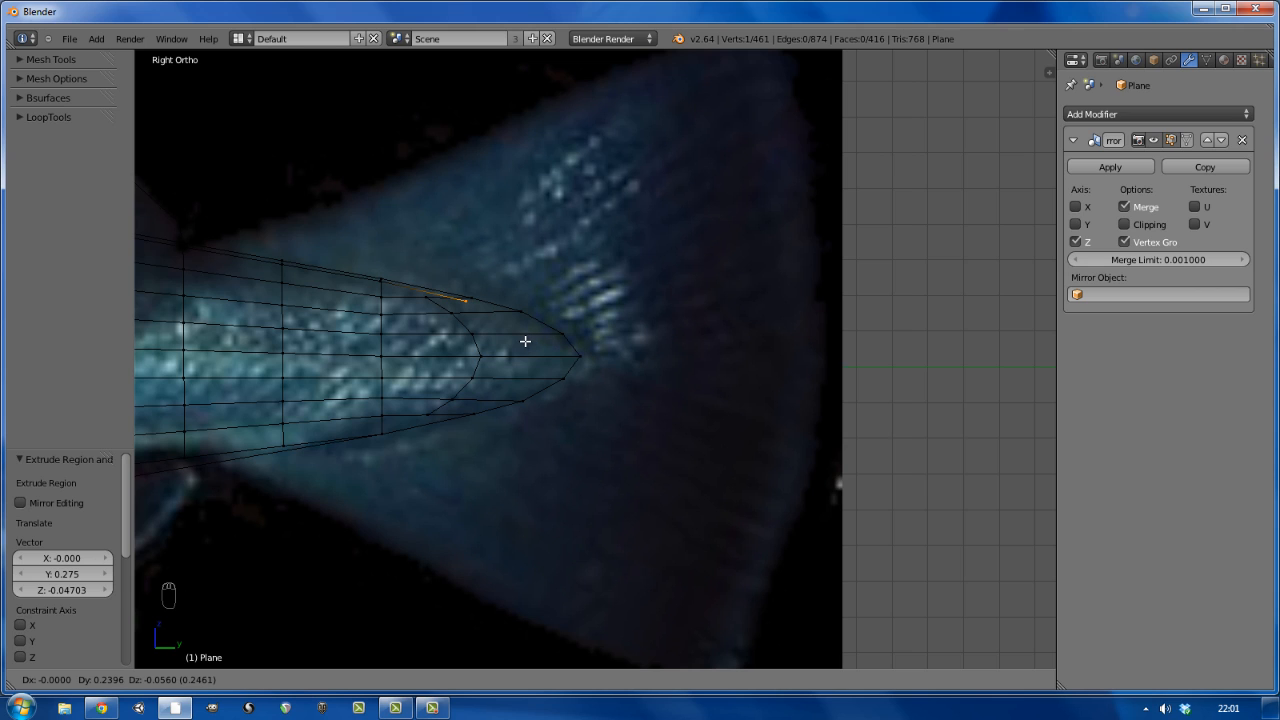
click(527, 341)
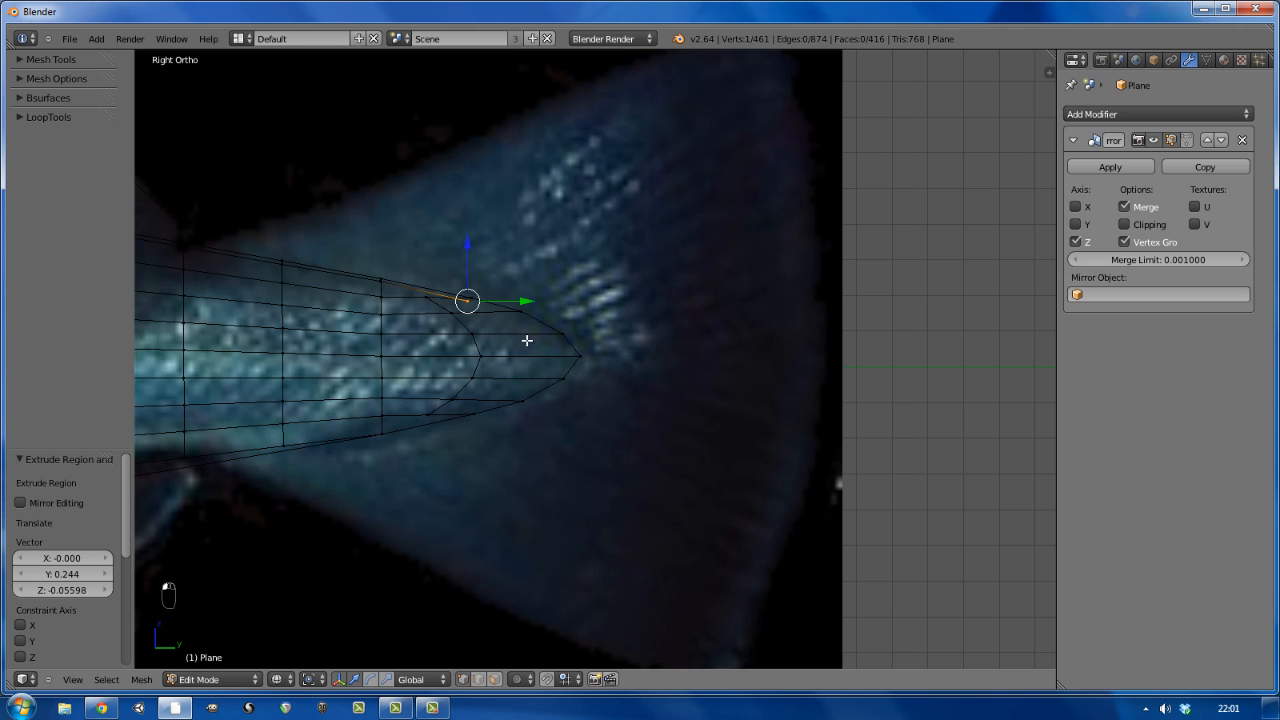
key(Delete)
click(527, 341)
right_click(475, 306)
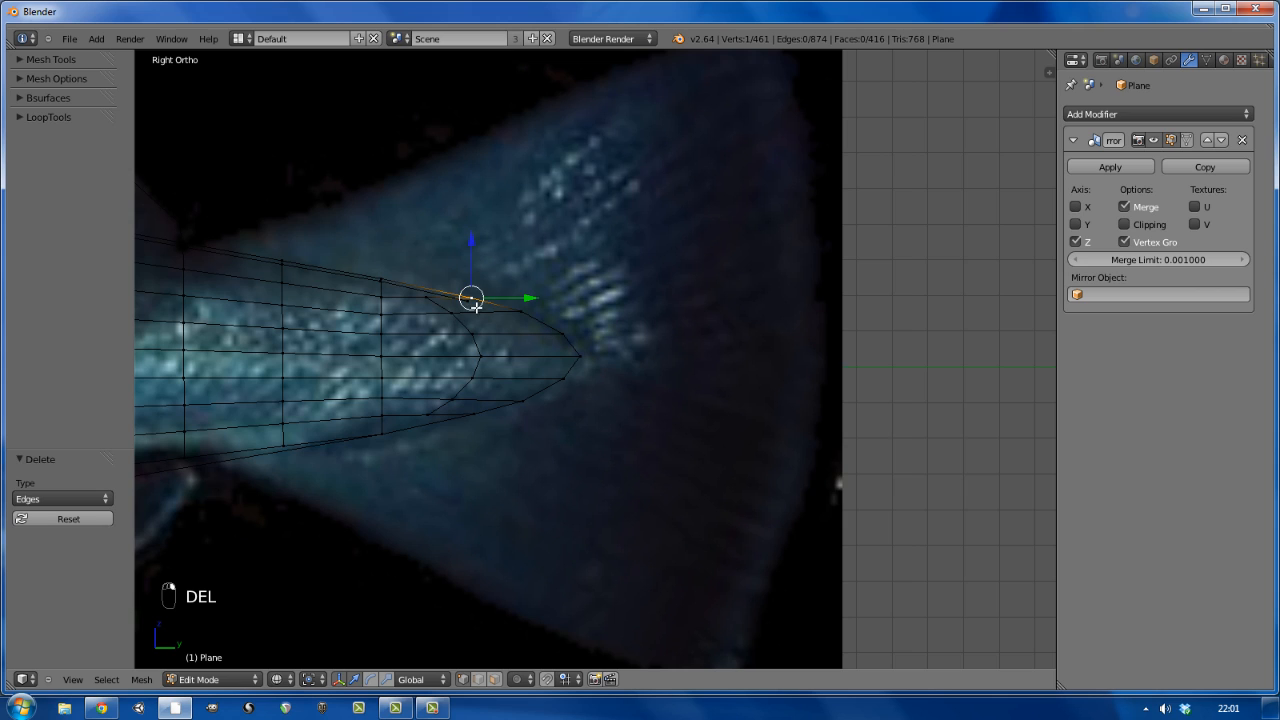
drag(471, 305, 469, 307)
key(Delete)
click(471, 307)
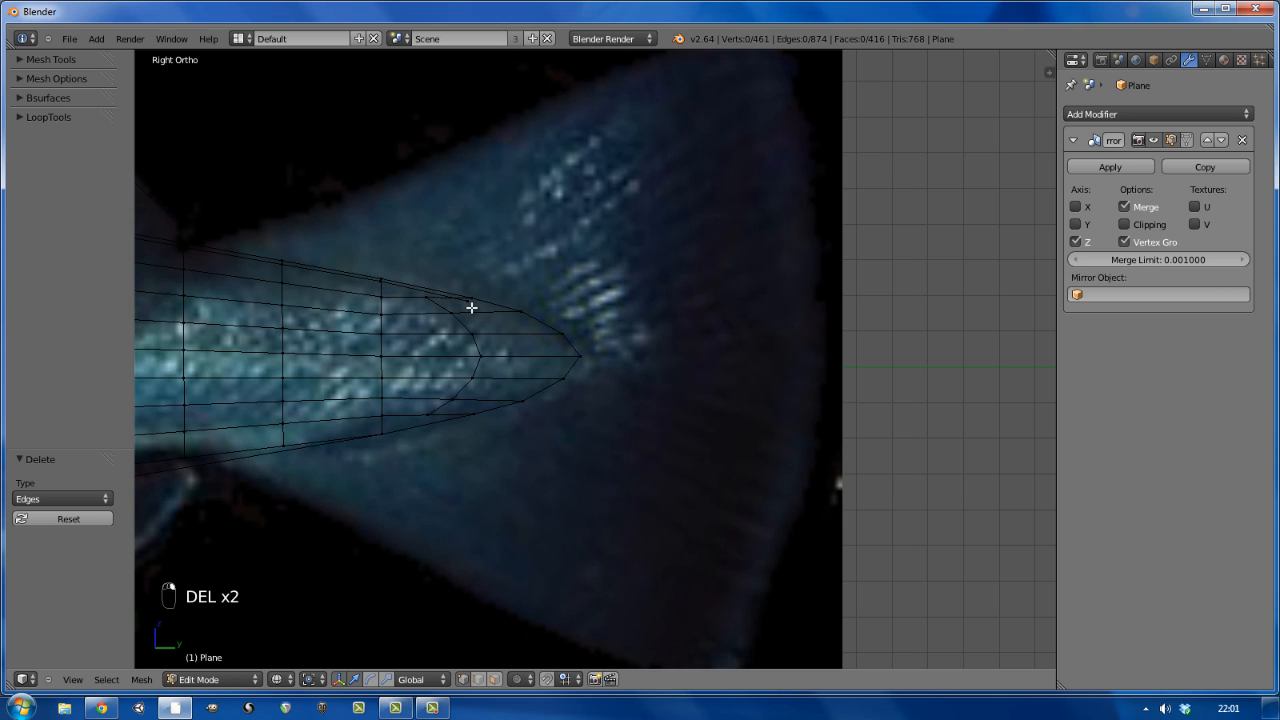
right_click(468, 306)
key(Delete)
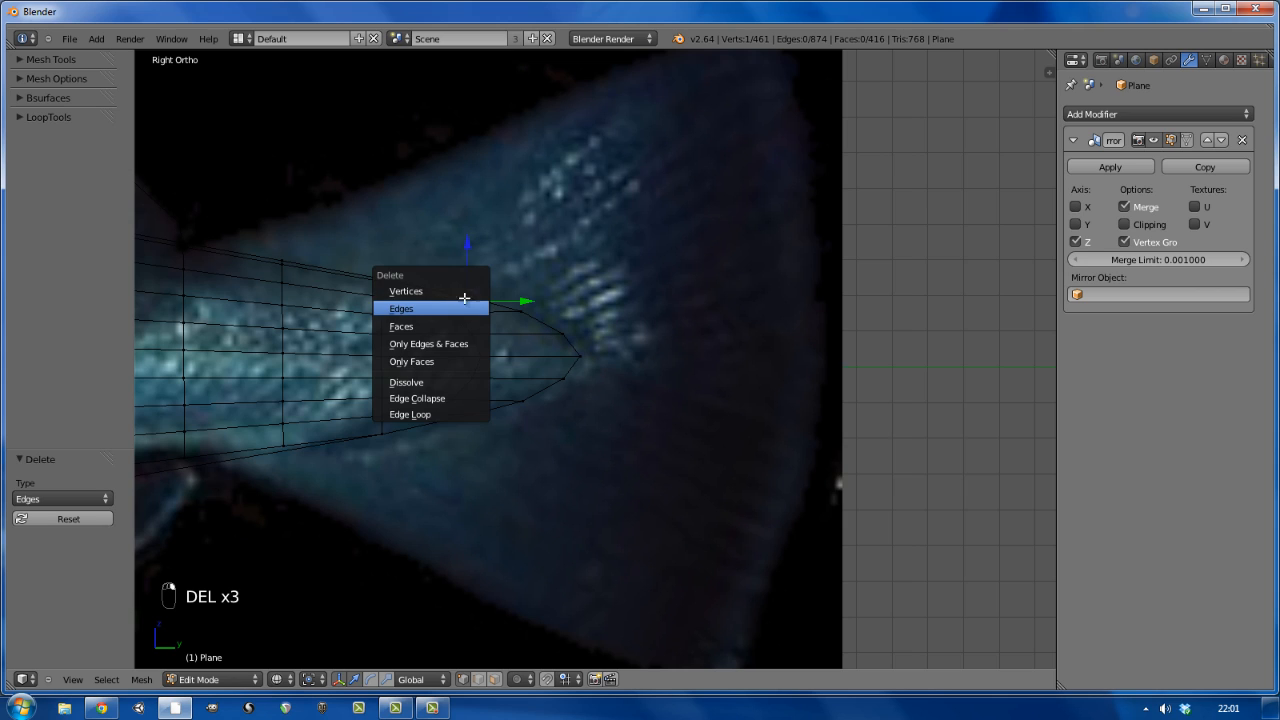
click(457, 288)
- Return to solid shading and merge the three vertices at the body's pointed tail end at their center
key(z)
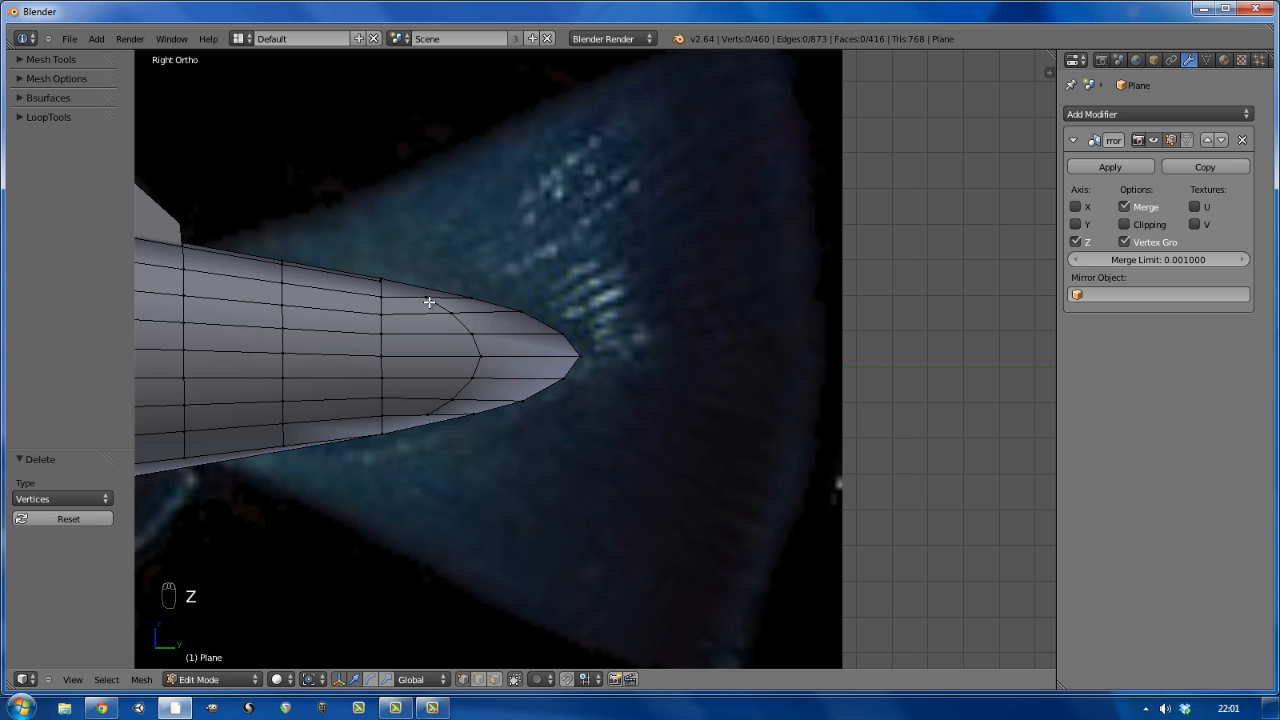
right_click(570, 372)
shift+right_click(576, 355)
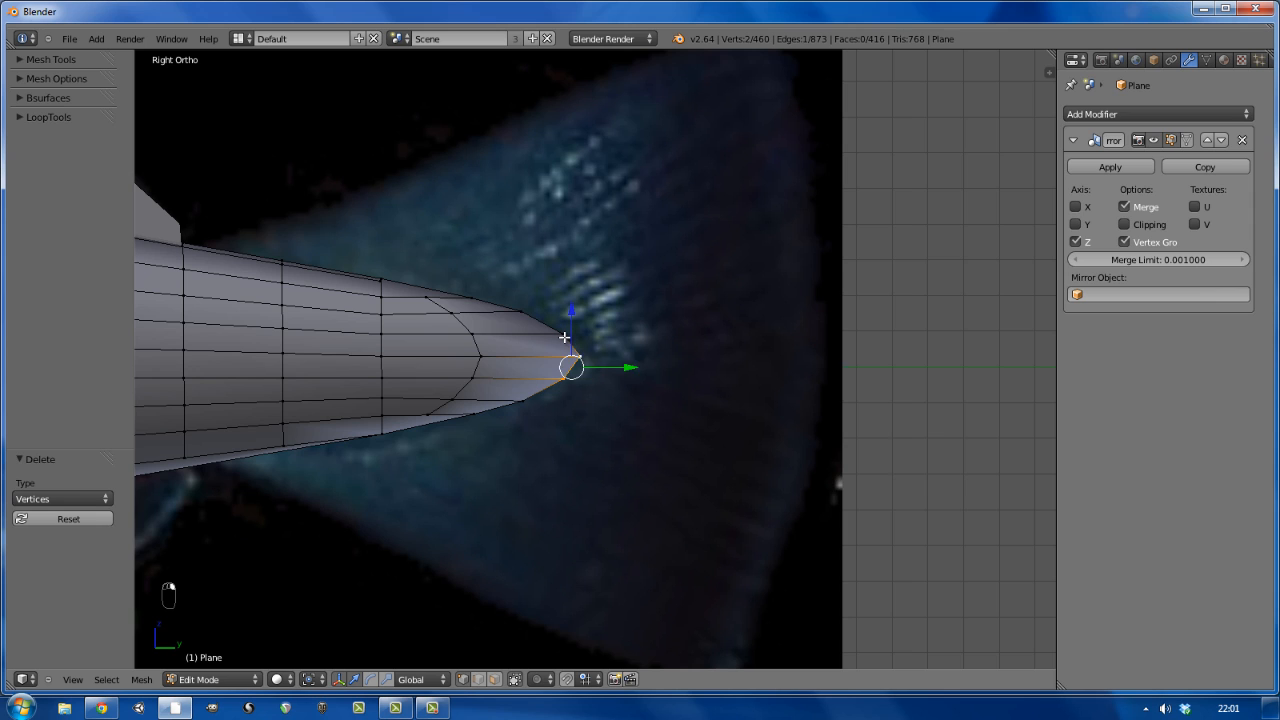
shift+right_click(565, 337)
key(alt+m)
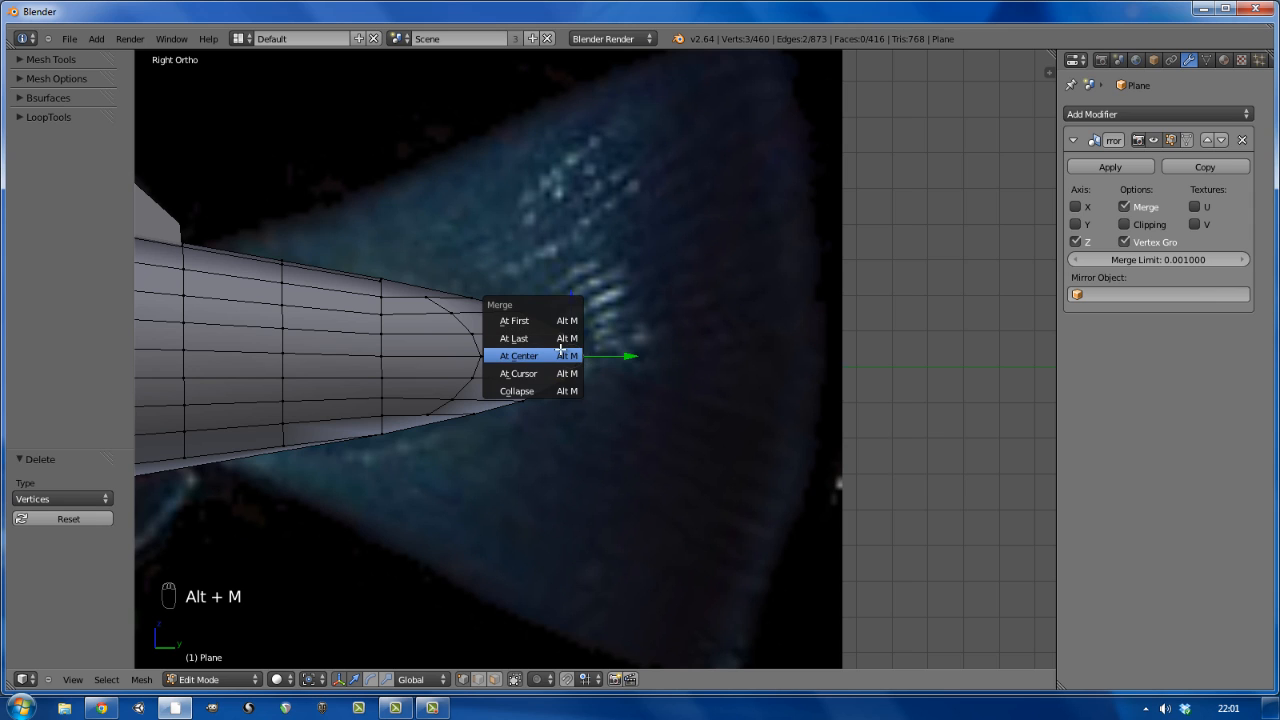
click(576, 359)
- Scale the two vertices above and below the tail tip to 0.8 and shift them about 0.01 rearward along Y
right_click(519, 311)
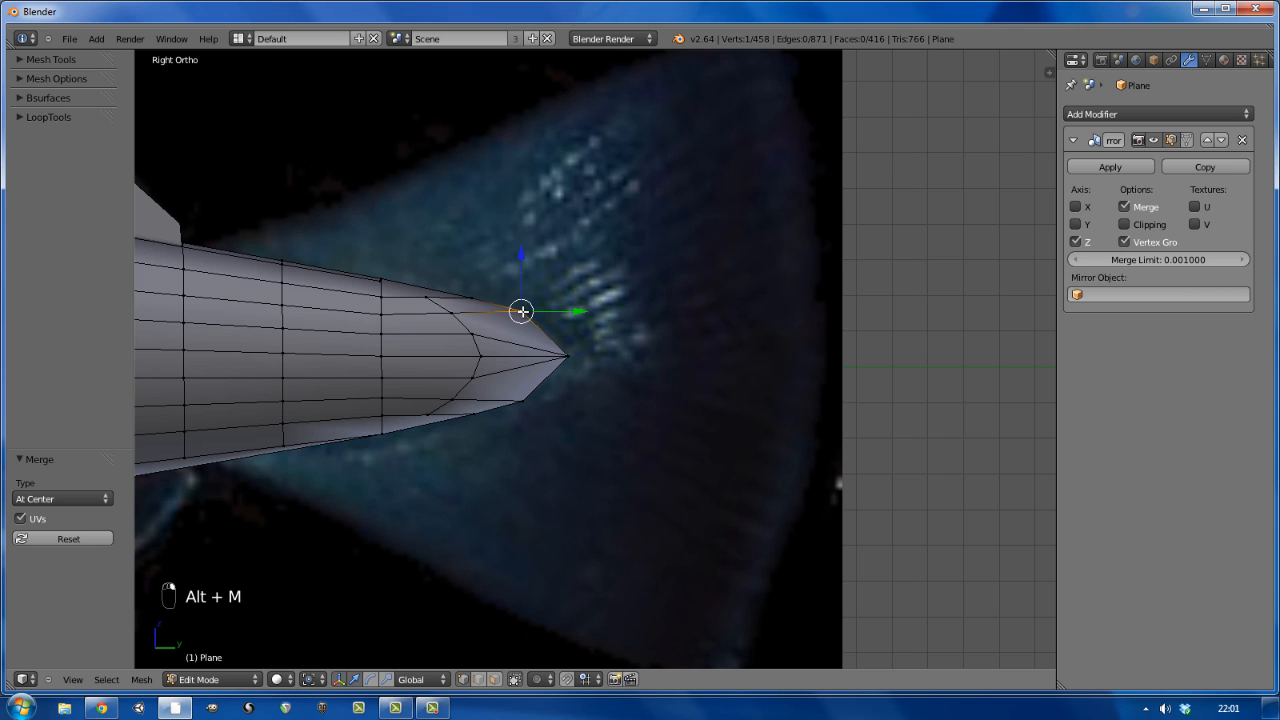
shift+right_click(522, 401)
key(s)
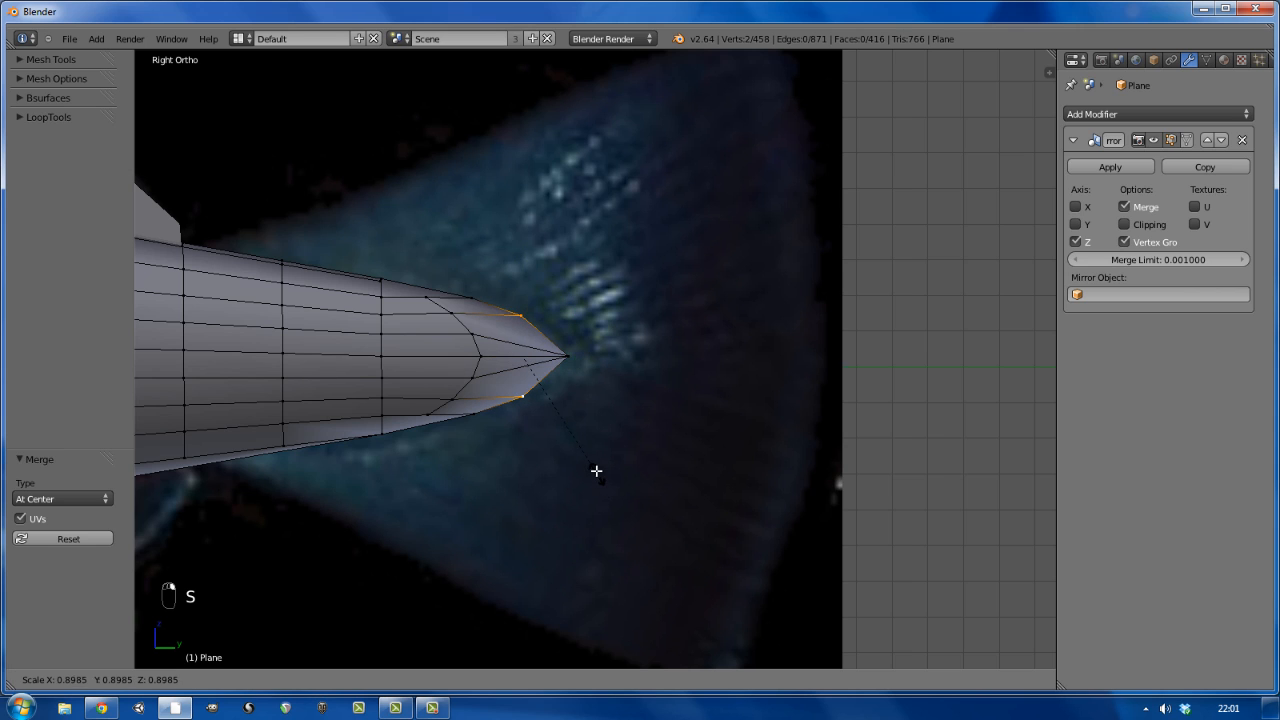
click(591, 460)
drag(575, 358, 578, 358)
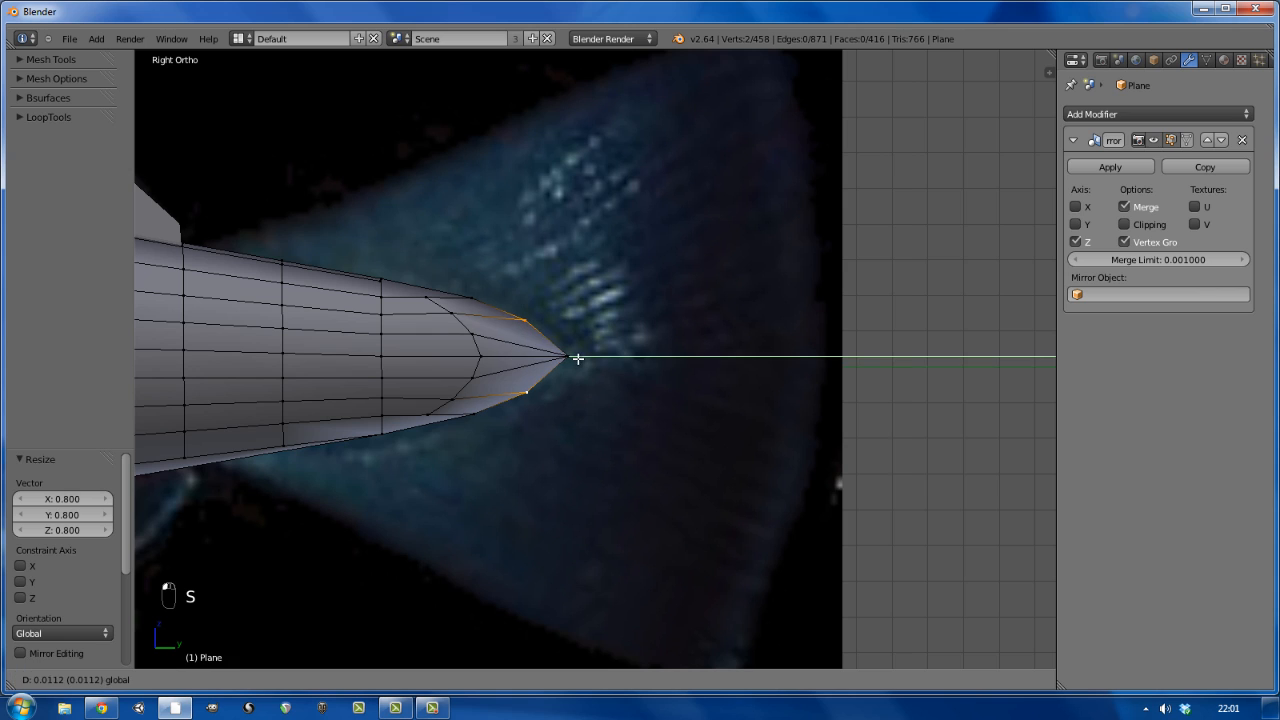
click(578, 358)
key(a)
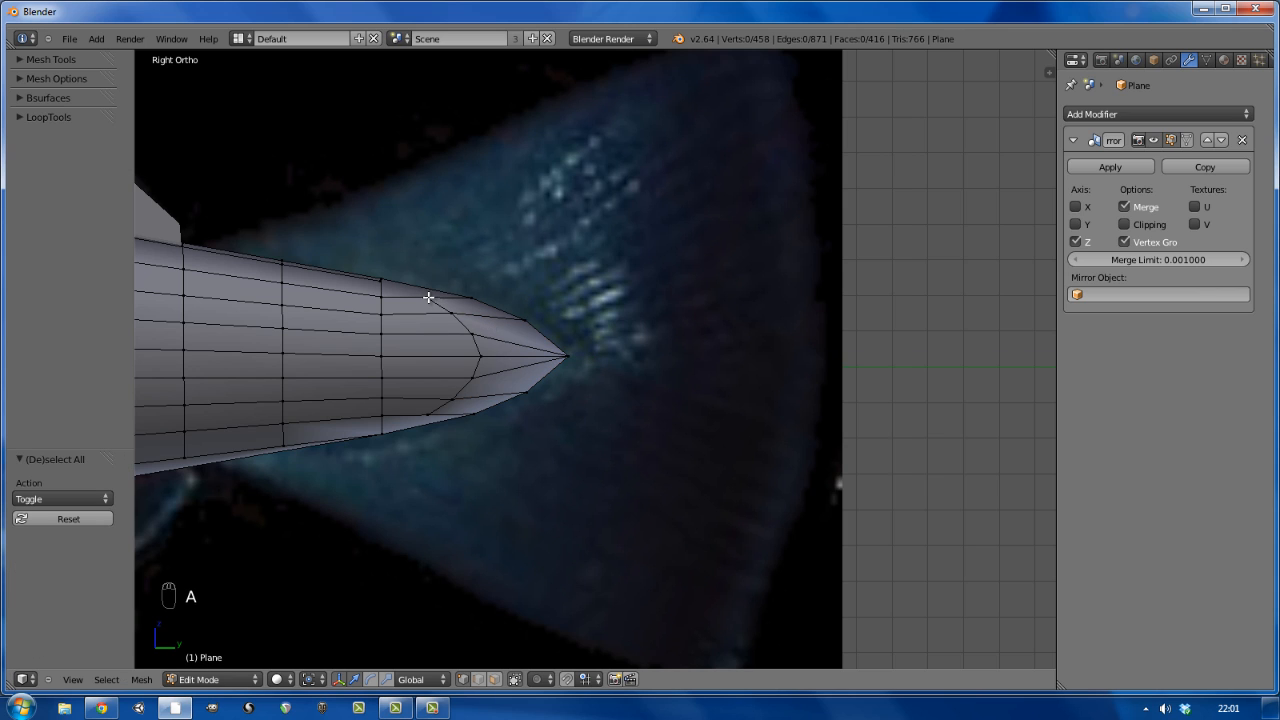
- Merge the upper and lower inner vertex pairs of the curved ring before the tail tip, each pair at its center
right_click(455, 317)
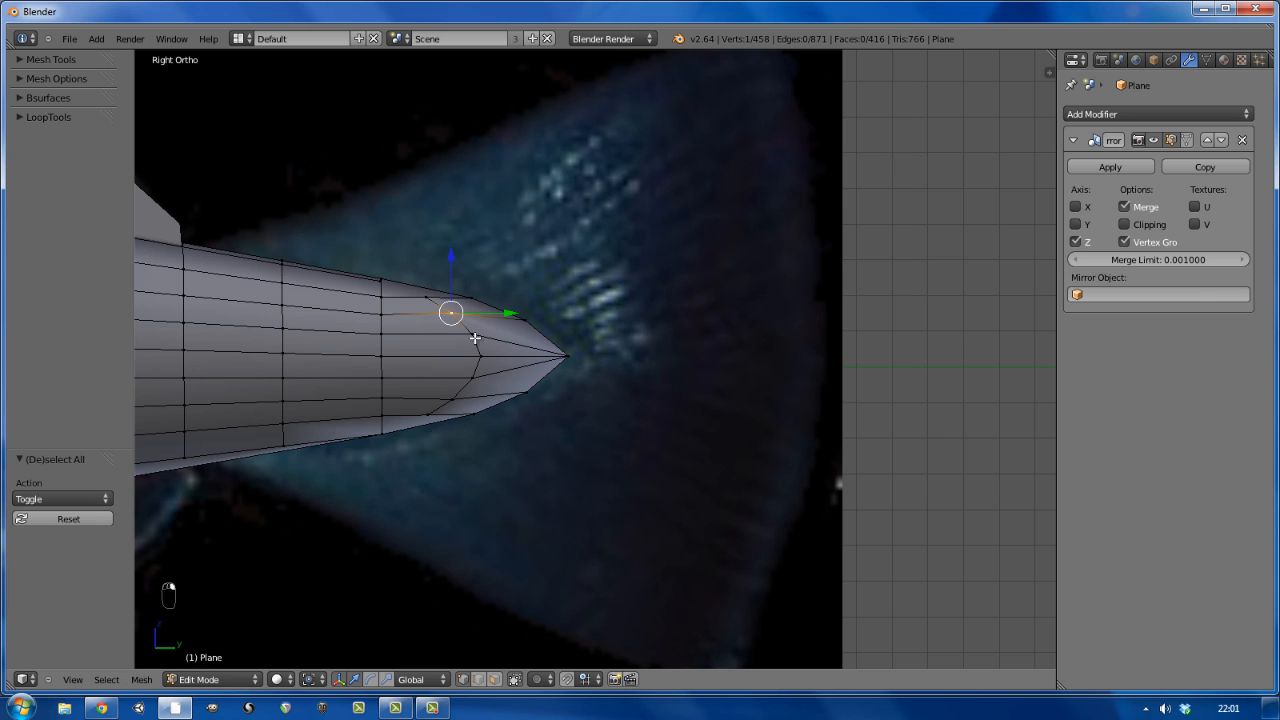
key(alt+m)
click(474, 336)
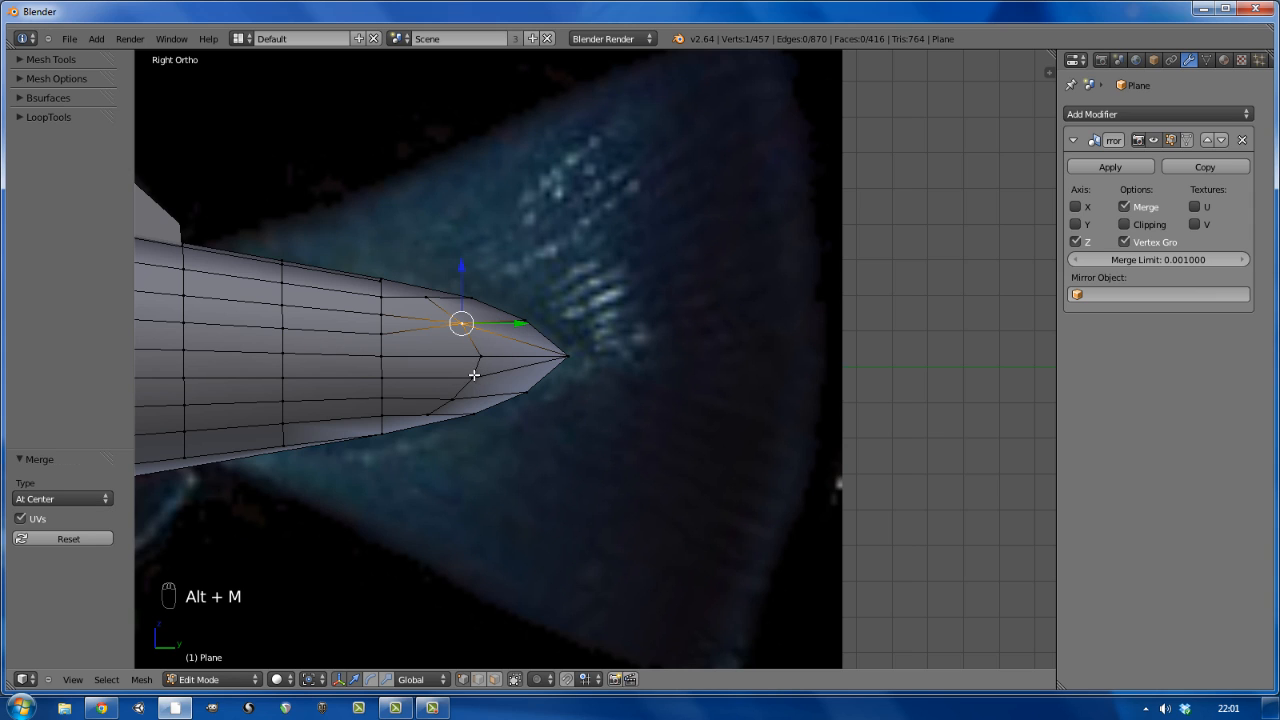
right_click(449, 393)
key(alt+m)
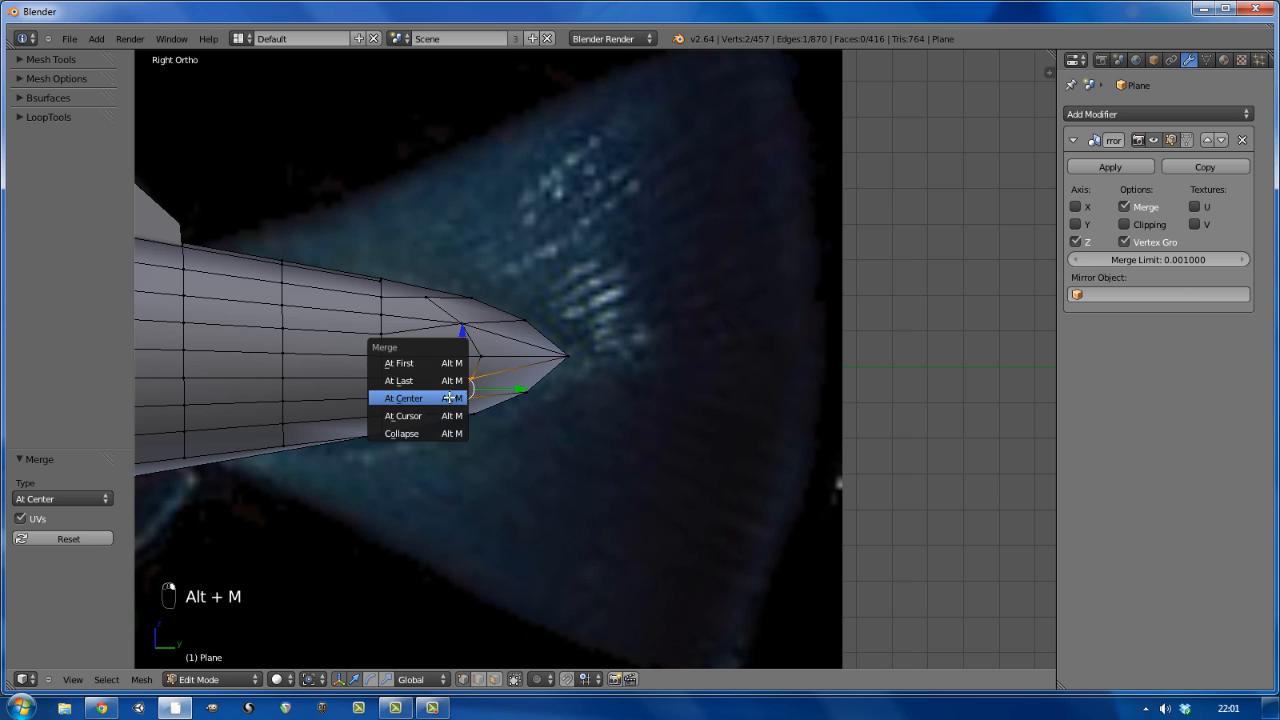
click(449, 398)
- Merge the upper and lower inner vertex pairs at center on the next two vertical rings ahead of the curved ring
click(381, 388)
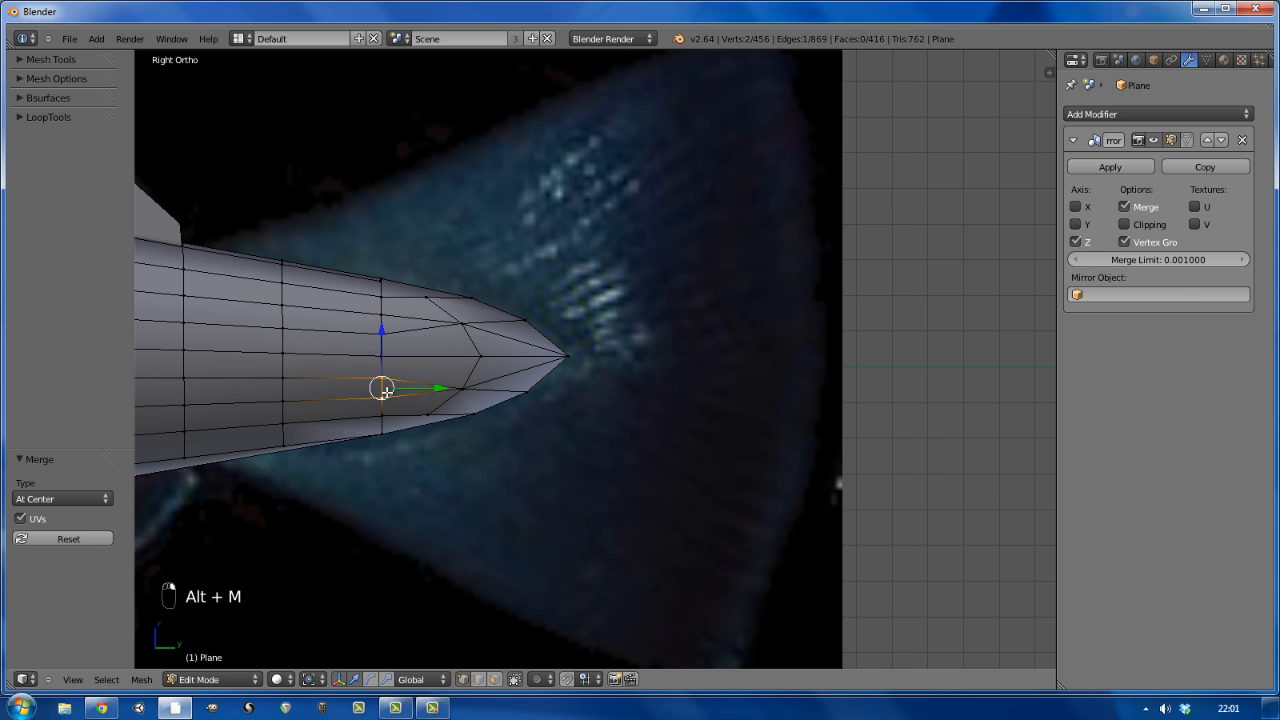
key(shift+r)
key(shift+r)
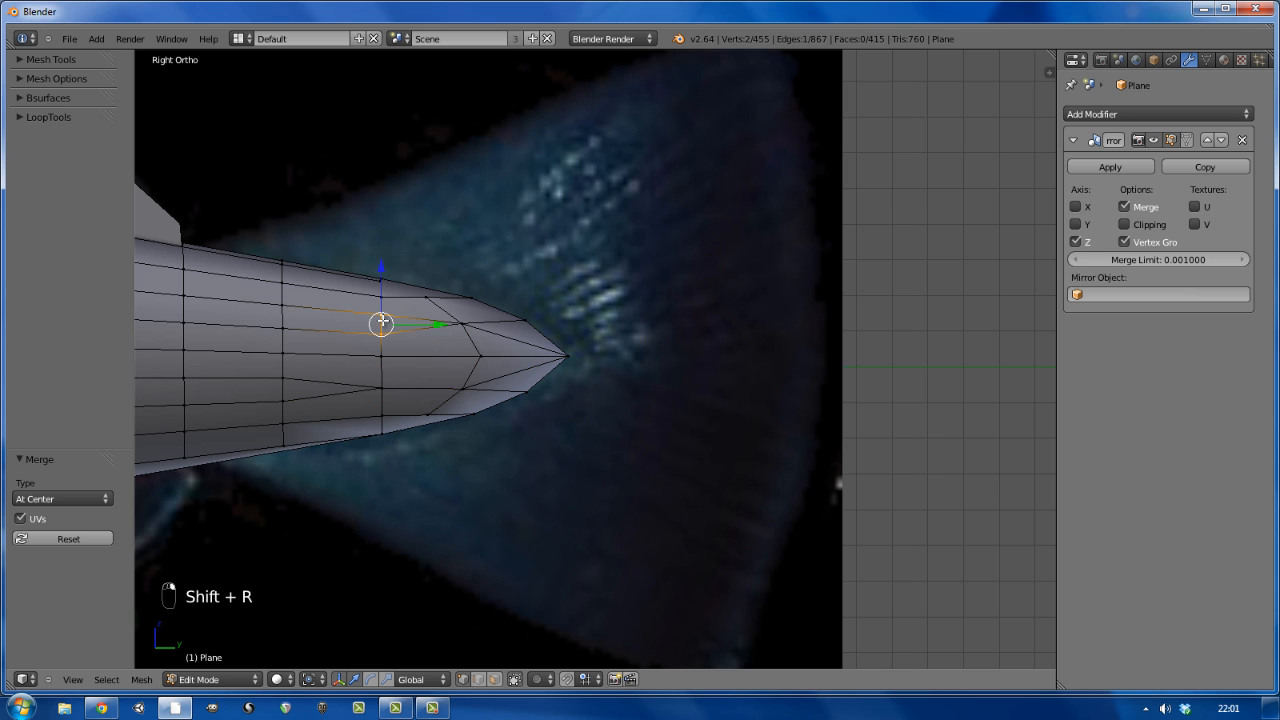
right_click(285, 328)
shift+right_click(283, 305)
key(shift+r)
right_click(284, 379)
shift+right_click(281, 404)
key(shift+r)
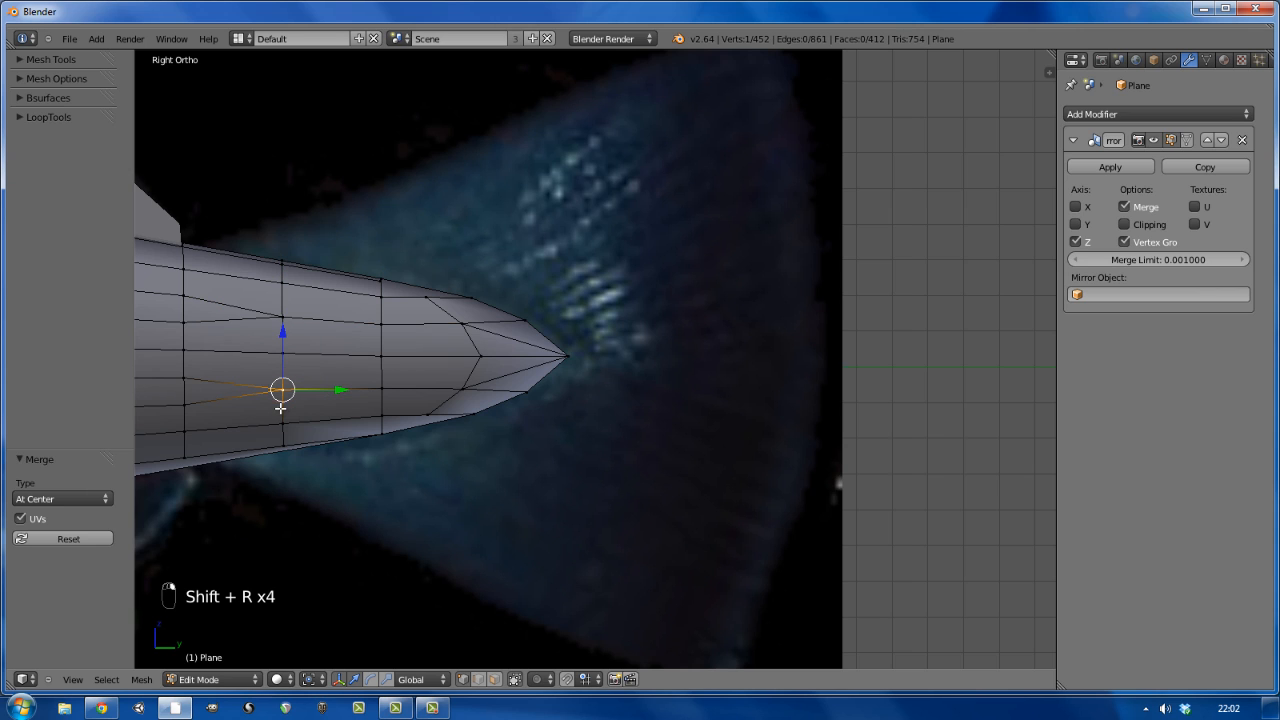
- Merge the lower inner vertex pair at center on the ring beneath the third fin's rear end
right_click(184, 379)
shift+right_click(183, 404)
key(shift+r)
shift+middle_drag(183, 404, 406, 403)
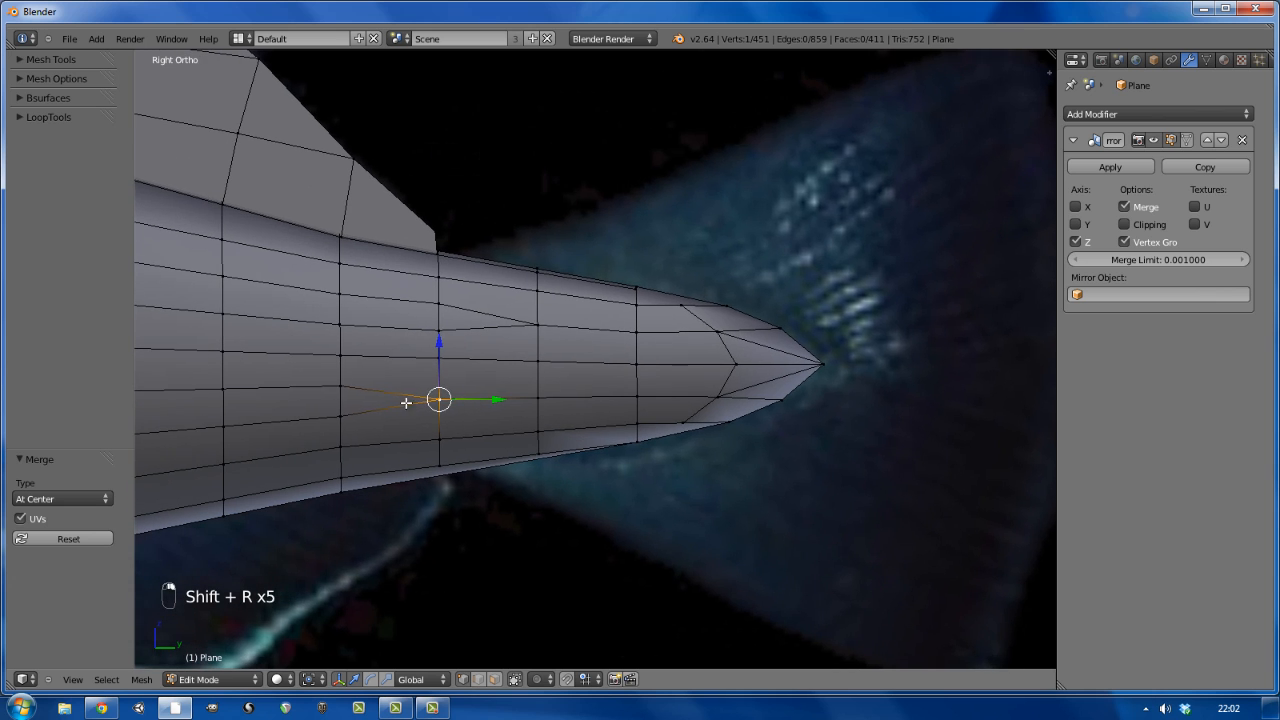
- Merge the lower and upper inner vertex pairs at center on the ring just ahead of the third fin's rear end
right_click(340, 387)
shift+right_click(340, 413)
key(shift+r)
right_click(340, 325)
shift+right_click(340, 292)
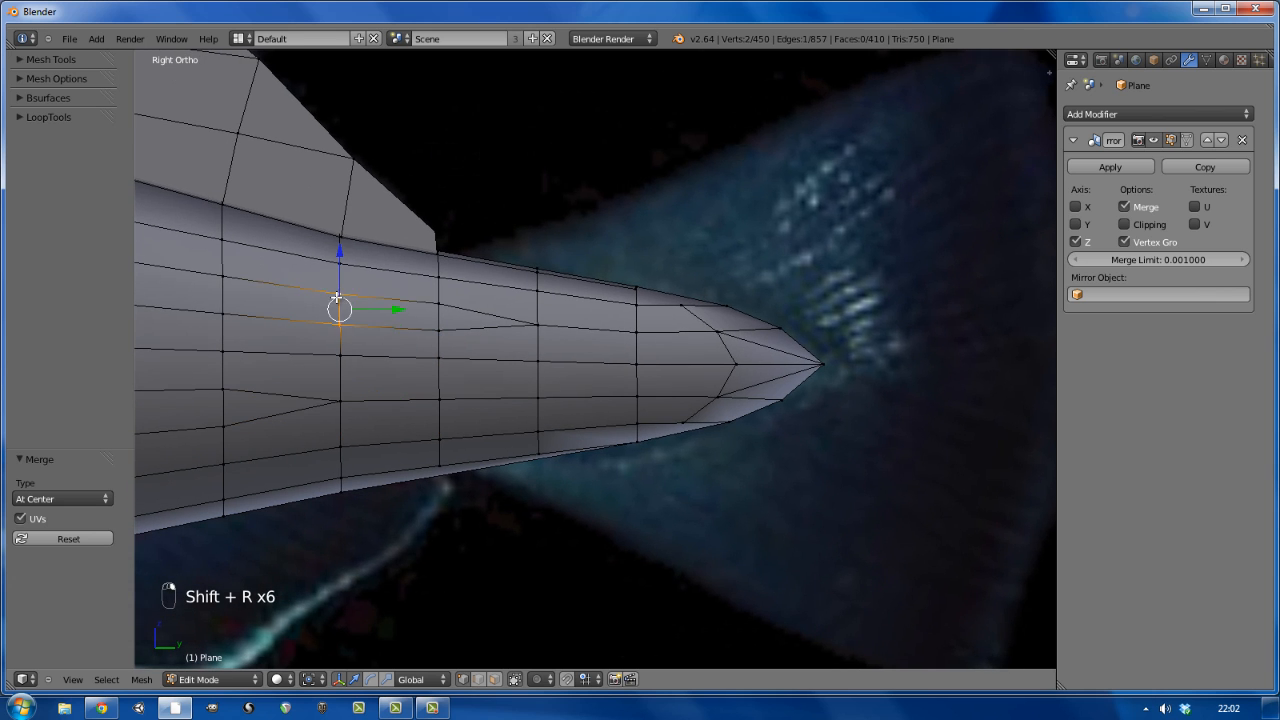
key(shift+r)
- Merge the upper and lower inner vertex pairs at center on the second ring ahead of the third fin's rear end
right_click(218, 279)
shift+right_click(224, 312)
key(shift+r)
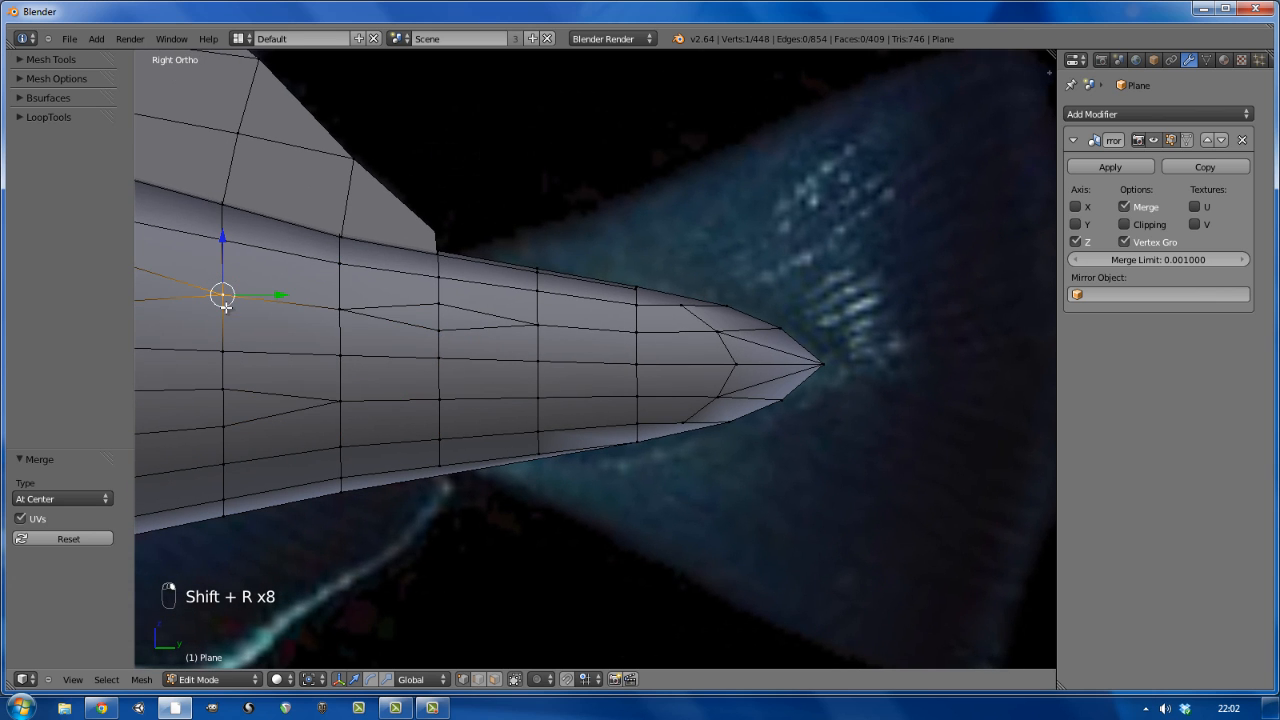
right_click(224, 388)
shift+right_click(226, 428)
key(shift+r)
- Merge the remaining upper inner vertex pair at center on the ring beneath the third fin's rear end
right_click(438, 303)
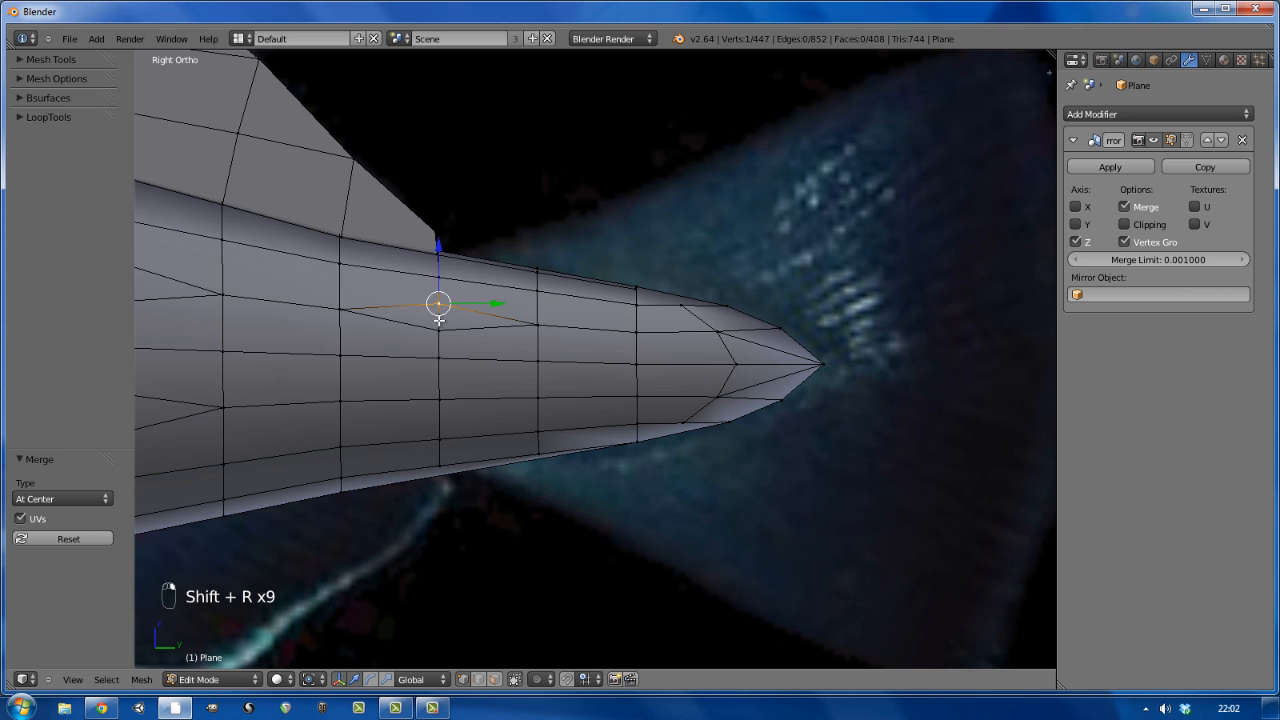
shift+right_click(440, 330)
key(shift+r)
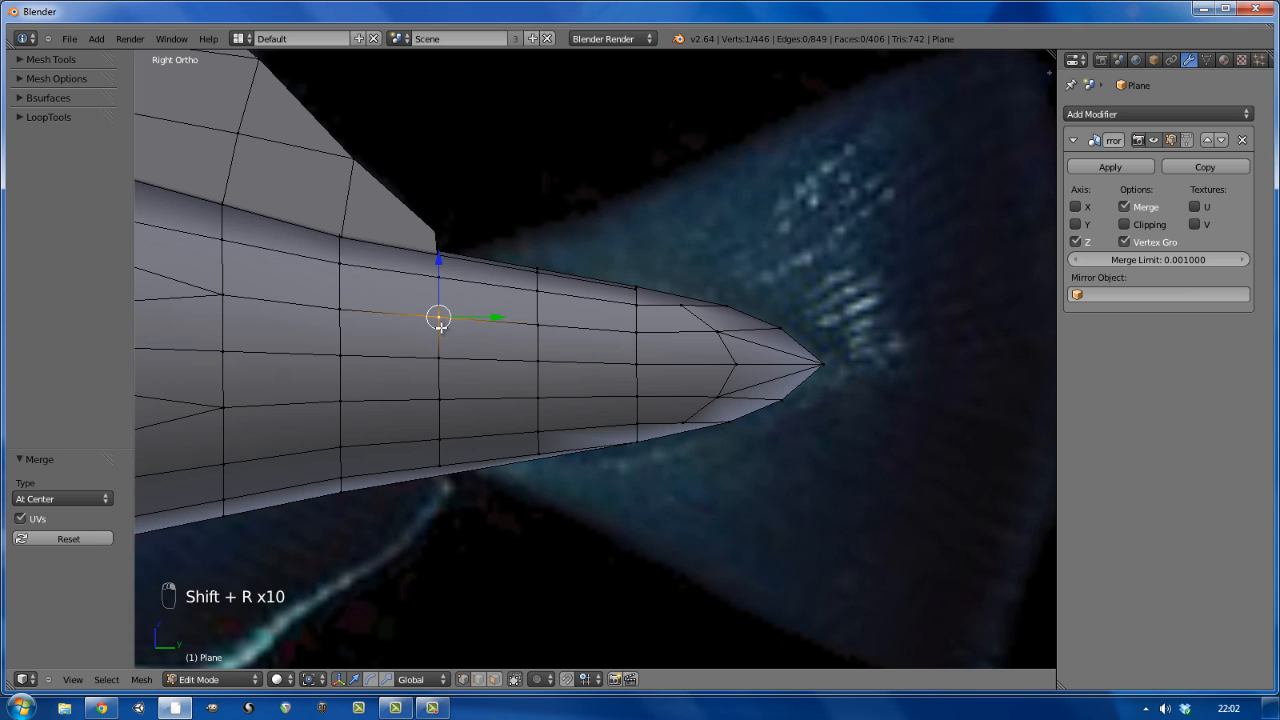
- Make a single quad face from the four vertices just above the centre line at the body's tail tip
scroll(441, 327, down, 4)
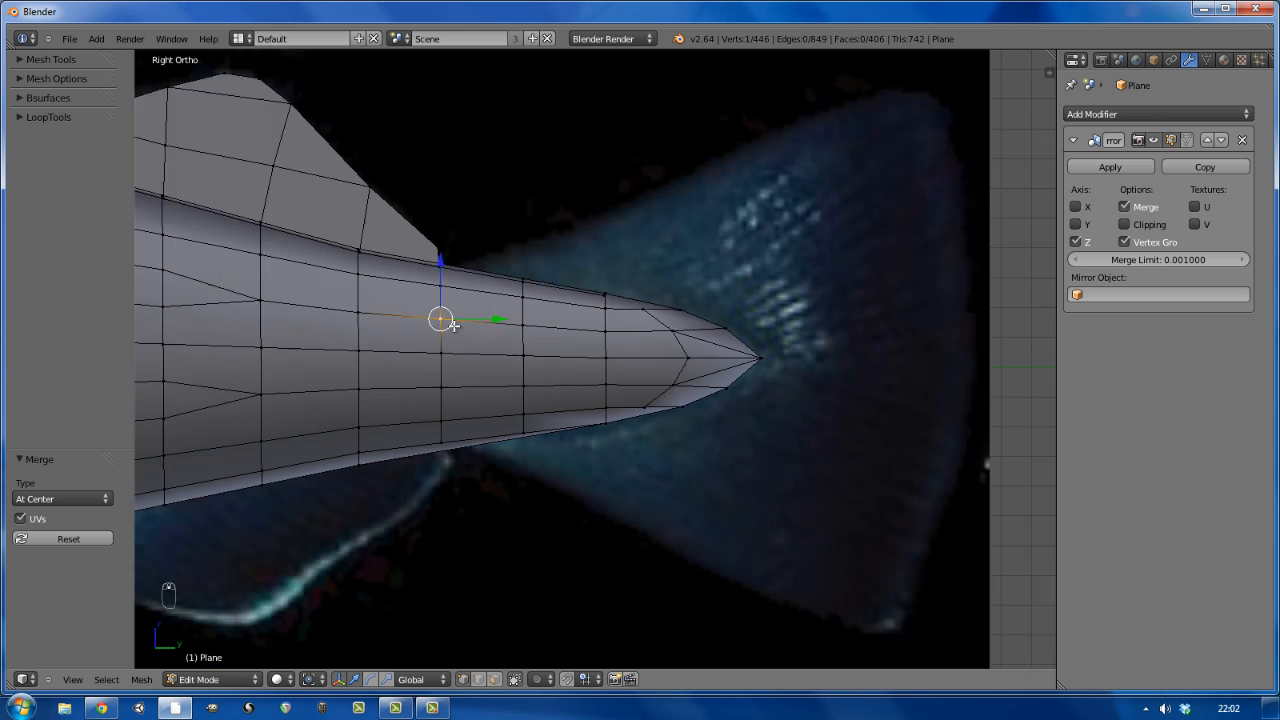
scroll(450, 335, up, 3)
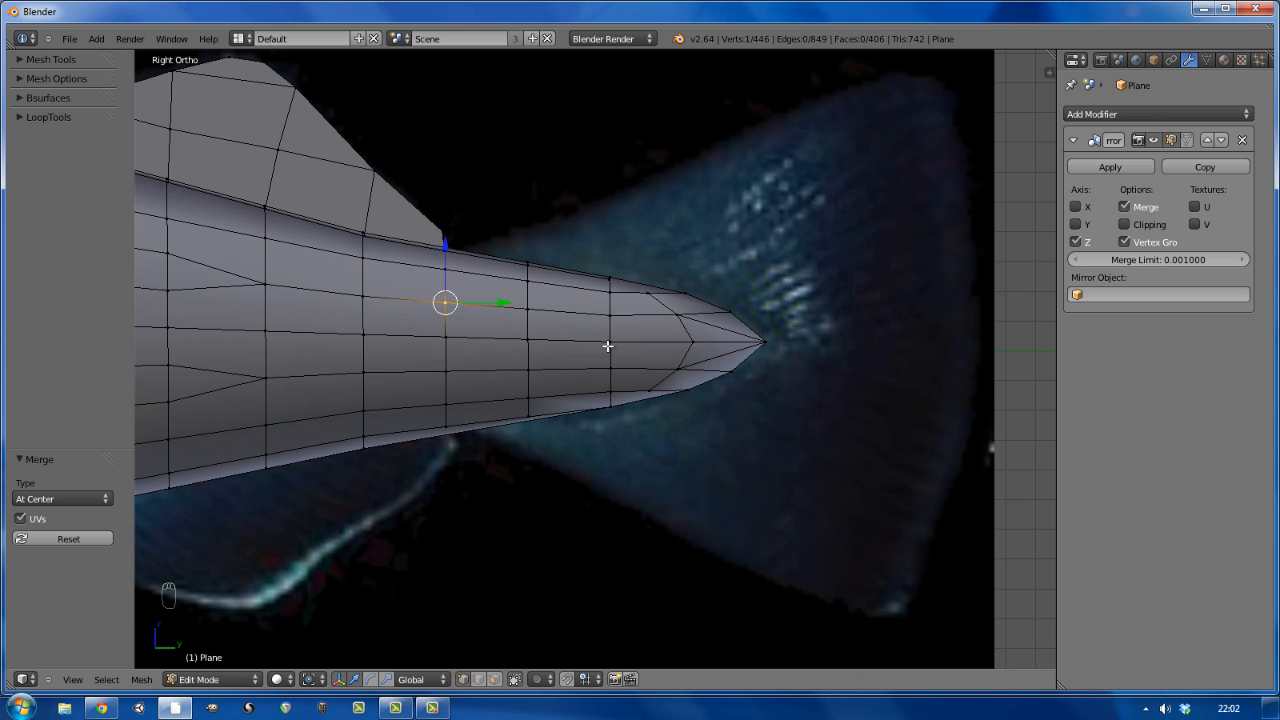
right_click(690, 343)
shift+right_click(680, 315)
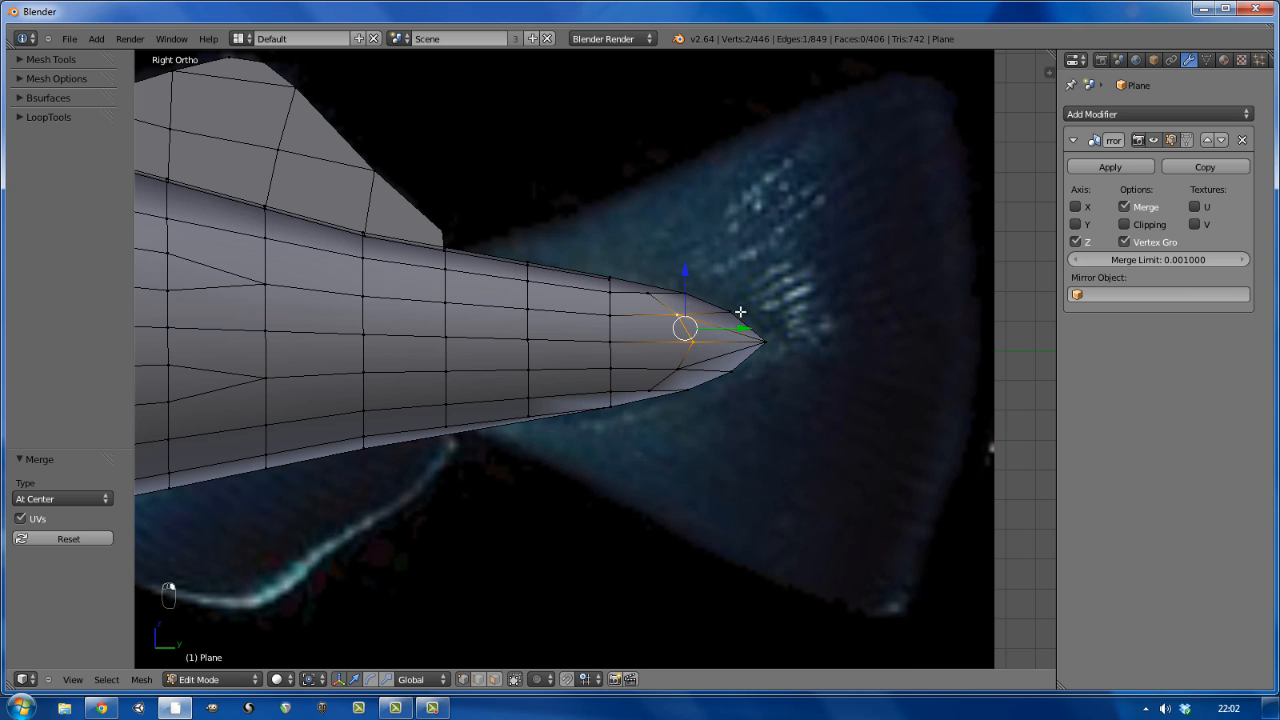
shift+right_click(730, 312)
shift+right_click(765, 341)
key(f)
- Make a matching quad face from the four vertices just below the centre line at the tail tip and clear the selection
right_click(766, 338)
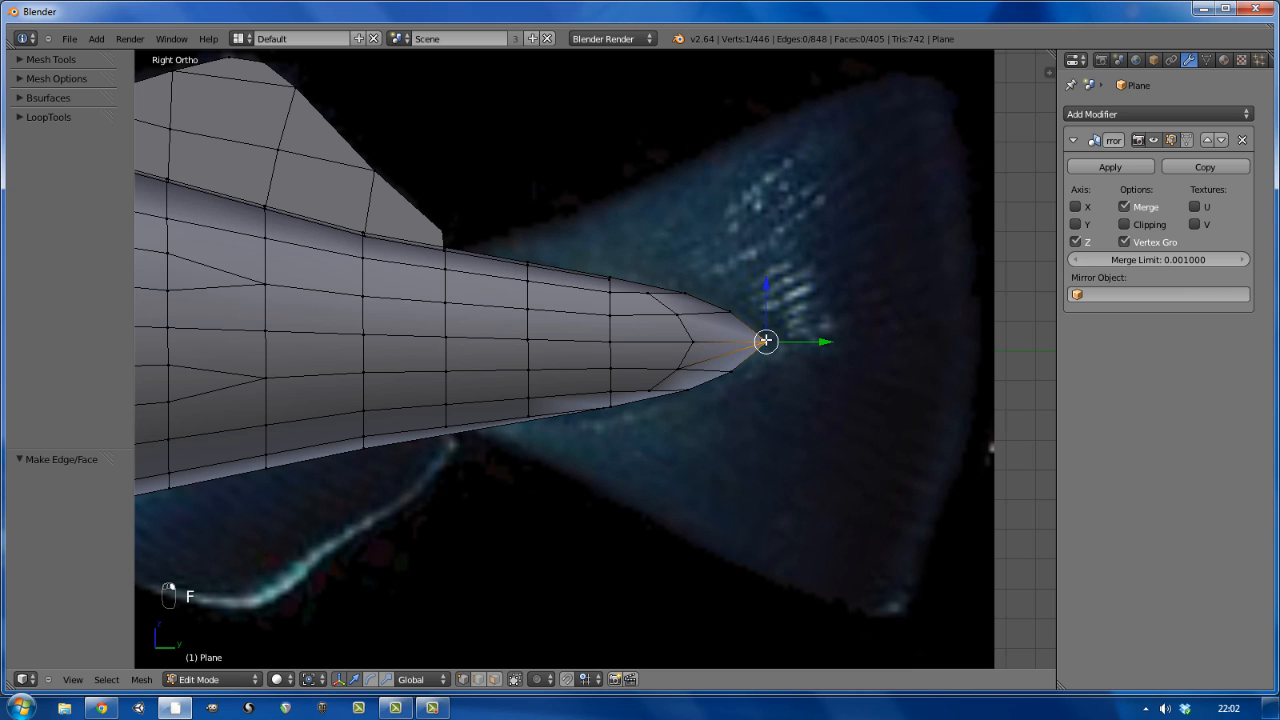
shift+right_click(740, 367)
shift+right_click(688, 361)
shift+right_click(686, 343)
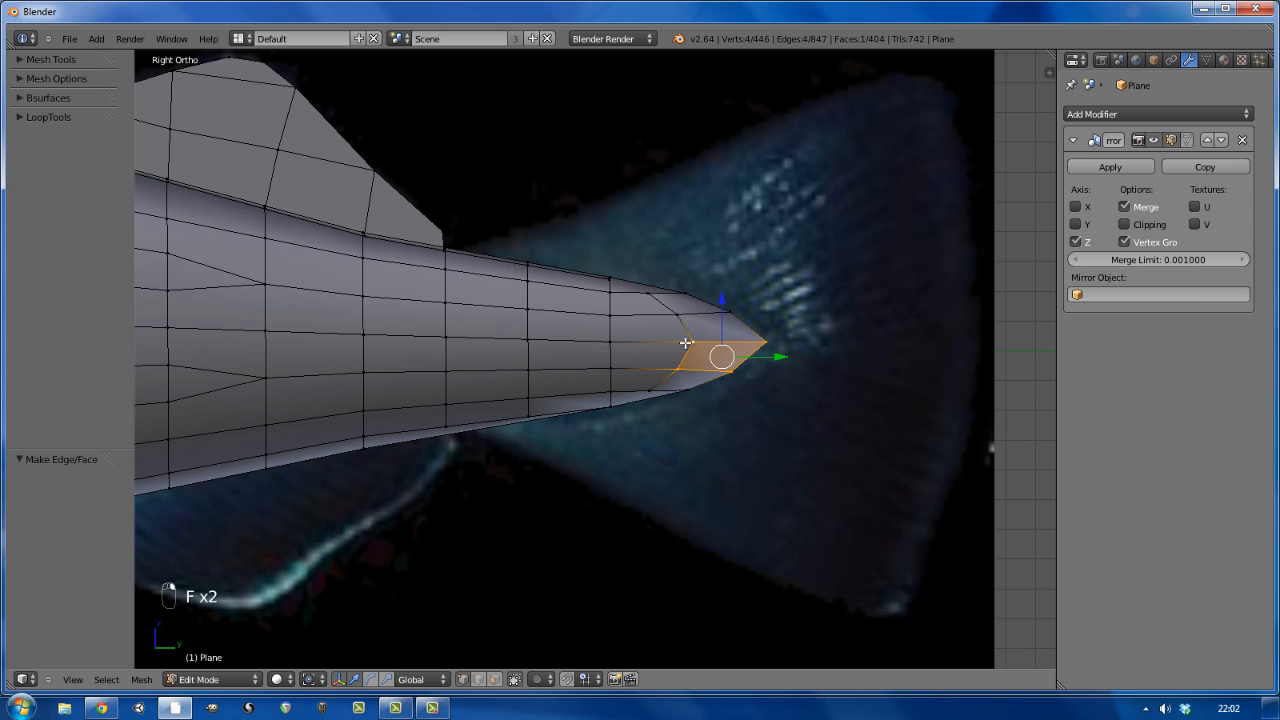
key(a)
- Merge the extra upper vertex near the tail tip into the adjacent vertex of the last full ring, using At Last
scroll(656, 305, up, 1)
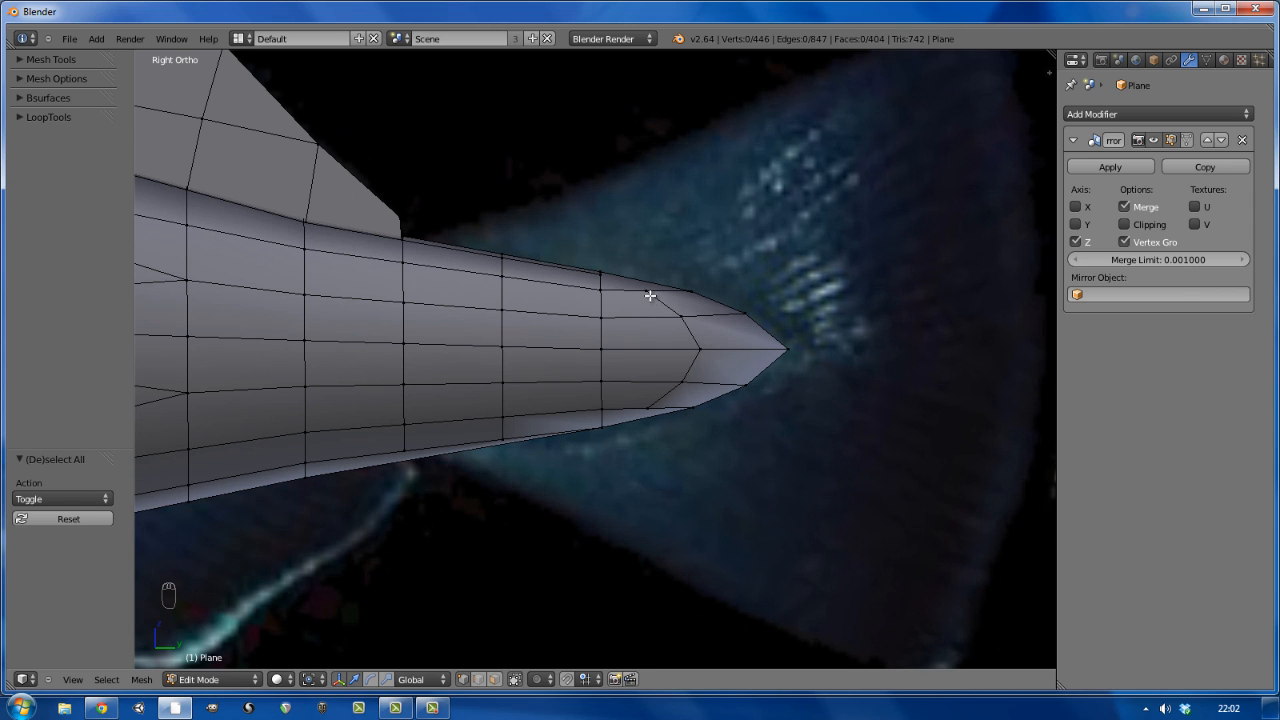
right_click(647, 291)
shift+right_click(594, 291)
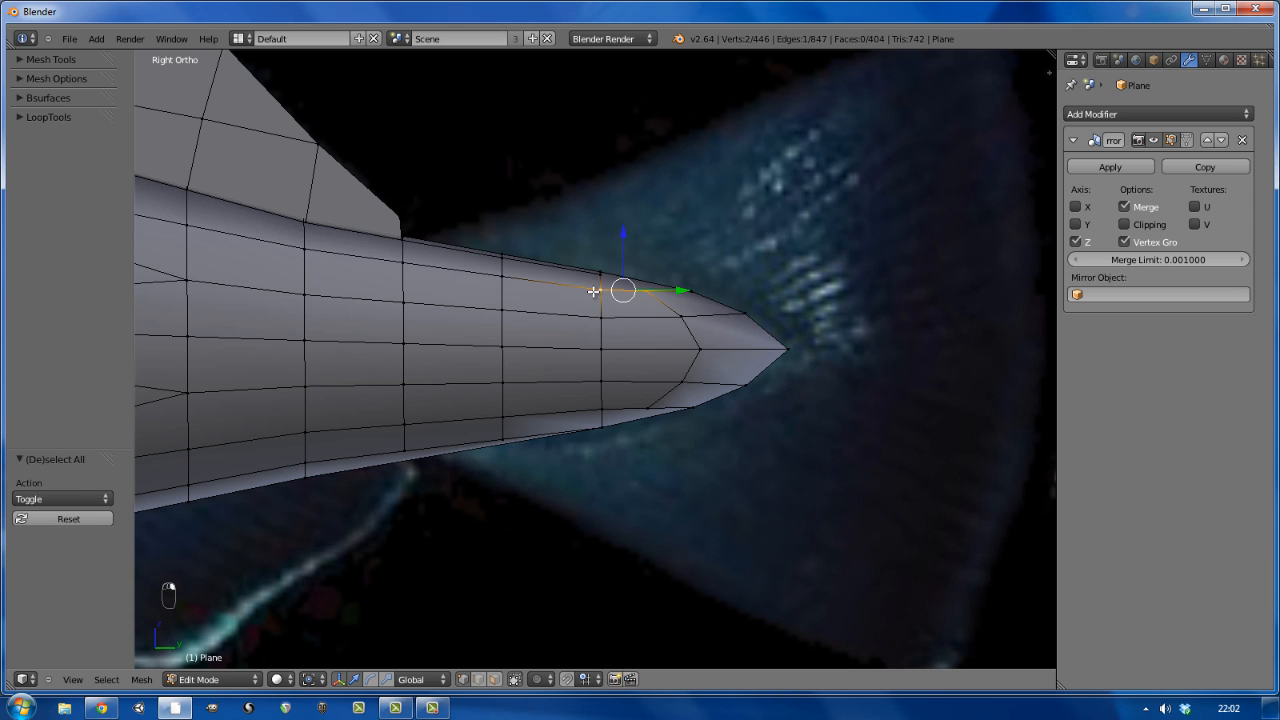
key(alt+m)
click(585, 275)
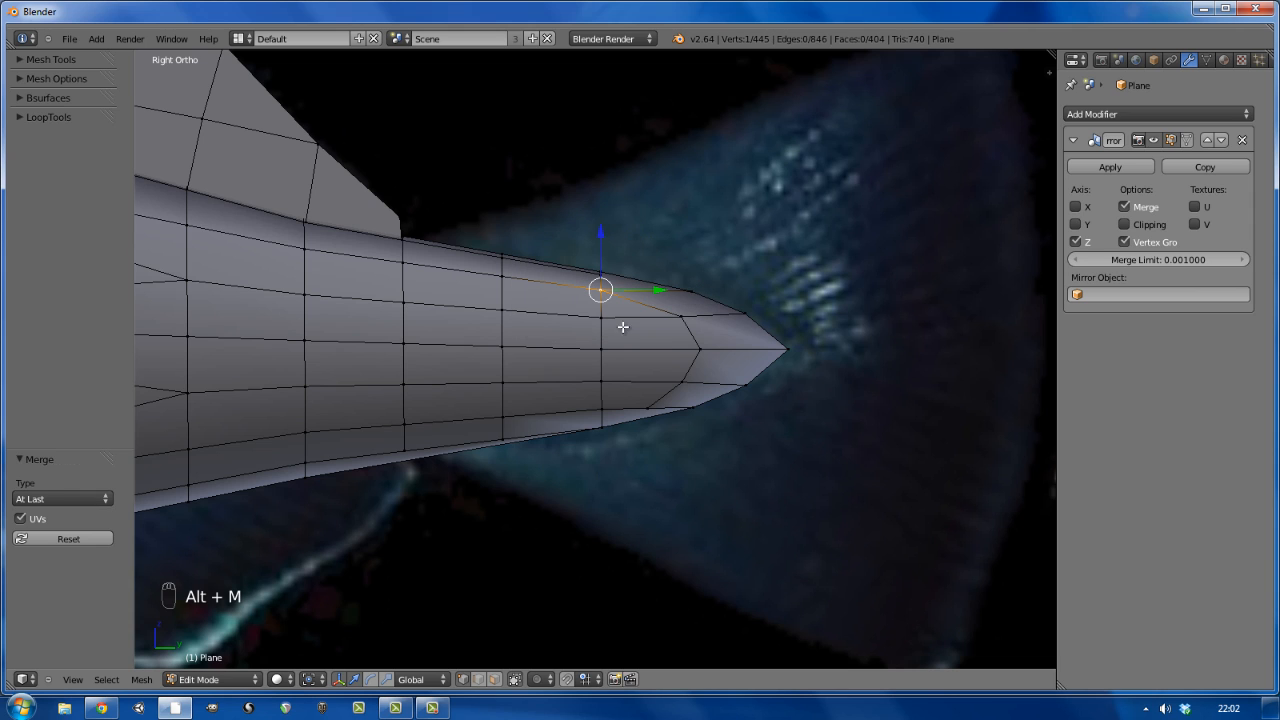
- Repeat the At Last merge on the extra lower vertex near the tail tip, joining it to the last full ring
right_click(642, 410)
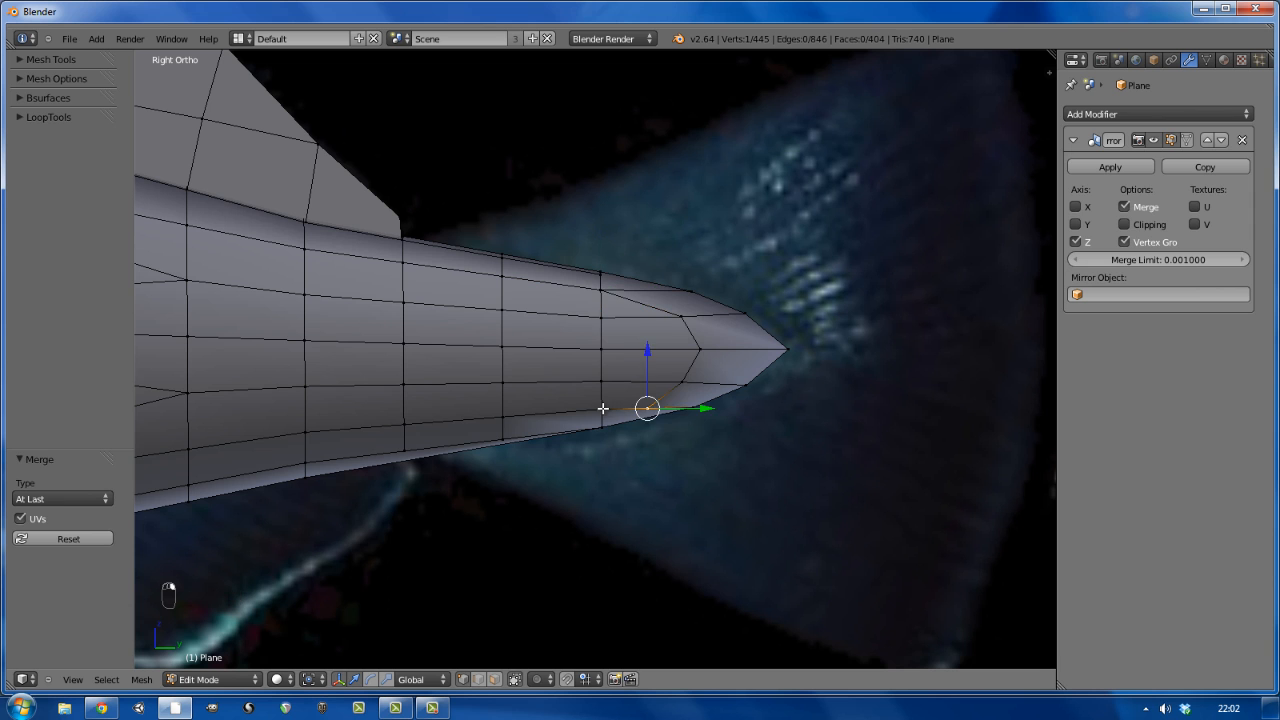
shift+right_click(603, 409)
key(shift+r)
key(a)
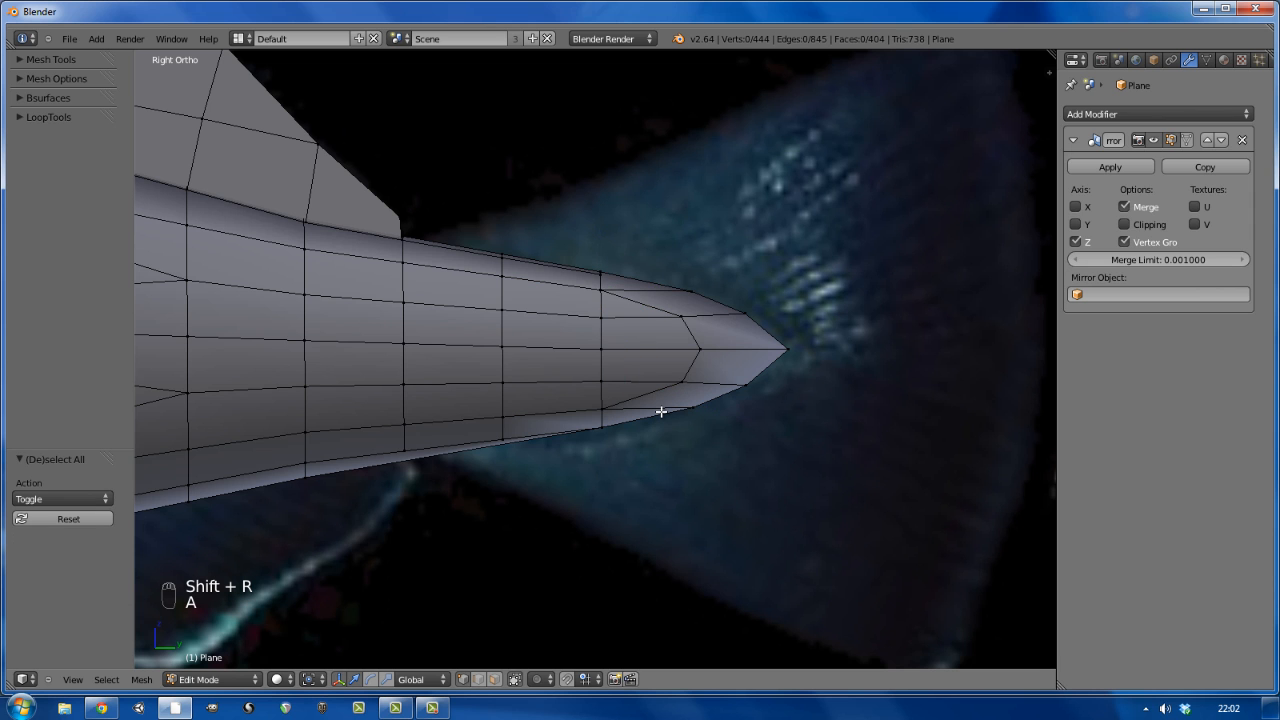
- Lower the end vertex of the edge strip running behind the third fin by about 0.006 along Z
middle_drag(661, 411, 617, 383)
key(z)
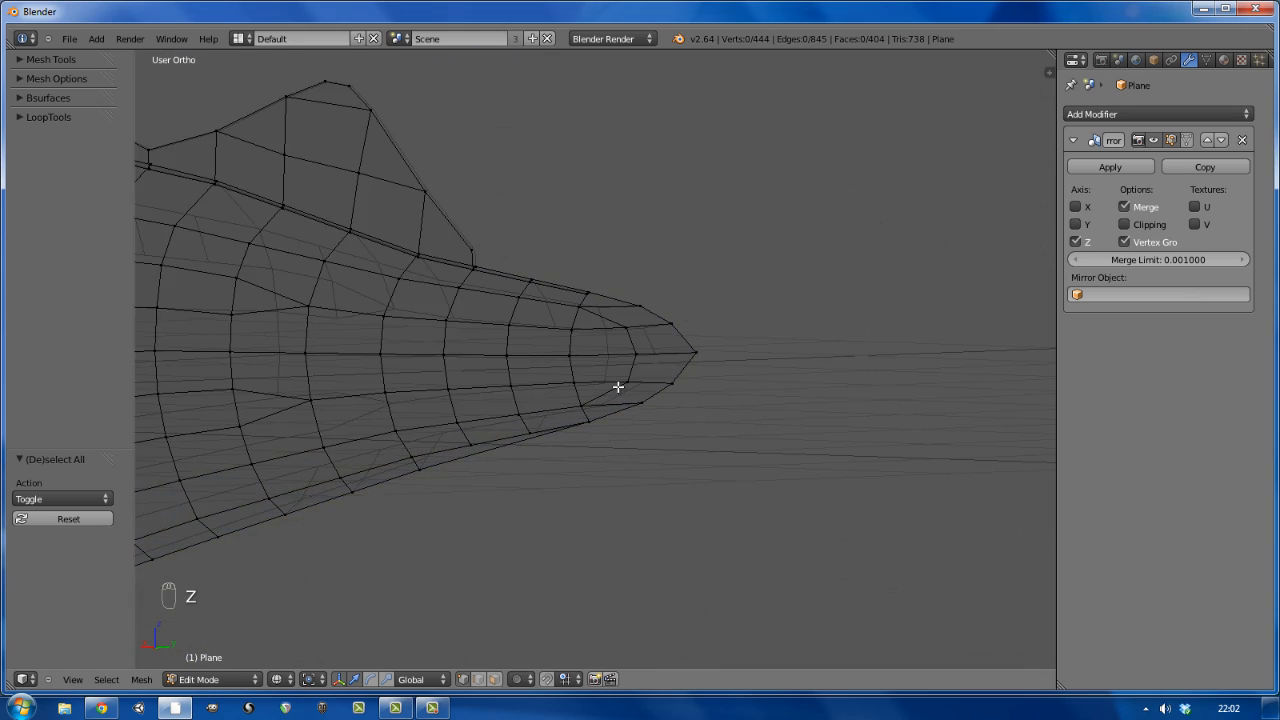
key(z)
key(Tab)
key(Tab)
scroll(586, 293, up, 5)
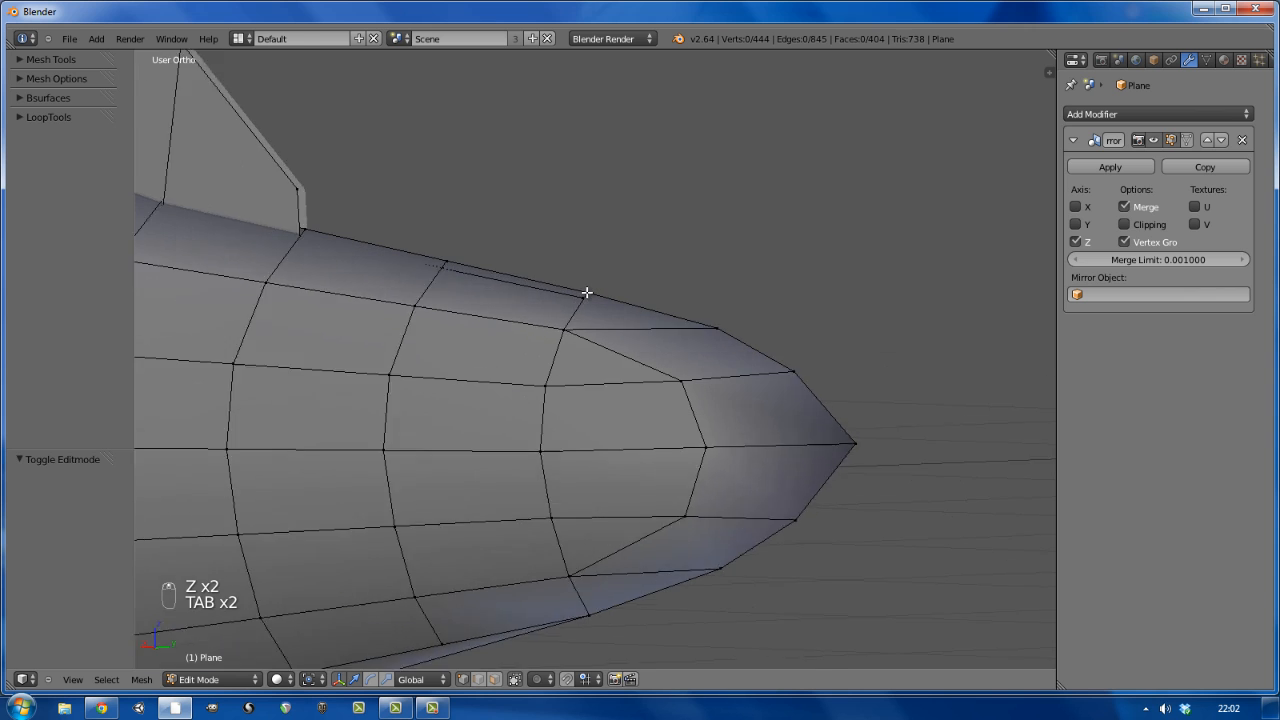
drag(576, 255, 578, 262)
- Extrude the strip's end vertex down to the body's centre line, on to the lower contour, and forward along that contour
key(KP_3)
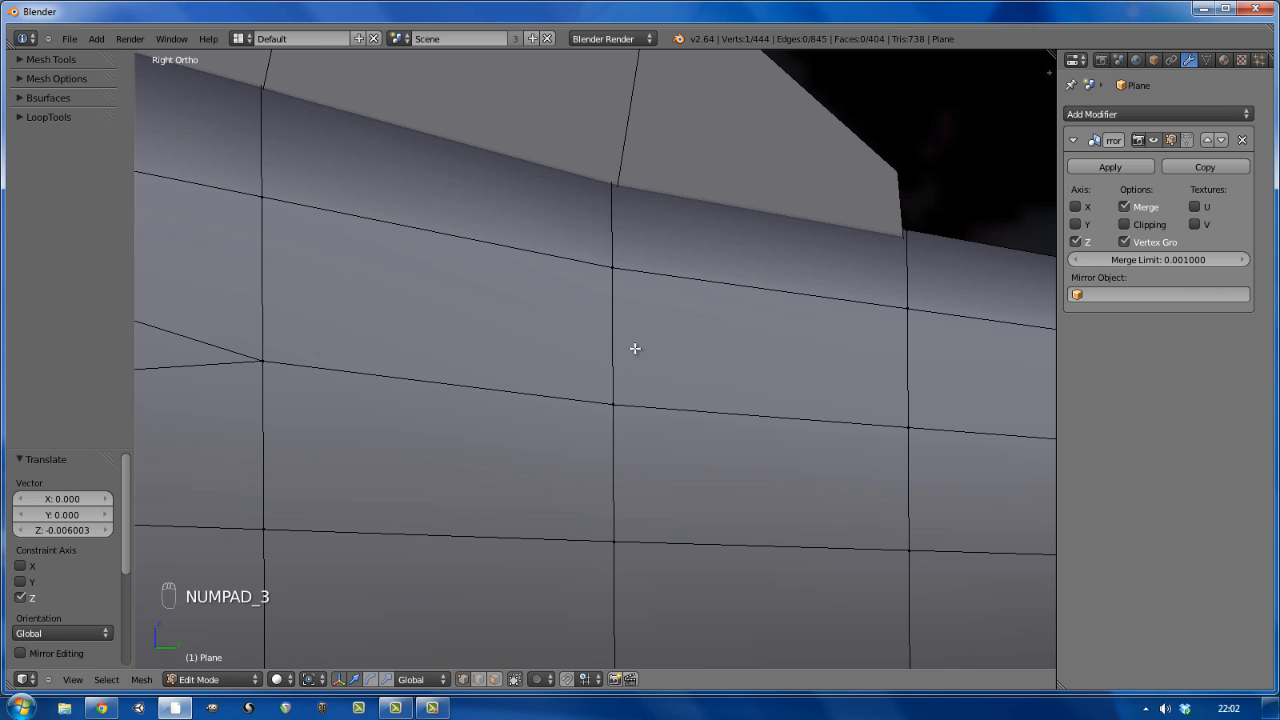
key(z)
scroll(708, 344, down, 5)
shift+middle_drag(878, 408, 618, 402)
shift+middle_drag(785, 380, 491, 401)
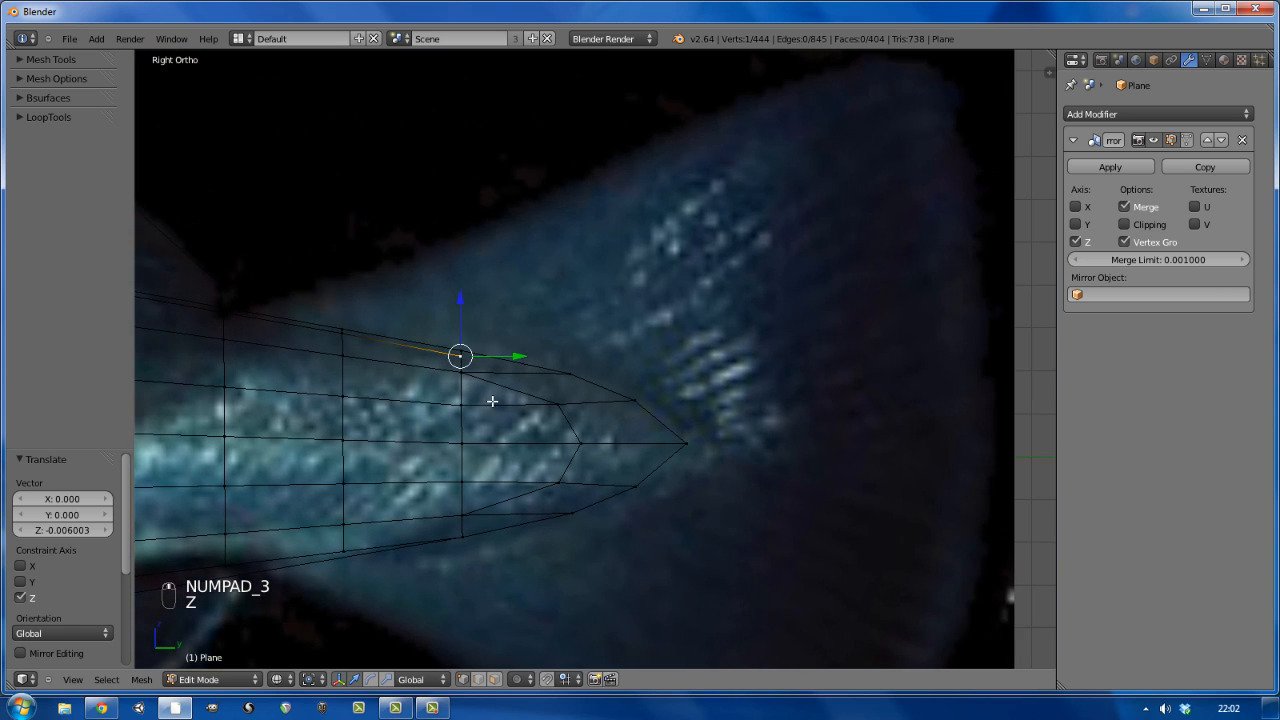
scroll(586, 383, up, 2)
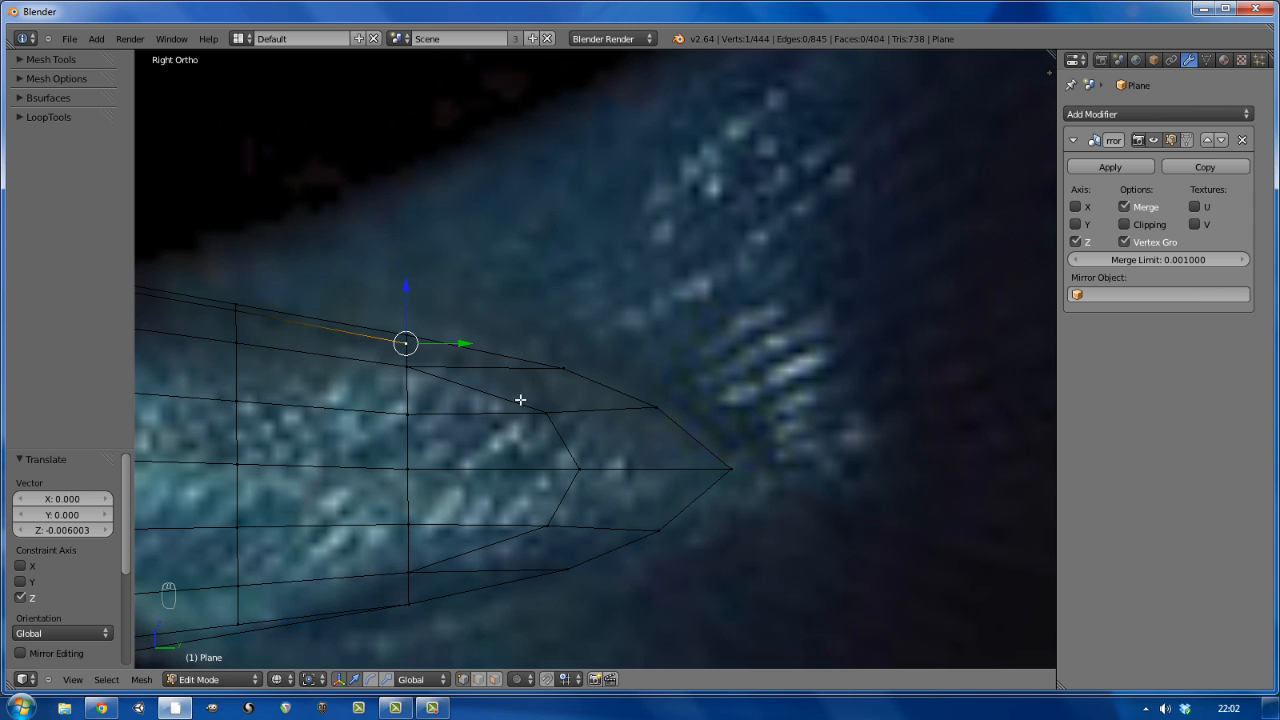
scroll(471, 381, down, 3)
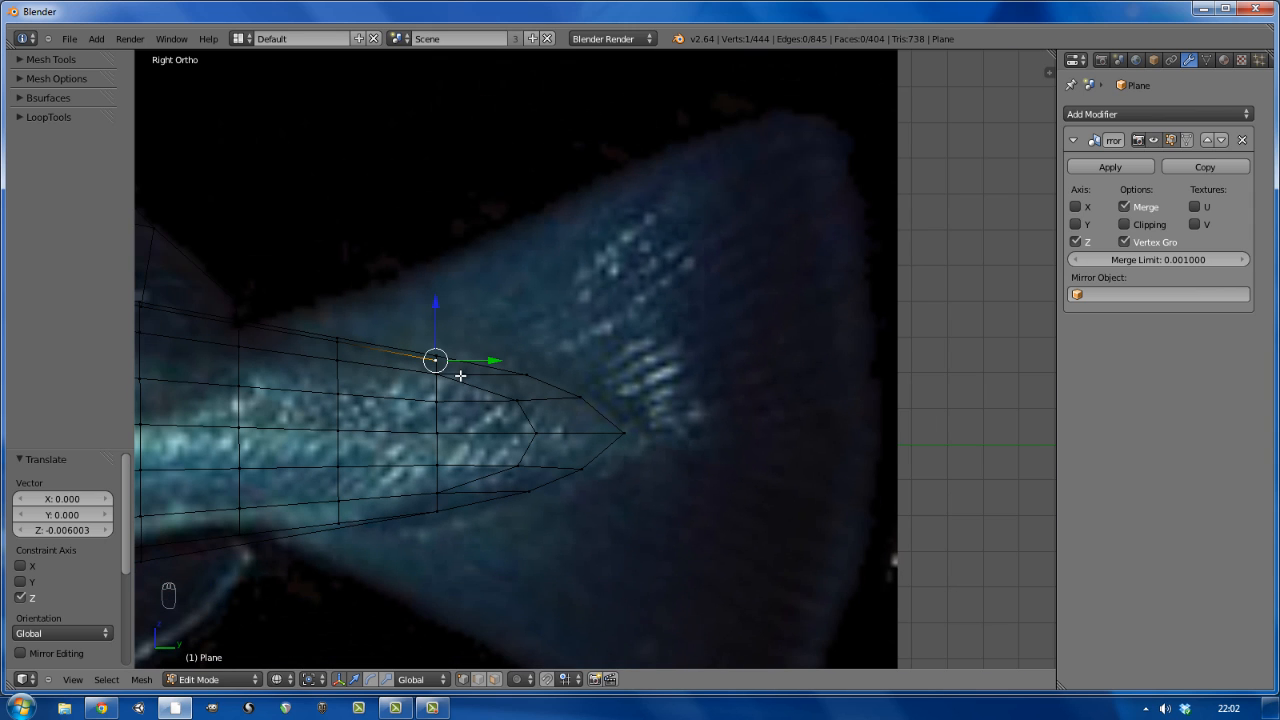
key(e)
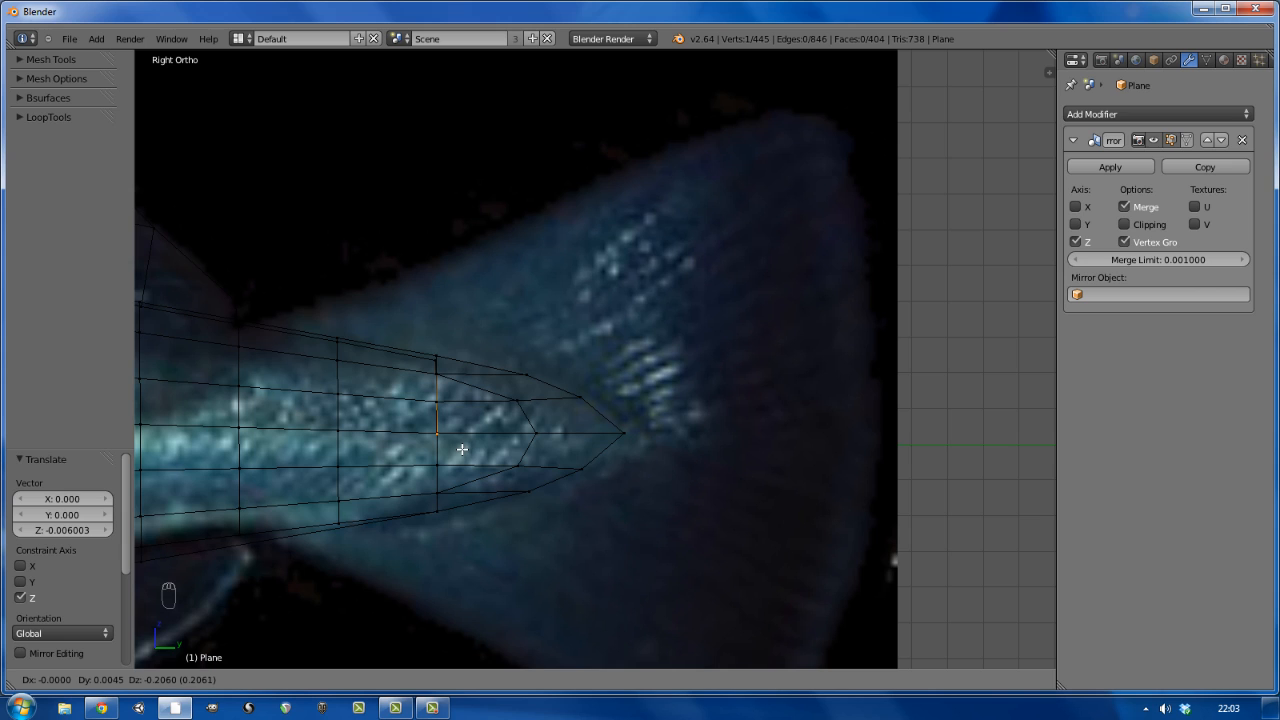
click(462, 449)
key(e)
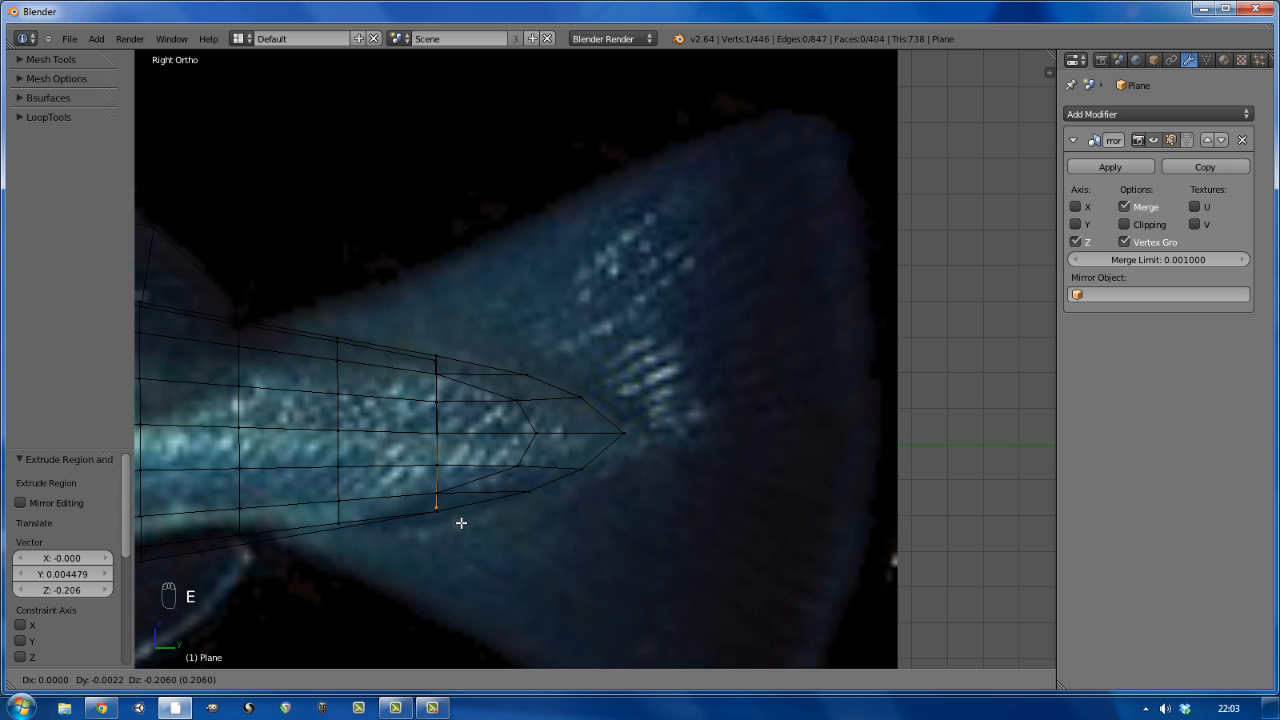
click(452, 519)
key(e)
click(360, 537)
- Extrude the upper strip edge behind the third fin upward and raise the new rear vertex along Z level with the front one
shift+right_click(428, 251)
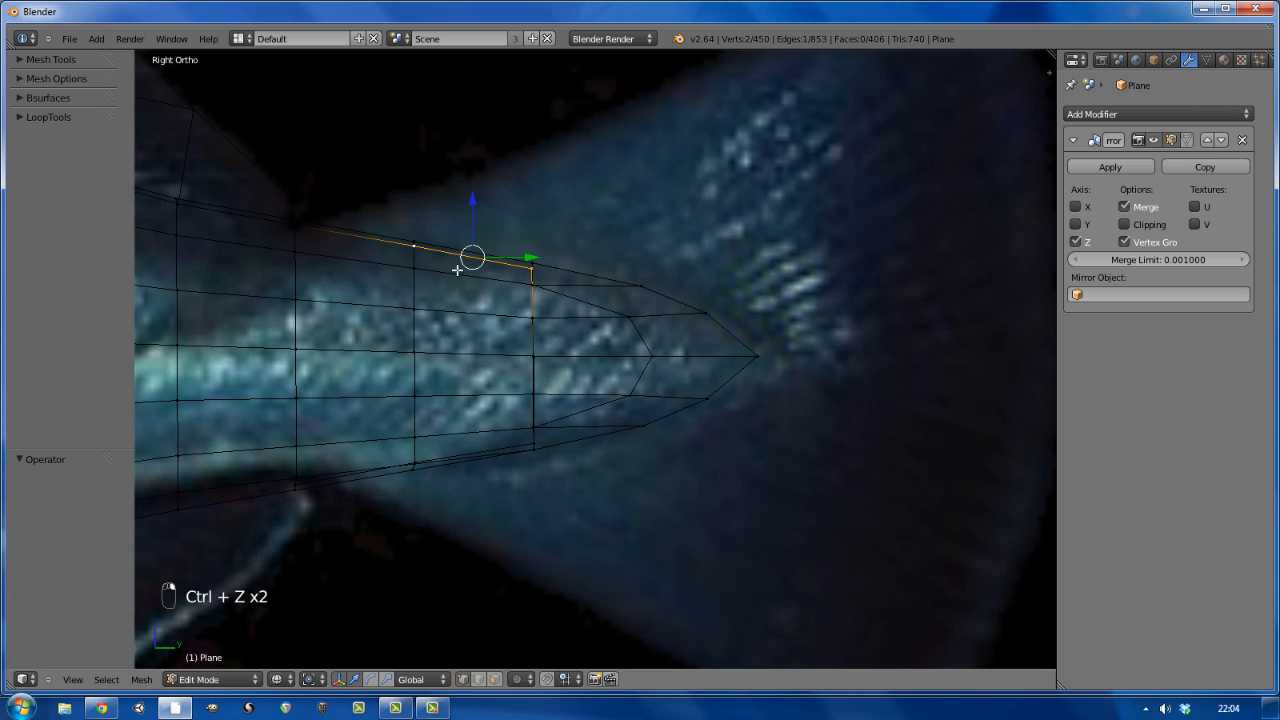
key(e)
click(499, 296)
right_click(532, 221)
key(e)
key(ctrl+z)
key(ctrl+z)
drag(531, 188, 531, 167)
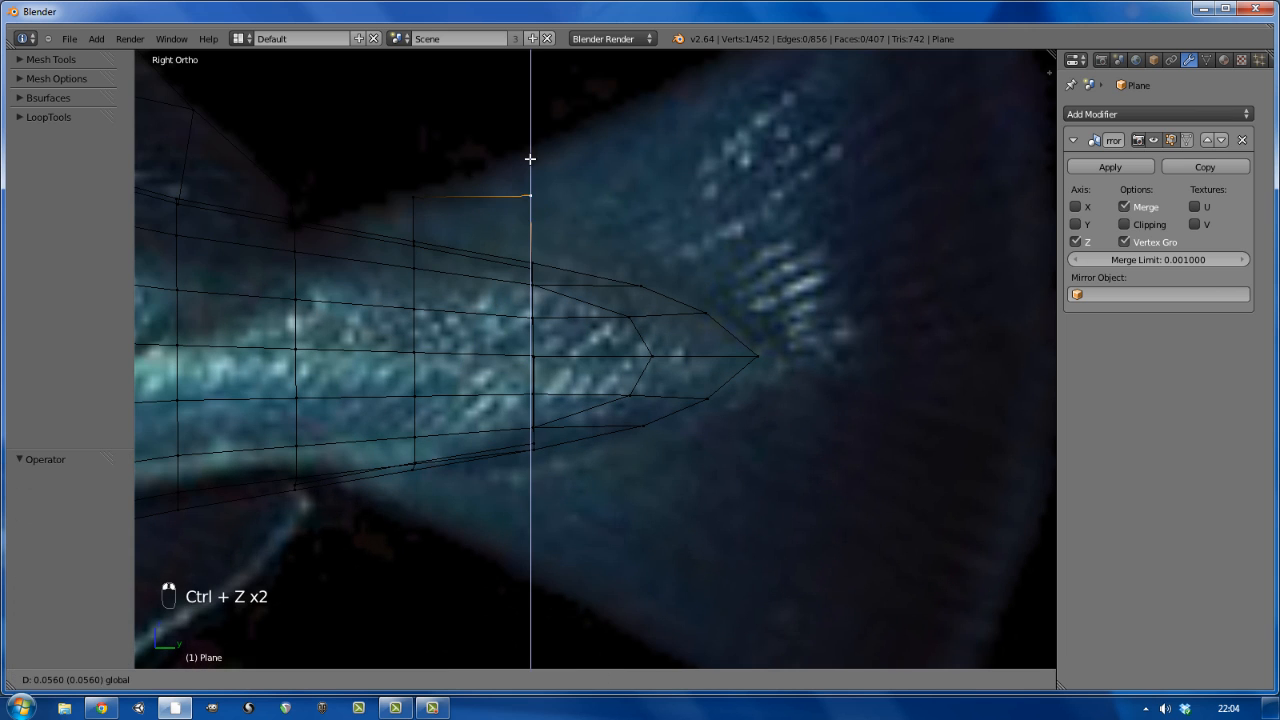
- Fill the triangular gap between the upper tail fin face's front edge and the third fin's rear base vertex
right_click(413, 197)
shift+right_click(413, 243)
shift+right_click(295, 226)
key(f)
- Extrude the middle vertex of the lower contour strip down to the tail fin's lower outline in the reference image
right_click(297, 486)
shift+right_click(413, 466)
scroll(411, 479, up, 5)
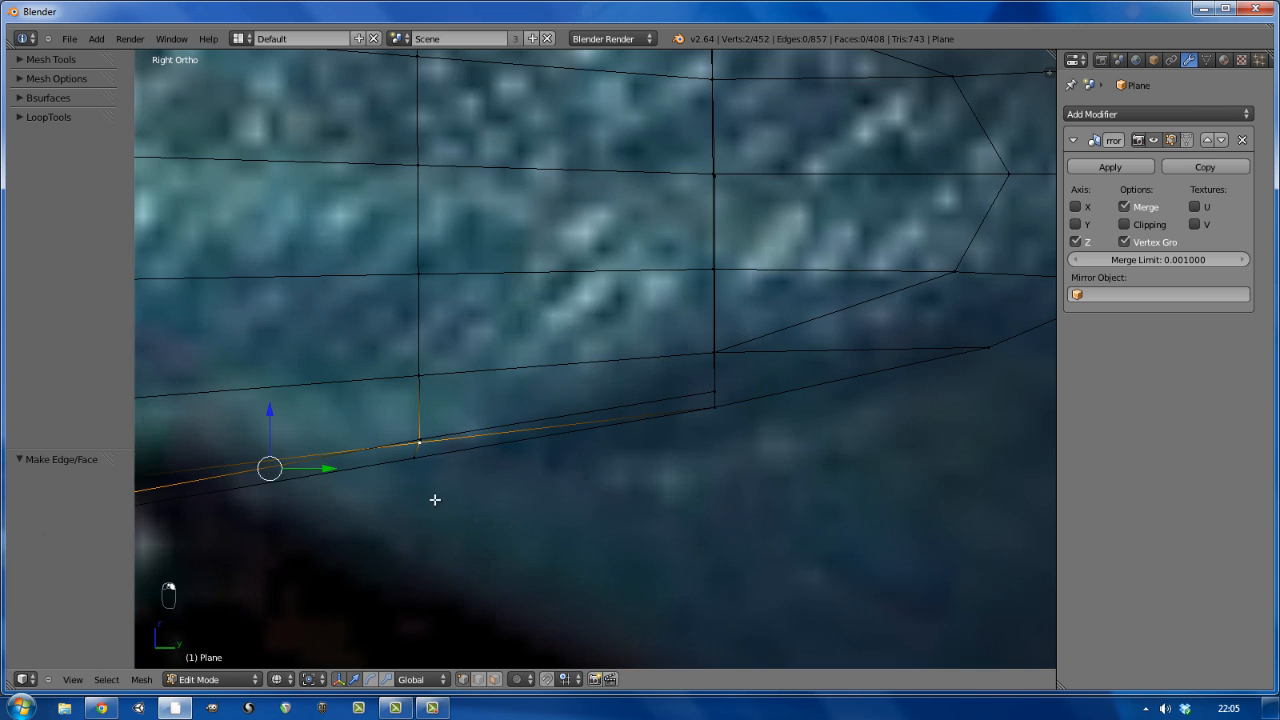
key(g)
right_click(436, 480)
scroll(436, 480, down, 4)
right_click(463, 500)
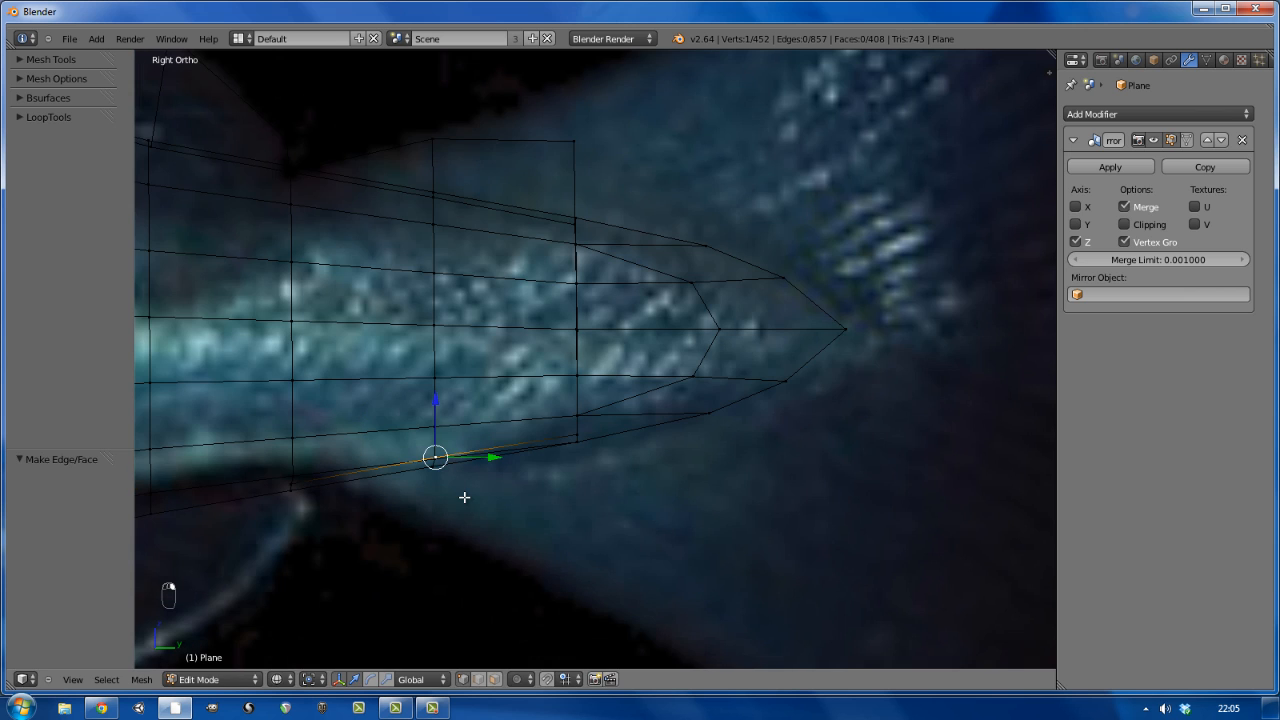
key(e)
click(463, 563)
- Fill a triangular face between the new lower vertex and the front edge of the lower contour strip
key(ctrl+KP_Add)
key(ctrl+KP_Add)
shift+right_click(577, 435)
key(f)
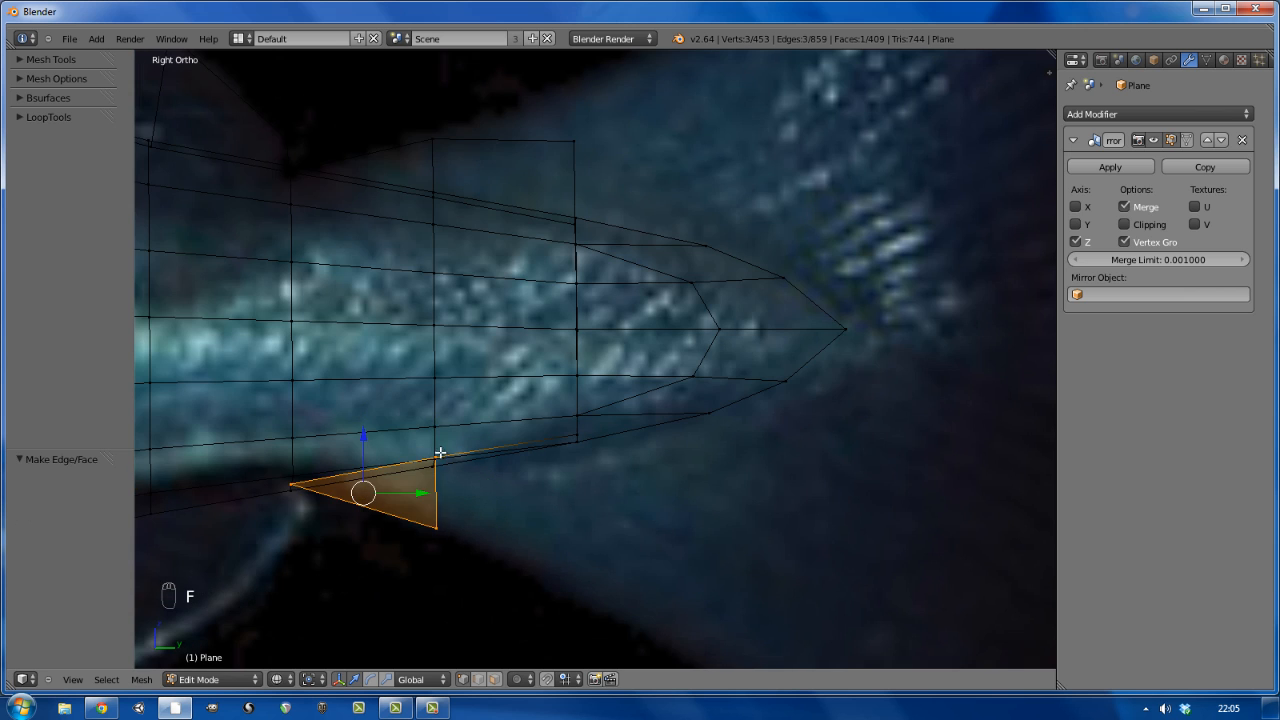
- Extrude the rear vertex of the lower contour strip down by about 0.19
right_click(440, 456)
shift+right_click(571, 430)
right_click(571, 430)
key(e)
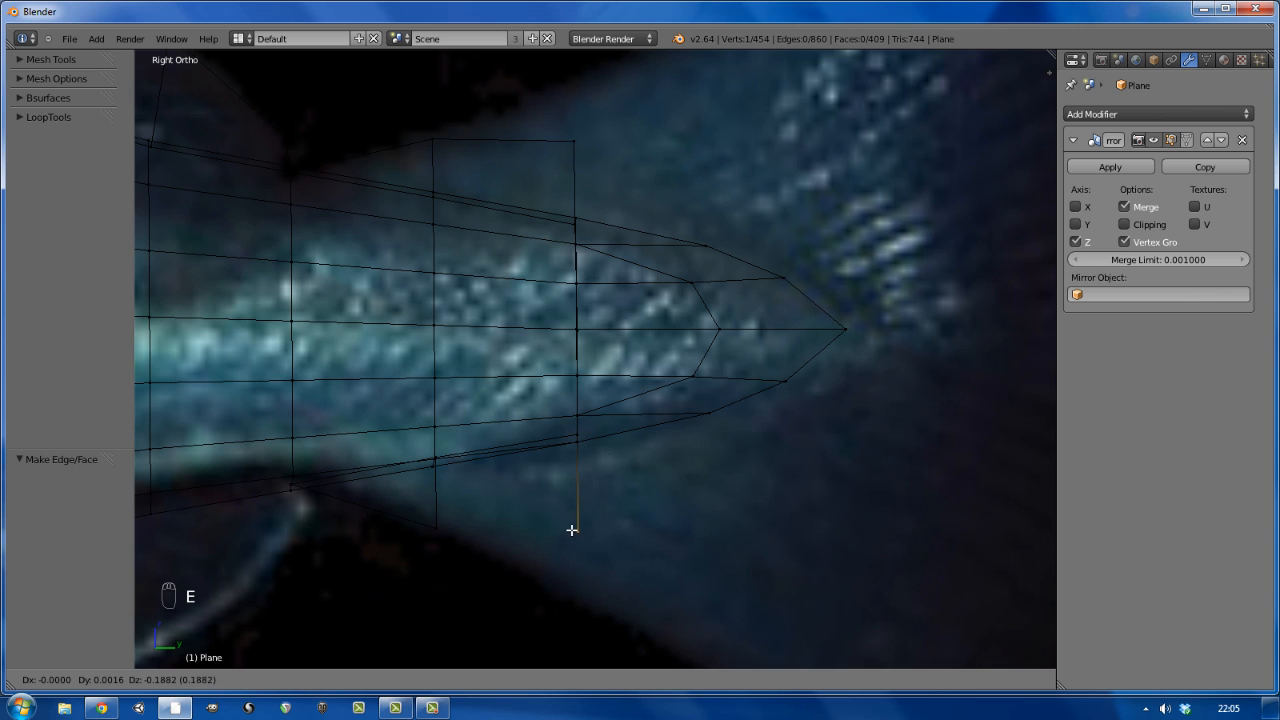
click(571, 529)
- Fill the quad between the two downward-extruded edges of the lower tail fin
shift+right_click(435, 525)
key(ctrl+KP_Add)
shift+right_click(289, 486)
shift+right_click(289, 485)
shift+right_click(289, 485)
key(f)
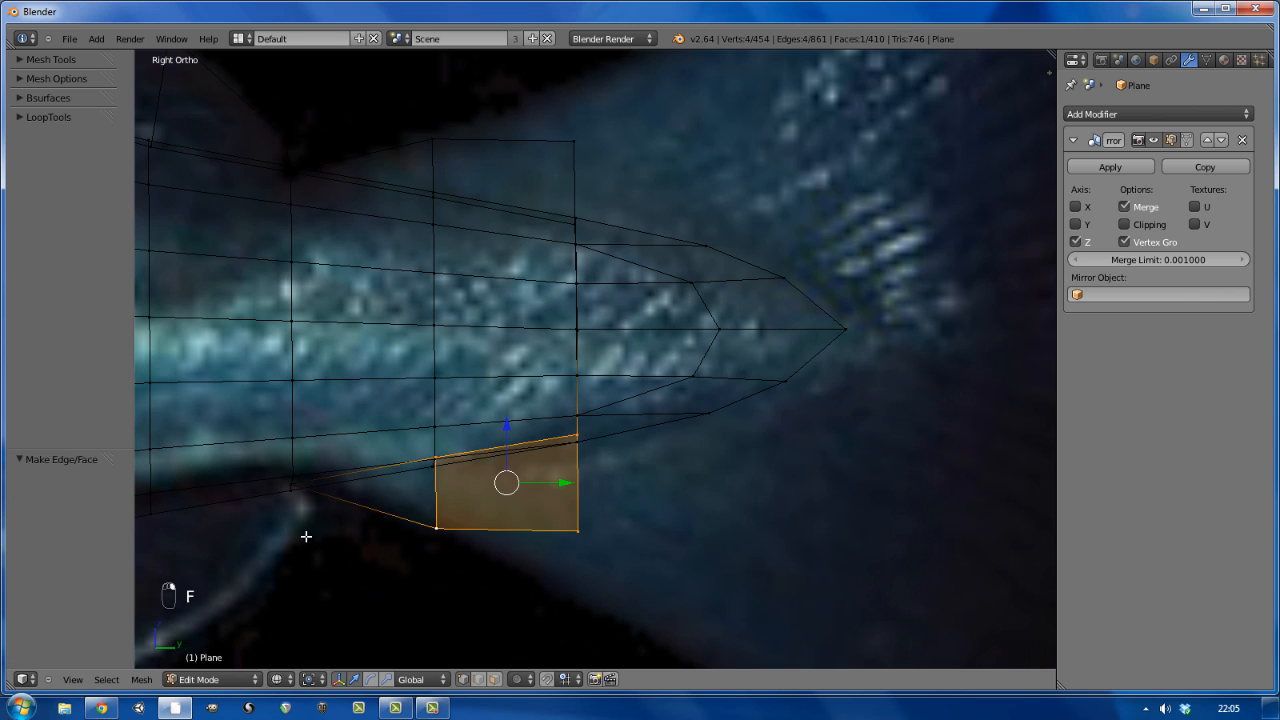
- Extrude the tail fin's whole rear vertical edge backward twice along Y, by about 0.258 and 0.263
key(a)
ctrl+alt+right_click(569, 501)
alt+right_click(580, 380)
alt+right_click(577, 395)
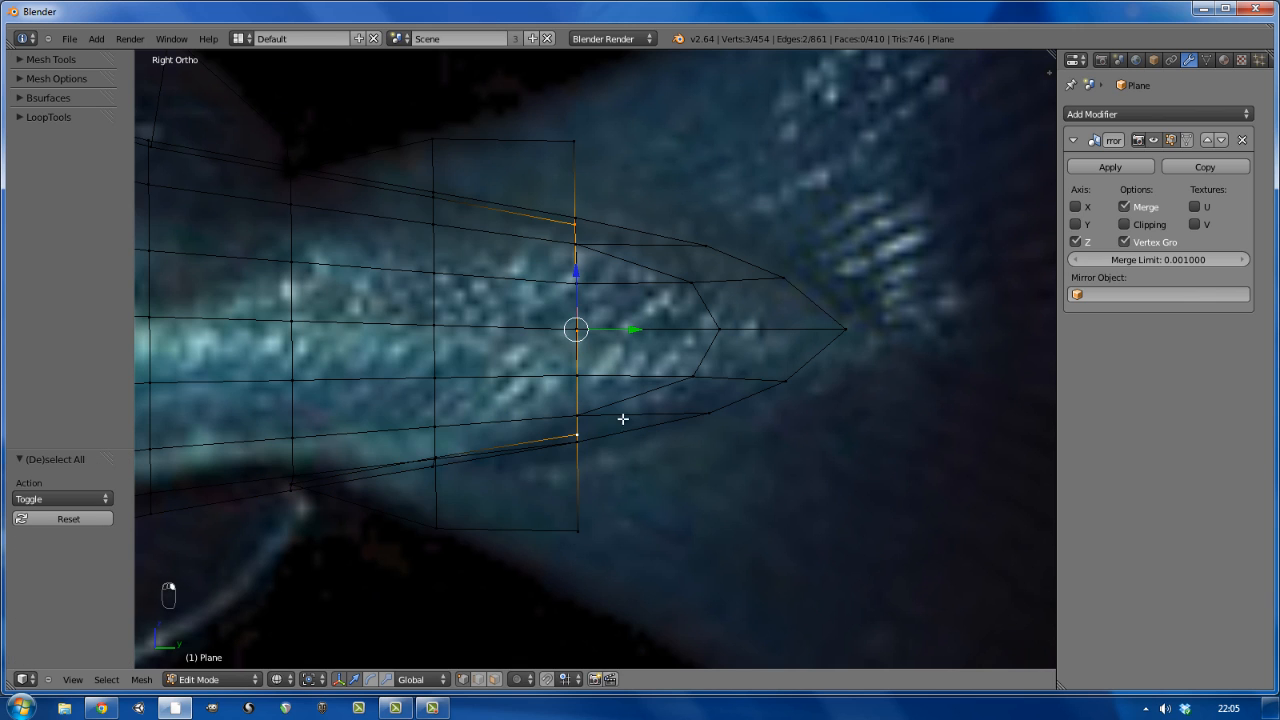
shift+right_click(578, 150)
shift+right_click(580, 525)
scroll(608, 457, down, 3)
key(e)
click(703, 499)
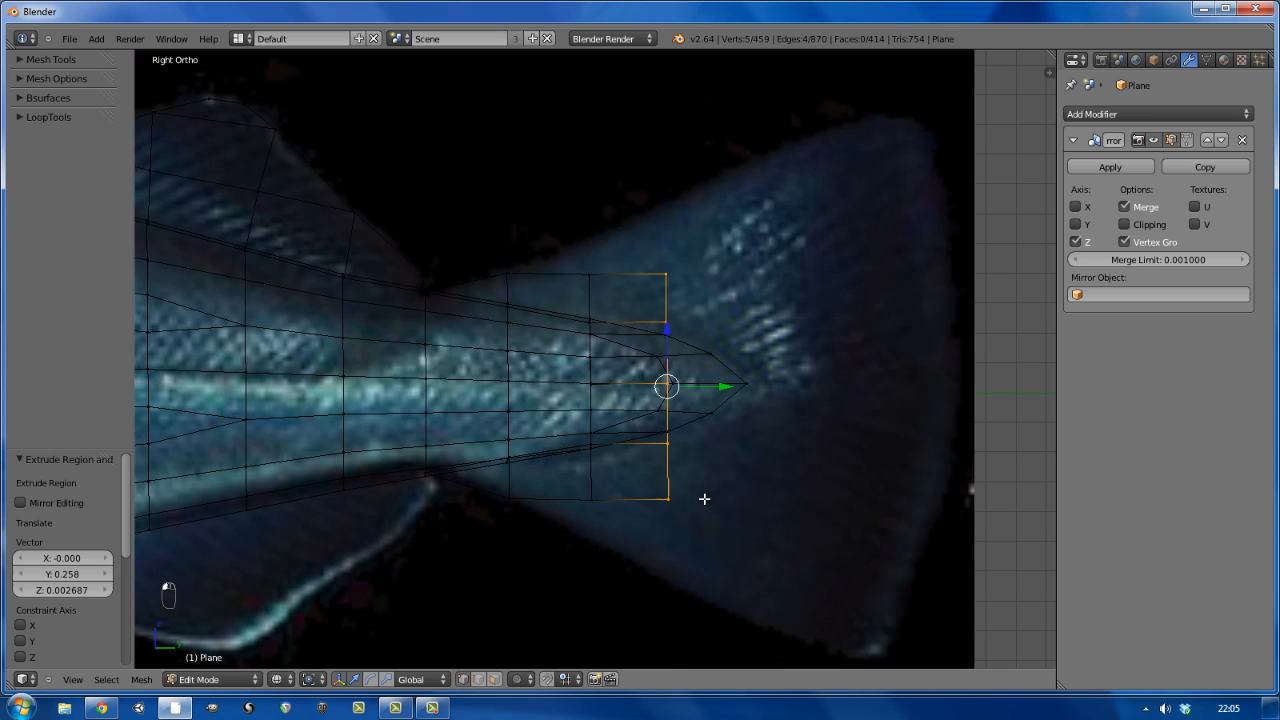
key(e)
click(783, 499)
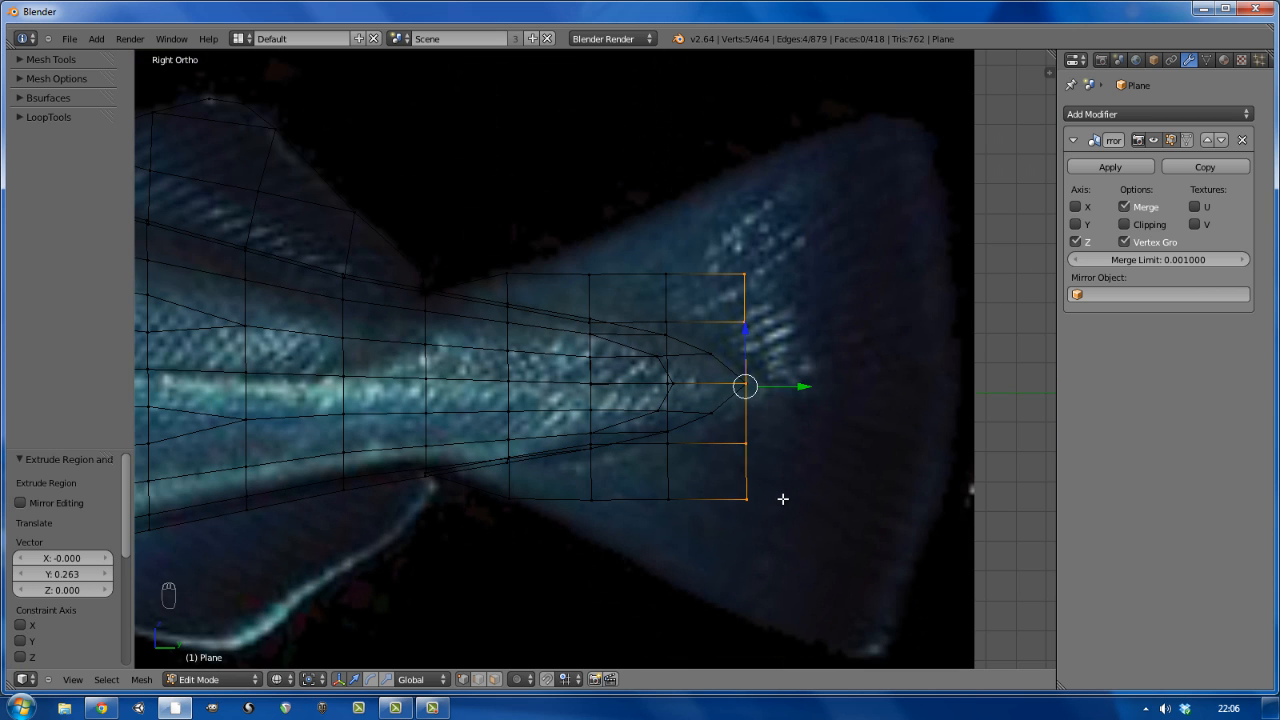
- Scale the inner vertex pair on the first newly extruded tail fin column to about 0.763
scroll(678, 449, up, 3)
right_click(662, 443)
shift+right_click(662, 233)
key(s)
click(720, 466)
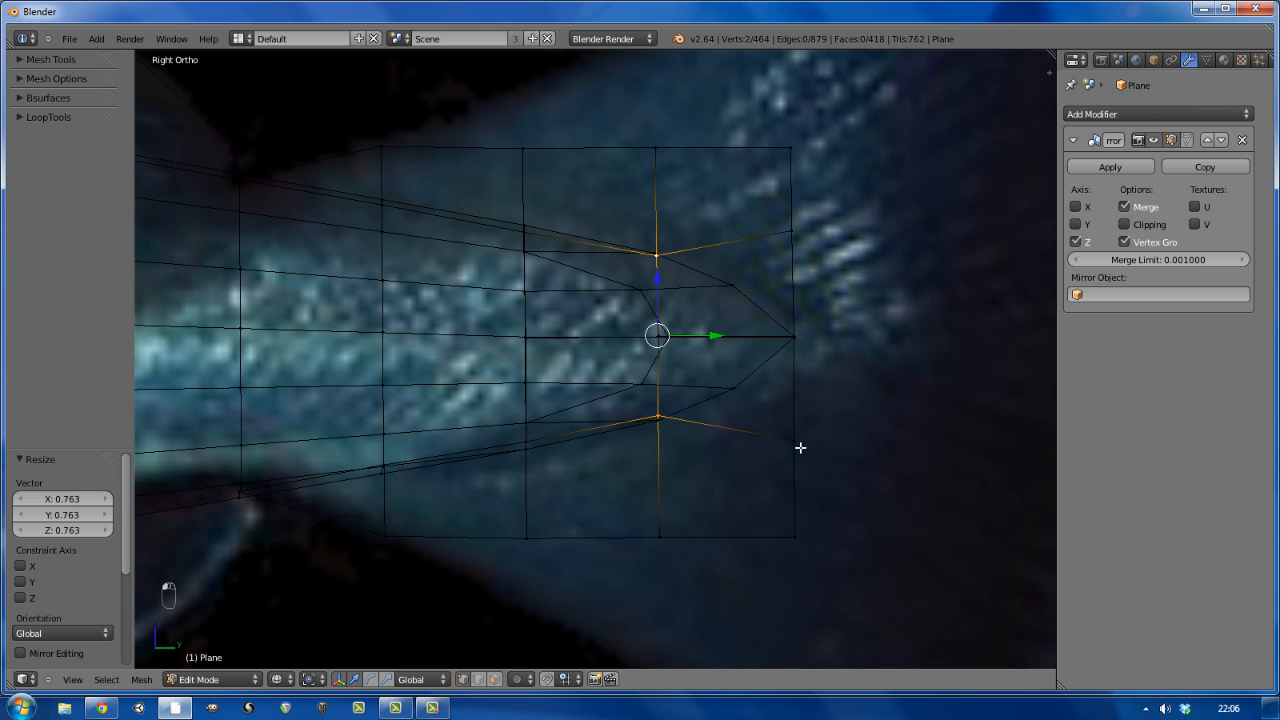
- Delete the tail fin's centre-line vertex on the column where the backward extrusion starts
right_click(550, 350)
key(g)
right_click(574, 354)
key(Delete)
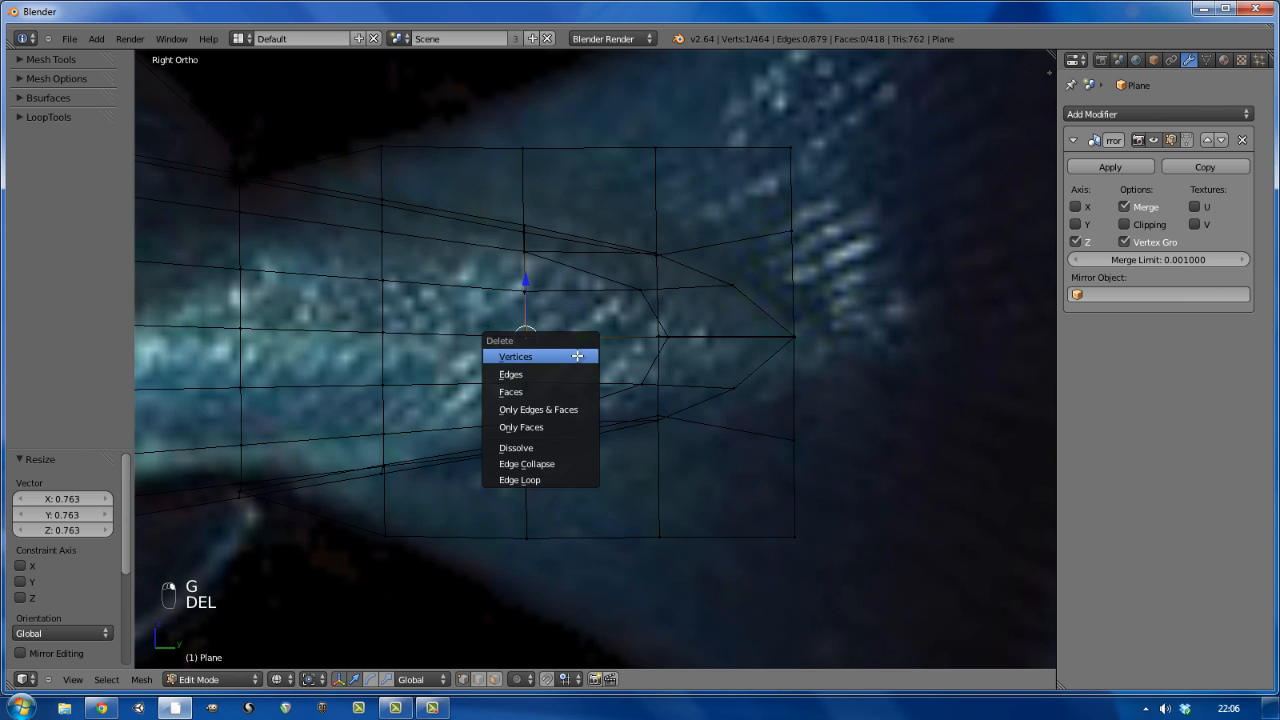
click(574, 355)
- Scale the upper and lower inner vertices of the column ahead of the tail tip closer together, to about 0.883
key(z)
key(z)
right_click(656, 253)
shift+right_click(658, 418)
key(s)
click(731, 489)
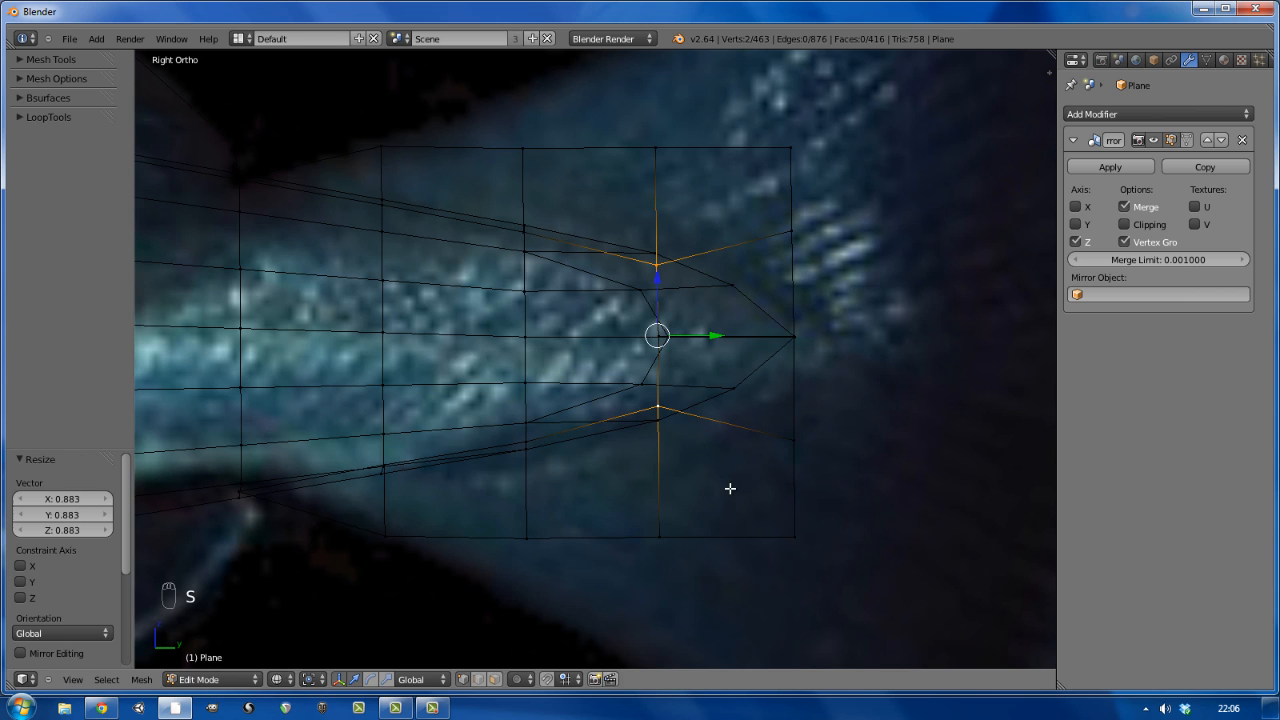
- Try to cut an edge with the Knife from the tail tip to the fin's lower inner vertex
key(k)
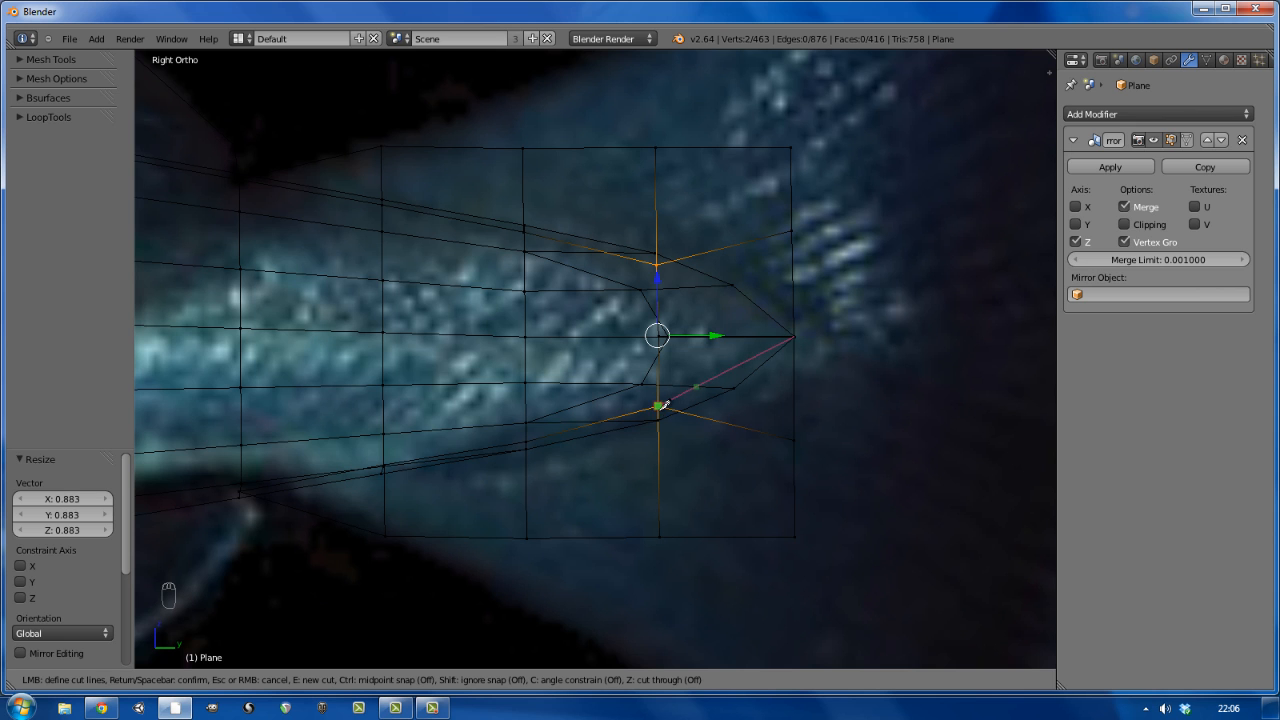
click(658, 406)
key(Return)
key(ctrl+z)
middle_drag(674, 434, 649, 427)
right_click(676, 422)
key(k)
right_click(681, 425)
key(l)
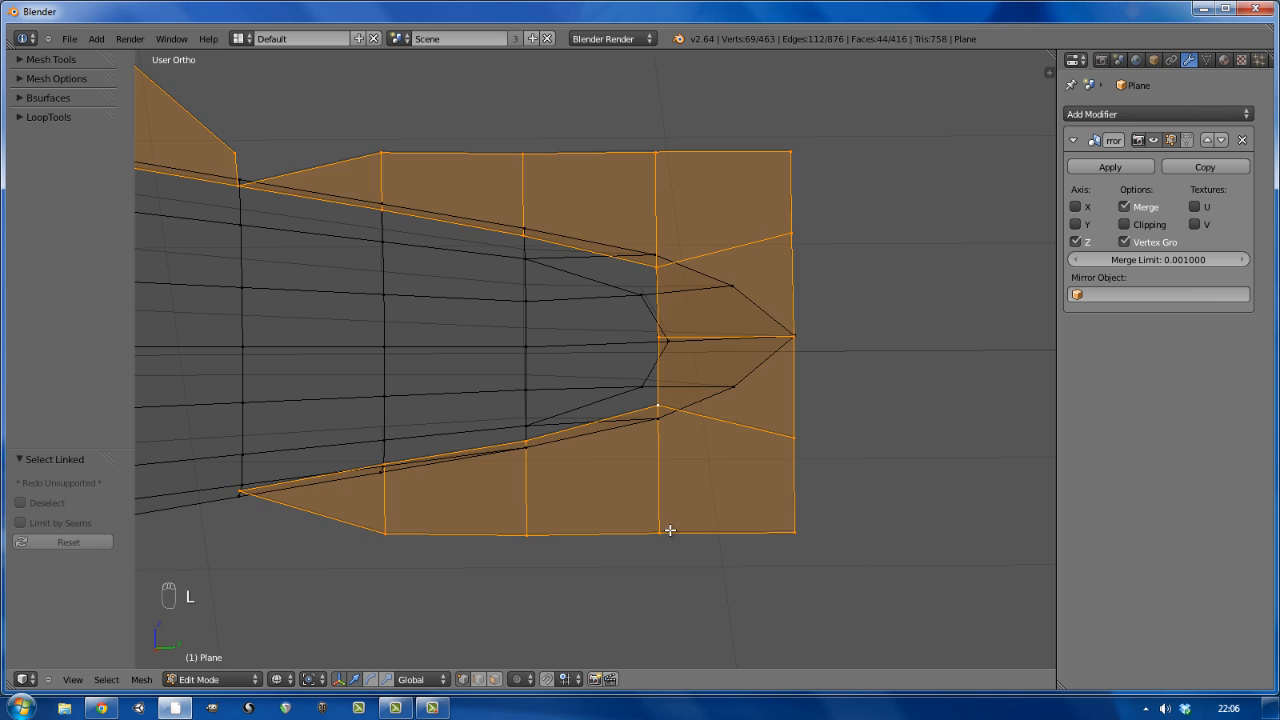
key(KP_Divide)
key(KP_Divide)
key(a)
key(a)
key(a)
- Merge the rear column's centre vertex with the inner vertices above and below it into one vertex at the tail tip
right_click(792, 386)
key(KP_Decimal)
key(z)
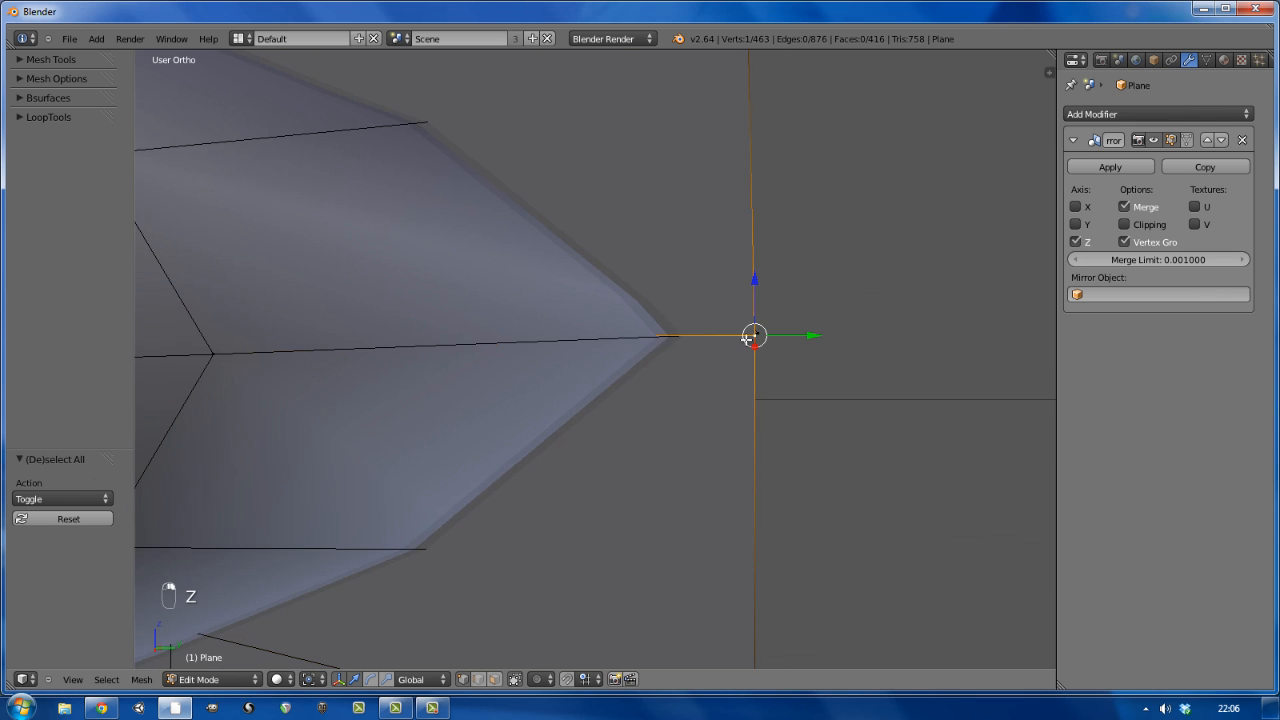
middle_drag(746, 339, 757, 377)
scroll(757, 377, down, 6)
shift+right_click(755, 517)
shift+right_click(746, 220)
key(alt+m)
click(714, 240)
key(a)
scroll(723, 258, down, 1)
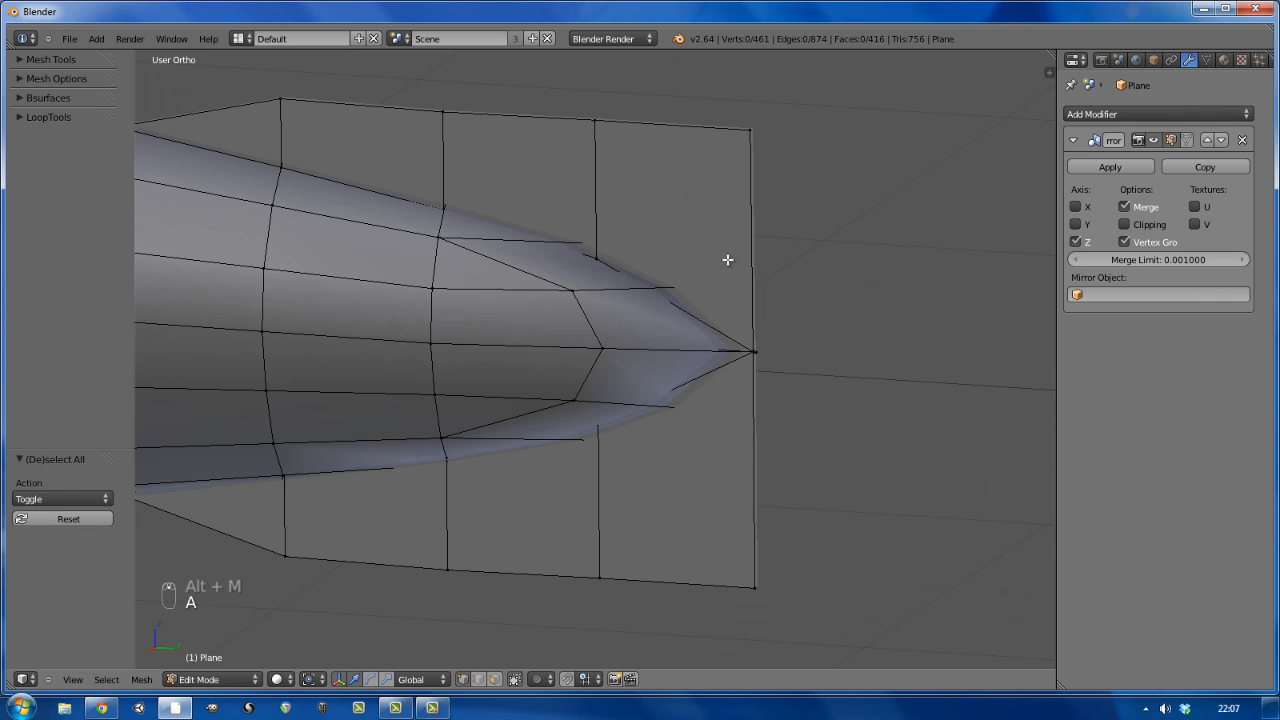
- Move the merged tail tip vertex forward about 0.067 along Y and the rear column's outer corners forward about 0.076
middle_drag(727, 259, 748, 349)
right_click(751, 351)
key(g)
key(y)
click(740, 150)
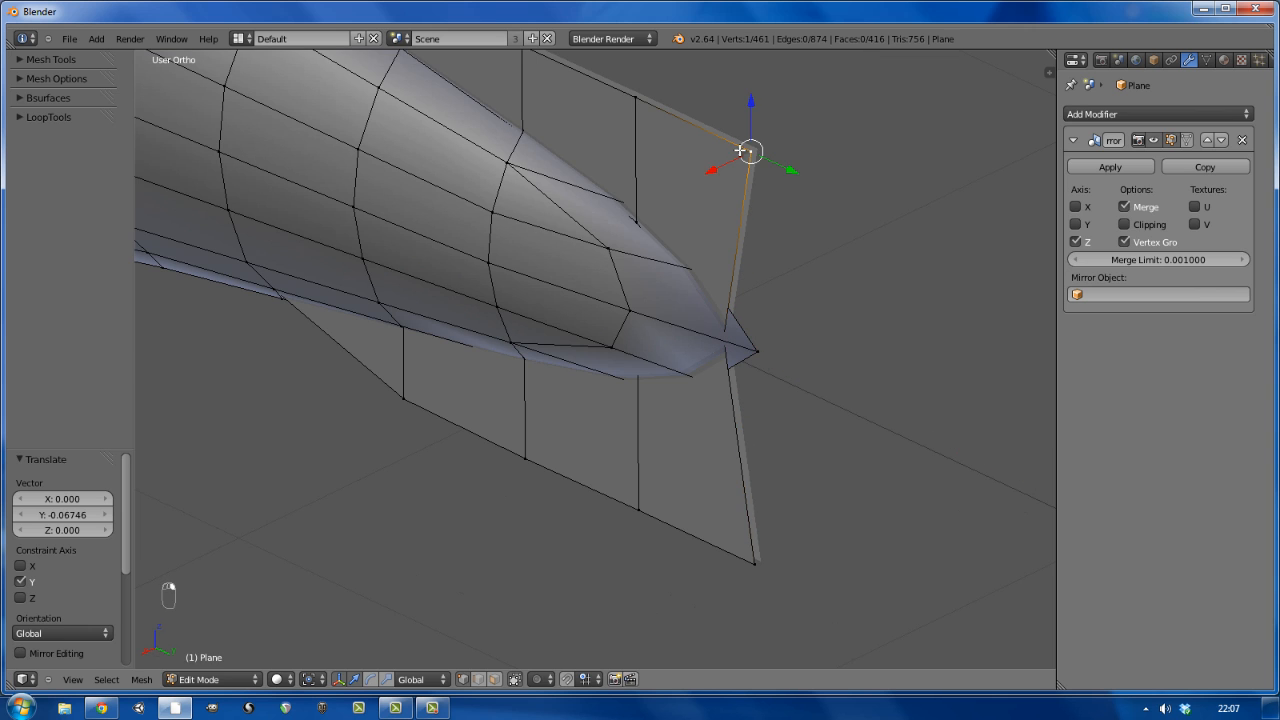
shift+right_click(753, 557)
drag(794, 375, 762, 360)
- Nudge the upper and lower edges of the column ahead of the tail tip forward along Y, and raise its upper inner vertex slightly
middle_drag(697, 434, 719, 401)
alt+right_click(609, 495)
alt+shift+right_click(609, 192)
drag(651, 338, 648, 338)
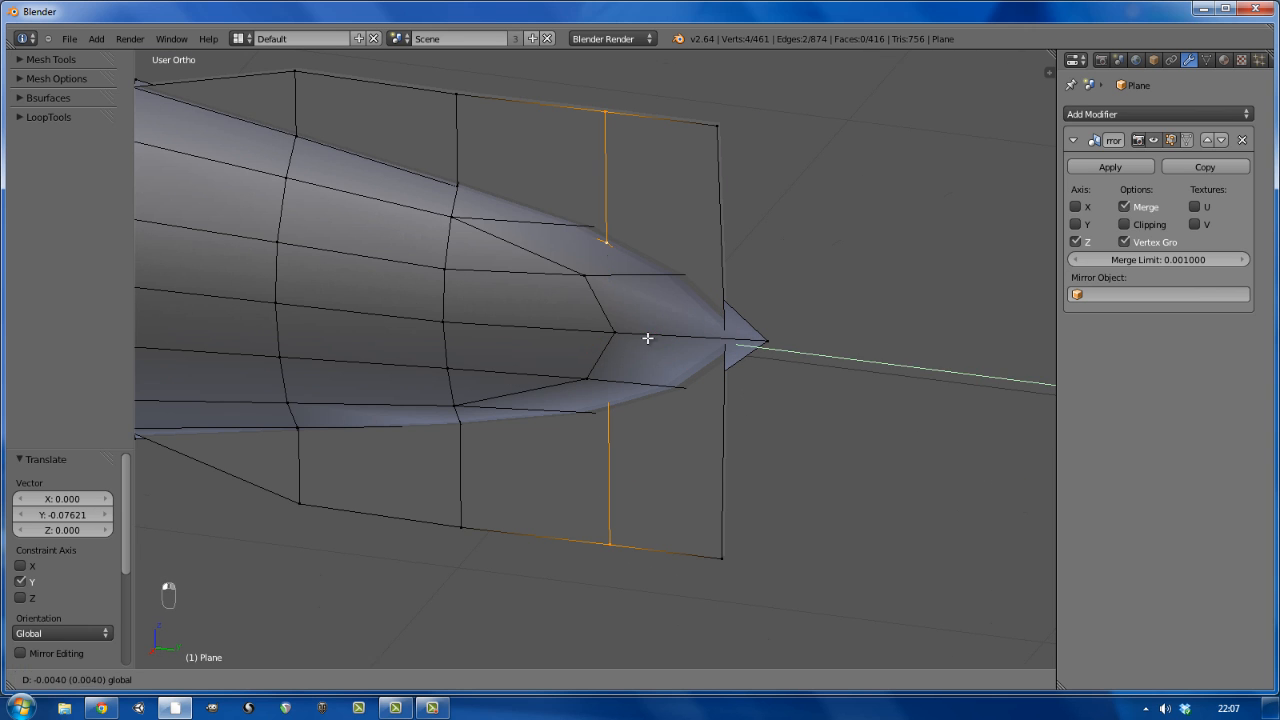
right_click(606, 242)
drag(605, 224, 603, 212)
key(a)
- Show the tail in a wireframe side view and select the rear column's upper and lower corner vertices
key(KP_3)
scroll(666, 257, down, 4)
shift+middle_drag(666, 257, 603, 411)
right_click(665, 282)
shift+right_click(667, 506)
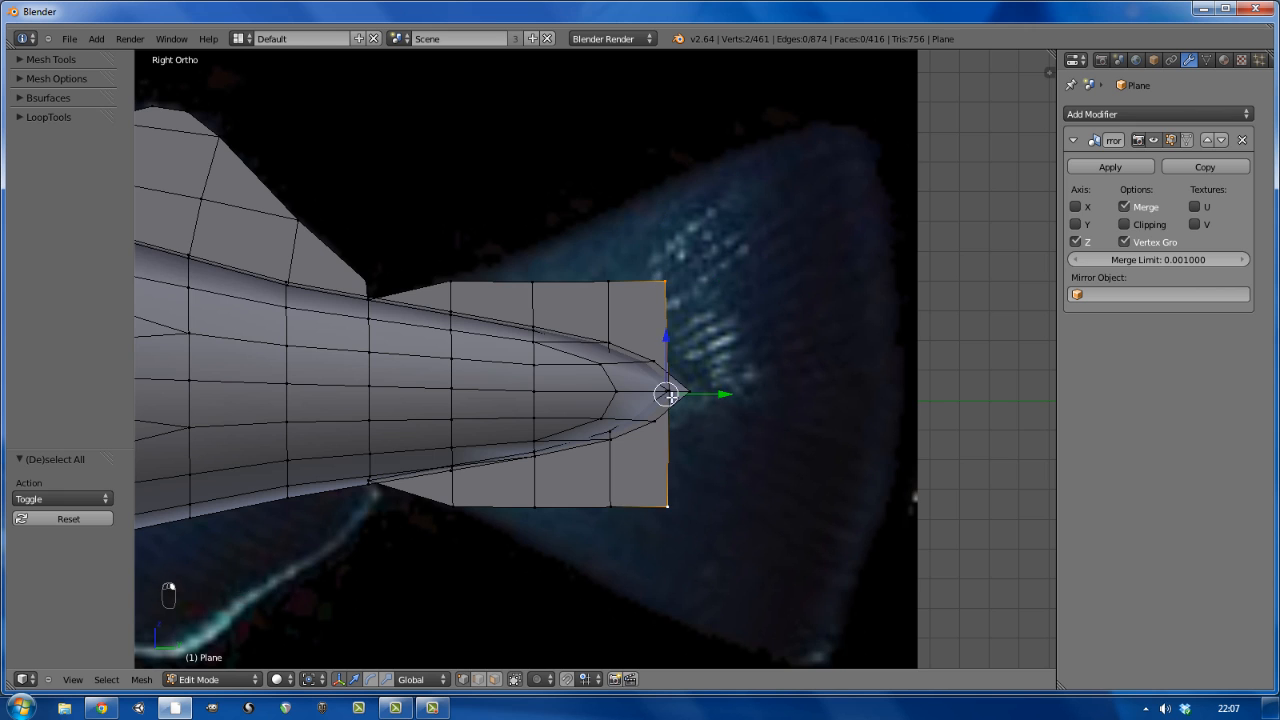
key(z)
scroll(670, 396, up, 3)
key(g)
key(y)
click(700, 406)
key(ctrl+z)
key(ctrl+z)
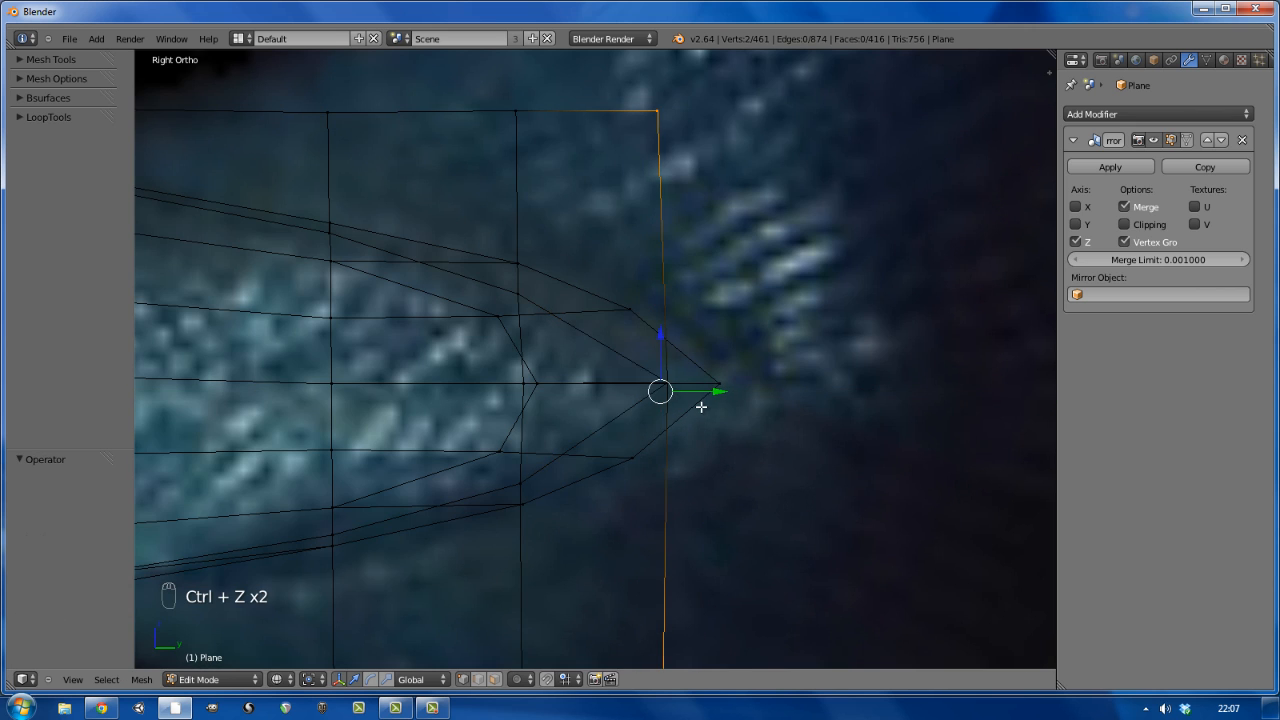
- Extrude the rear column's three vertices backward three times to reach the reference fin's rear edge
scroll(701, 407, down, 3)
key(e)
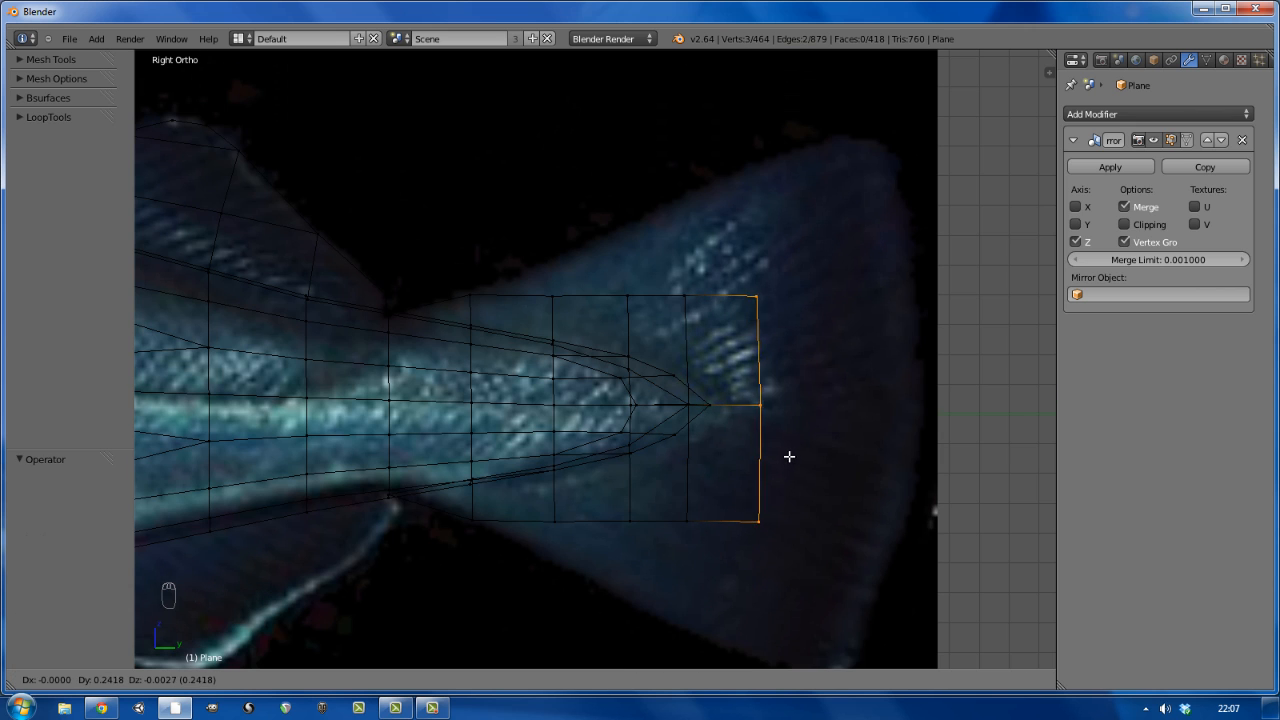
click(866, 457)
key(e)
click(944, 458)
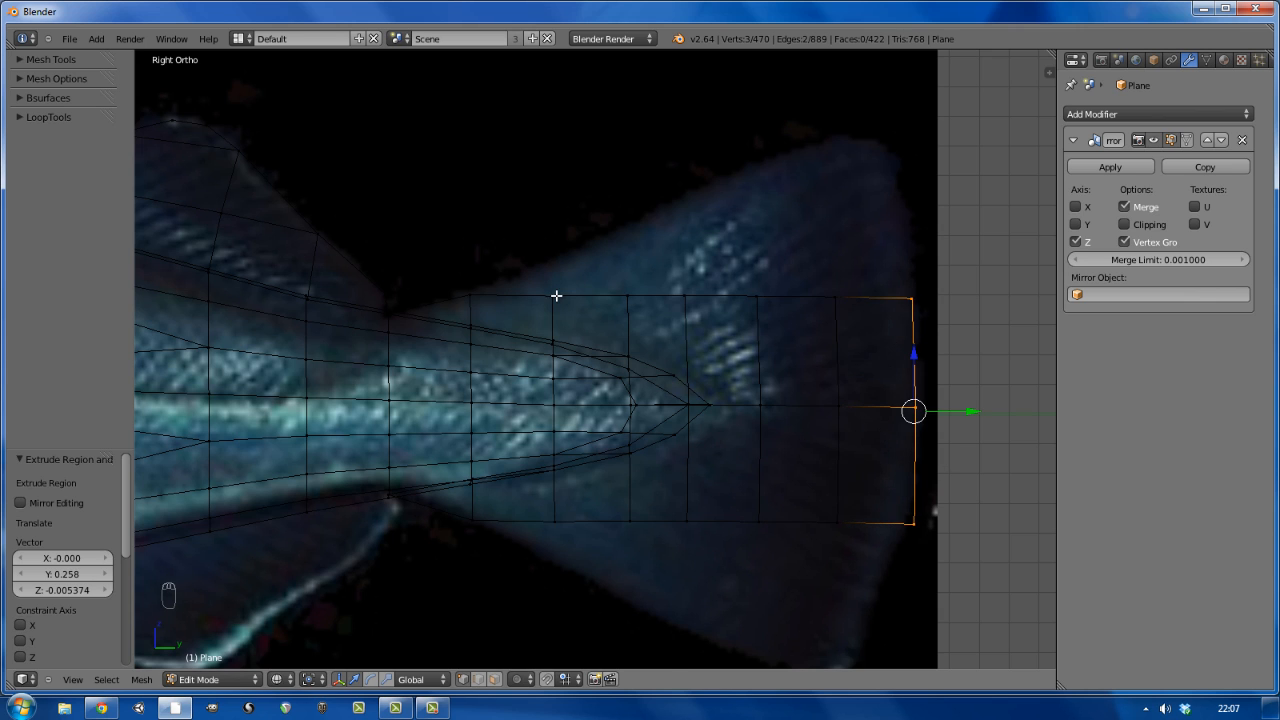
- Shift the lower outer vertices of the new rear columns forward along Y to follow the reference fin's rear curve
shift+middle_drag(556, 296, 387, 285)
right_click(762, 500)
drag(798, 512, 627, 512)
right_click(670, 512)
right_click(592, 511)
- Move the three rearmost vertices of the fin's upper row forward about 0.005 along Y
right_click(588, 286)
shift+right_click(666, 286)
shift+right_click(743, 287)
drag(726, 287, 725, 287)
click(725, 287)
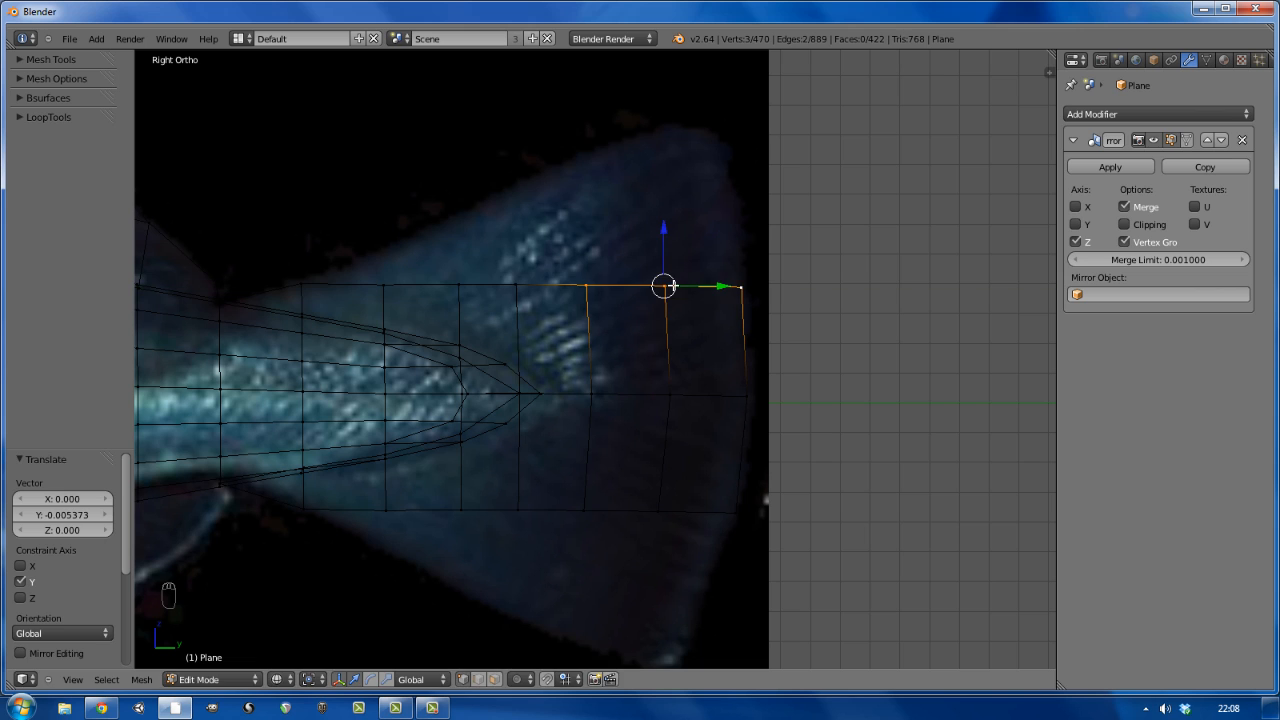
key(e)
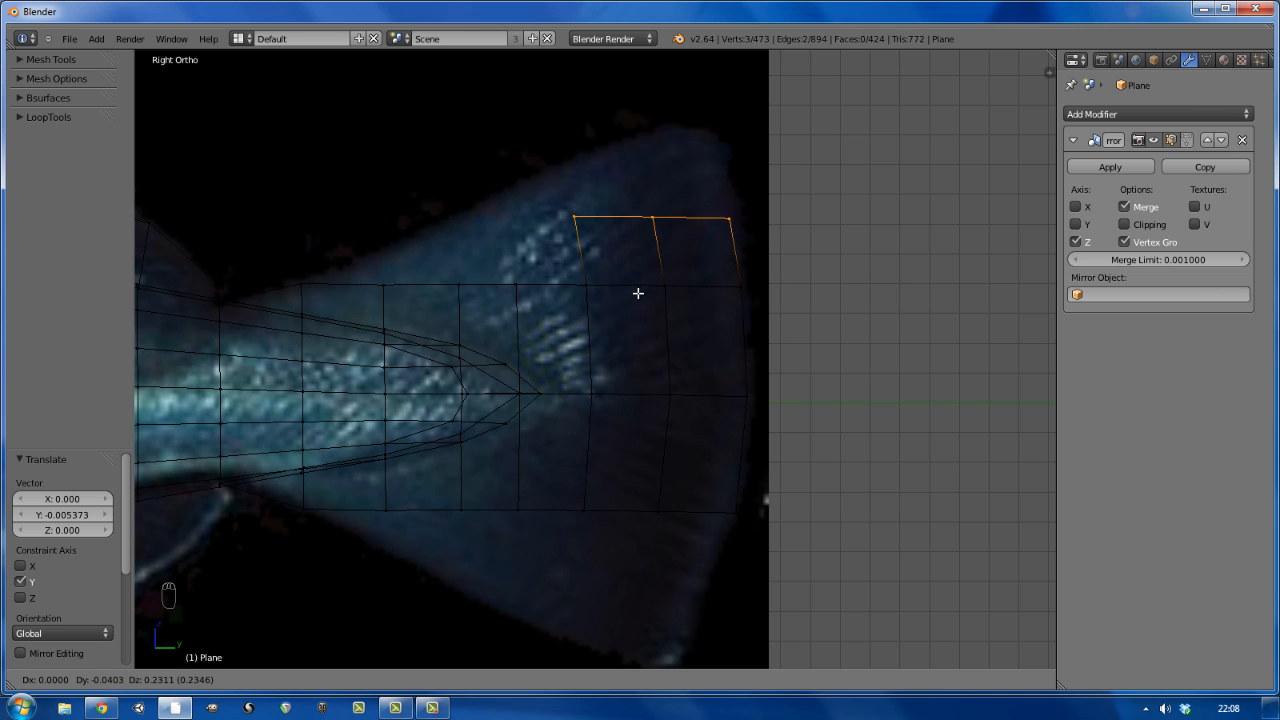
click(637, 291)
key(ctrl+z)
- Extrude the upper row's four rear vertices upward about 0.24, and extrude the three rearmost upward again to the reference outline
shift+right_click(515, 286)
key(e)
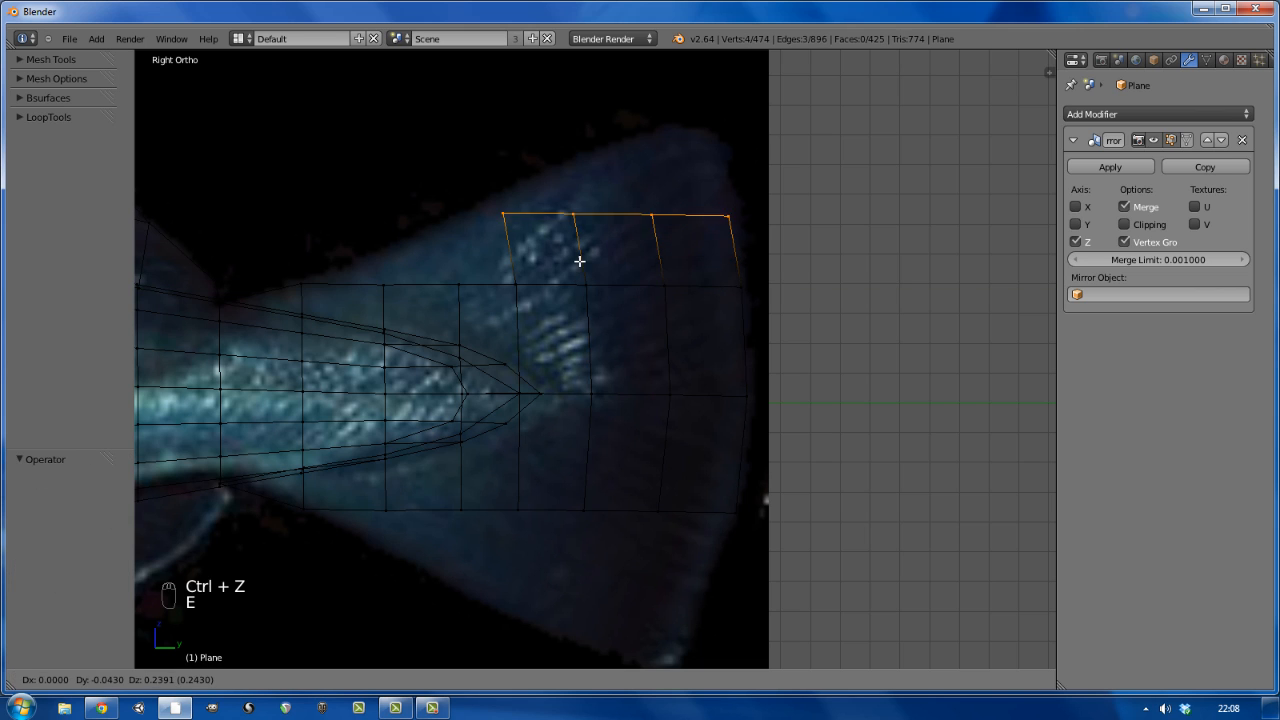
click(581, 260)
shift+right_click(507, 214)
key(e)
click(629, 243)
- Adjust the top row's rear vertices to the reference fin's upper tip, and reposition the front vertex of the row below
shift+right_click(569, 168)
mouse_move(683, 140)
mouse_down()
mouse_move(683, 106)
mouse_move(706, 138)
mouse_up()
right_click(717, 145)
right_click(506, 209)
key(g)
click(526, 257)
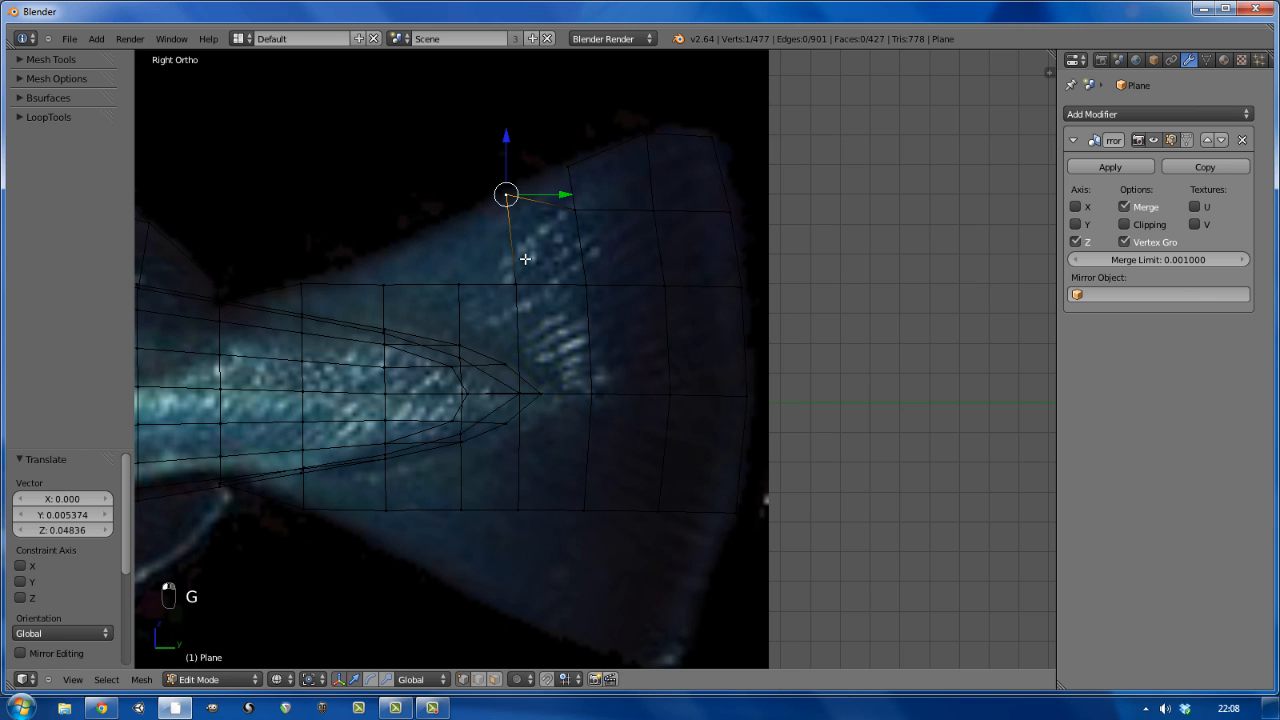
key(g)
click(543, 262)
- Extrude the row's front vertex upward about 0.089 and fill a face between it and the next column's two upper vertices
key(e)
click(539, 243)
shift+right_click(568, 170)
shift+right_click(574, 210)
shift+right_click(513, 224)
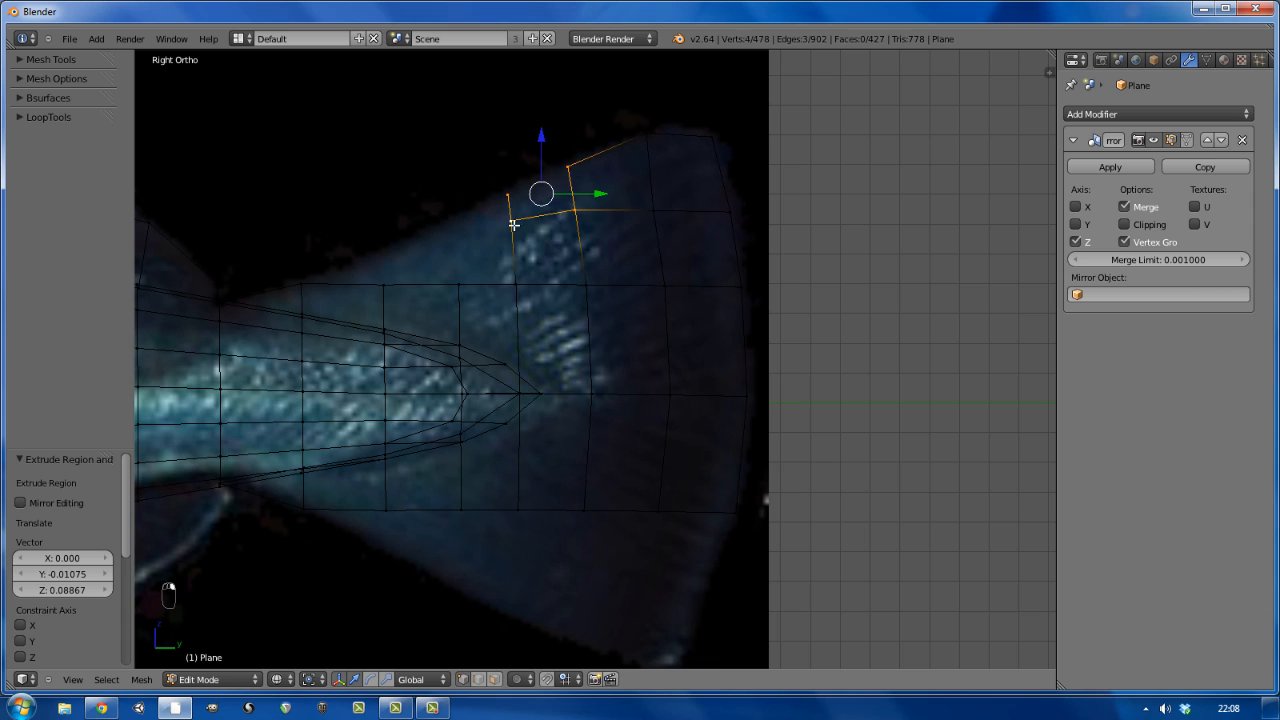
key(f)
- Extrude the next upper edge toward the body upward about 0.11 and raise its rear vertex to the fin's reference outline
right_click(511, 223)
right_click(463, 292)
shift+right_click(400, 290)
key(e)
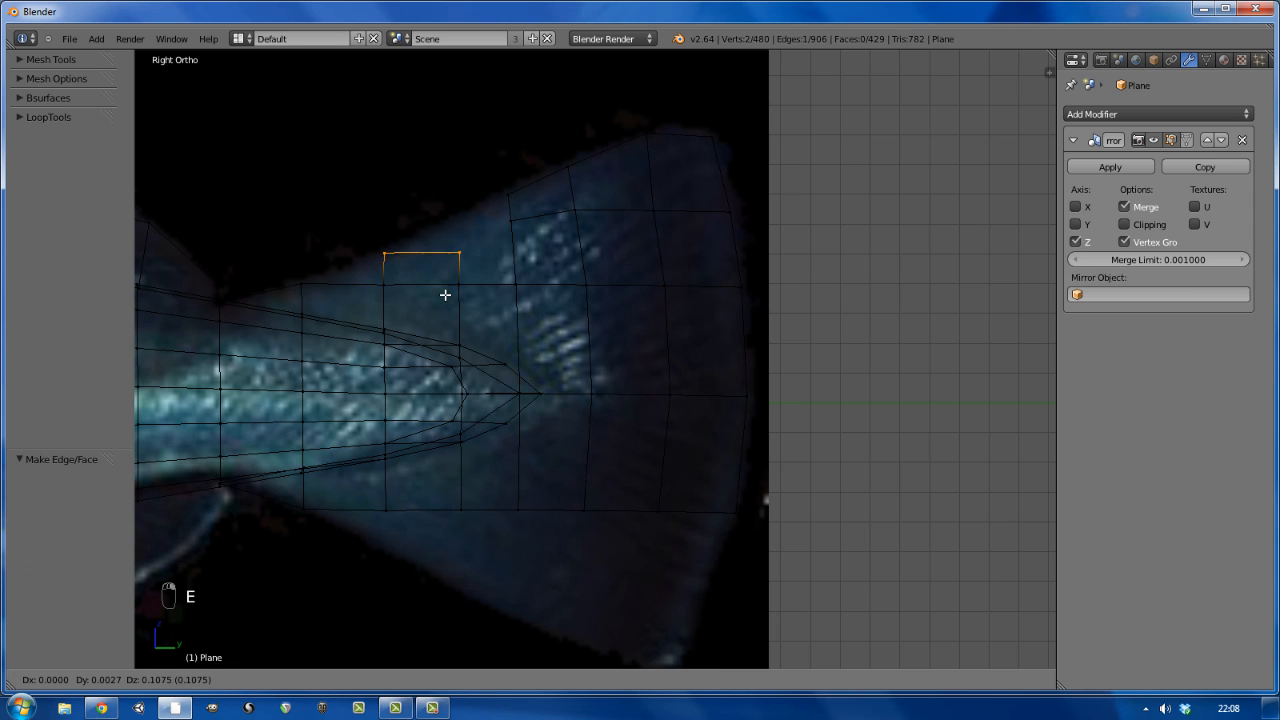
click(444, 293)
right_click(465, 248)
key(g)
click(463, 218)
- Fill the gap between the raised edge and the fin's upper rear section with a triangle and a quad face
shift+right_click(508, 196)
key(f)
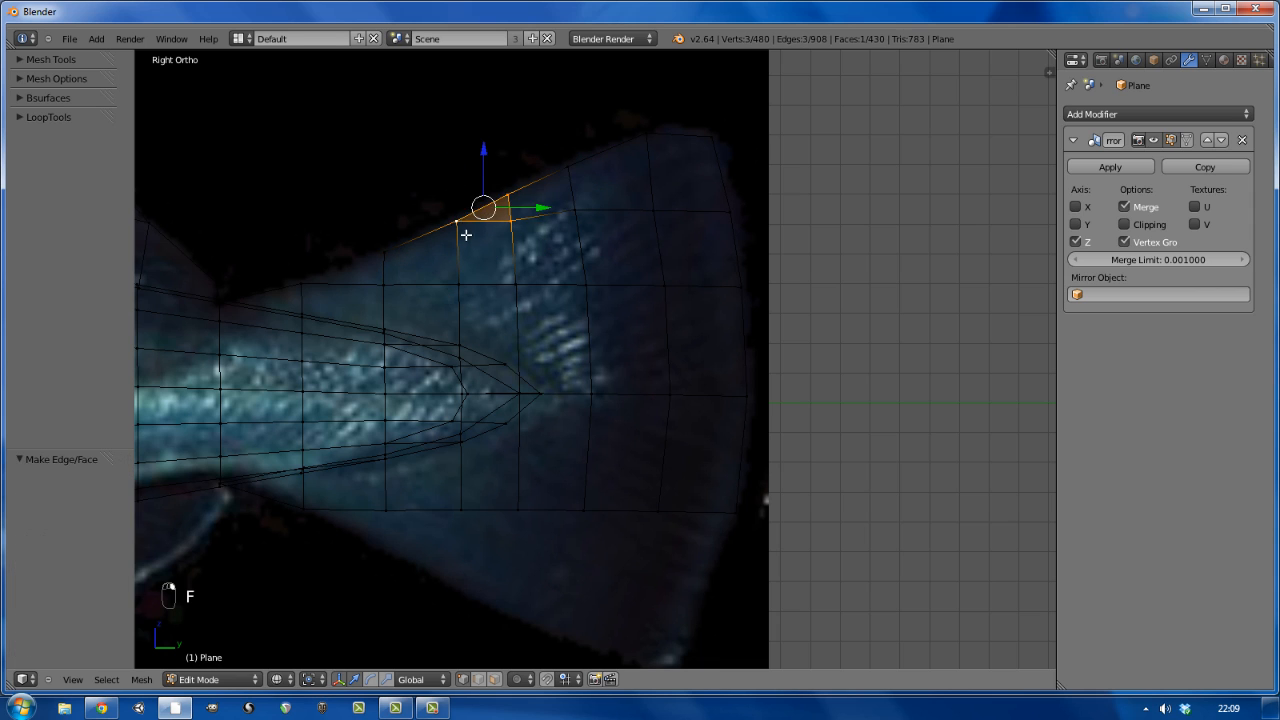
right_click(461, 283)
shift+right_click(514, 223)
key(f)
- Reposition the shared inner vertex beside the filled gap, and fill the triangular gap at the front of the fin's upper edge
right_click(514, 224)
key(g)
click(515, 259)
right_click(385, 253)
shift+right_click(301, 283)
key(f)
key(a)
scroll(386, 289, down, 3)
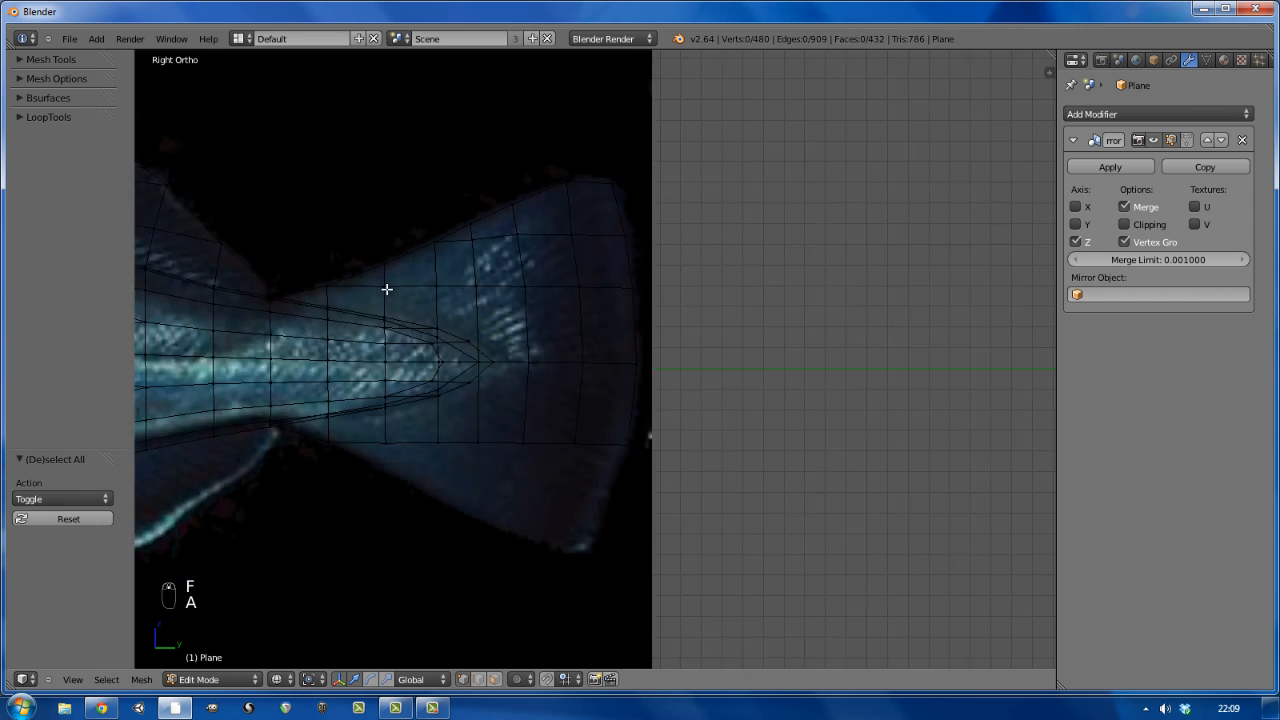
key(z)
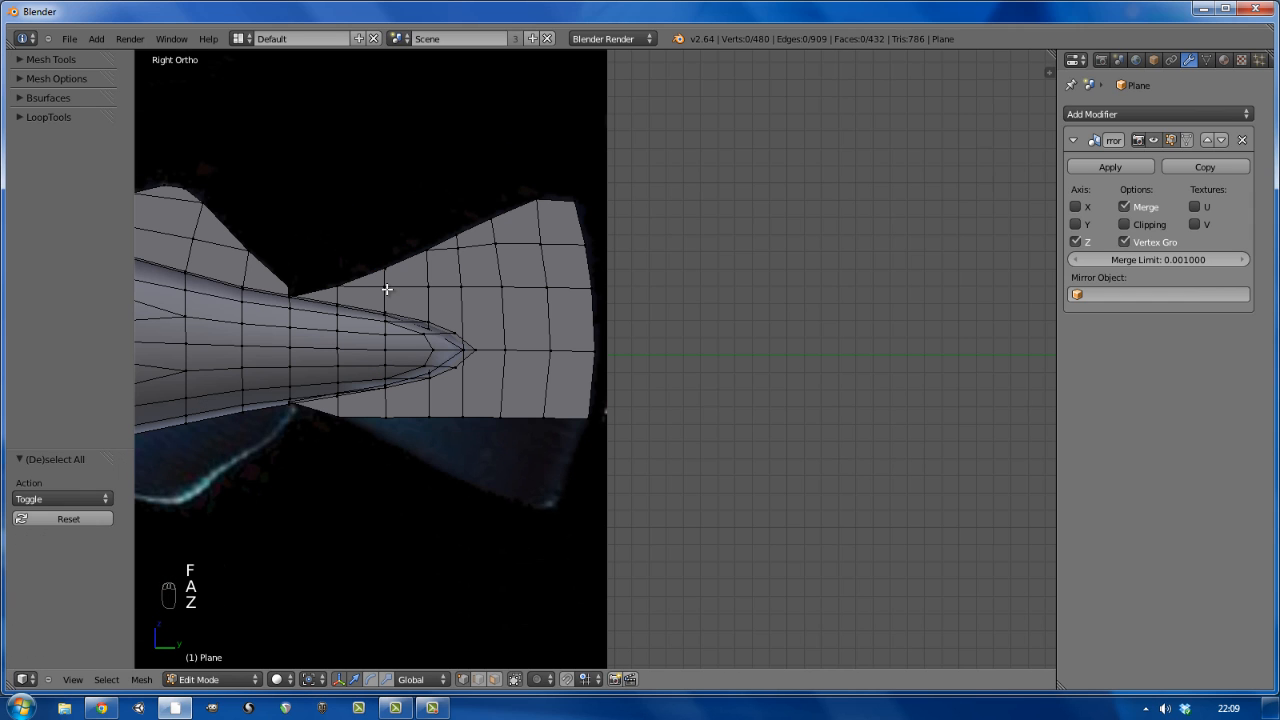
- Extrude the five rear vertices of the fin's lower edge downward, scaling and shifting the new row to follow the reference
right_click(586, 417)
shift+right_click(541, 417)
shift+right_click(497, 417)
shift+right_click(460, 417)
shift+right_click(427, 417)
key(e)
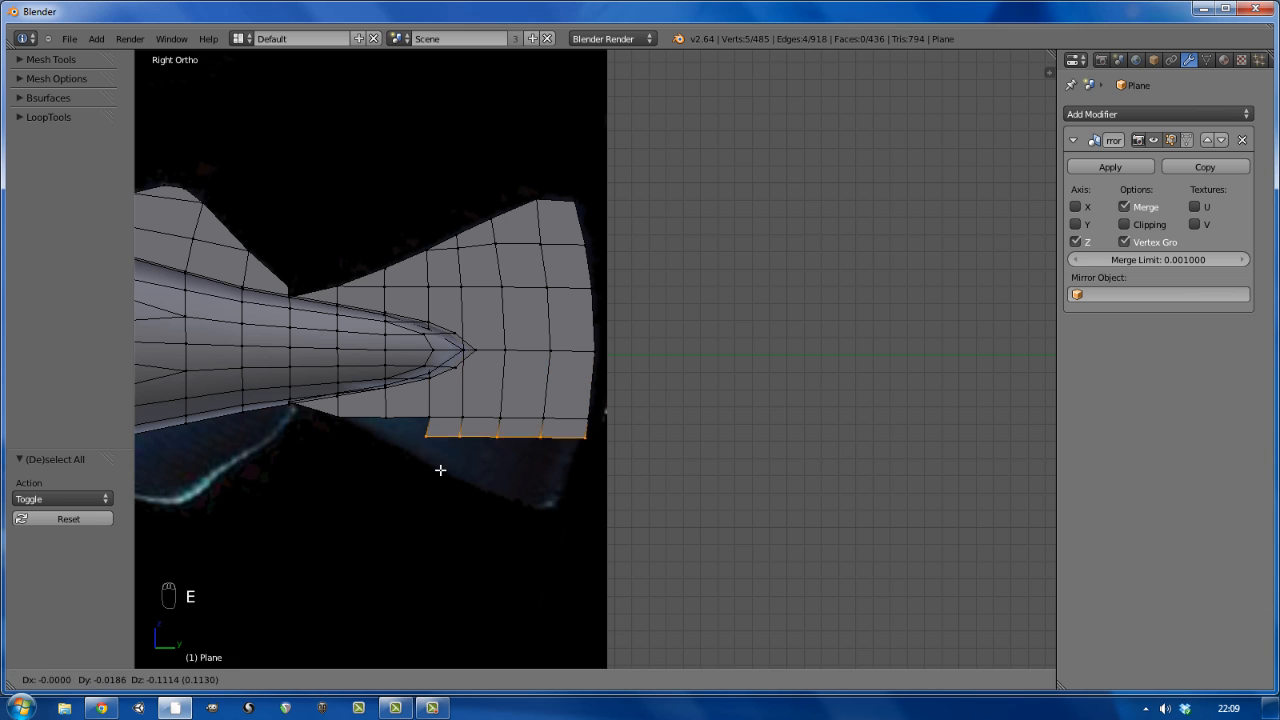
click(437, 481)
key(s)
click(511, 562)
drag(556, 449, 553, 449)
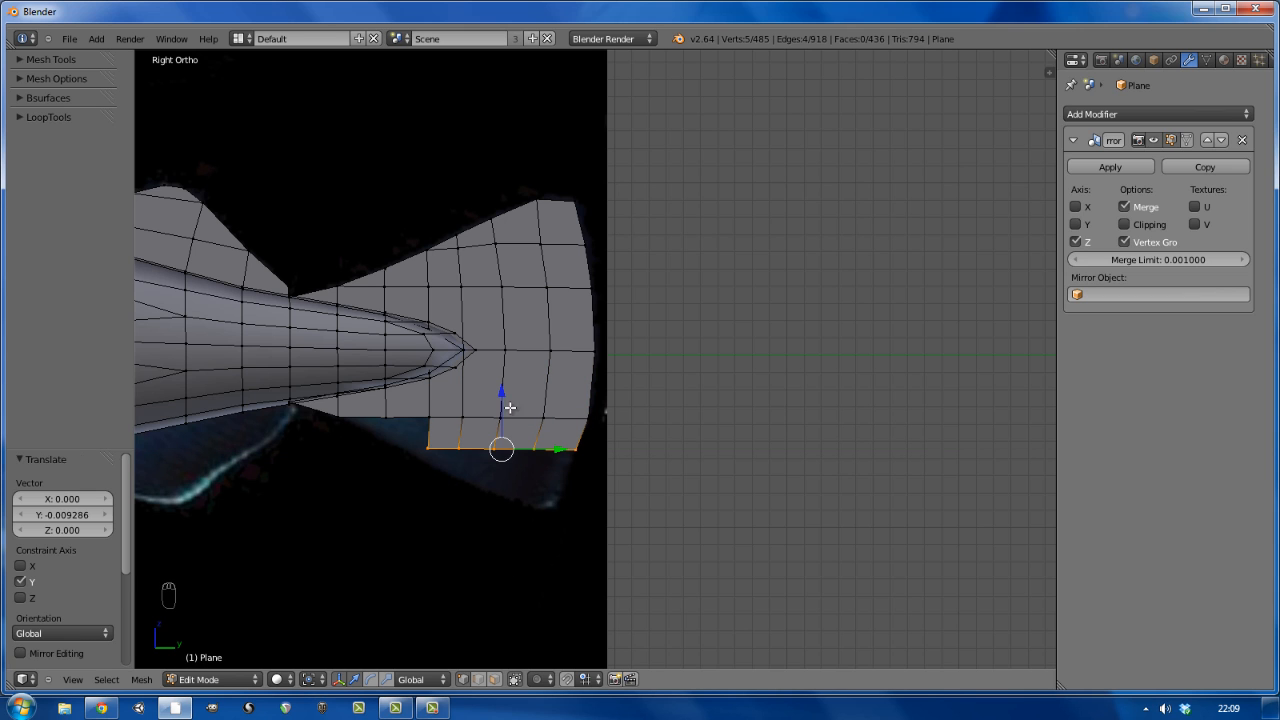
- Extrude the lowest row's four rear vertices downward about 0.176 and scale the new row slightly narrower
key(e)
click(471, 540)
key(s)
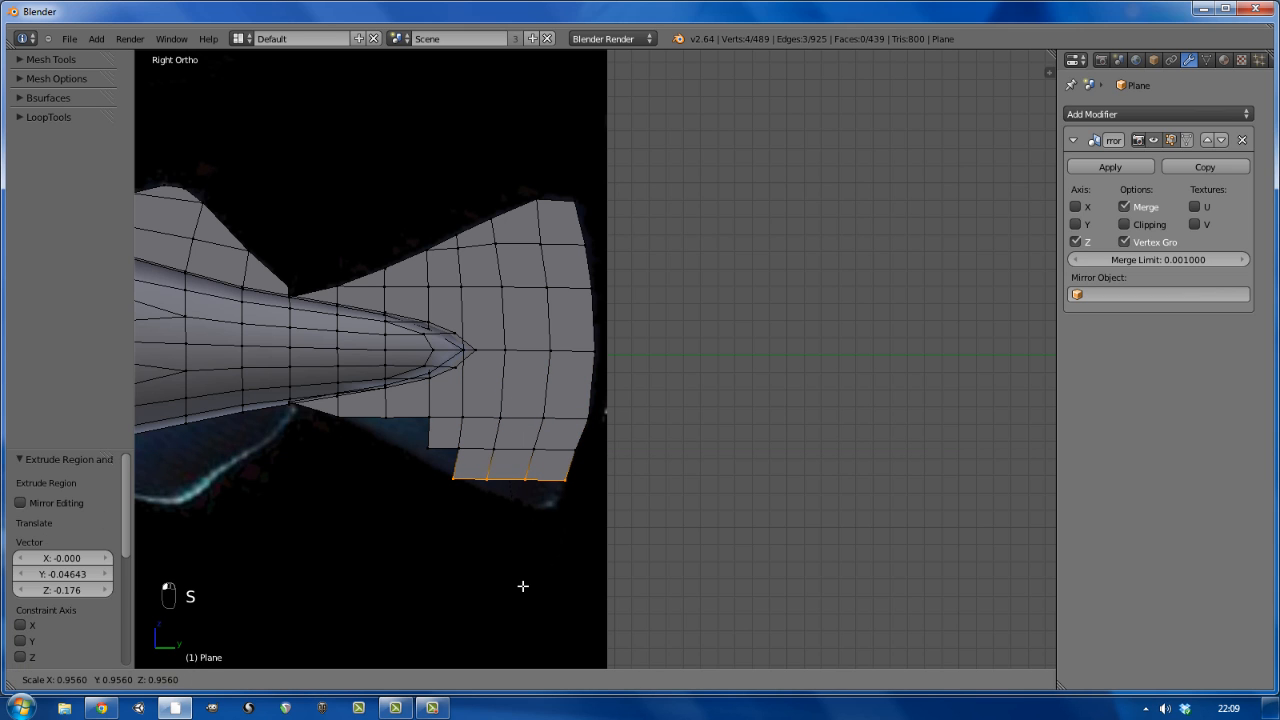
click(520, 583)
- Move the rear-edge vertices of the two lowest rows backward about 0.009 along Y
right_click(574, 449)
shift+right_click(564, 479)
drag(600, 465, 602, 465)
- Extrude the front lower corner vertex down to the reference outline and fill the quad beside it
right_click(429, 449)
key(e)
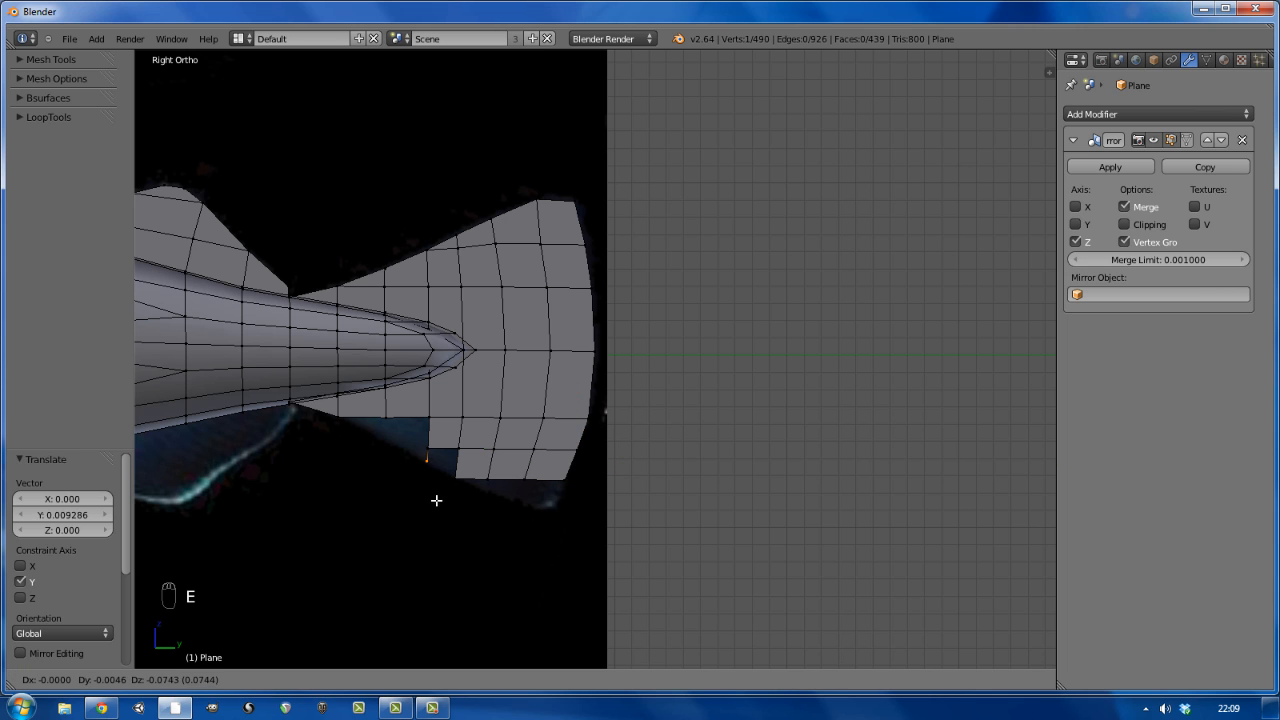
click(436, 501)
shift+right_click(456, 478)
shift+right_click(459, 449)
shift+right_click(429, 449)
key(f)
- Extrude the front lower vertex forward about 0.234 along Y and fill the gap along the fin's lower front edge
scroll(400, 431, up, 3)
right_click(450, 461)
key(e)
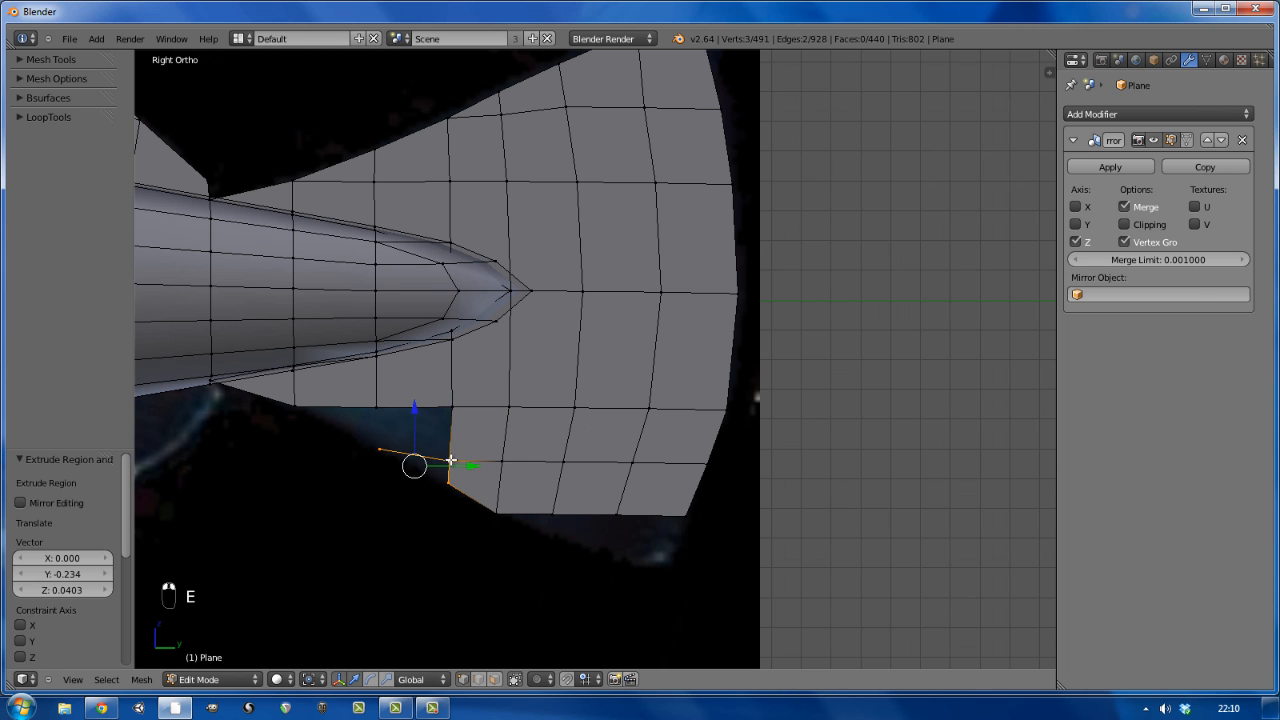
key(f)
shift+right_click(376, 407)
key(f)
key(f)
key(a)
- Extrude the three rear vertices of the lowest row downward and scale the new row to about 0.848
right_click(554, 514)
shift+right_click(618, 514)
shift+right_click(685, 516)
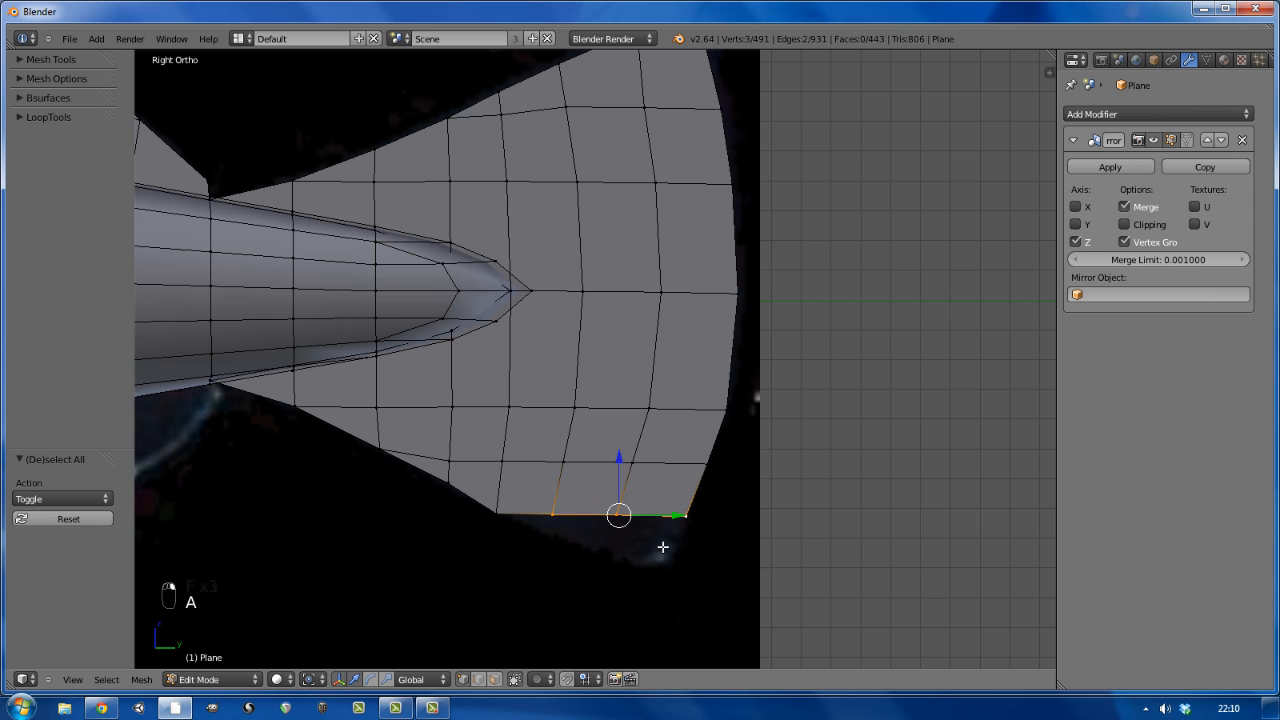
key(e)
click(663, 569)
key(s)
click(673, 576)
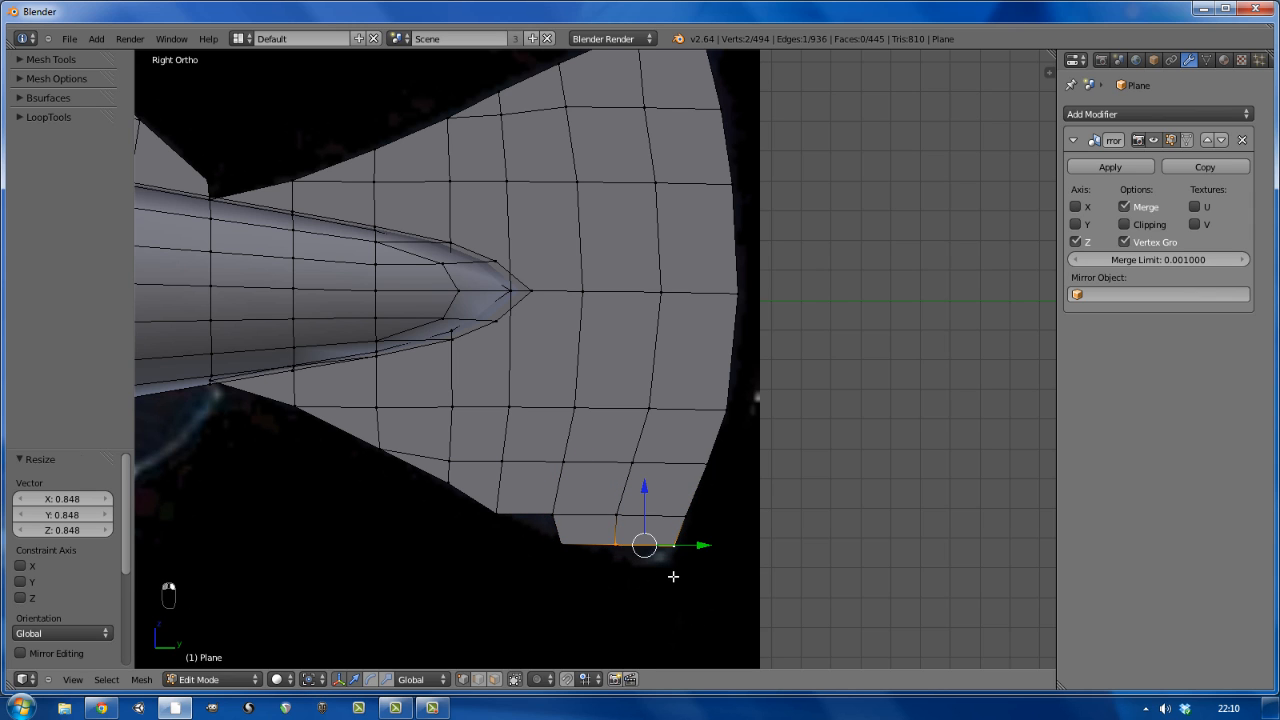
- Extrude the two rearmost bottom vertices down to the fin's lower tip, scaling and repositioning the new edge to fit the reference
key(e)
click(683, 608)
key(s)
click(677, 601)
key(g)
key(z)
click(680, 589)
key(g)
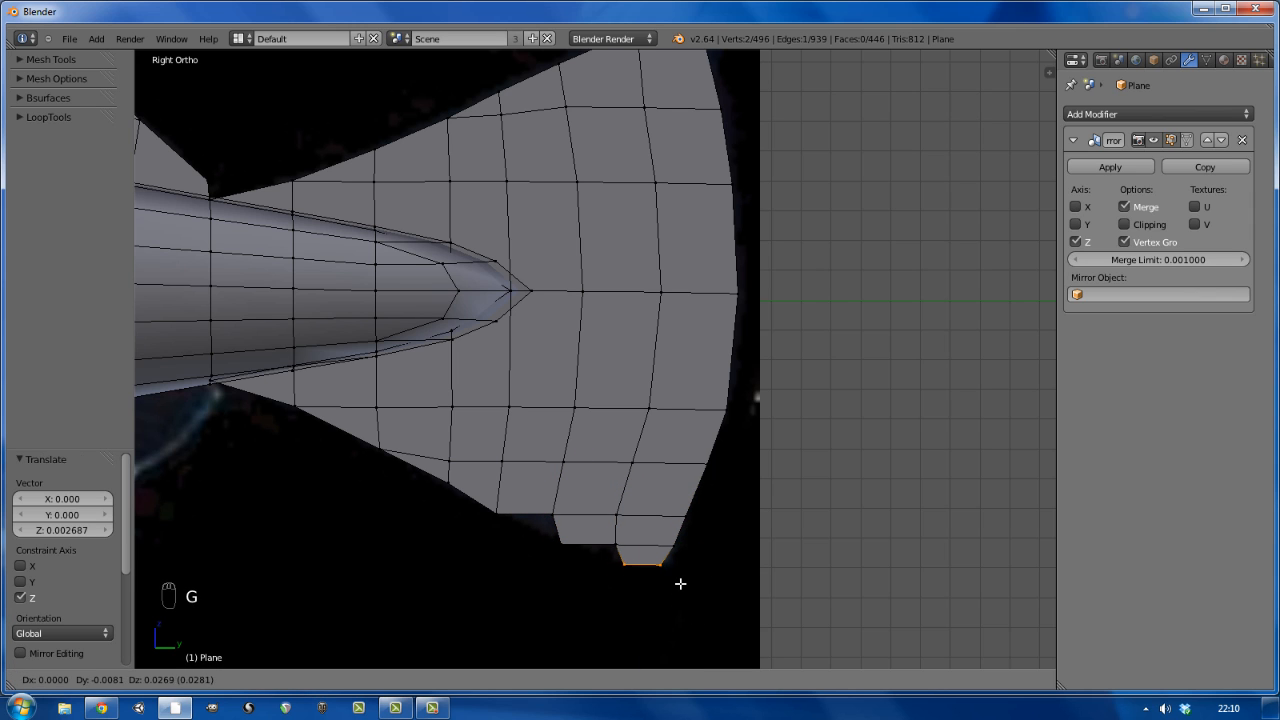
click(680, 584)
- Reposition the lower tip's front vertex and fill the two triangular gaps along the fin's lower edge
right_click(636, 584)
key(g)
click(645, 586)
shift+right_click(565, 547)
key(f)
right_click(494, 516)
key(f)
key(a)
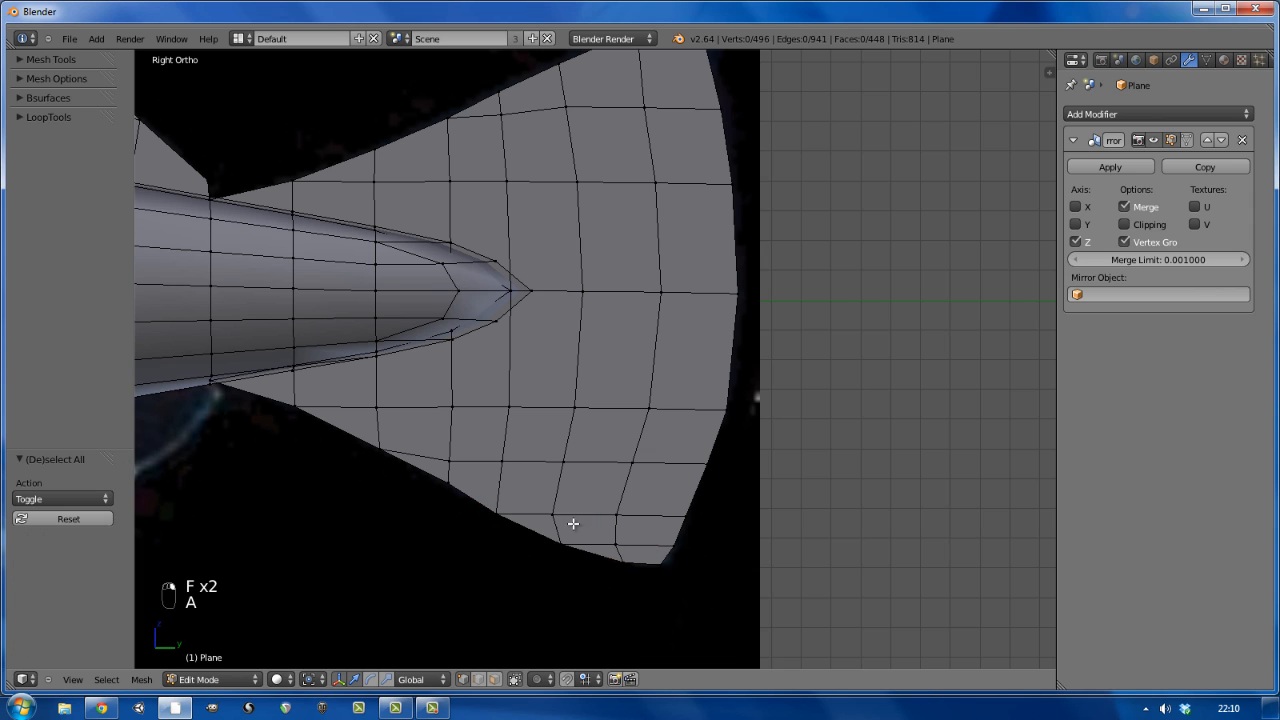
key(ctrl+z)
- Select the whole linked body mesh and hide it to expose the tail fin's inner edge
scroll(575, 412, up, 1)
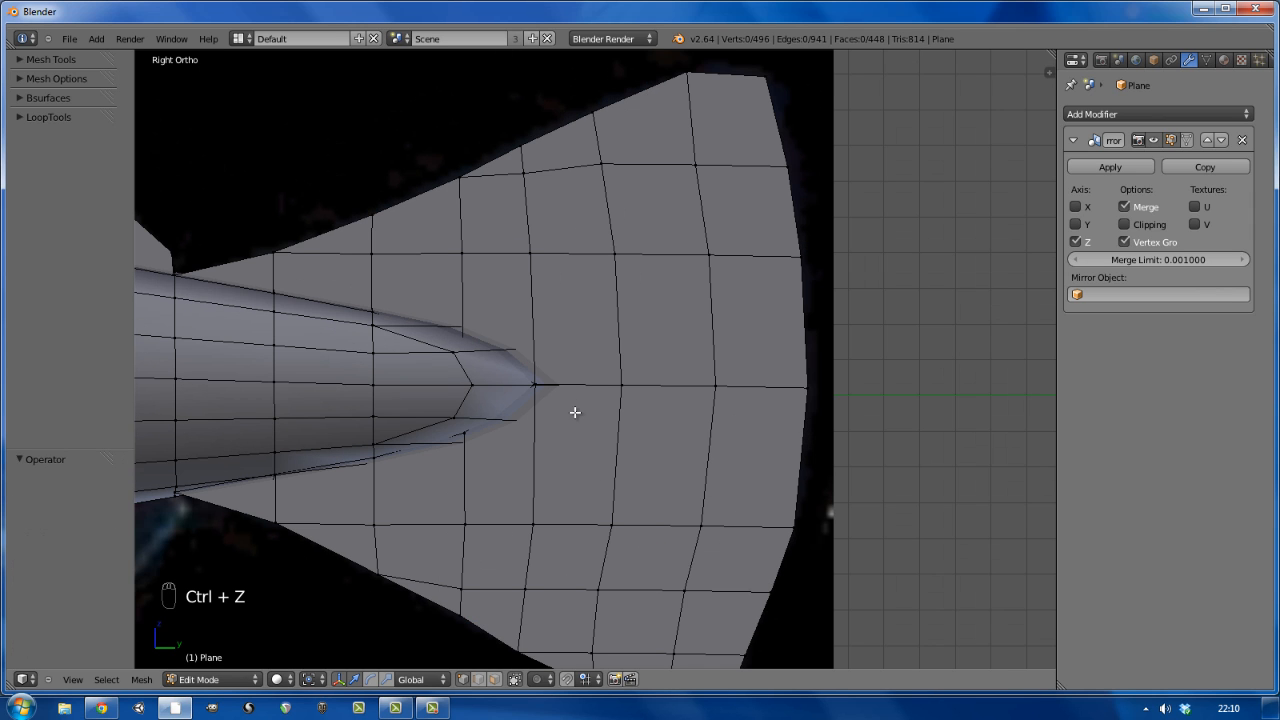
right_click(470, 386)
key(ctrl+l)
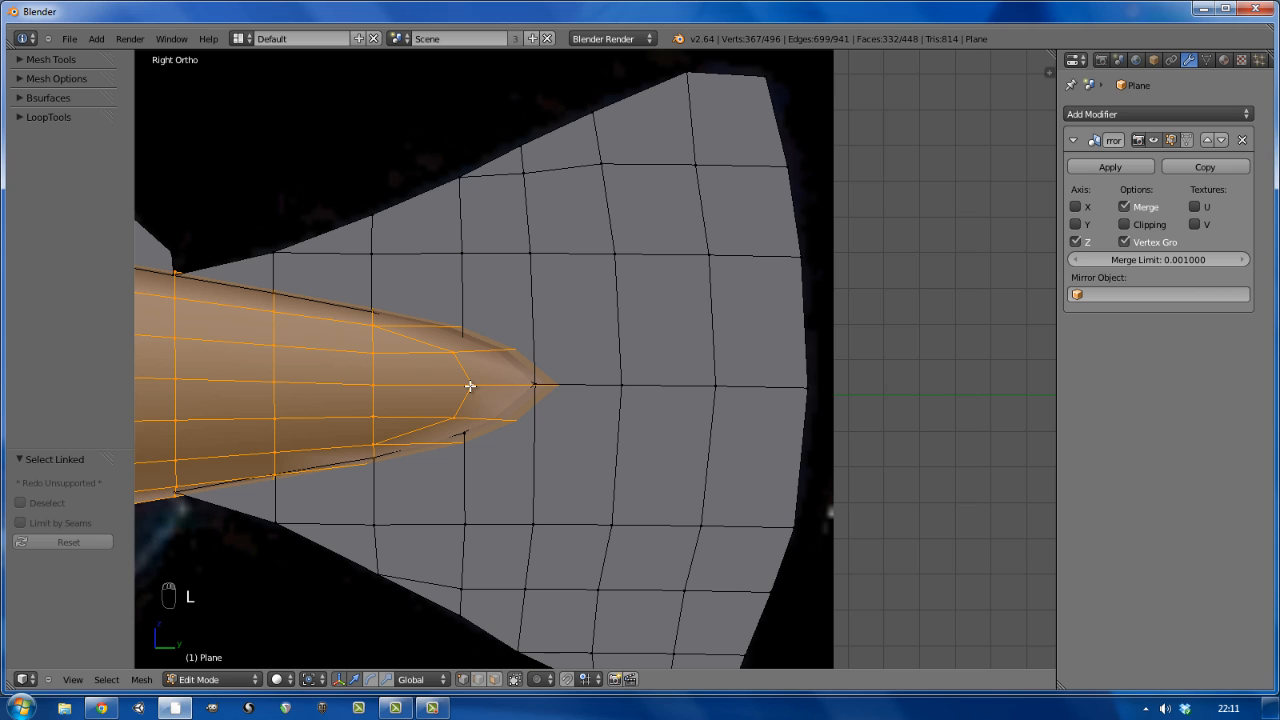
key(h)
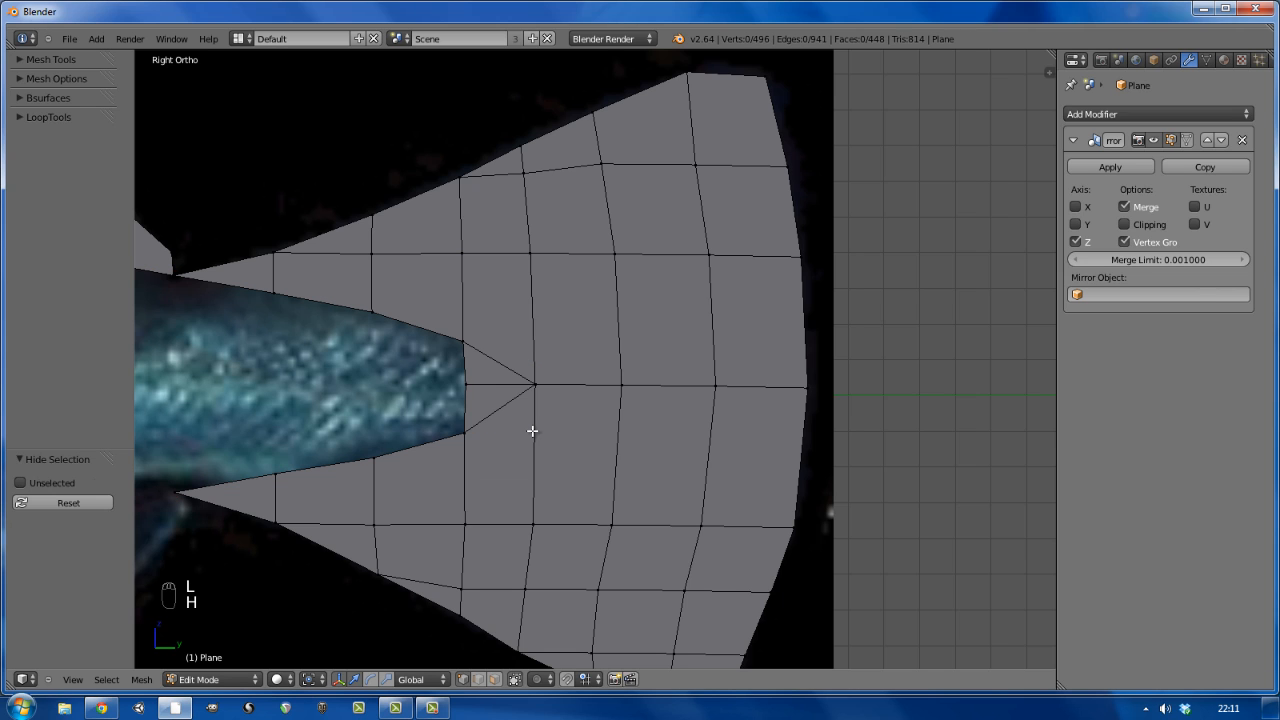
- Cut a Knife line above the centre line from the fin's rear edge to the upper inner vertex at the tail end
key(k)
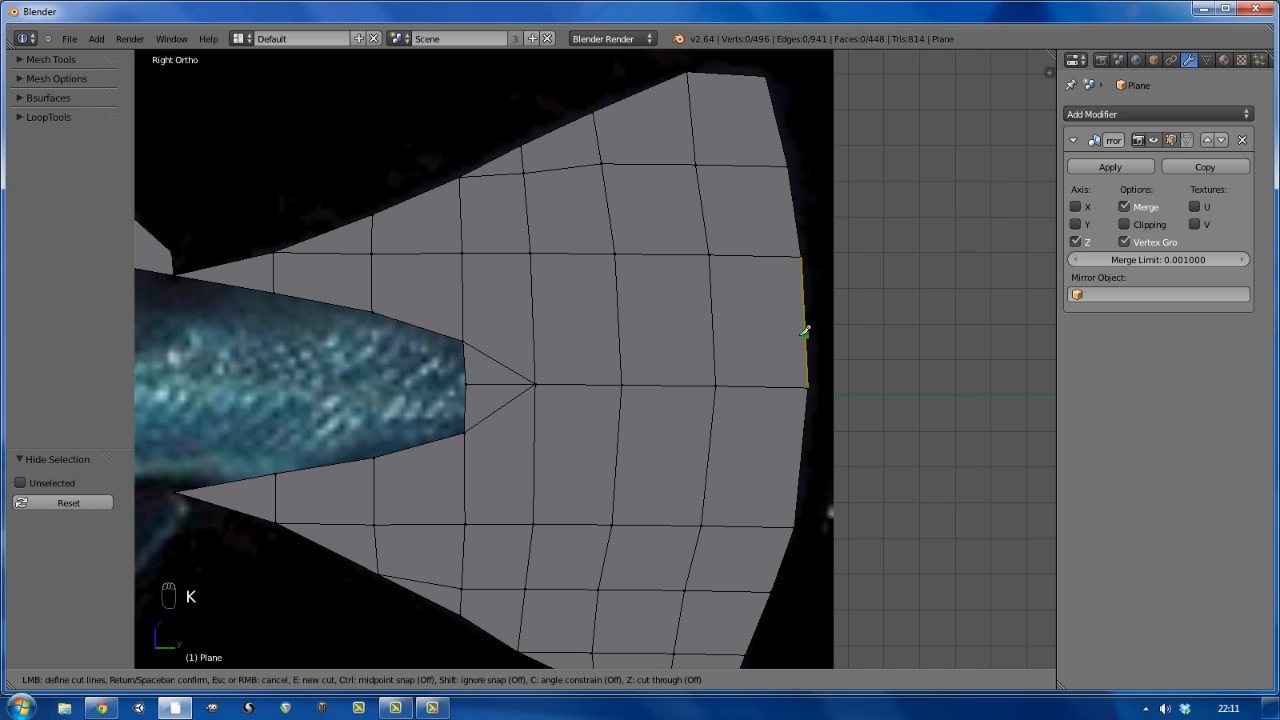
click(805, 336)
click(620, 337)
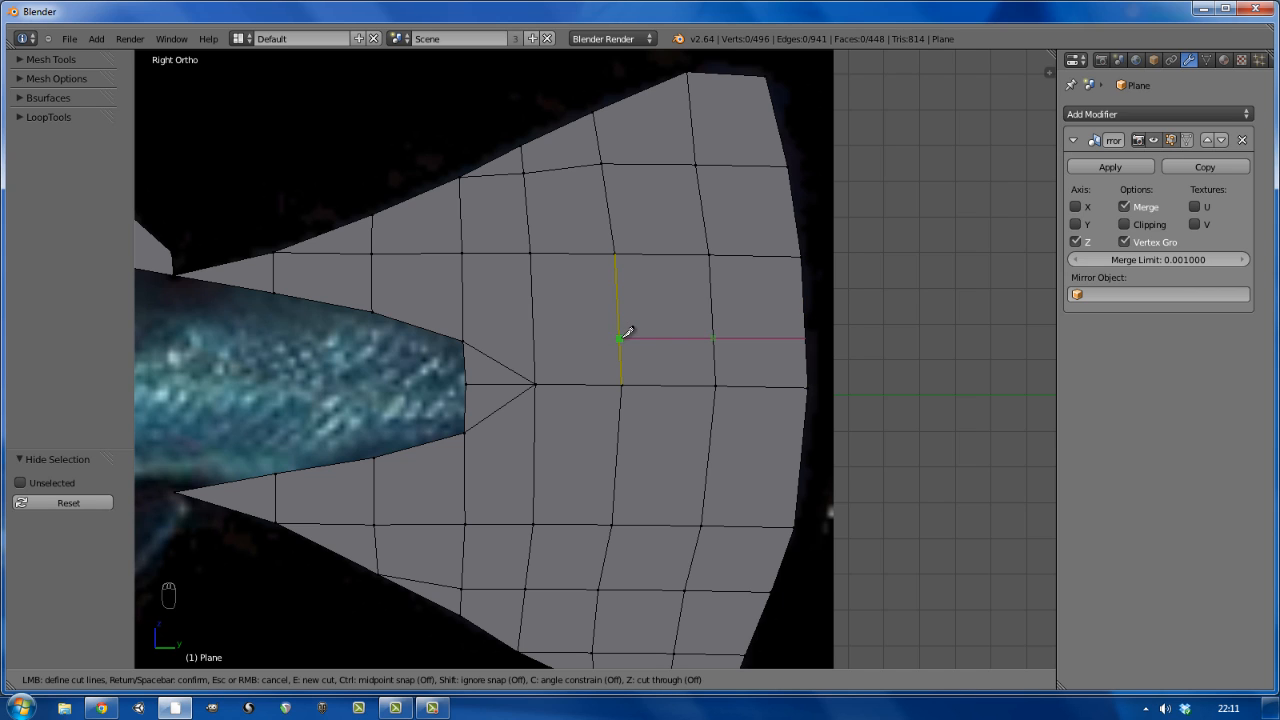
click(463, 341)
key(Return)
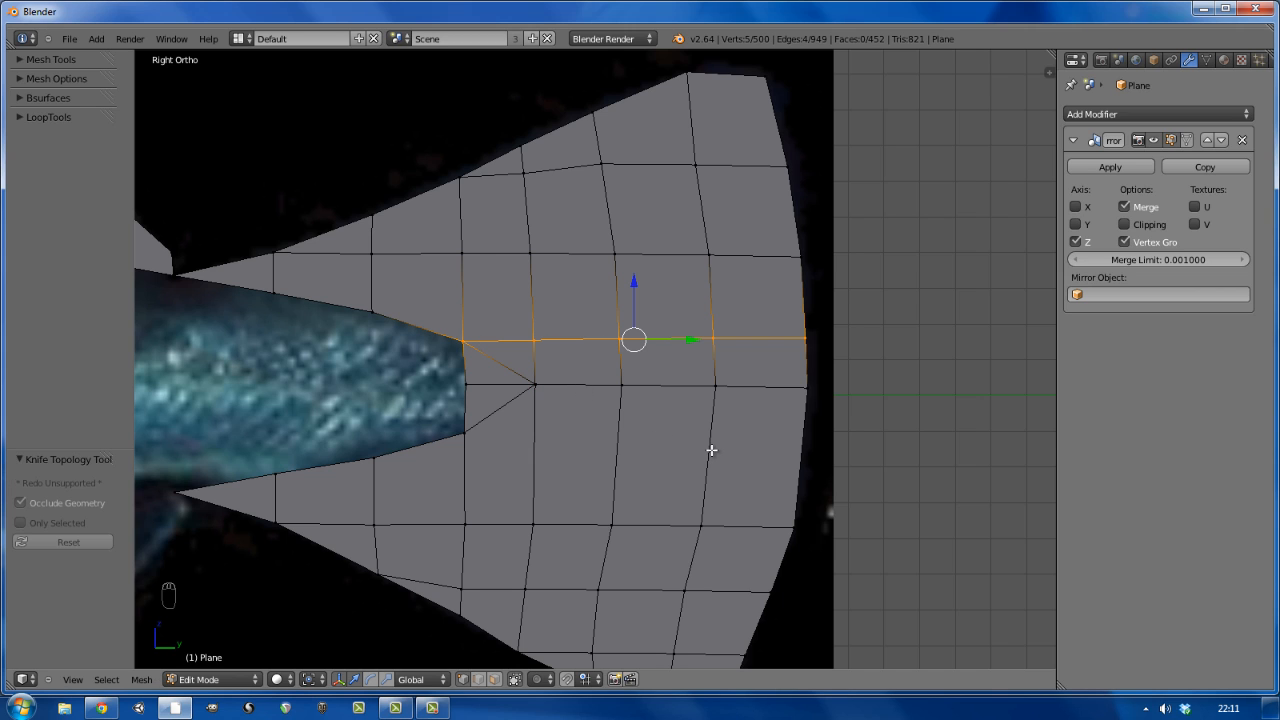
- Cut a Knife line below the centre line from the fin's rear edge to the lower inner vertex at the tail end
key(k)
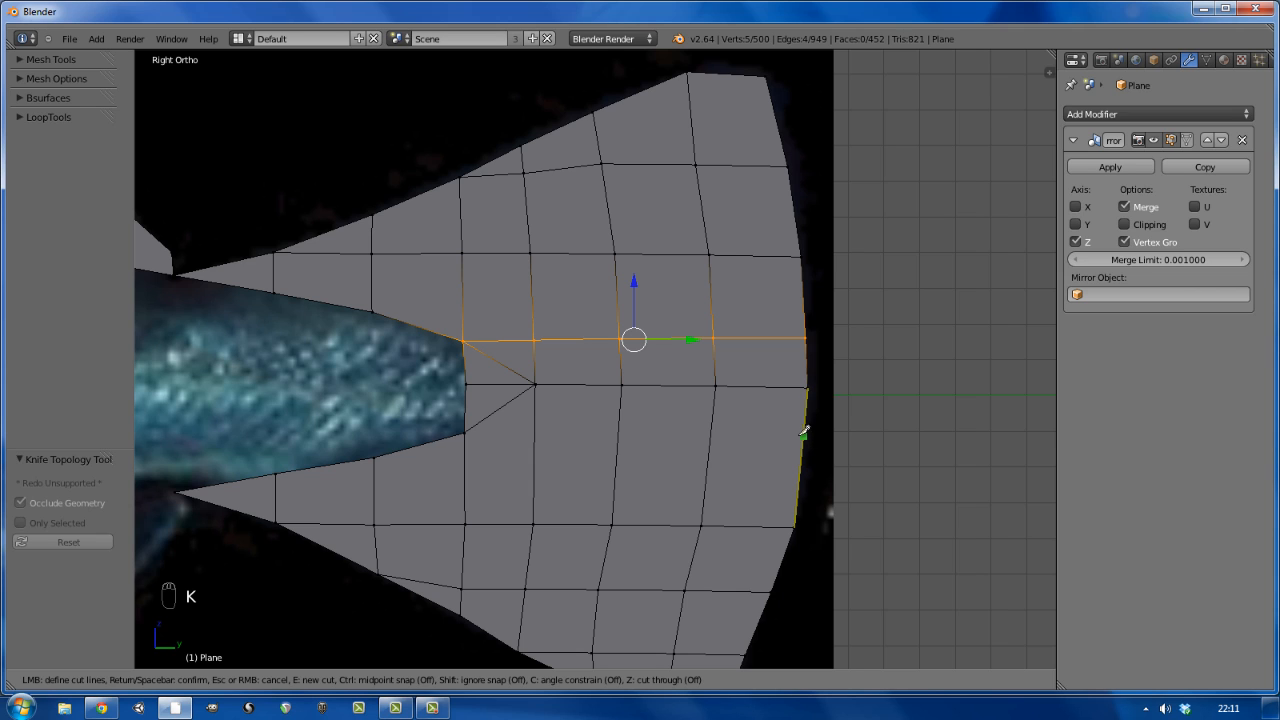
click(804, 432)
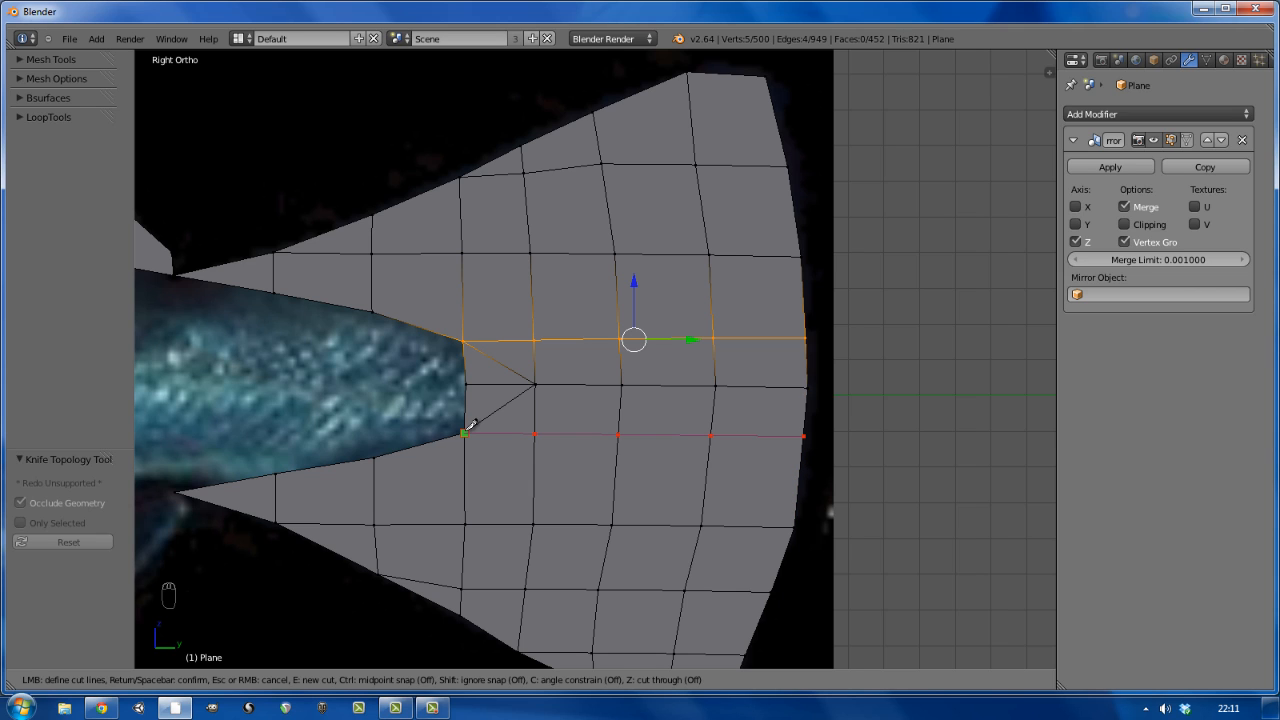
click(466, 430)
key(Return)
- Dissolve the centre-line vertices running from behind the tail end to the tail fin's rear edge
right_click(540, 386)
shift+right_click(620, 384)
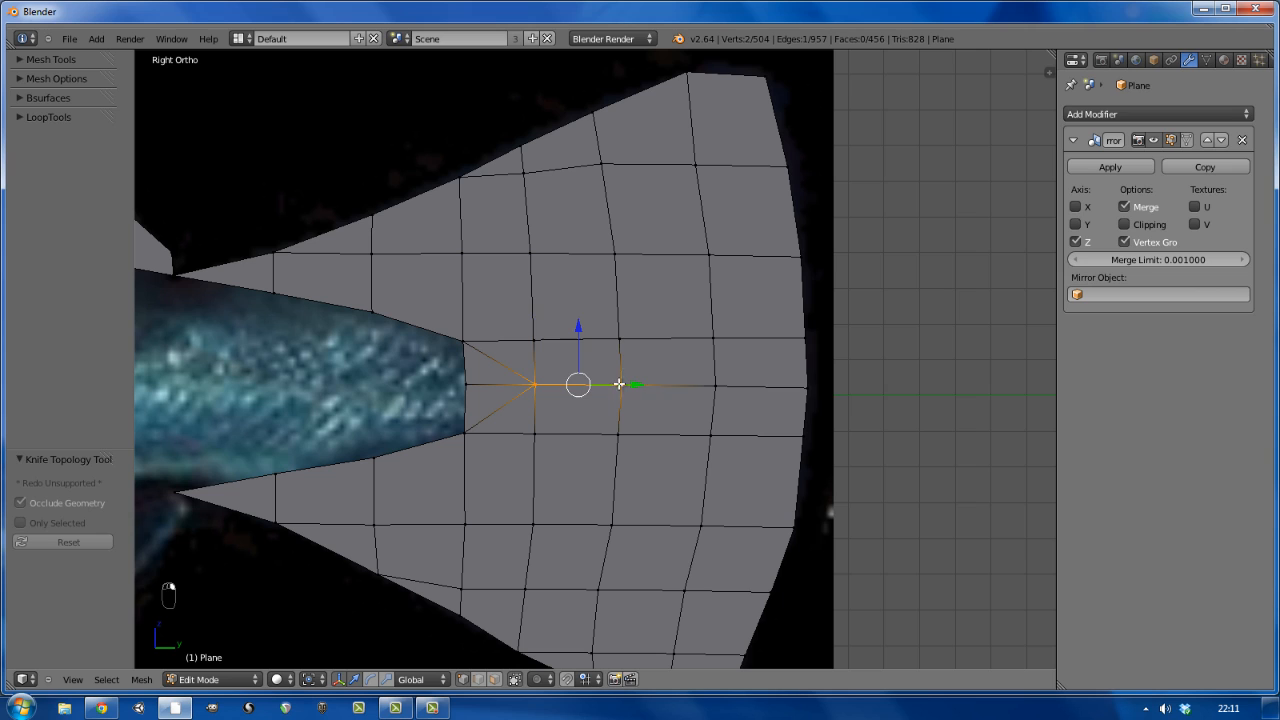
shift+right_click(706, 385)
shift+right_click(810, 386)
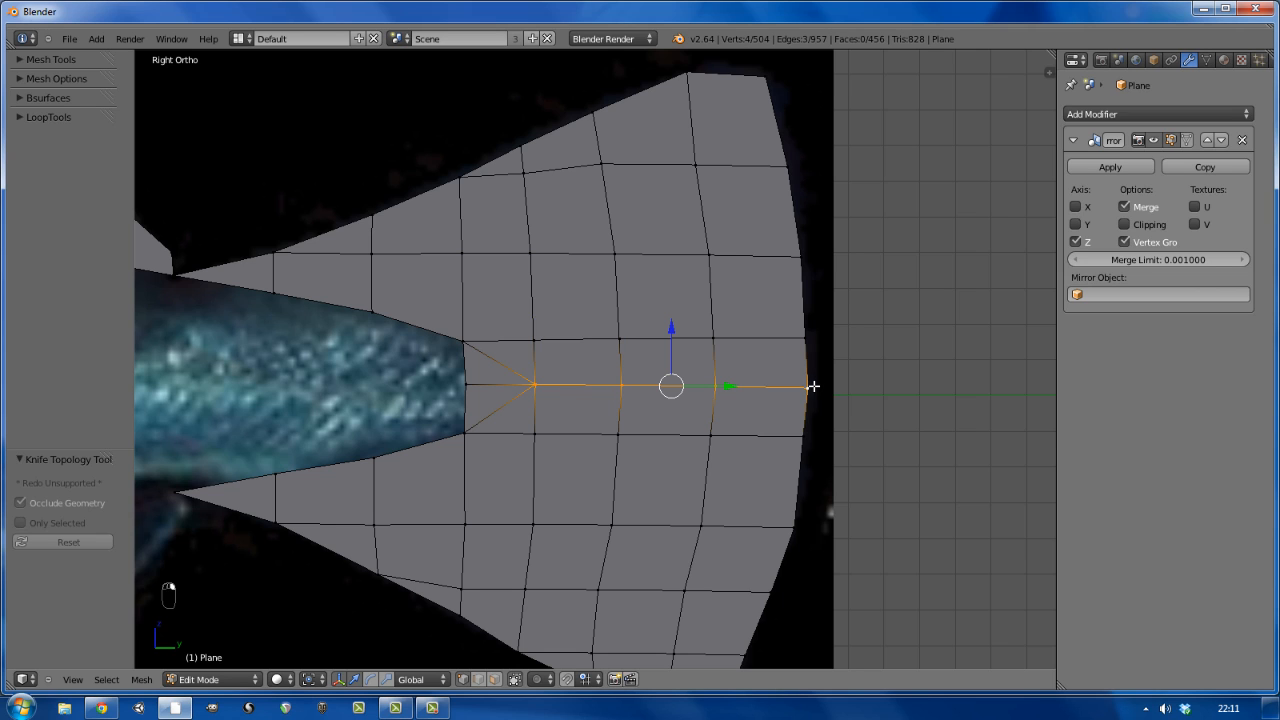
key(k)
key(ctrl+z)
key(x)
click(612, 433)
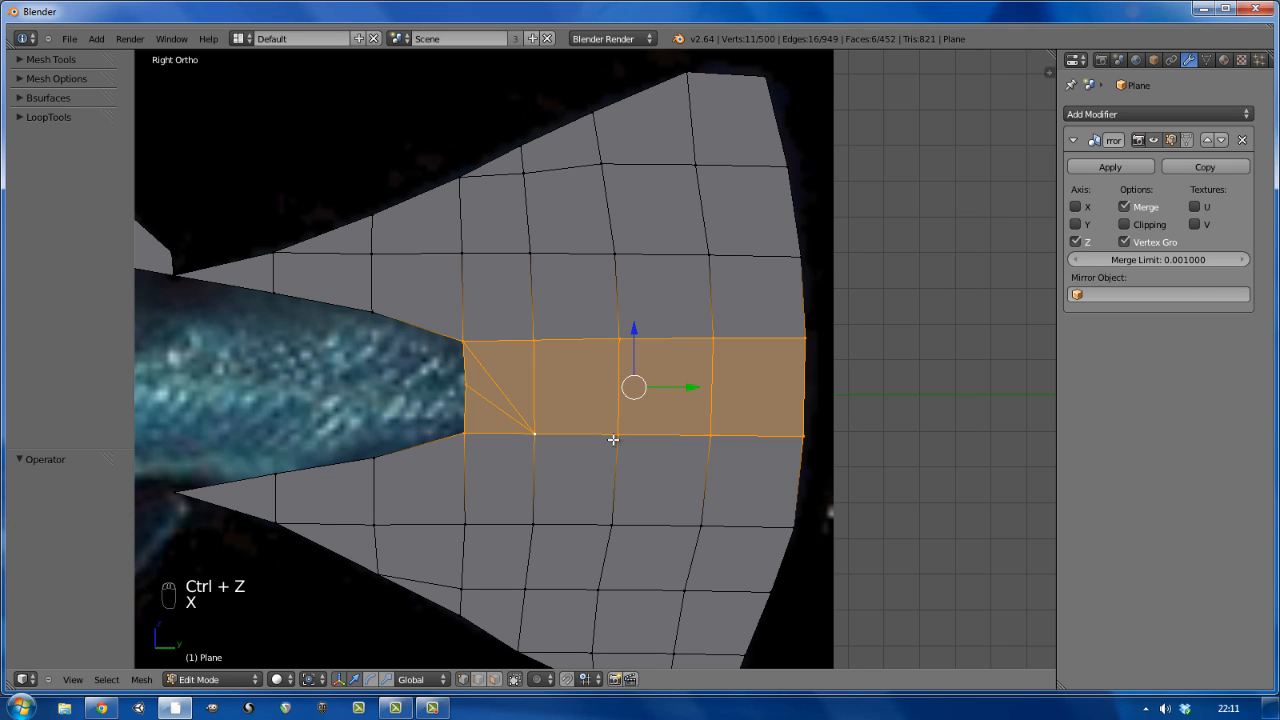
- Dissolve the middle vertex on the tail fin's inner edge at the tail end
key(a)
right_click(533, 434)
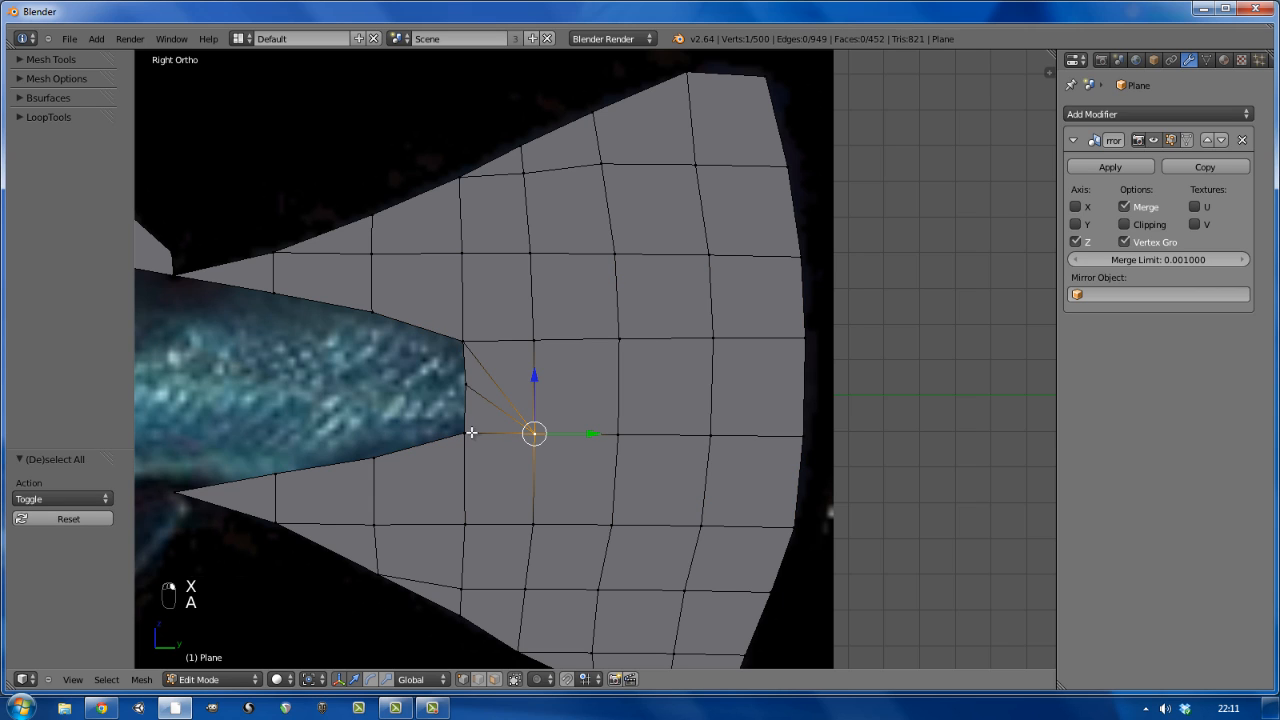
right_click(465, 383)
key(x)
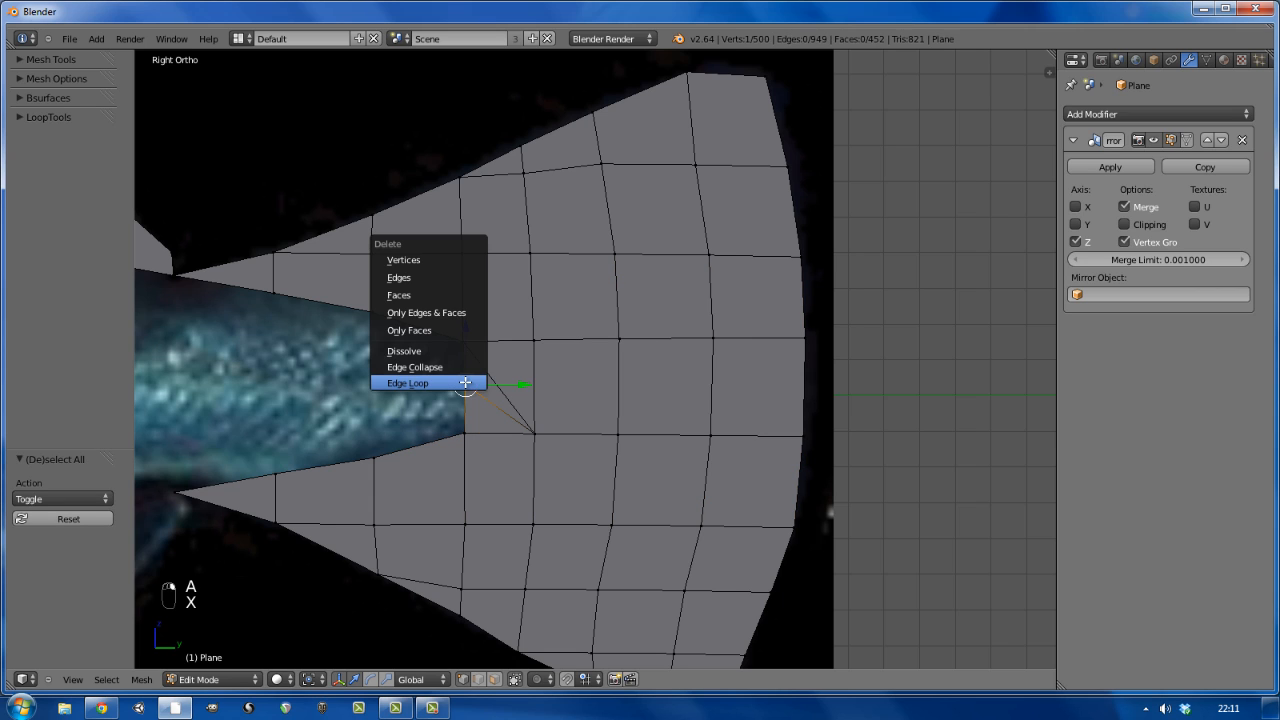
click(478, 349)
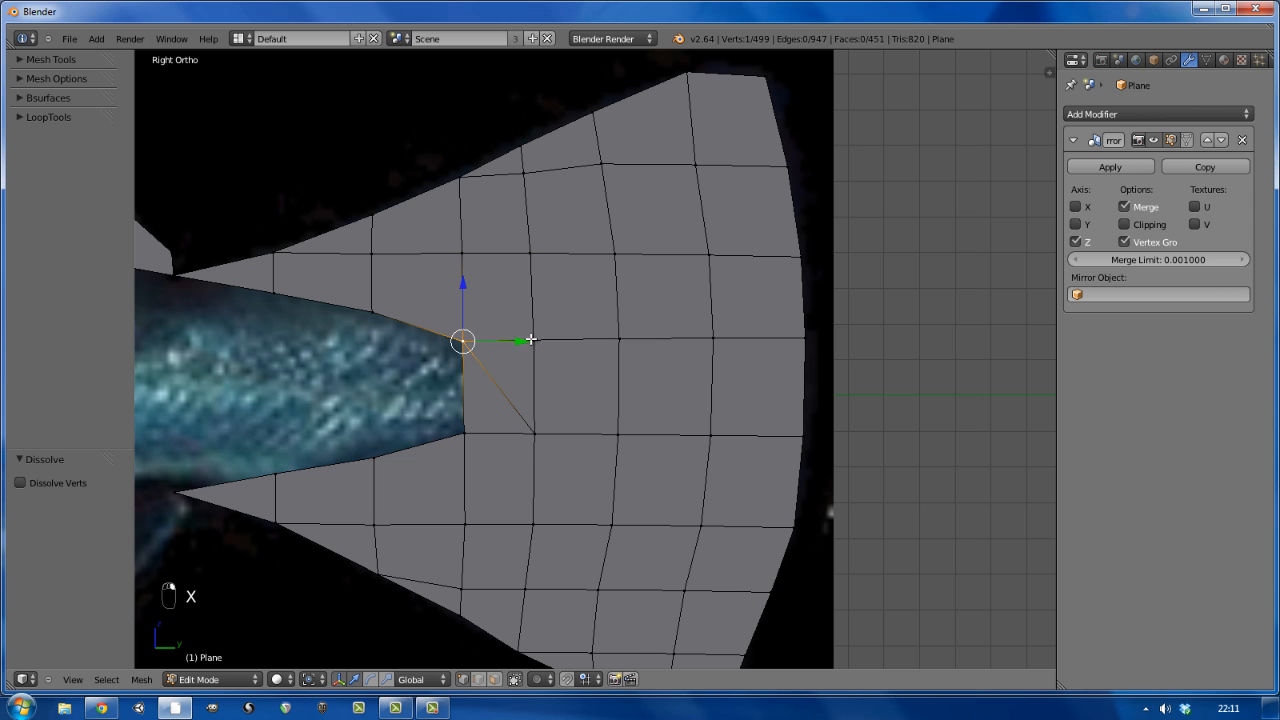
- Merge the two triangles directly behind the tail end into a single quad face
shift+right_click(537, 424)
shift+right_click(476, 425)
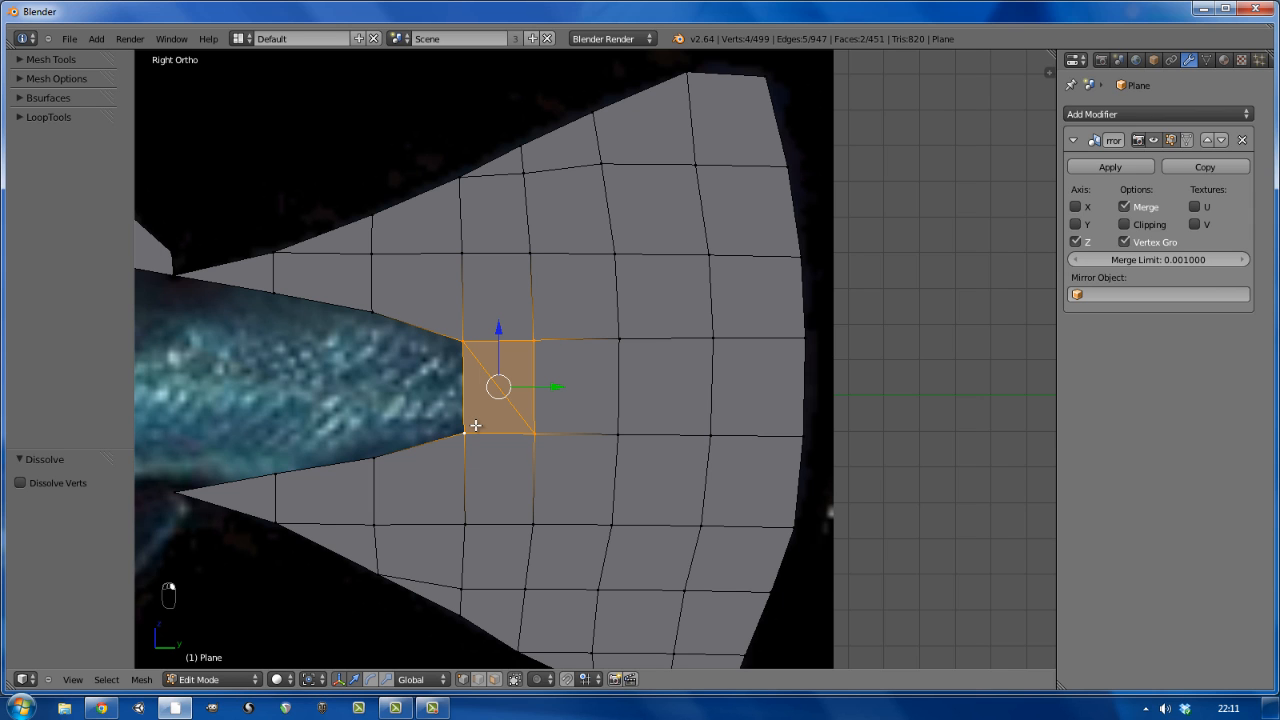
key(a)
scroll(512, 434, down, 2)
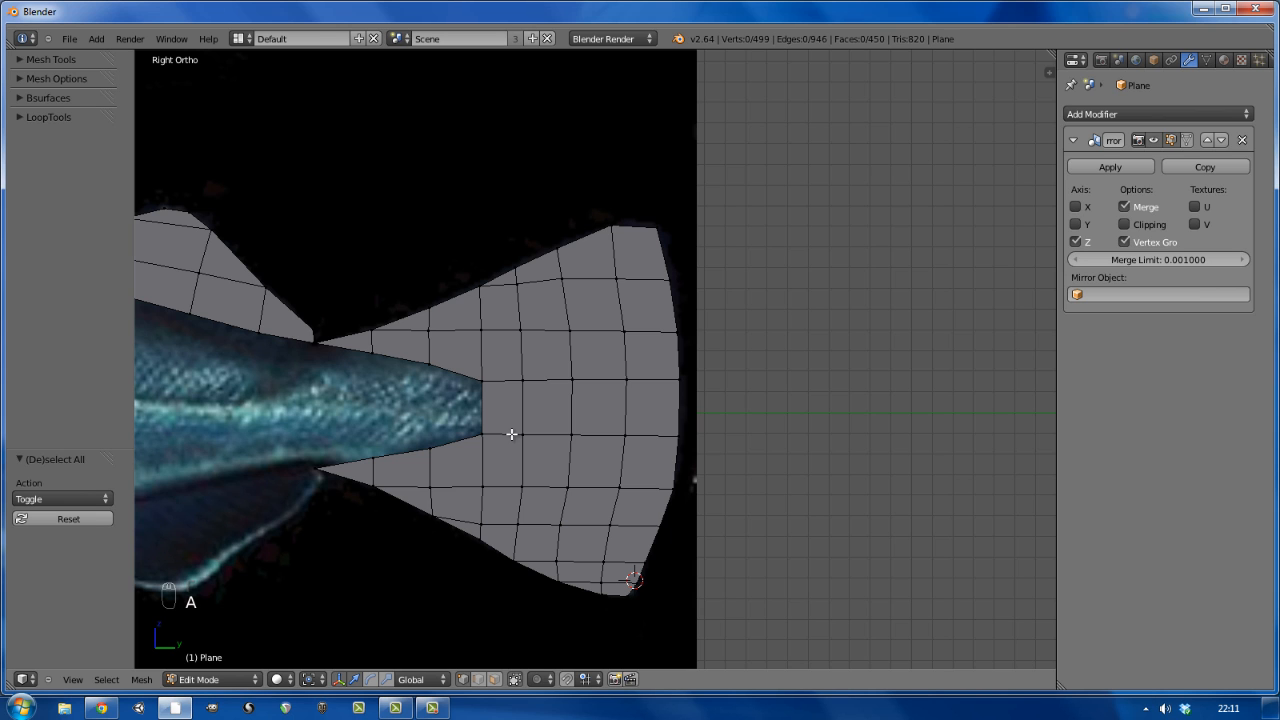
- Reveal the hidden body mesh and clear the selection
scroll(631, 238, up, 2)
key(KP_3)
key(z)
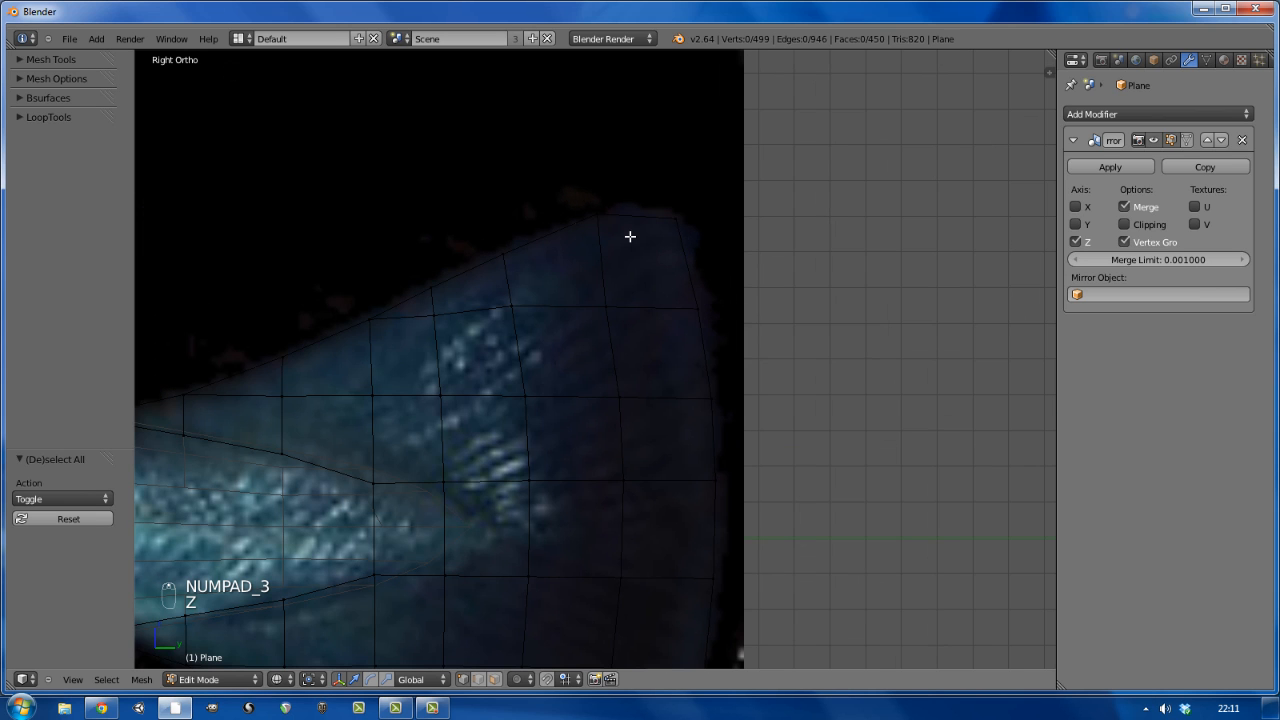
key(z)
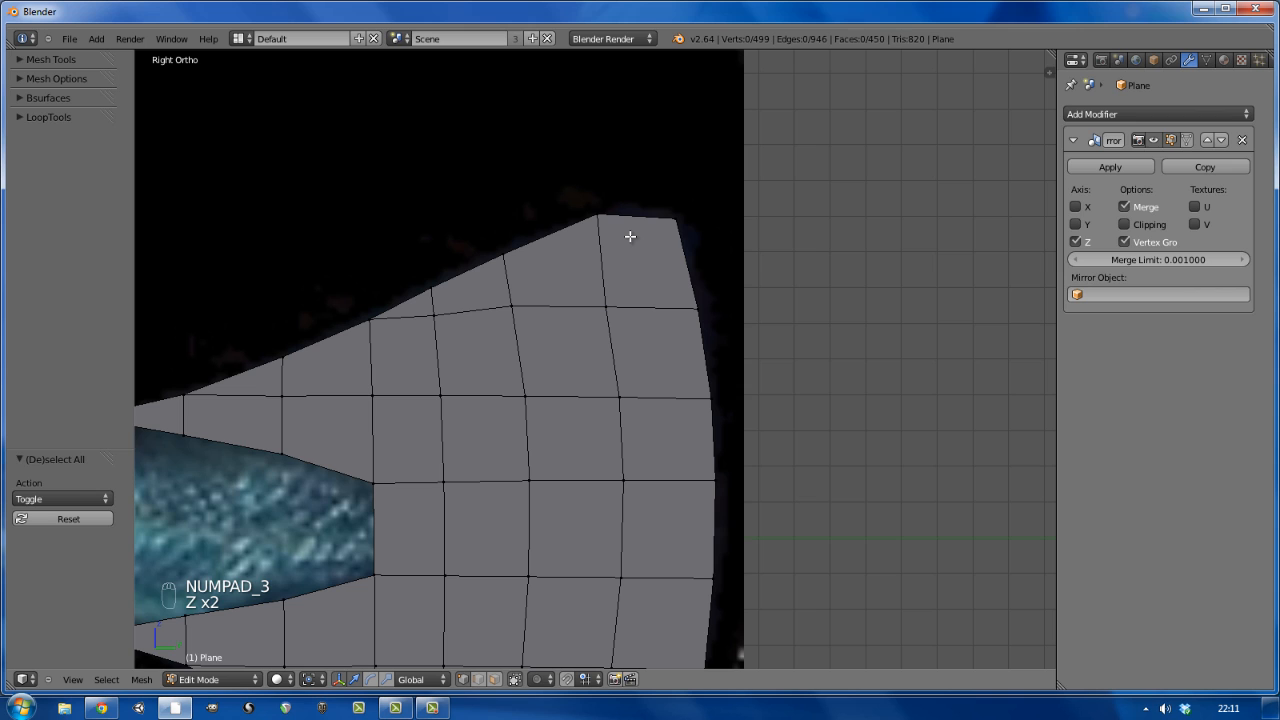
key(alt+h)
key(a)
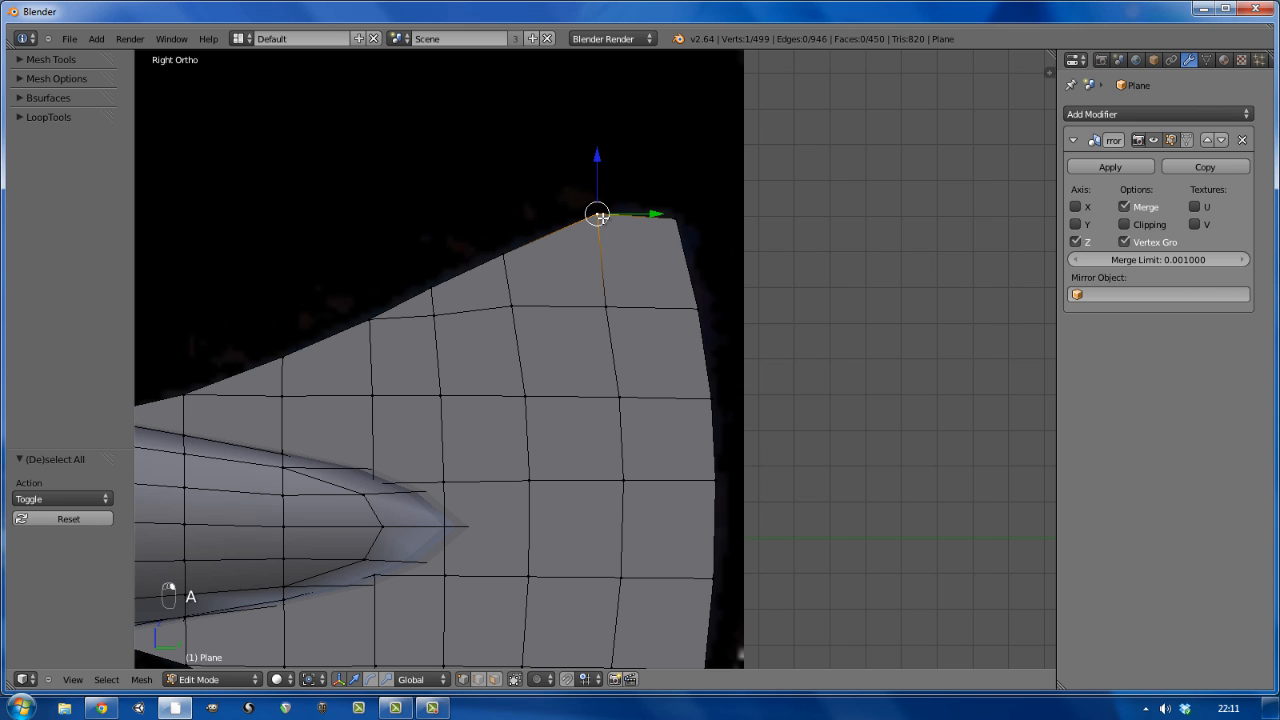
- In wireframe shading, lower the two vertices of the tail fin's upper tip by about 0.05 each
key(z)
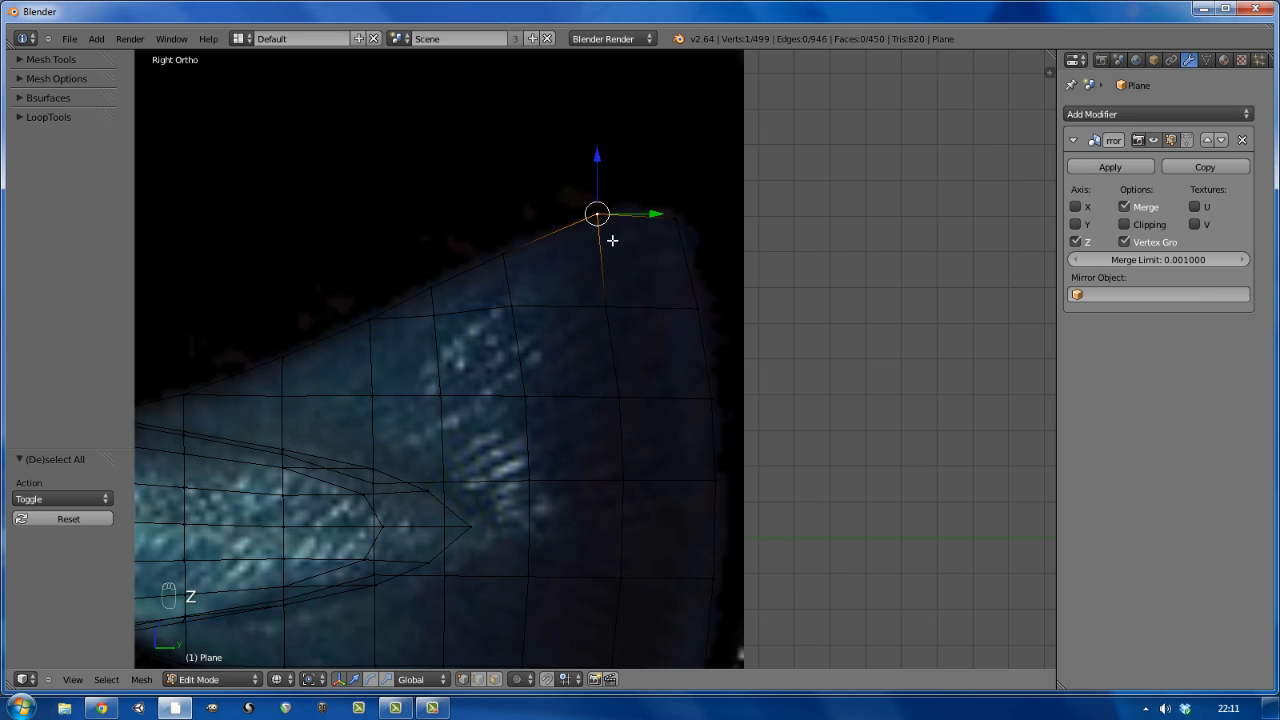
key(g)
click(610, 250)
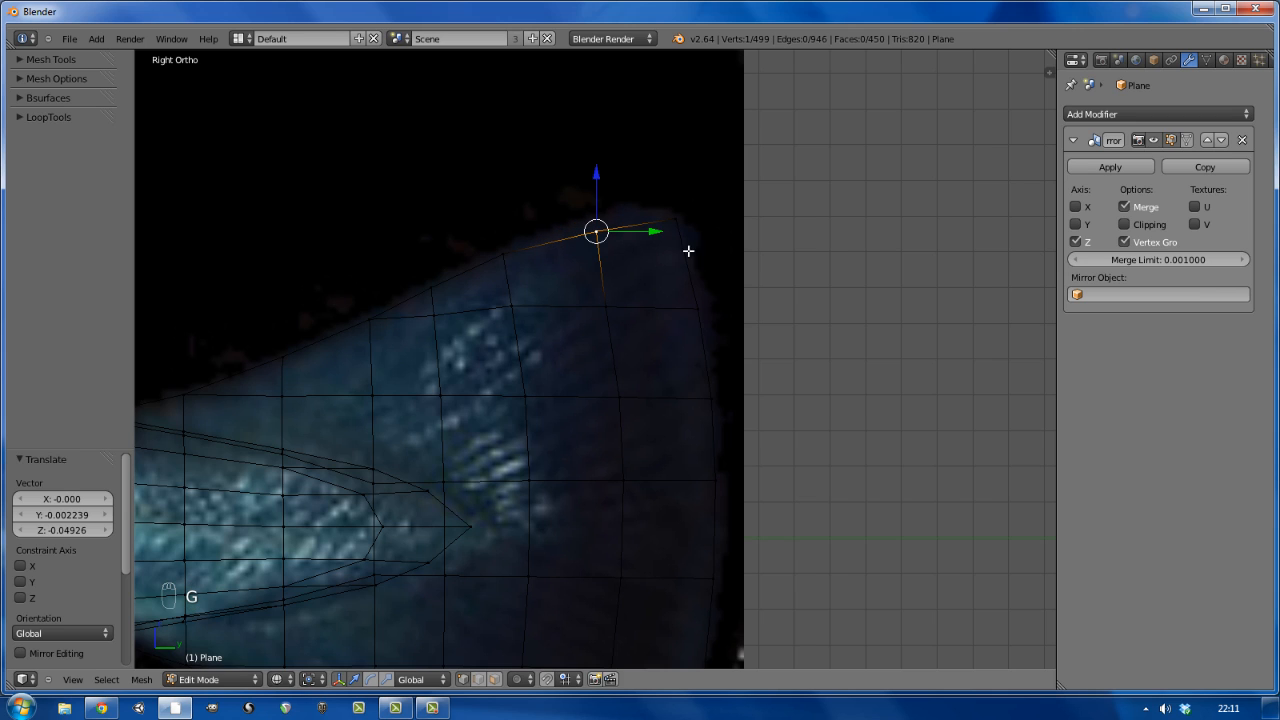
right_click(677, 218)
key(g)
click(686, 244)
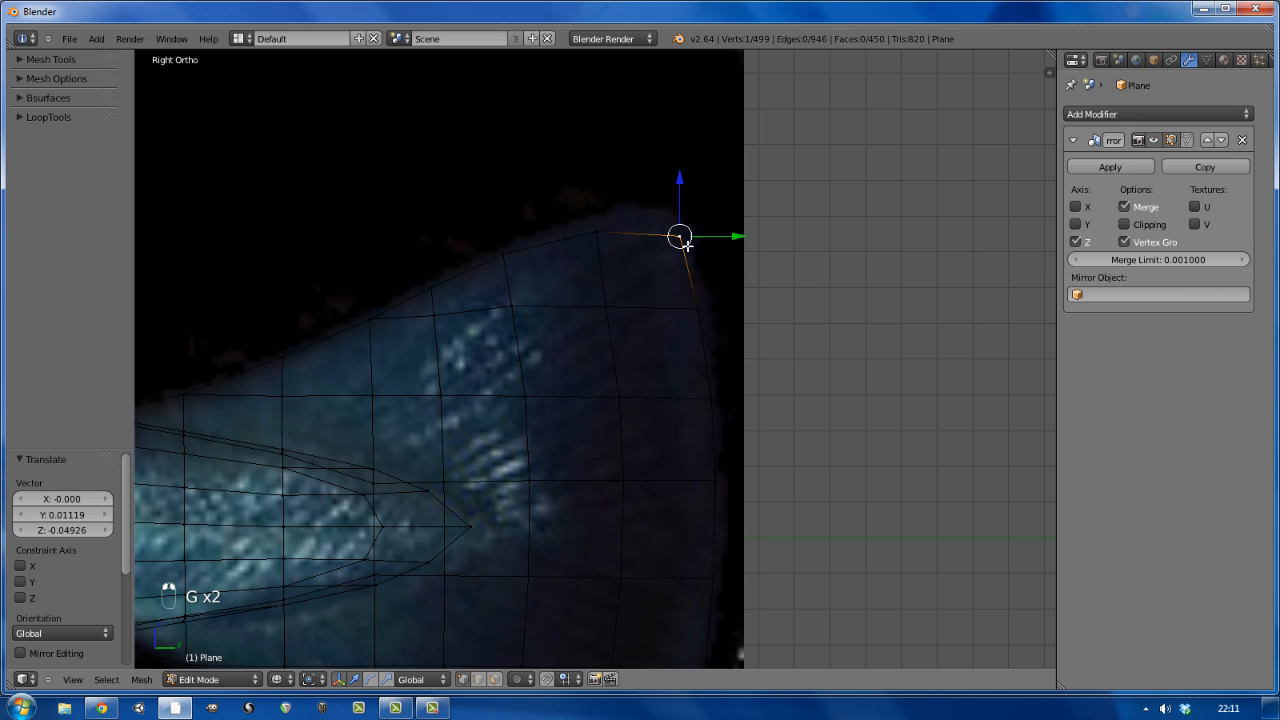
- Extrude the upper tip's edge upward about 0.08, narrow it to about 0.59 scale and fit it to the reference outline
shift+right_click(610, 233)
key(e)
click(636, 294)
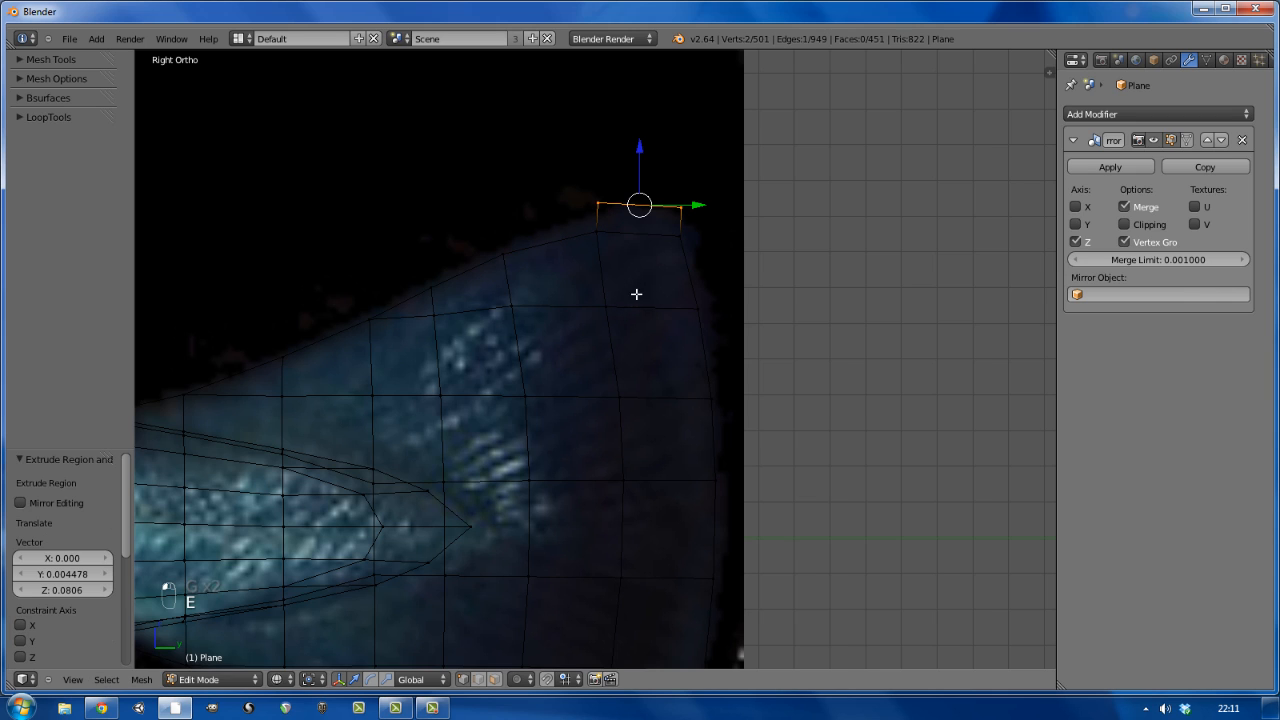
key(s)
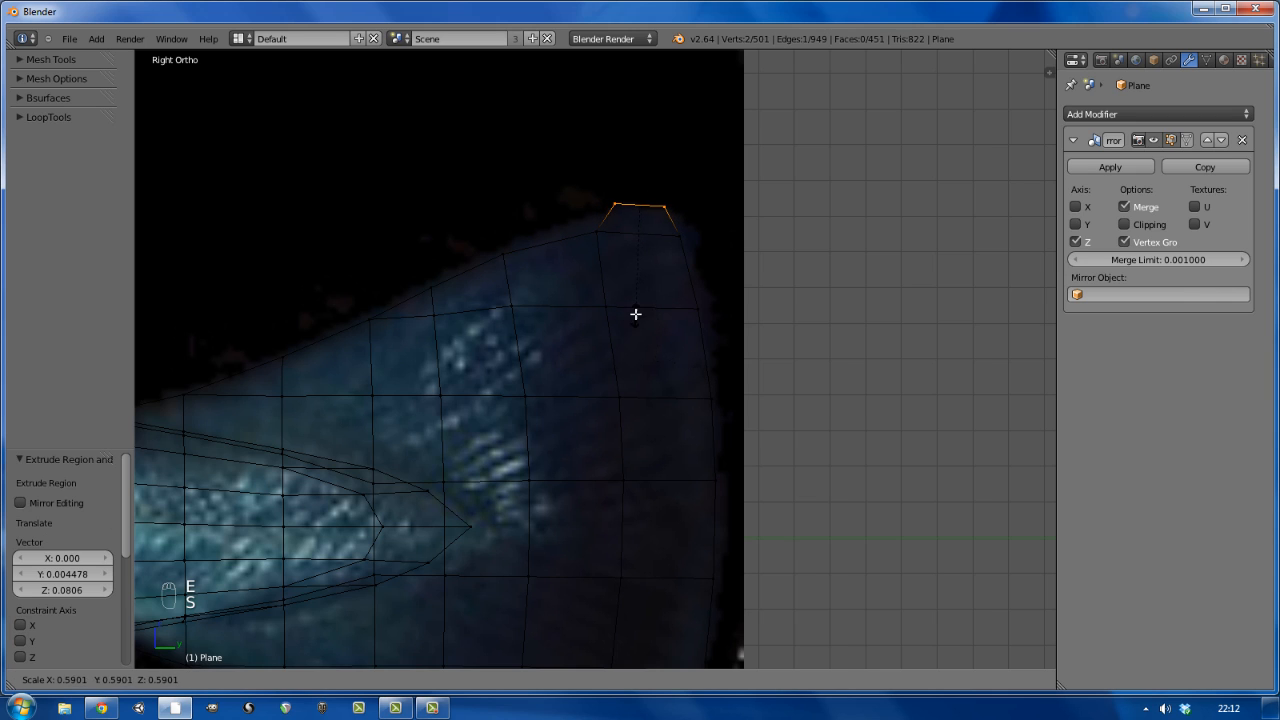
click(635, 313)
drag(638, 160, 638, 168)
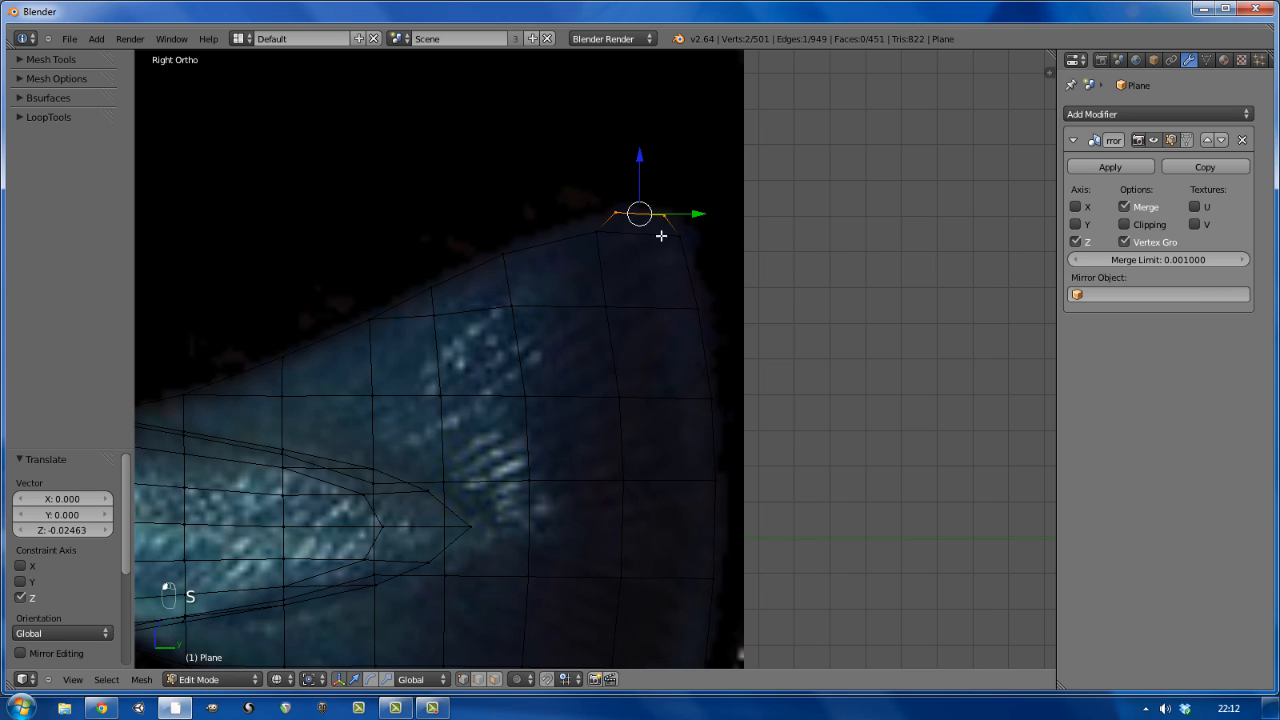
drag(678, 214, 623, 210)
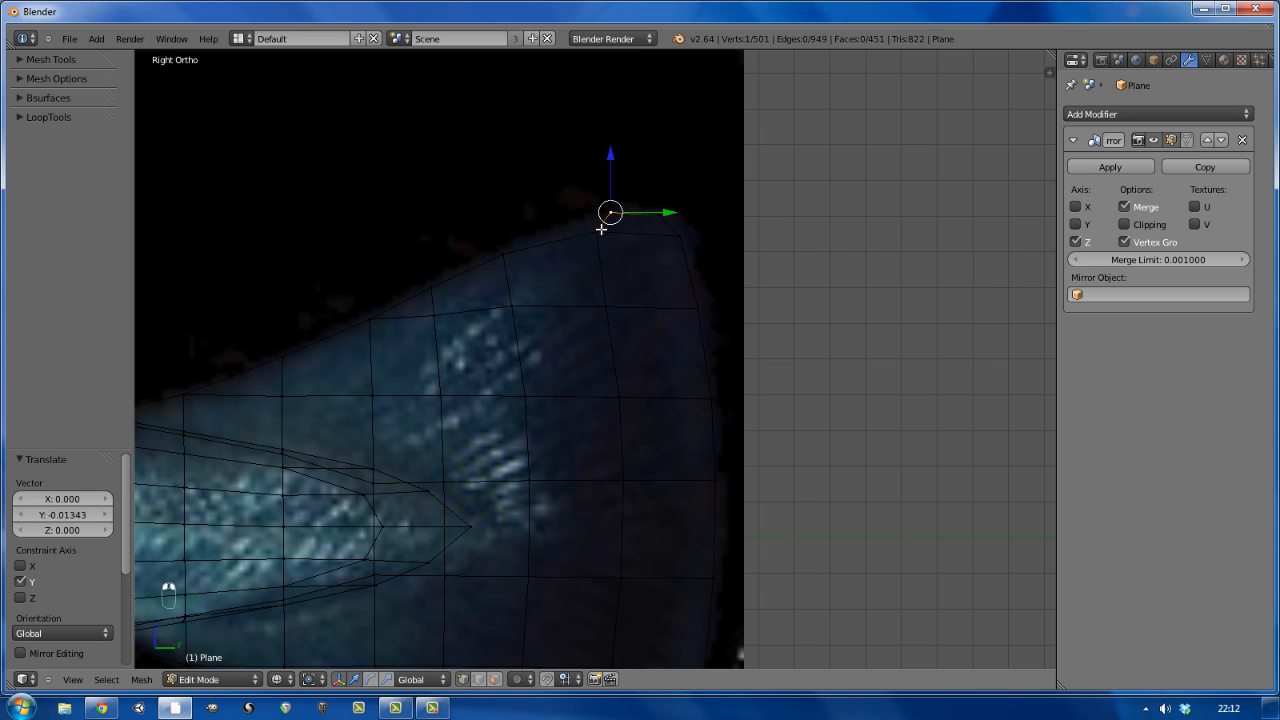
- Shift the two vertices beneath the tip's front corner slightly rearward and fill the triangular gap along the upper edge
right_click(601, 229)
key(g)
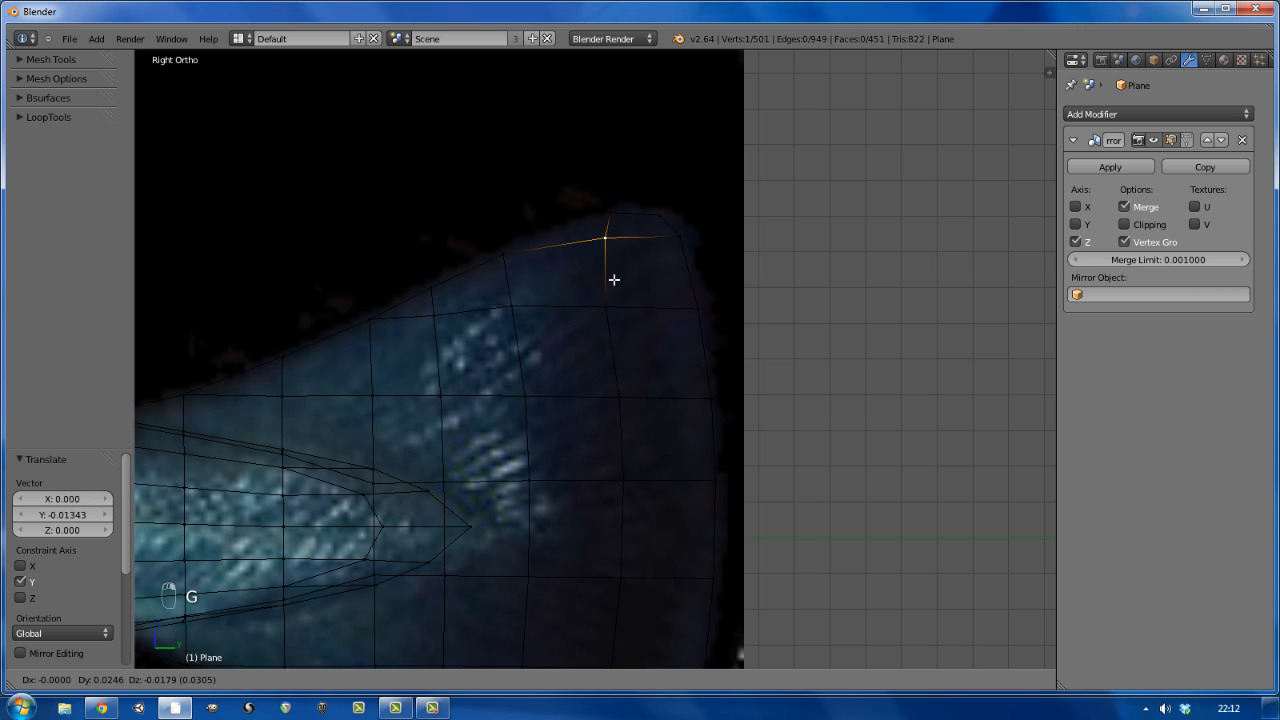
click(614, 281)
right_click(614, 306)
key(g)
click(621, 310)
right_click(606, 224)
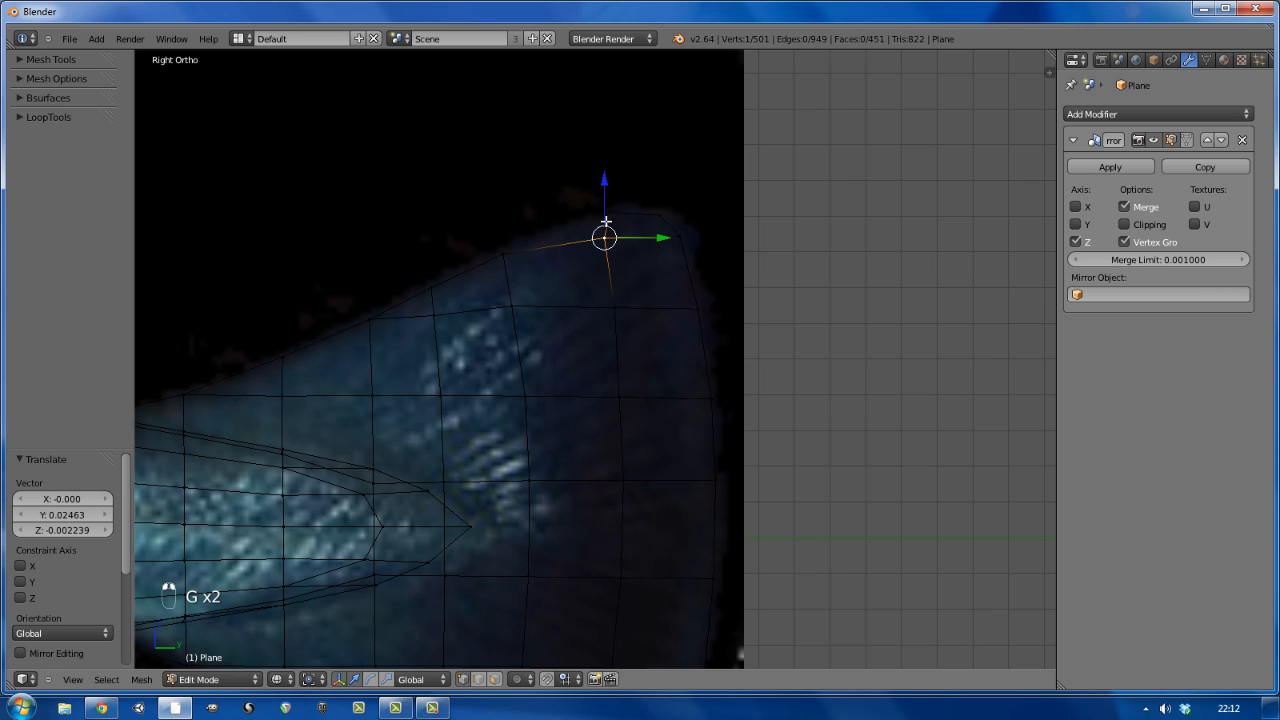
key(f)
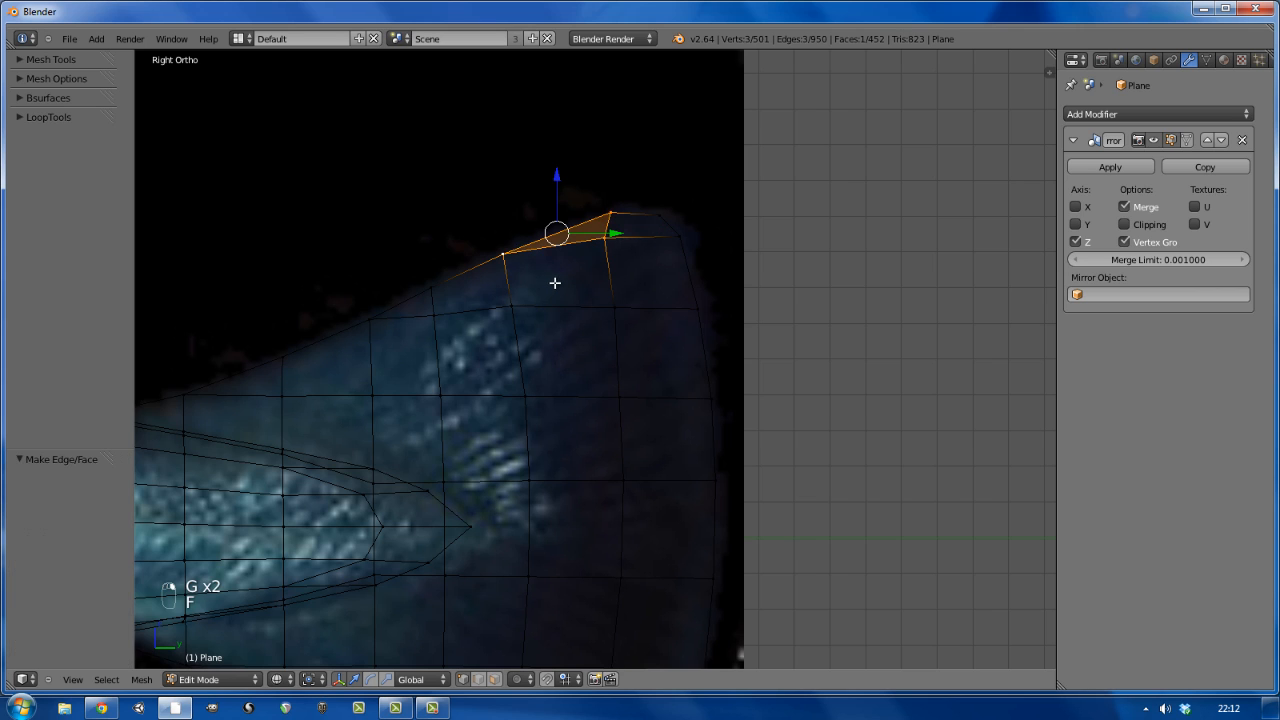
- Move the upper tip's front outline vertex forward along Y and slightly down, and lower the vertex beneath it
right_click(609, 214)
key(g)
key(y)
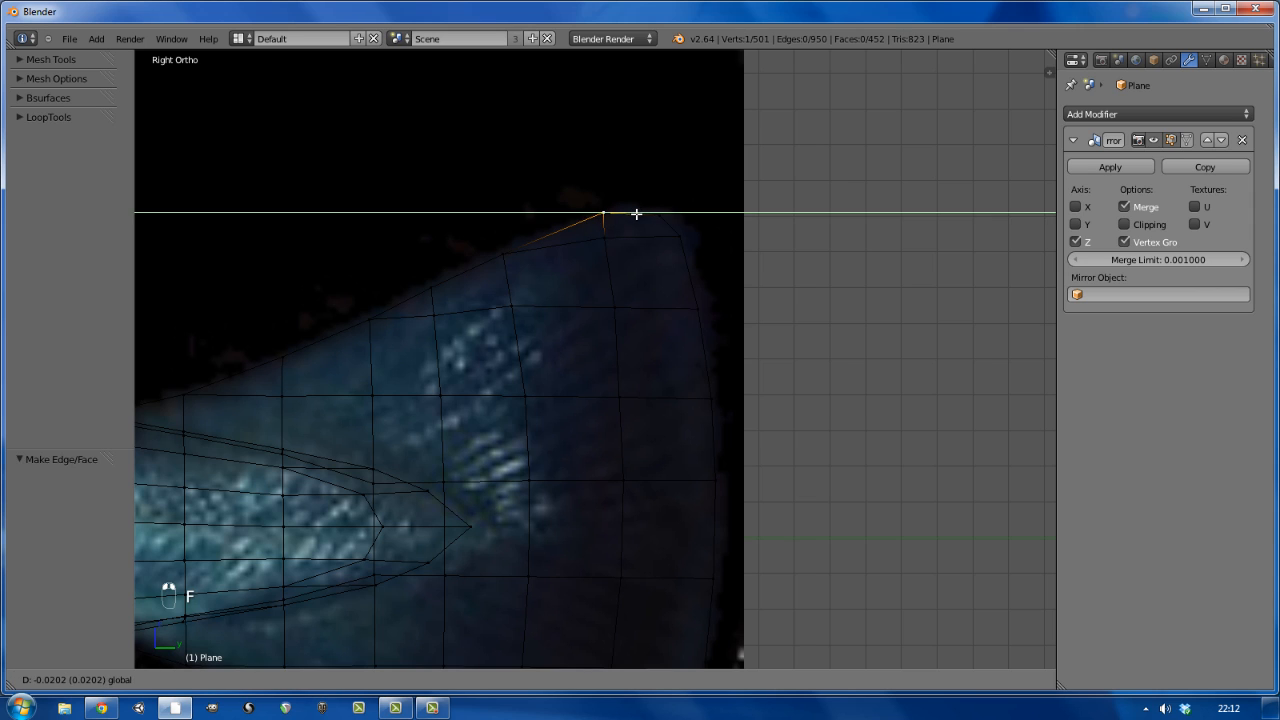
click(630, 206)
drag(600, 173, 612, 201)
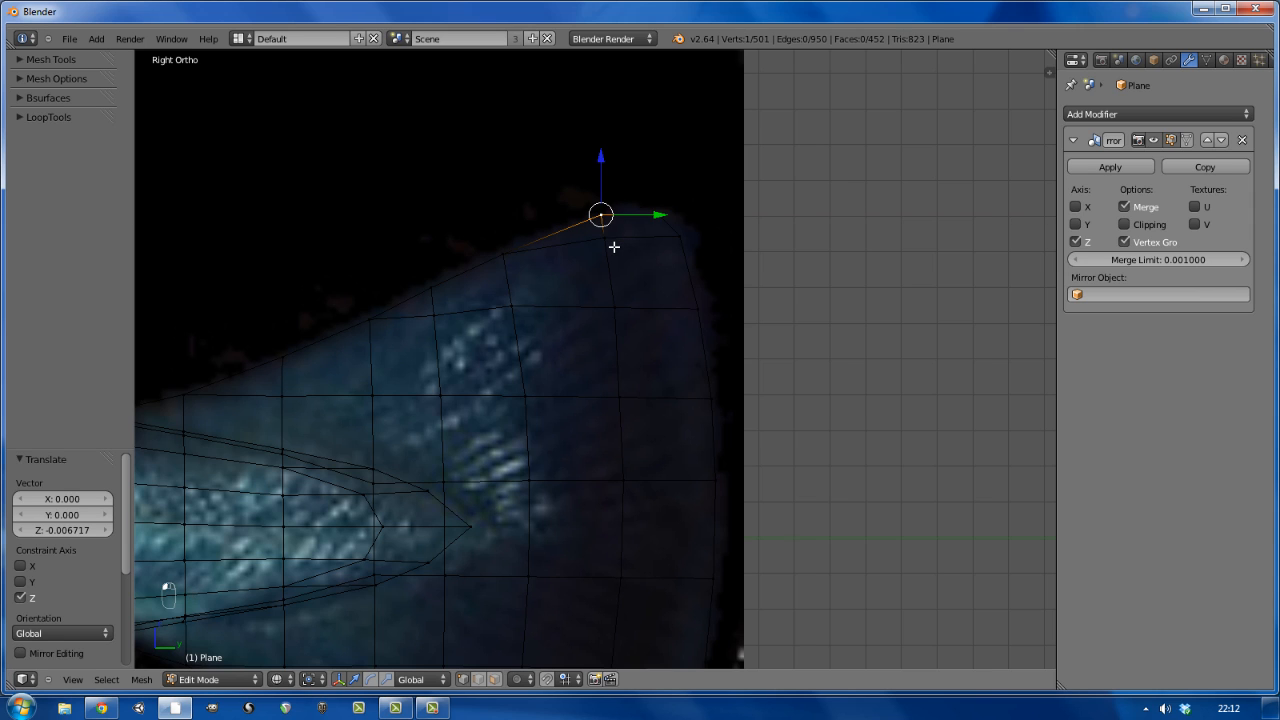
right_click(611, 248)
key(g)
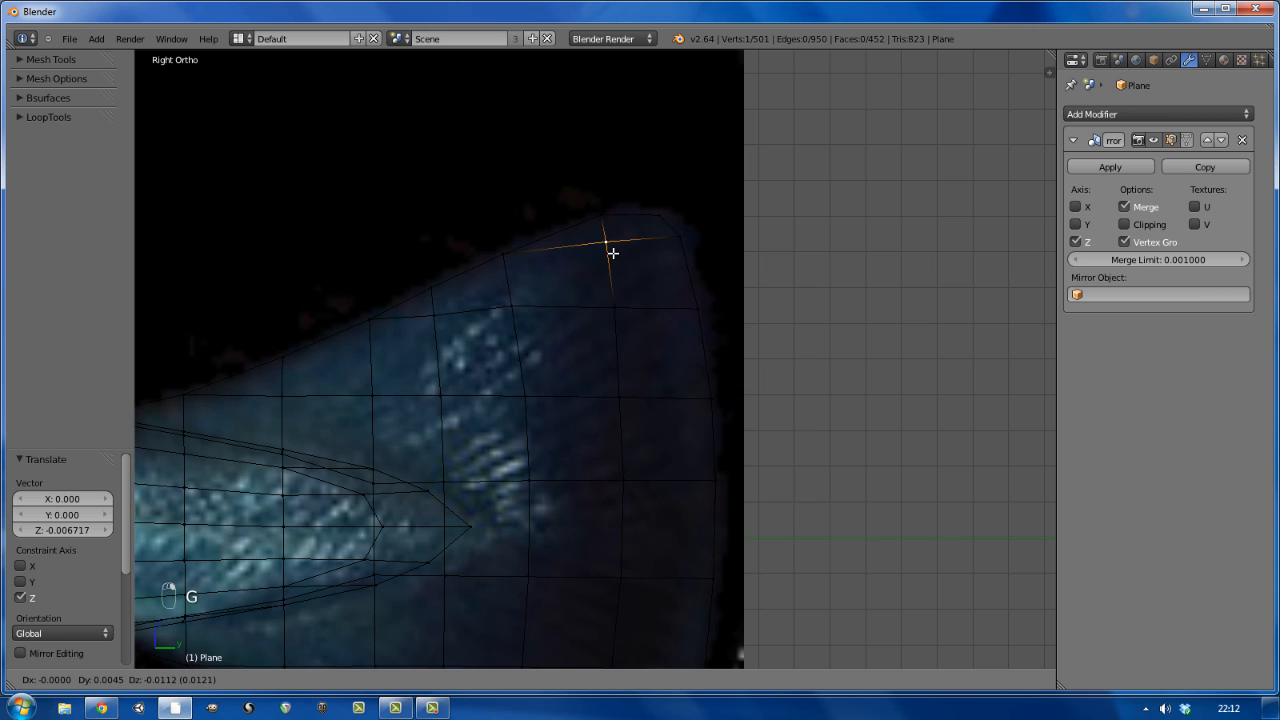
click(612, 253)
- Switch to solid shading in Object Mode and check the tail fin's silhouette against the reference
key(a)
key(z)
scroll(616, 256, down, 3)
key(Tab)
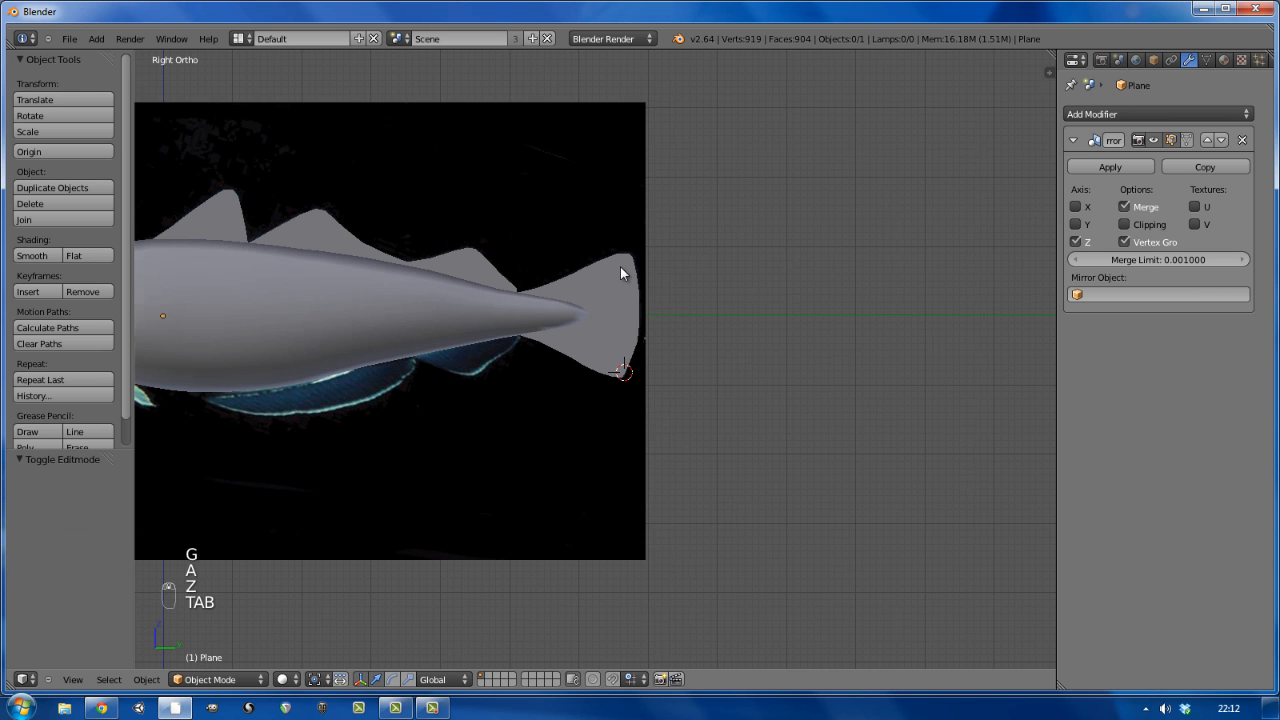
key(a)
key(a)
key(a)
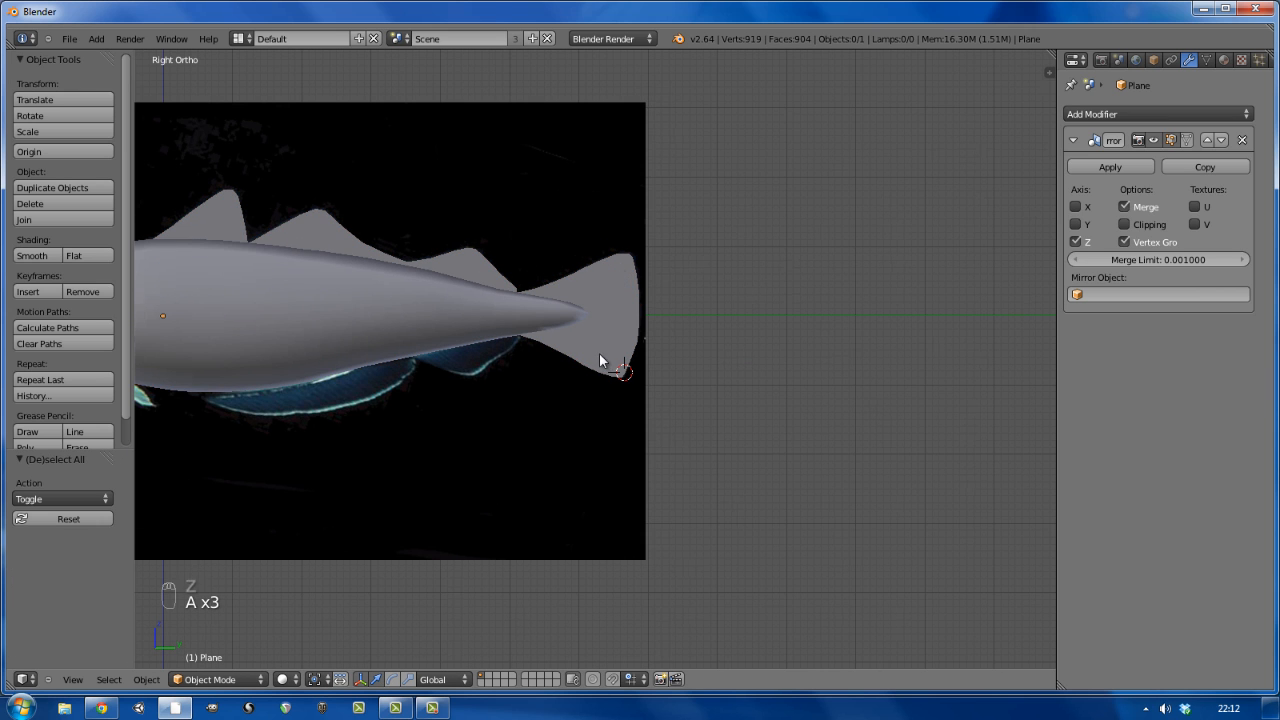
- In Edit Mode, adjust the front outline vertices along the tail fin's lower edge and raise the neighbouring inner vertex about 0.02
key(Tab)
scroll(580, 391, up, 5)
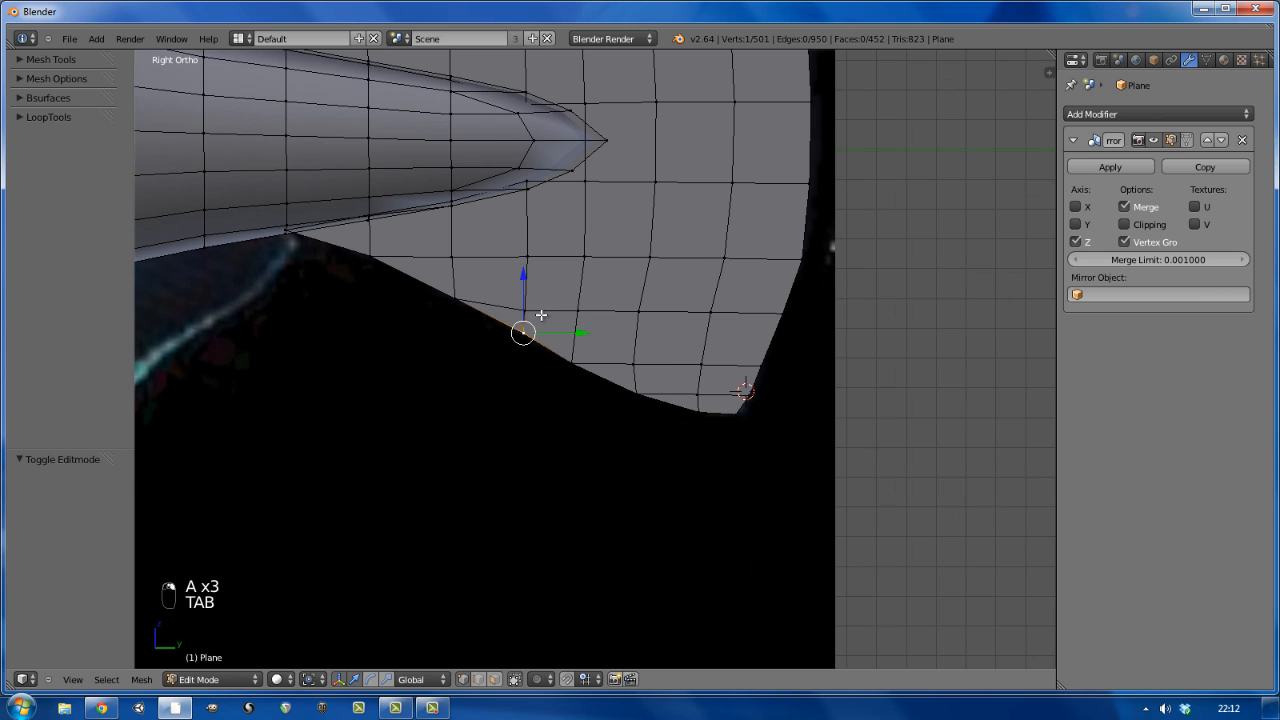
click(527, 288)
drag(525, 290, 524, 286)
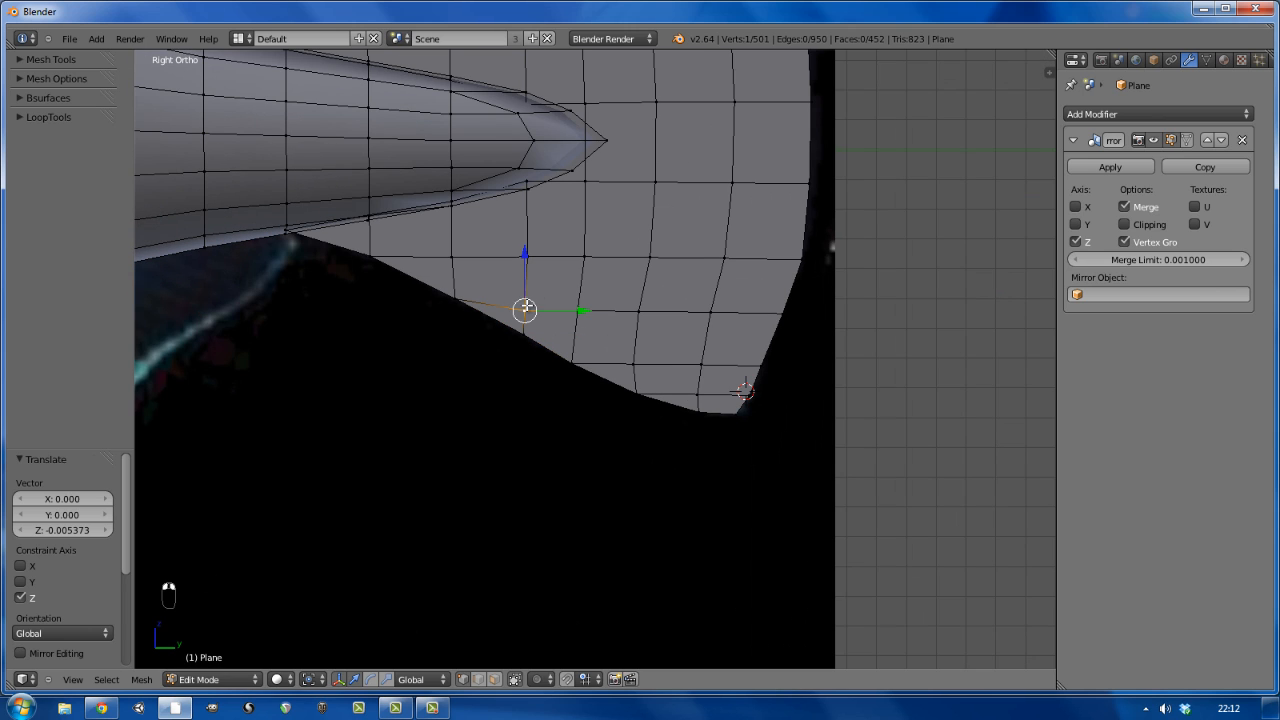
click(523, 283)
click(521, 278)
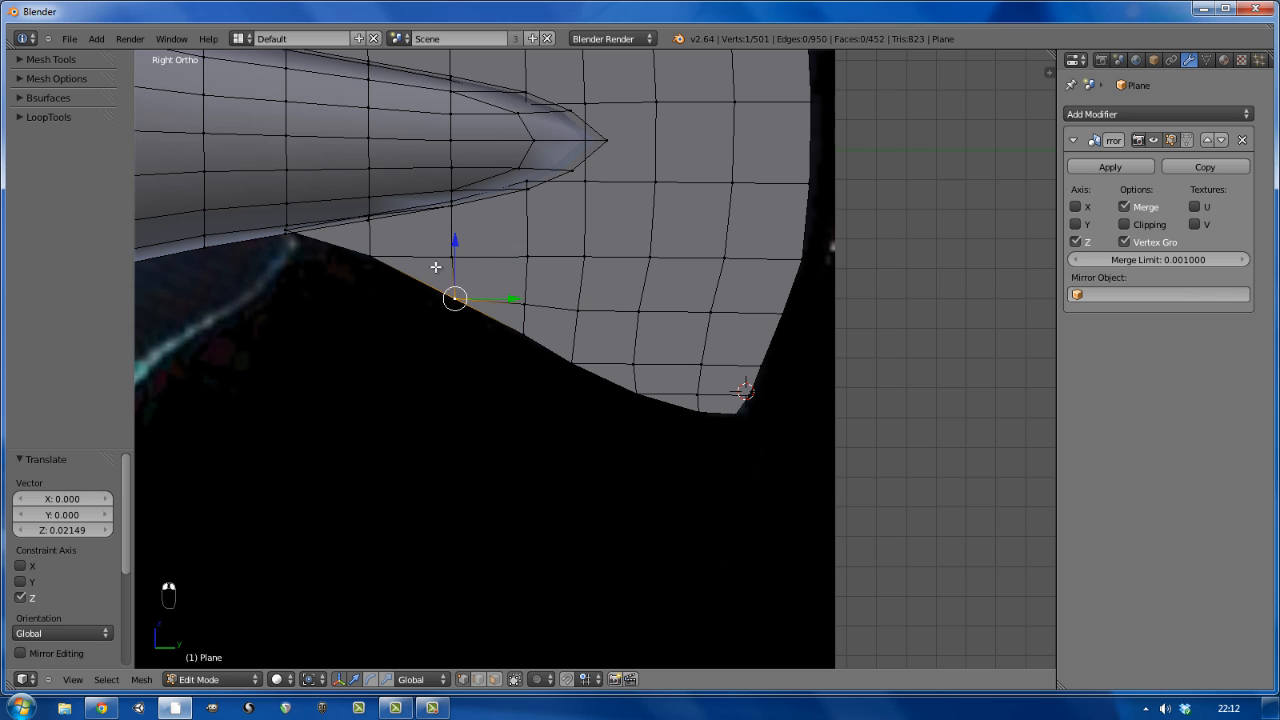
drag(455, 246, 523, 278)
key(a)
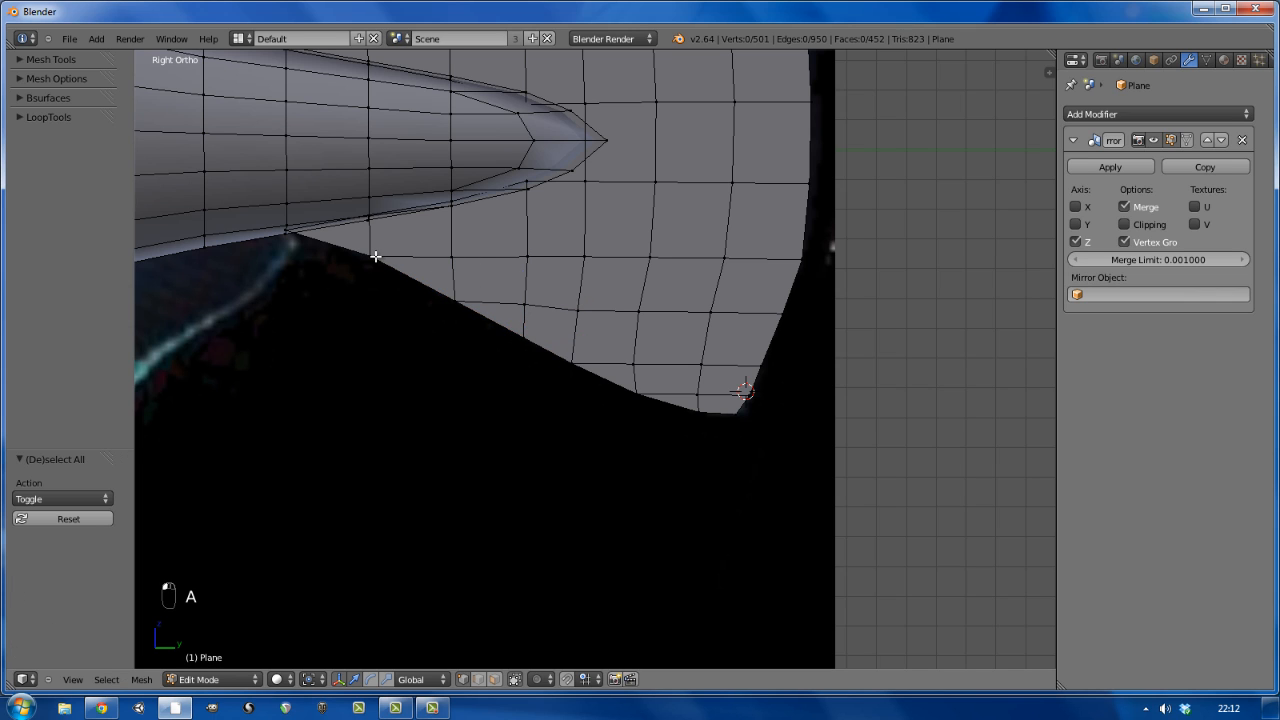
key(a)
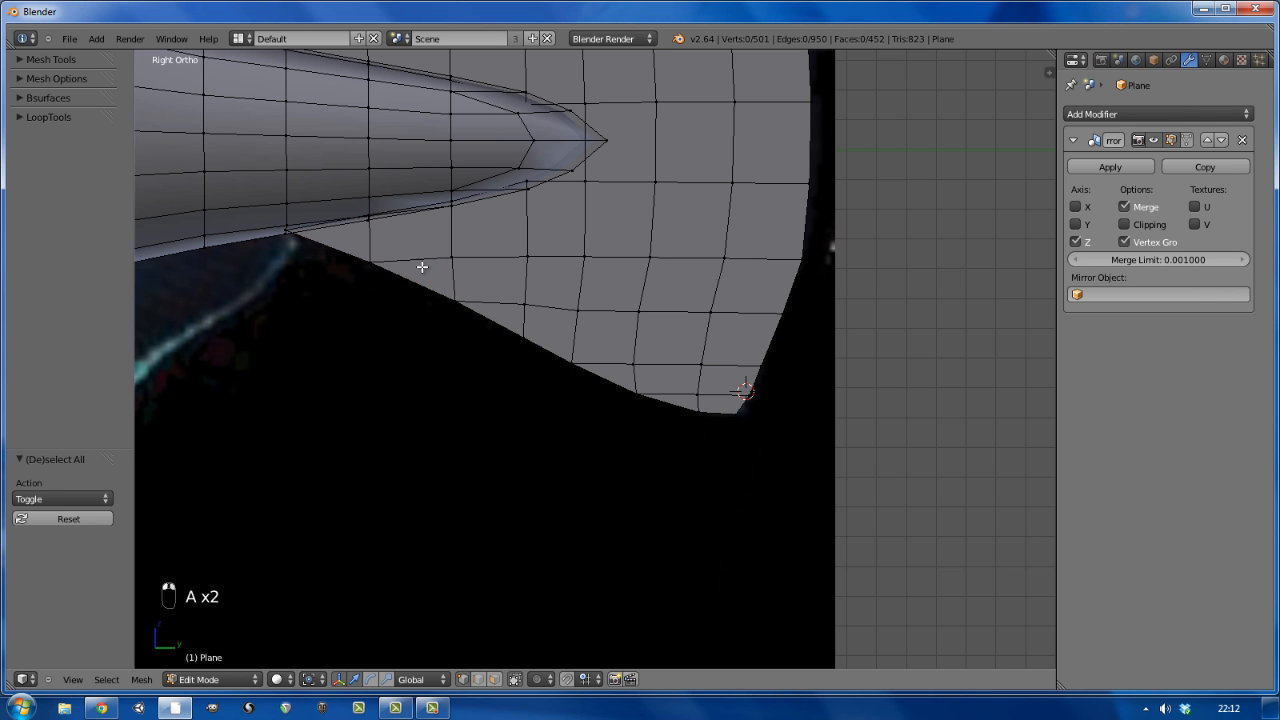
- Return to Object Mode and examine the whole fish, ending in the right side view
key(Tab)
scroll(472, 278, down, 3)
scroll(468, 276, down, 4)
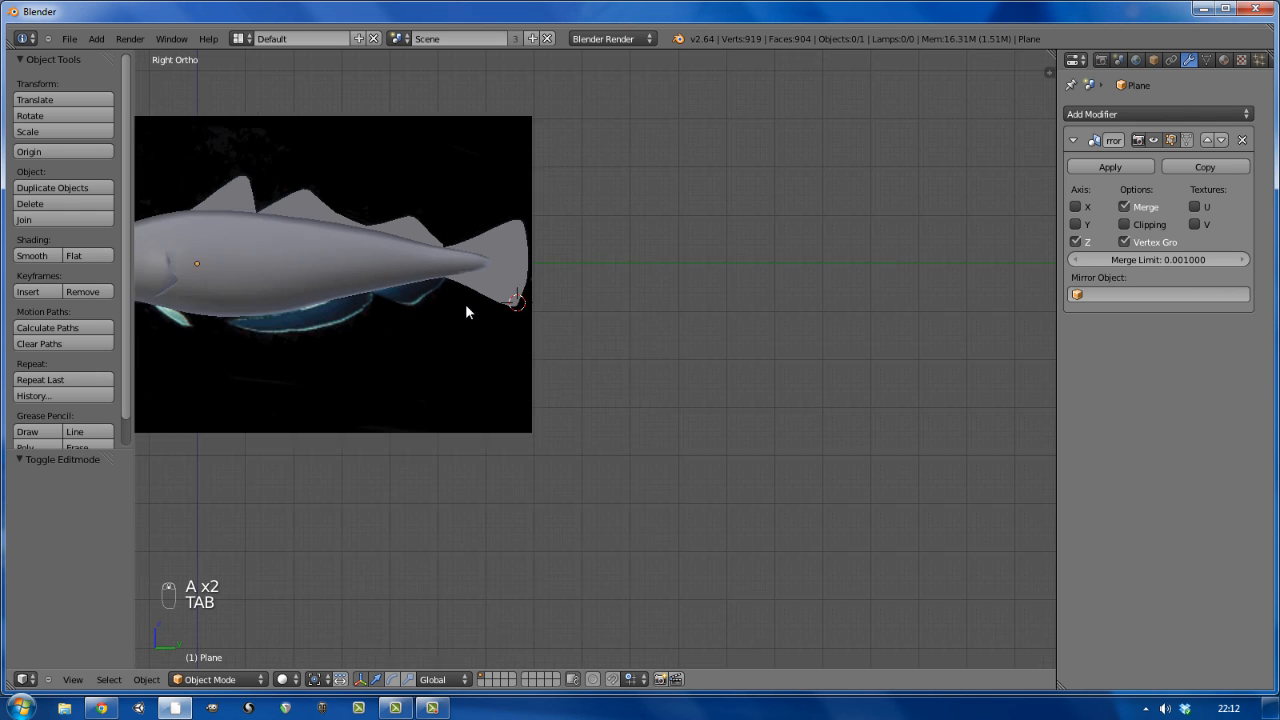
middle_drag(410, 284, 487, 305)
key(KP_3)
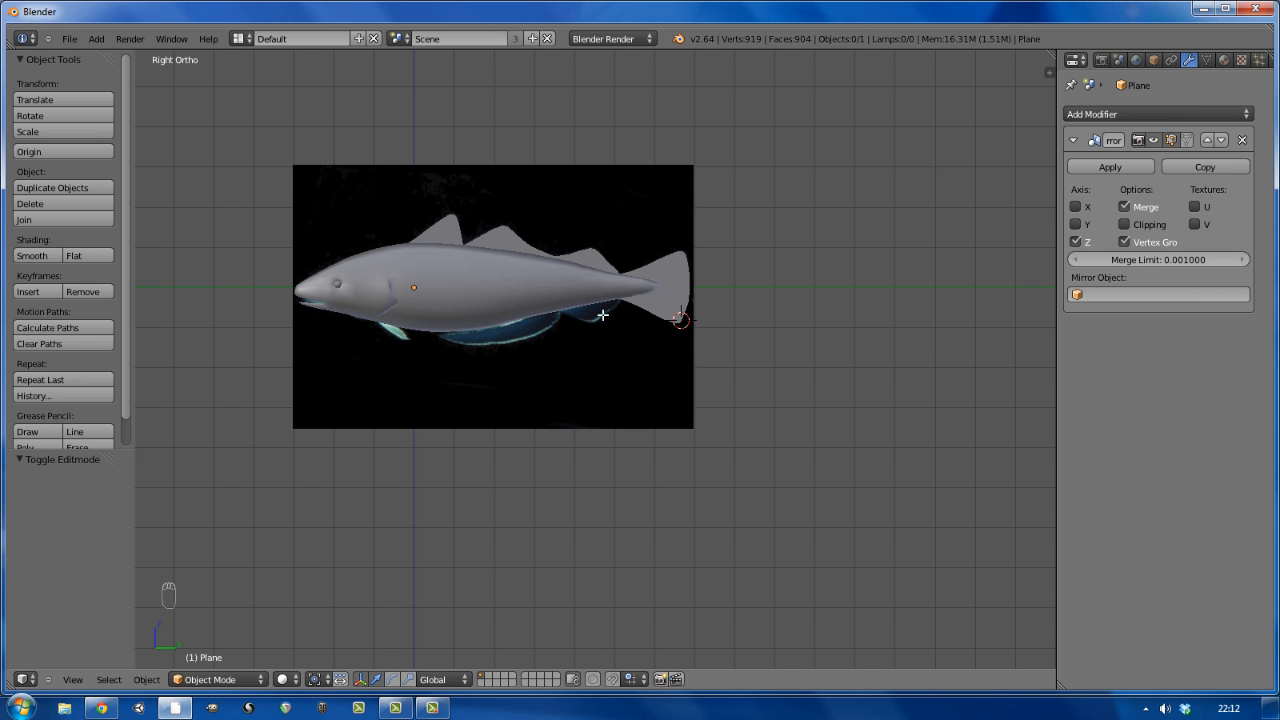
- In wireframe Edit Mode, extrude the vertex at the tail fin's lower front corner forward twice along the belly, about 0.28 and 0.33
key(Tab)
scroll(548, 332, up, 8)
key(z)
scroll(640, 255, up, 3)
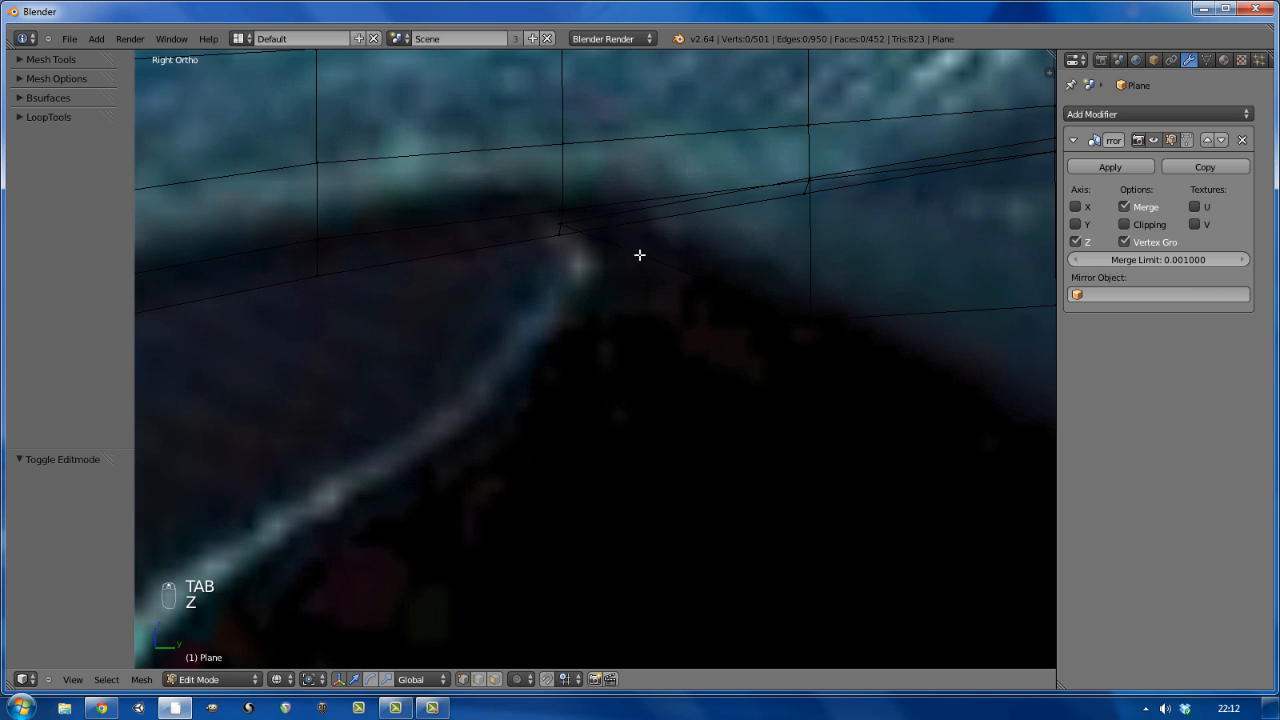
scroll(608, 275, down, 4)
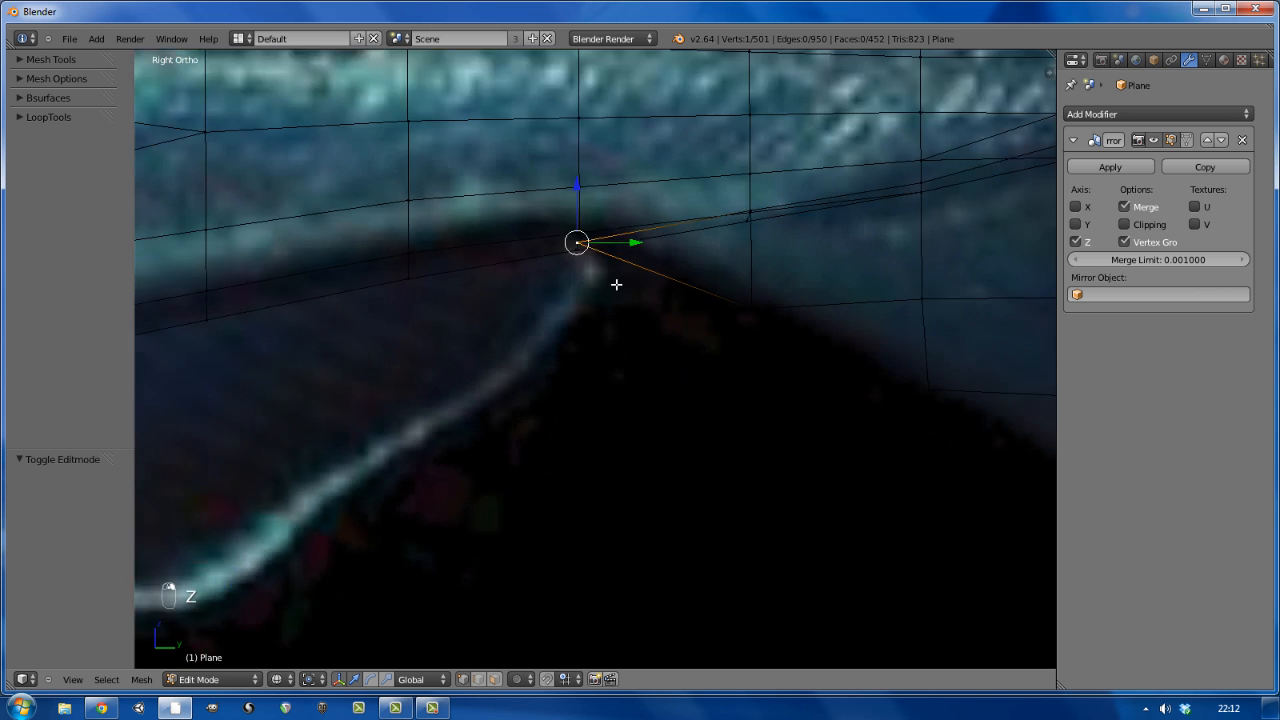
scroll(610, 281, up, 1)
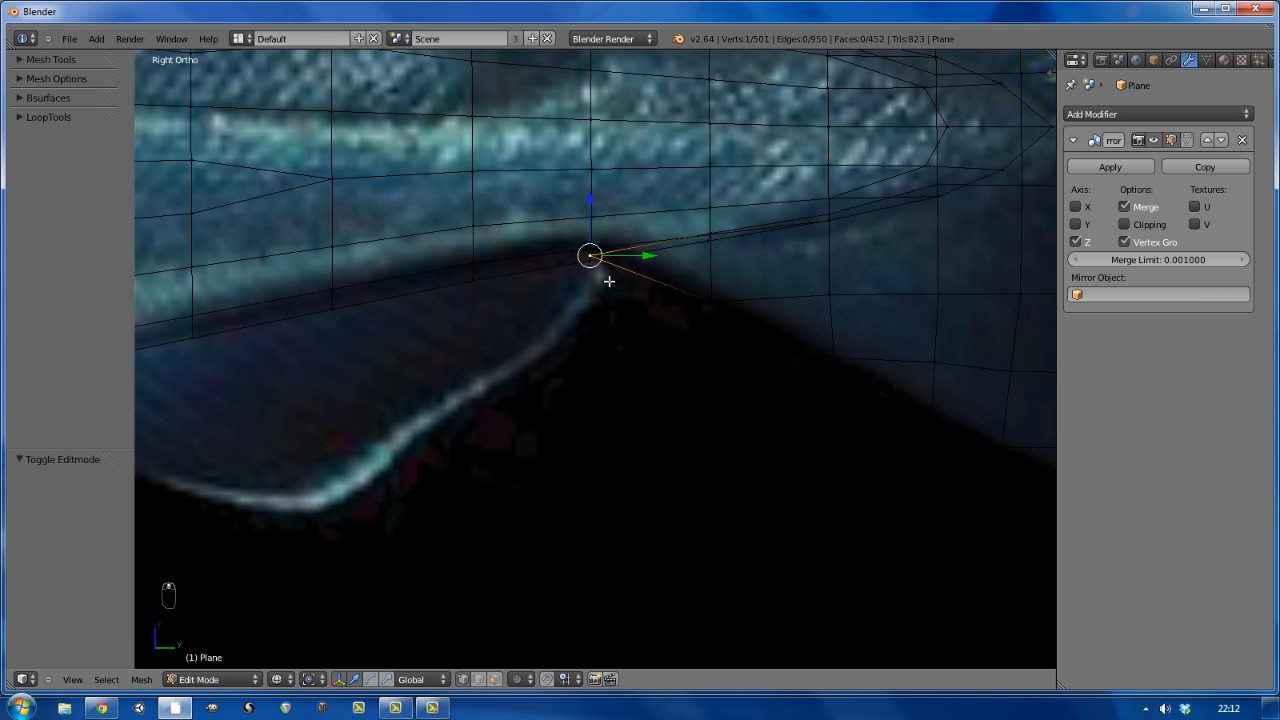
key(e)
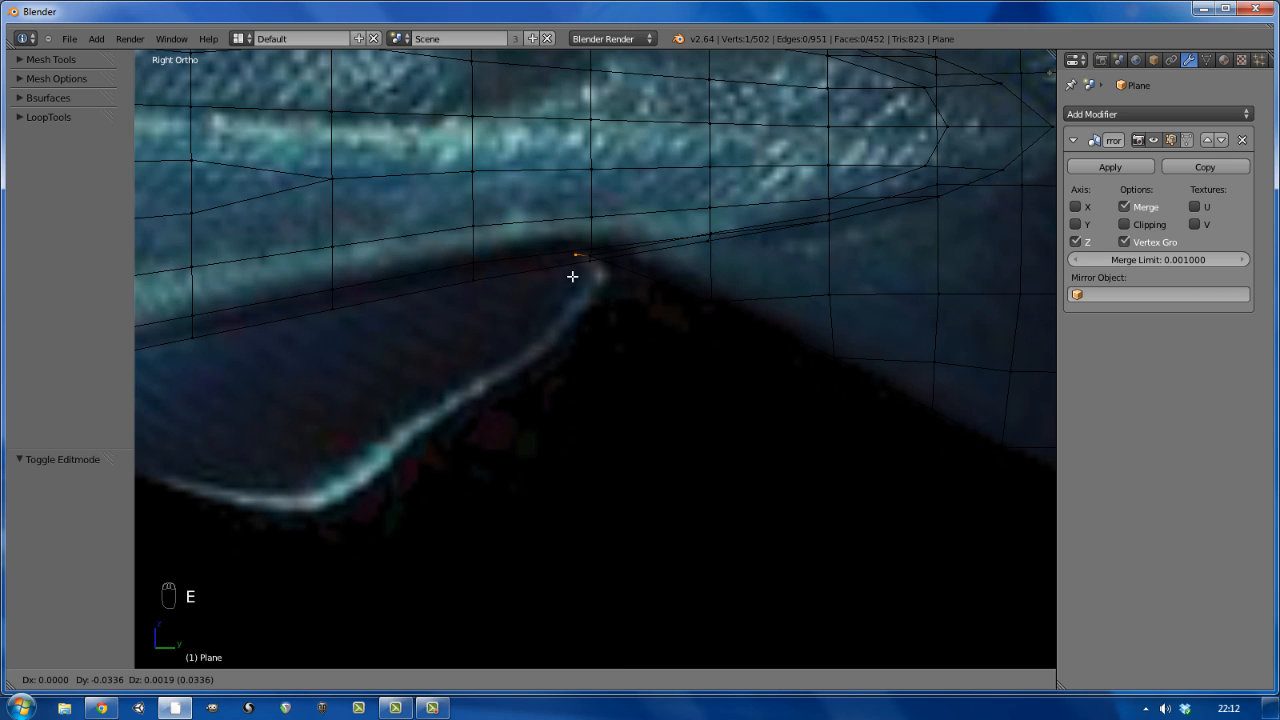
click(488, 297)
key(e)
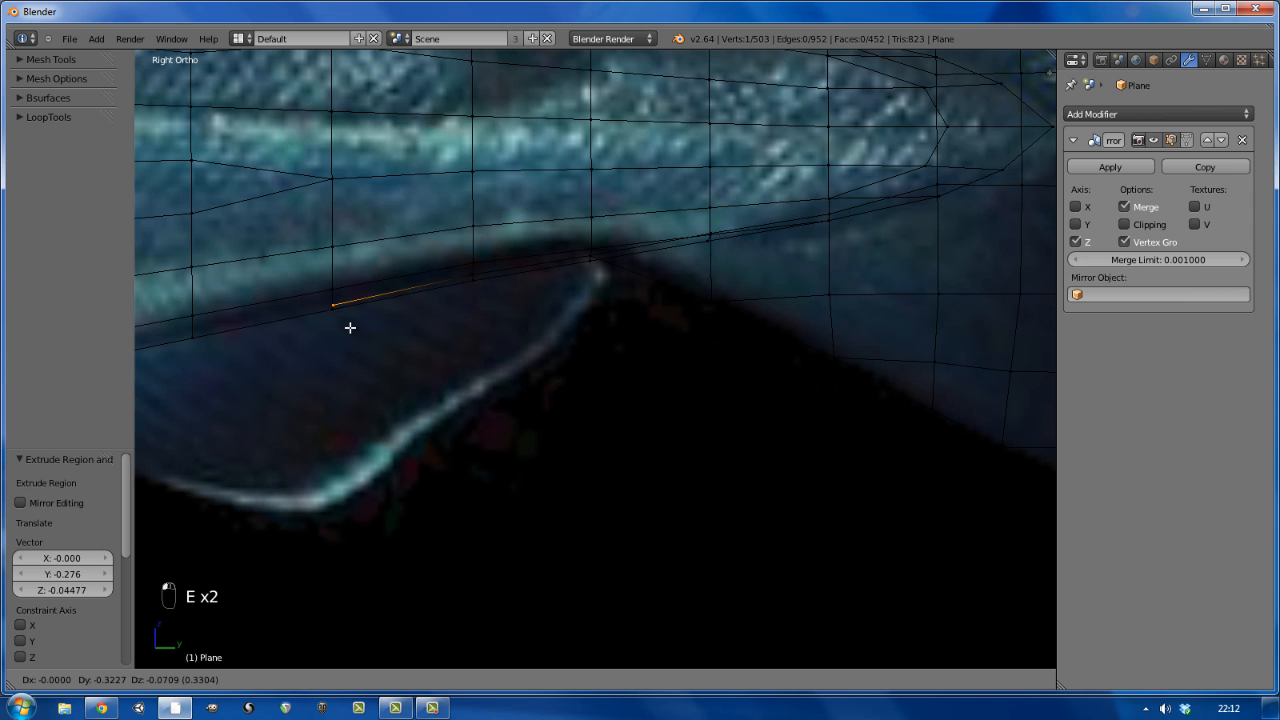
click(349, 325)
- Extrude three more vertices forward along the belly, about 0.32 to 0.33 apart, up to the rear belly fin's front end
shift+middle_drag(405, 339, 608, 300)
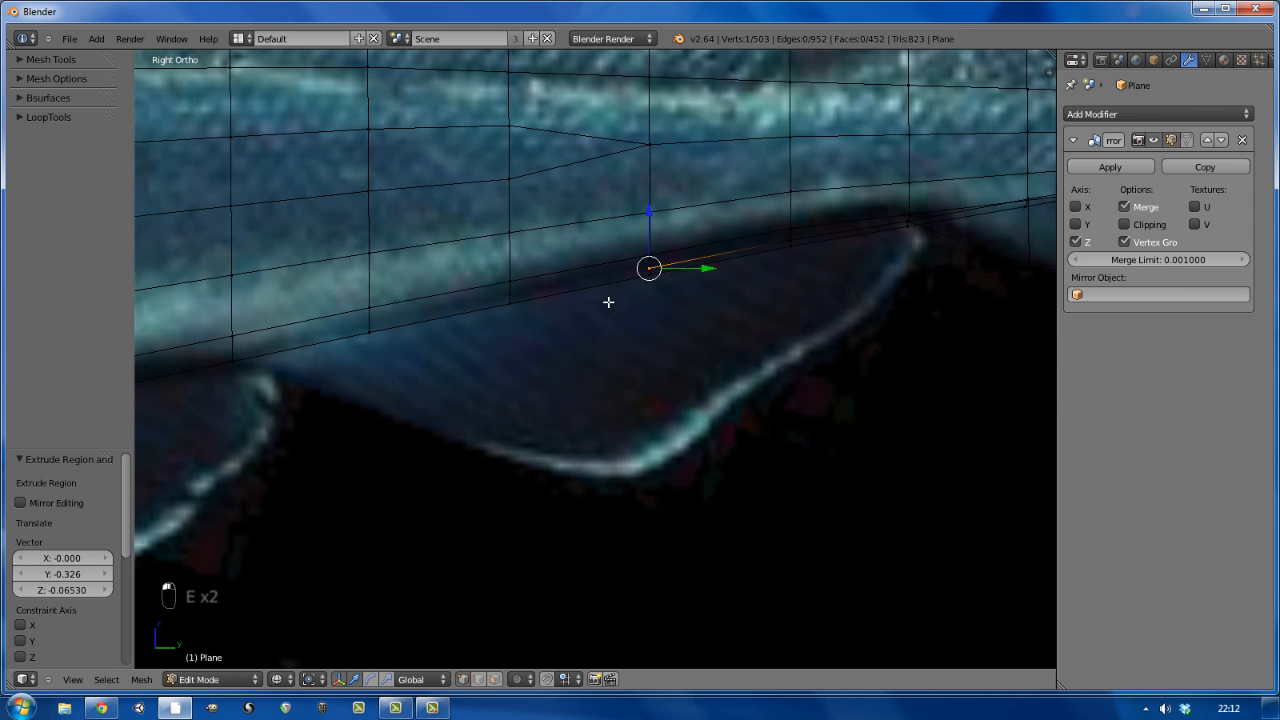
key(e)
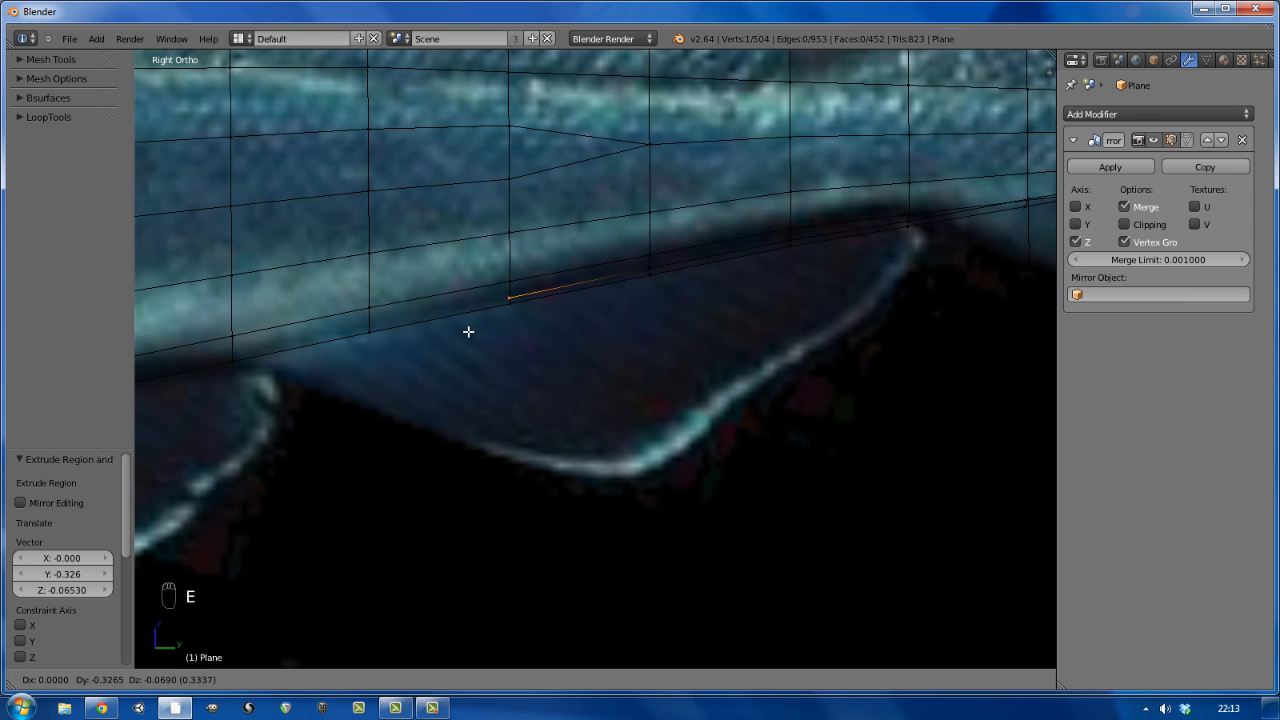
click(446, 333)
key(e)
click(327, 358)
key(e)
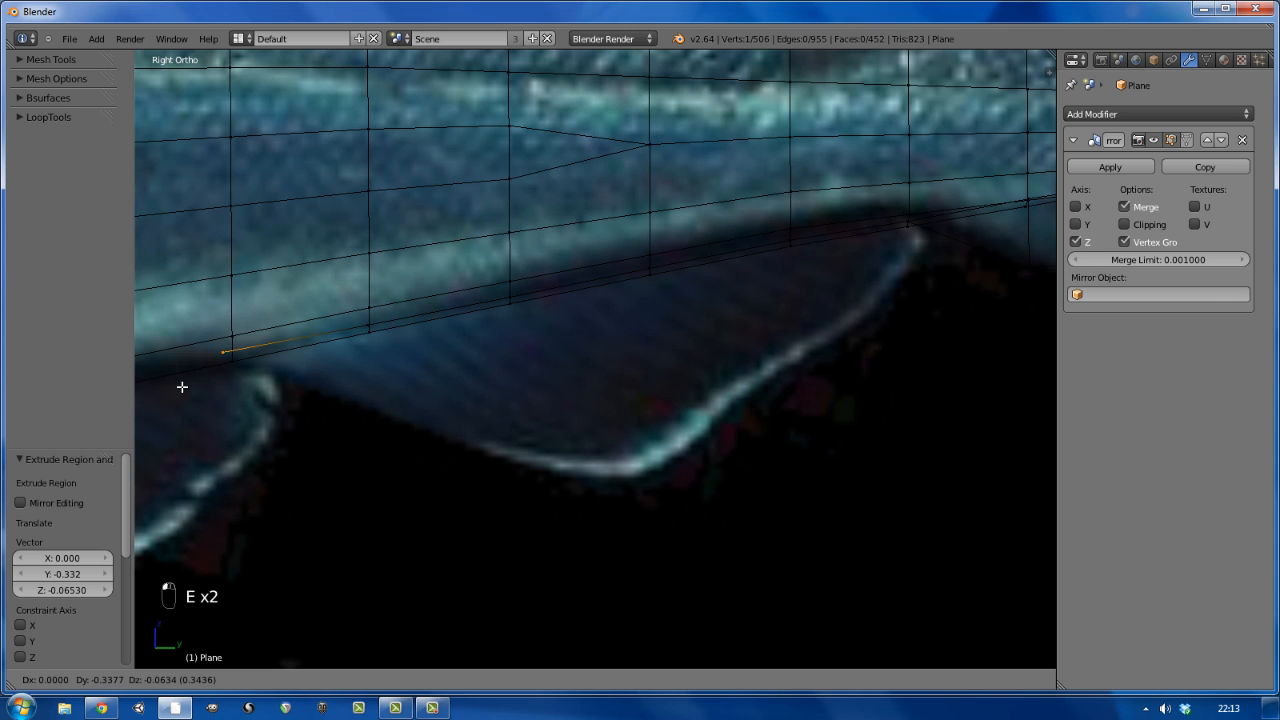
click(189, 391)
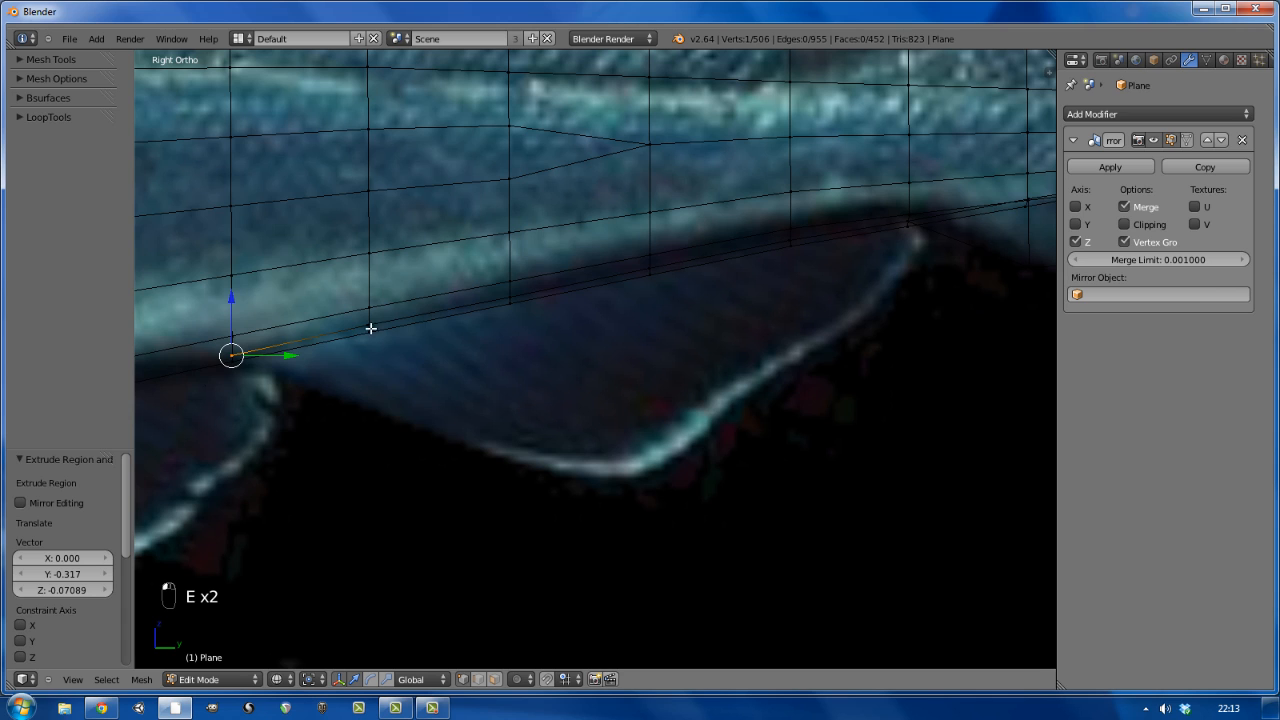
- Select the four middle vertices of the rear belly fin's base line and extrude them down about 0.18
shift+right_click(517, 286)
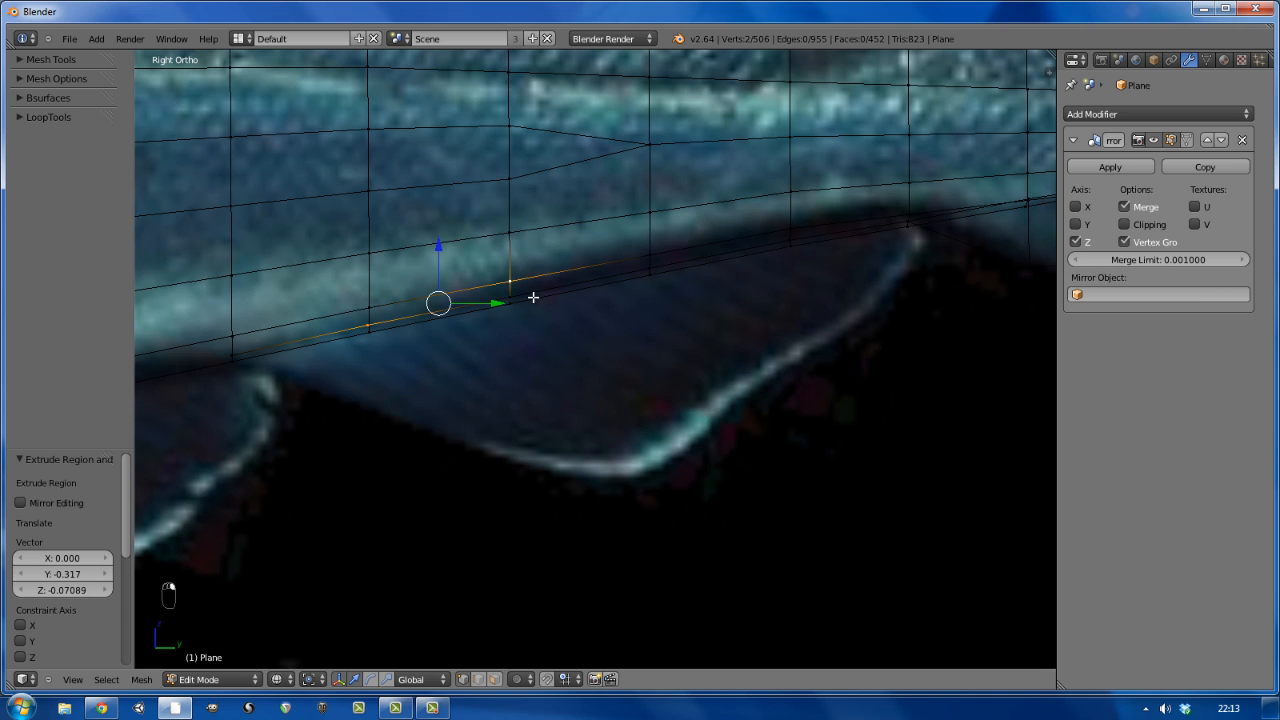
key(ctrl+KP_Add)
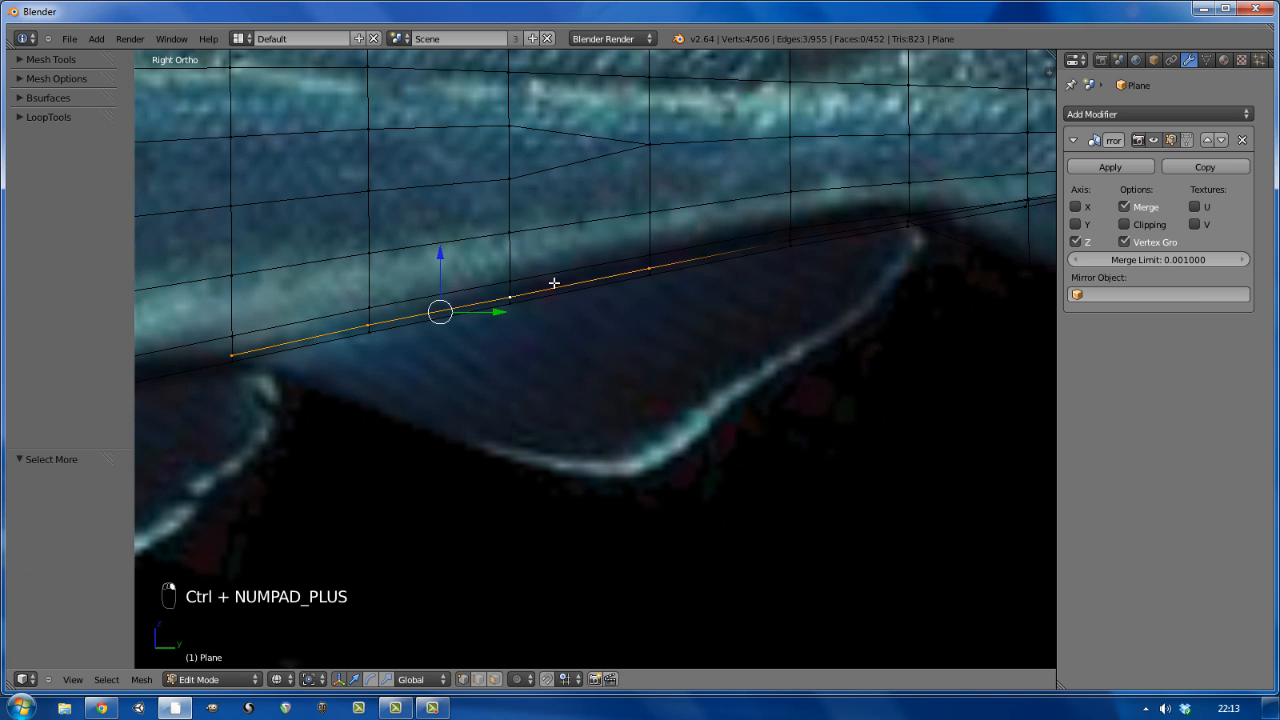
key(ctrl+KP_Add)
key(e)
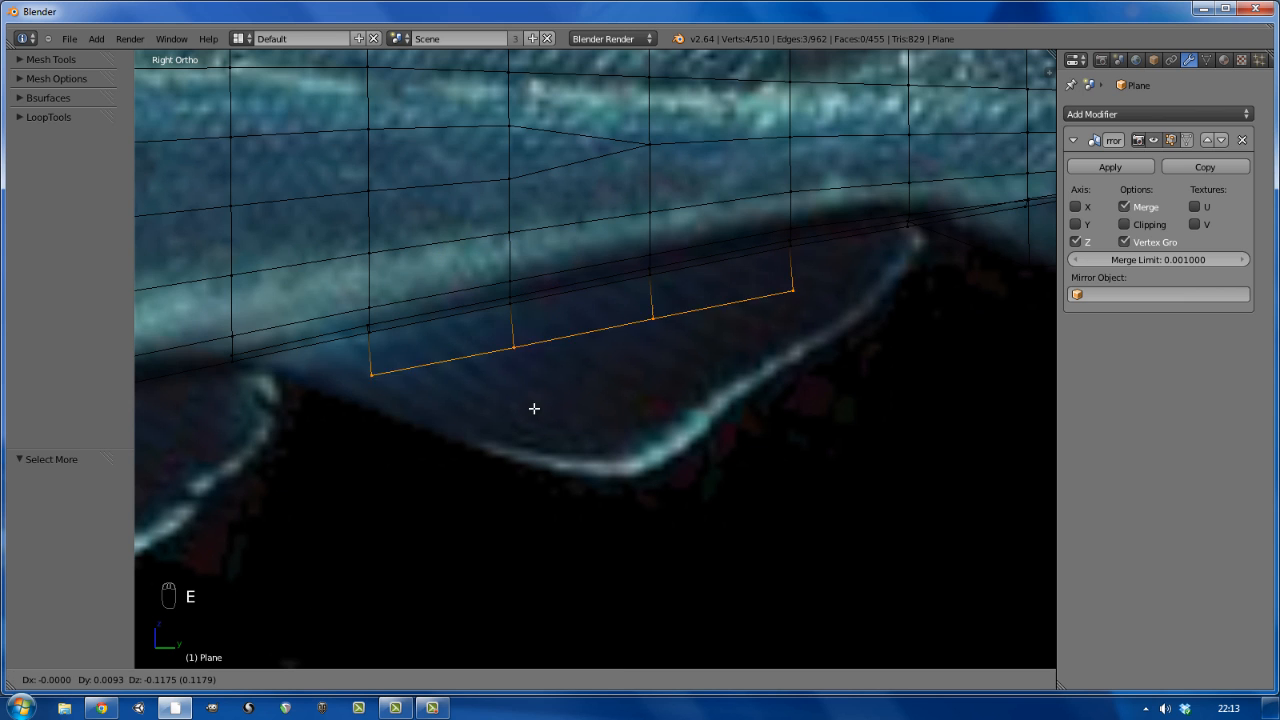
click(531, 420)
- Extrude the base line's rear end vertex down about 0.12 and fill a face between it and the neighbouring strip
right_click(910, 211)
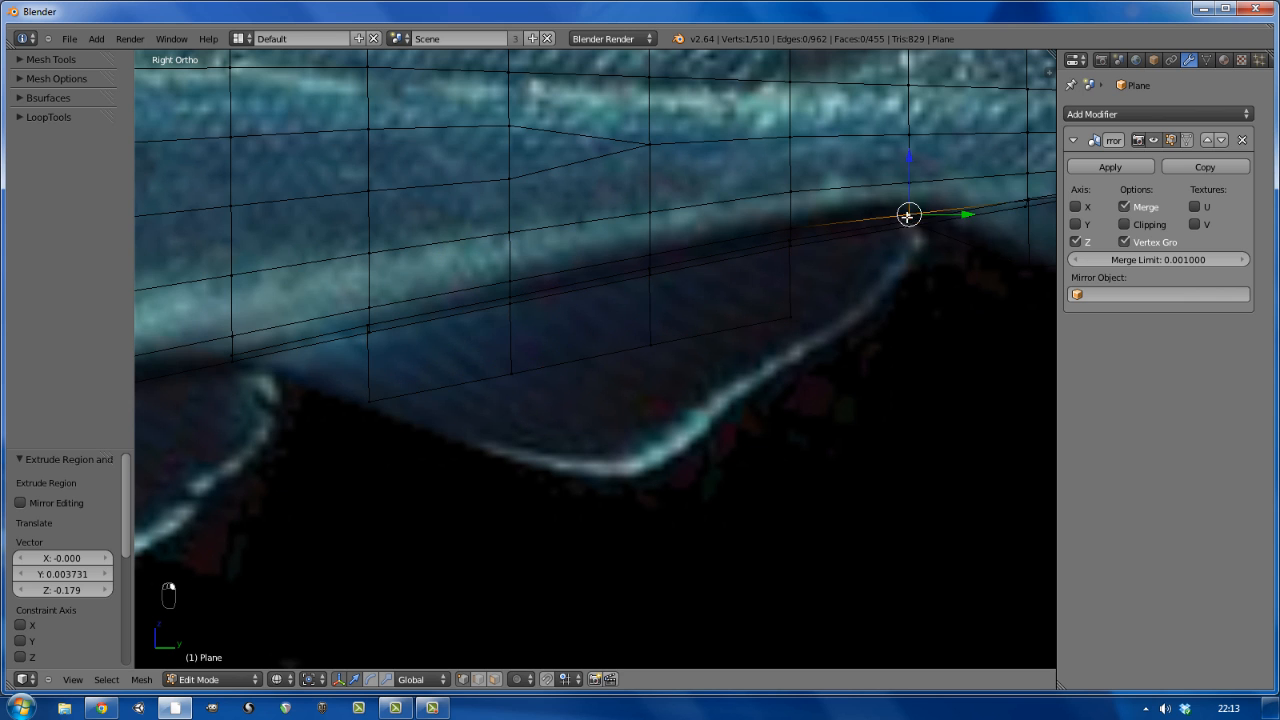
scroll(906, 211, up, 4)
key(e)
click(889, 397)
shift+right_click(886, 224)
shift+right_click(645, 262)
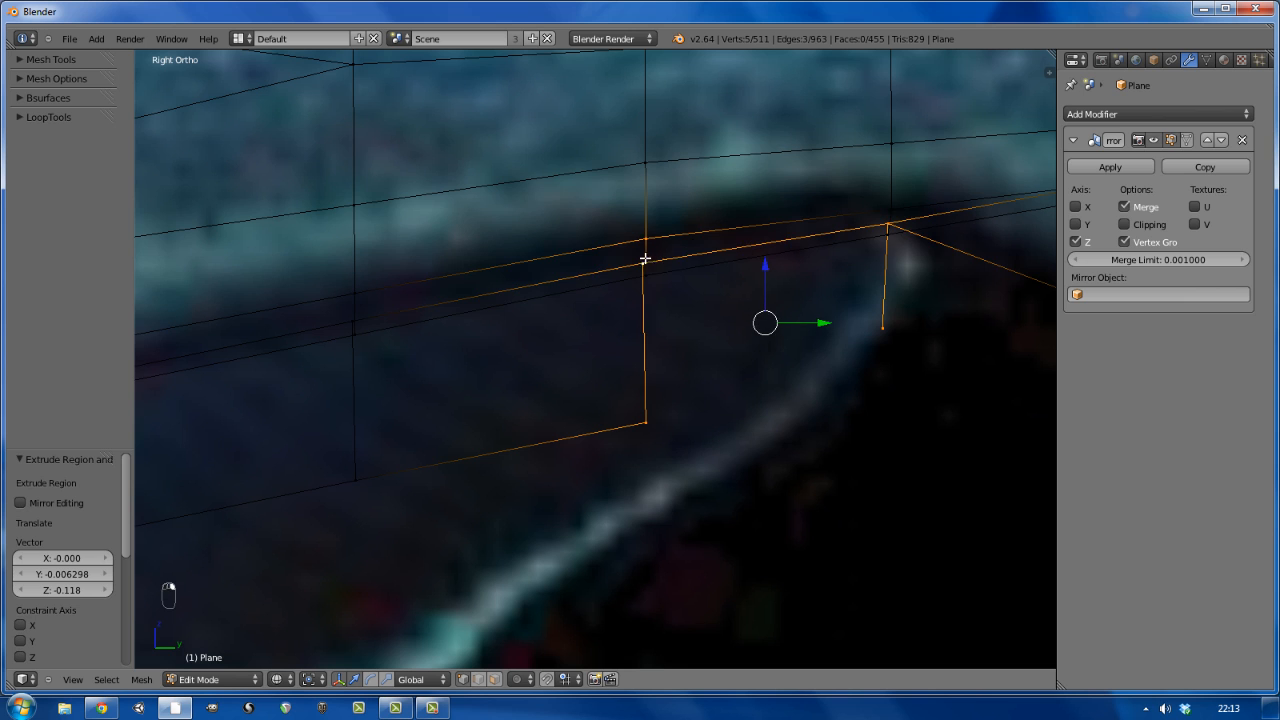
shift+right_click(646, 239)
key(f)
- Extrude the fin's short rear edge about 0.05 backward along Y and scale the new edge to about 0.37
right_click(880, 330)
shift+right_click(887, 226)
key(e)
click(931, 287)
key(s)
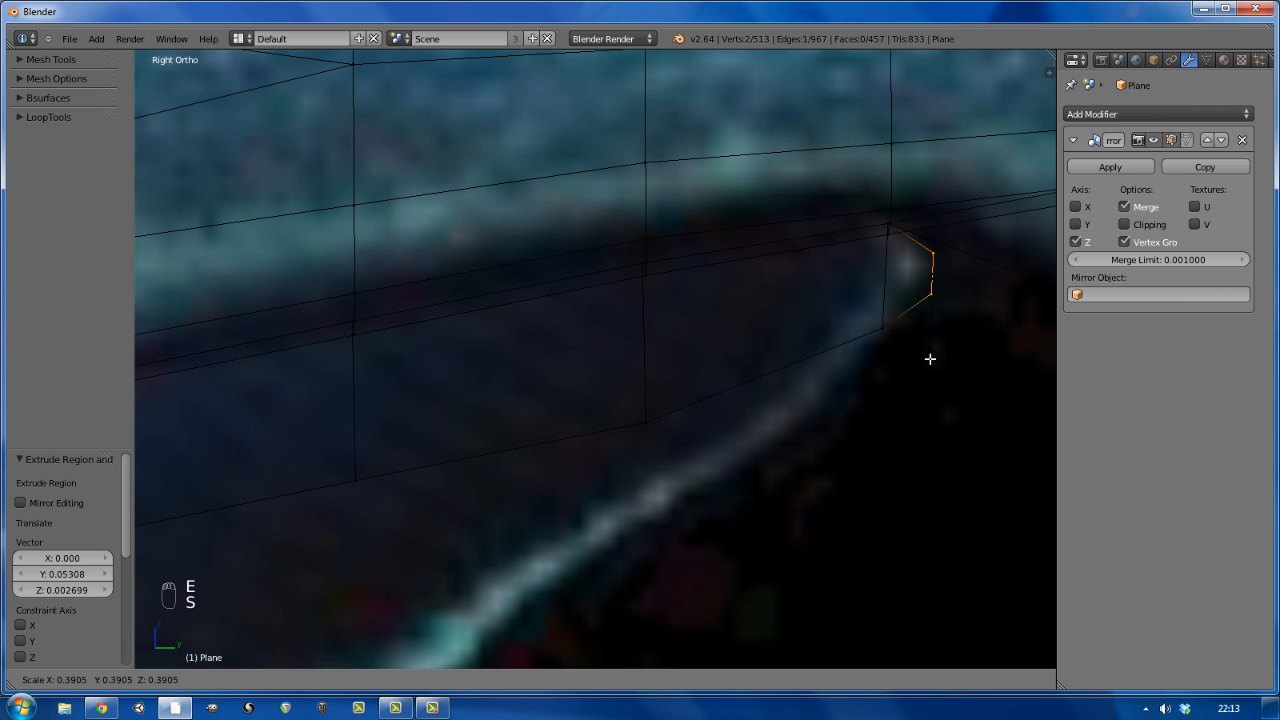
click(712, 417)
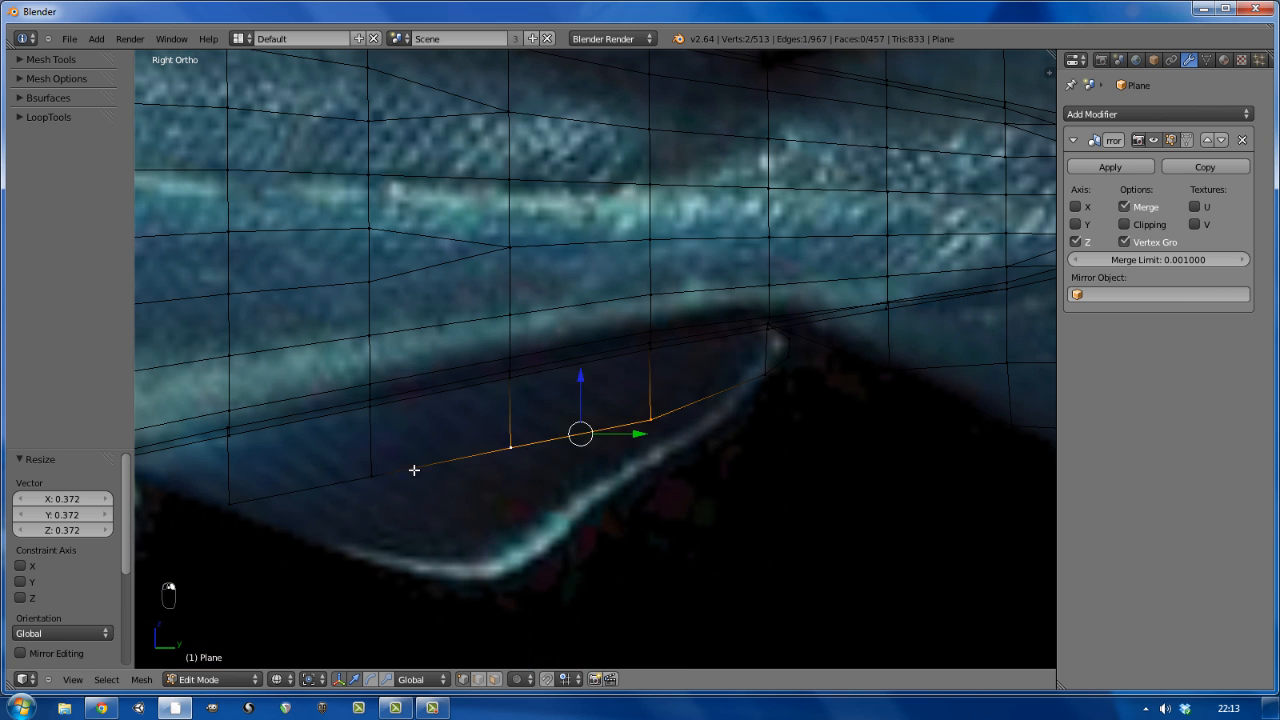
- Extrude three lower-edge vertices down, place the rear one on the fin outline, and fill the triangle behind it
key(e)
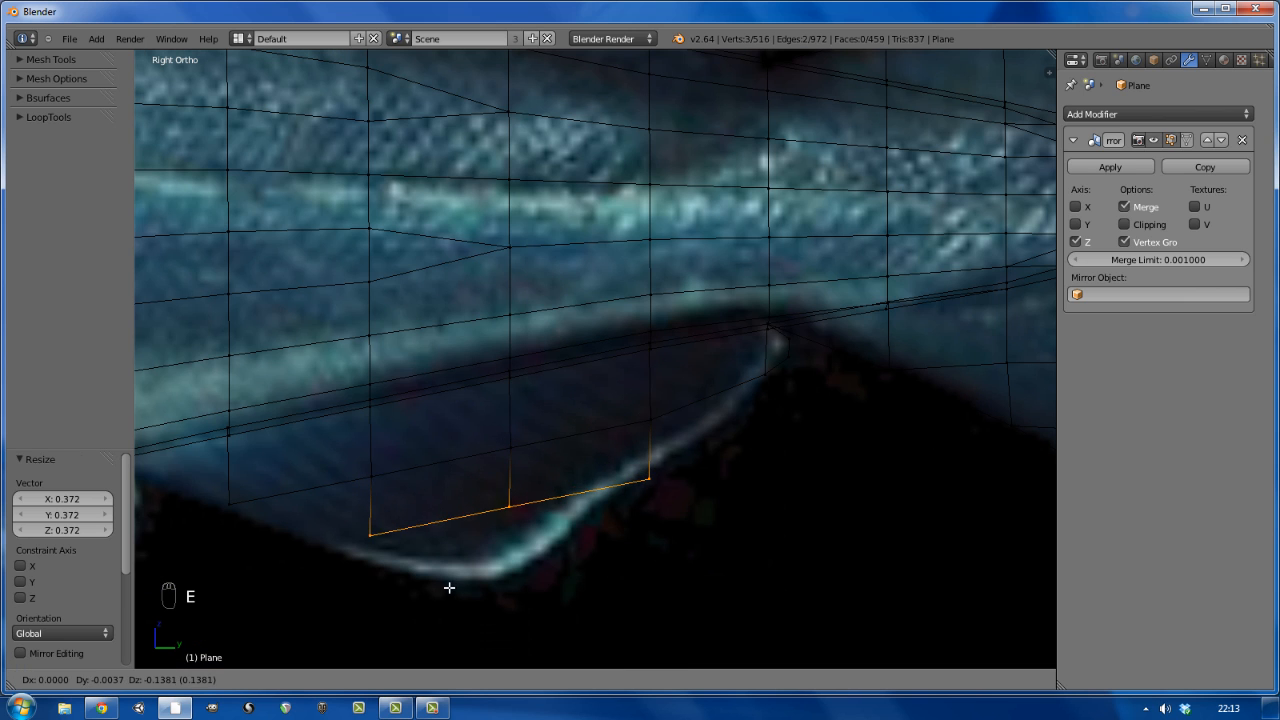
click(543, 531)
right_click(646, 510)
key(g)
click(760, 386)
shift+right_click(765, 376)
key(f)
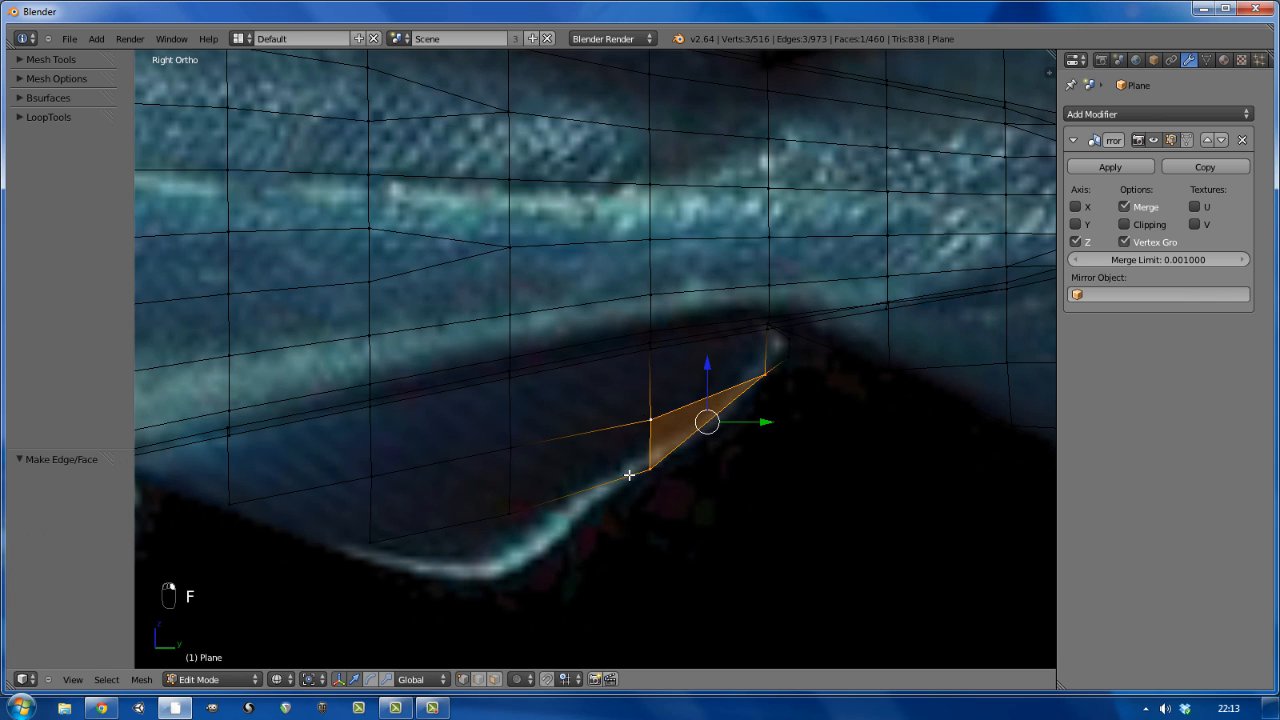
- Fill the triangle at the front of the new row and lower its front vertex about 0.017 onto the outline
right_click(369, 542)
shift+right_click(229, 504)
key(f)
right_click(369, 542)
drag(370, 523, 370, 539)
- Extrude the three lowest vertices of the rear belly fin down to its tip and scale them to about 0.27
right_click(510, 520)
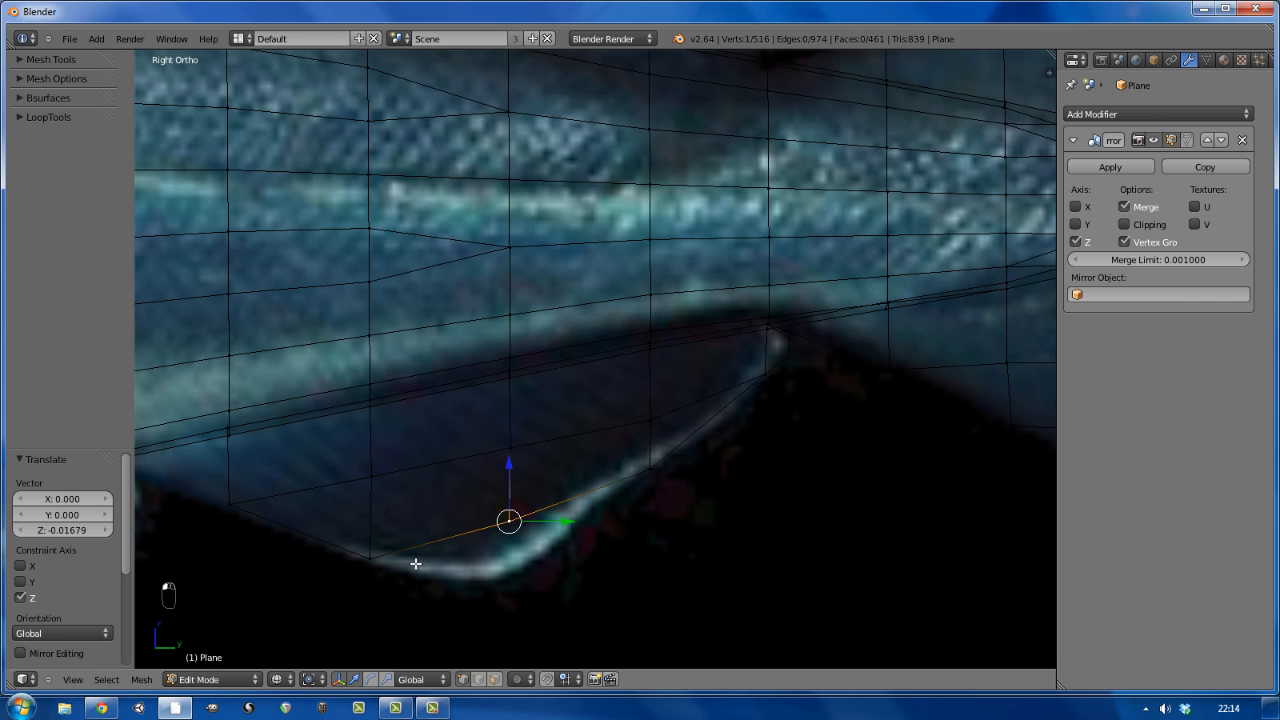
shift+right_click(372, 558)
shift+right_click(650, 468)
key(e)
click(571, 607)
key(s)
click(571, 572)
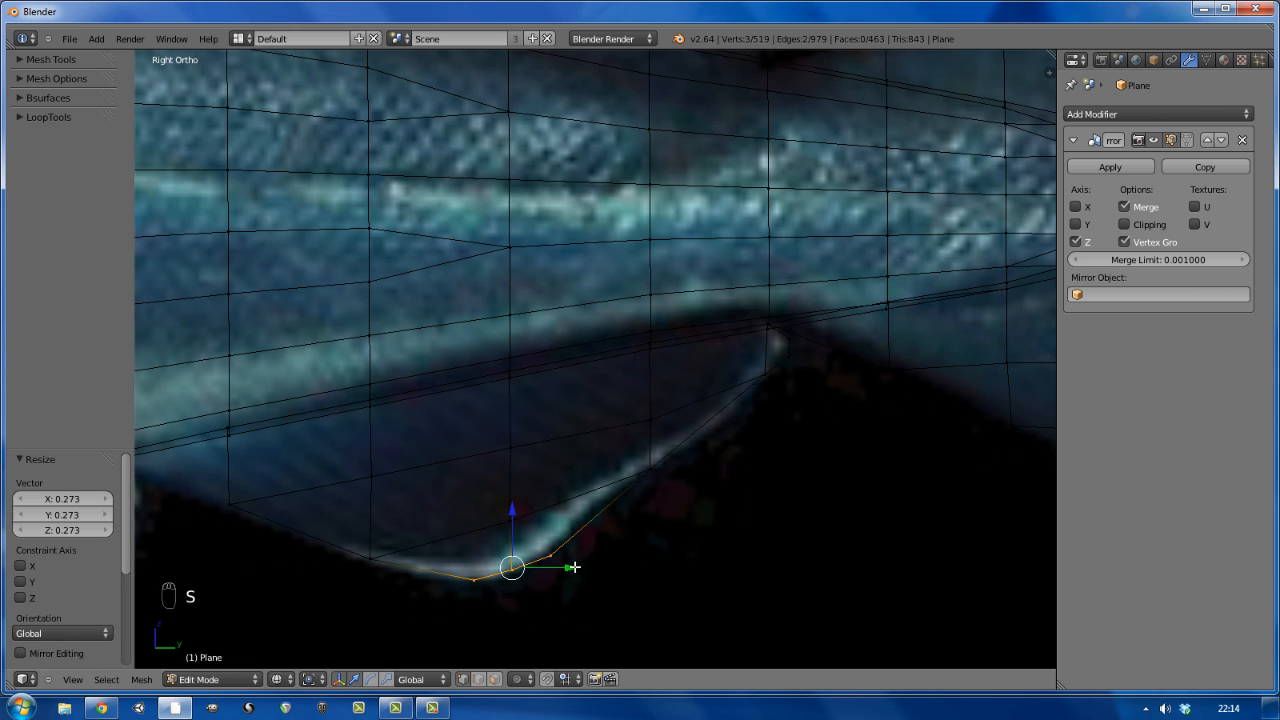
- Shift the scaled tip vertices along Y and place each one on the fin's bottom outline in the reference
drag(551, 566, 542, 566)
right_click(470, 586)
key(g)
click(529, 607)
right_click(549, 560)
key(g)
click(566, 544)
right_click(503, 571)
key(g)
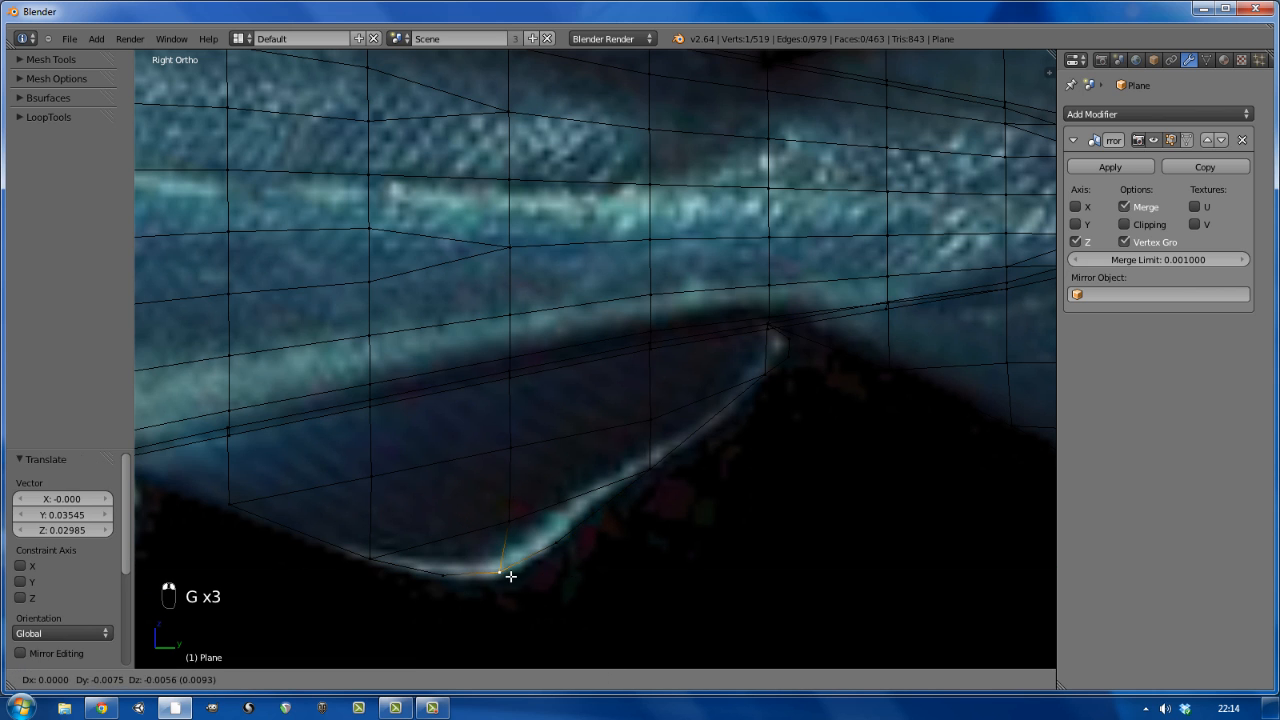
click(511, 577)
- Fill the remaining triangle at the rear belly fin's front end and check the mesh in solid shading
shift+middle_drag(340, 520, 483, 554)
right_click(374, 540)
shift+right_click(237, 496)
shift+right_click(374, 462)
key(Tab)
key(Tab)
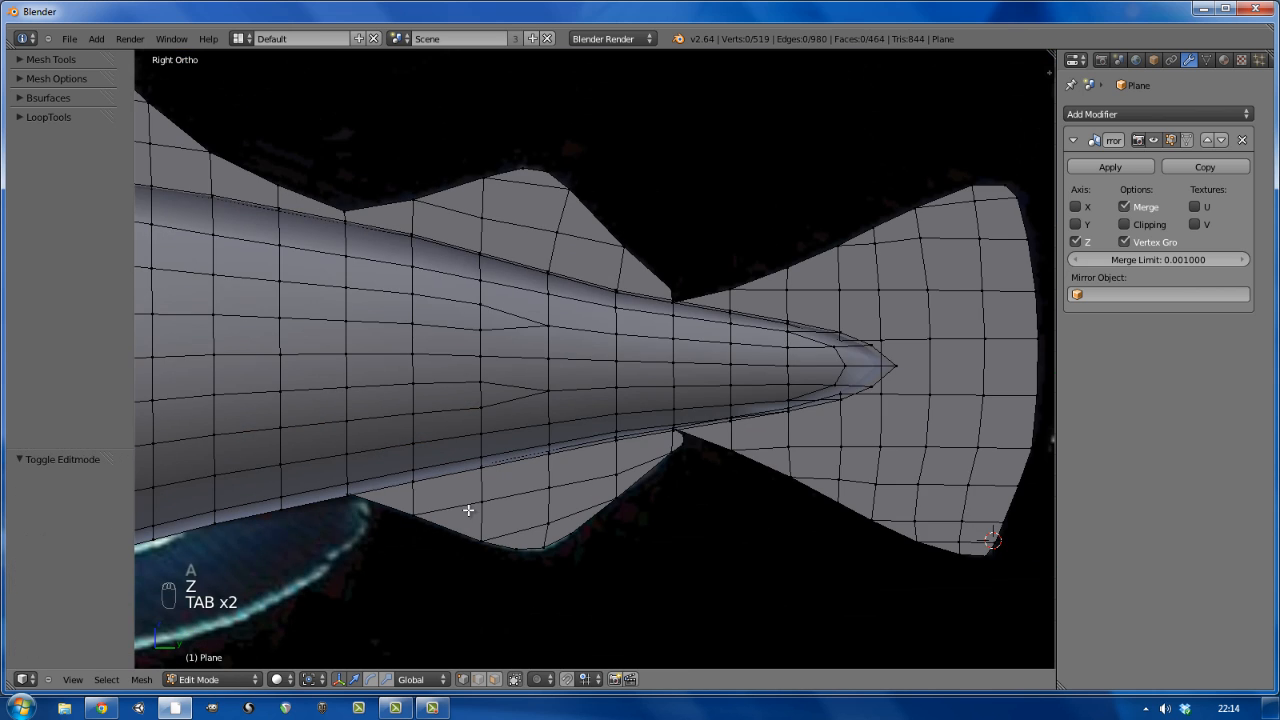
- Merge the two adjacent outline vertices behind the fin's tip at their center and move the merged vertex onto the outline
scroll(535, 532, up, 4)
right_click(542, 558)
shift+right_click(591, 540)
key(alt+m)
click(579, 567)
key(g)
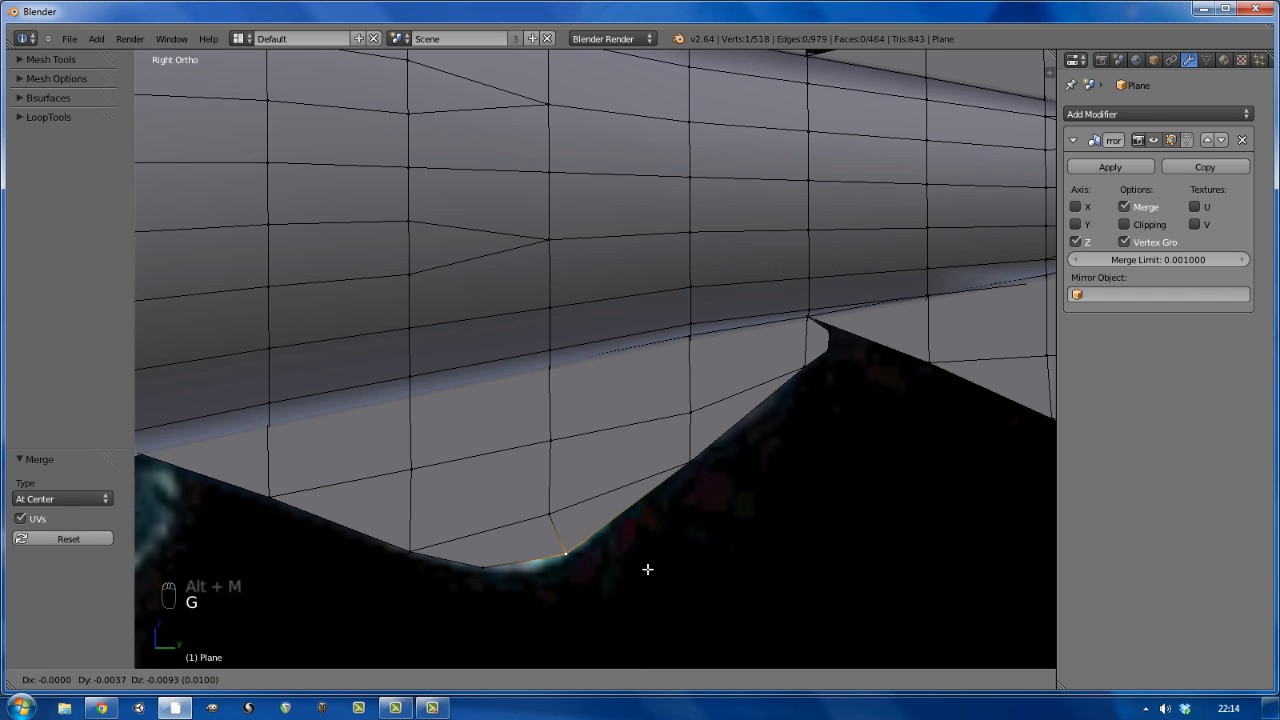
click(646, 569)
- Fine-tune the two vertices of the rear belly fin's bottom tip to round its outline, and return to Object Mode
right_click(490, 568)
key(g)
click(503, 571)
right_click(553, 566)
key(g)
click(552, 569)
scroll(551, 567, down, 6)
shift+middle_drag(424, 543, 620, 457)
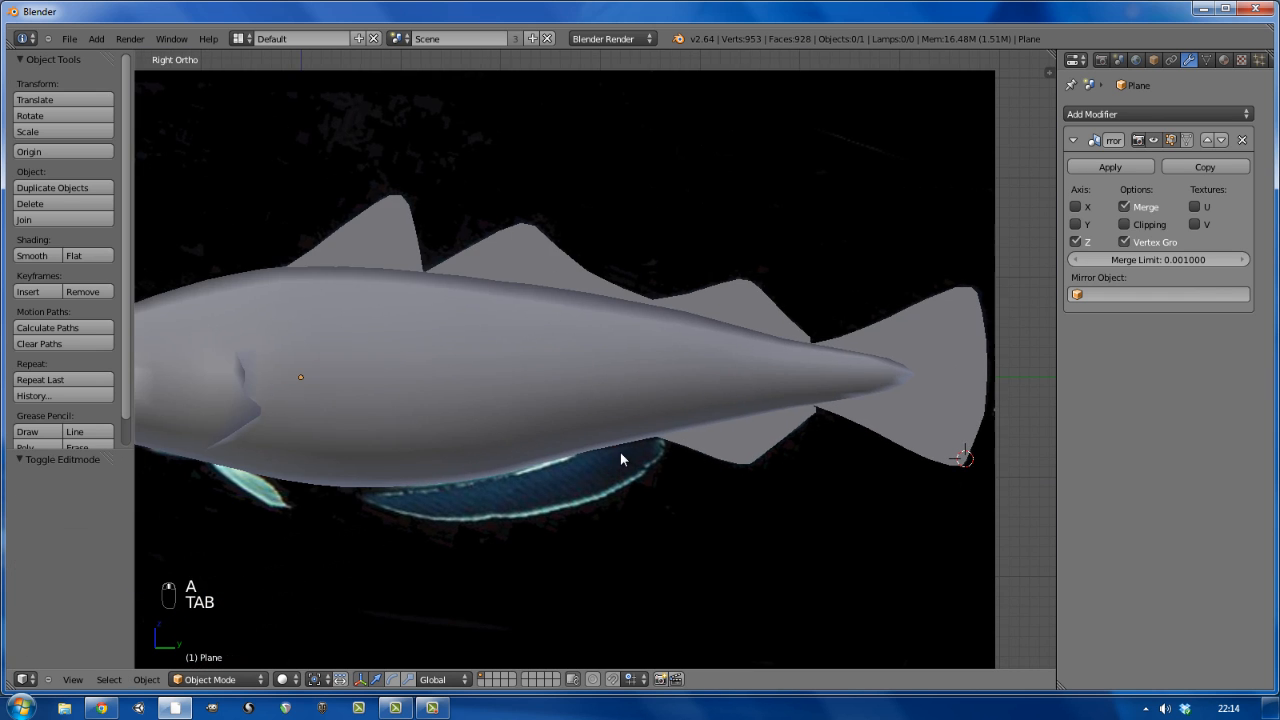
- In wireframe Edit Mode, extrude the rear belly fin's front base vertex forward along the belly in segments about 0.3 long
key(Tab)
key(z)
scroll(652, 448, up, 10)
right_click(612, 425)
key(e)
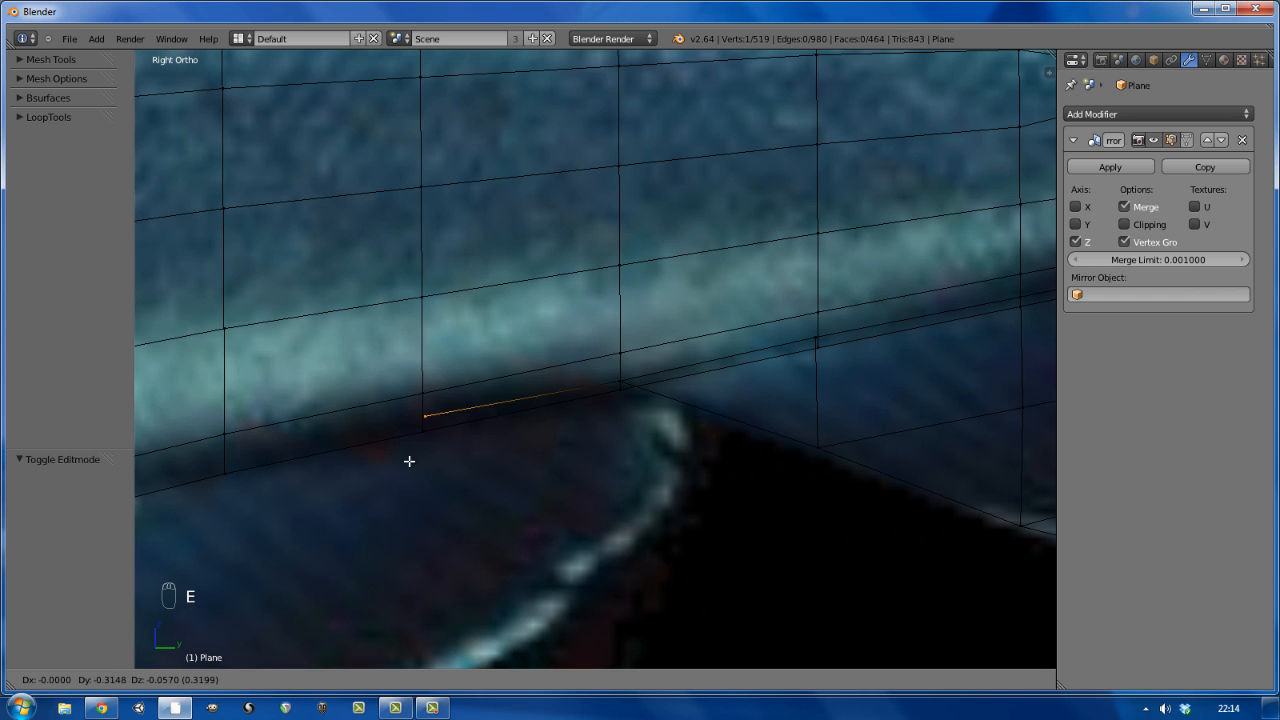
click(407, 462)
shift+middle_drag(317, 483, 514, 426)
click(305, 477)
shift+middle_drag(305, 477, 566, 424)
key(e)
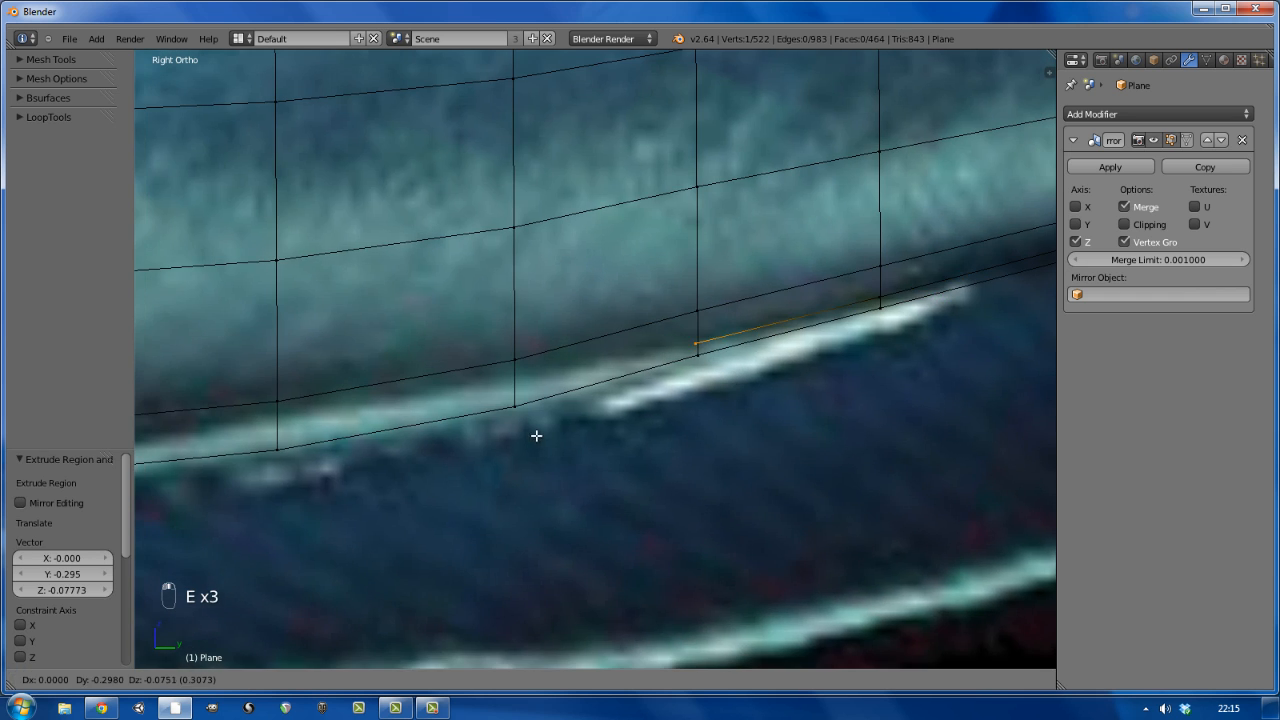
click(353, 486)
- Continue extruding the base line forward along the belly above the long fin, matching the body's vertical edge loops
key(e)
shift+middle_drag(353, 486, 677, 421)
key(e)
click(171, 502)
shift+middle_drag(284, 493, 743, 500)
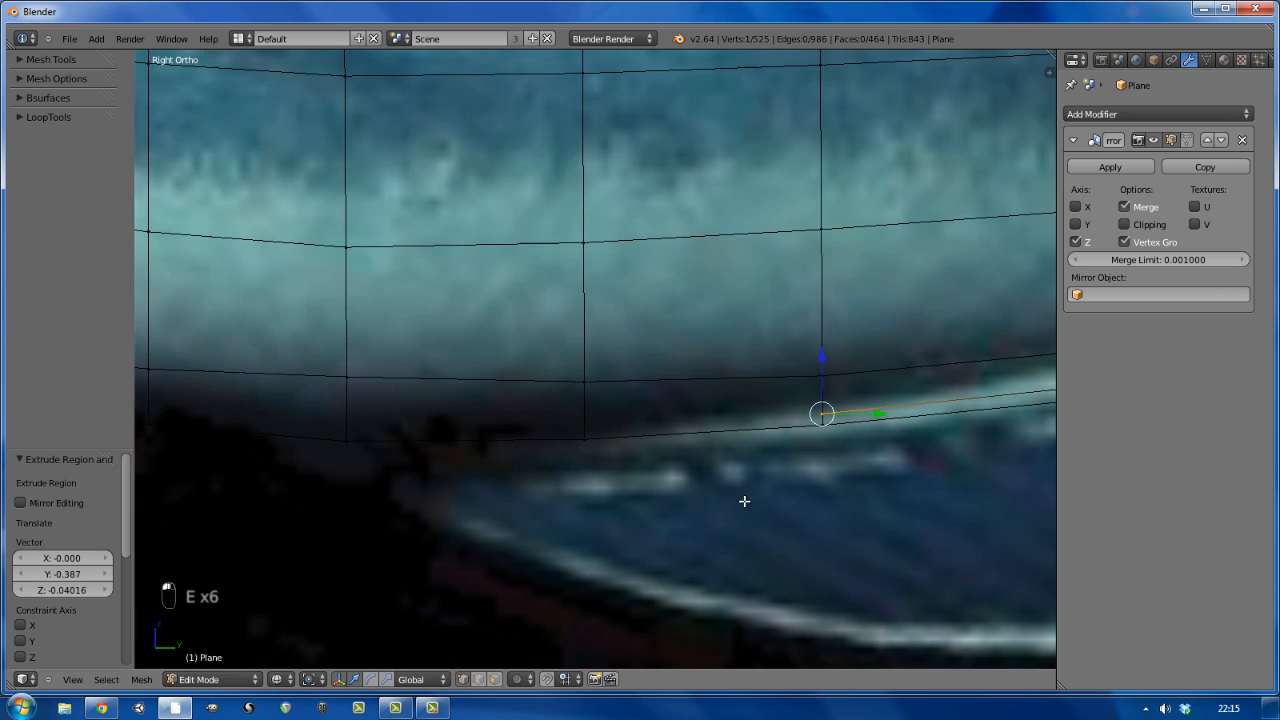
key(e)
click(503, 514)
key(e)
click(266, 517)
- Extrude one last base vertex about 0.32 forward past the long fin's front end and check the line in solid shading
scroll(587, 432, down, 2)
shift+middle_drag(483, 443, 595, 430)
key(e)
click(456, 421)
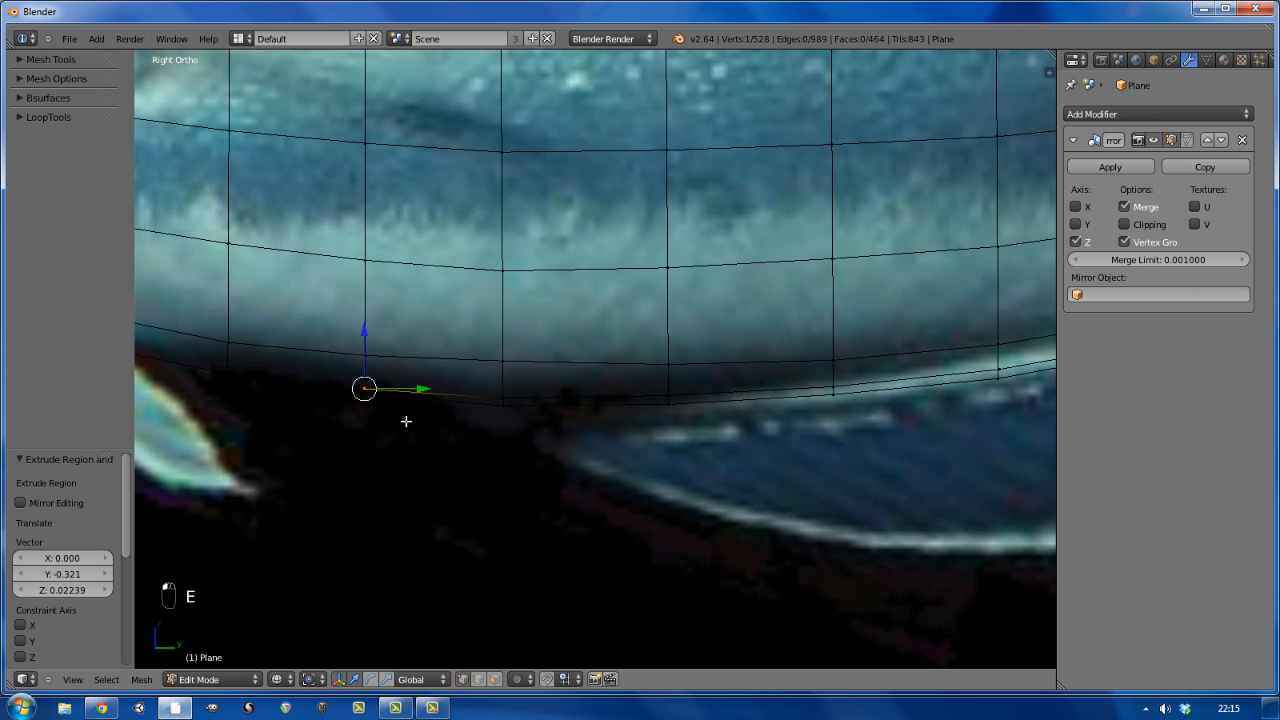
key(z)
key(z)
scroll(374, 405, up, 4)
key(z)
key(z)
scroll(393, 386, down, 3)
- Select the ten base vertices along the long belly fin and extrude them straight down about 0.13
right_click(537, 387)
shift+right_click(742, 376)
shift+right_click(928, 372)
shift+middle_drag(940, 370, 418, 371)
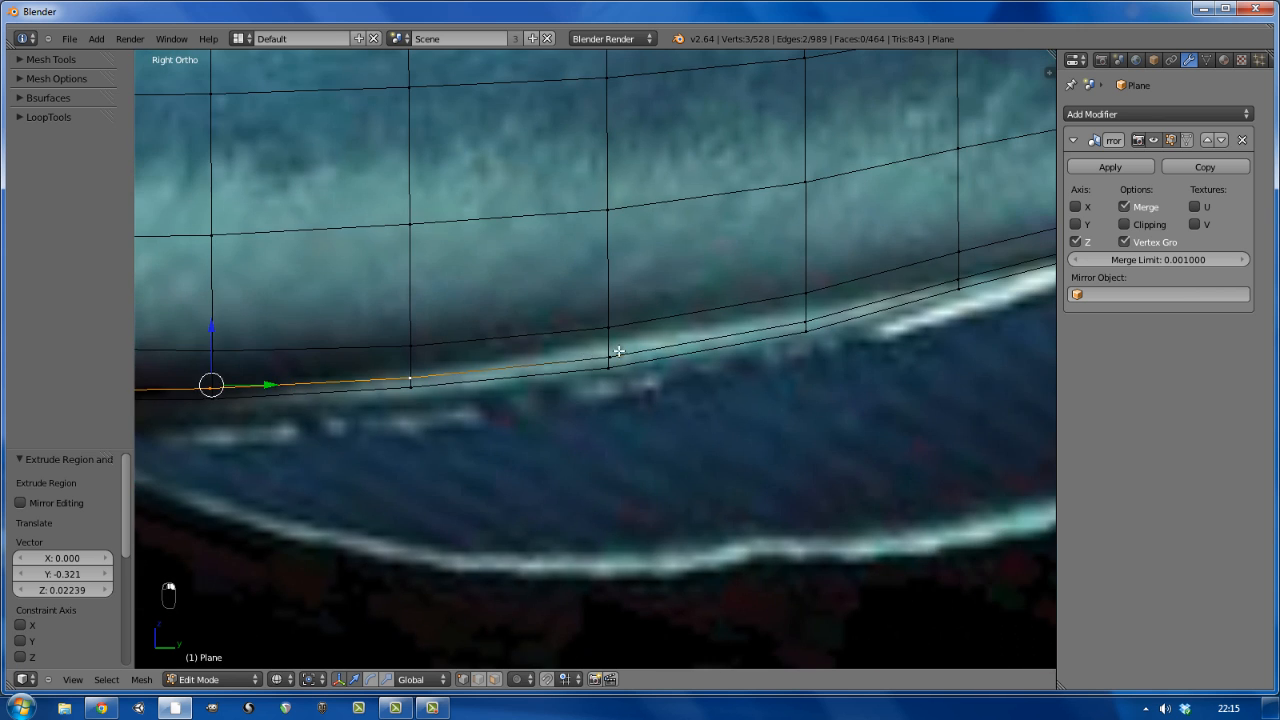
shift+right_click(614, 352)
shift+right_click(802, 326)
shift+right_click(900, 291)
shift+middle_drag(886, 291, 416, 441)
scroll(586, 457, down, 3)
shift+right_click(666, 420)
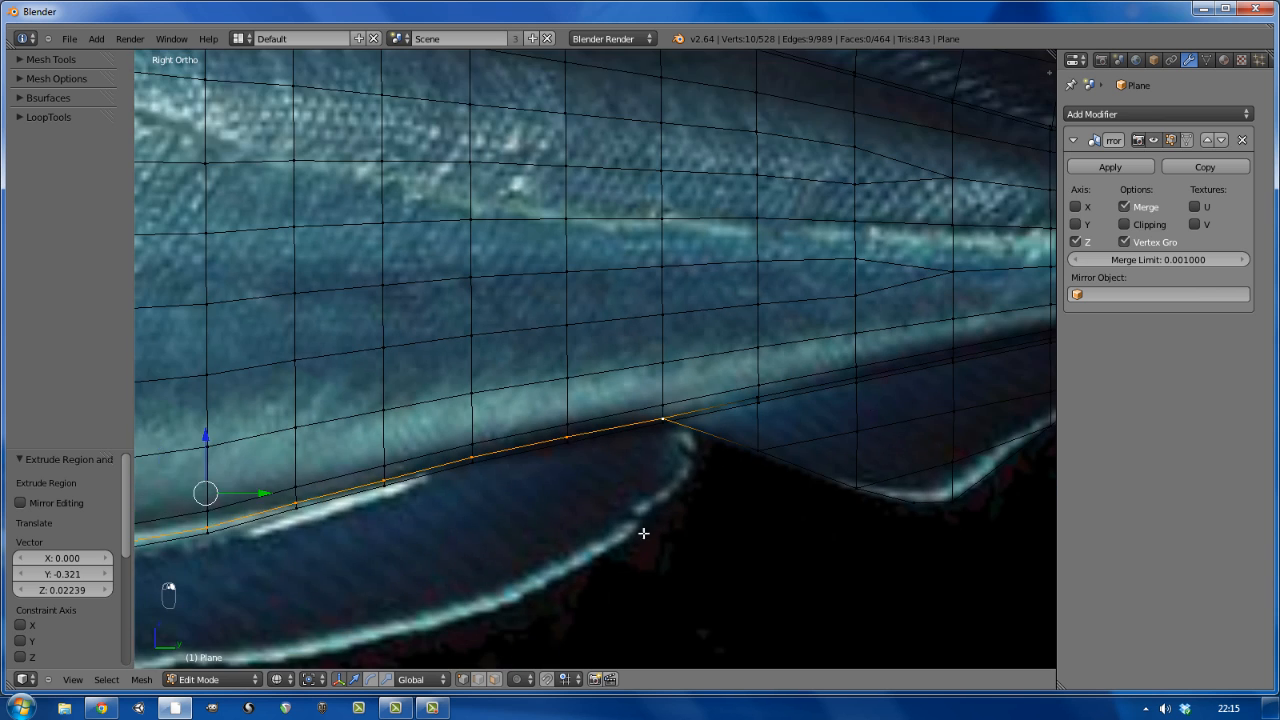
shift+middle_drag(643, 532, 674, 443)
key(e)
click(664, 457)
- Raise the new strip's front lower vertex to meet the fin's front outline and fill the face in front of it
shift+middle_drag(480, 555, 1046, 450)
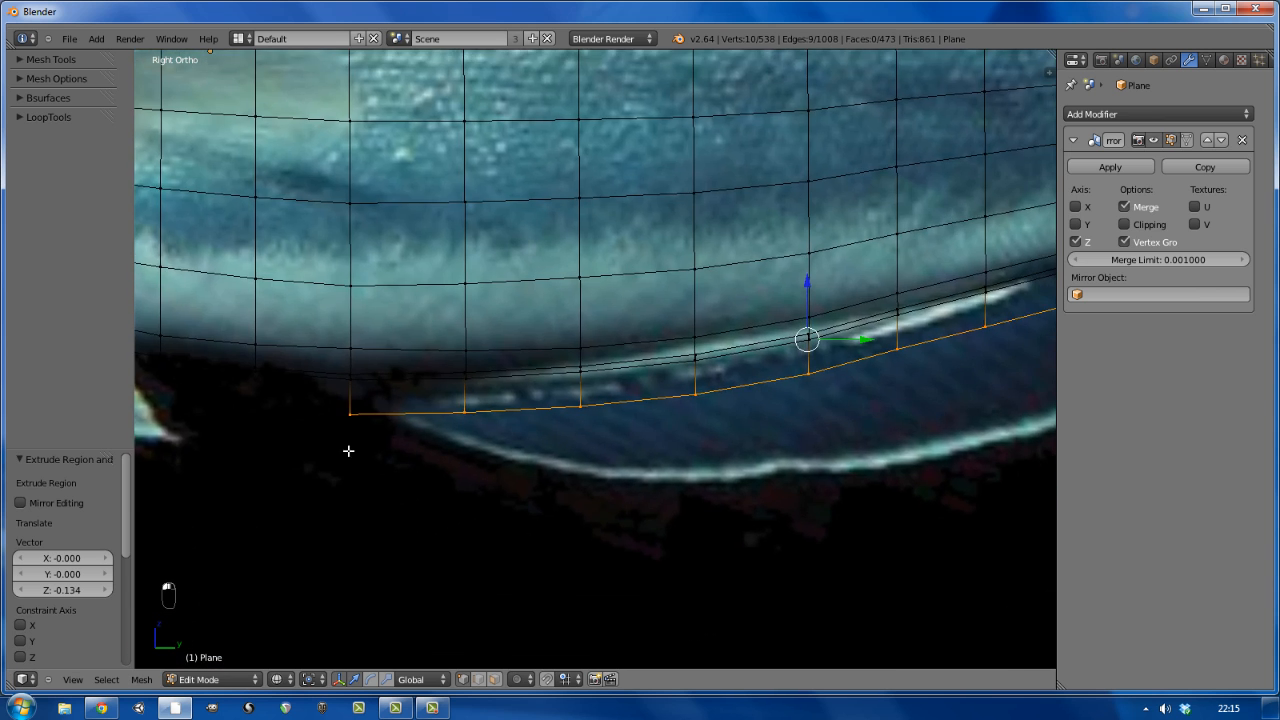
scroll(351, 413, up, 3)
right_click(351, 413)
key(g)
click(351, 450)
key(f)
- Select the middle vertices of the strip's lower edge and lower them along Z in two moves, the last about 0.06
right_click(548, 411)
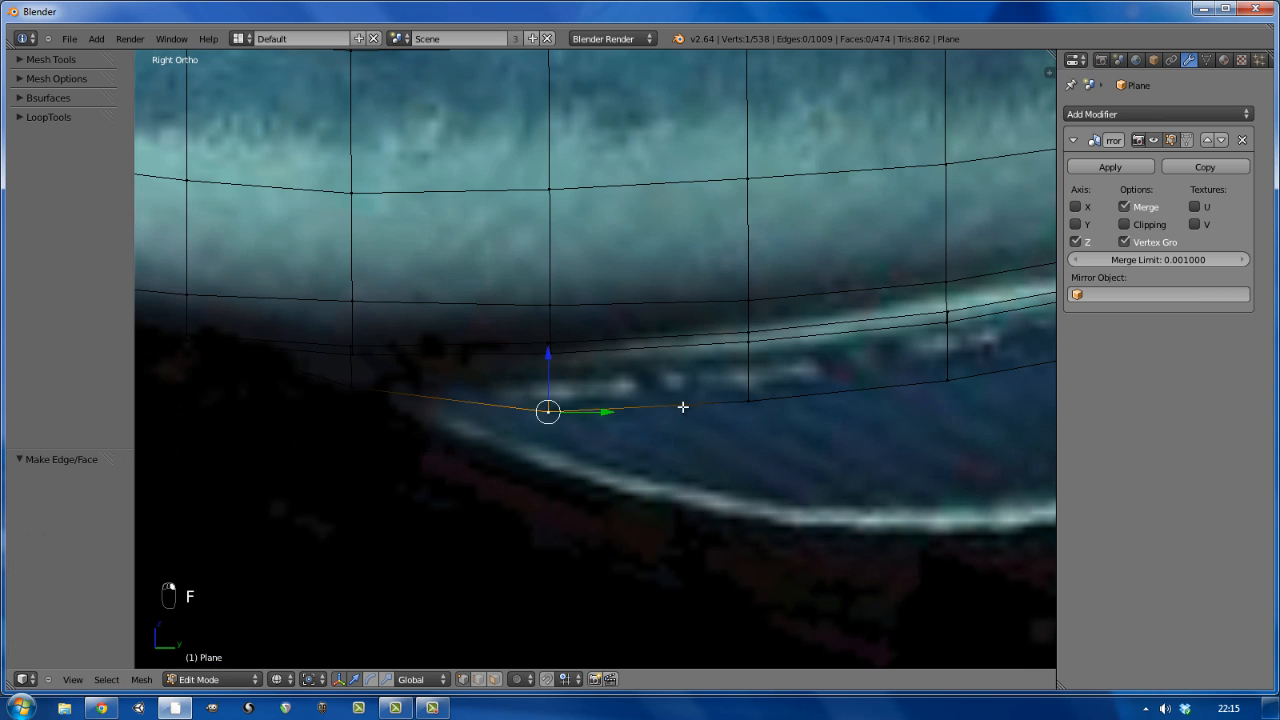
shift+right_click(748, 401)
shift+right_click(947, 380)
scroll(853, 371, down, 3)
shift+middle_drag(853, 371, 504, 449)
shift+right_click(564, 428)
shift+right_click(652, 404)
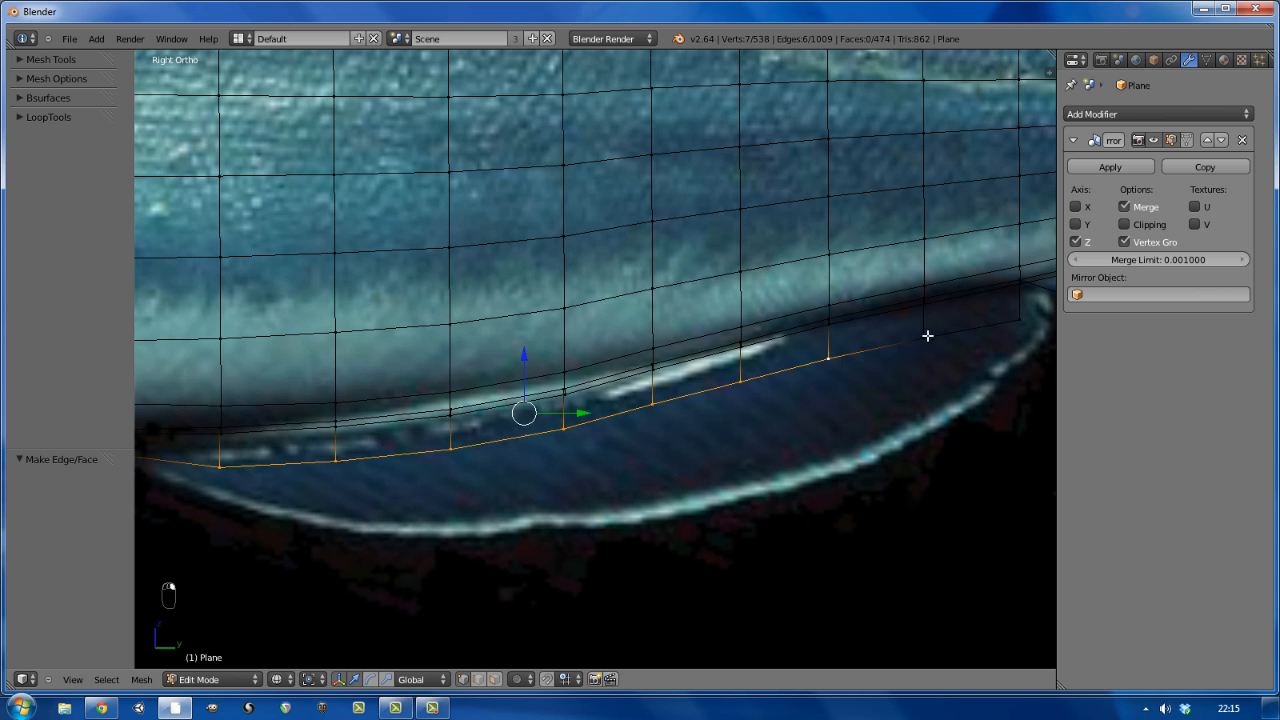
shift+right_click(1021, 318)
drag(617, 342, 617, 357)
middle_drag(440, 510, 496, 476)
scroll(511, 460, down, 4)
key(KP_3)
drag(526, 393, 526, 402)
- Extrude the seven lower-edge vertices down to the long fin's outline and raise the third vertex from the front slightly
key(e)
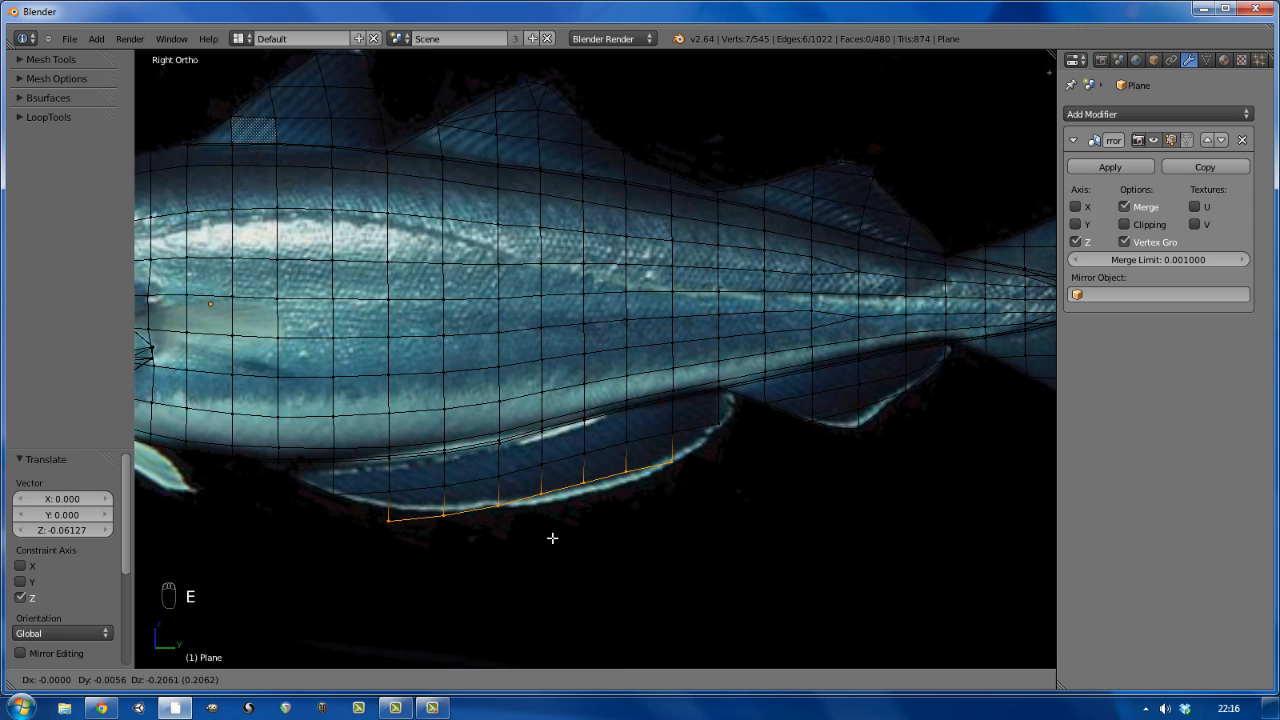
click(551, 547)
scroll(529, 532, up, 3)
right_click(474, 501)
drag(473, 441, 473, 428)
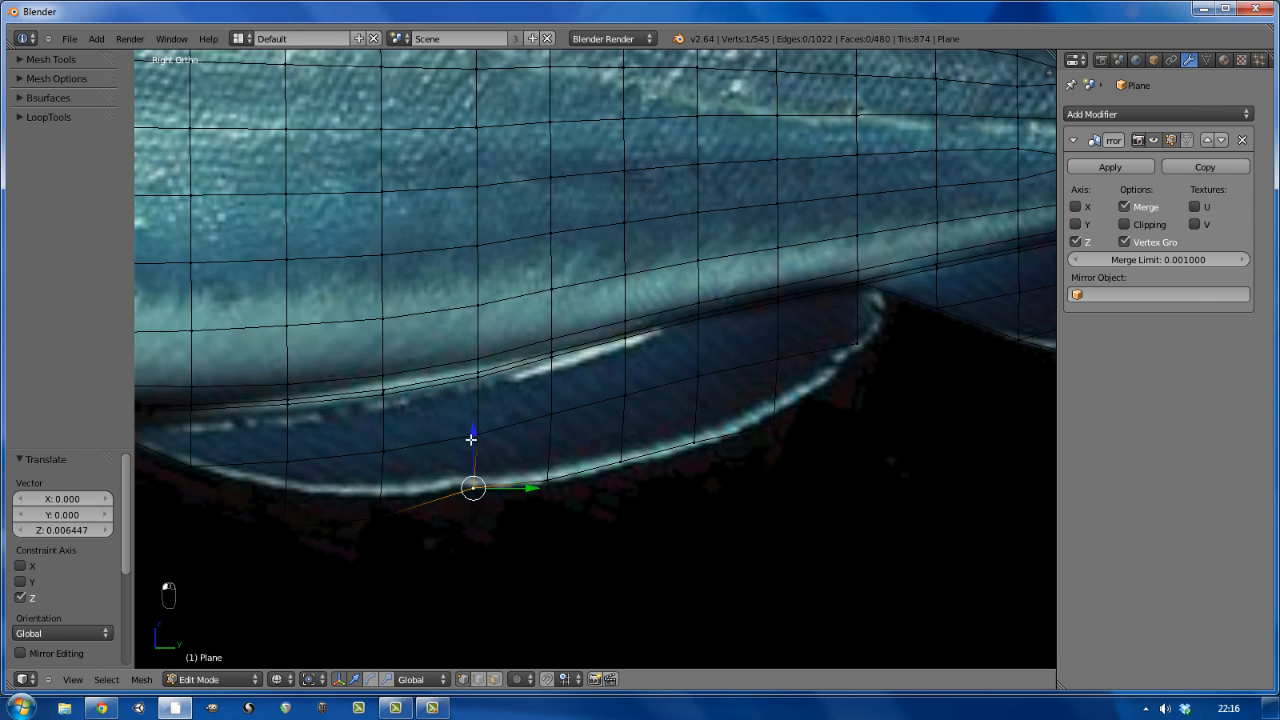
- Raise the two front vertices of the new row onto the outline and fill the triangle at its front end
right_click(380, 519)
drag(380, 471, 380, 449)
right_click(284, 529)
drag(284, 478, 284, 436)
shift+right_click(191, 466)
shift+right_click(287, 462)
key(f)
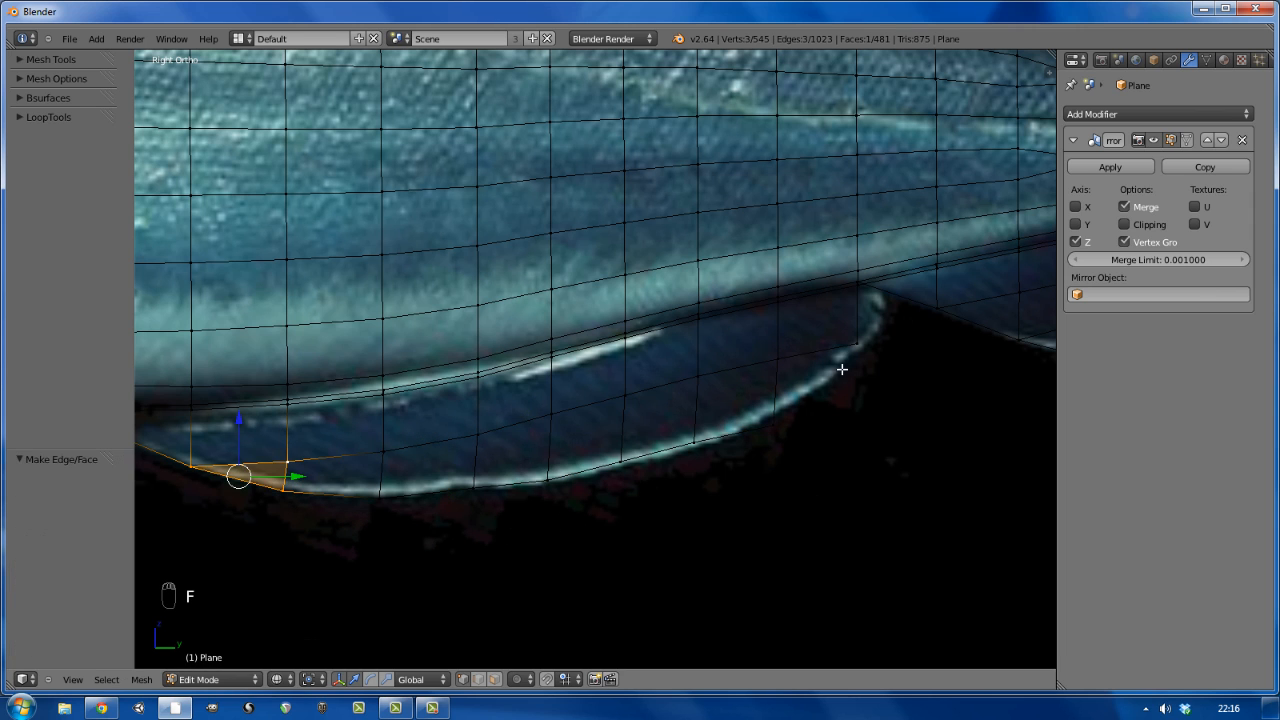
- Fill the gap near the belly fin's rear with a face, and raise the adjacent outline vertex about 0.032 along Z
right_click(773, 425)
shift+right_click(777, 358)
shift+right_click(857, 344)
key(f)
right_click(773, 425)
drag(774, 366, 774, 355)
- Select the row of vertices along the belly fin's bottom outline and lower them slightly to follow the reference image
right_click(694, 443)
shift+right_click(621, 462)
shift+right_click(547, 480)
shift+right_click(380, 496)
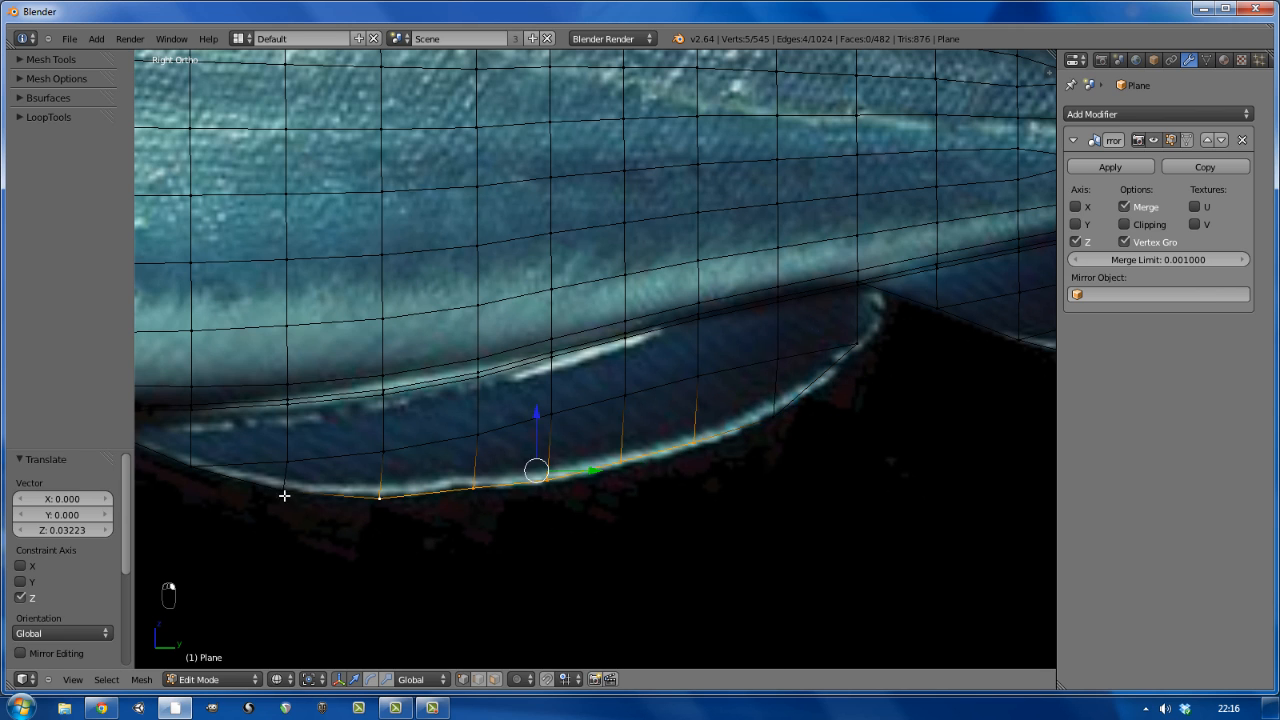
shift+right_click(284, 489)
shift+middle_drag(283, 494, 388, 501)
drag(546, 424, 546, 431)
- Lower individual vertices of the belly fin's bottom outline to the reference, moving the rear corner vertex about 0.077 down along Z
right_click(879, 420)
shift+right_click(726, 475)
drag(801, 394, 801, 399)
right_click(652, 493)
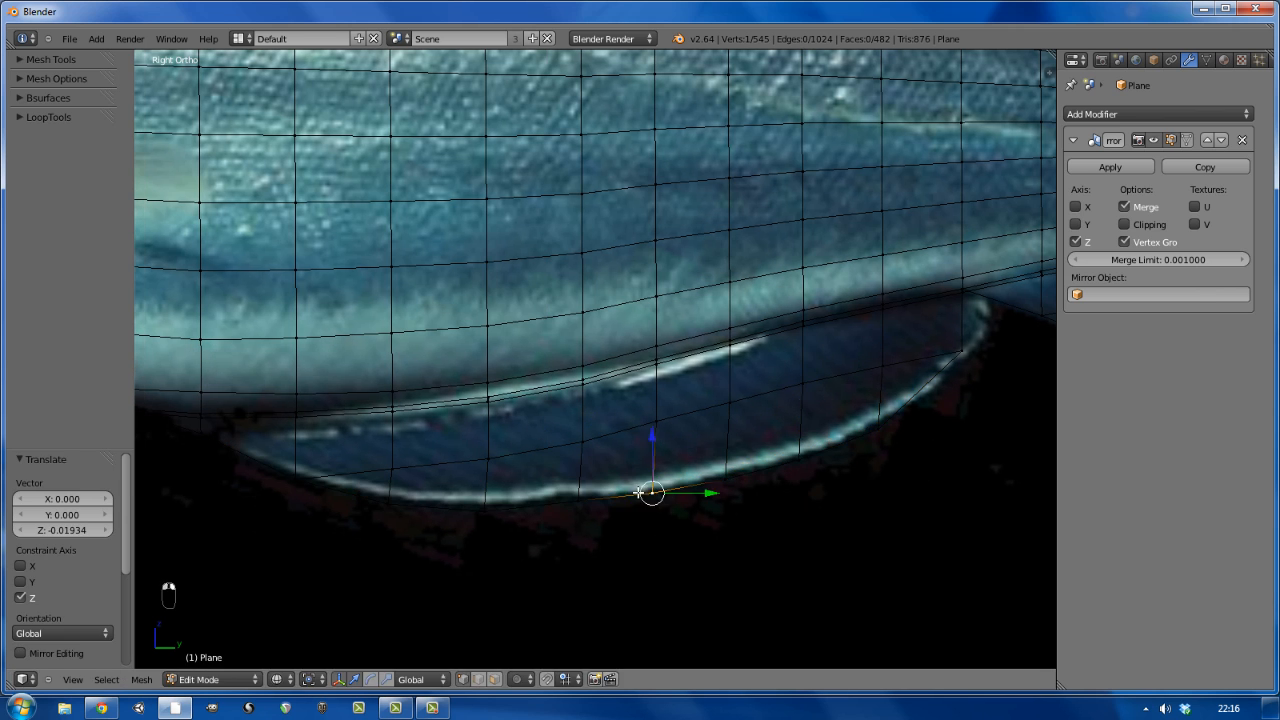
drag(652, 434, 652, 436)
right_click(961, 351)
drag(968, 287, 969, 306)
- Extrude the belly fin's rear edge backward, scale it down and nudge it along Y to fit the reference's rounded tip
shift+right_click(968, 300)
shift+middle_drag(969, 306, 697, 428)
scroll(708, 434, up, 5)
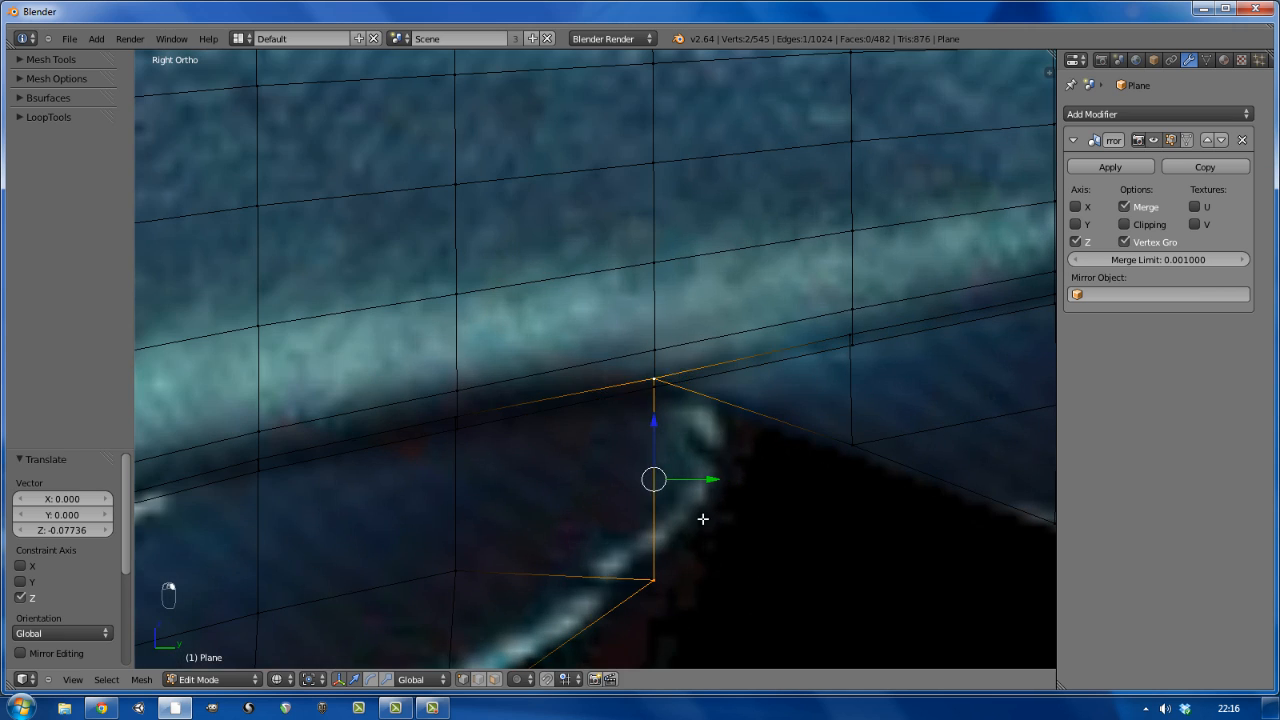
key(e)
click(763, 587)
key(s)
key(s)
click(762, 545)
drag(760, 475, 755, 475)
key(a)
key(z)
scroll(758, 477, down, 11)
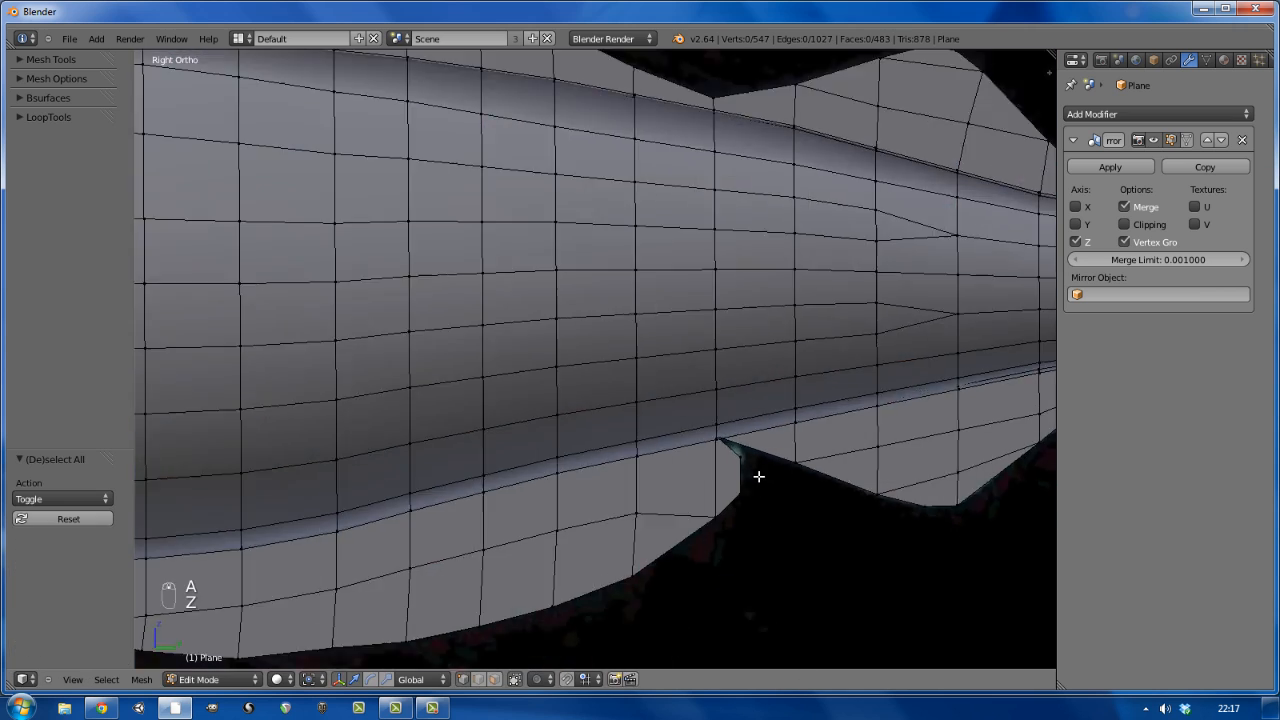
- Lower a single vertex slightly near the rear end of the belly fin
key(Tab)
key(Tab)
scroll(753, 489, up, 5)
right_click(682, 490)
drag(681, 436, 680, 440)
key(a)
key(a)
key(a)
- Reposition two neighbouring belly fin vertices along Z to even out the fin's mesh
scroll(660, 465, down, 1)
shift+middle_drag(583, 521, 643, 494)
right_click(639, 467)
shift+right_click(681, 454)
drag(657, 409, 597, 434)
right_click(597, 471)
- Examine the whole fish and its fins in Object Mode from the side and from oblique angles
scroll(500, 475, down, 5)
key(Tab)
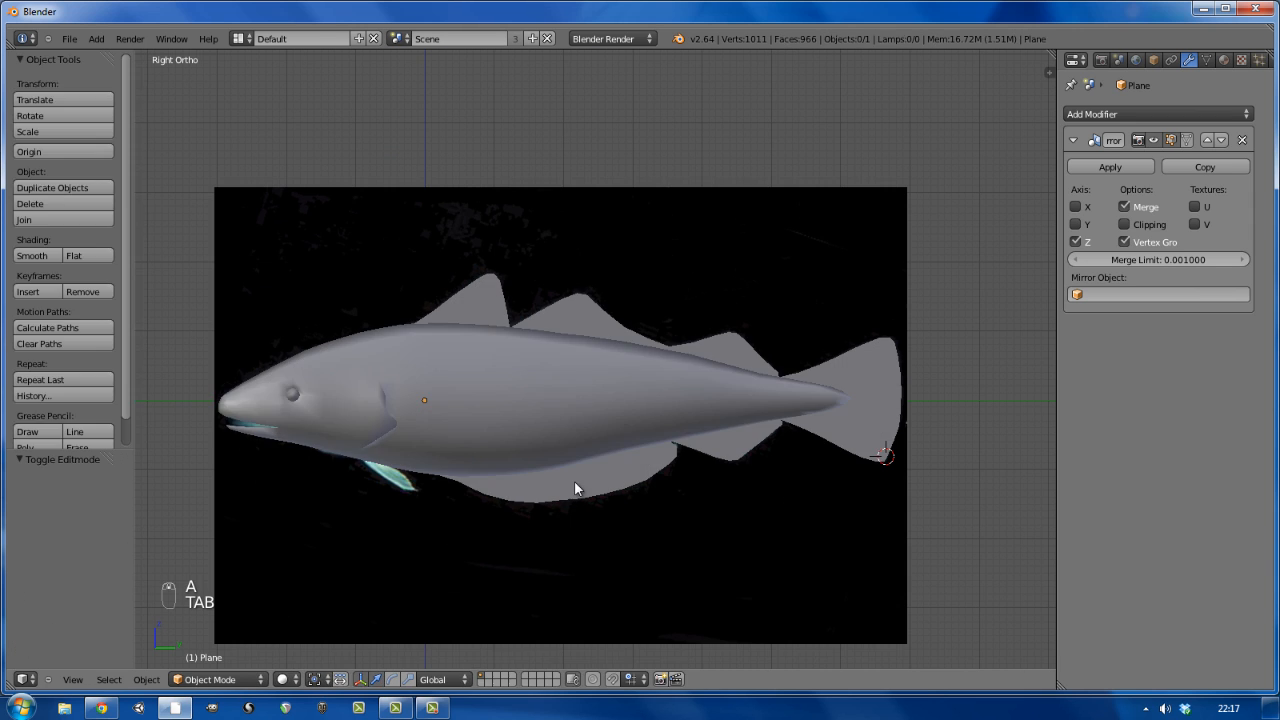
key(Tab)
scroll(577, 486, down, 2)
middle_drag(577, 486, 594, 497)
key(z)
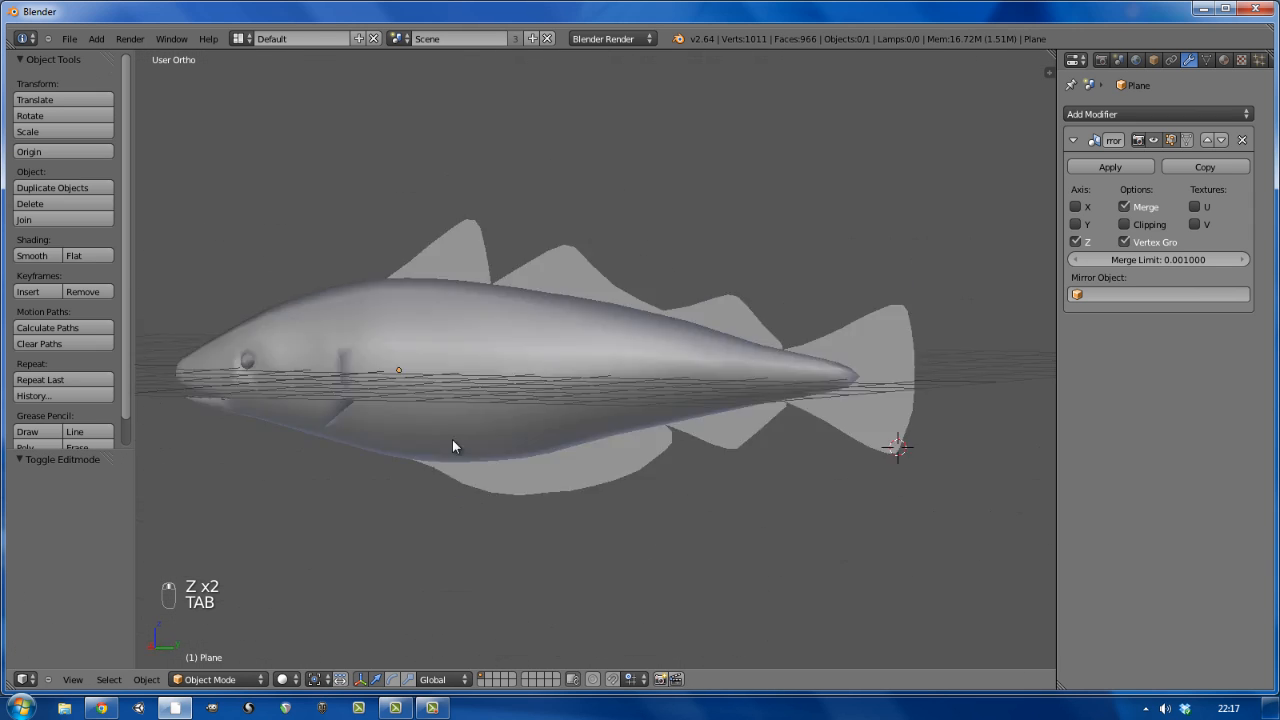
mouse_move(451, 446)
middle_down()
mouse_move(297, 383)
mouse_move(597, 457)
middle_up()
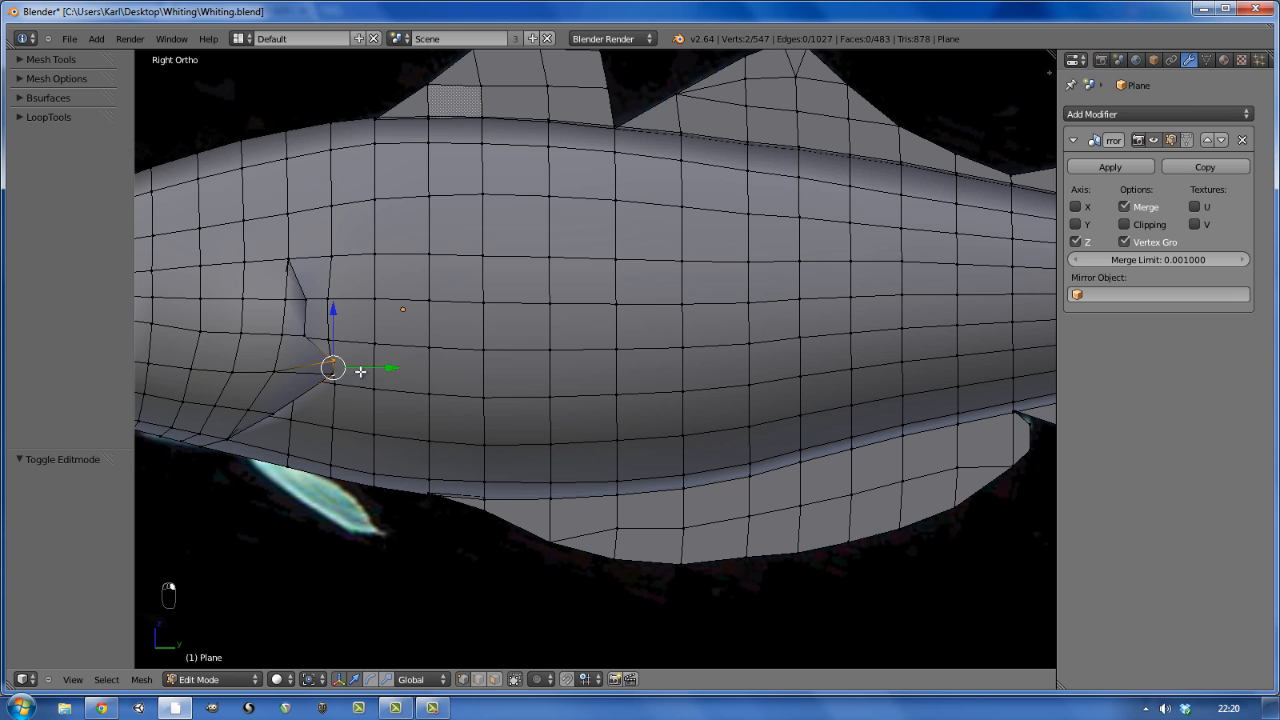
- Select the four vertices at the gill cover's rear corner and move them forward along Y
scroll(340, 374, up, 7)
shift+right_click(316, 371)
key(z)
shift+right_click(318, 324)
key(z)
drag(352, 349, 218, 349)
- Rotate the selected gill corner vertices to follow the gill slit and lower them about 0.019 along Z
shift+middle_drag(278, 359, 553, 421)
key(r)
click(529, 446)
drag(465, 372, 471, 388)
scroll(464, 453, up, 4)
middle_drag(464, 453, 439, 447)
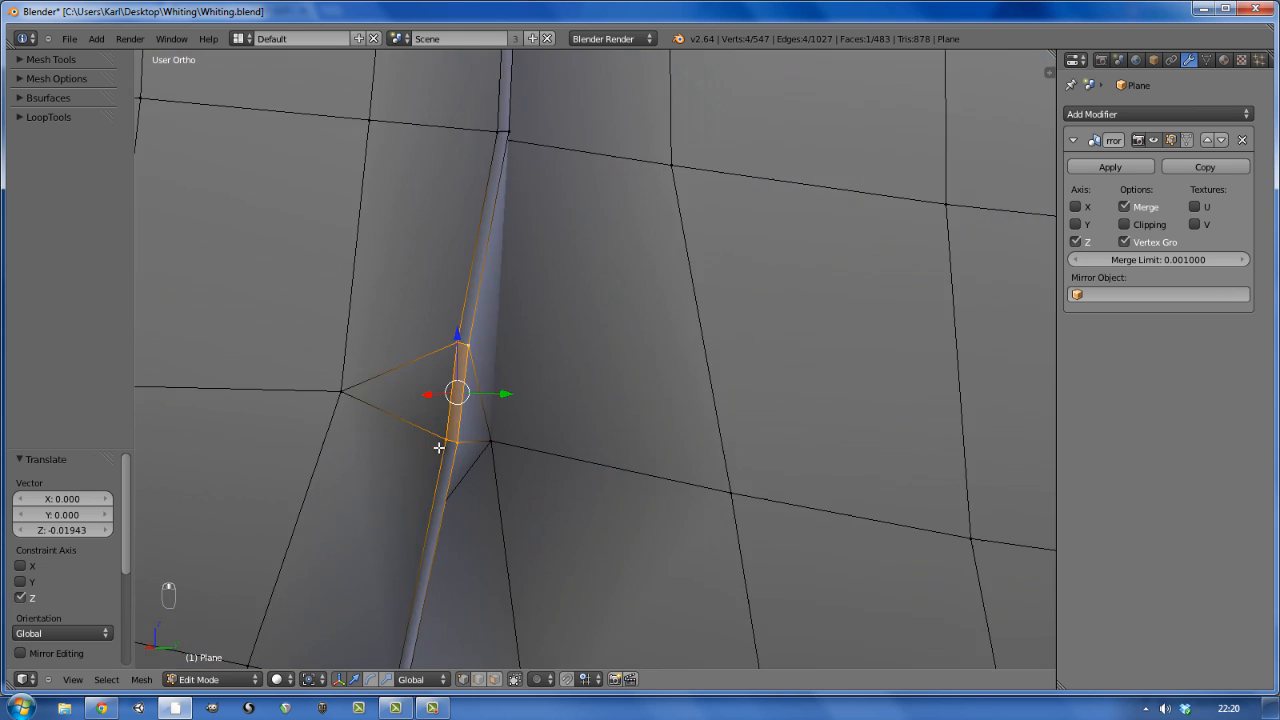
- Merge the two pairs of neighbouring vertices on the gill cover's rear edge at their centers
scroll(436, 437, up, 4)
right_click(460, 446)
shift+right_click(483, 245)
key(alt+m)
click(460, 386)
right_click(483, 448)
shift+right_click(503, 258)
key(shift+r)
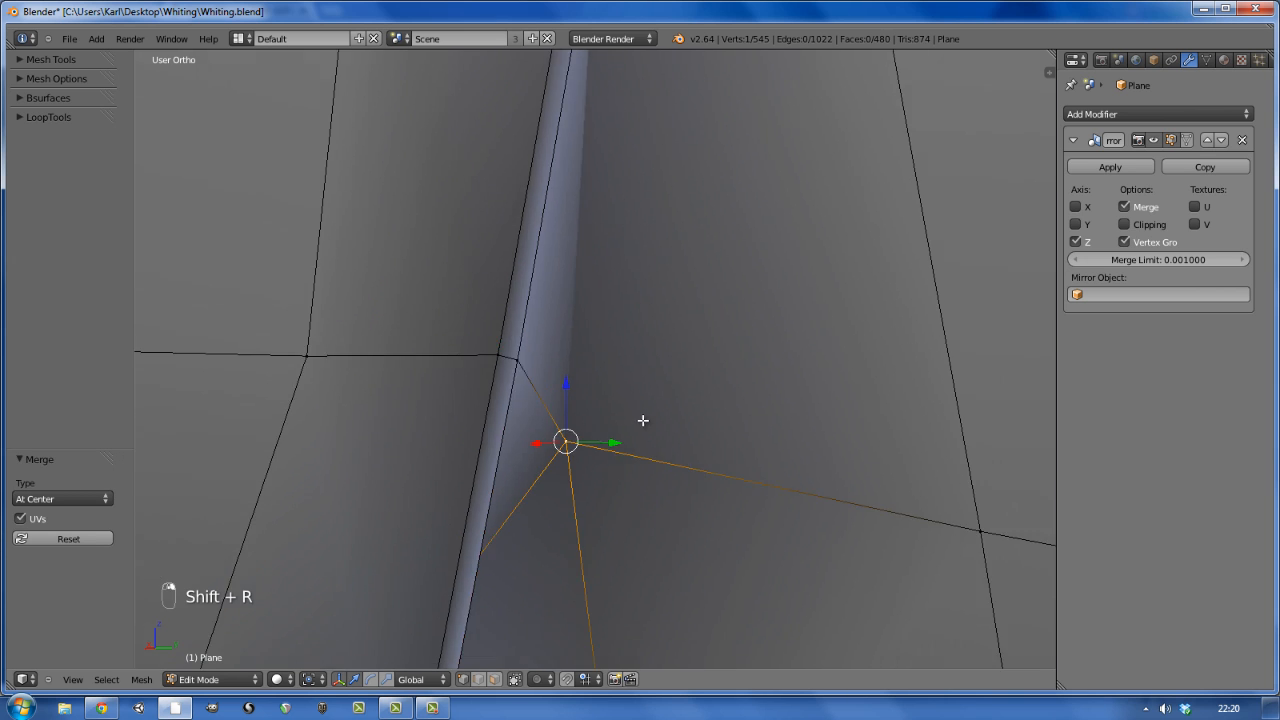
- Move the body vertex behind the gill about 0.034 forward along Y, and extrude a new vertex about 0.112 forward from it
key(KP_3)
key(z)
scroll(777, 426, down, 10)
mouse_move(788, 405)
mouse_down()
mouse_move(745, 404)
mouse_move(776, 403)
mouse_up()
scroll(765, 404, up, 4)
key(e)
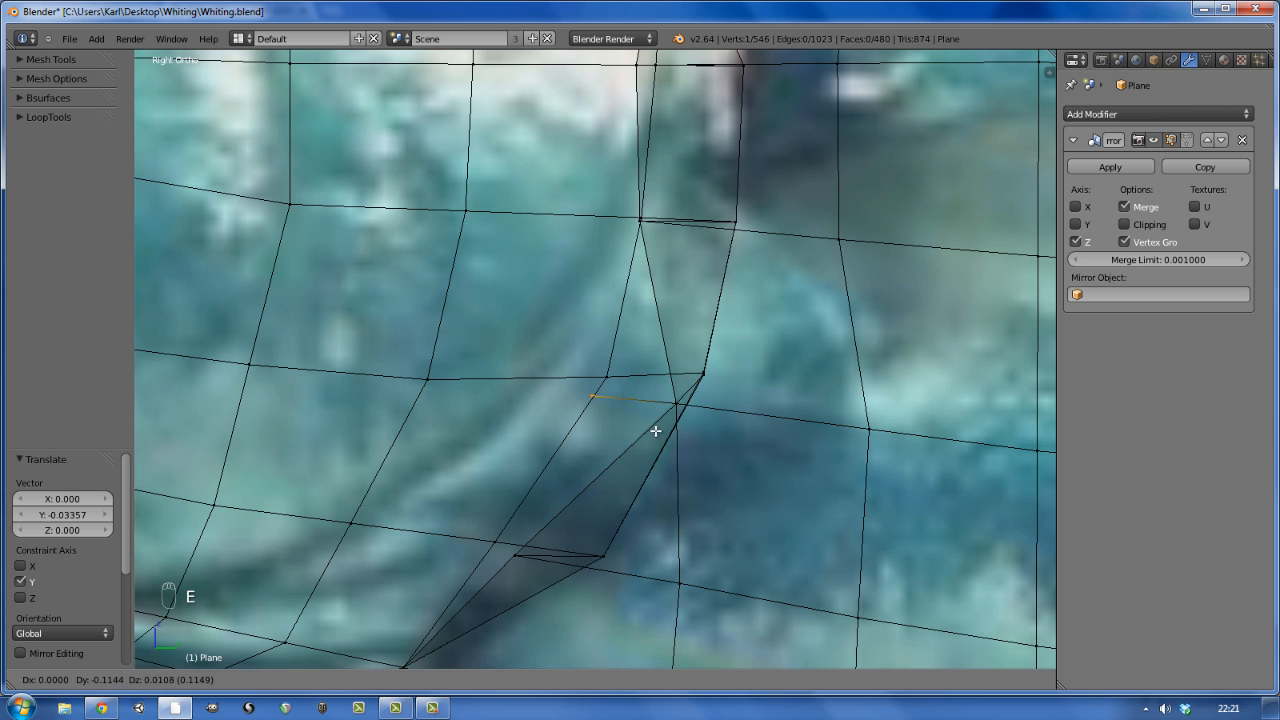
click(655, 429)
- Delete the two edges running above and below the body vertex behind the gill slit
key(x)
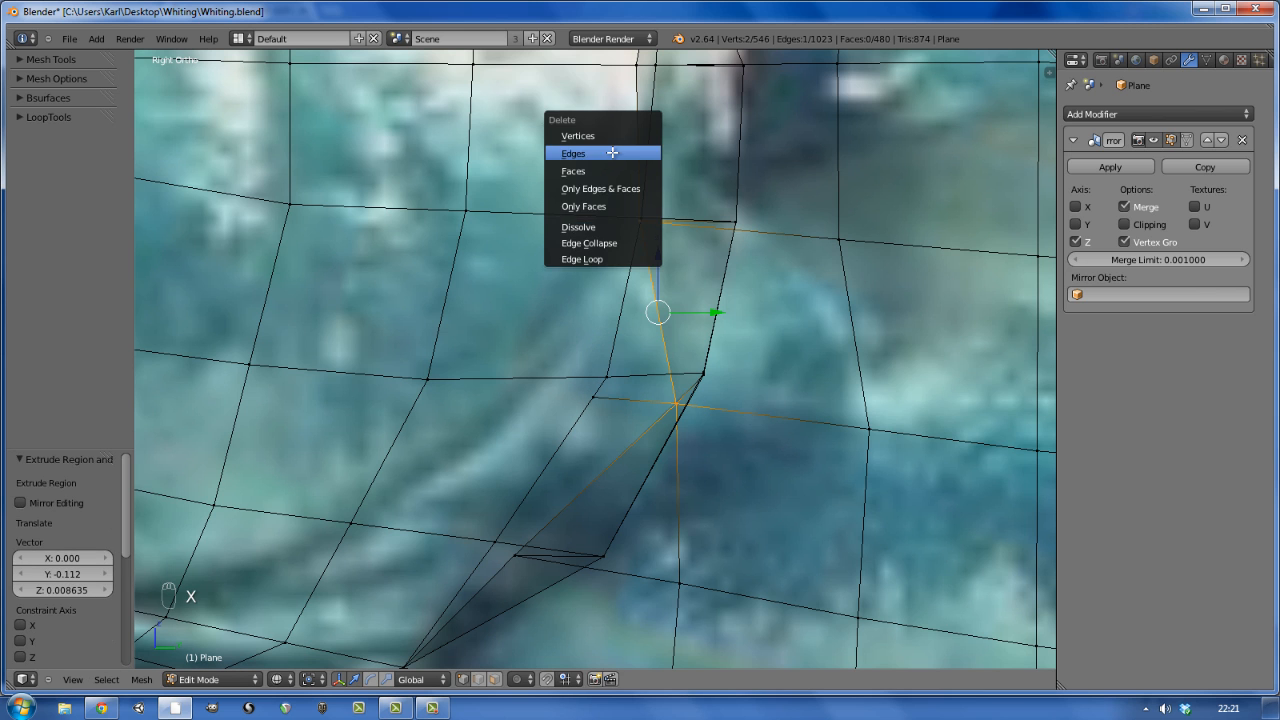
click(630, 151)
middle_drag(850, 372, 737, 420)
shift+right_click(732, 400)
key(x)
click(737, 398)
right_click(733, 402)
- Rebuild the inner gill slit wall with new faces joining the extruded vertex to the surrounding body vertices
middle_drag(740, 513, 698, 226)
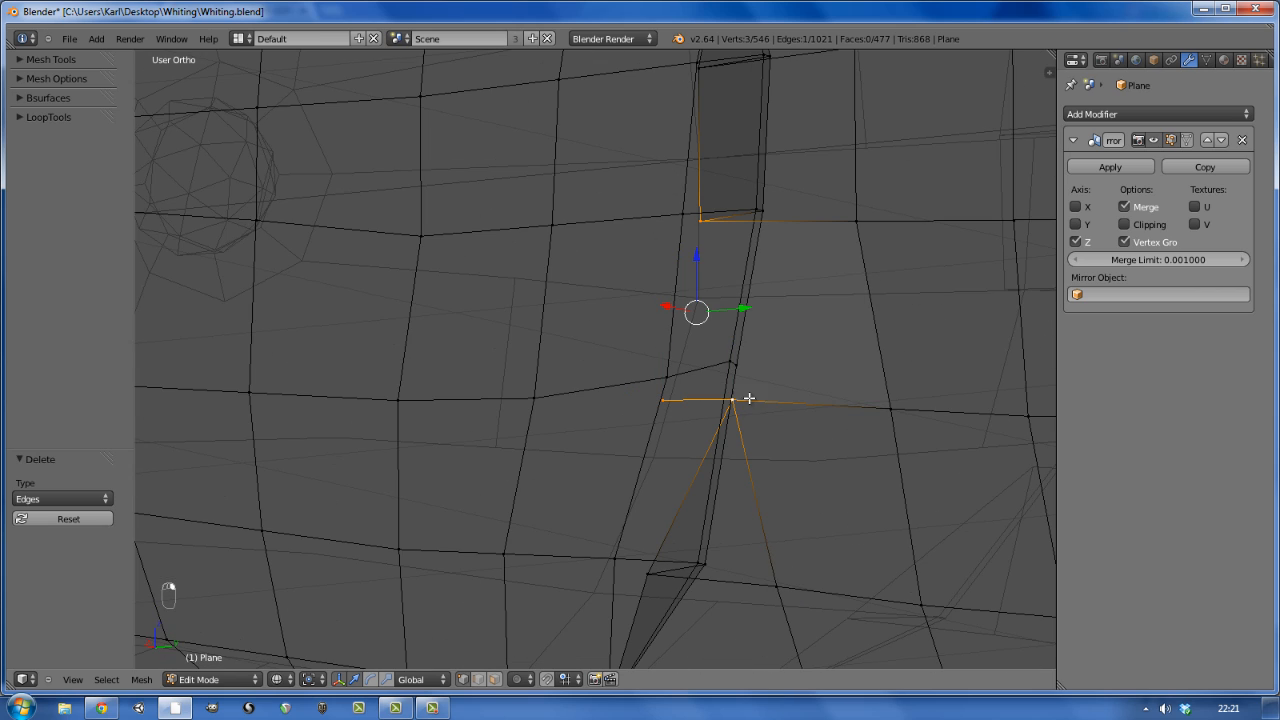
key(f)
key(f)
right_click(668, 403)
middle_drag(677, 406, 702, 500)
shift+right_click(655, 390)
shift+right_click(799, 439)
middle_drag(799, 439, 720, 297)
shift+right_click(734, 334)
key(f)
key(f)
key(f)
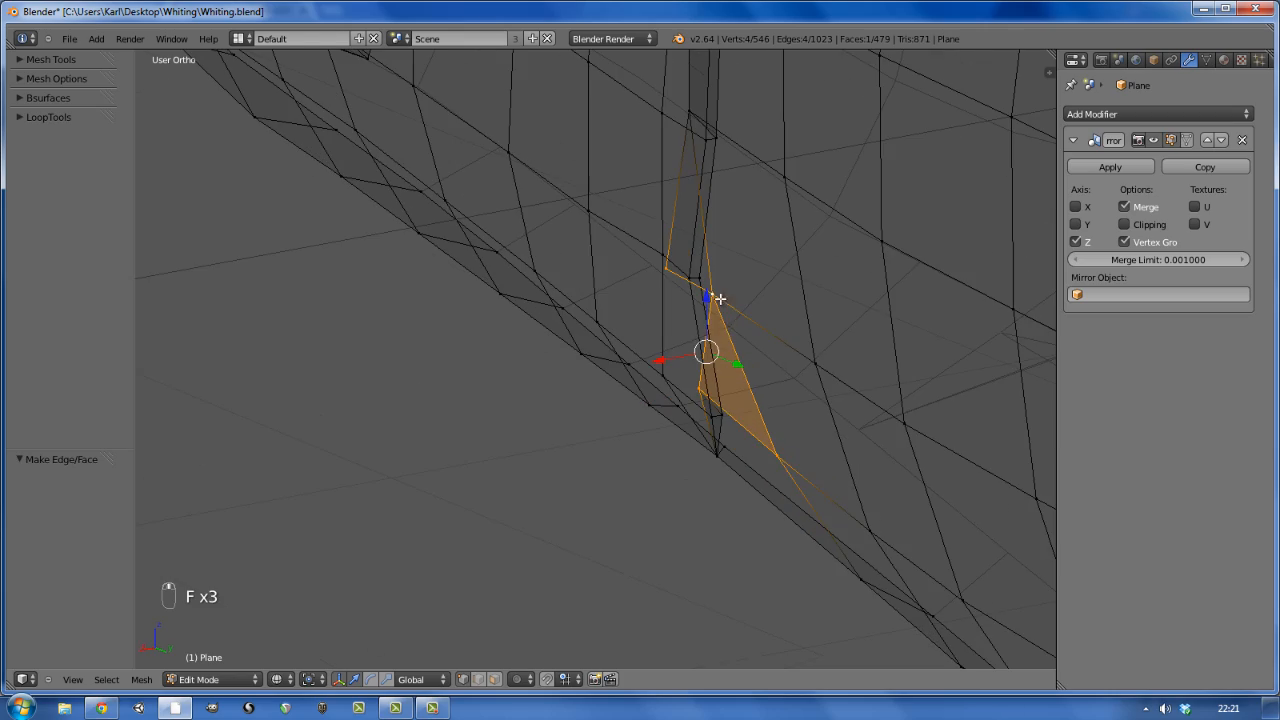
- Fill the remaining opening beside the lower gill slit and return to the right-side wireframe view
shift+right_click(779, 457)
key(f)
key(f)
mouse_move(779, 457)
middle_down()
mouse_move(773, 353)
mouse_move(843, 354)
middle_up()
key(z)
key(KP_3)
key(z)
key(a)
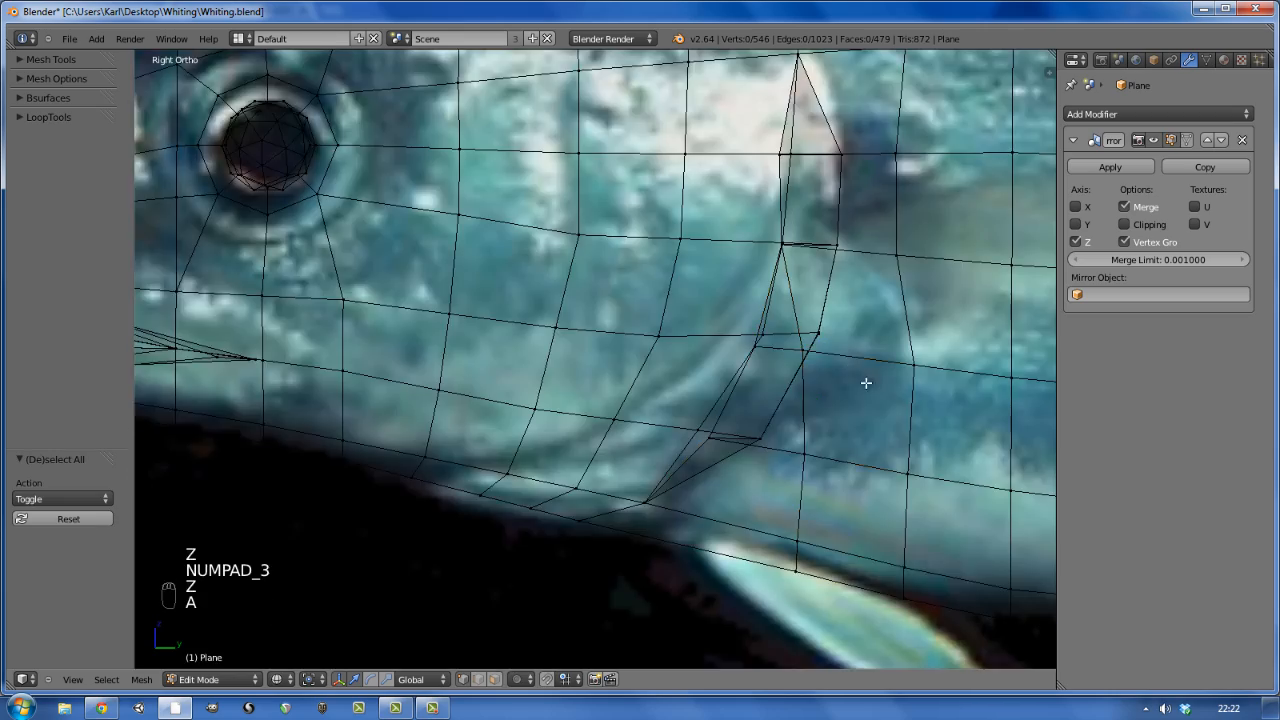
- Move the vertex behind the gill cover slightly forward along Y
scroll(866, 383, up, 4)
right_click(720, 250)
drag(752, 245, 734, 246)
key(a)
key(z)
scroll(723, 480, down, 6)
- Shift the inner gill slit vertex inward along X to deepen the recess behind the gill cover
mouse_move(683, 467)
middle_down()
mouse_move(723, 480)
mouse_move(640, 463)
middle_up()
scroll(640, 463, up, 5)
right_click(640, 463)
drag(566, 458, 606, 457)
middle_drag(606, 457, 631, 493)
drag(620, 500, 648, 498)
- Shift the lower gill slit vertex about 0.002 inward along X
scroll(640, 472, down, 3)
middle_drag(640, 472, 680, 463)
right_click(646, 471)
drag(604, 471, 612, 471)
mouse_move(612, 471)
middle_down()
mouse_move(684, 476)
mouse_move(625, 459)
middle_up()
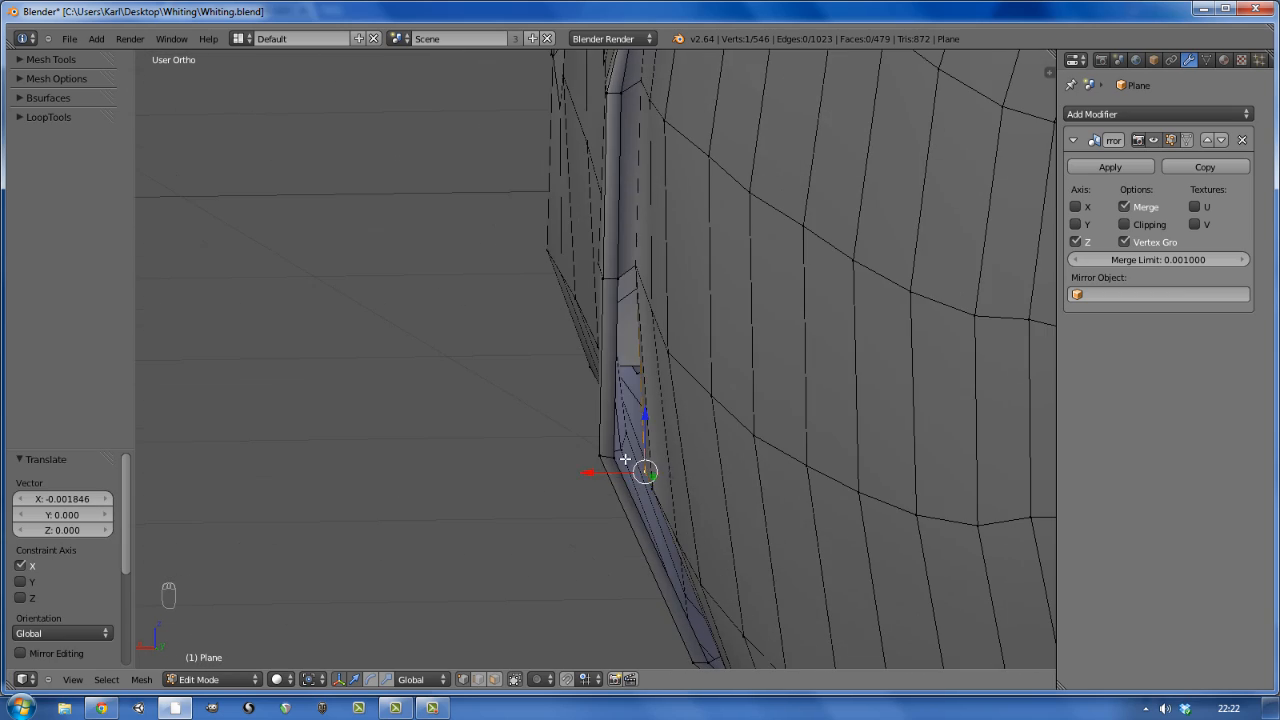
- Fill the tall opening inside the upper gill slit with a face
key(z)
mouse_move(637, 280)
middle_down()
mouse_move(671, 340)
mouse_move(660, 320)
middle_up()
shift+right_click(660, 320)
key(f)
key(z)
scroll(660, 460, up, 5)
middle_drag(660, 460, 619, 359)
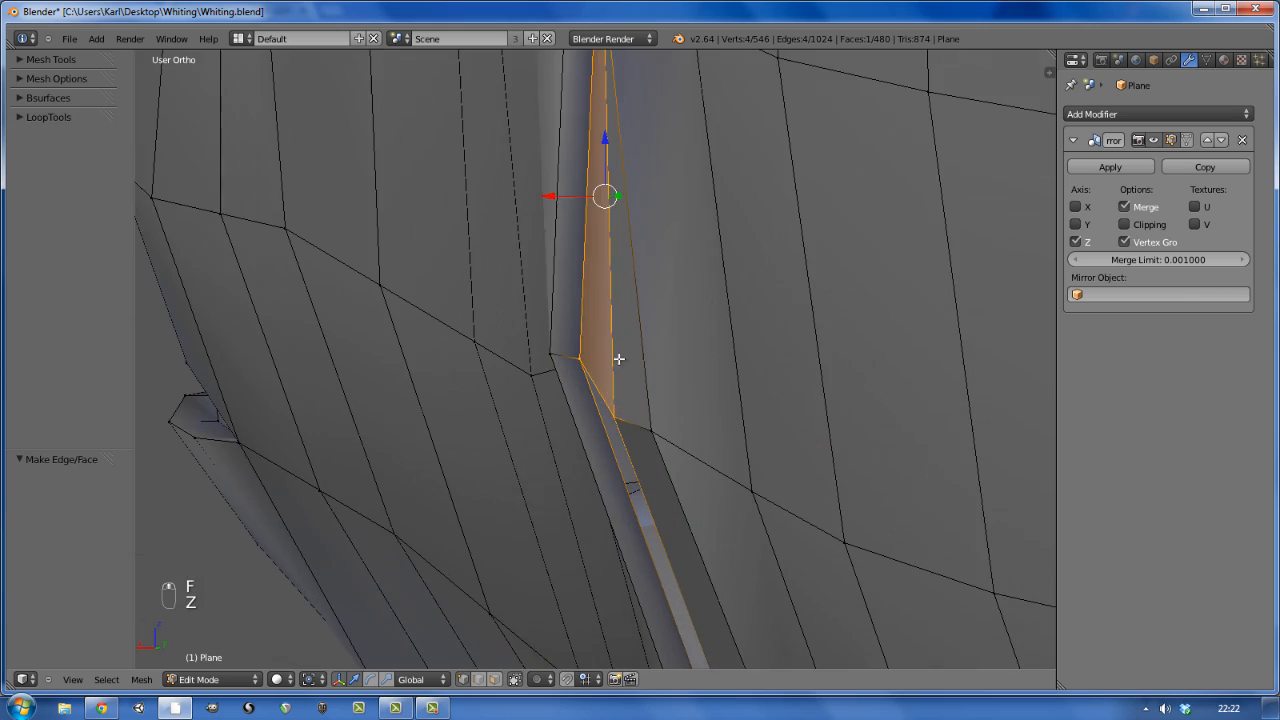
- Fill the narrow opening along the lower gill slit with a face
shift+middle_drag(613, 415, 573, 169)
shift+right_click(724, 563)
shift+right_click(697, 566)
key(f)
key(z)
key(z)
key(a)
scroll(705, 470, down, 5)
- Recalculate the normals of the entire fish mesh
middle_drag(705, 470, 649, 451)
scroll(718, 432, down, 3)
key(a)
key(ctrl+n)
key(a)
- Slide a lower gill slit vertex along its edge
right_click(690, 411)
key(shift+v)
click(693, 418)
key(a)
- Shift the lower gill slit edge by about -0.02 along X
key(Tab)
scroll(731, 428, down, 6)
key(Tab)
scroll(706, 454, up, 4)
right_click(649, 451)
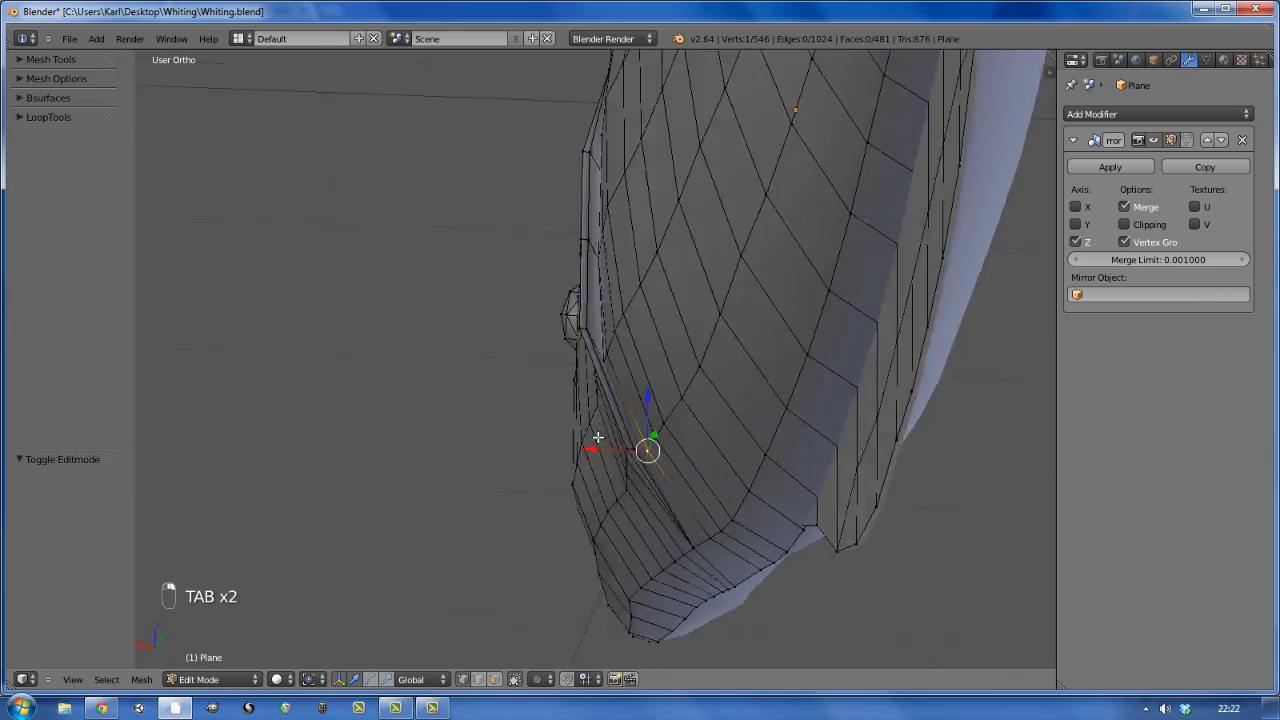
scroll(597, 437, up, 5)
drag(515, 324, 527, 324)
- Raise the selected lower gill slit edge by about 0.012 along Z
mouse_move(609, 380)
middle_down()
mouse_move(614, 360)
mouse_move(594, 389)
mouse_move(718, 389)
middle_up()
key(z)
key(z)
key(z)
scroll(751, 385, down, 2)
drag(682, 318, 683, 310)
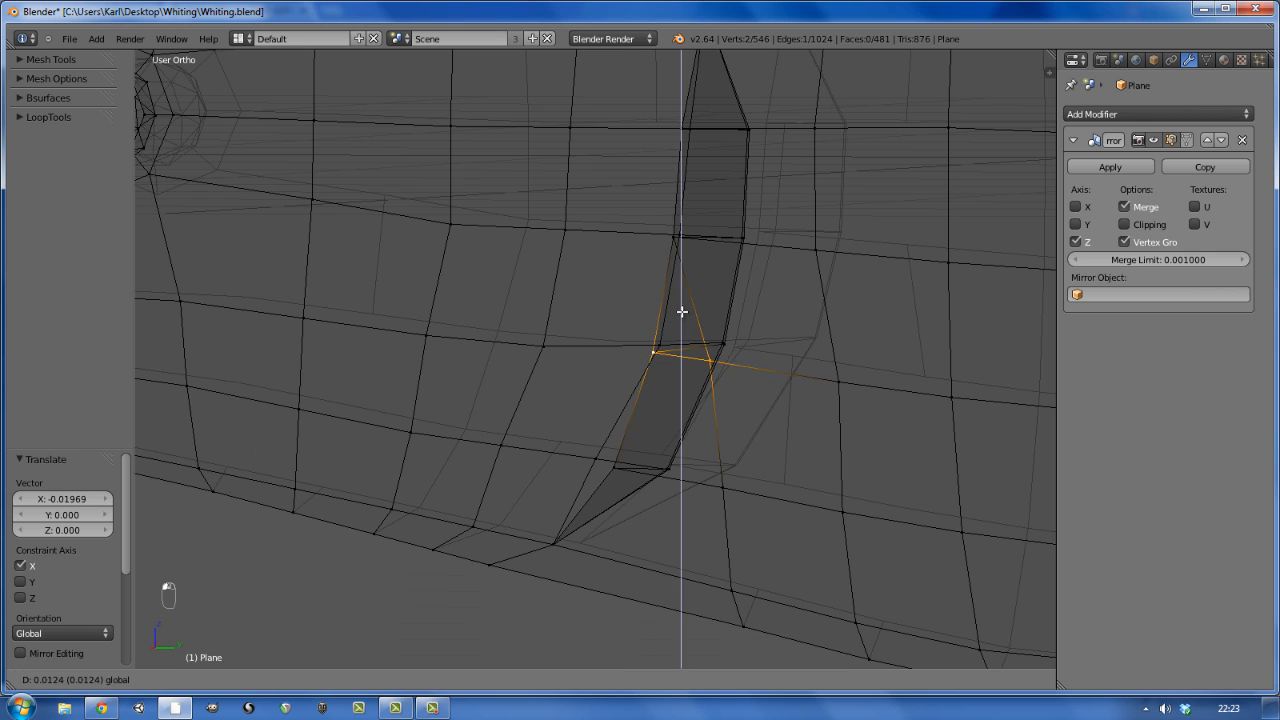
- Deselect the mesh, return to object mode in the right side view, and save the Whiting.blend file
key(a)
key(z)
key(Tab)
scroll(732, 376, down, 7)
key(a)
key(KP_3)
scroll(661, 360, down, 4)
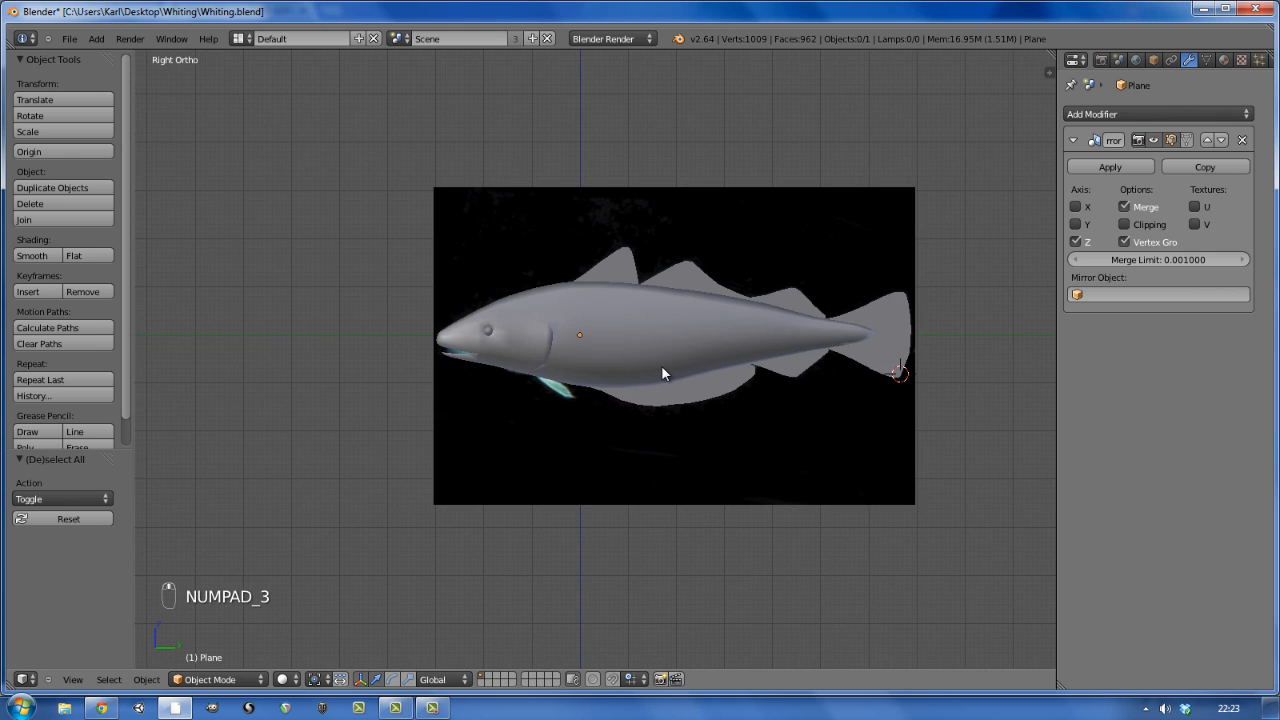
key(ctrl+s)
- Add a plane at the 3D cursor just behind the gill cover and rotate it 90° about X
scroll(661, 365, up, 5)
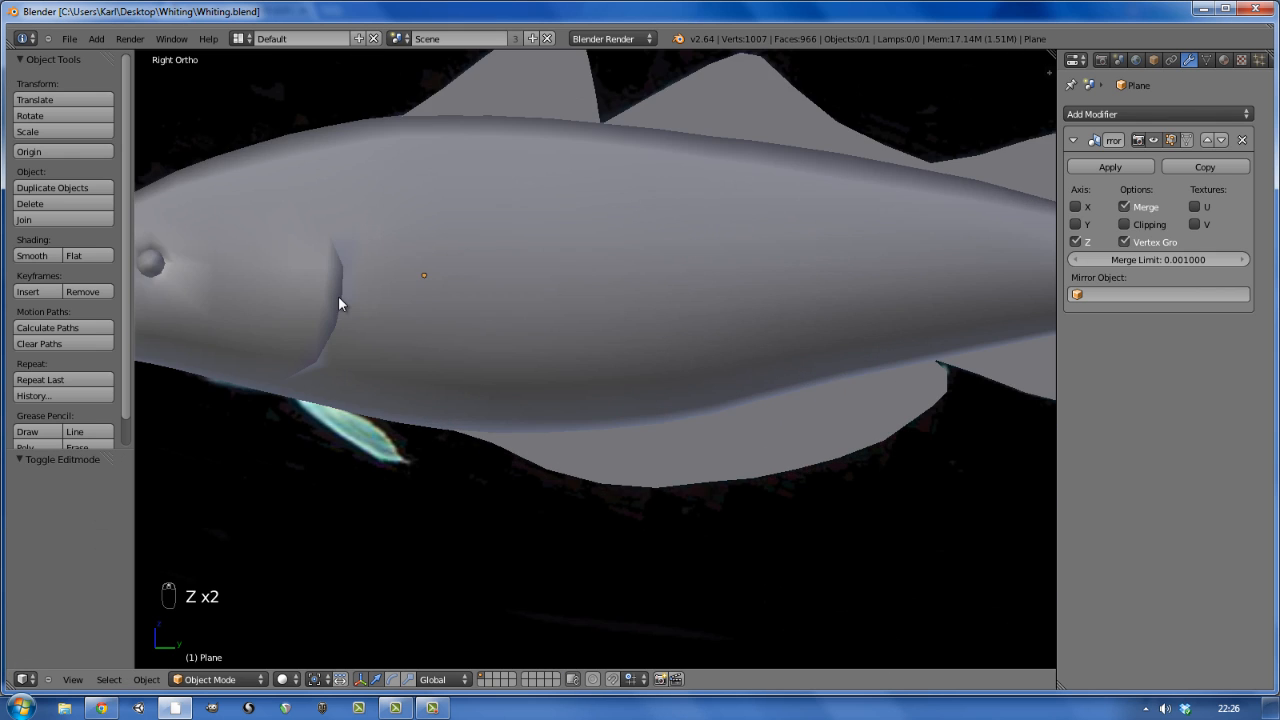
key(z)
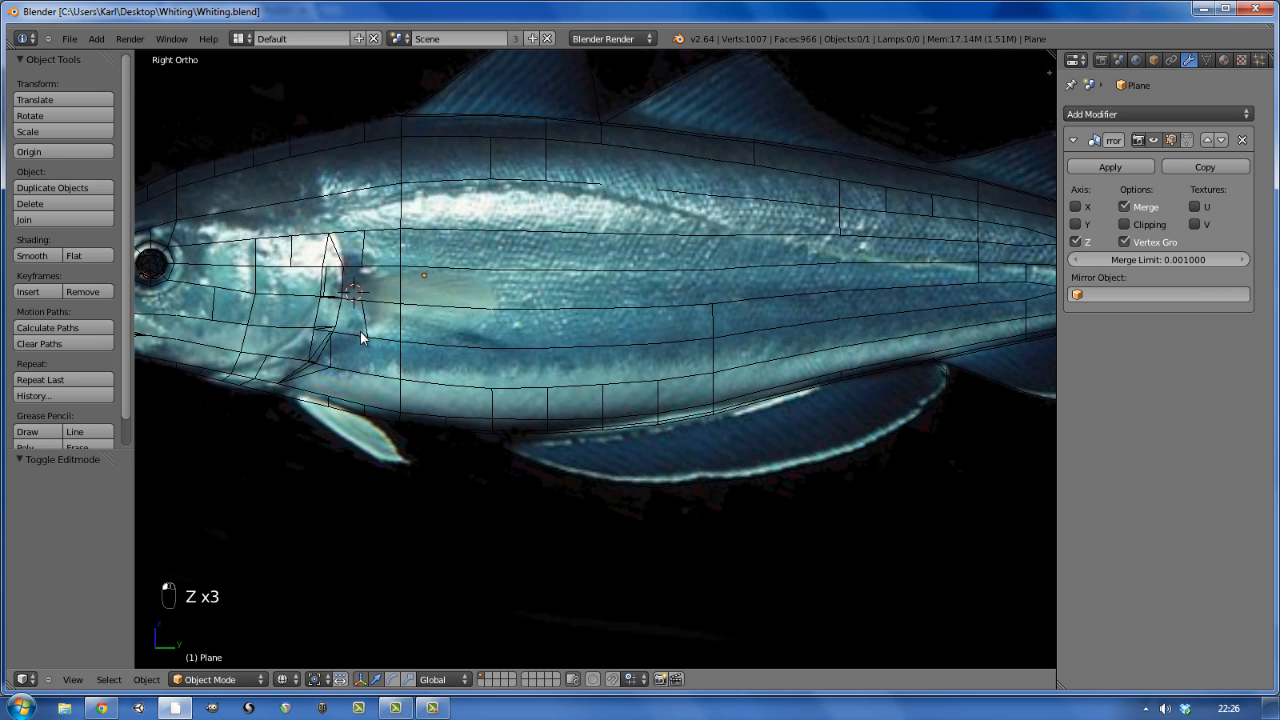
key(shift+a)
mouse_move(361, 337)
click(410, 337)
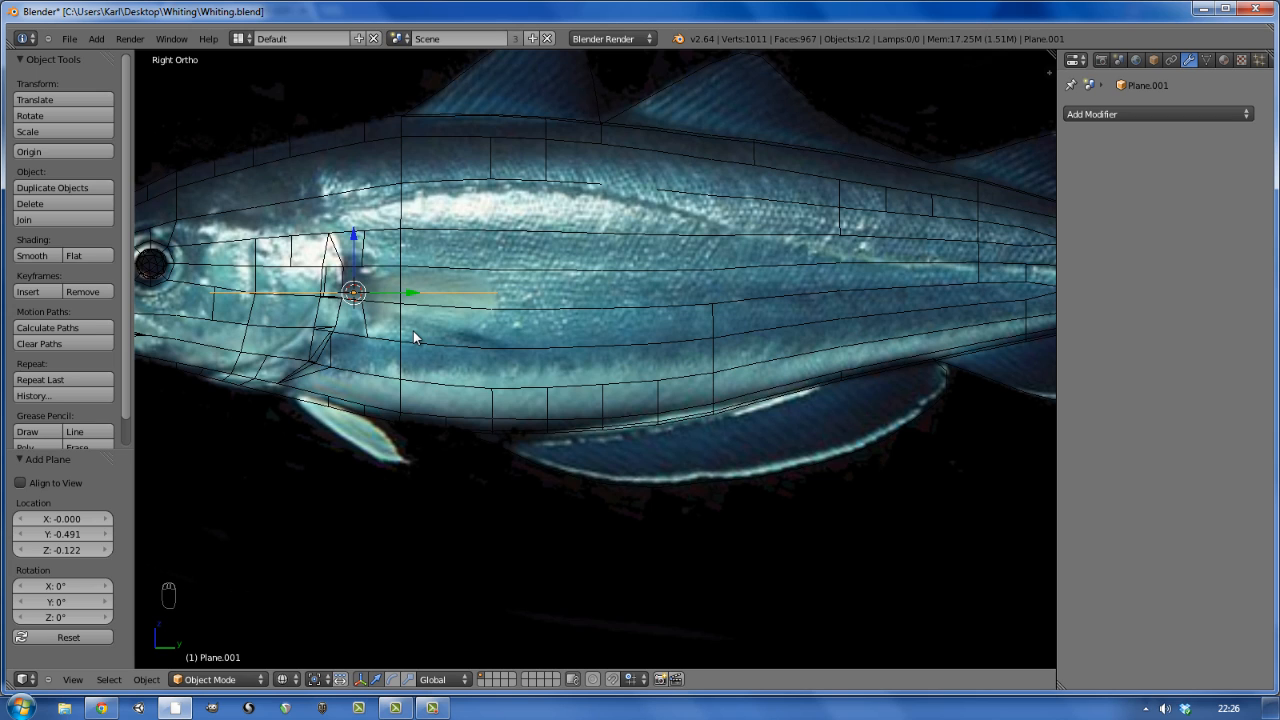
text(rx90)
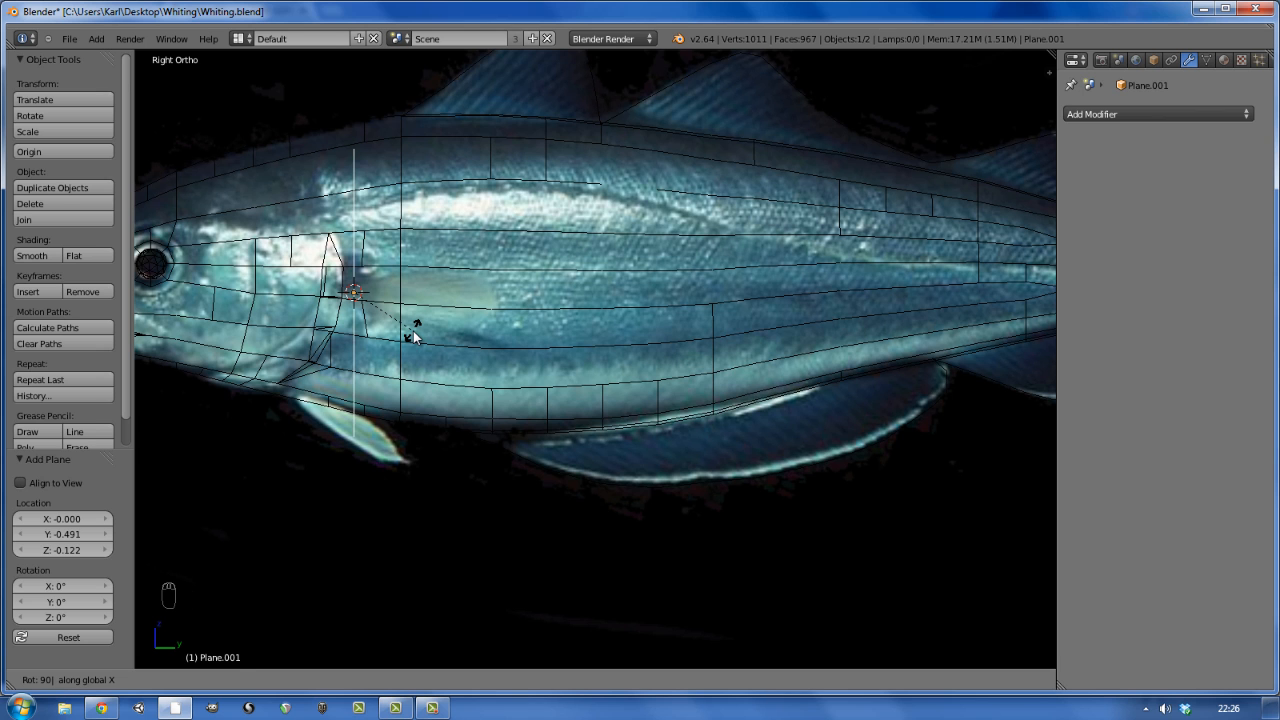
key(Return)
- Move the new plane about 1.03 along X in the front view, out to the fish's side
key(x)
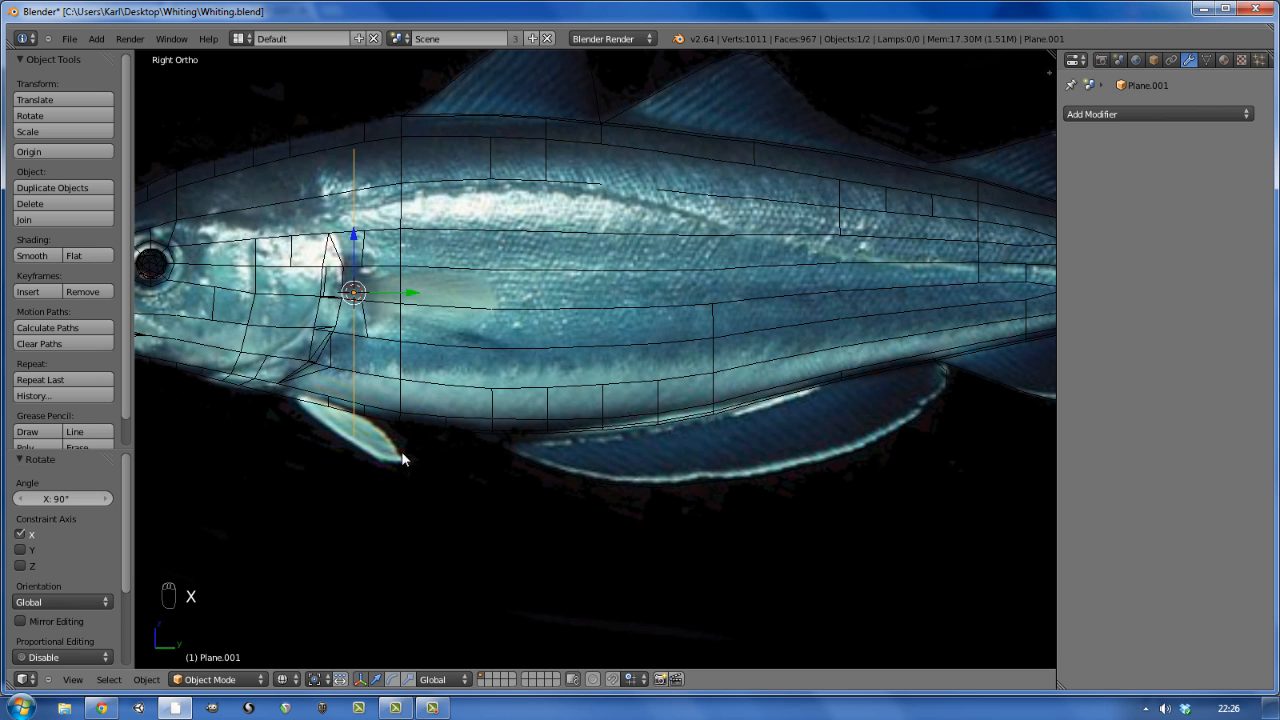
middle_drag(369, 435, 445, 428)
key(KP_1)
key(z)
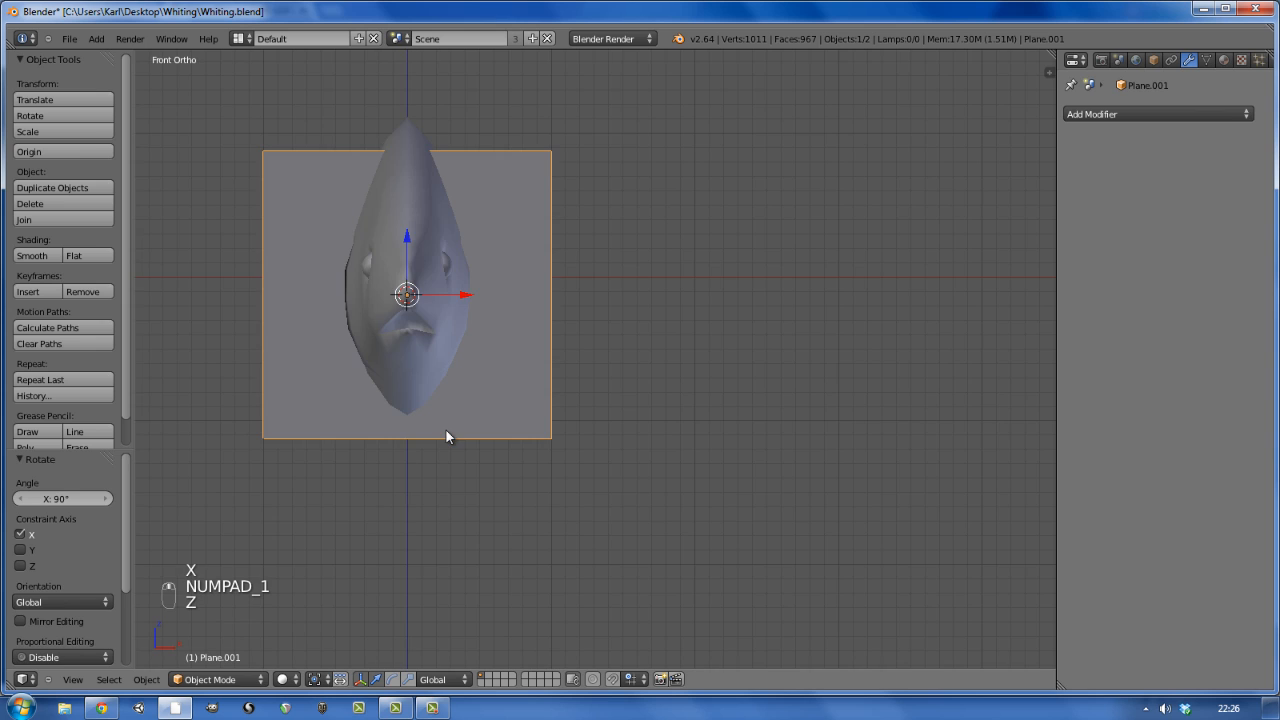
drag(462, 295, 609, 309)
- Join the plane into the fish body object and open the combined mesh for editing
shift+right_click(451, 283)
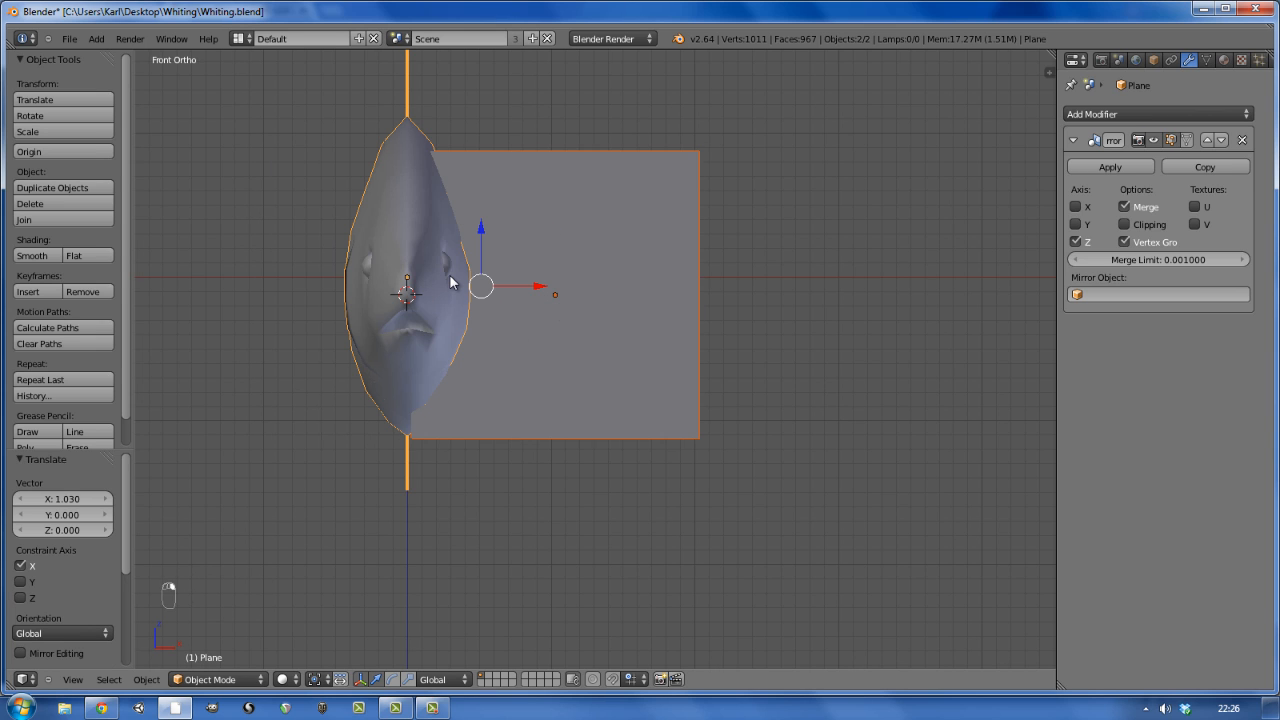
key(ctrl+j)
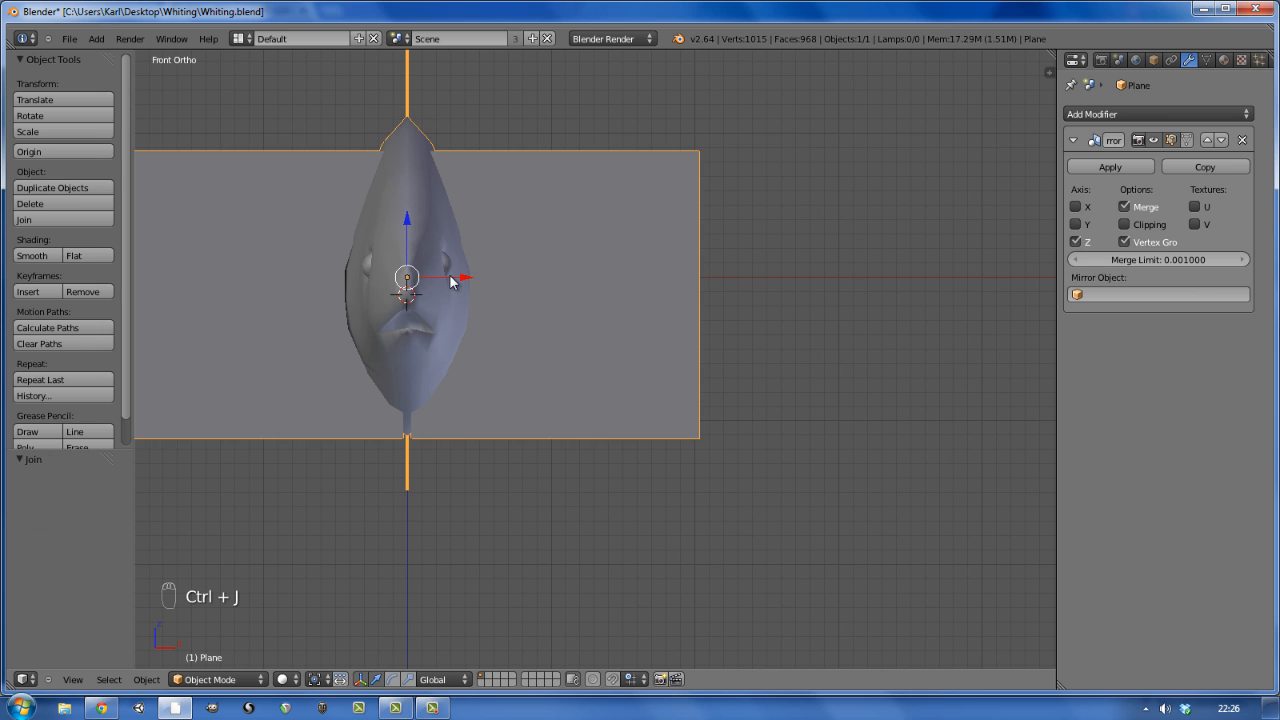
key(Tab)
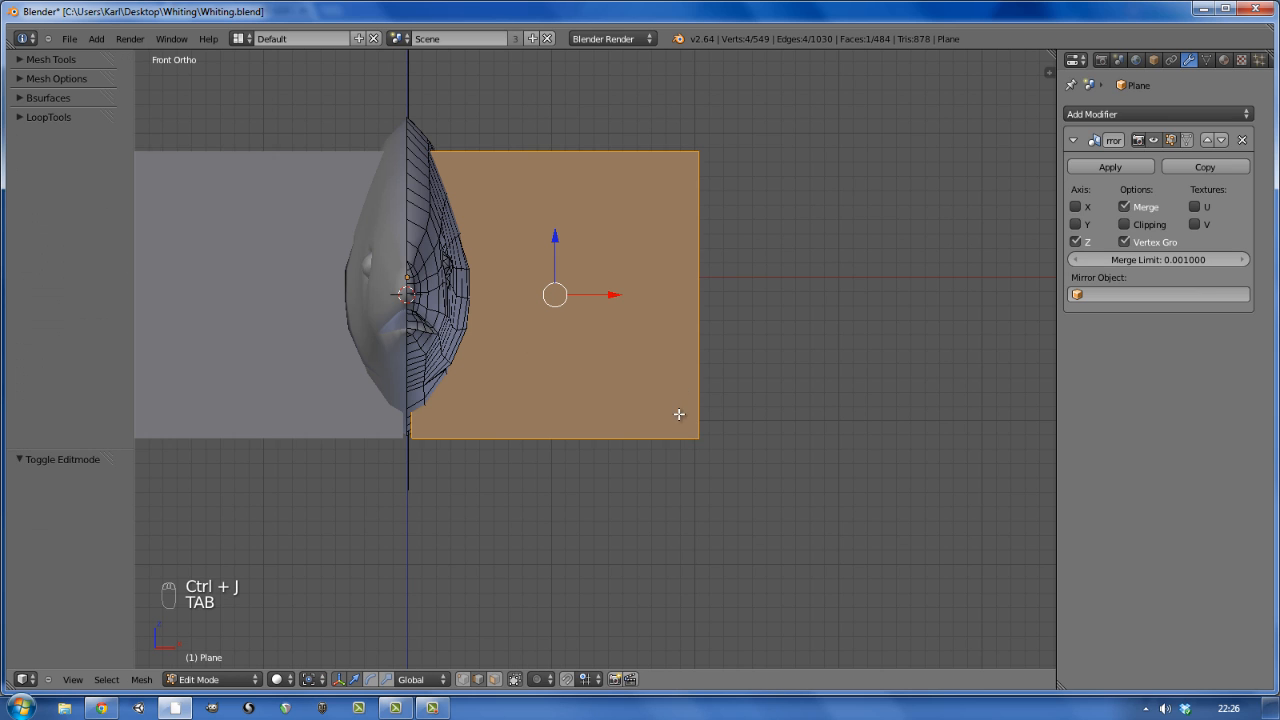
- Scale the plane down to about 0.188, move it against the fish's flank, and raise it about 0.04 along Z
key(s)
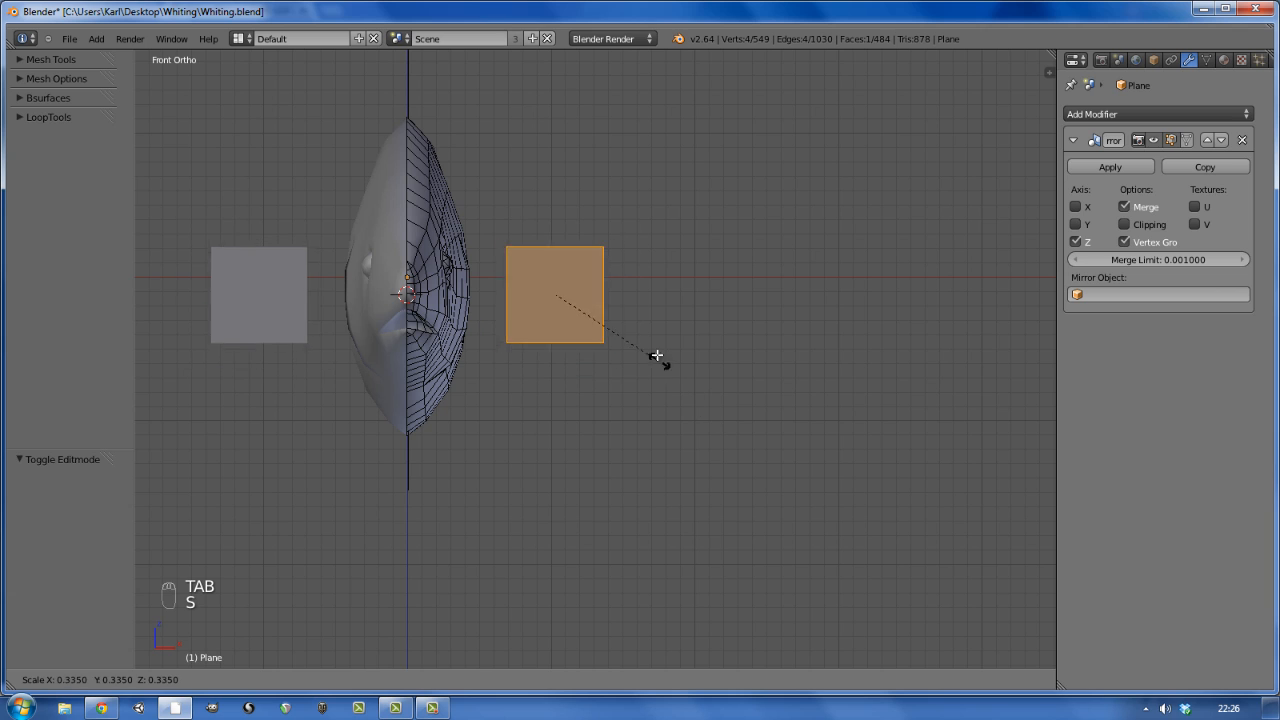
click(617, 307)
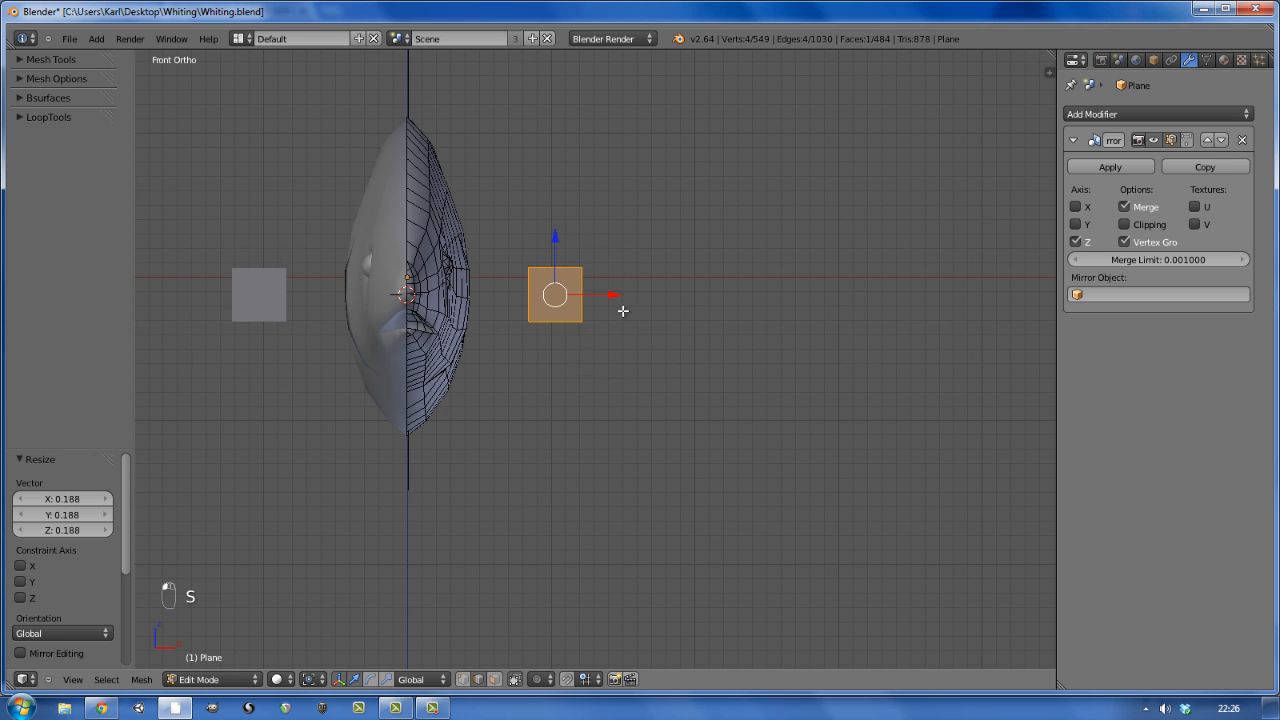
drag(615, 300, 551, 306)
scroll(550, 316, down, 1)
drag(502, 255, 503, 247)
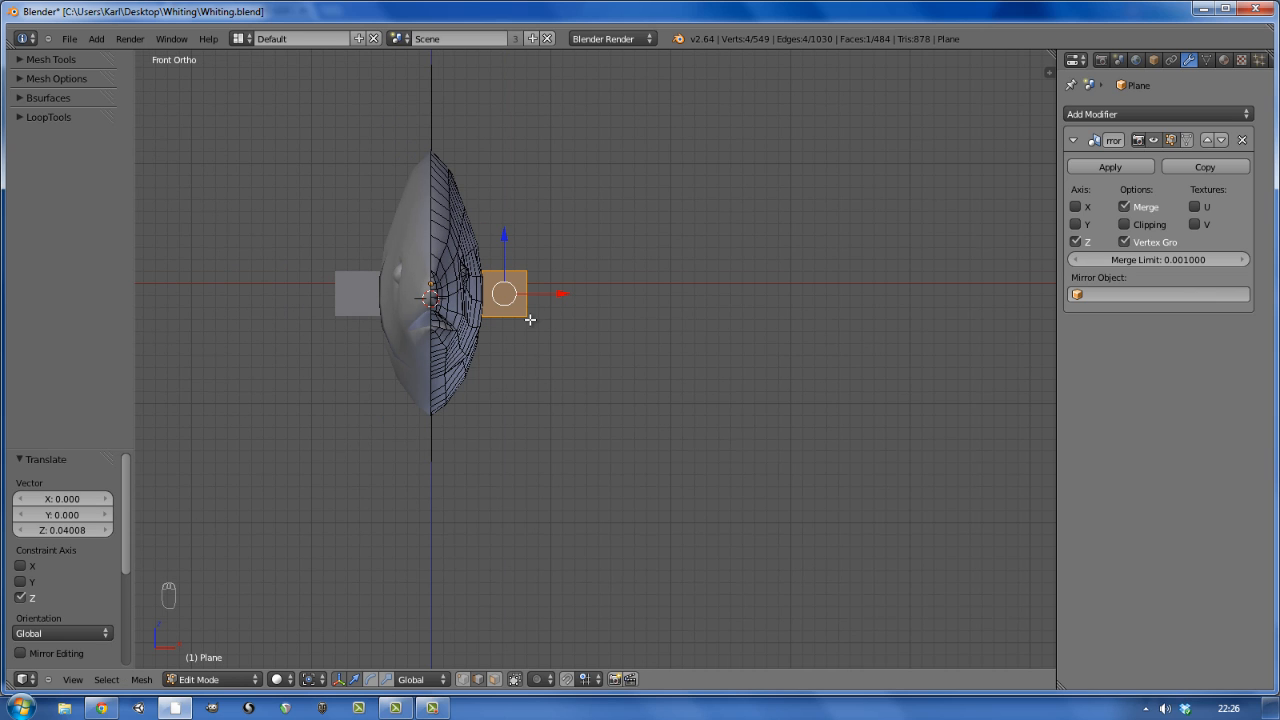
- Show the fish in wireframe in object mode and add a second background image entry
key(z)
key(Tab)
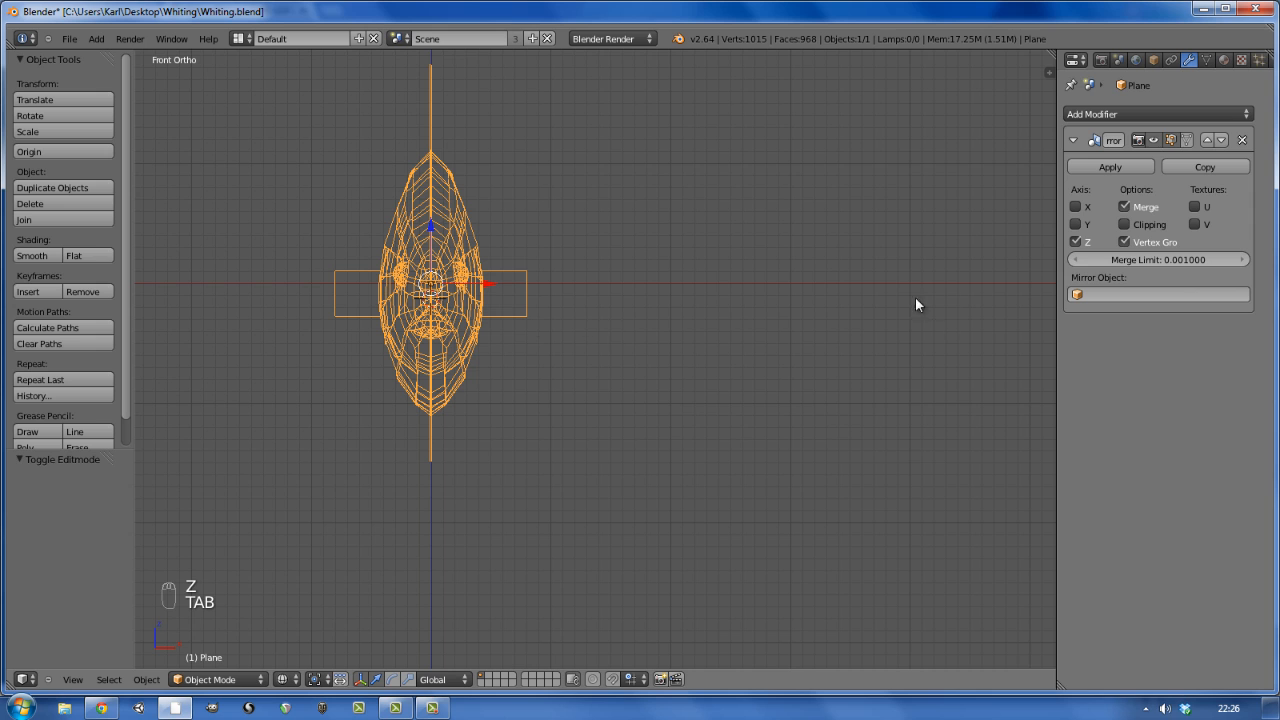
key(t)
key(n)
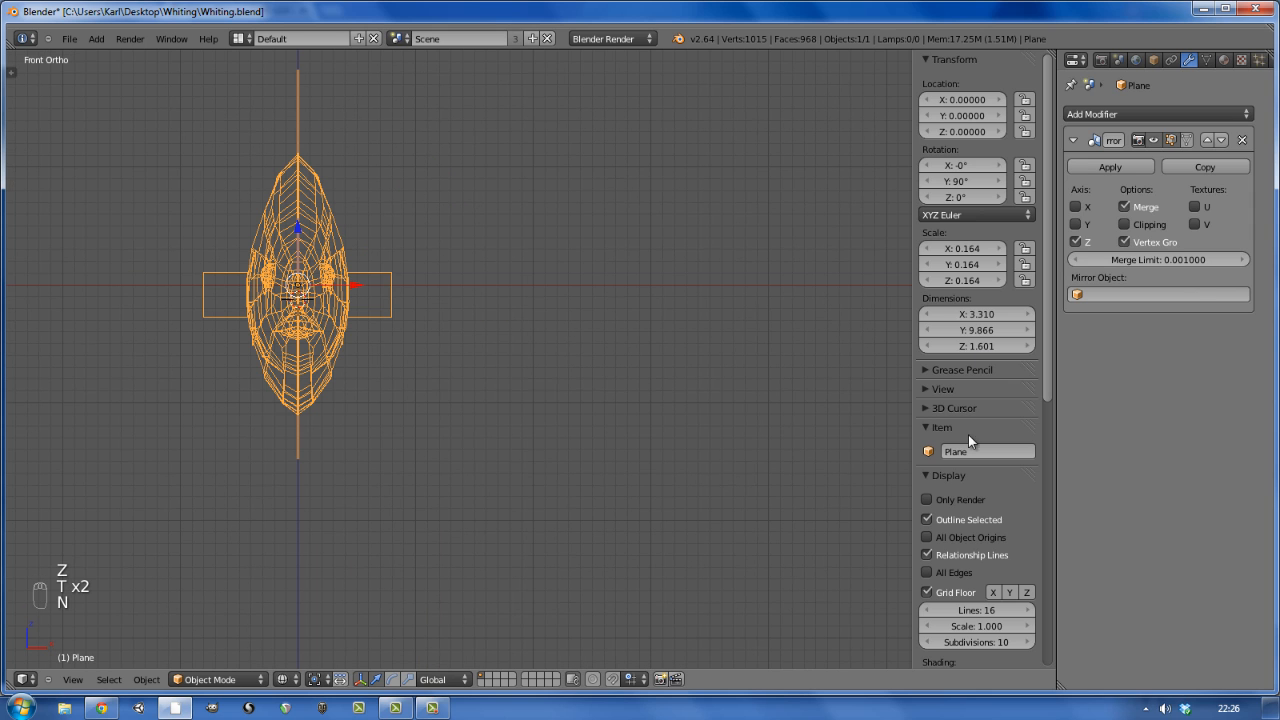
scroll(960, 549, down, 2)
scroll(957, 542, down, 6)
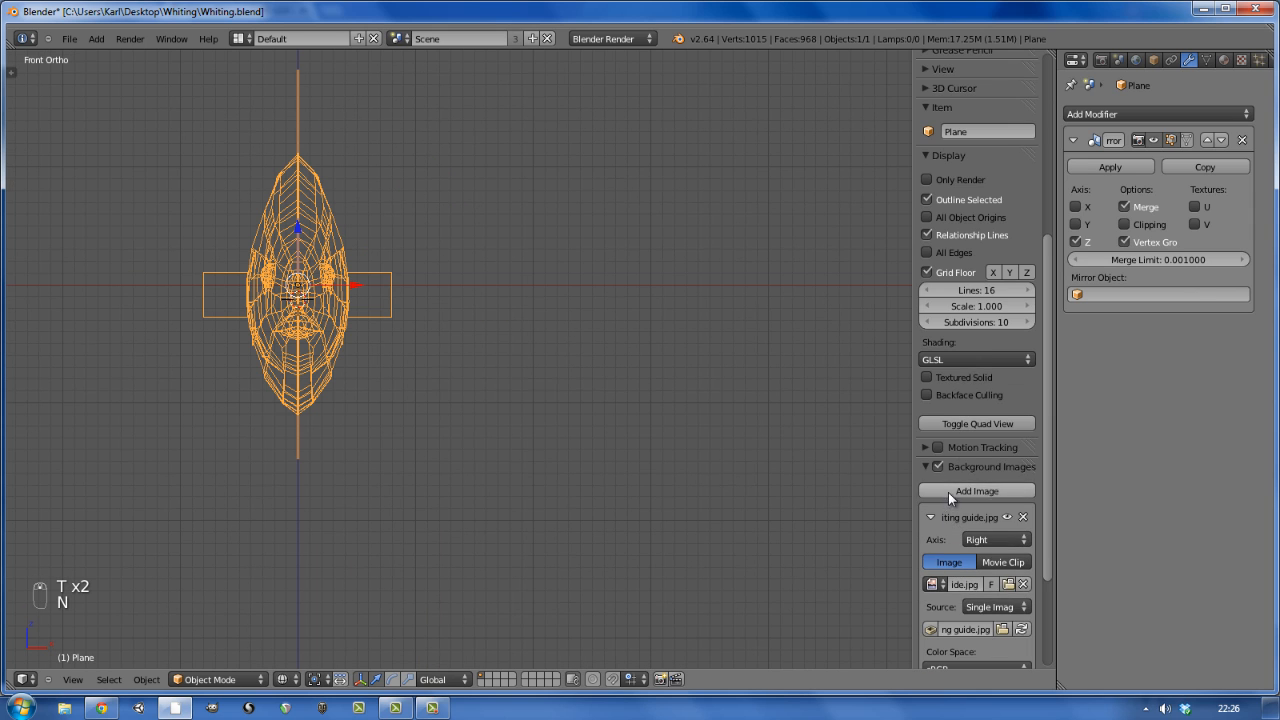
click(927, 464)
click(927, 464)
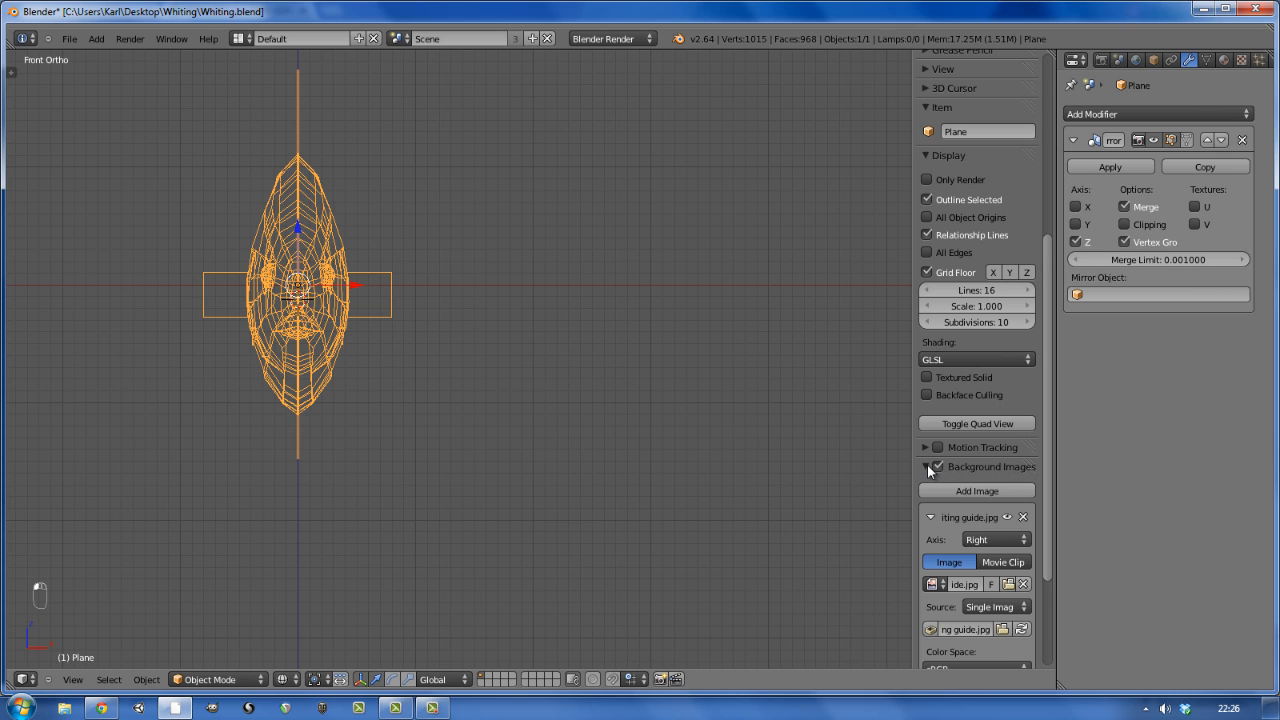
click(930, 518)
click(941, 492)
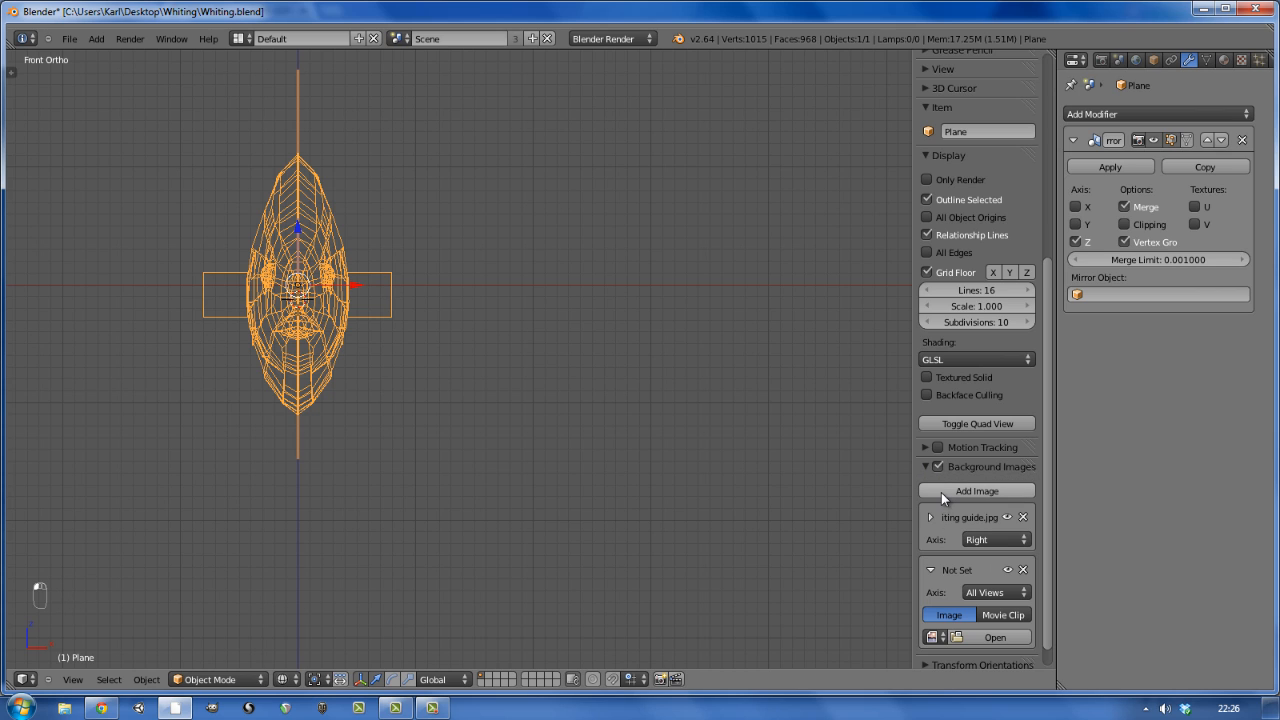
- Load Whiting guide.jpg into the new background entry and offset it to X 2.910, Y -0.380
scroll(977, 540, down, 1)
click(933, 612)
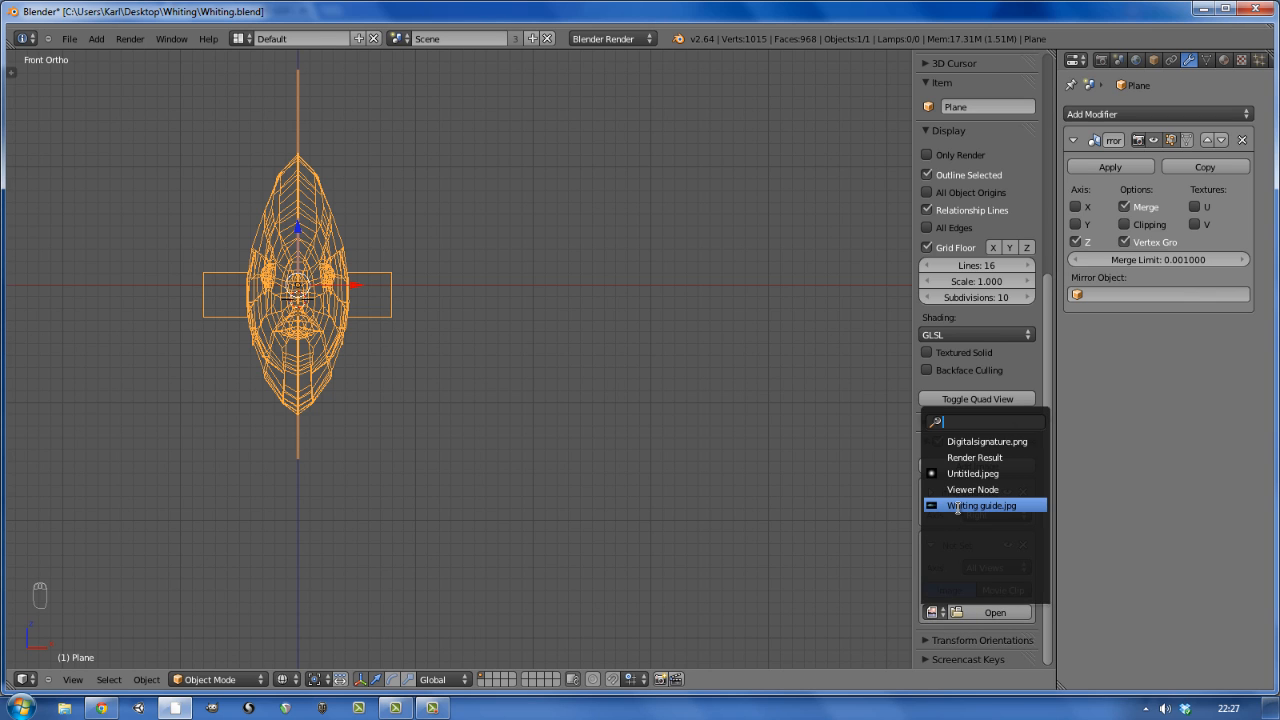
click(959, 506)
scroll(962, 546, down, 4)
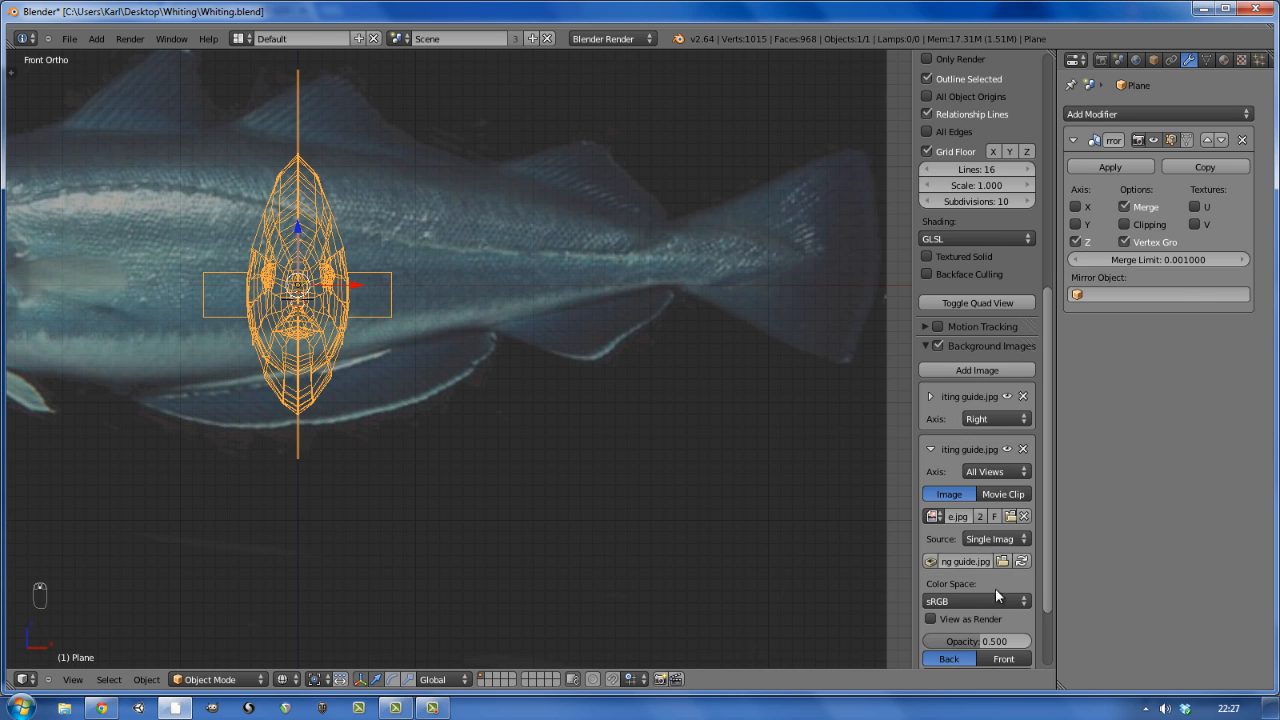
scroll(996, 594, down, 3)
scroll(982, 594, down, 2)
drag(980, 615, 1113, 613)
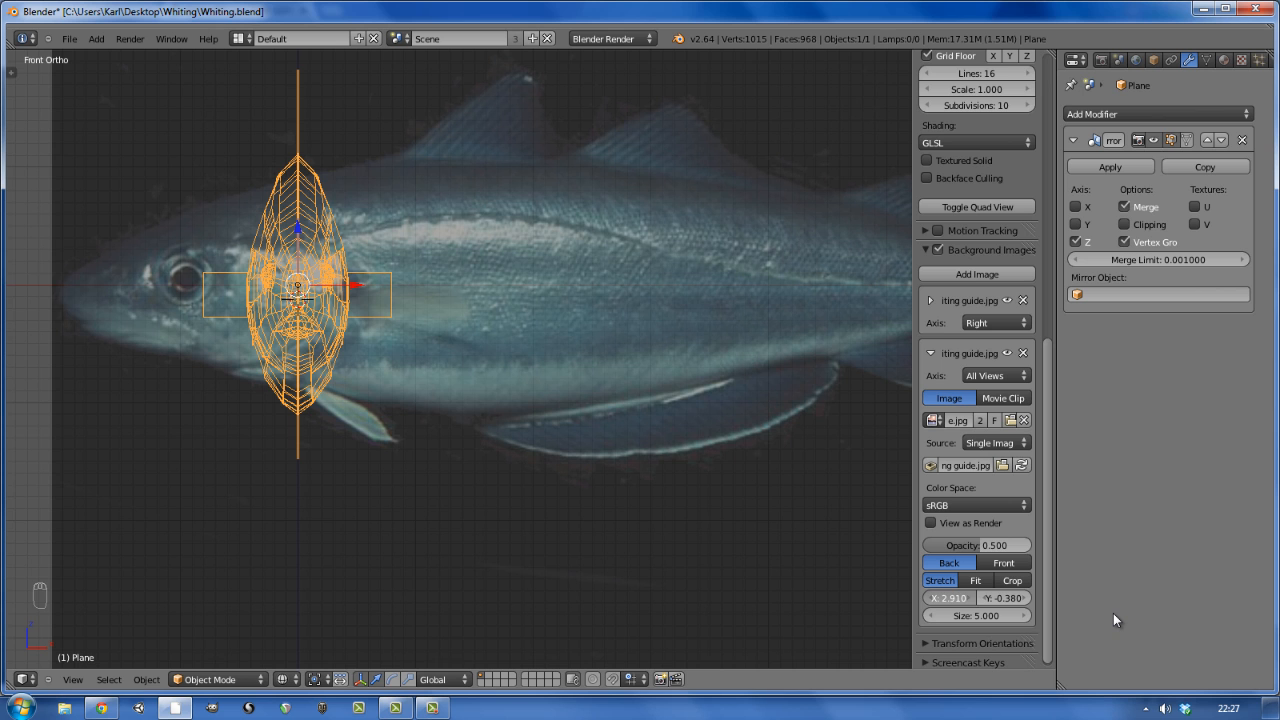
- Return to mesh editing and set the new background image's opacity to 1.000
key(Tab)
scroll(377, 297, up, 6)
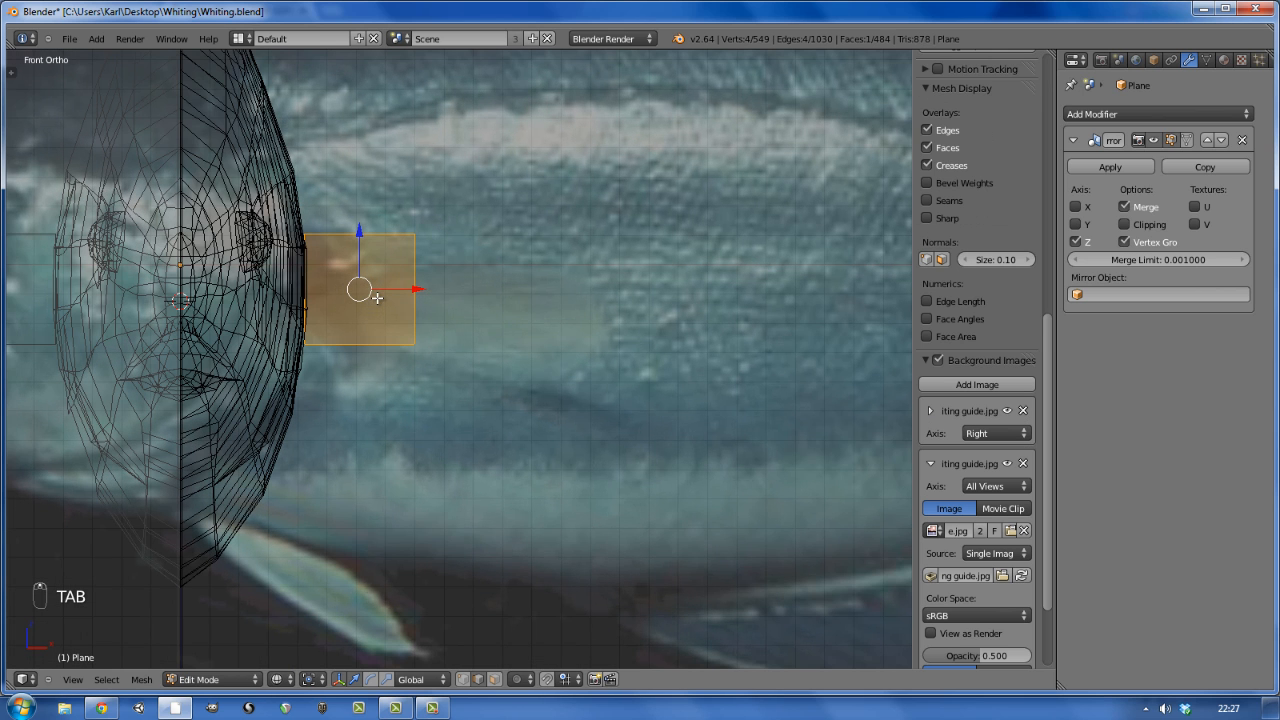
drag(990, 655, 1083, 660)
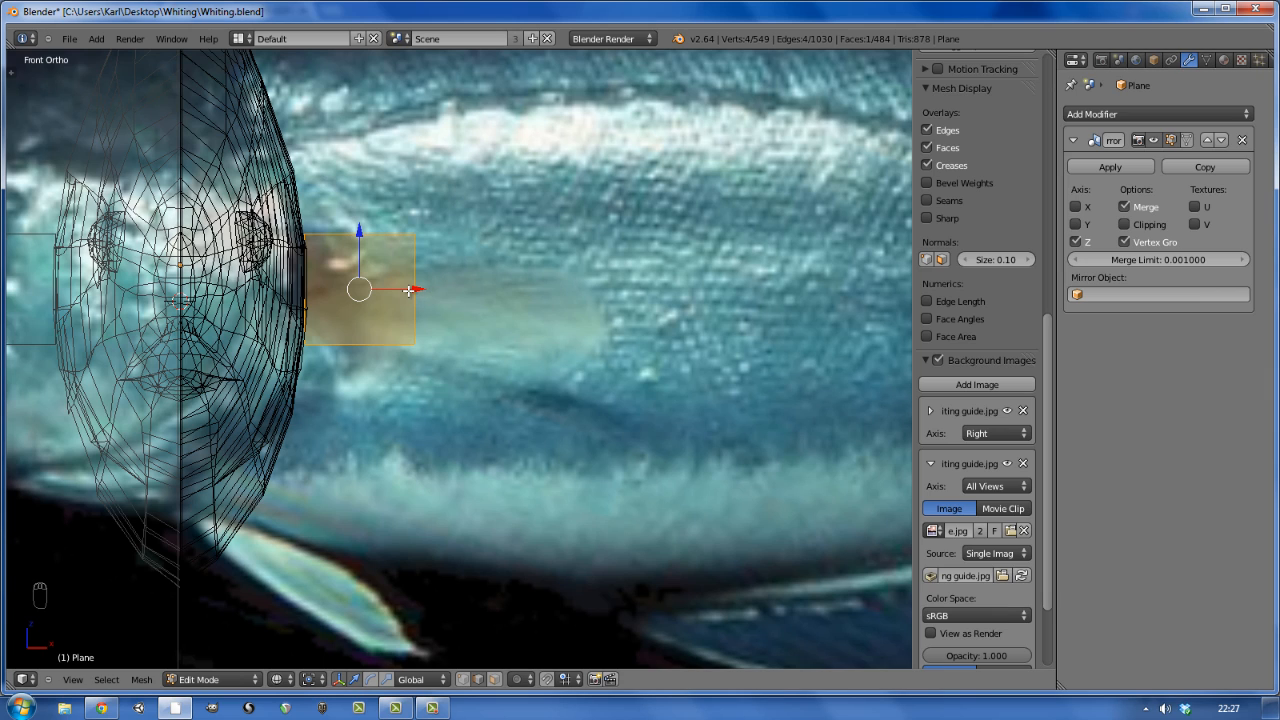
- Lower the plane about 0.035 onto the reference pectoral fin and flatten it along Z into a narrow strip
key(g)
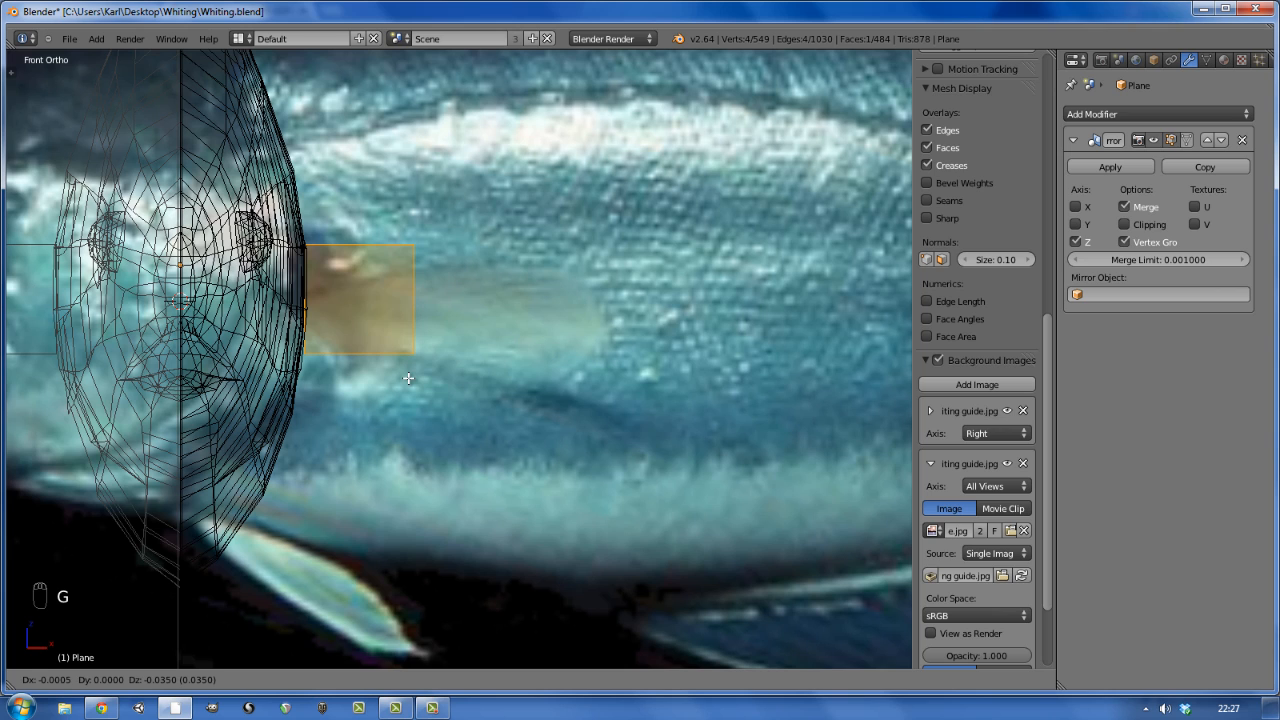
click(408, 378)
key(s)
key(z)
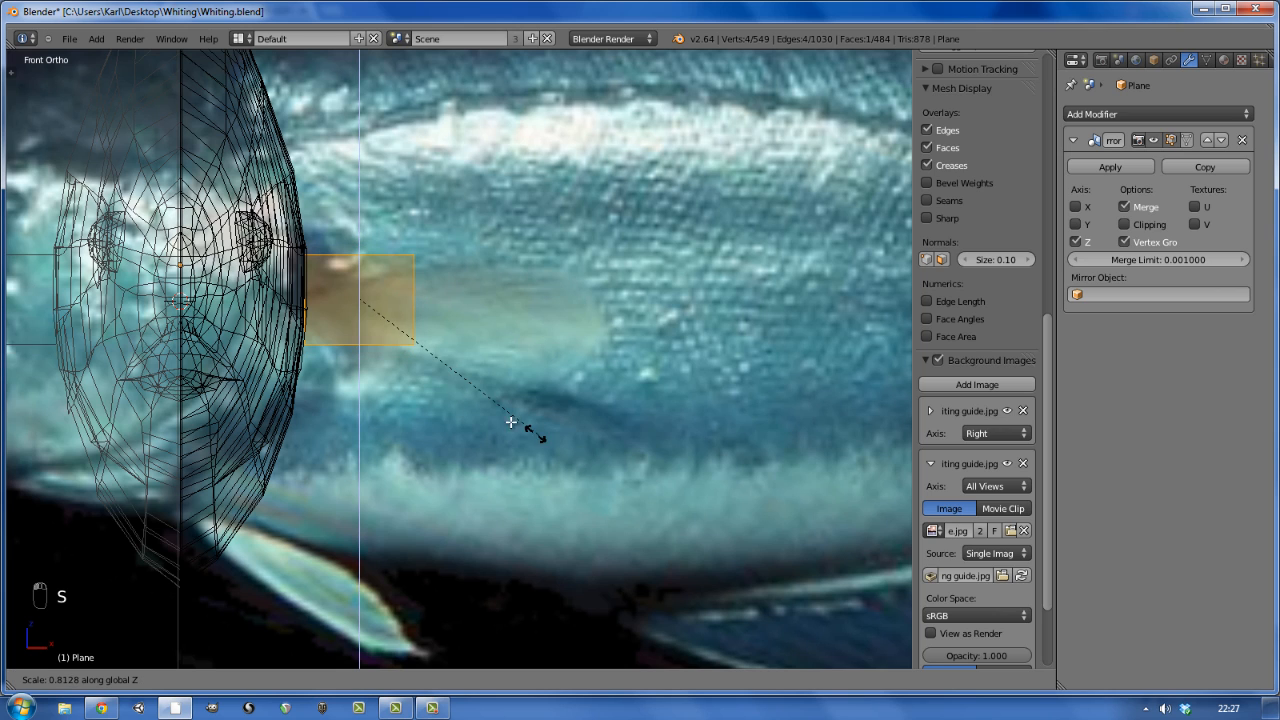
click(400, 338)
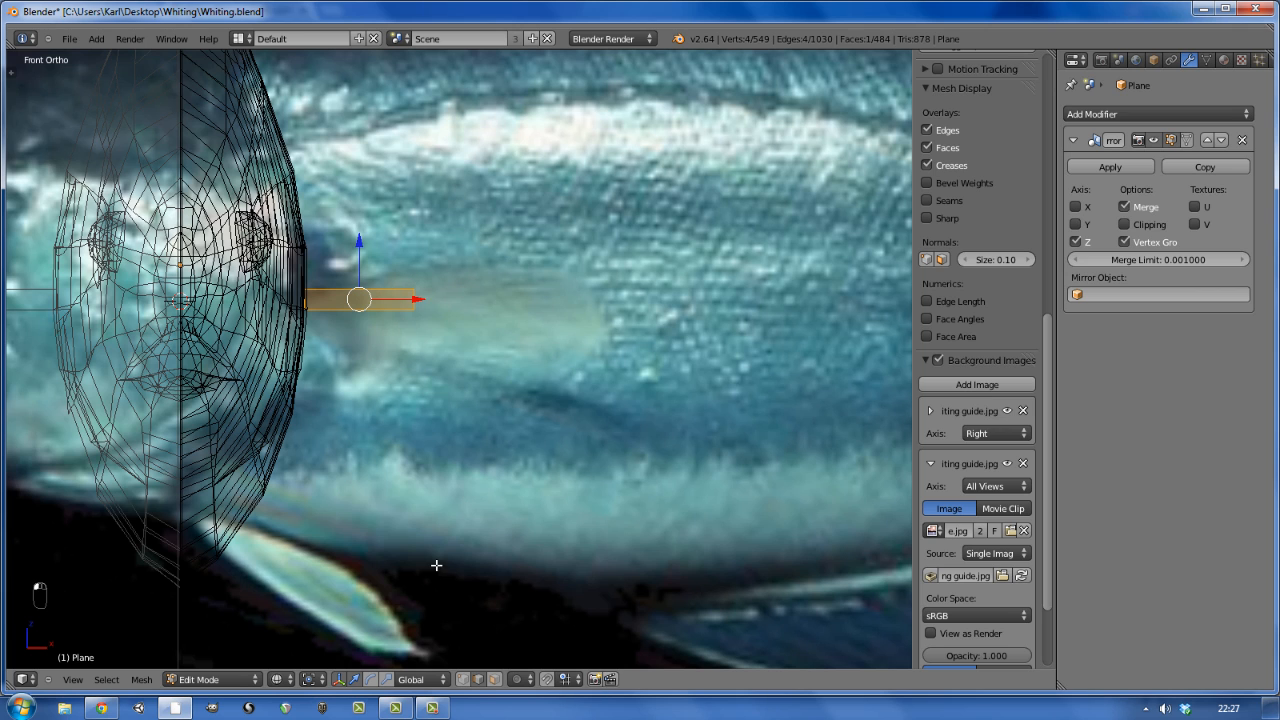
- Enlarge the strip's outer edge to the reference fin's width and lower it slightly to line up with the fin
click(465, 680)
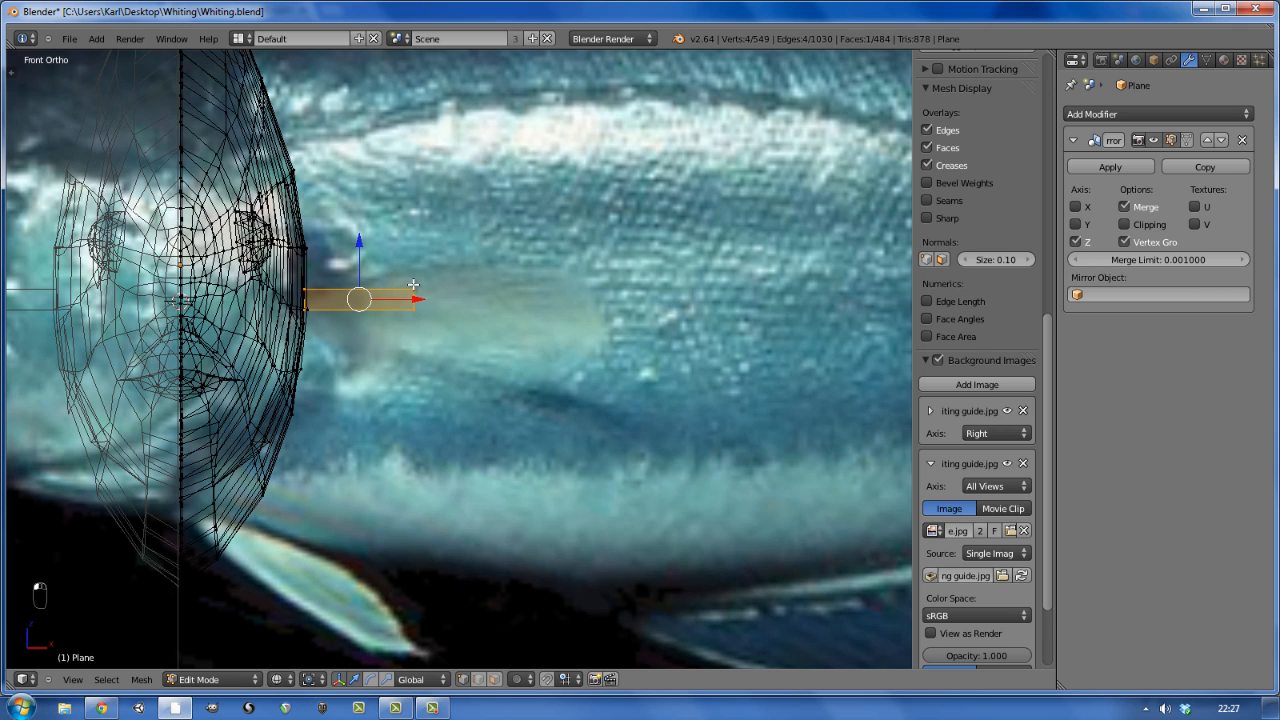
right_click(416, 303)
scroll(426, 374, up, 2)
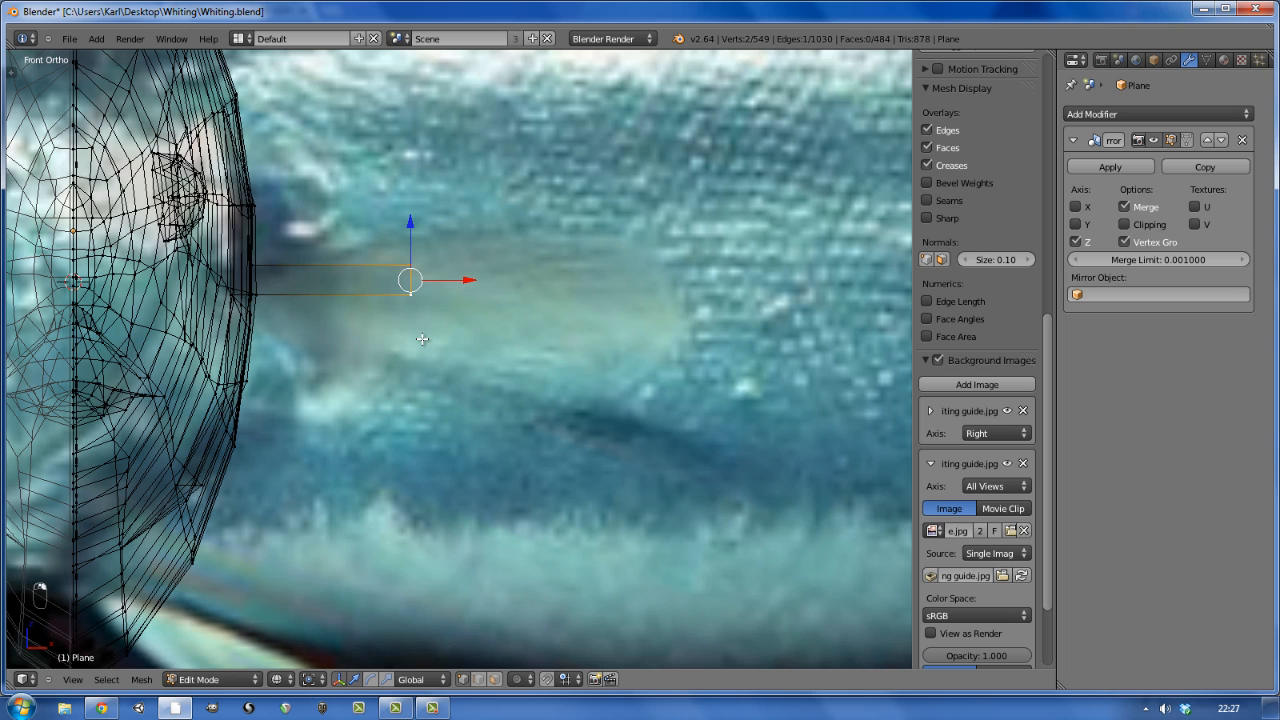
key(s)
click(463, 493)
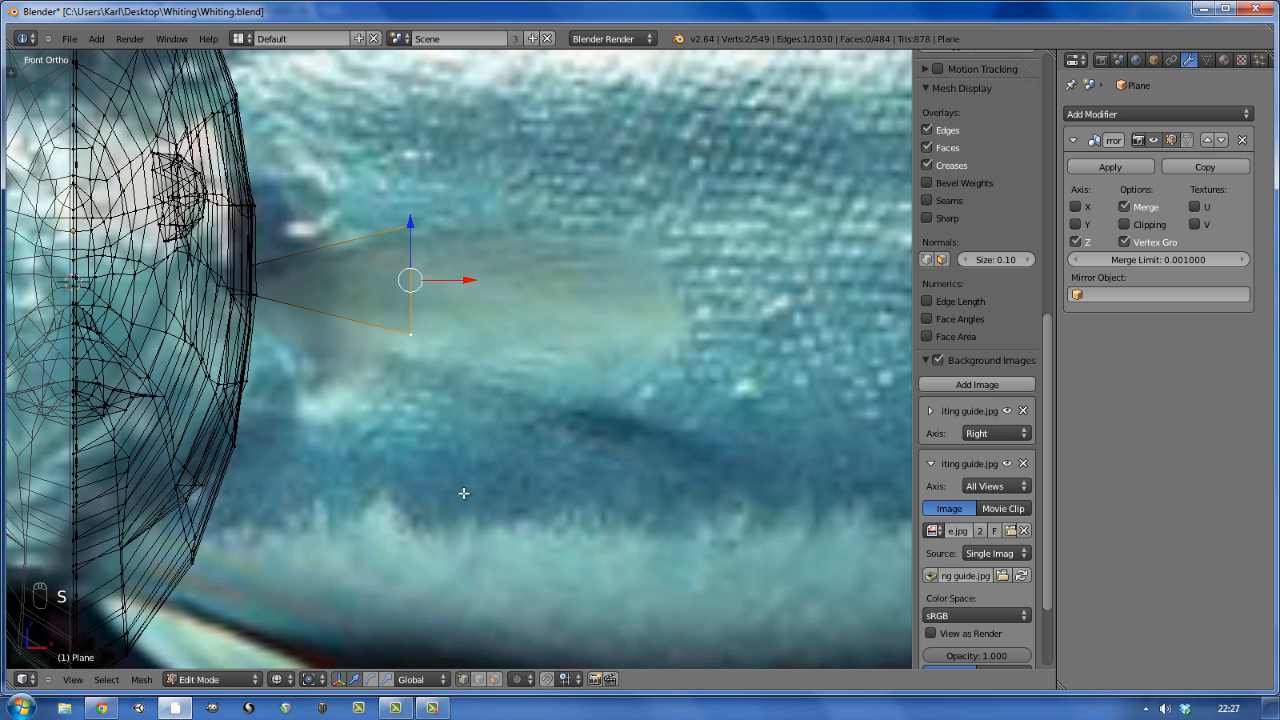
drag(410, 229, 408, 247)
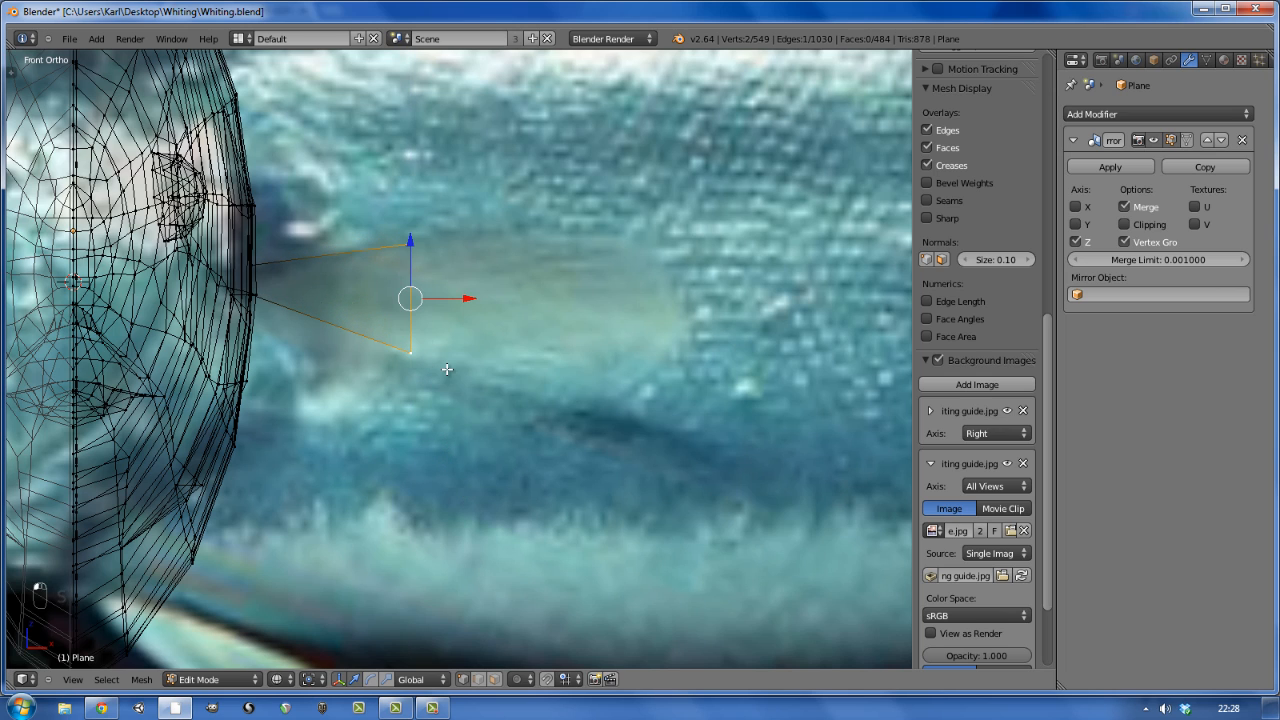
- Extrude the fin's outer edge about 0.35 along X, widen the new edge, and lower it slightly to follow the reference
key(e)
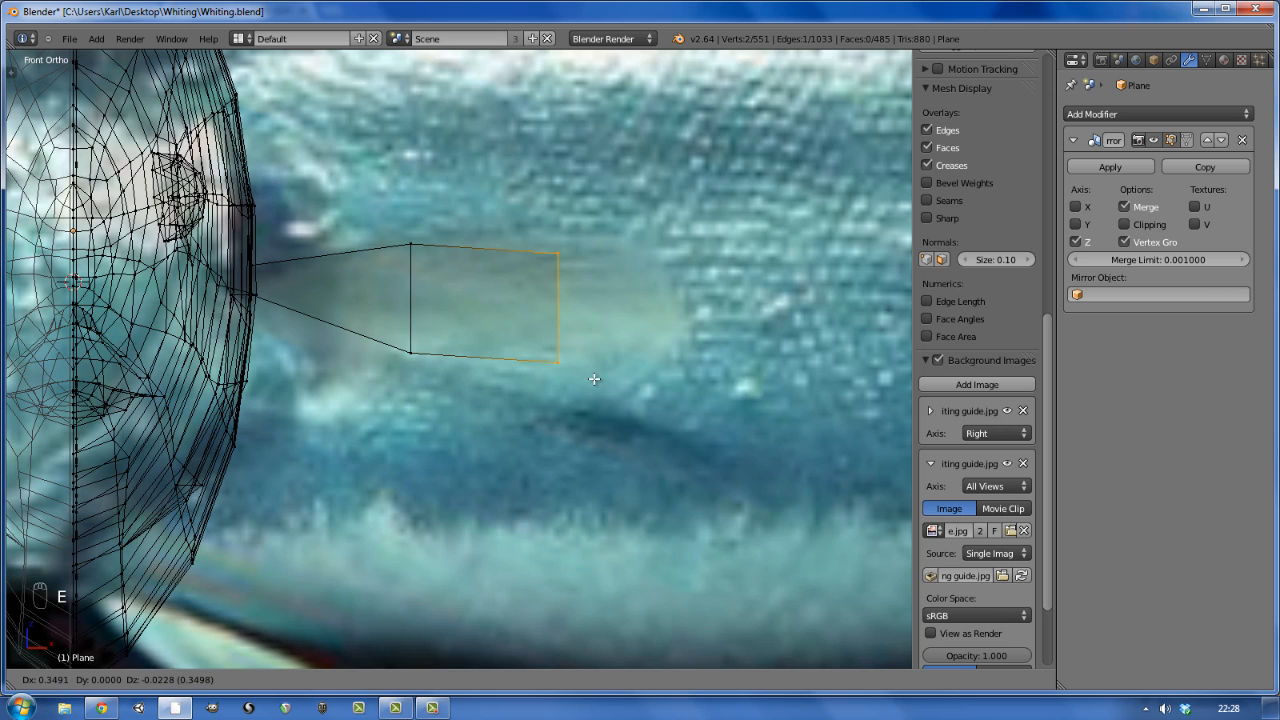
click(596, 380)
key(s)
click(609, 467)
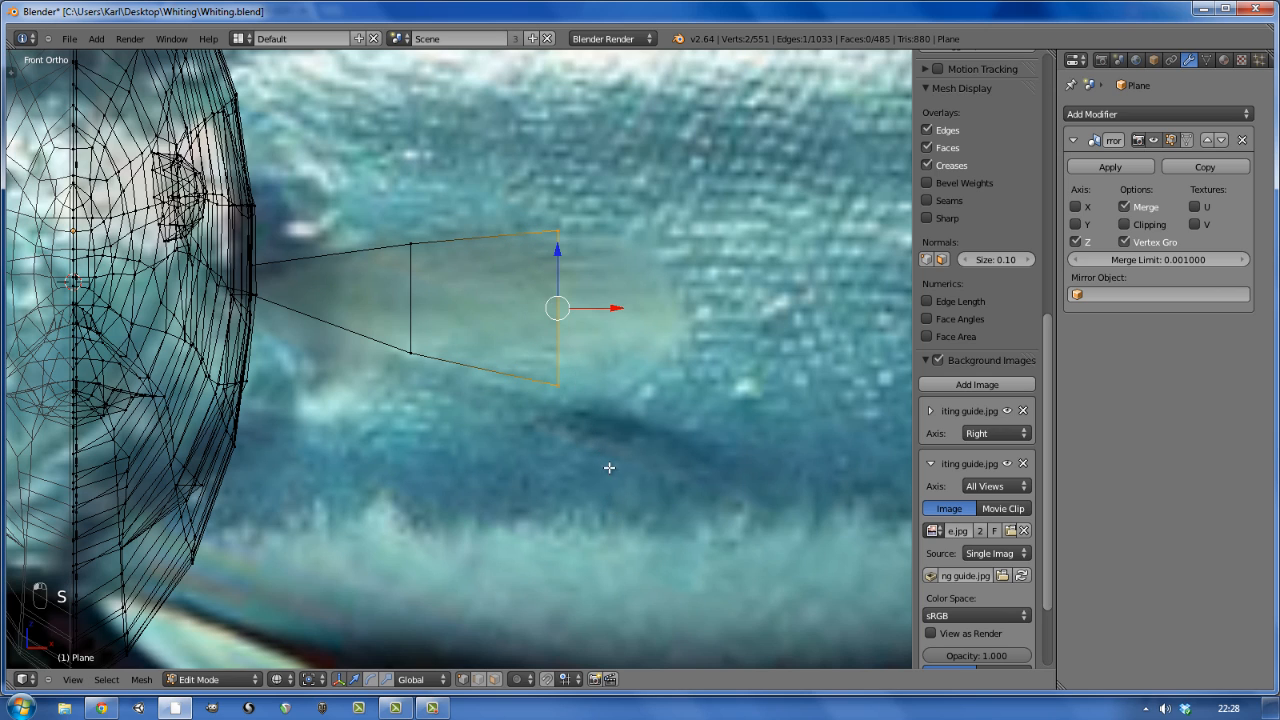
drag(557, 259, 557, 266)
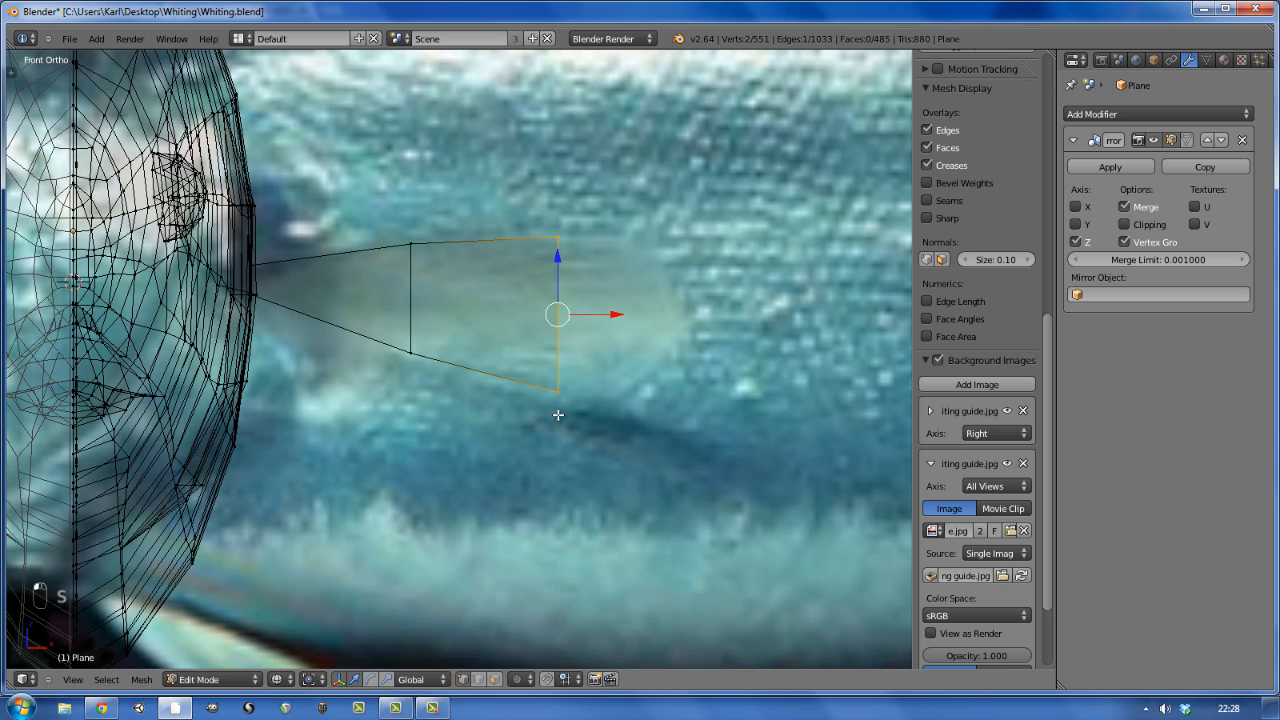
- Extrude the fin's outer edge outward twice more, scaling the first new edge to about 0.72 and narrowing the second to taper the tip
key(e)
click(652, 418)
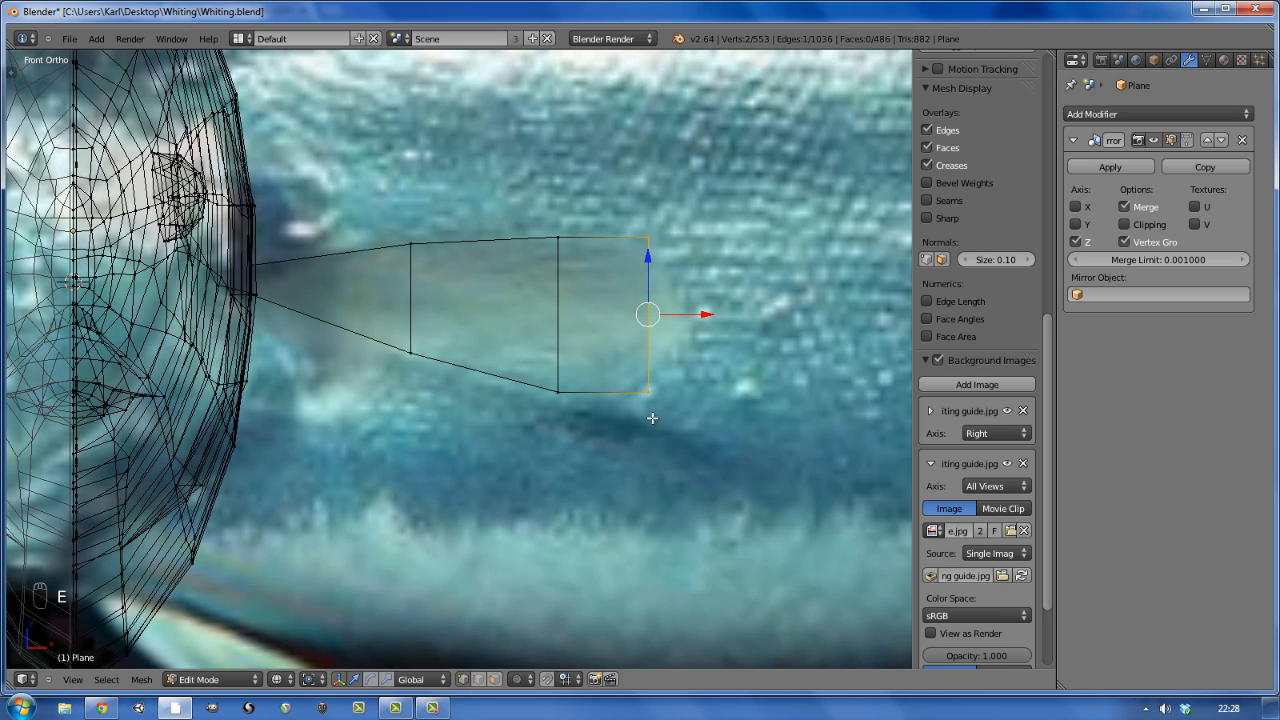
key(s)
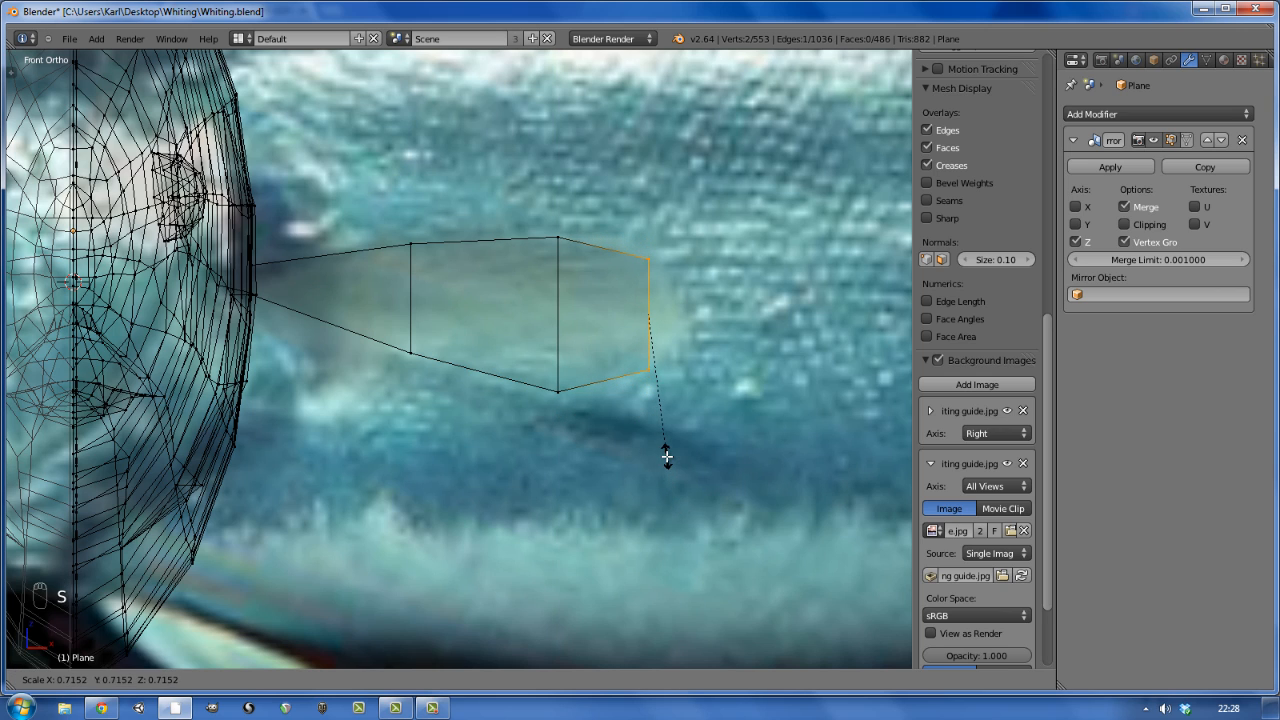
click(667, 456)
key(e)
click(708, 466)
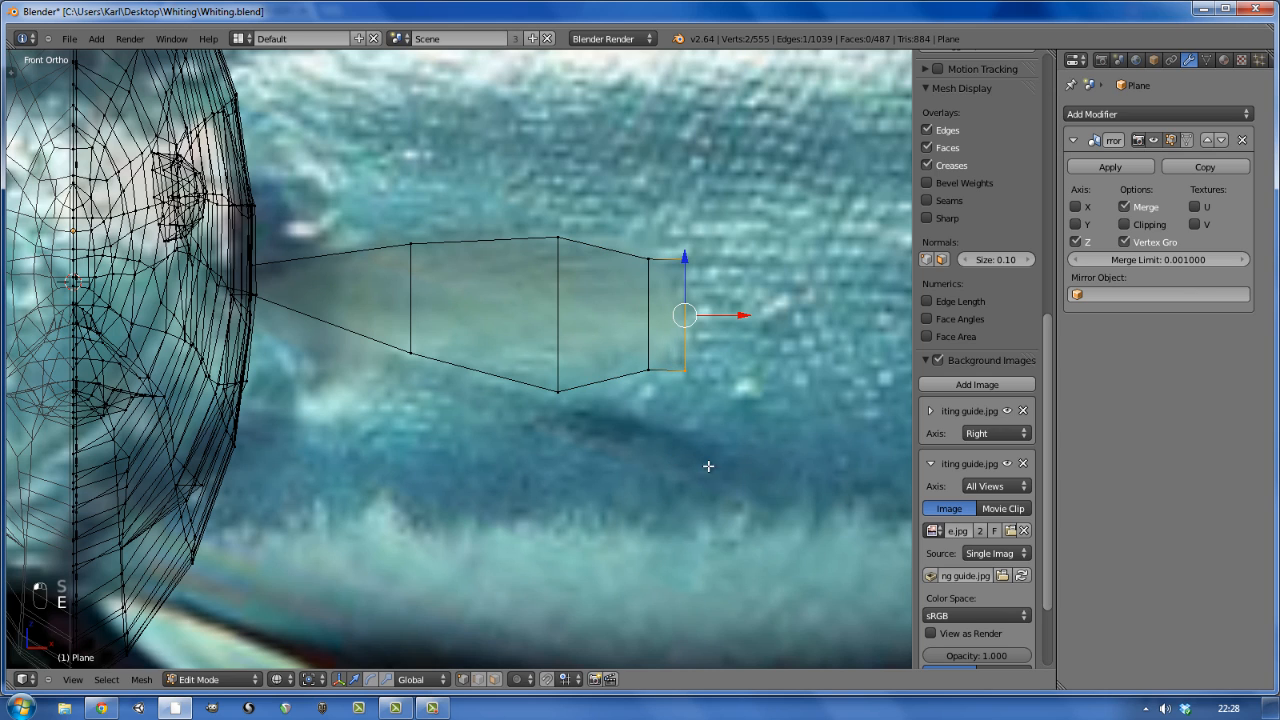
key(s)
click(688, 425)
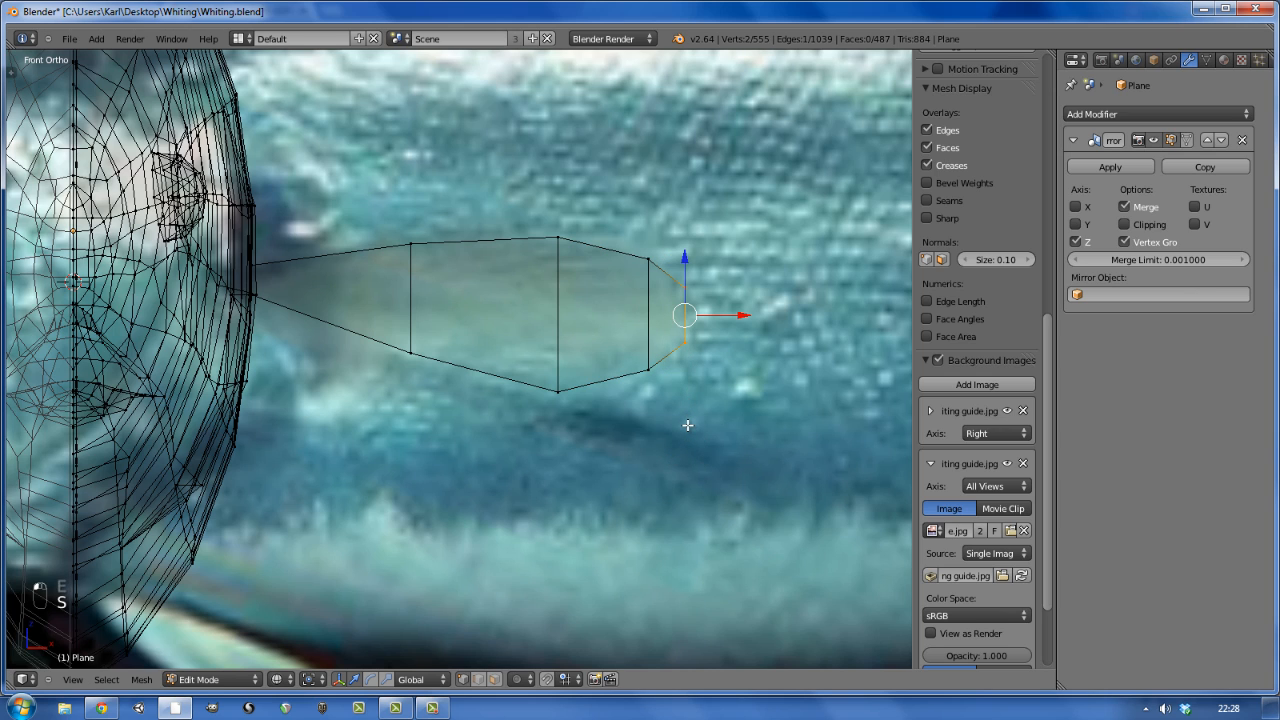
- Add two lengthwise loop cuts along the fin and two crosswise cuts in the section before its widest edge
key(ctrl+r)
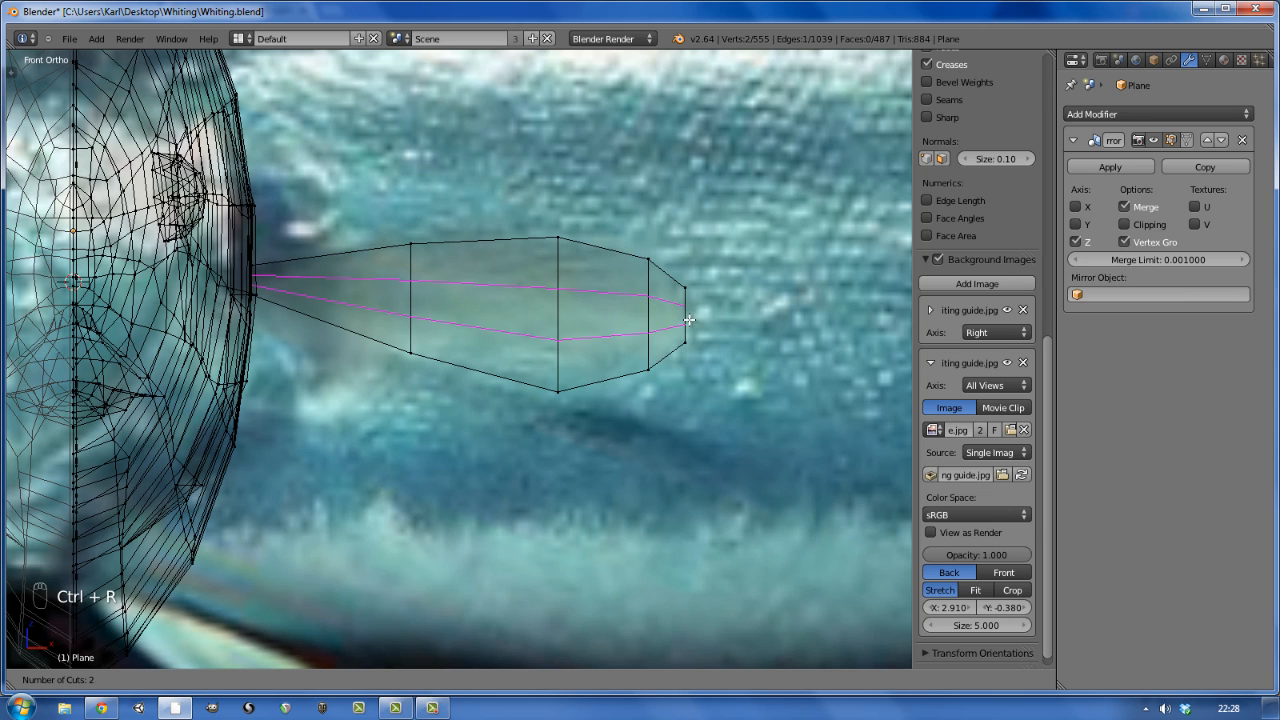
click(689, 320)
key(ctrl+r)
scroll(514, 283, up, 1)
click(514, 283)
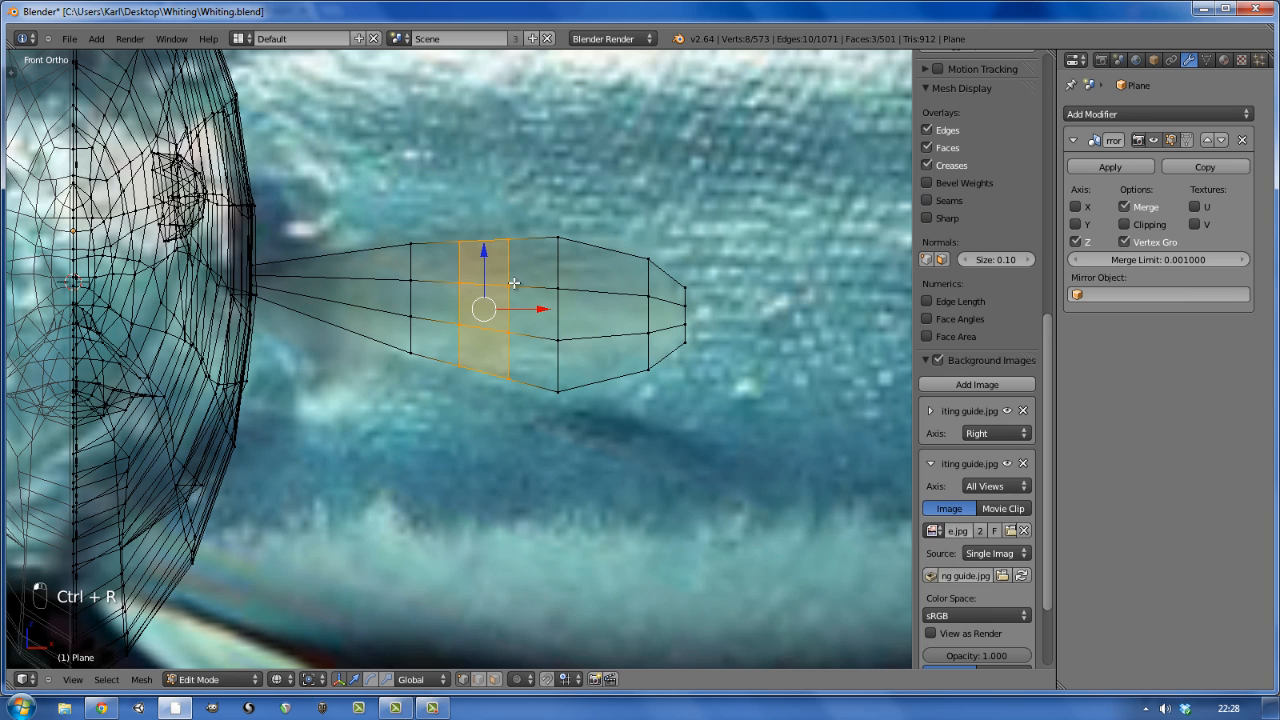
- Add one centred loop cut just beyond the fin's widest edge and three across the section nearest the body
key(ctrl+r)
click(595, 292)
right_click(595, 292)
key(ctrl+r)
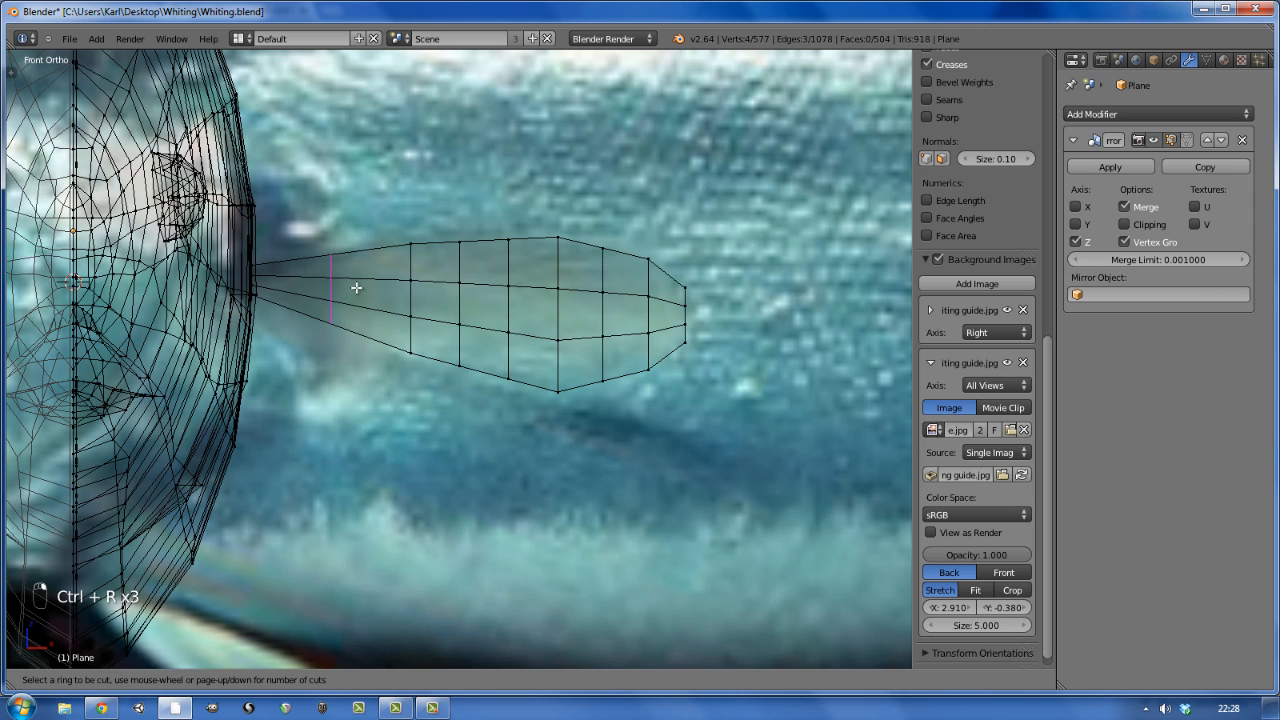
scroll(356, 288, up, 1)
click(356, 288)
right_click(356, 288)
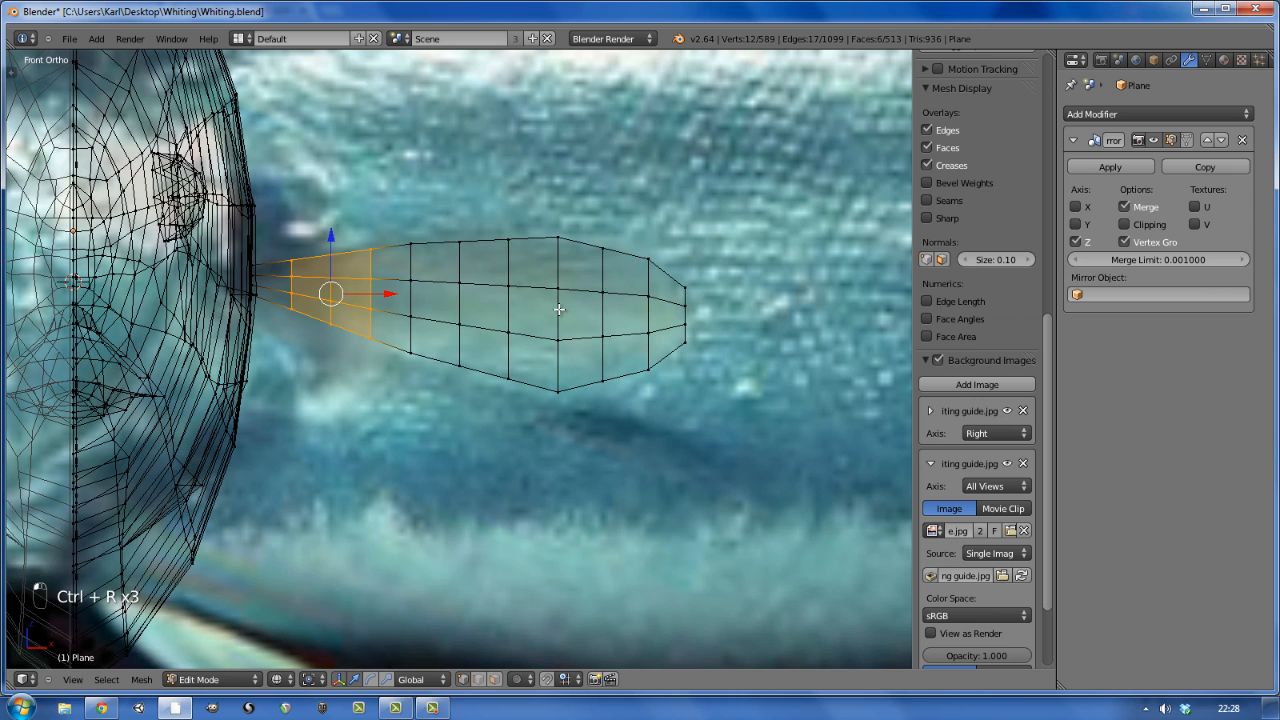
- Widen the new loop beyond the fin's widest edge, scaling its outer vertices and then its inner pair by about 1.09
right_click(607, 259)
shift+right_click(617, 380)
key(s)
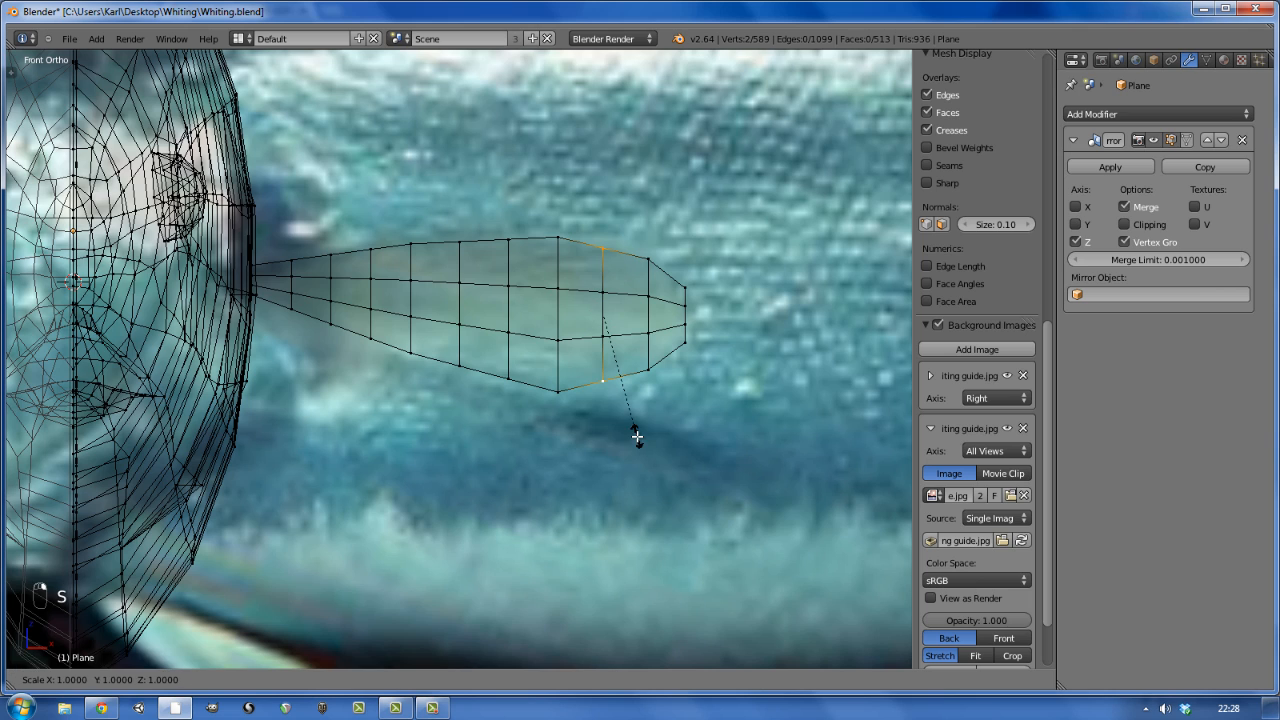
click(646, 444)
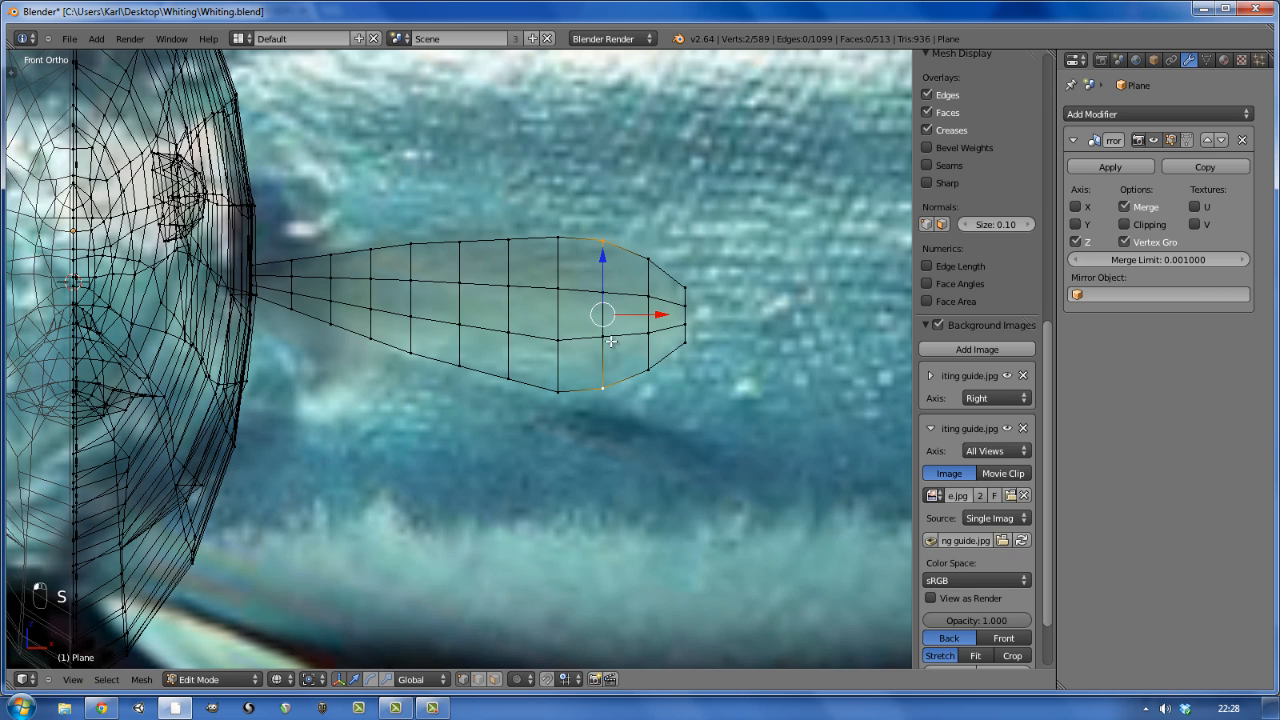
right_click(606, 337)
shift+right_click(607, 288)
key(s)
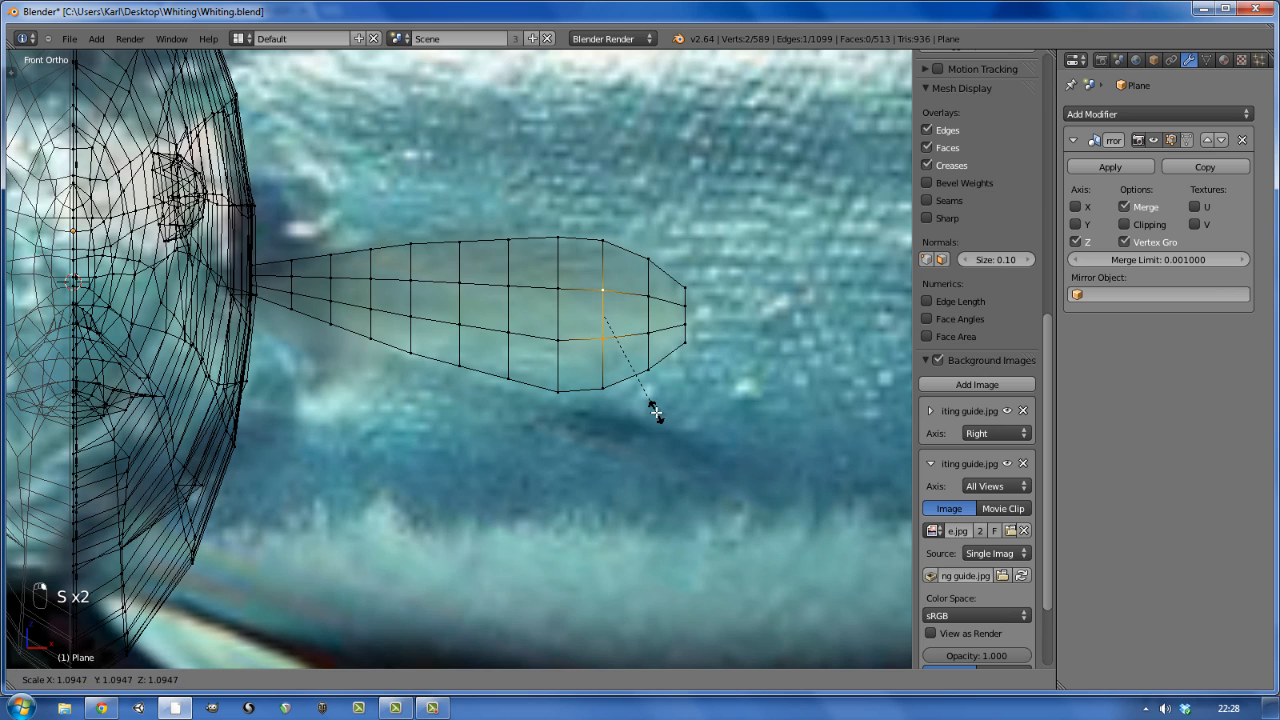
click(657, 410)
- Move the two corner vertices of the fin tip slightly toward the body along X to round the end
right_click(685, 287)
shift+right_click(687, 343)
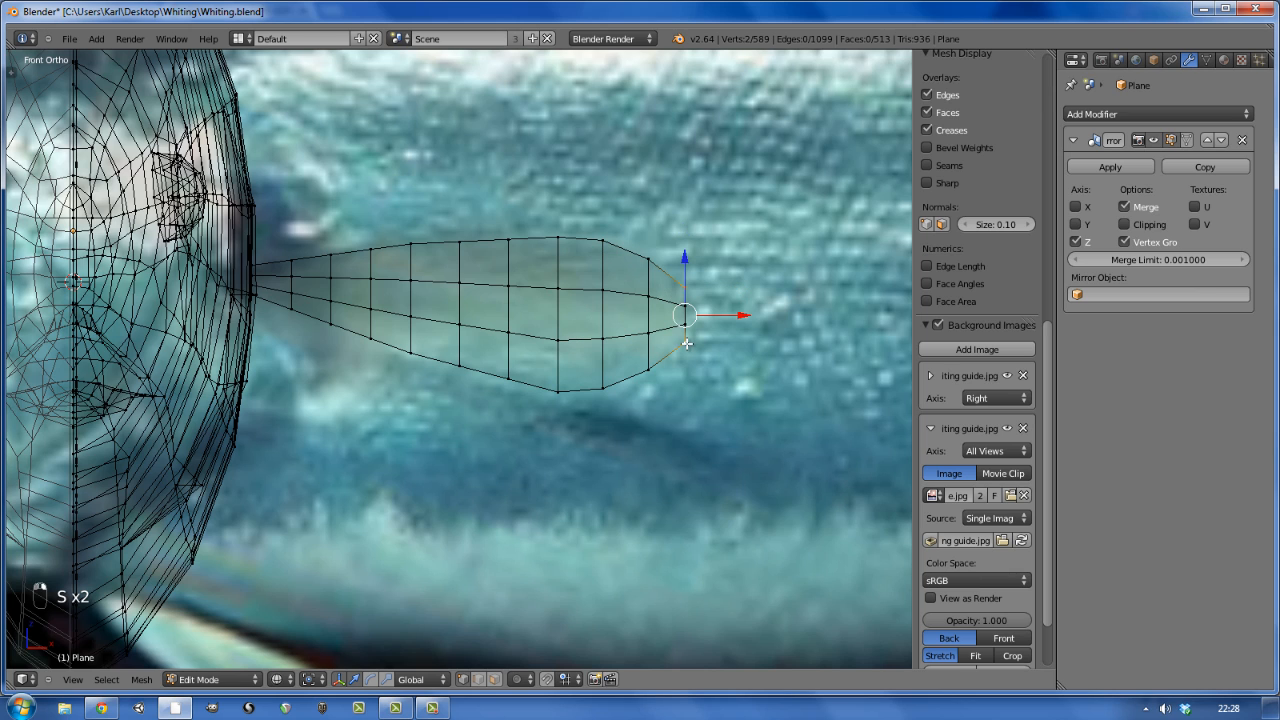
drag(728, 316, 717, 316)
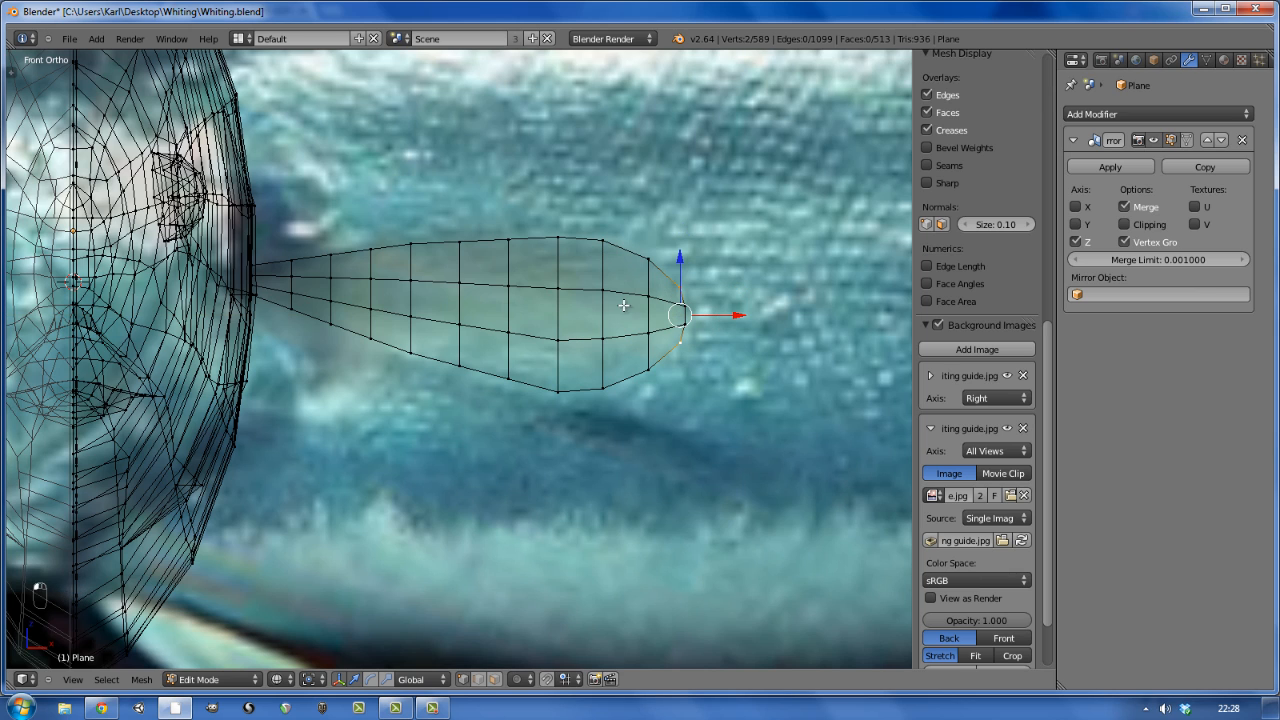
- Scale the outer vertices of the two middle loops by about 1.06 along Z to round the fin's outline
right_click(462, 246)
shift+right_click(462, 366)
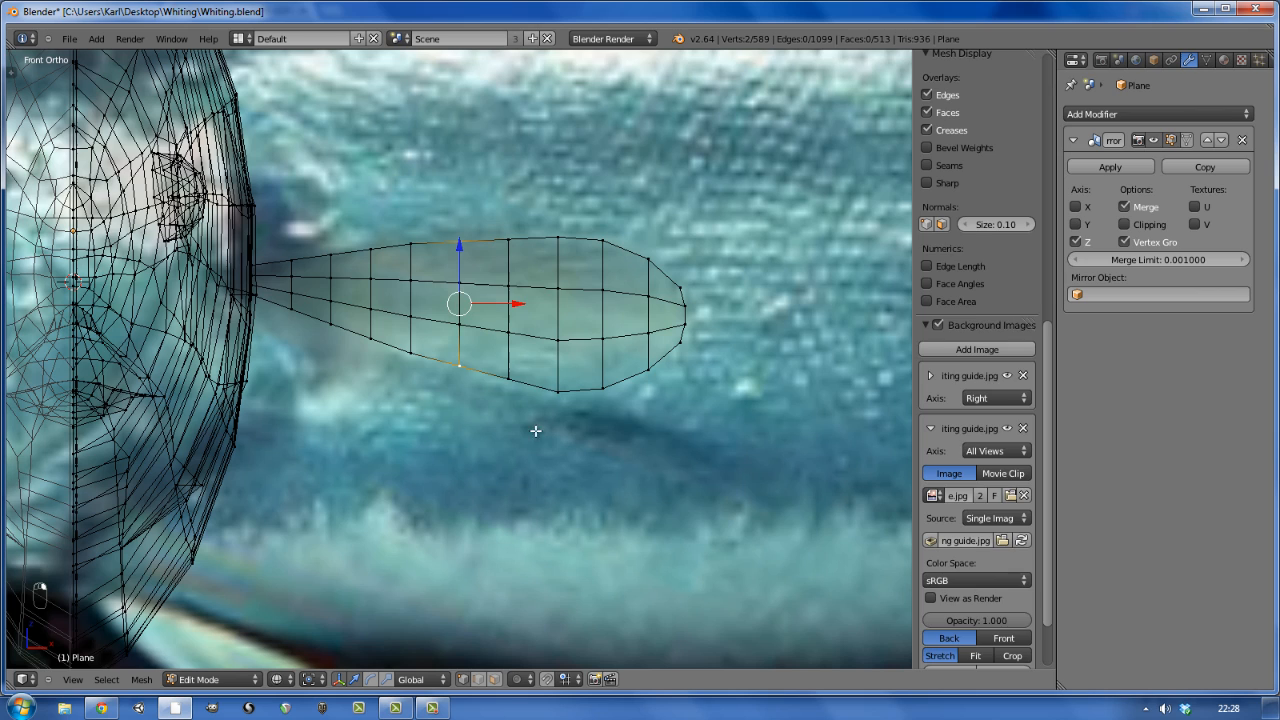
shift+right_click(509, 381)
shift+right_click(509, 240)
key(s)
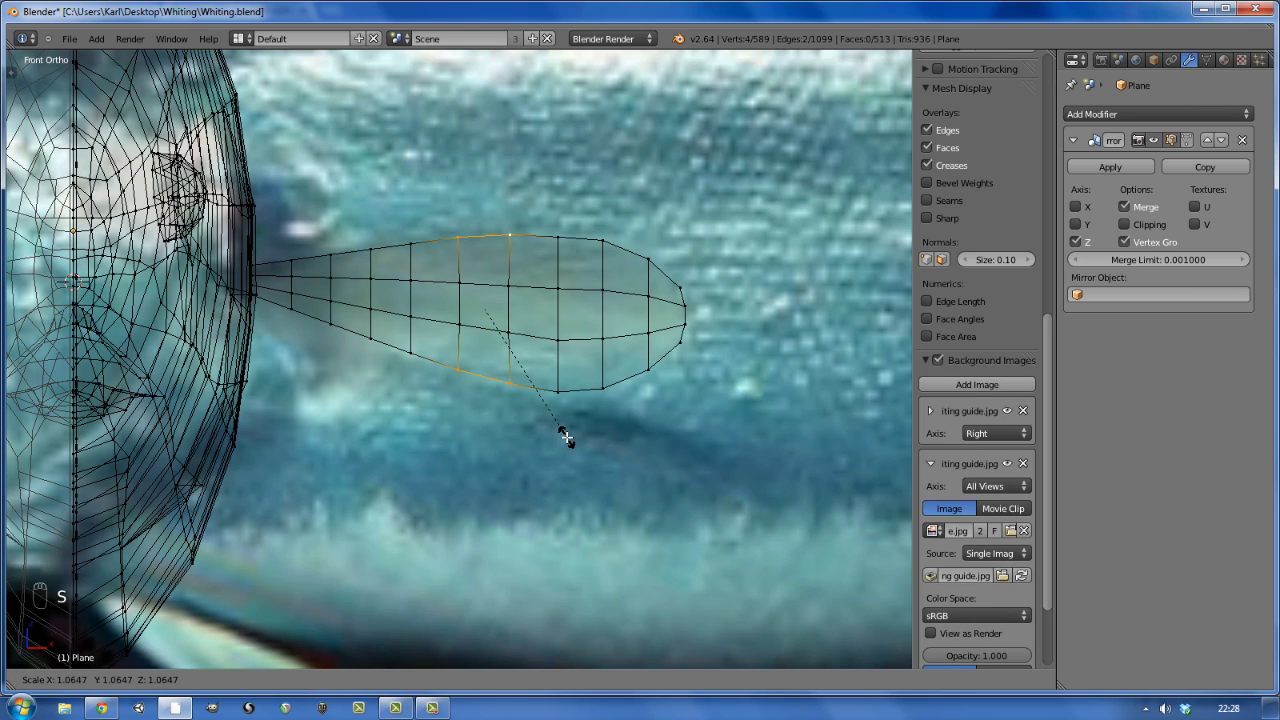
key(z)
click(564, 436)
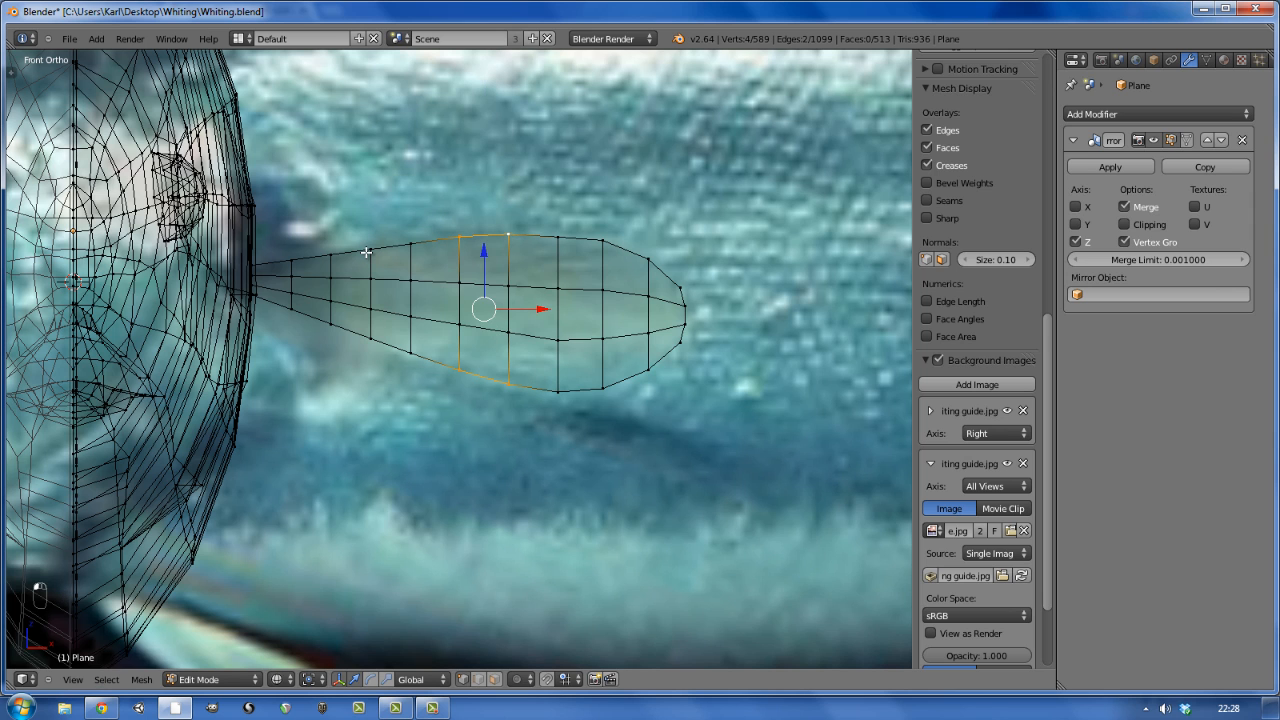
- Switch the model to solid shading and select the whole fin in mesh editing, seen edge-on from the right view
key(a)
key(Tab)
key(z)
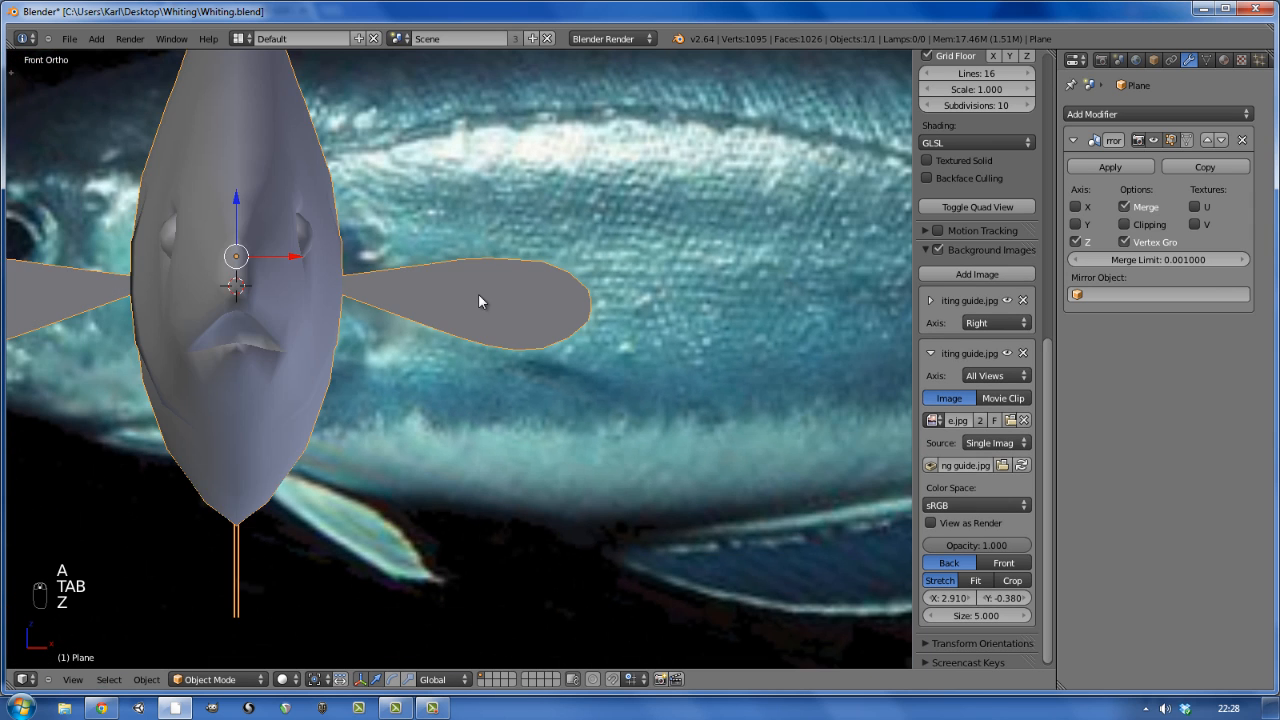
key(a)
middle_drag(557, 317, 467, 345)
key(Tab)
scroll(467, 352, up, 5)
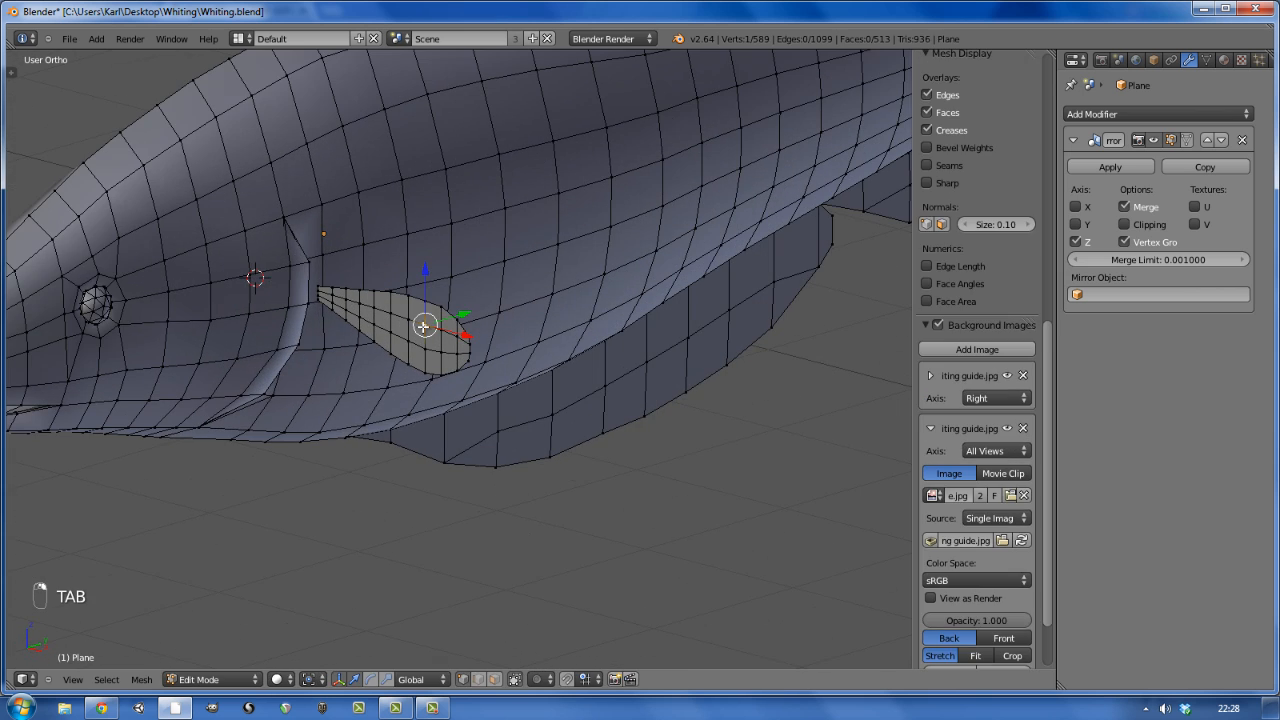
key(l)
key(KP_3)
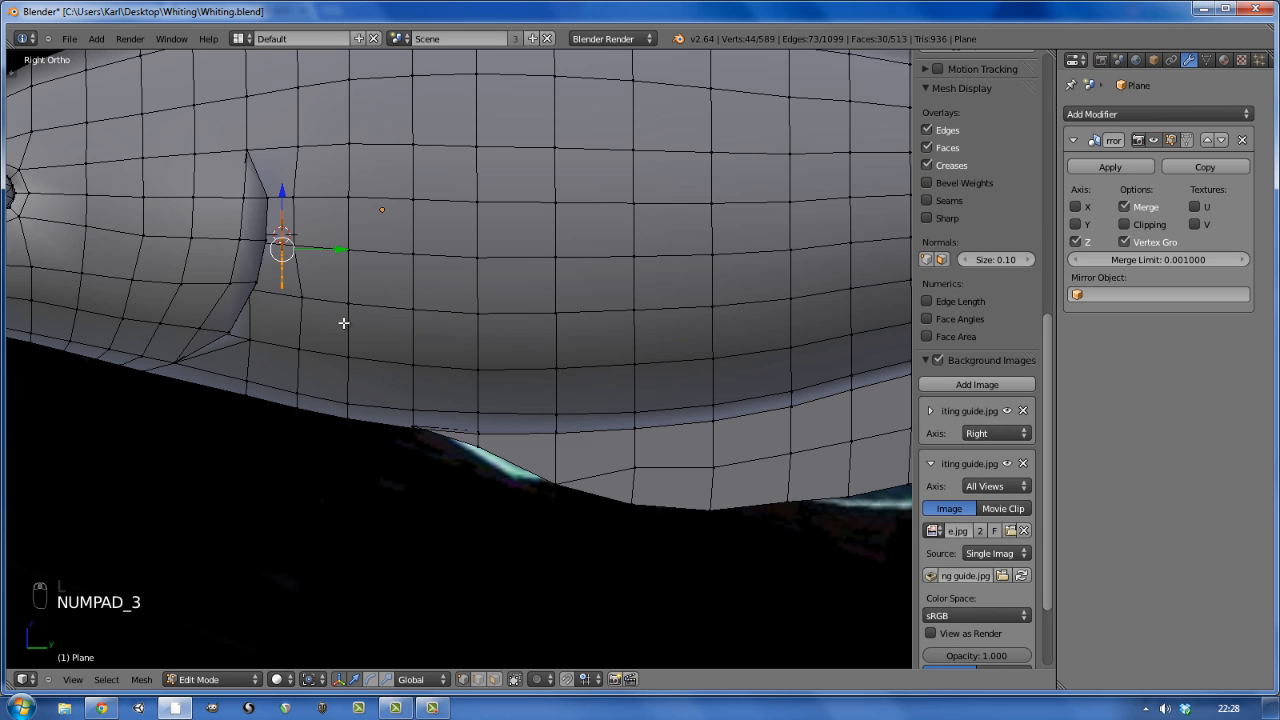
scroll(343, 323, up, 8)
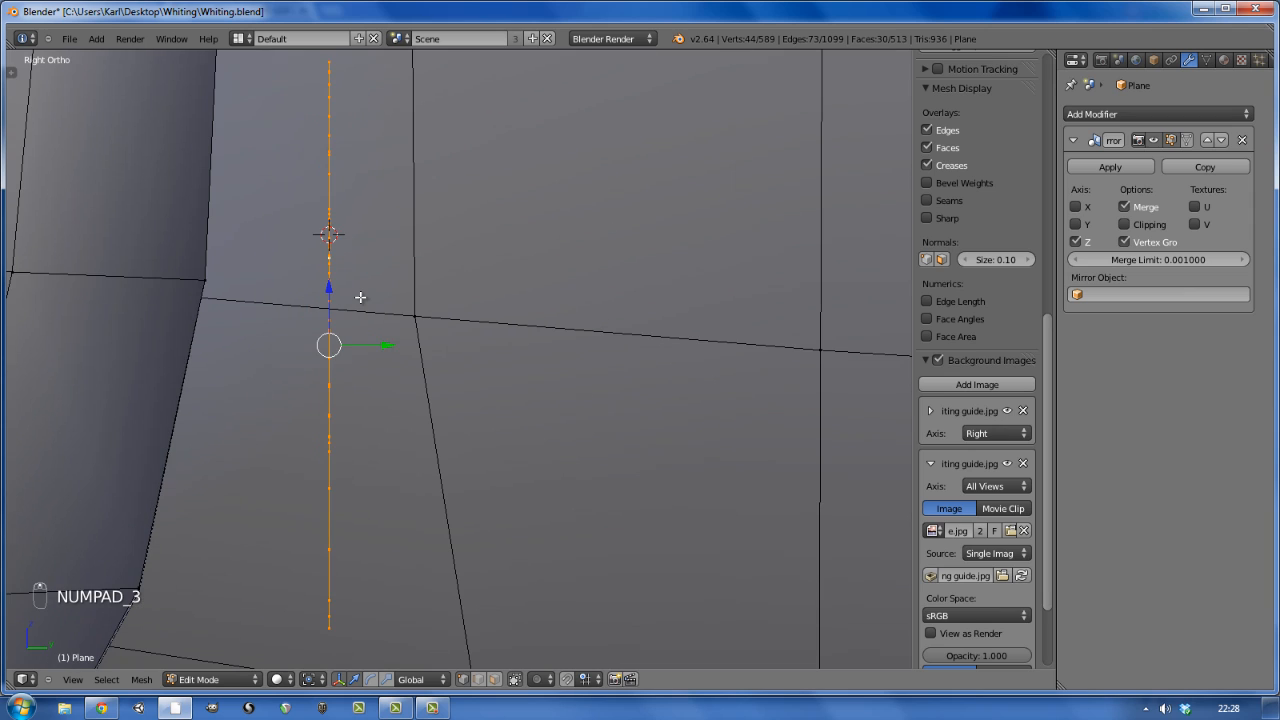
key(e)
key(y)
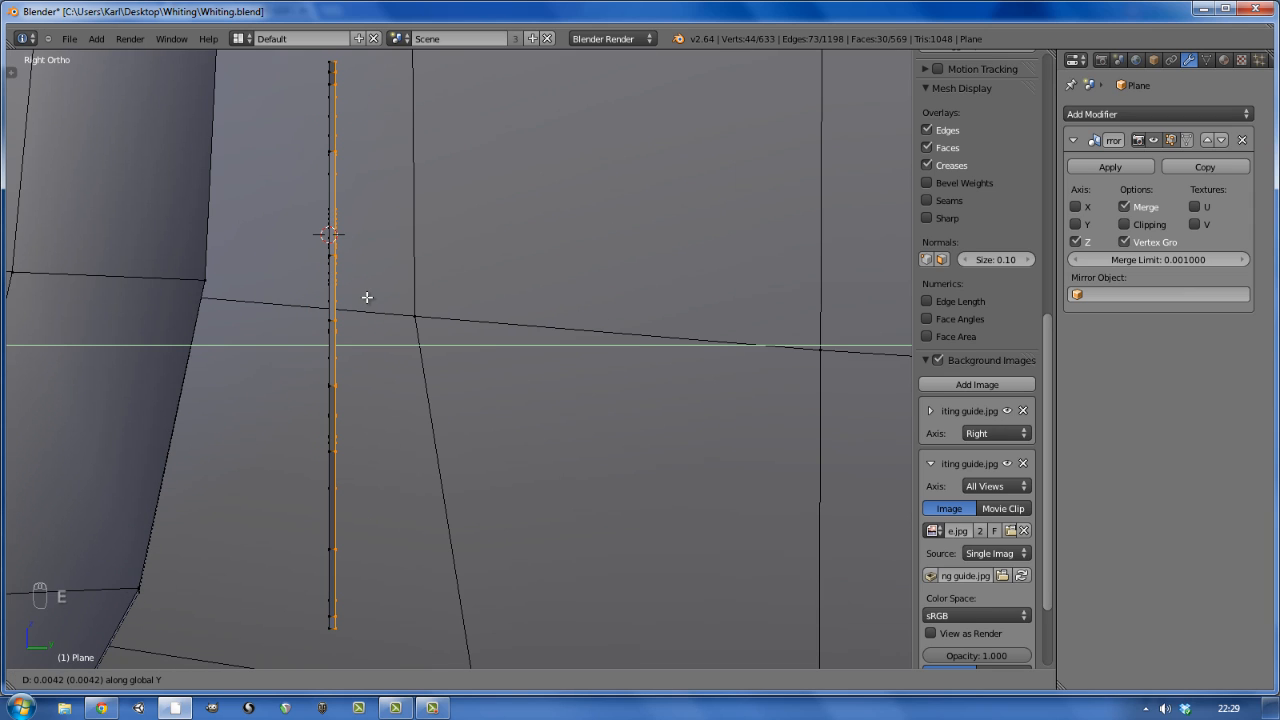
right_click(367, 297)
key(ctrl+z)
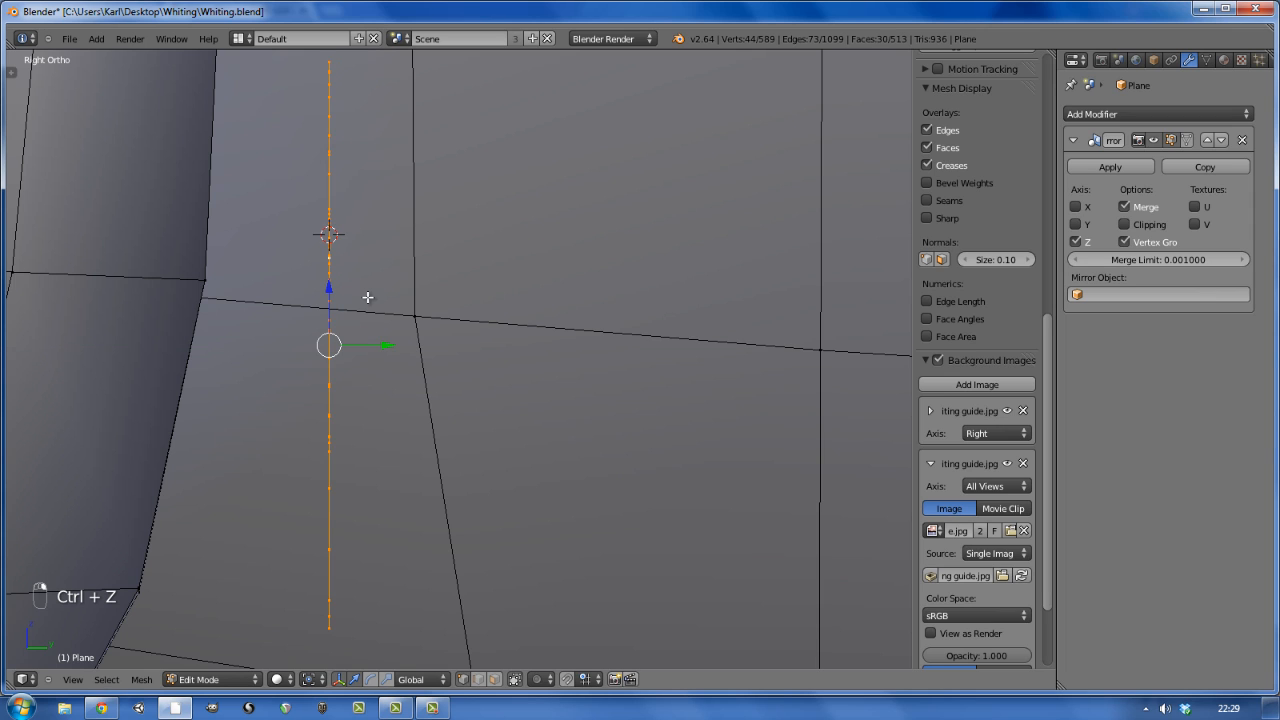
- Duplicate the fin with an offset of about 0.0037 along Y, then clear the selection
key(shift+d)
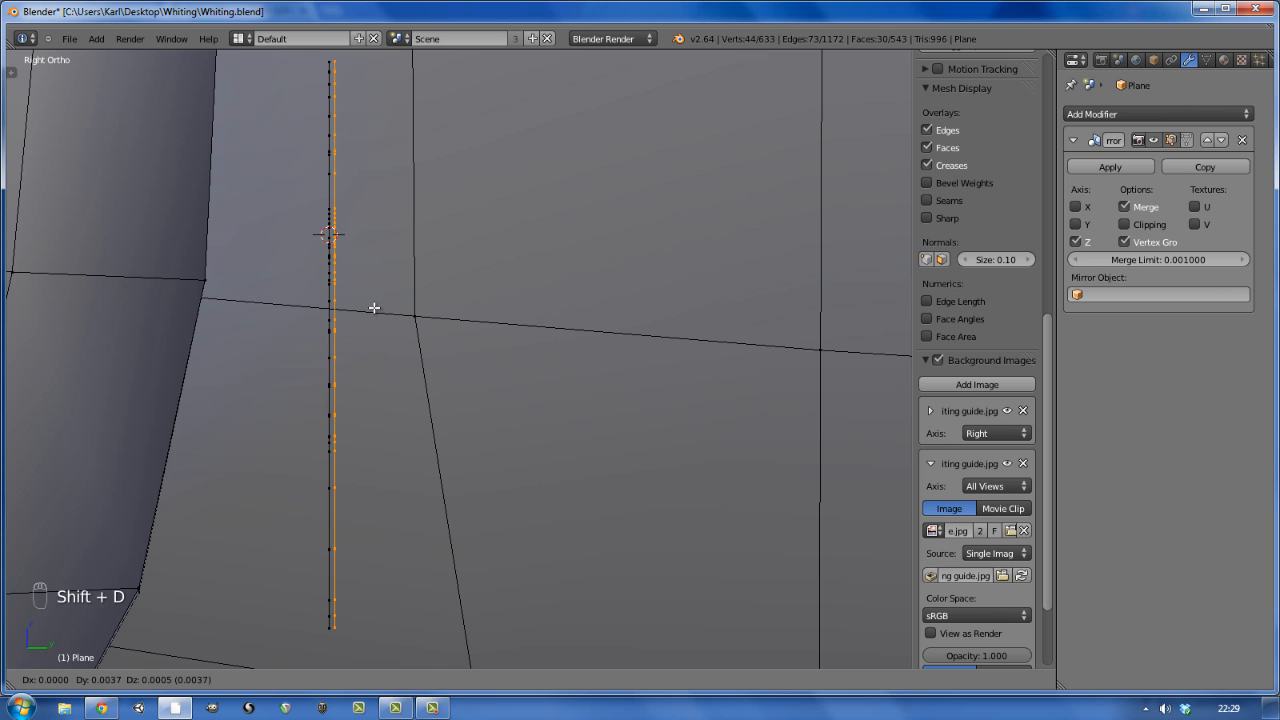
key(y)
click(373, 309)
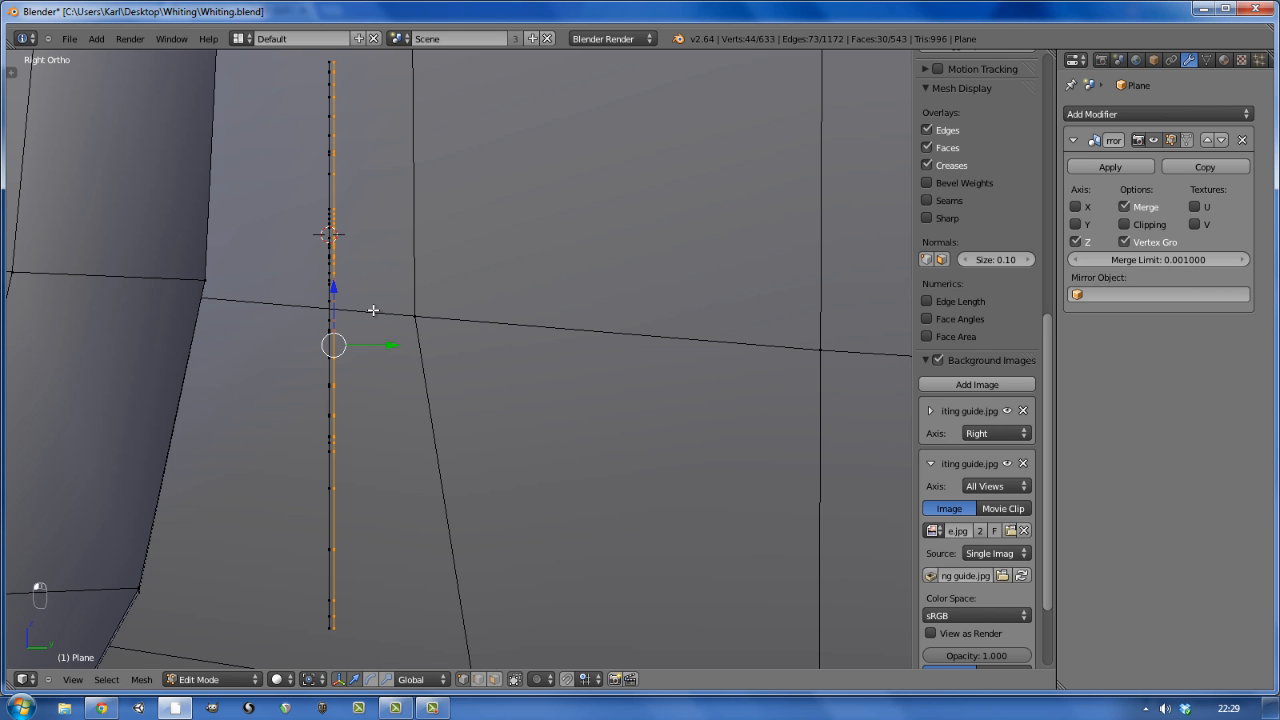
scroll(375, 328, down, 5)
key(a)
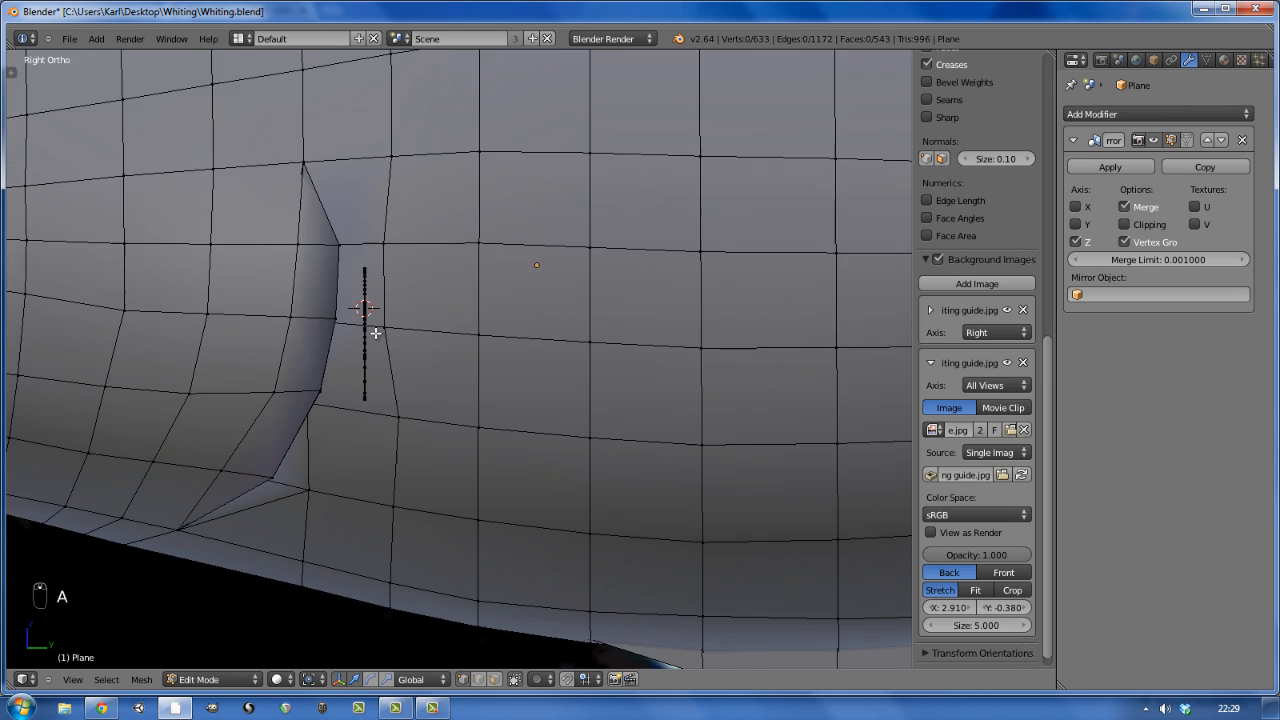
- Examine the doubled pectoral fins on the body in object mode from several angles and from the front
scroll(375, 335, down, 5)
key(Tab)
middle_drag(349, 351, 540, 308)
key(KP_3)
key(KP_1)
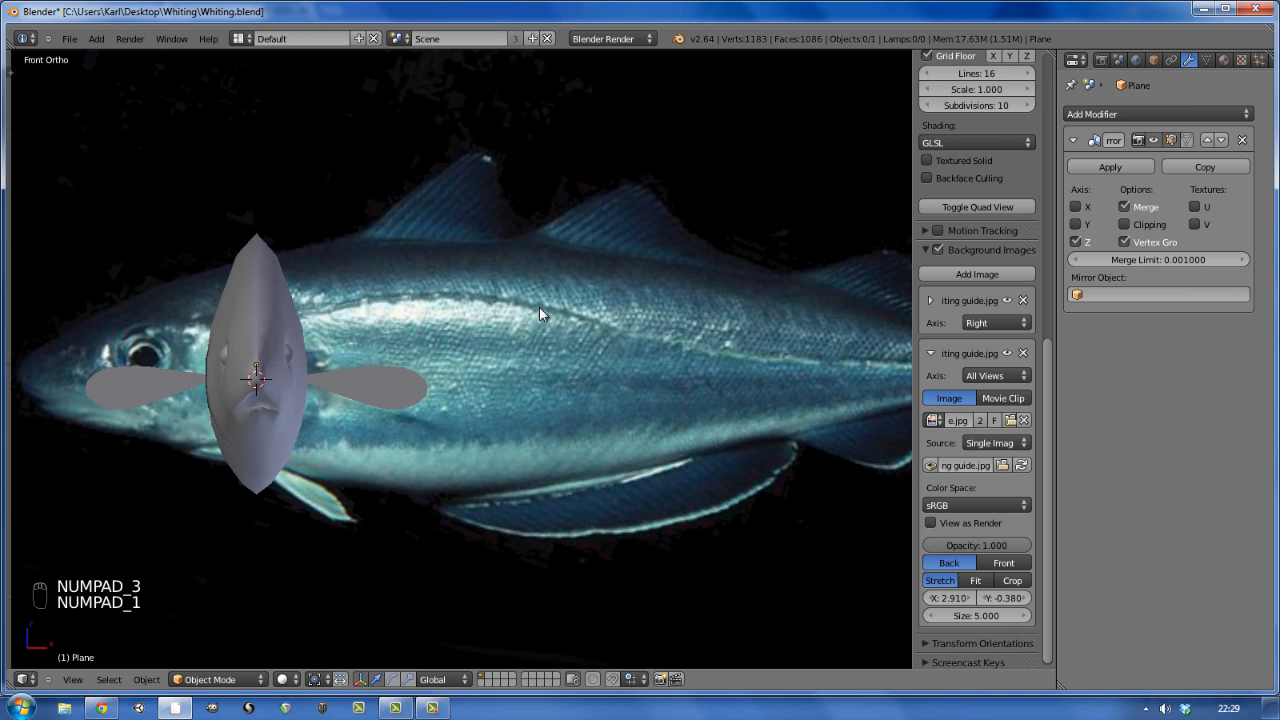
scroll(450, 397, up, 10)
- Return to mesh editing in wireframe and raise the upper corner vertices of both fin layers near the tip by about 0.03
key(Tab)
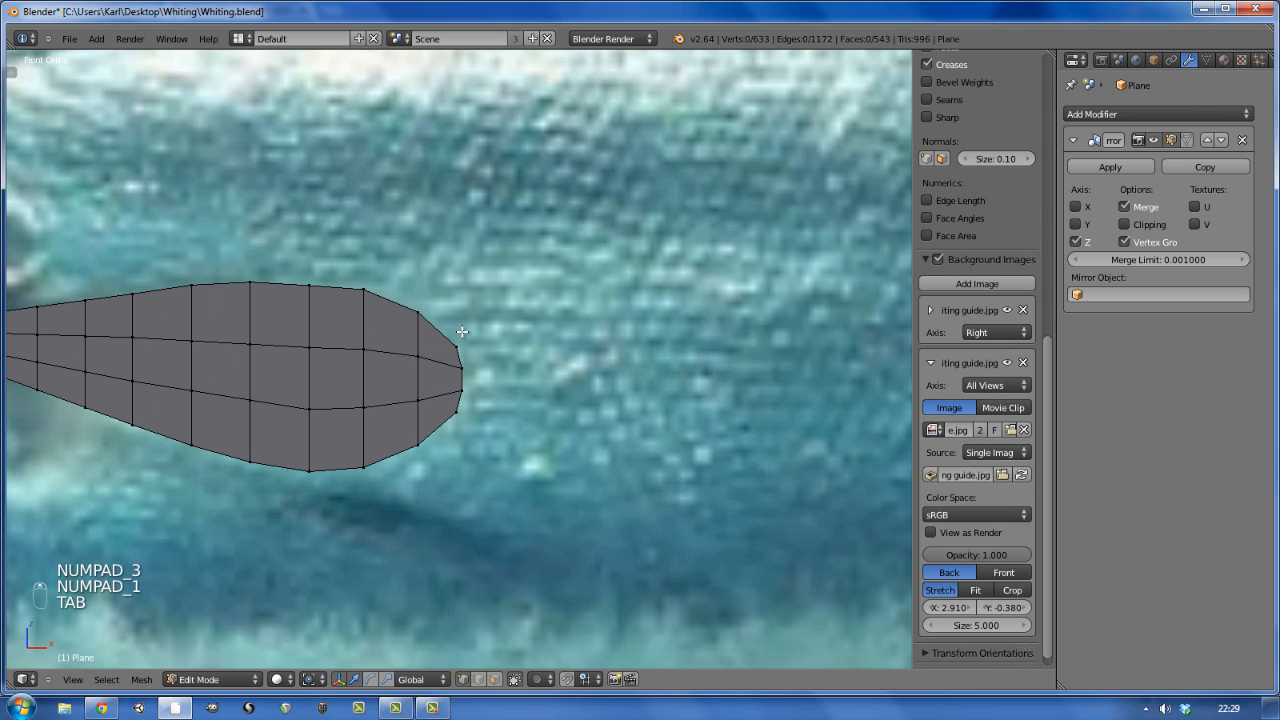
right_click(424, 312)
key(z)
scroll(458, 350, up, 1)
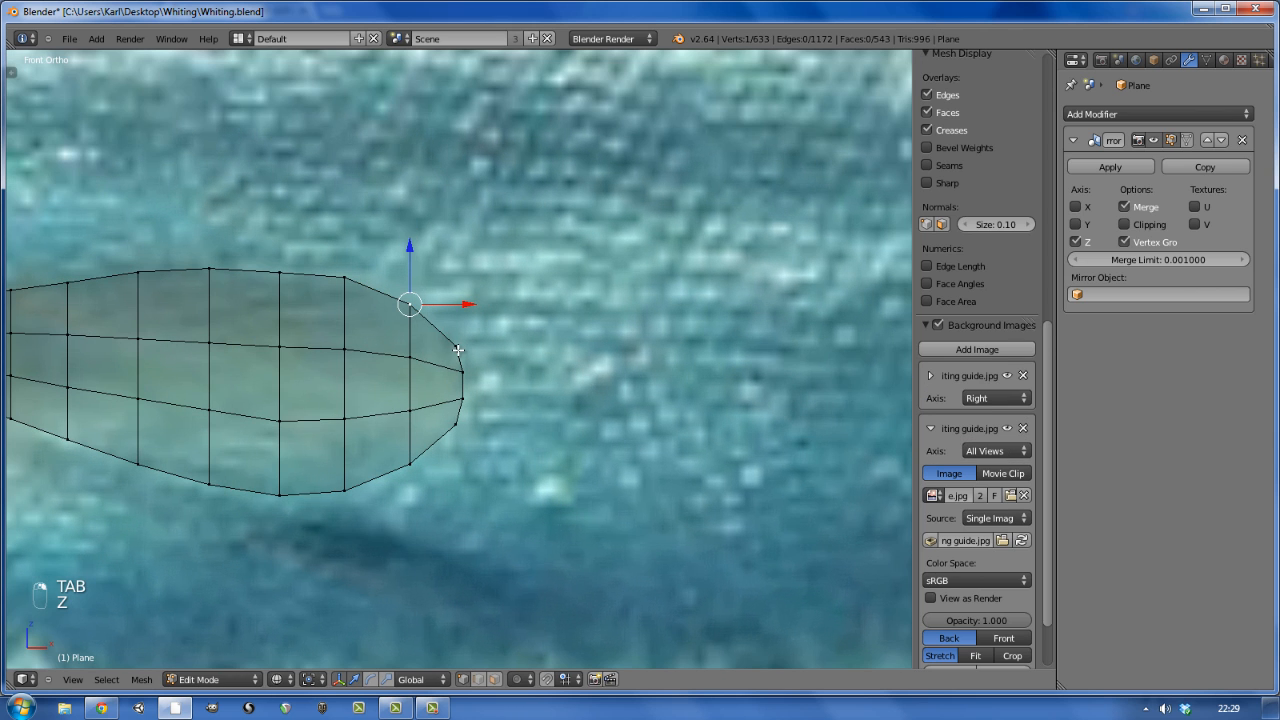
key(c)
click(410, 306)
click(460, 331)
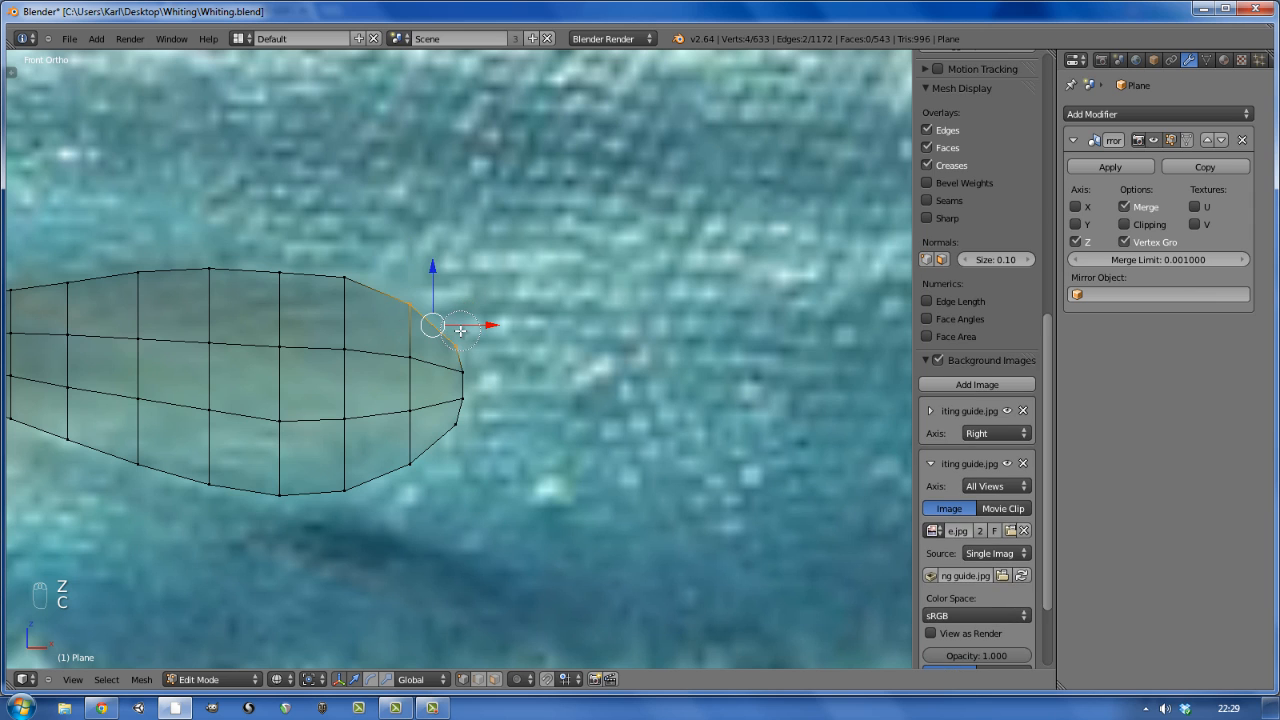
key(g)
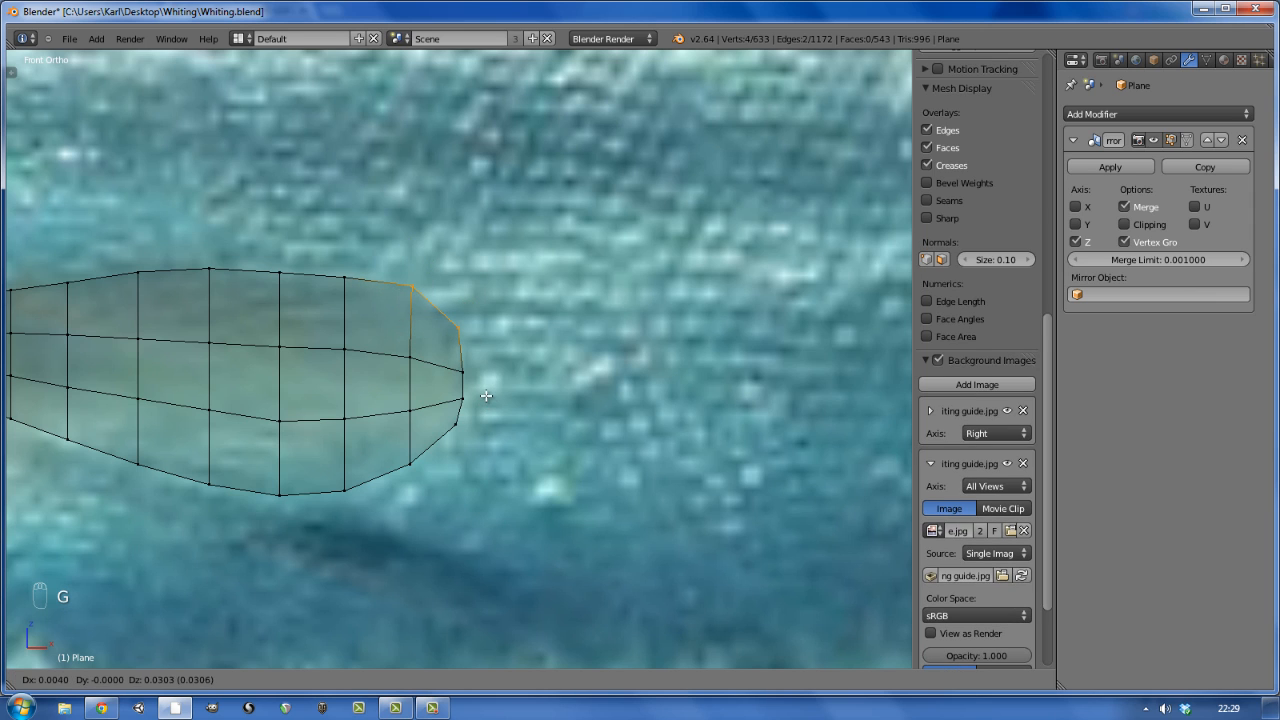
click(486, 396)
- Select the middle vertices of the fin tip on both layers and move them slightly up and outward
key(a)
key(c)
click(470, 375)
click(472, 394)
right_click(497, 448)
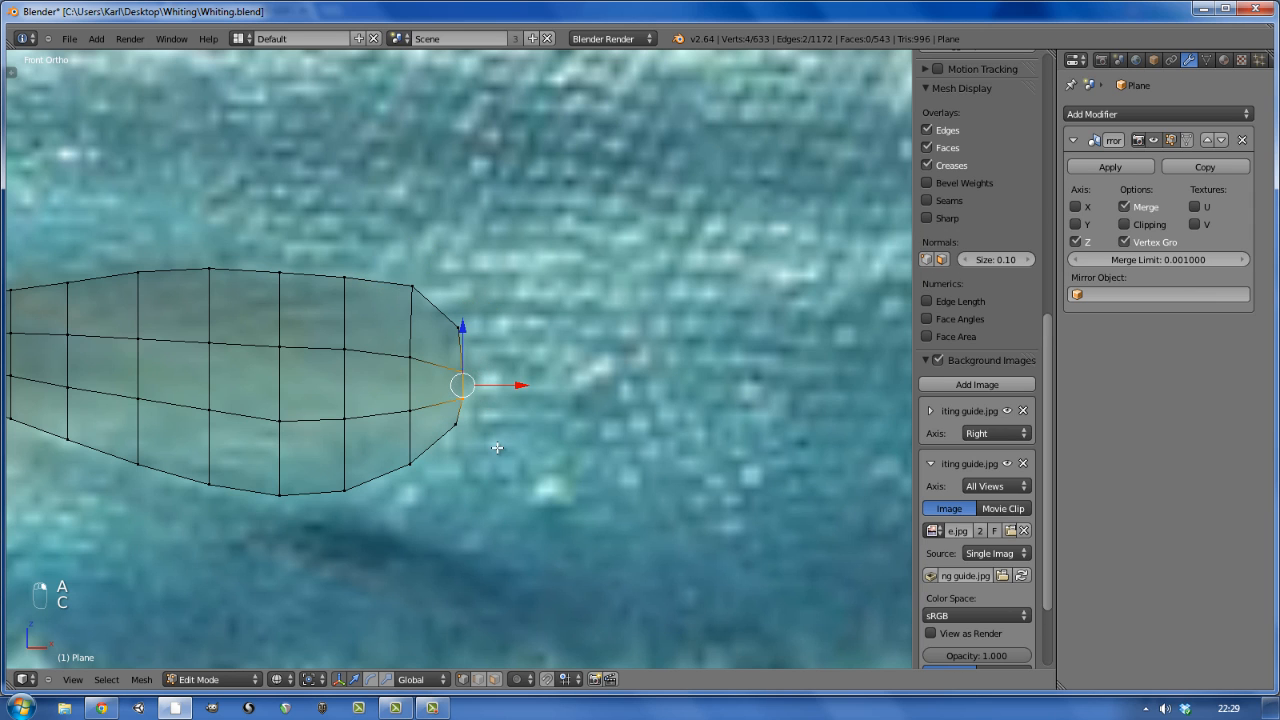
key(g)
- Raise the inner vertices of the loop beside the fin tip, and nudge the upper tip corner up to smooth the outline
click(420, 409)
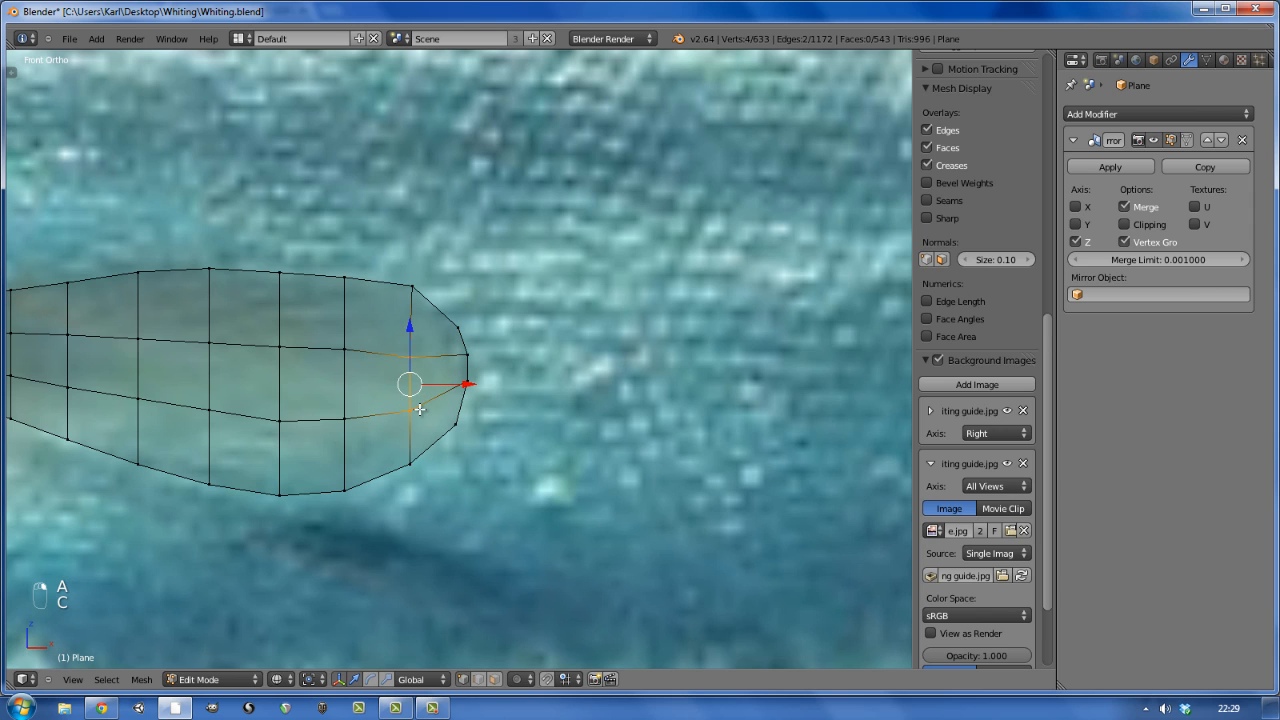
key(a)
key(g)
right_click(462, 326)
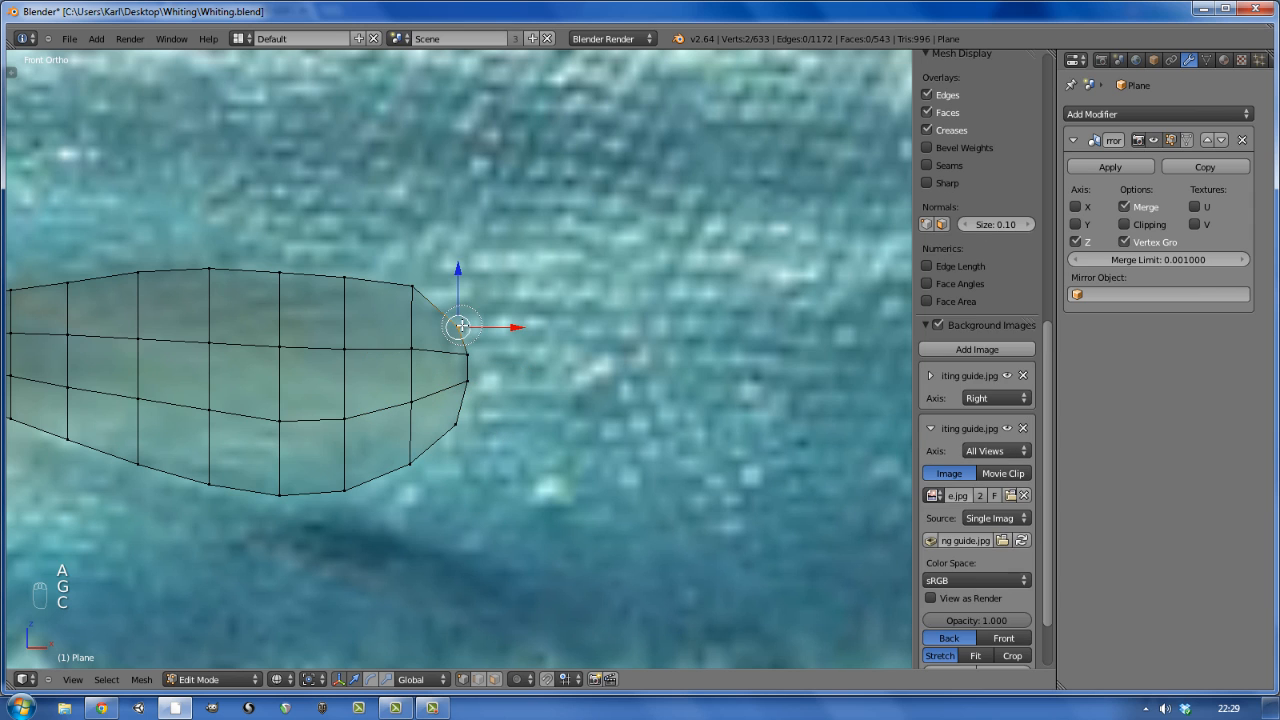
key(g)
click(508, 383)
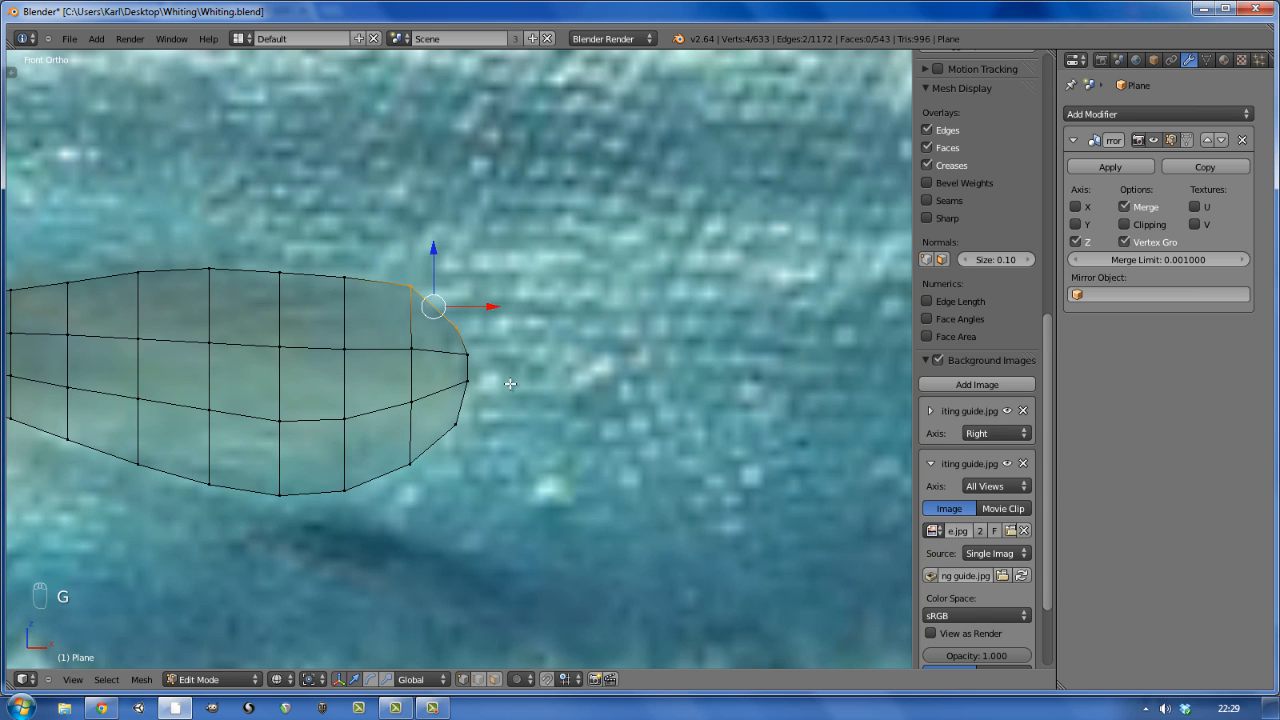
- Select the upper corner and upper middle vertices of the fin tip on both layers and raise them by about 0.02
key(a)
key(c)
click(478, 355)
click(468, 328)
key(g)
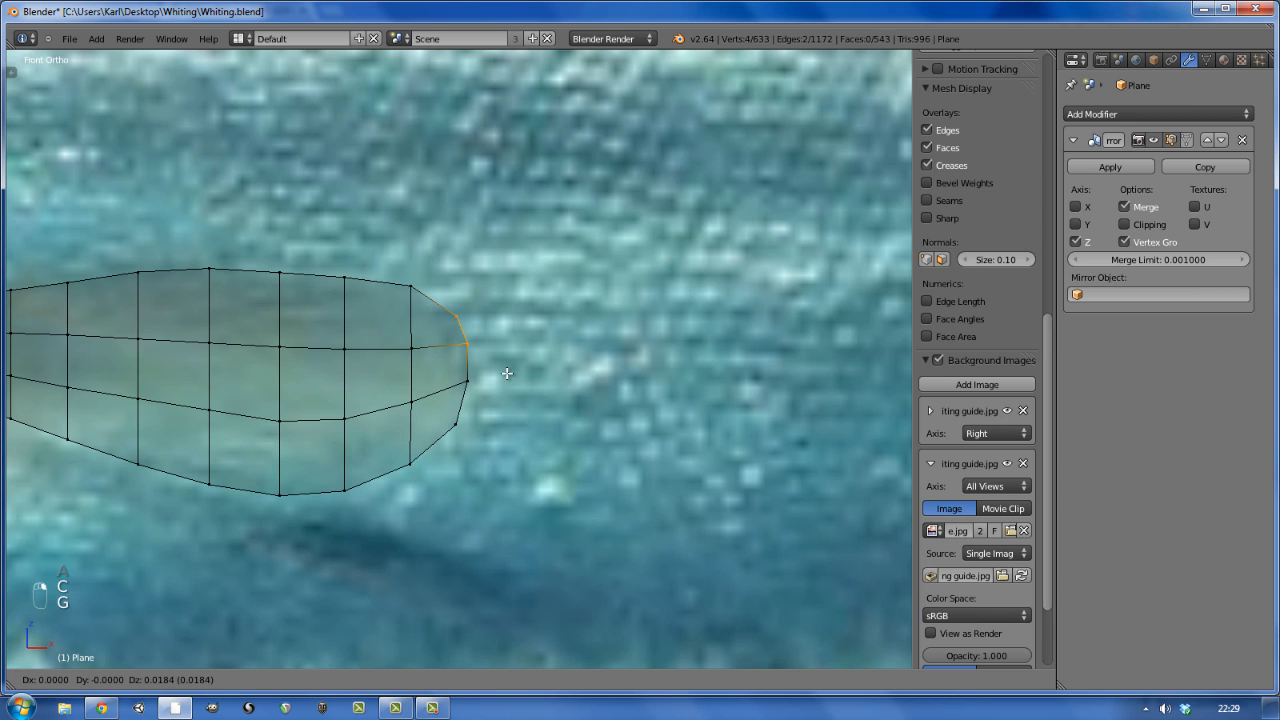
click(510, 382)
- Select the lower corner vertices of the fin tip on both layers and move them slightly inward to round the outline
key(a)
drag(452, 437, 428, 471)
right_click(428, 471)
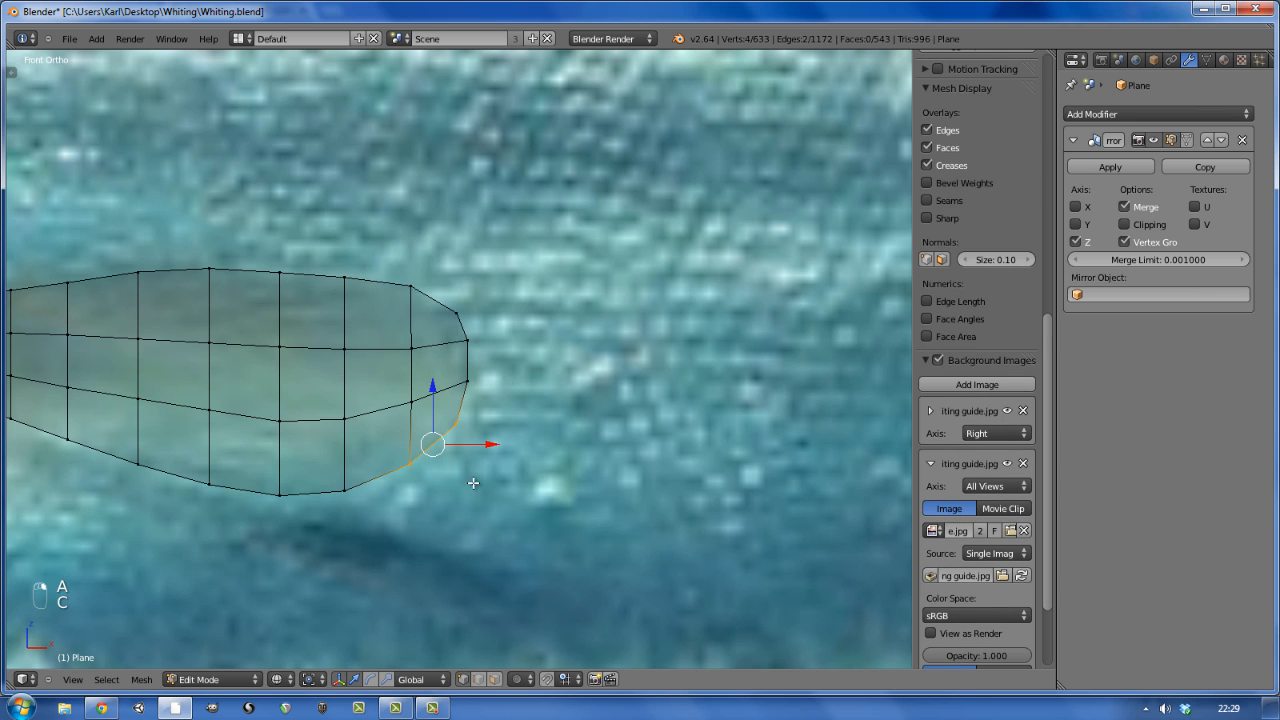
key(g)
click(480, 486)
key(a)
key(z)
key(z)
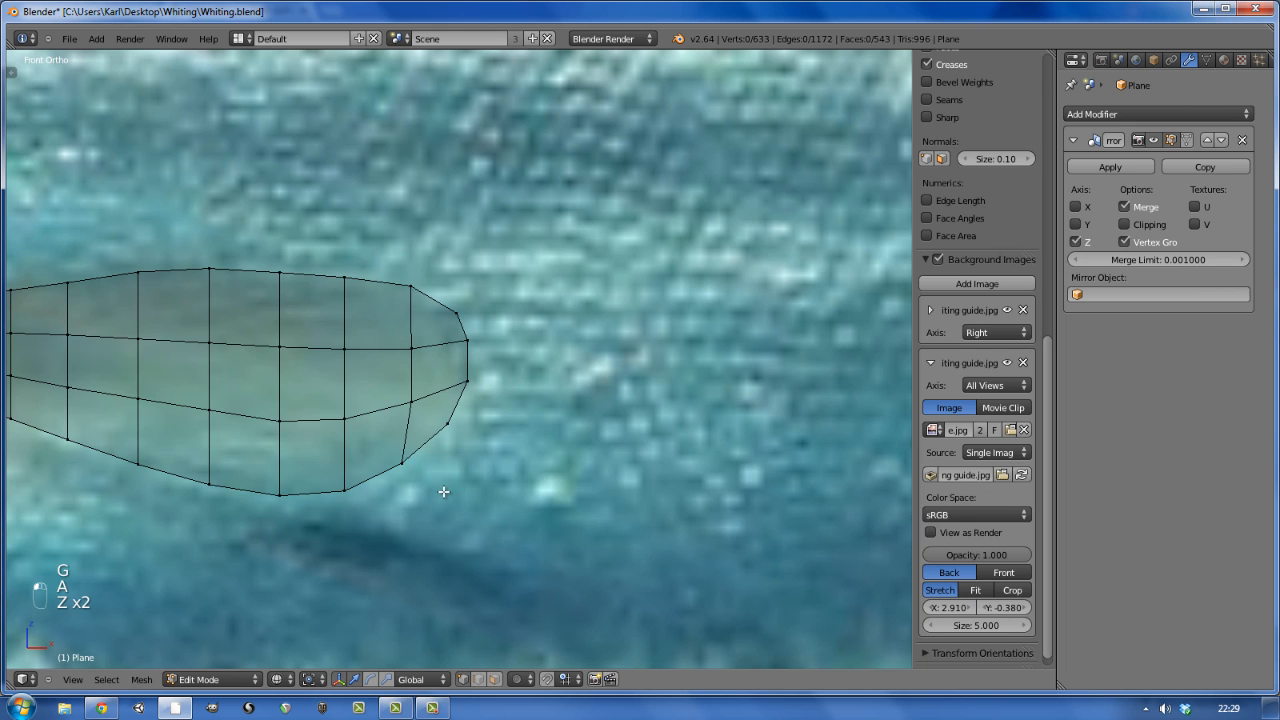
- Examine the reshaped pectoral fins in solid object mode from an angle and compare the fish with the reference from the side
key(z)
scroll(443, 491, down, 8)
key(Tab)
shift+middle_drag(405, 485, 438, 417)
middle_drag(456, 403, 449, 396)
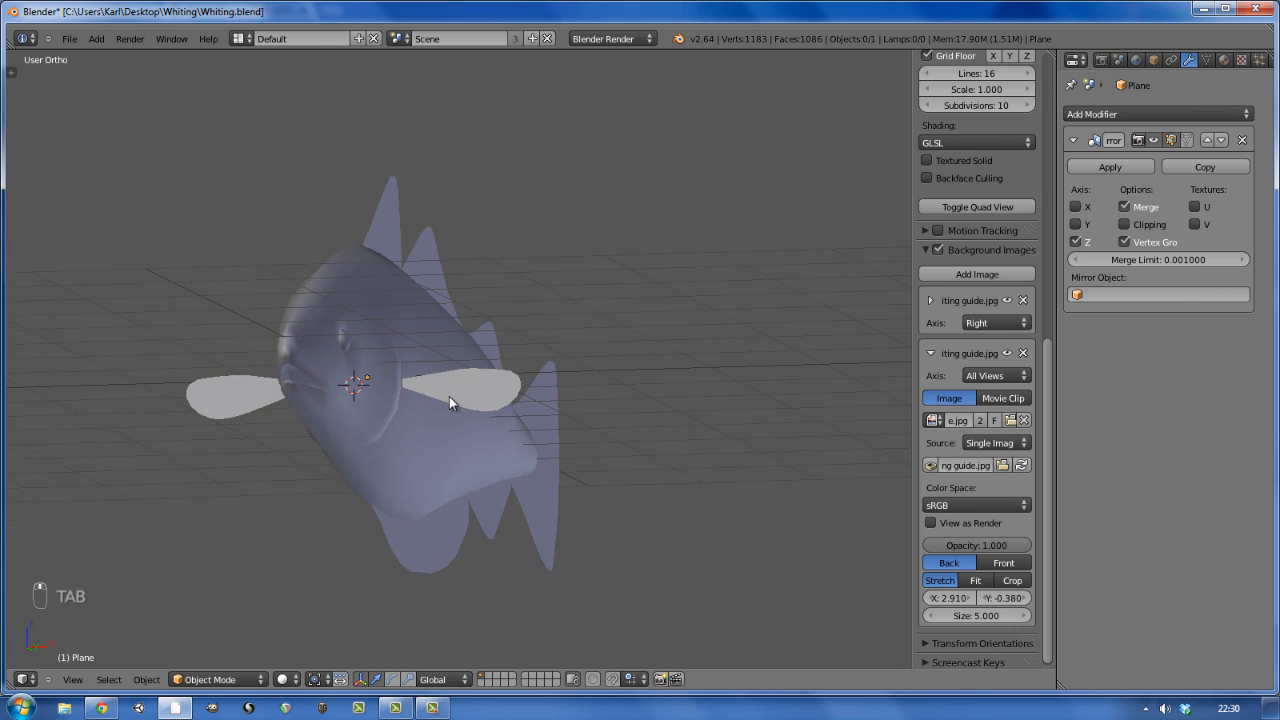
key(KP_3)
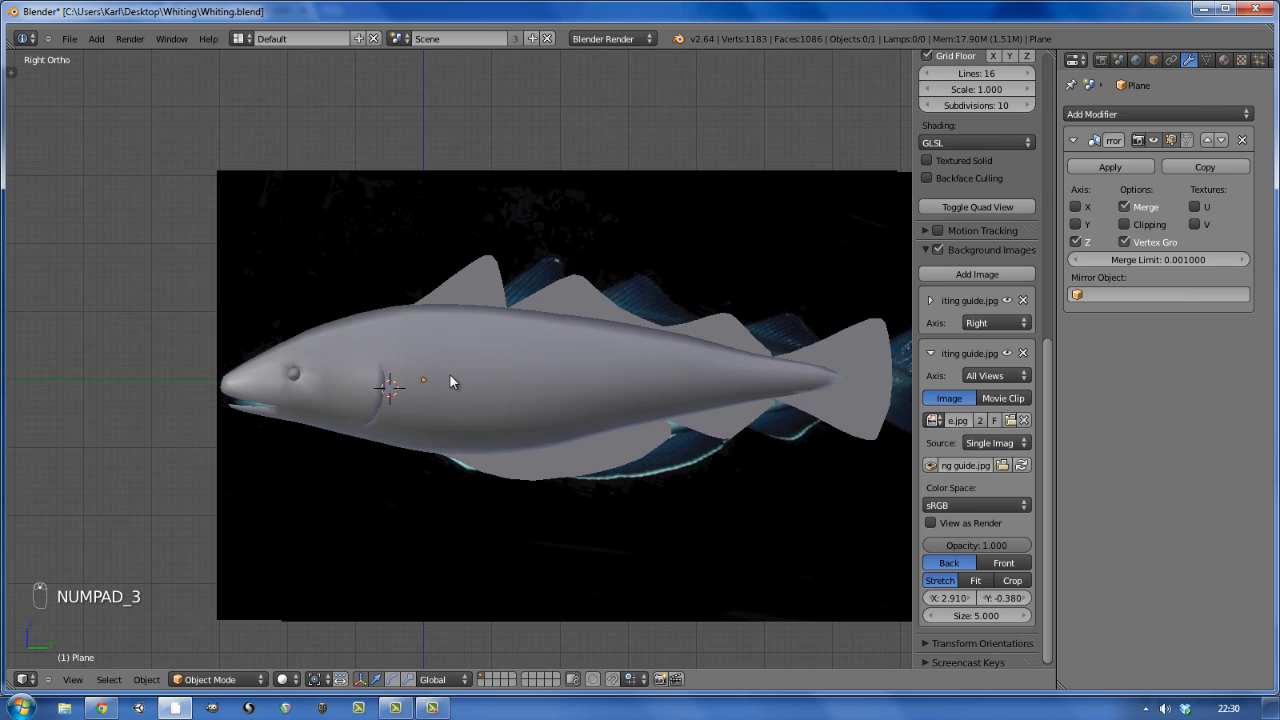
middle_drag(450, 380, 623, 434)
key(KP_3)
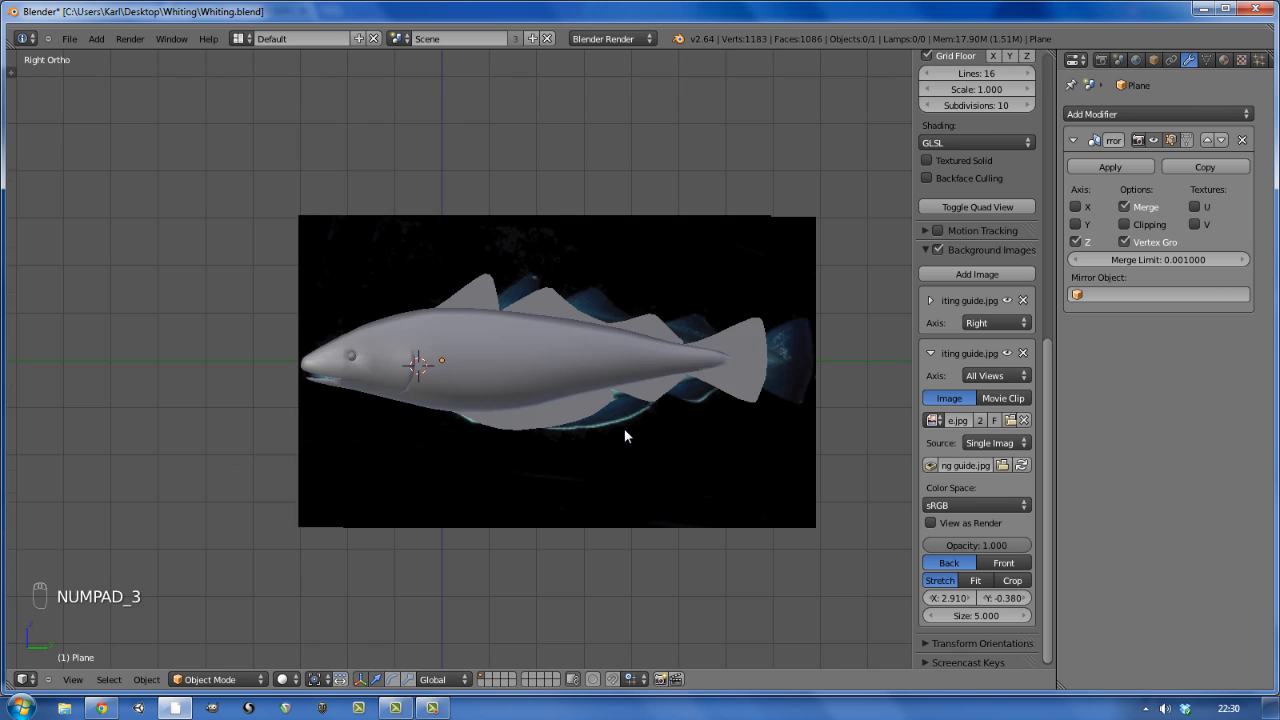
- Return to mesh editing and delete one whole layer of the doubled pectoral fin
key(Tab)
scroll(426, 421, up, 5)
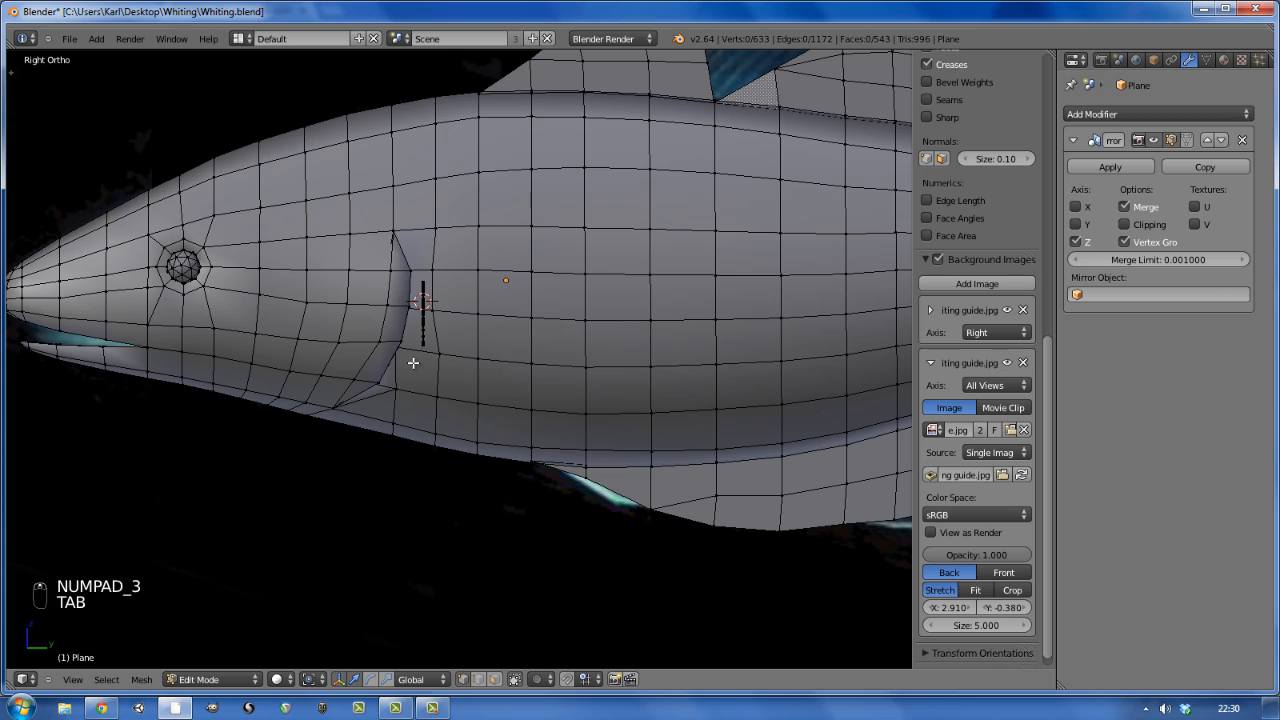
middle_drag(413, 363, 473, 282)
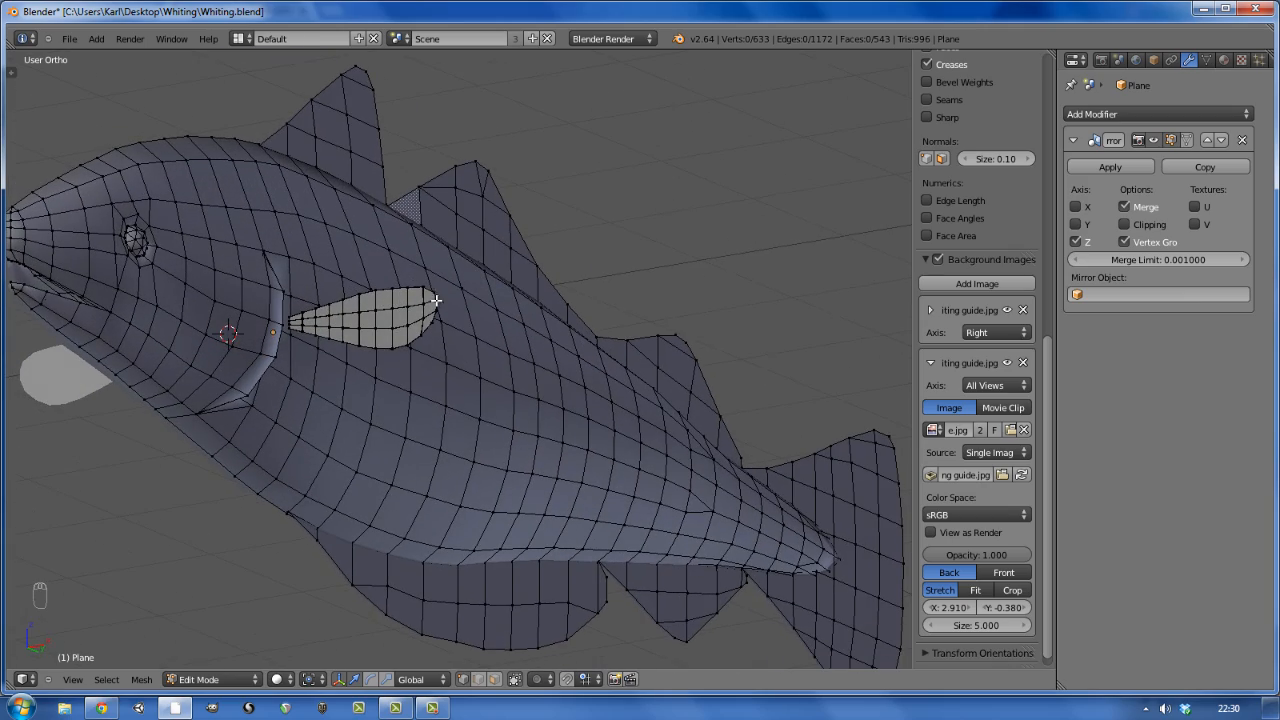
scroll(436, 299, up, 6)
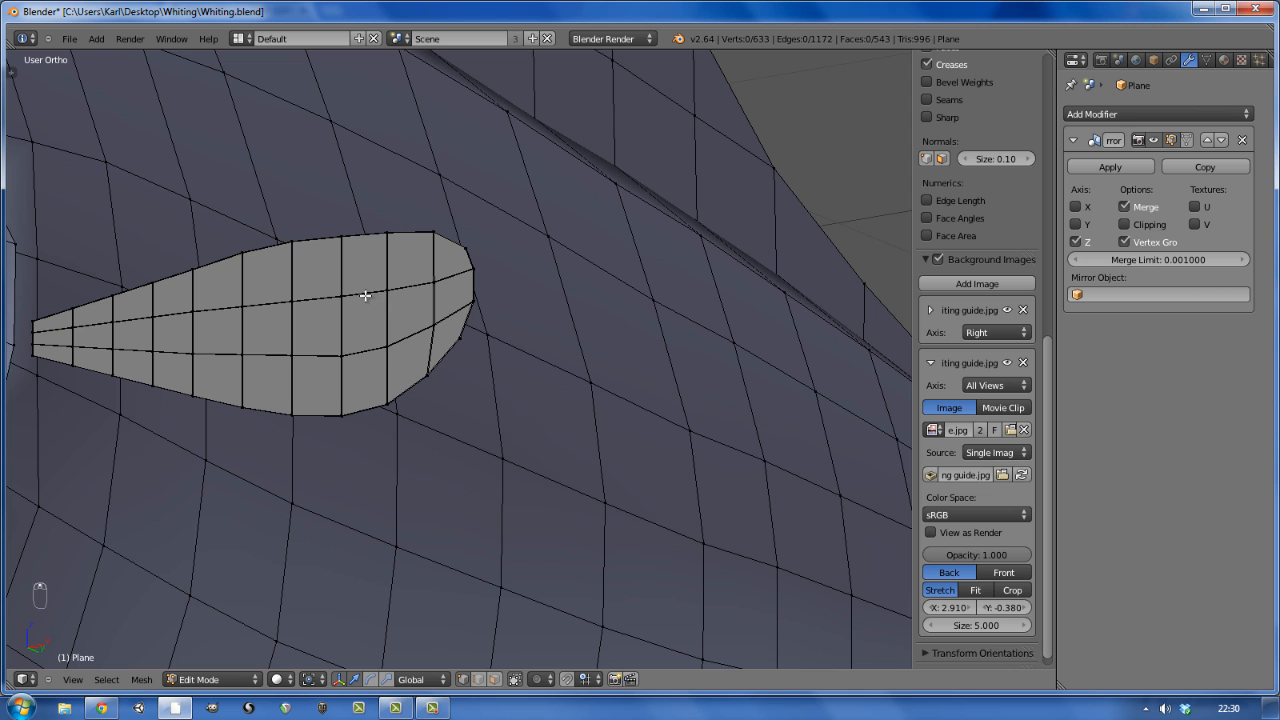
scroll(407, 348, up, 9)
key(l)
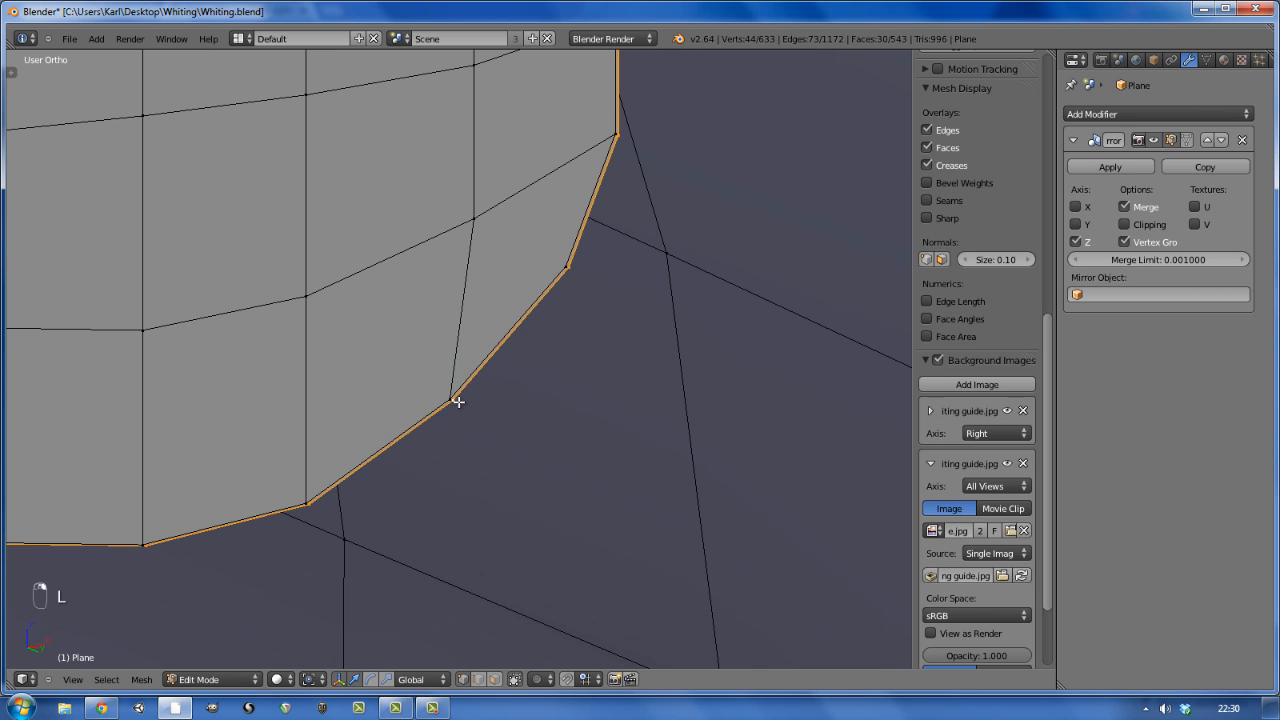
key(Delete)
click(450, 395)
- Frame the mesh from the front and delete the lower lengthwise edge loop of the remaining pectoral fin layer
scroll(438, 368, down, 7)
right_click(414, 343)
key(KP_3)
key(KP_1)
key(a)
key(a)
key(KP_Decimal)
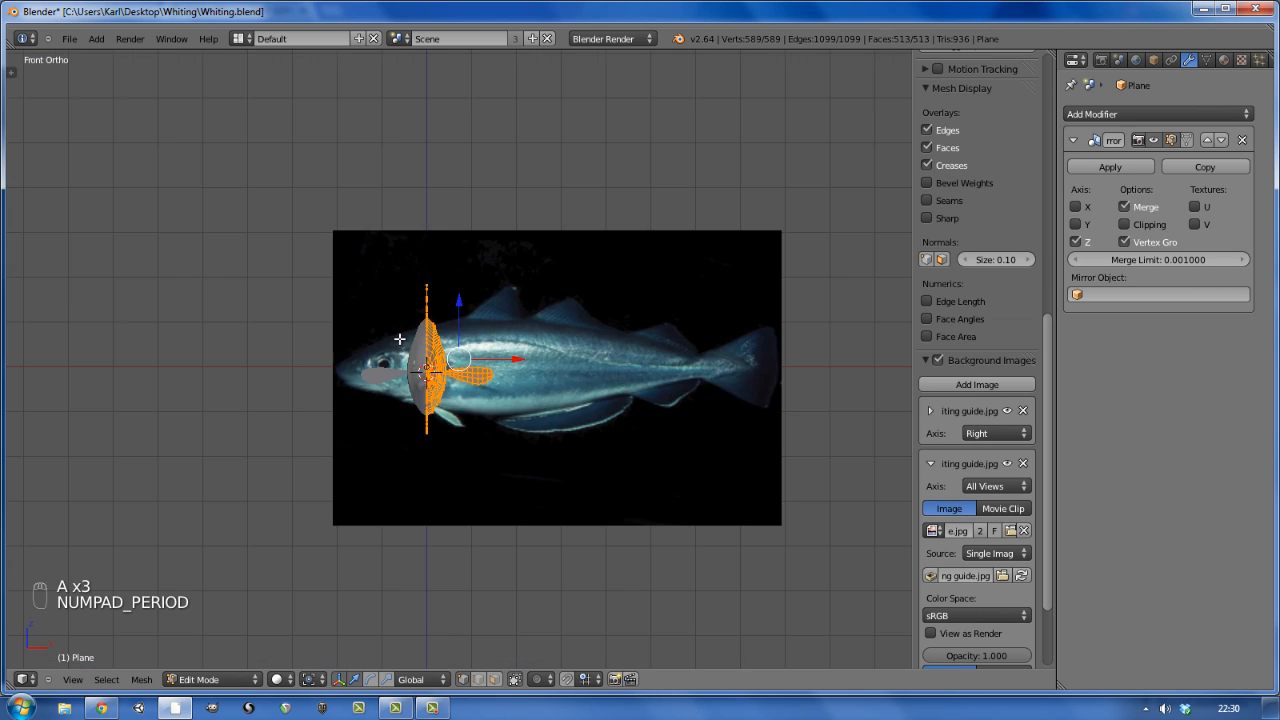
scroll(529, 377, up, 7)
key(a)
alt+right_click(581, 404)
key(x)
click(581, 478)
- Slide the remaining lengthwise edge loop of the pectoral fin down to the middle of the fin
alt+right_click(583, 357)
key(ctrl+e)
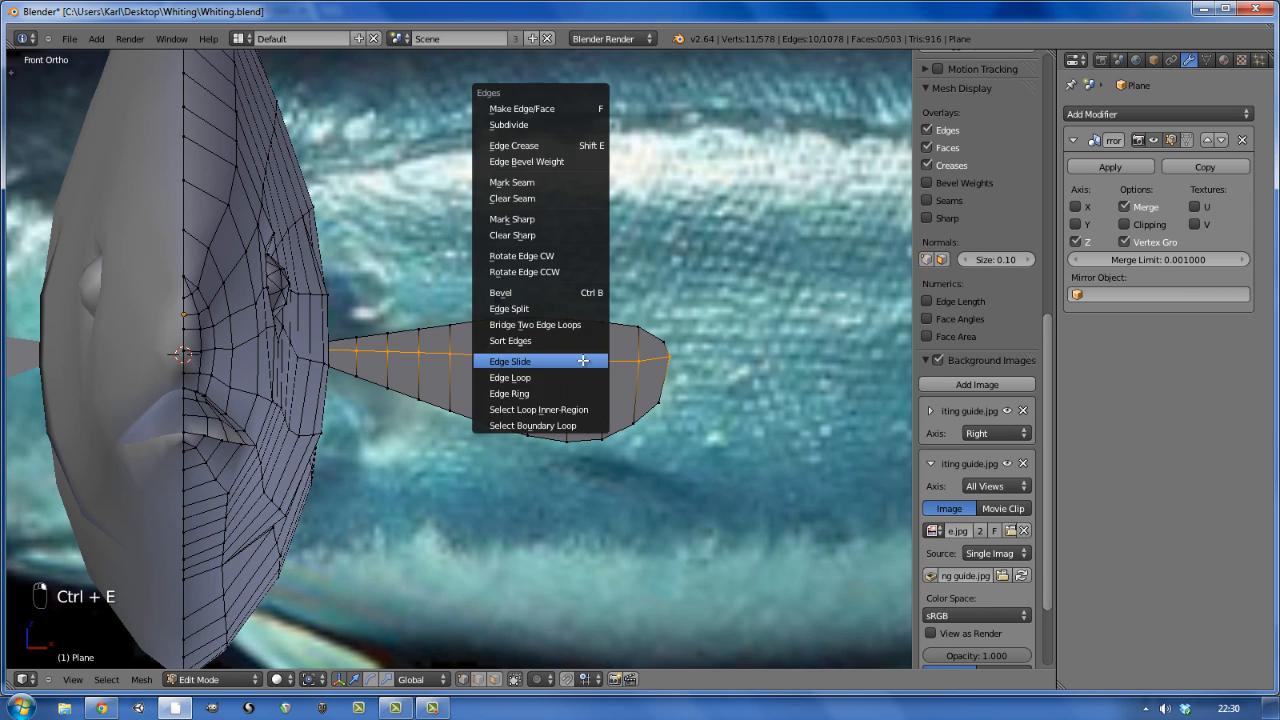
click(583, 361)
click(582, 381)
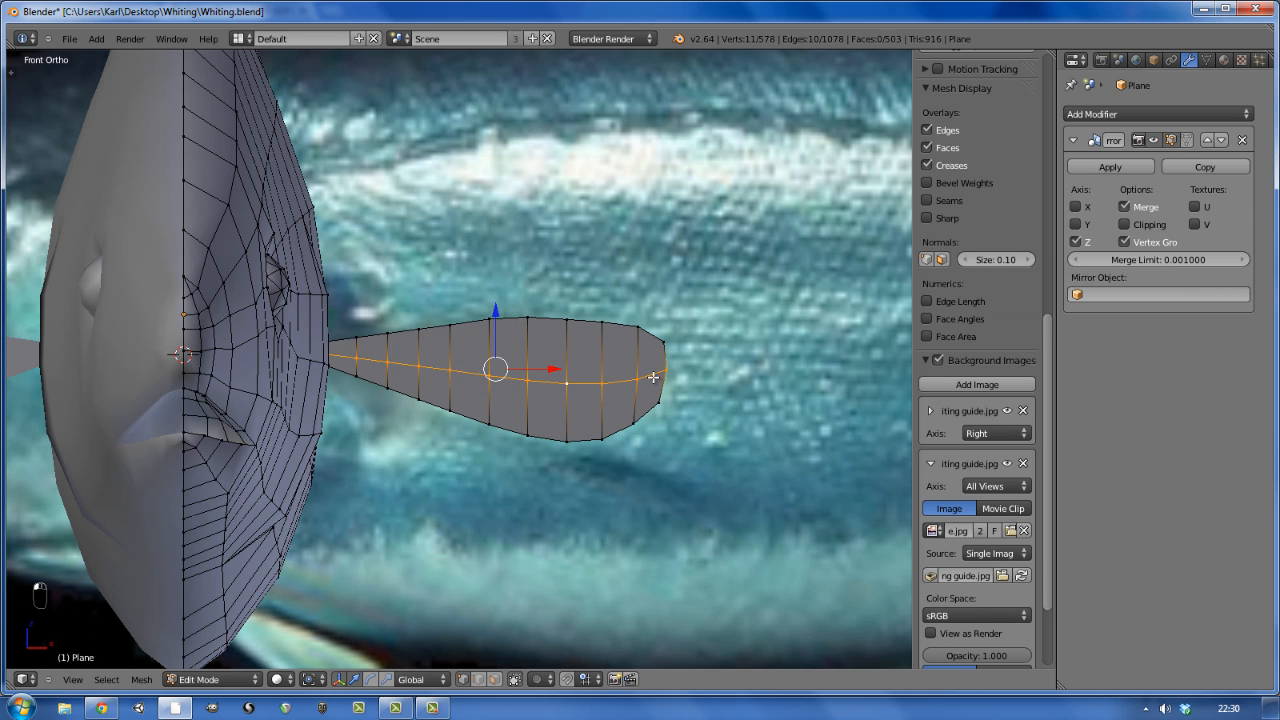
- Delete two crosswise edge loops of the pectoral fin, one at its widest part and one nearer the root
key(a)
alt+right_click(567, 362)
key(x)
click(561, 368)
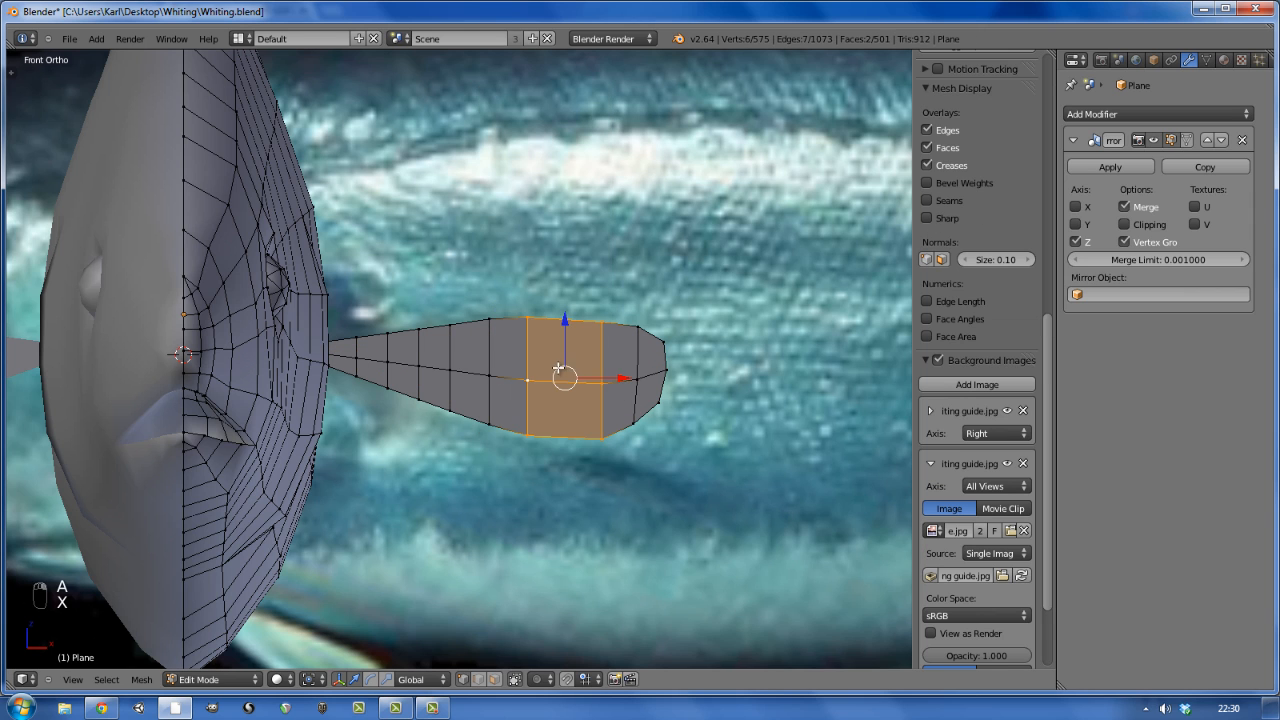
alt+right_click(450, 355)
key(x)
click(449, 355)
- Slide the crosswise edge loops near the fin root outward to even out their spacing
alt+right_click(421, 355)
key(ctrl+e)
click(421, 355)
click(439, 356)
alt+right_click(389, 351)
key(ctrl+e)
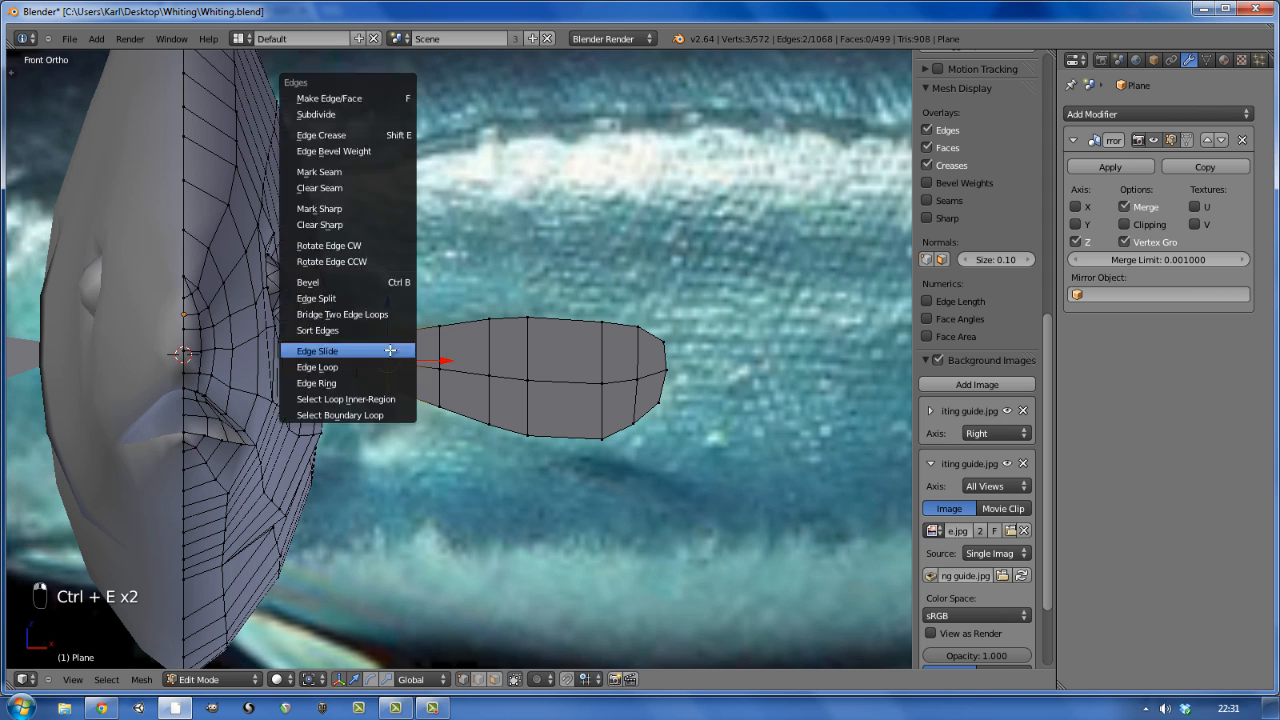
click(389, 351)
click(404, 351)
alt+right_click(356, 349)
- Slide the crosswise edge loops in the outer half of the fin to space them evenly up to the tip
alt+right_click(530, 359)
key(ctrl+e)
click(530, 358)
click(539, 357)
alt+right_click(488, 355)
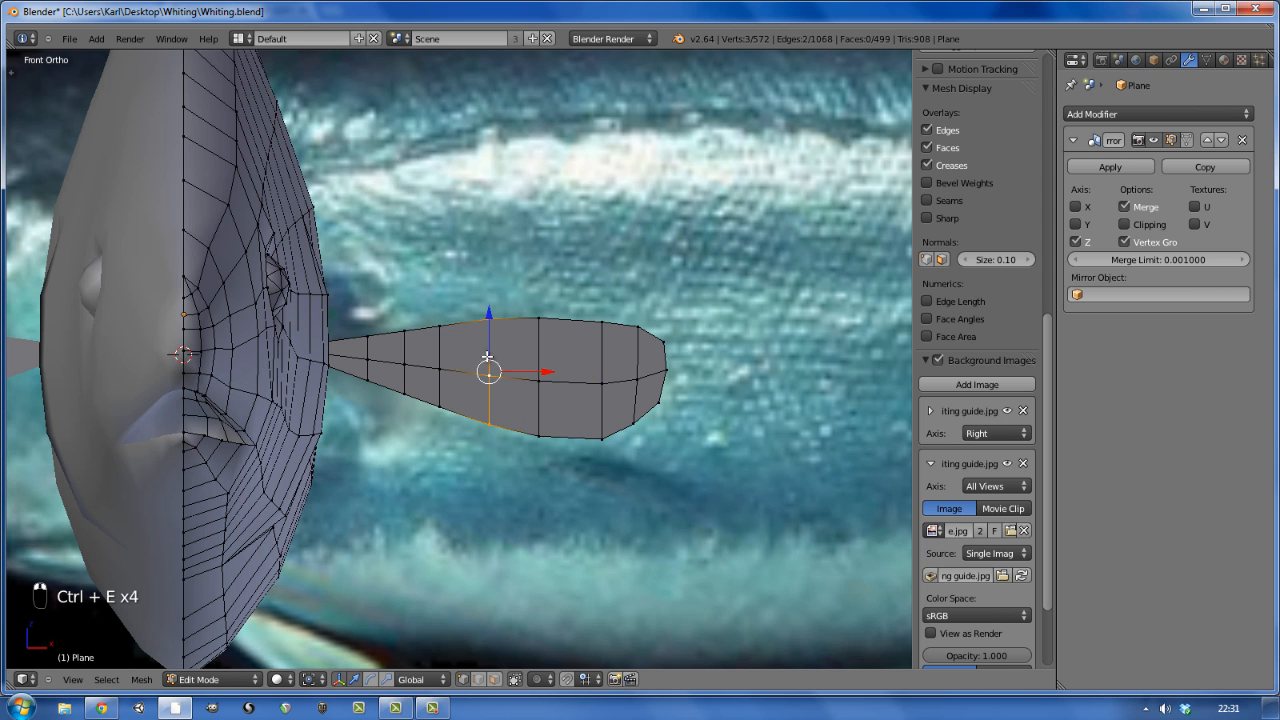
alt+right_click(604, 352)
key(ctrl+e)
click(605, 352)
key(ctrl+e)
click(636, 357)
click(626, 359)
- Examine the simplified pectoral fins on the body in object mode from the front and at an angle
key(a)
scroll(610, 383, down, 6)
key(z)
key(z)
key(Tab)
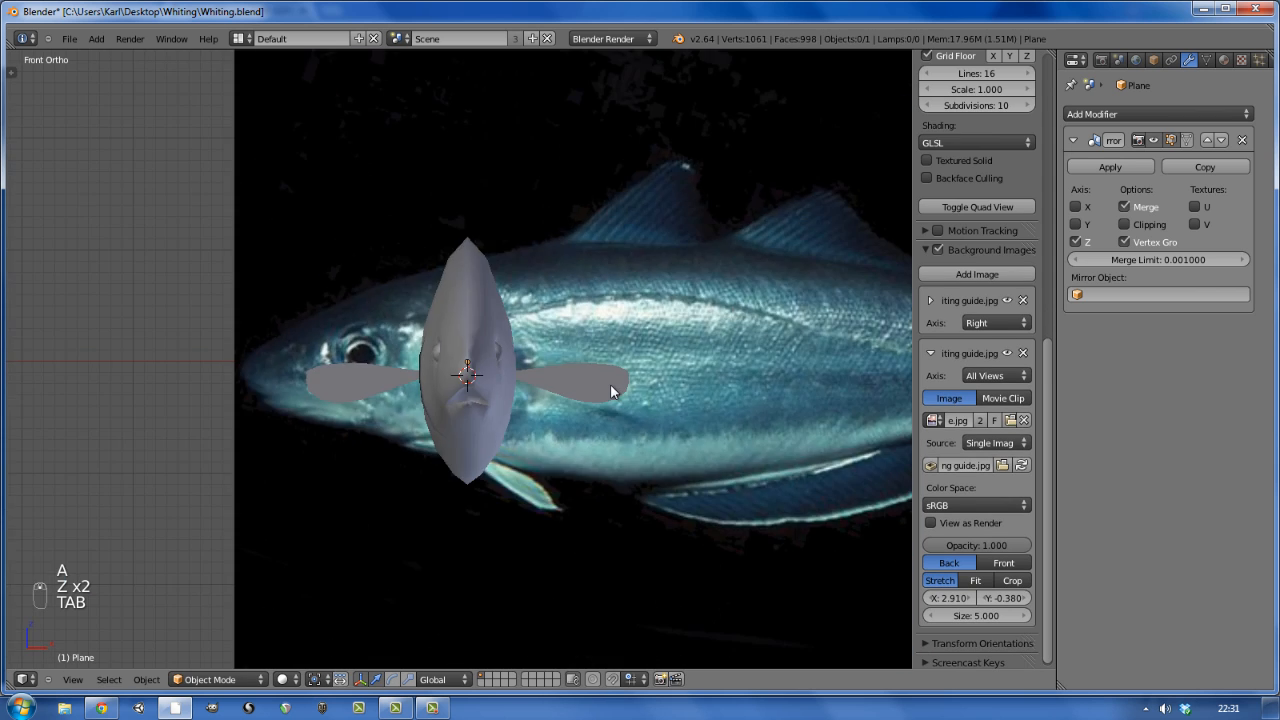
middle_drag(610, 383, 614, 372)
key(Tab)
key(Tab)
- In mesh editing from the side, duplicate the whole pectoral fin and offset the copy slightly along the Y axis
key(KP_3)
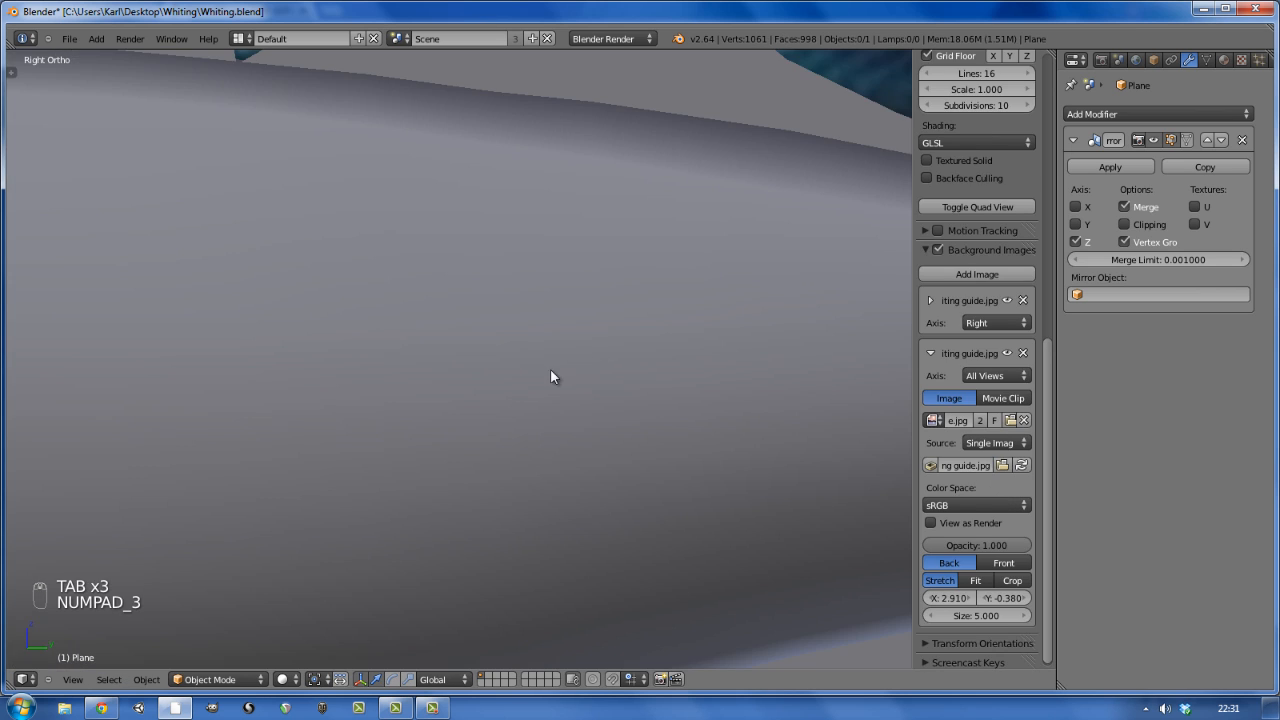
key(Tab)
key(l)
scroll(216, 377, up, 5)
key(shift+d)
key(y)
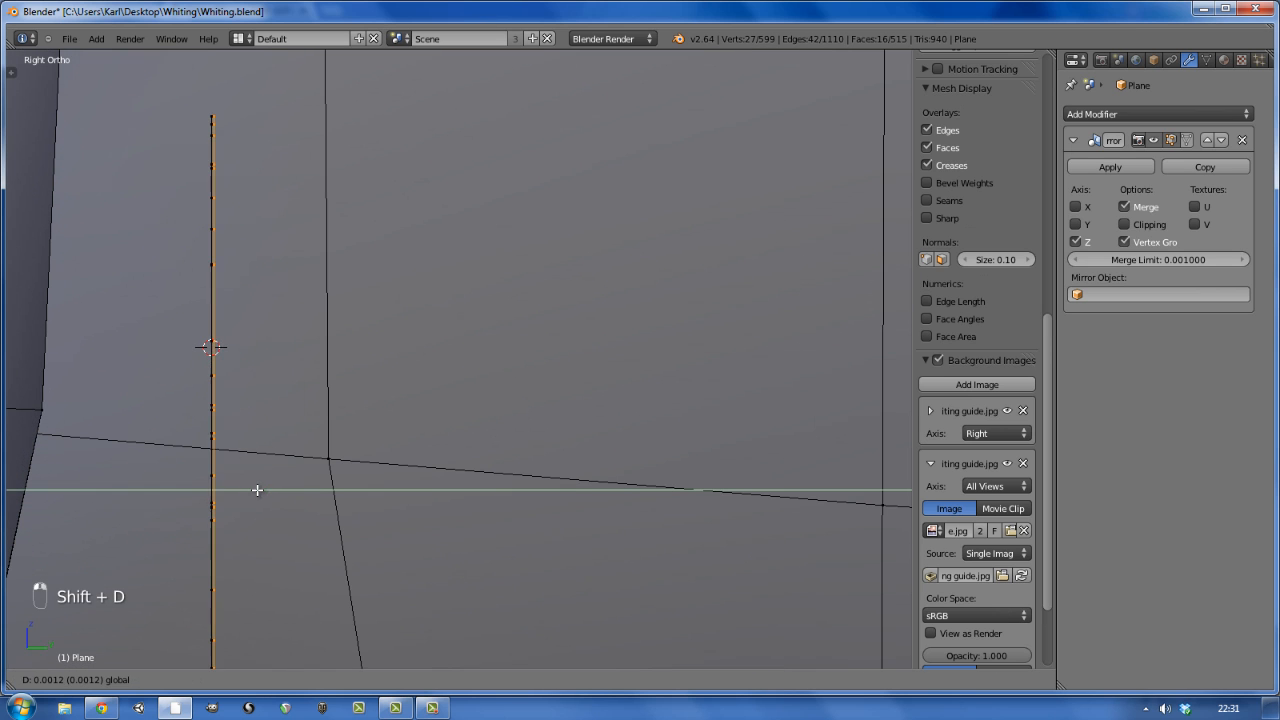
click(263, 431)
key(a)
- Collapse the background image settings and turn on the display of face normals
scroll(272, 428, down, 6)
scroll(281, 423, down, 5)
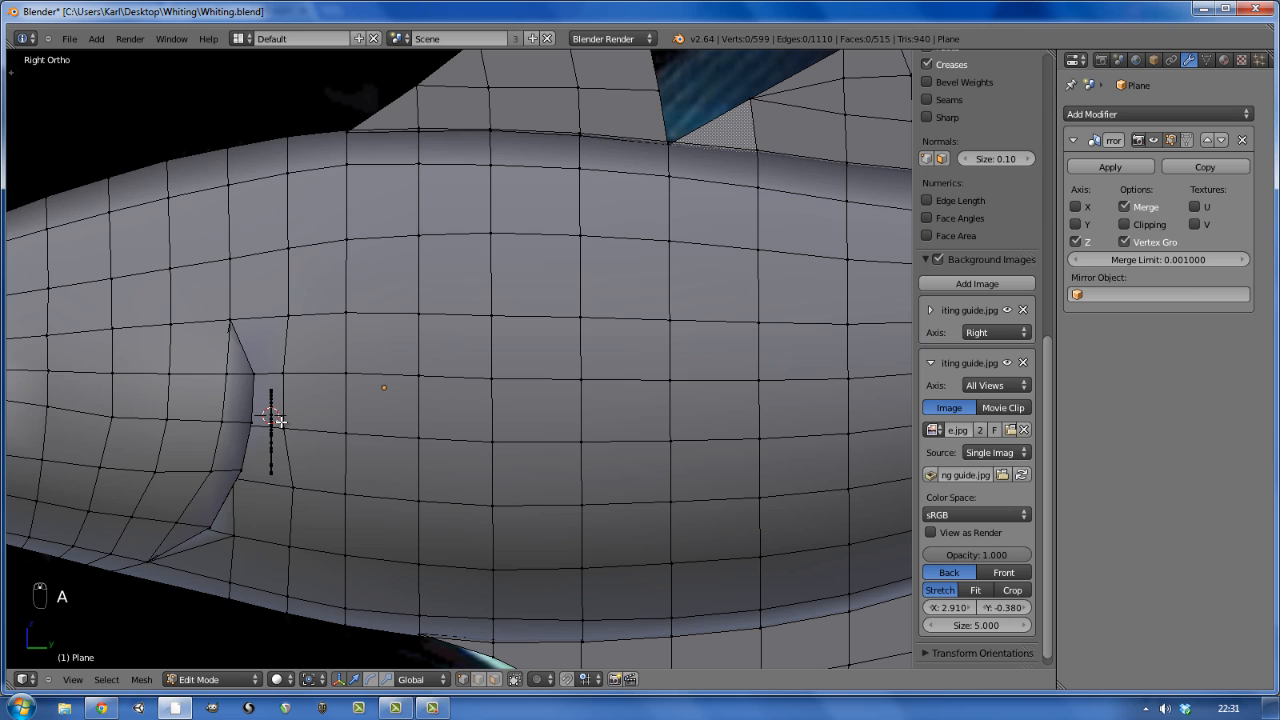
click(925, 259)
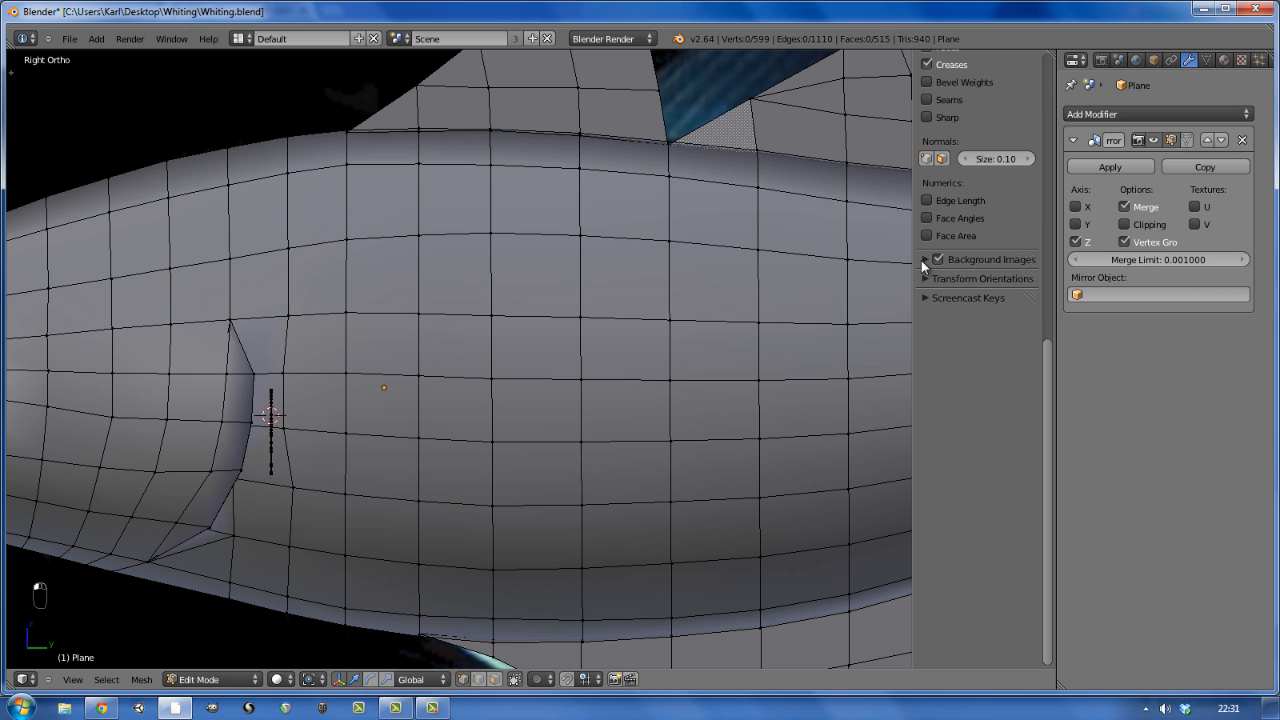
scroll(945, 178, up, 4)
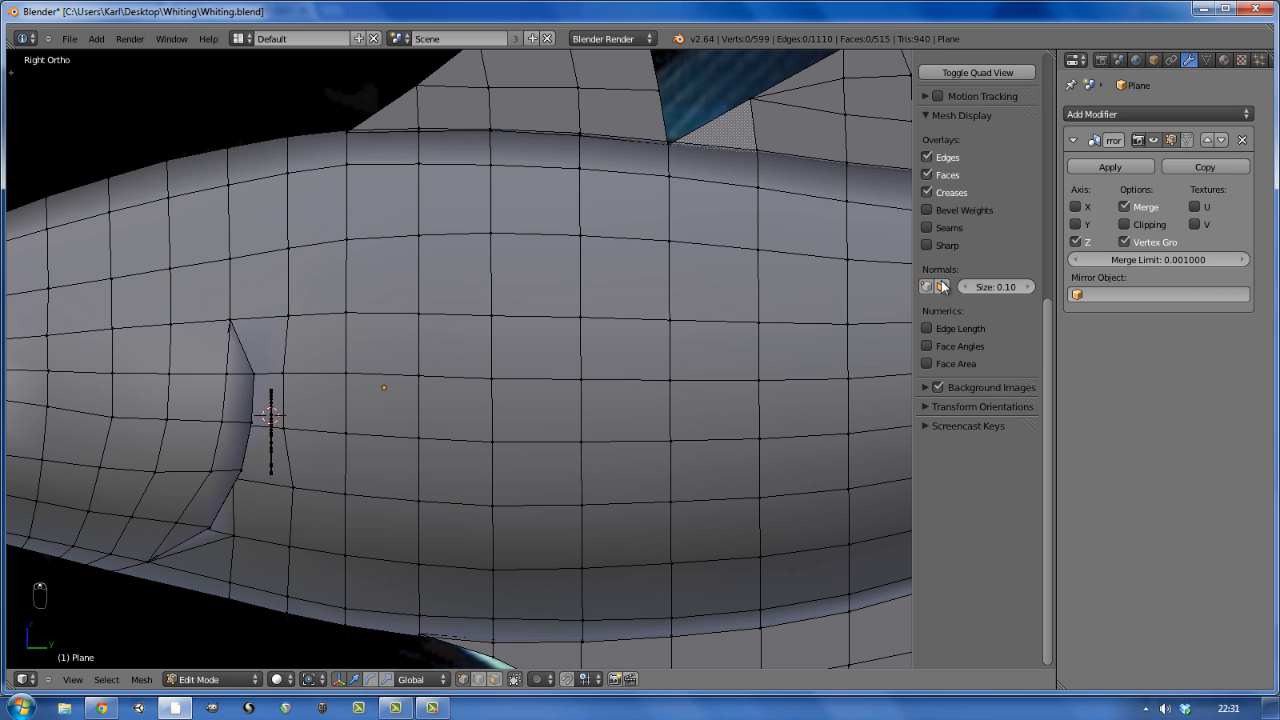
scroll(251, 463, up, 8)
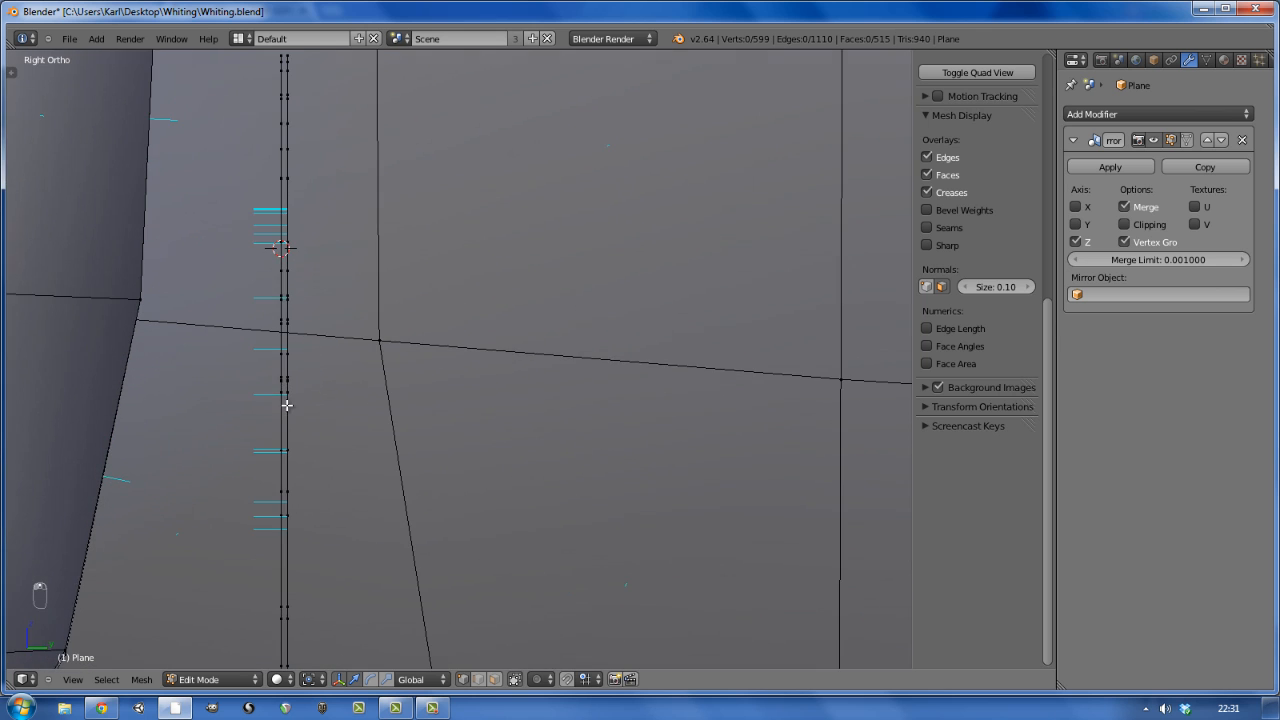
- Select the whole rear layer of the pectoral fin and flip its normals
right_click(288, 387)
key(l)
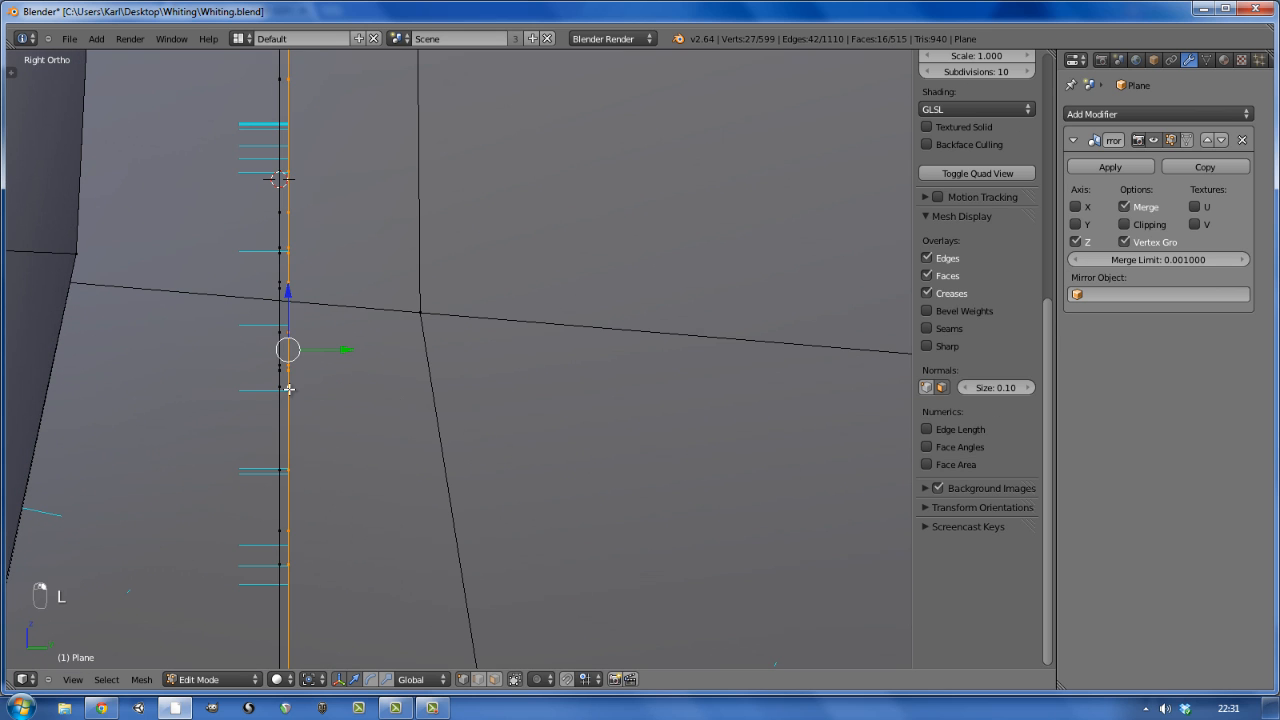
key(w)
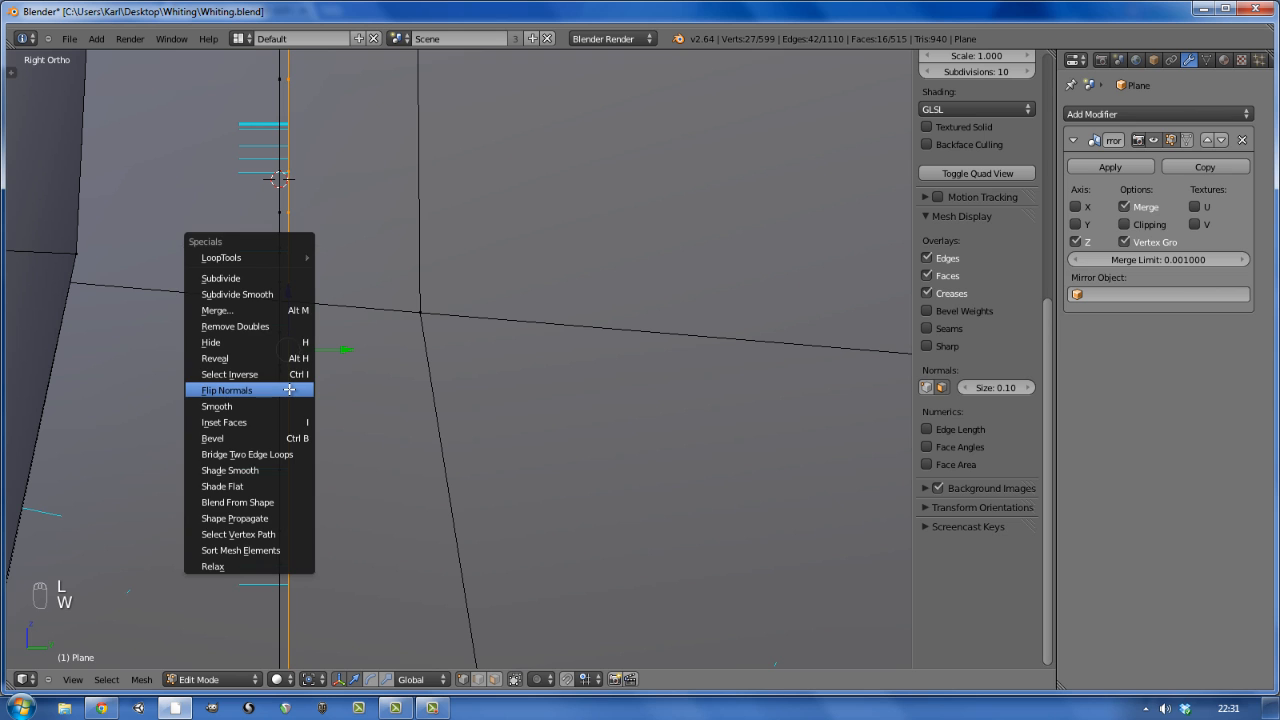
click(270, 306)
key(a)
scroll(288, 388, down, 8)
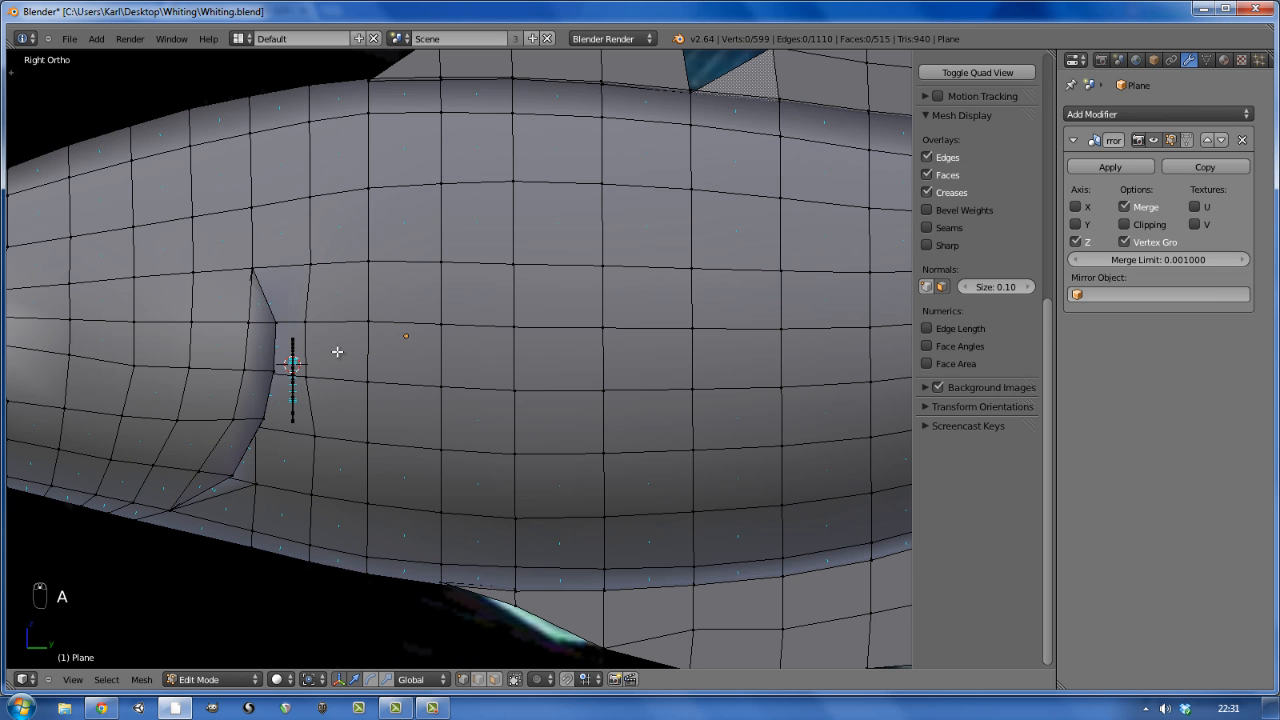
- Review the two-sided fins from the front and at an angle in object mode, and save the file
key(KP_1)
scroll(261, 381, up, 3)
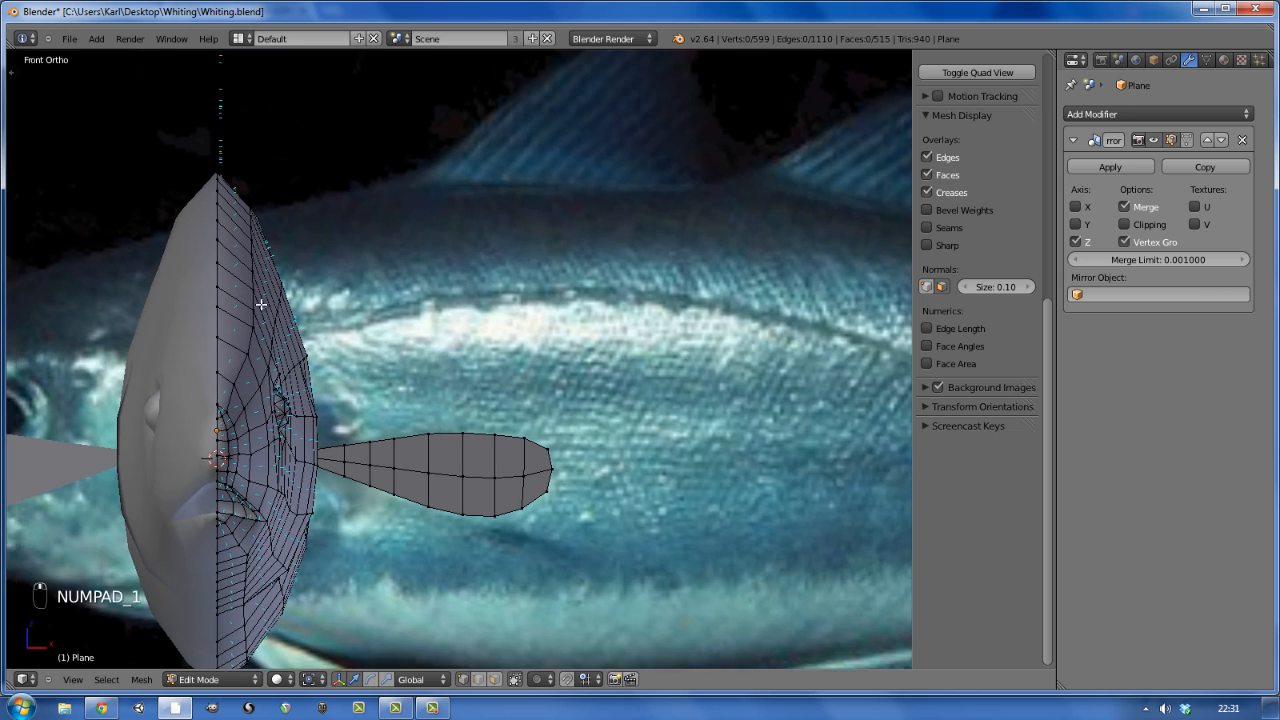
shift+middle_drag(261, 381, 380, 569)
scroll(372, 459, down, 6)
key(Tab)
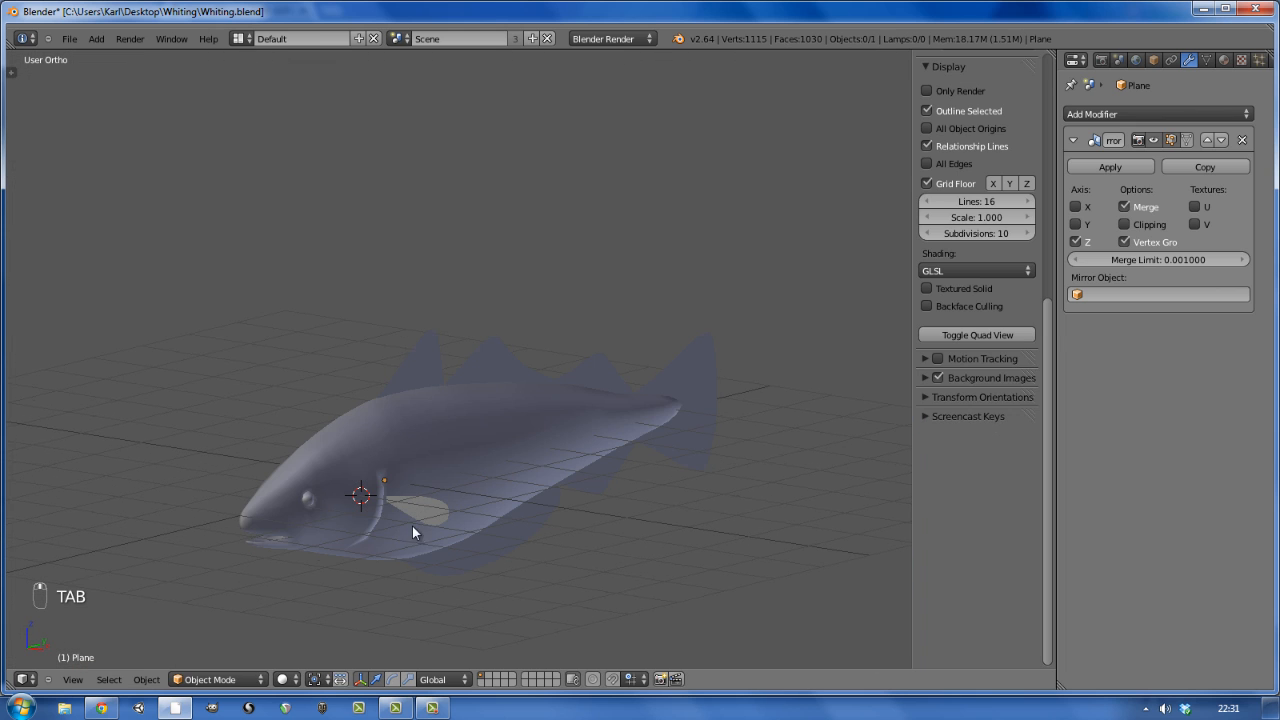
middle_drag(488, 502, 381, 364)
key(ctrl+s)
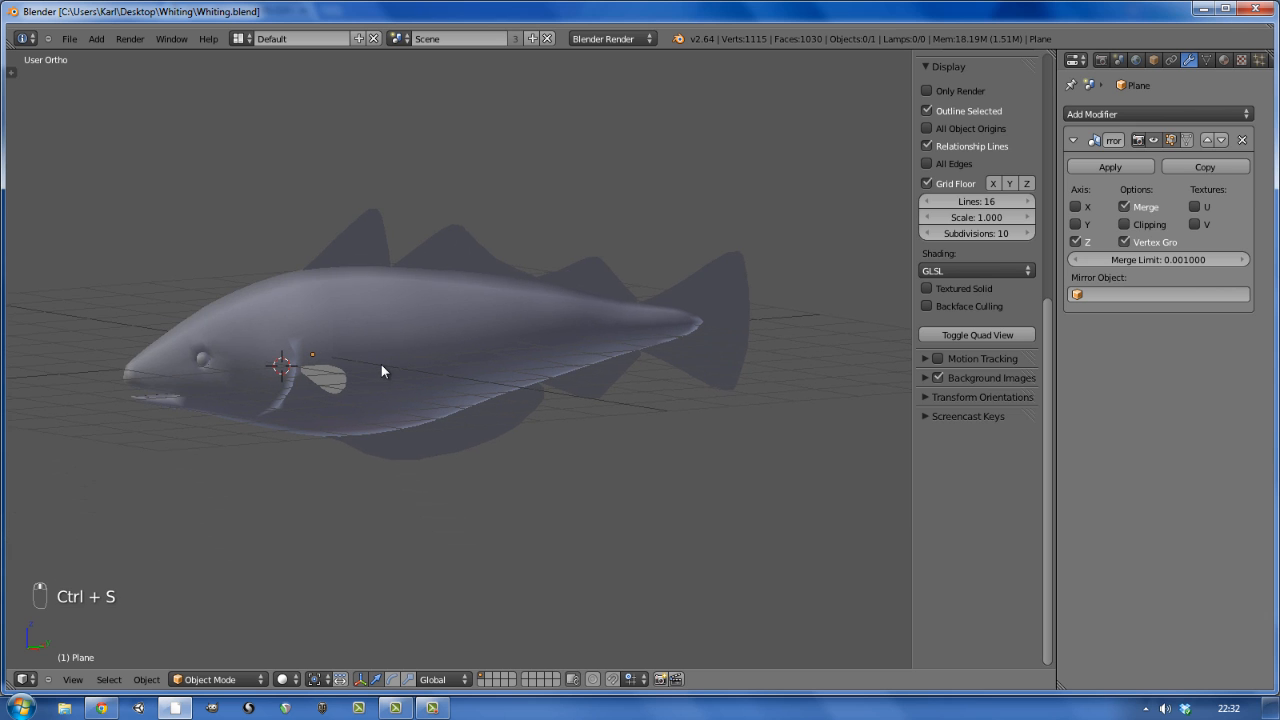
- In mesh editing from the front in wireframe, select one whole layer of the pectoral fin and duplicate it in place
key(KP_3)
key(Tab)
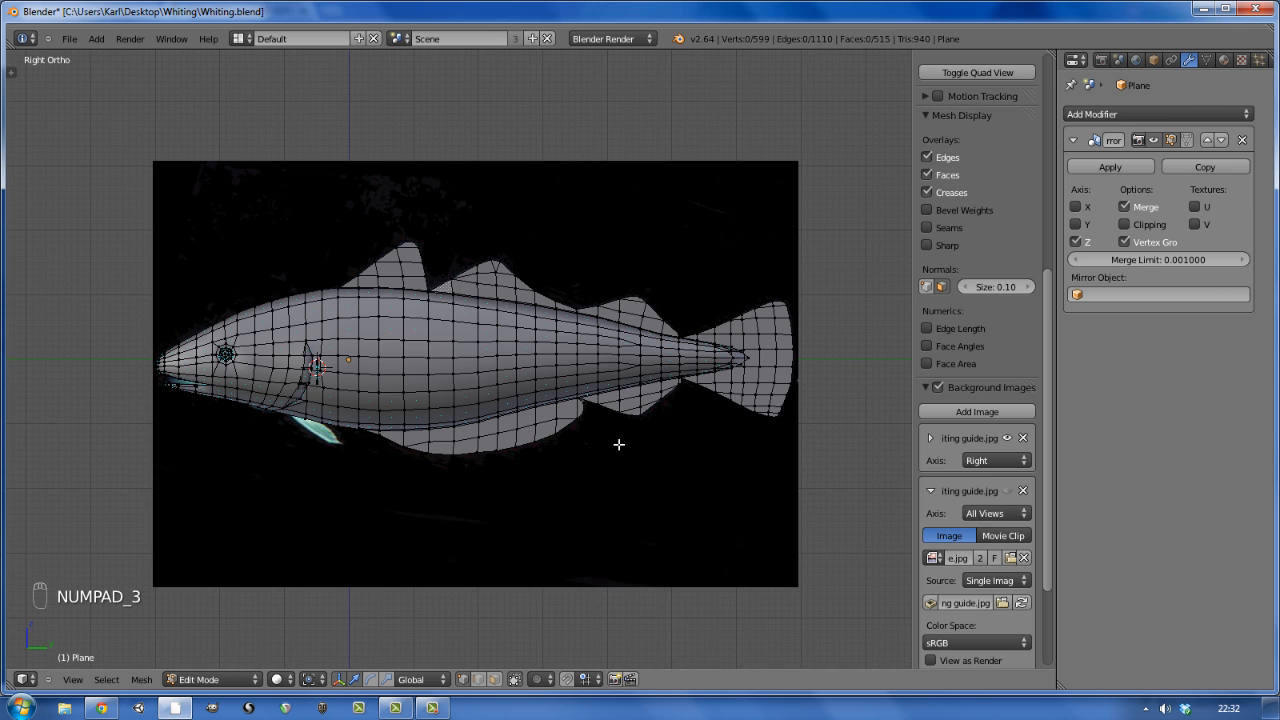
key(z)
scroll(240, 420, up, 8)
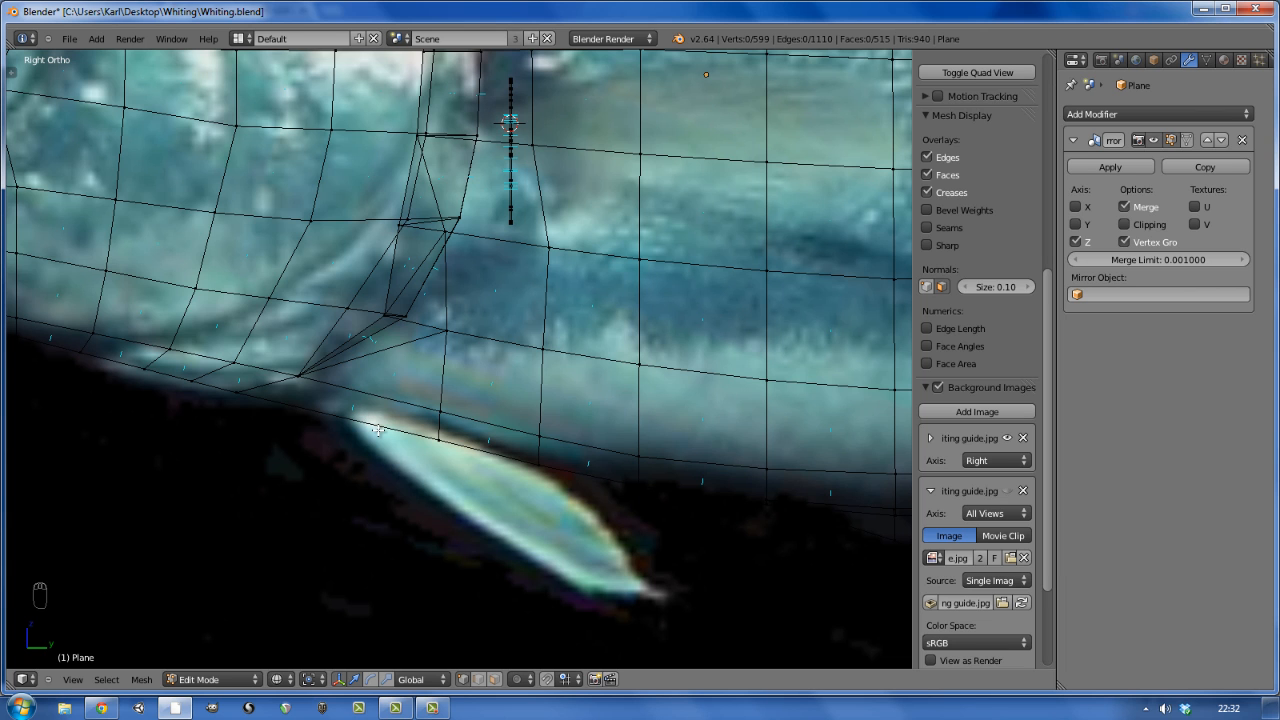
scroll(378, 430, down, 4)
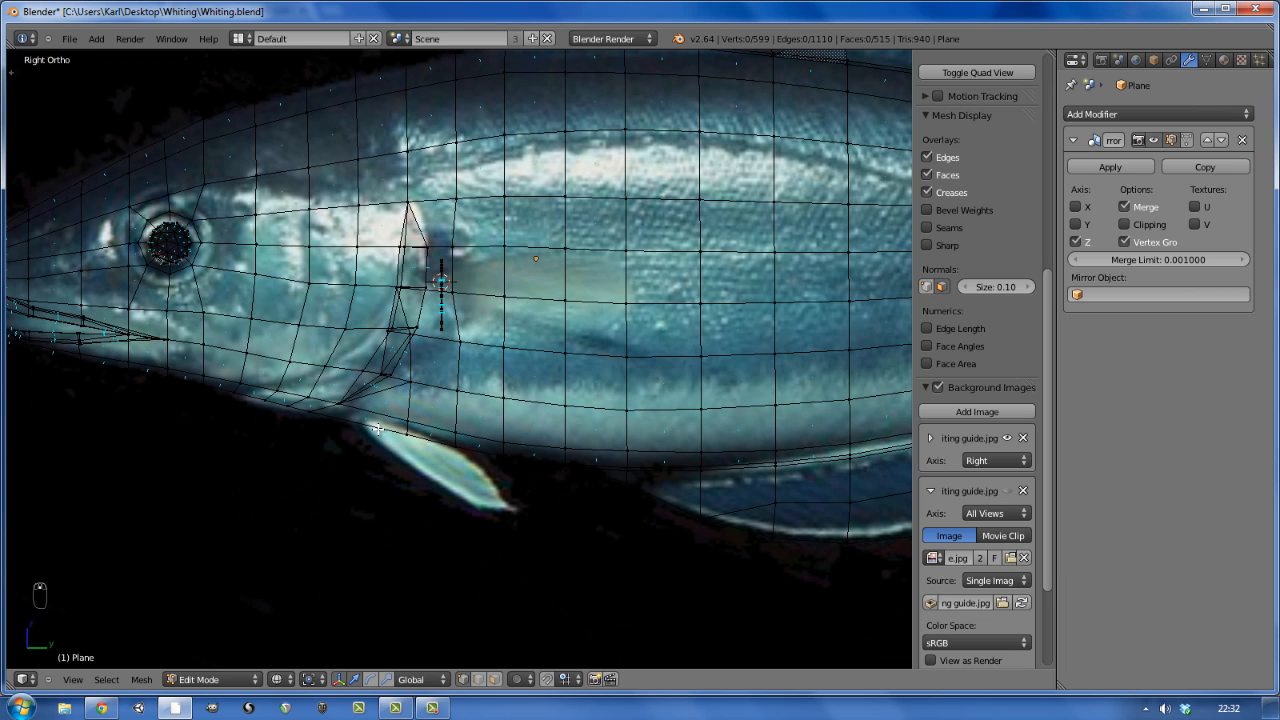
key(KP_3)
key(KP_1)
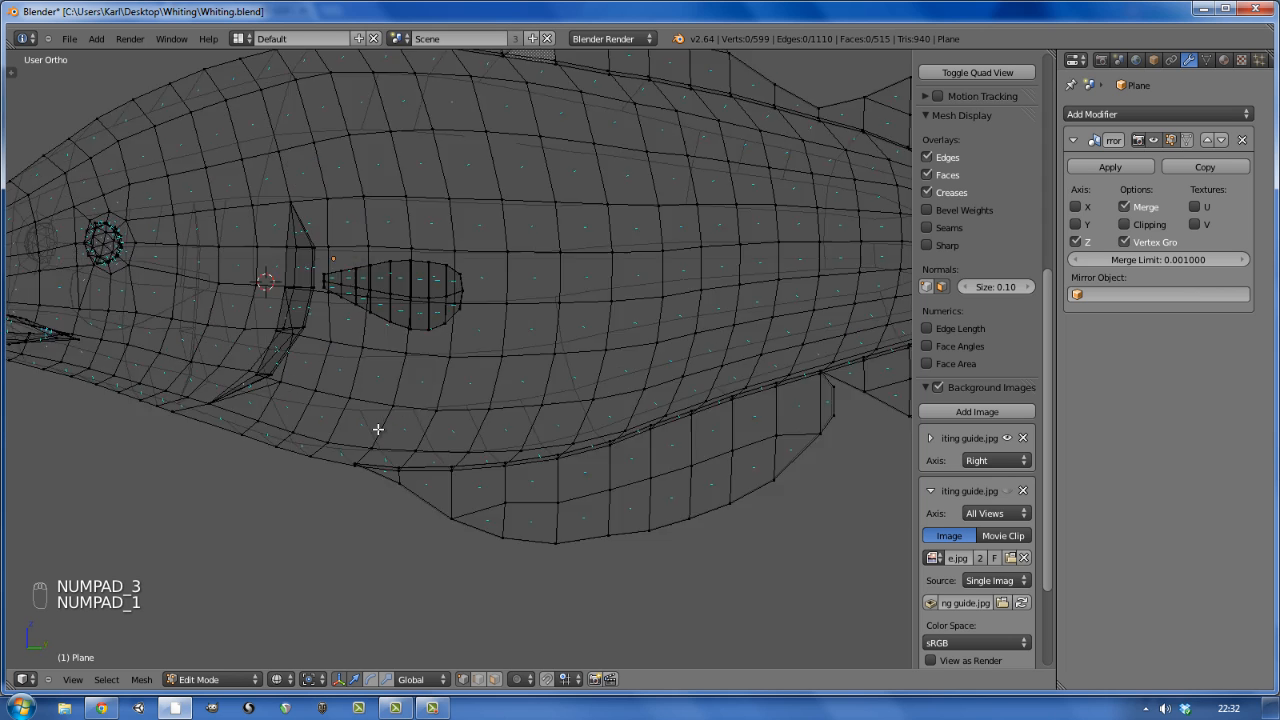
right_click(422, 288)
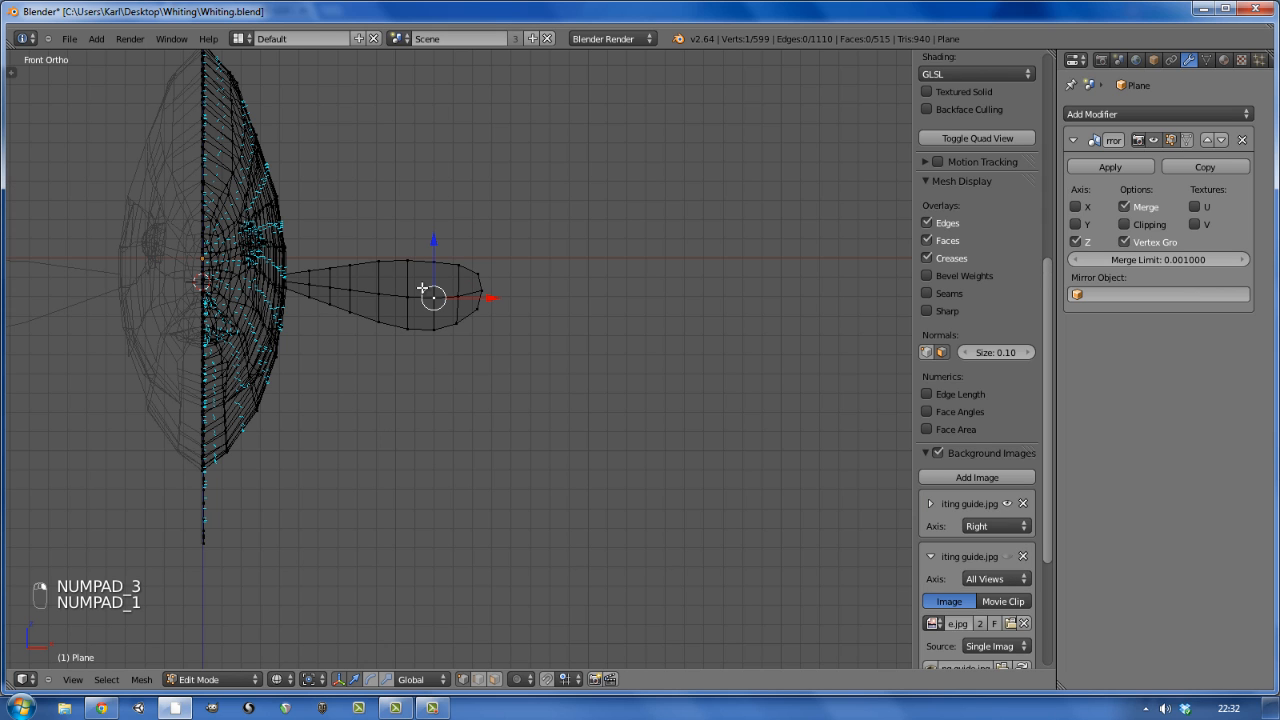
key(l)
key(shift+d)
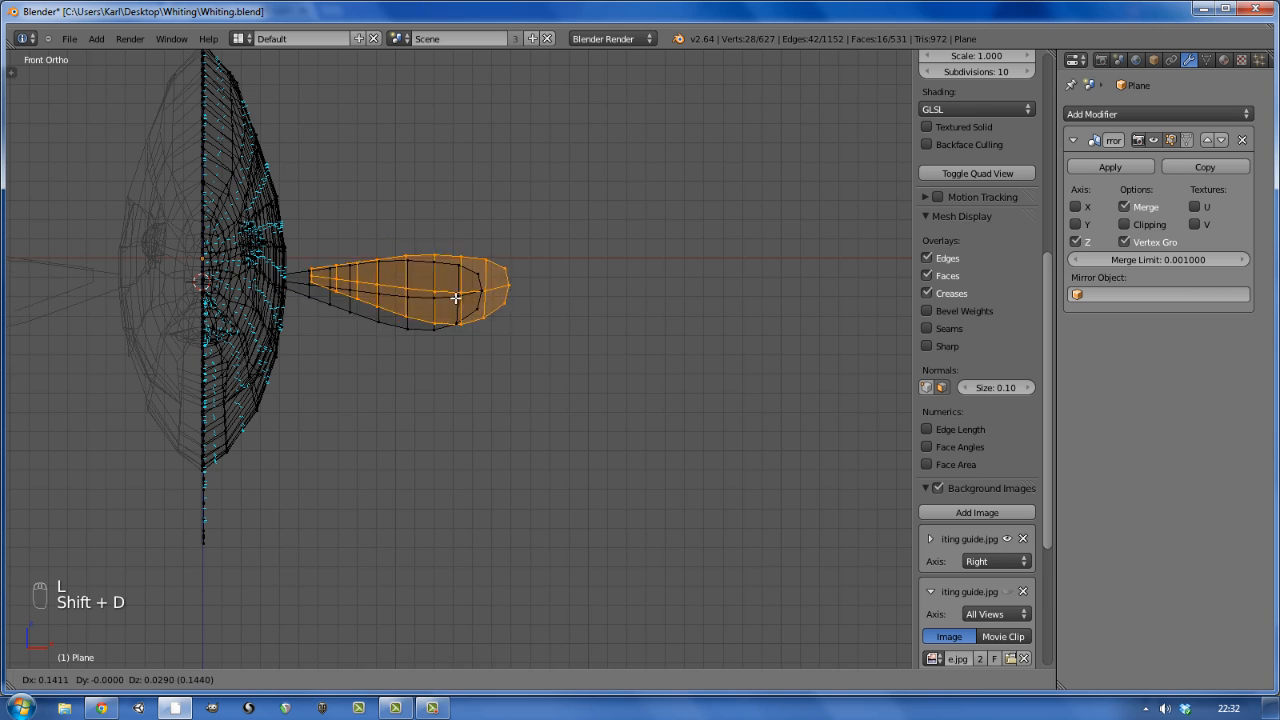
right_click(436, 324)
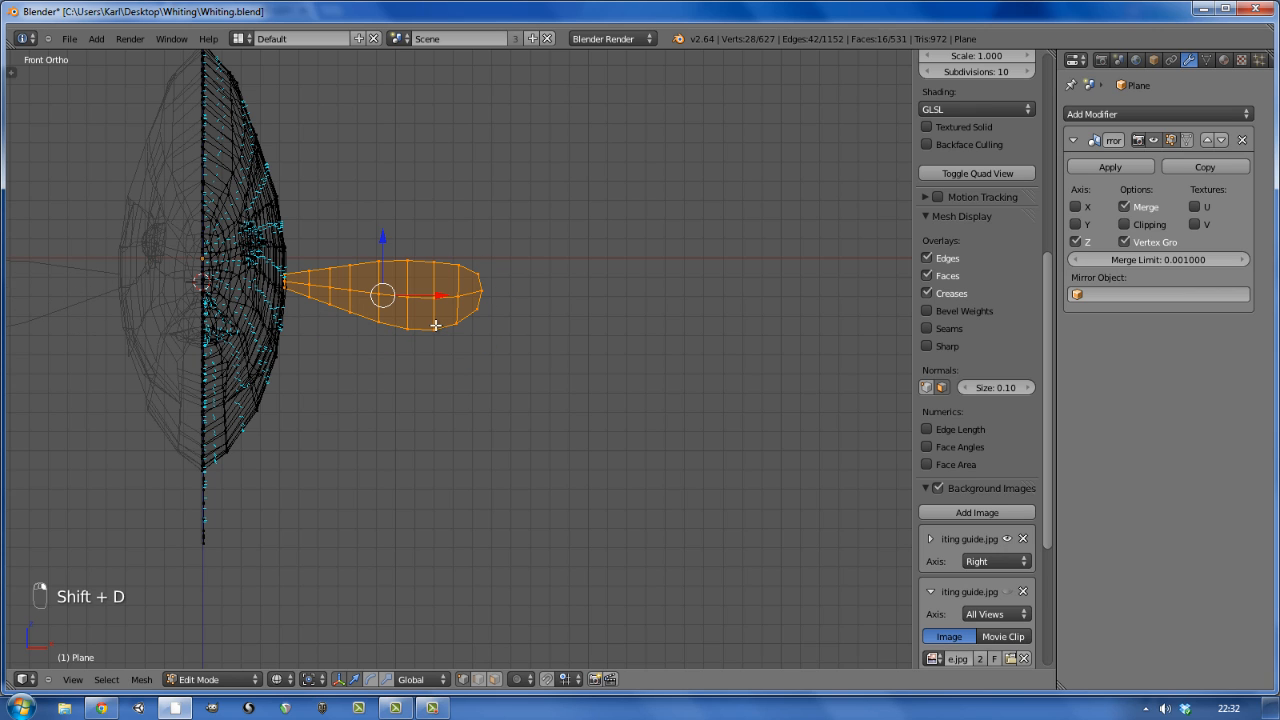
- Rotate the duplicated fin 90° about the global Z axis and show it from the right side
key(r)
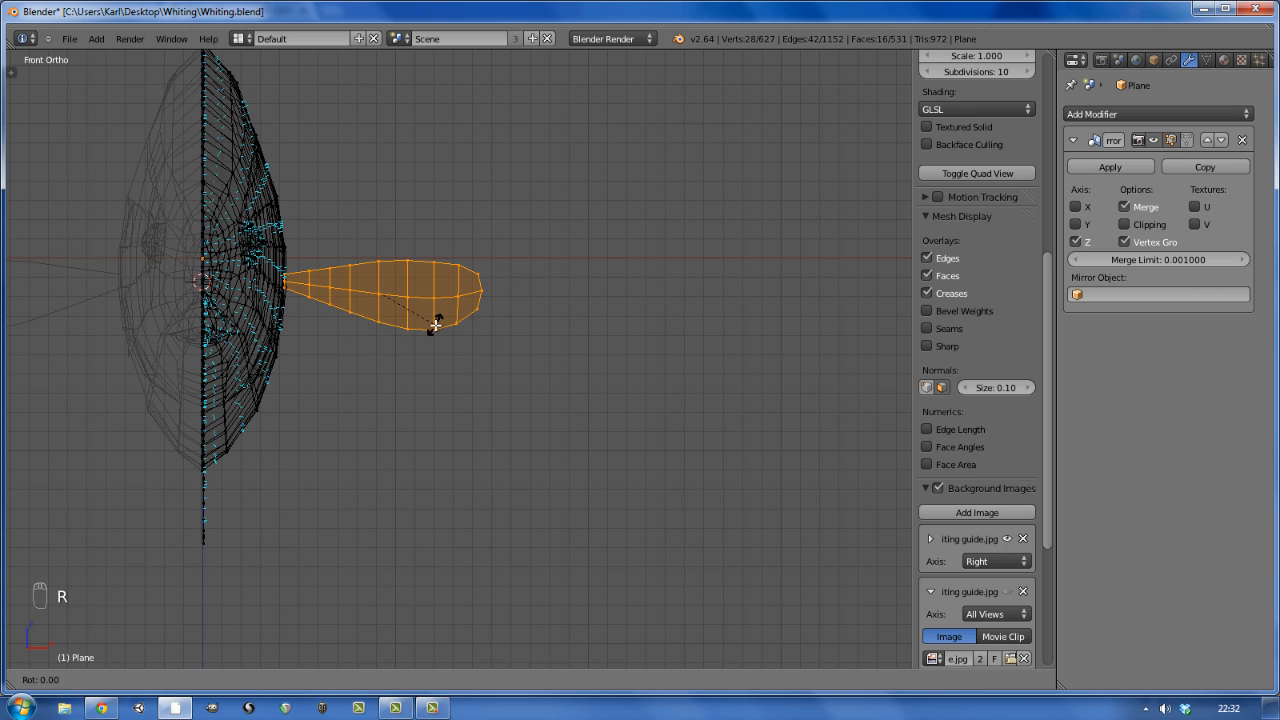
key(z)
key(9)
key(0)
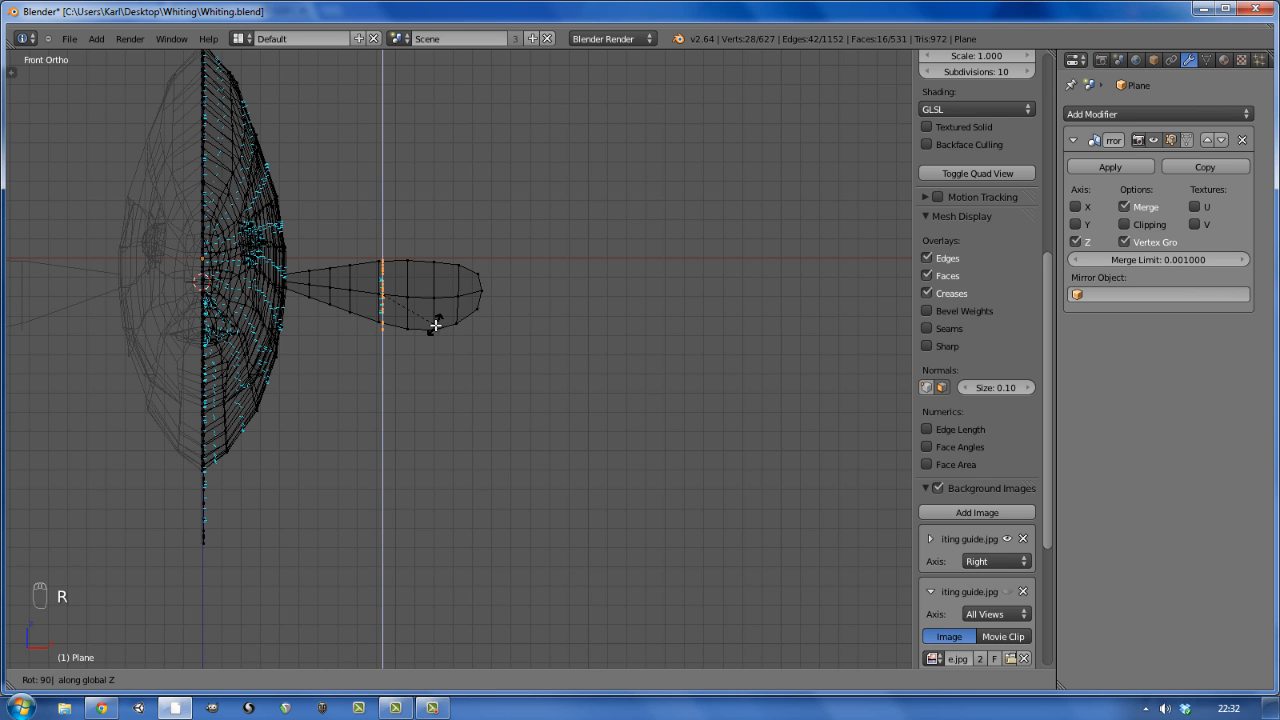
key(Return)
key(KP_3)
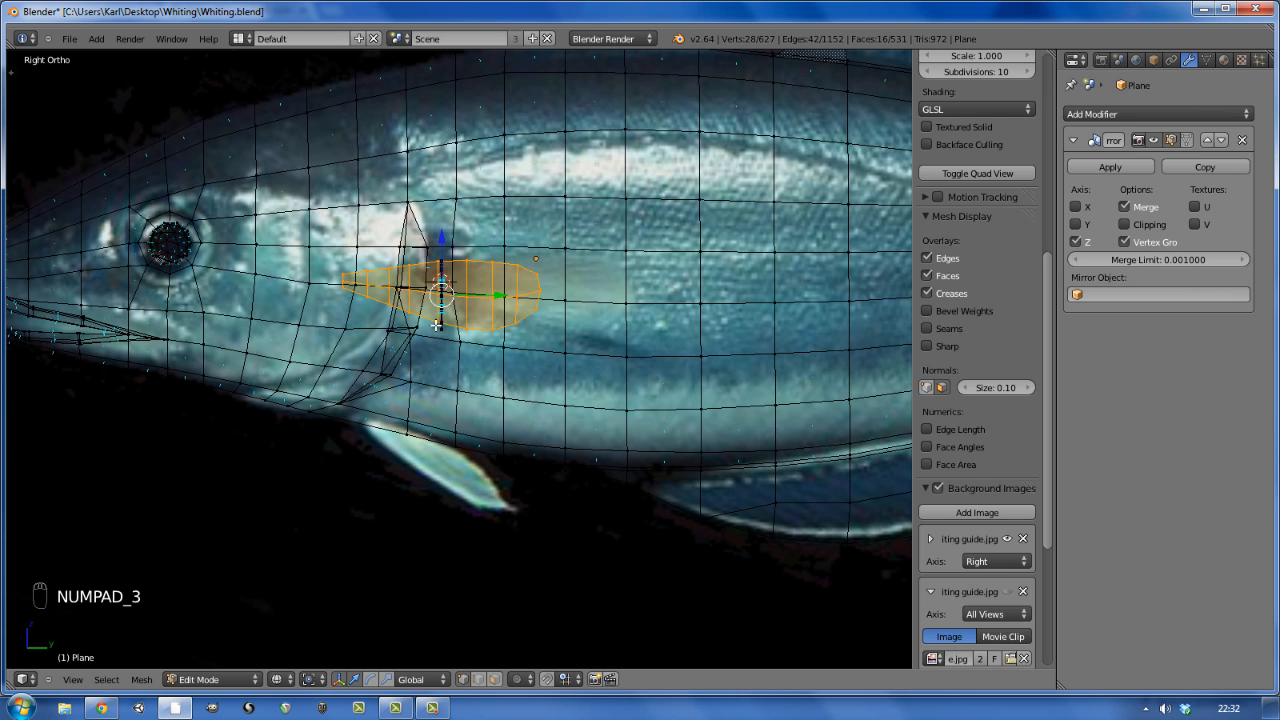
- Move the fin copy down onto the small belly fin in the reference image and tilt it to match that fin's slope
key(g)
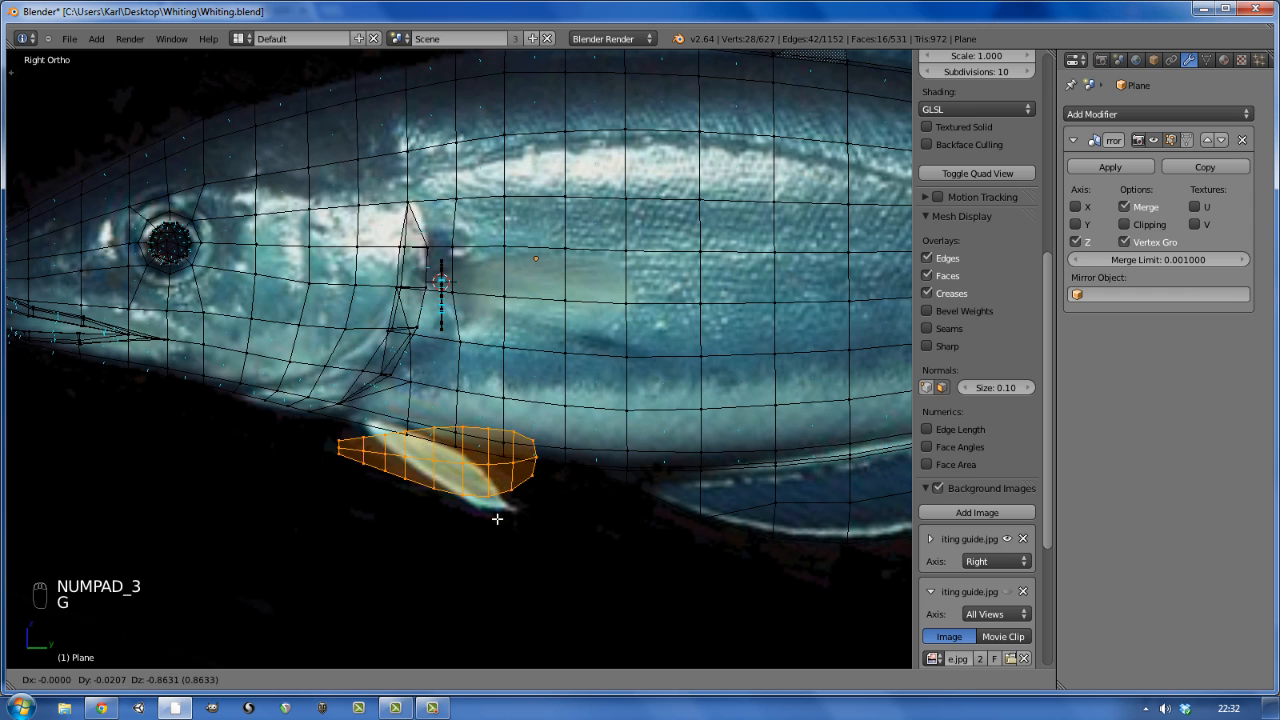
click(501, 519)
key(r)
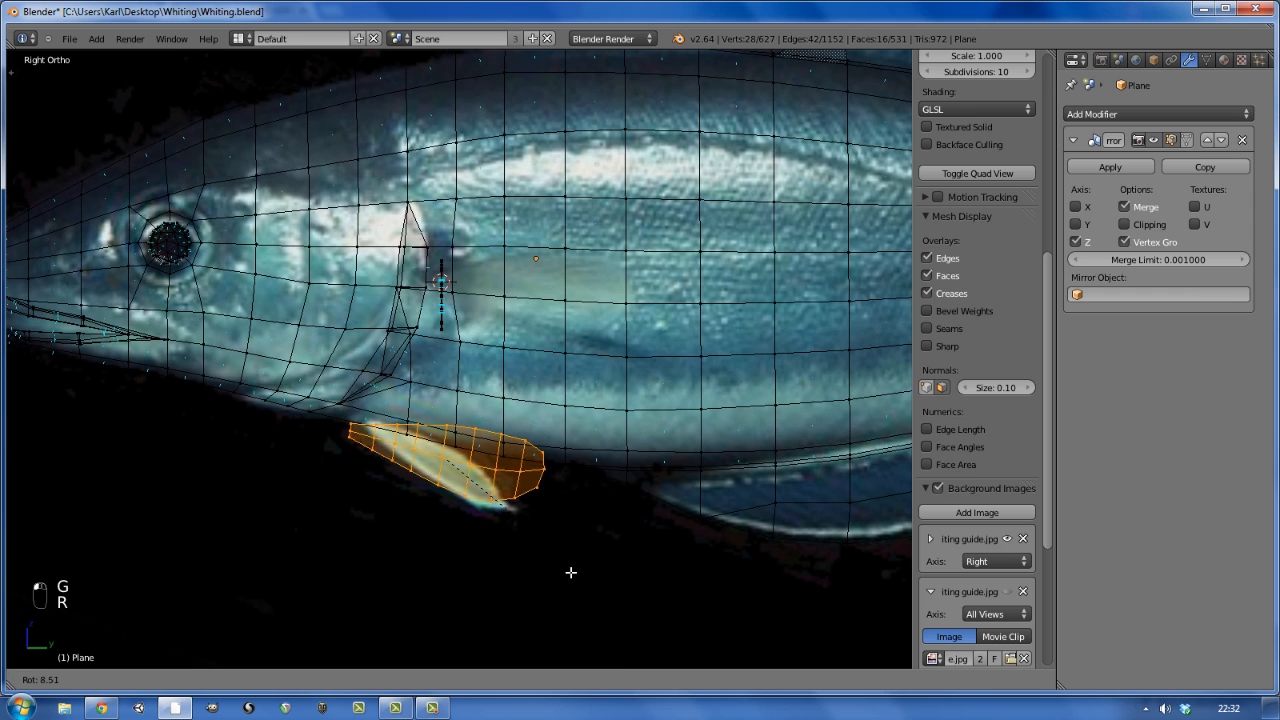
click(538, 595)
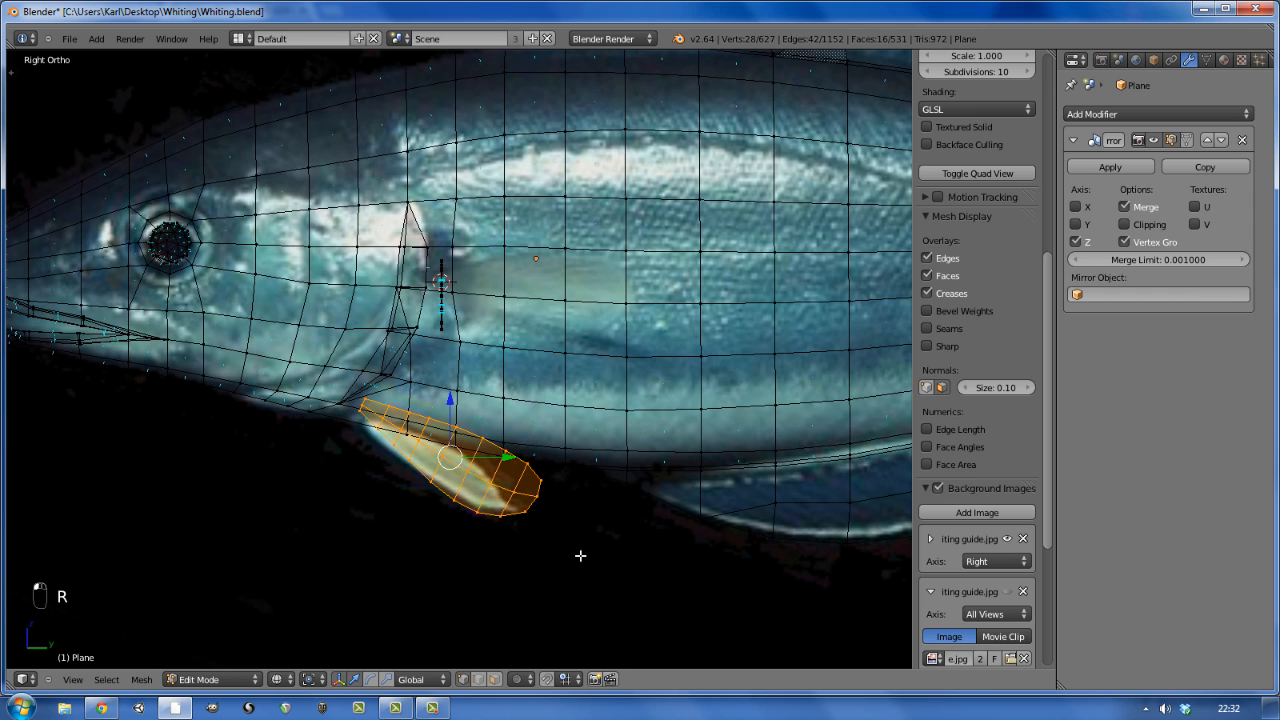
key(g)
click(577, 569)
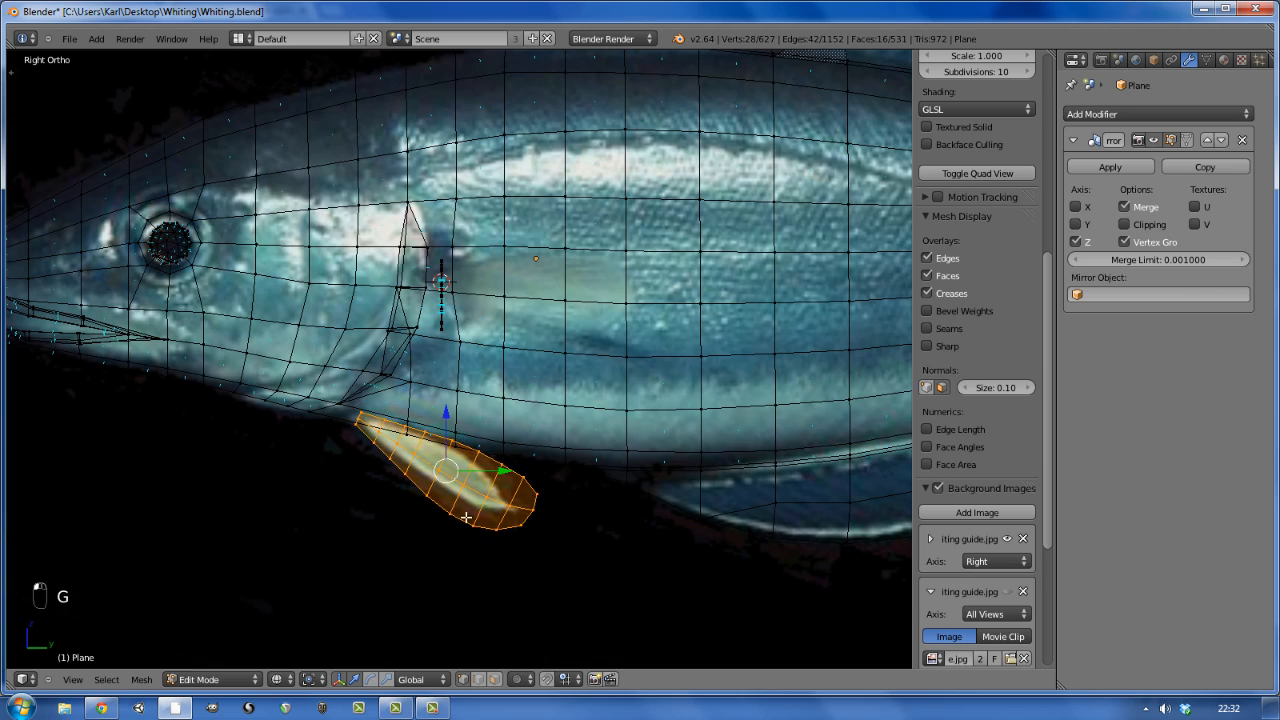
- Move the belly fin inward along the X axis until it sits beneath the body near the centre
middle_drag(466, 517, 521, 498)
key(g)
key(x)
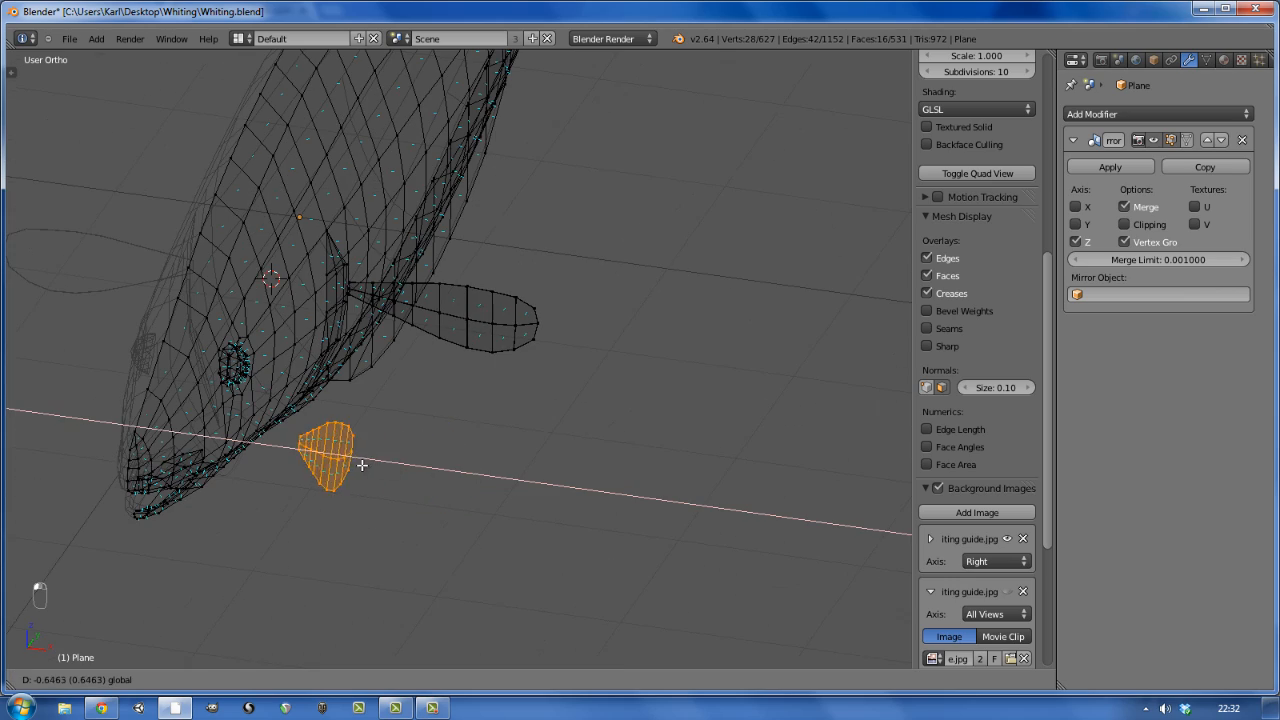
click(351, 460)
mouse_move(351, 460)
middle_down()
mouse_move(349, 446)
mouse_move(343, 457)
middle_up()
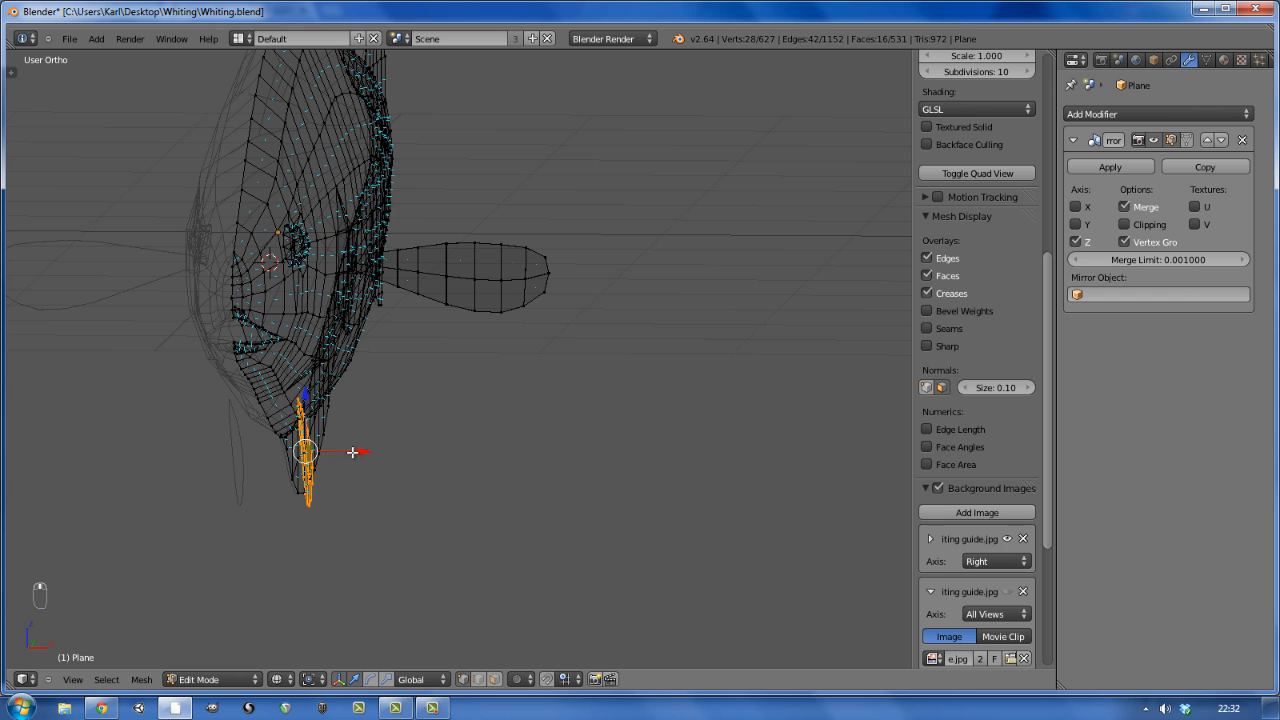
drag(352, 452, 342, 451)
key(KP_3)
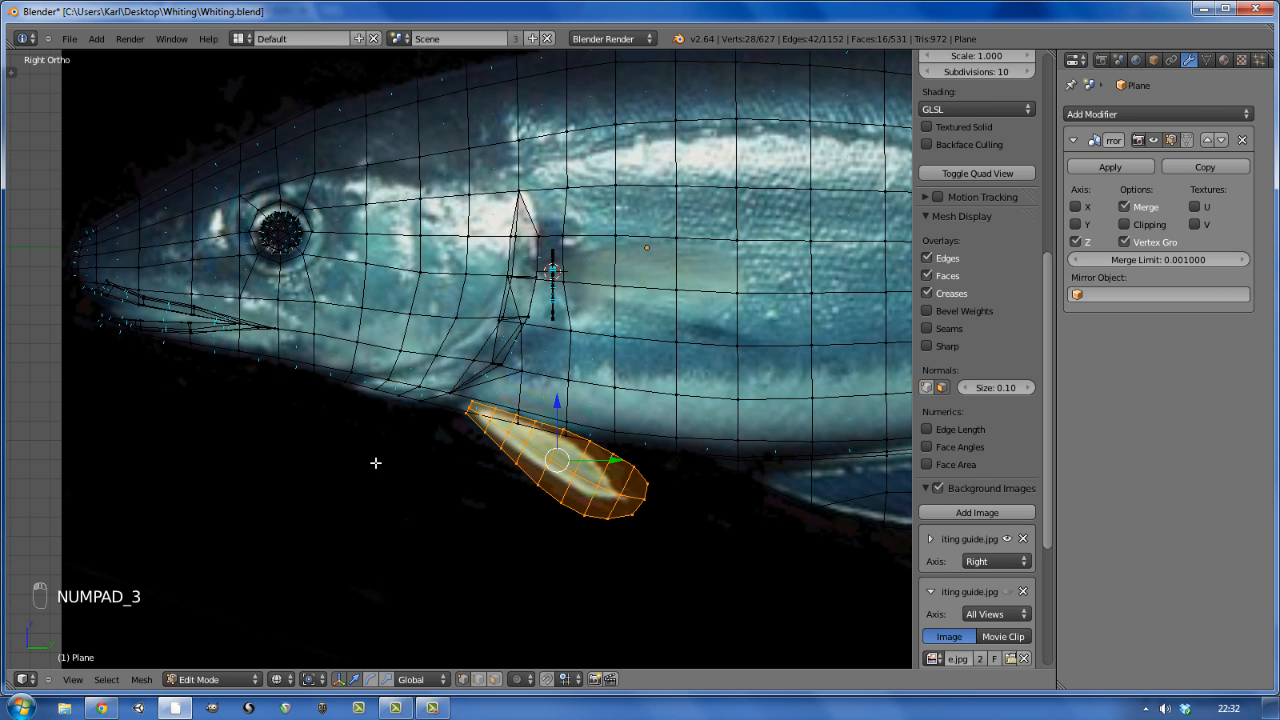
scroll(562, 469, up, 4)
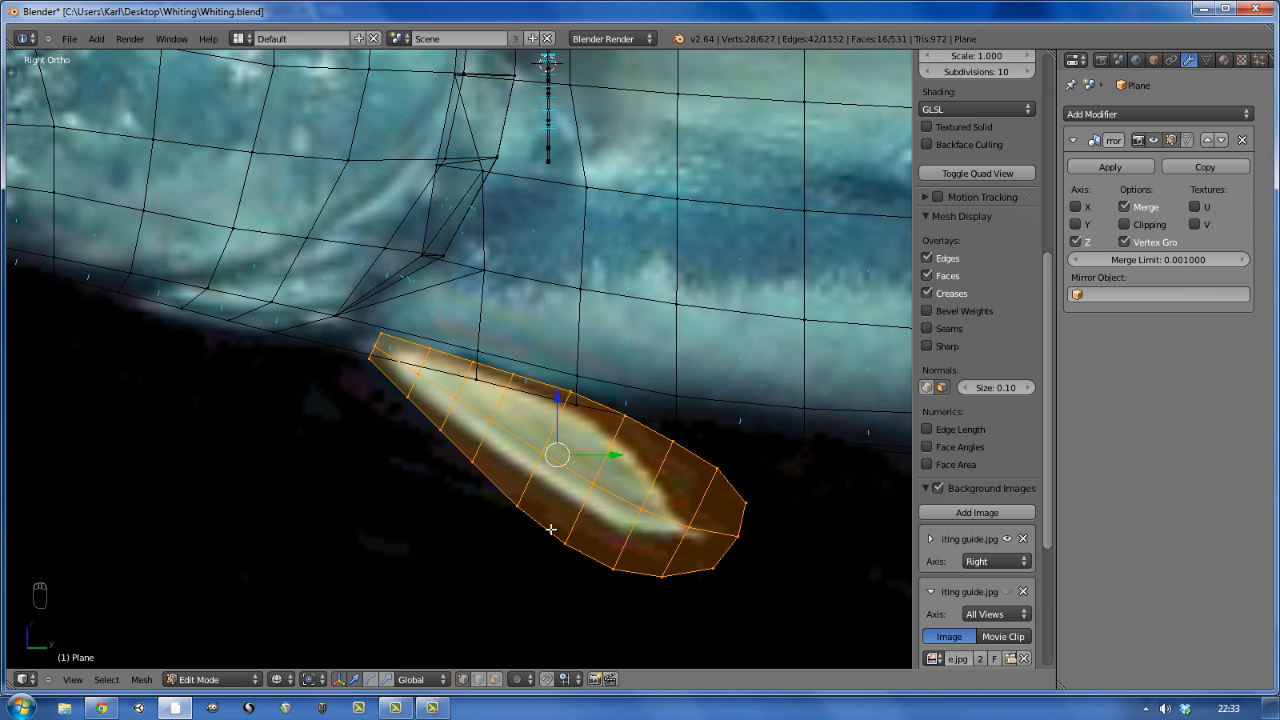
key(s)
key(z)
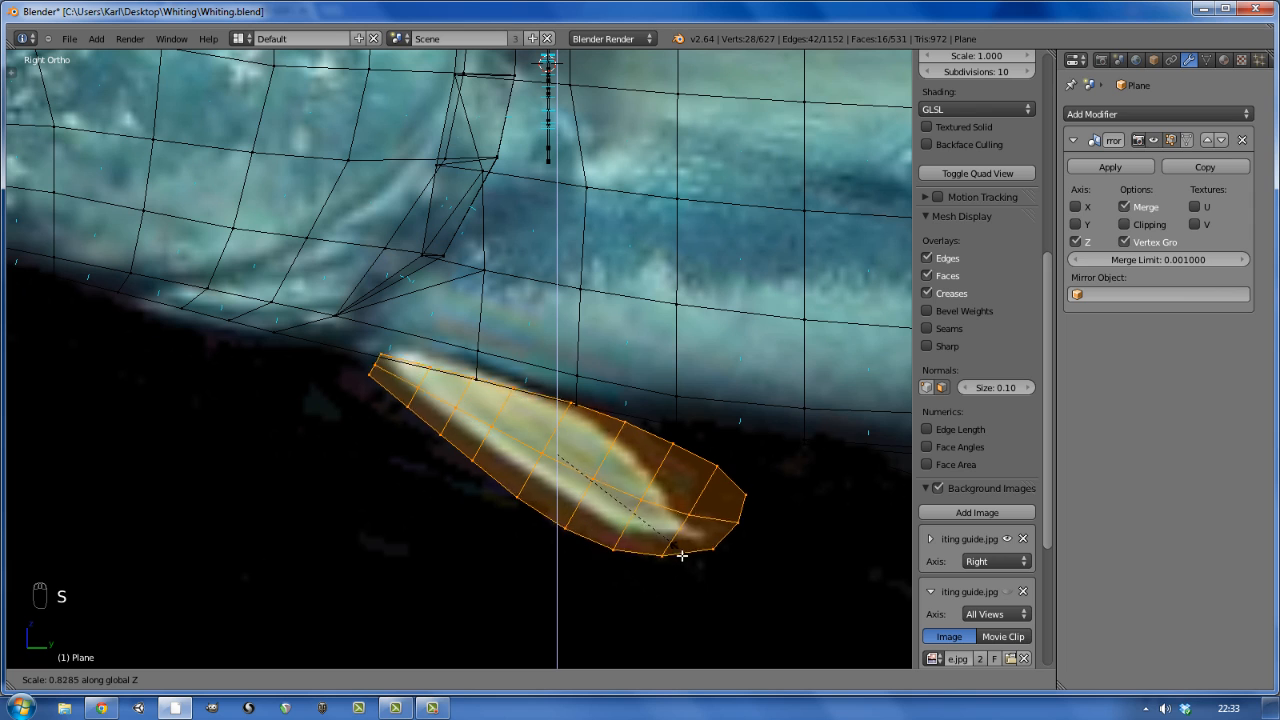
click(690, 573)
- Select the belly fin's lower edge loop, then raise and slightly rotate it to follow the reference fin's outline
alt+right_click(545, 522)
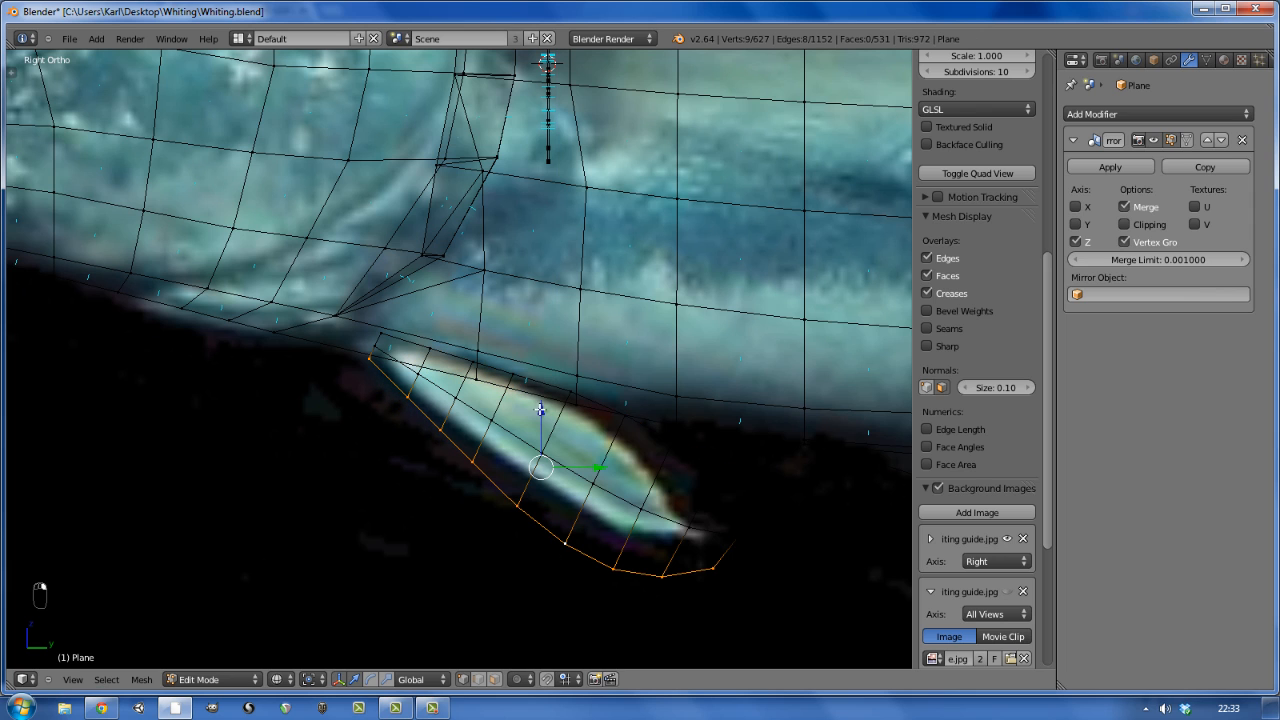
drag(538, 411, 536, 407)
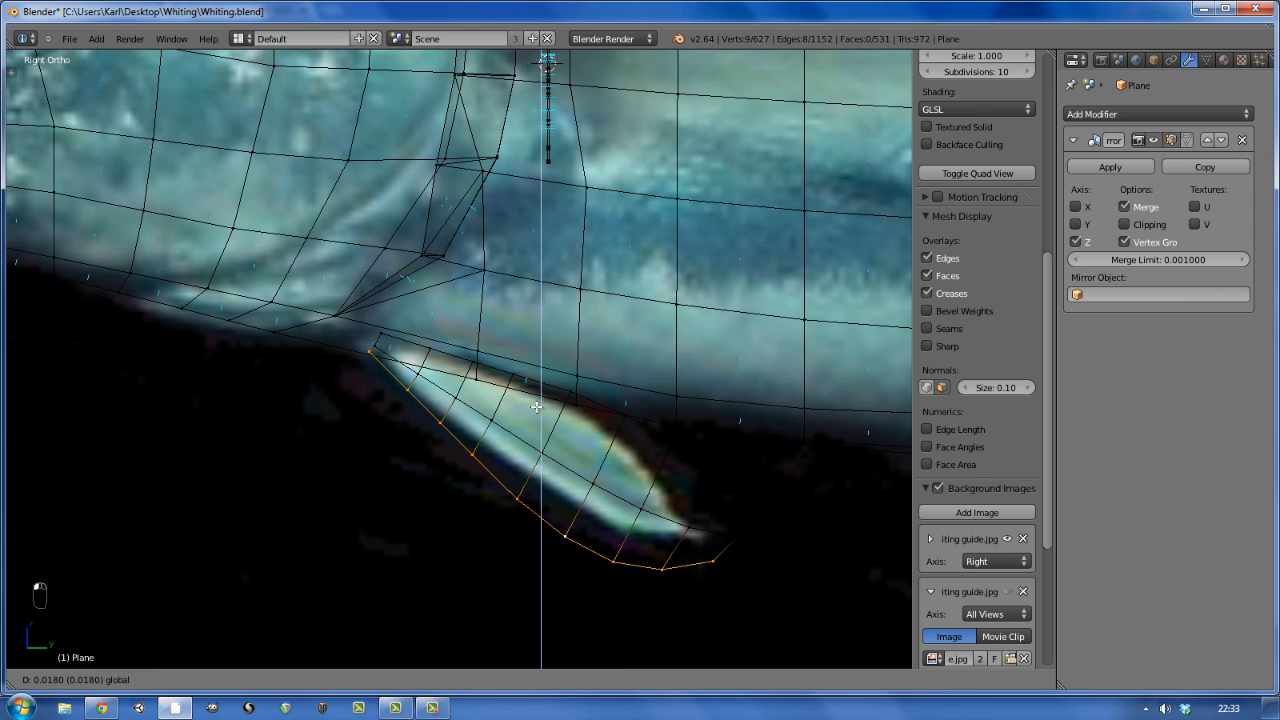
drag(569, 450, 572, 455)
key(r)
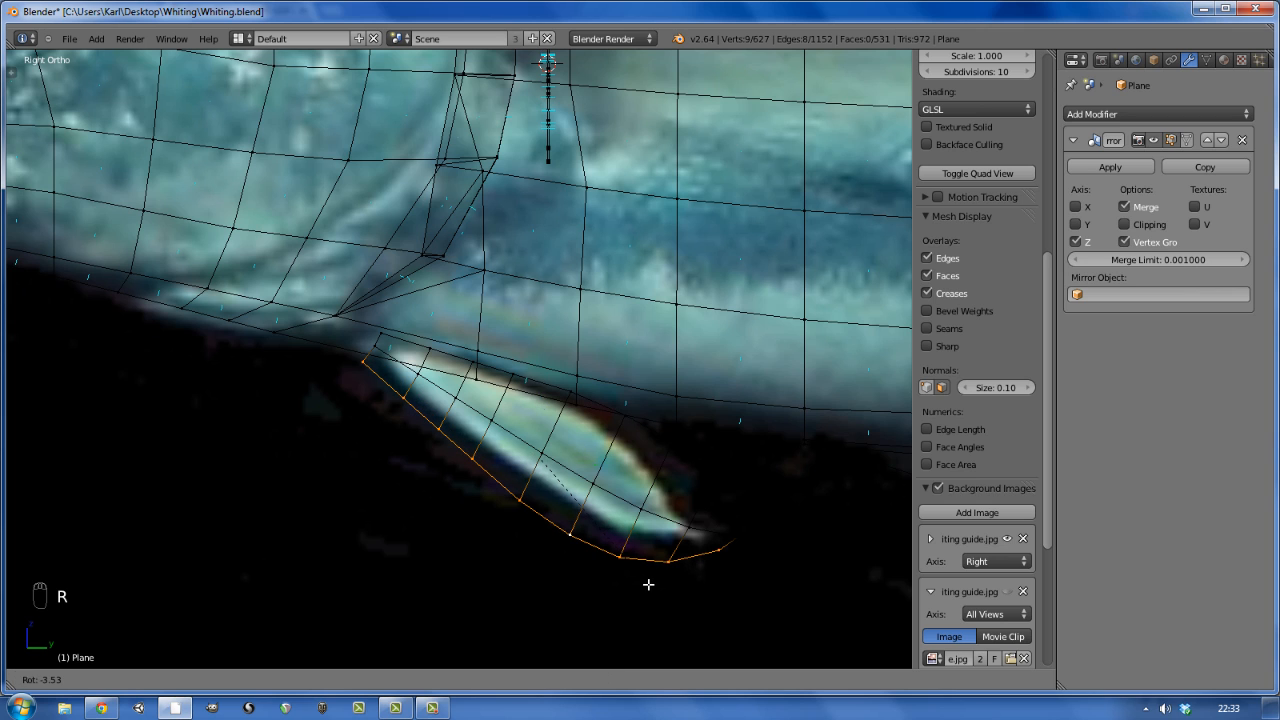
click(651, 586)
drag(542, 403, 540, 394)
- Select the belly fin's upper edge loop, then rotate and lower it to follow the reference fin's outline
alt+right_click(655, 427)
alt+right_click(712, 467)
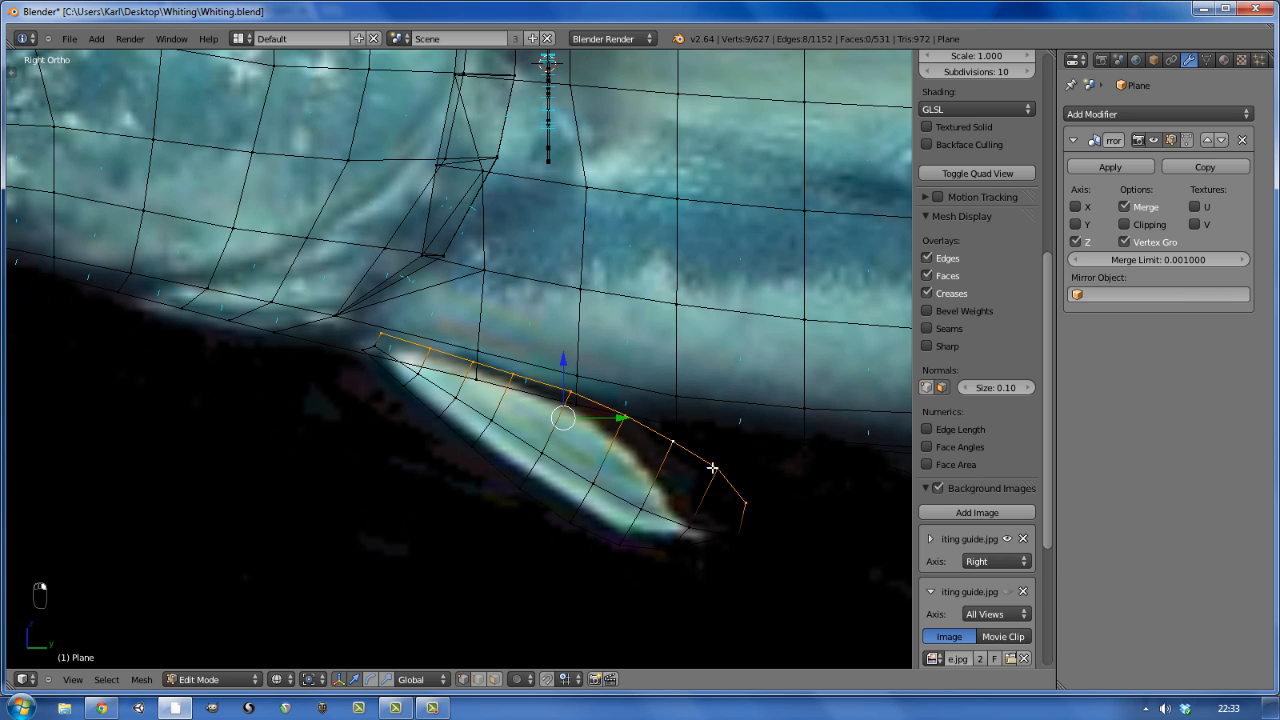
key(r)
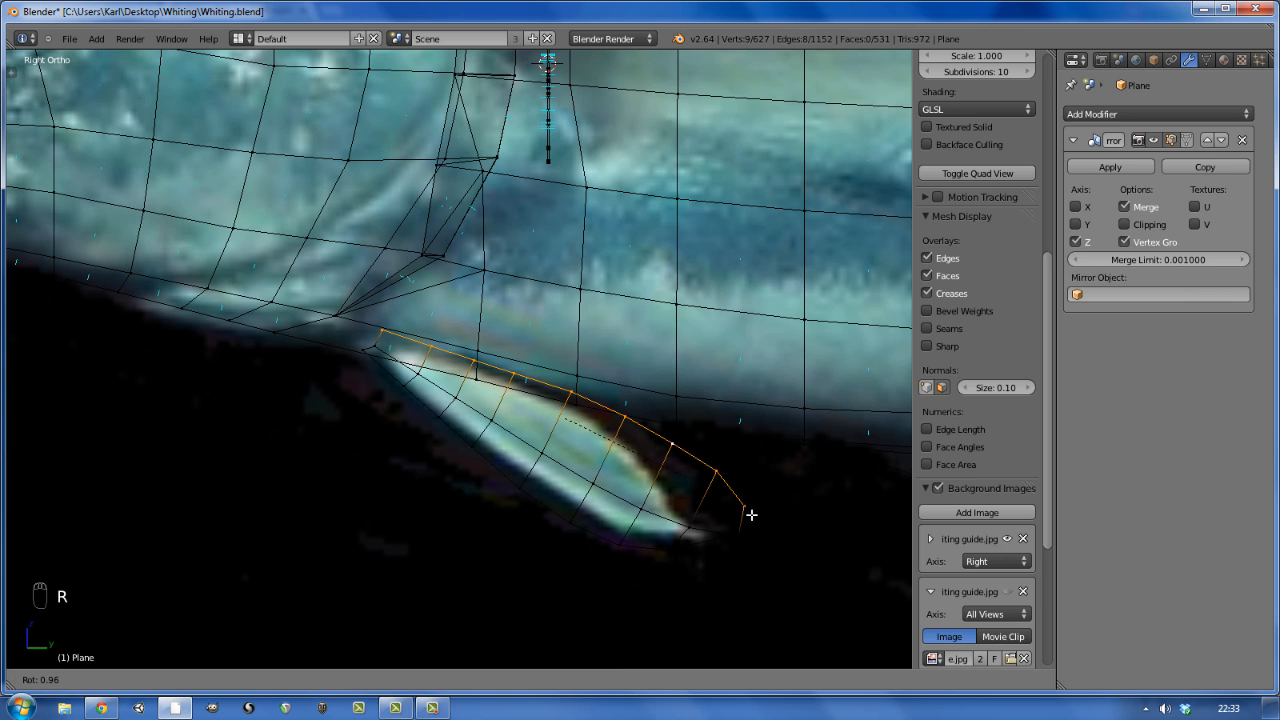
click(737, 526)
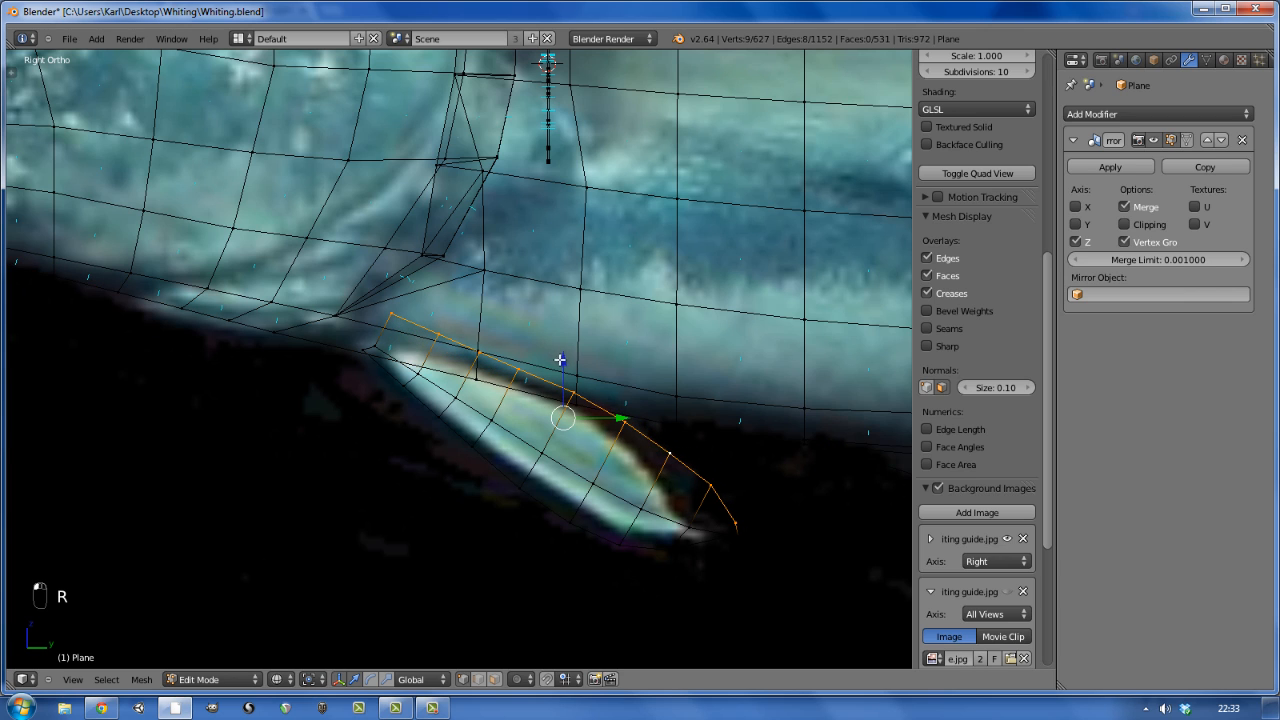
drag(560, 360, 560, 378)
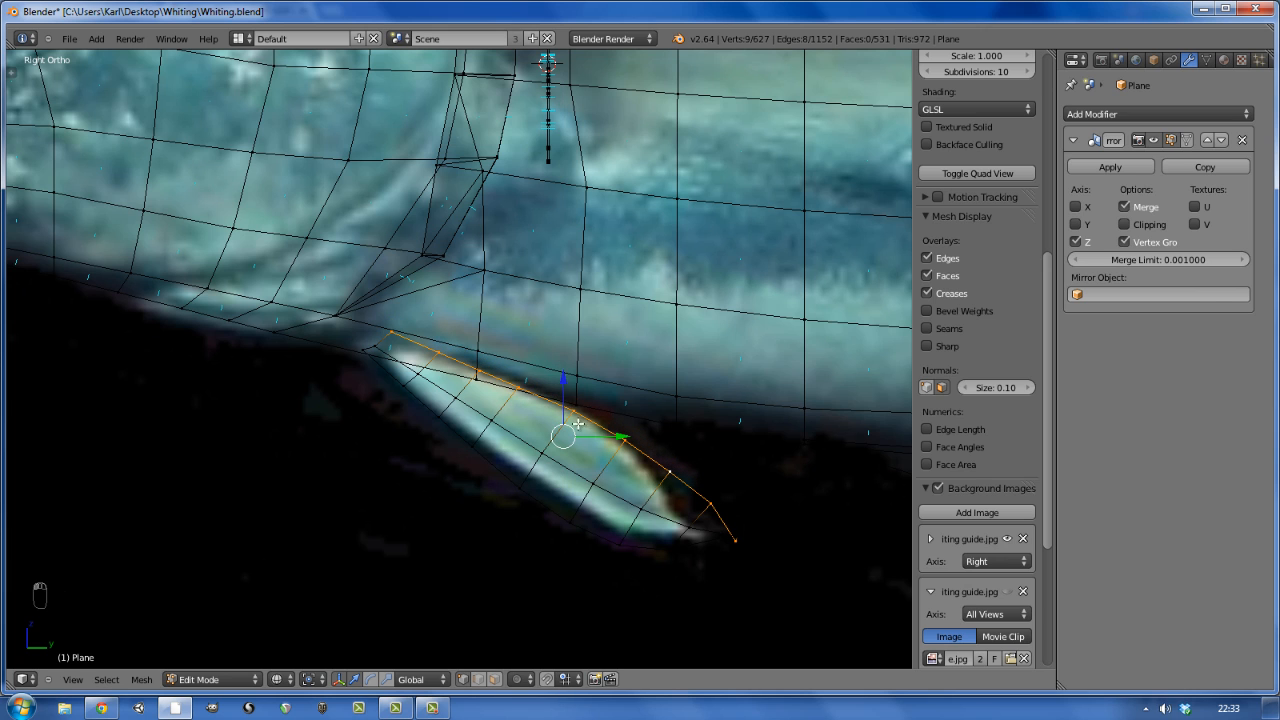
- Switch to solid shading and adjust the vertices at the belly fin's rear tip to form a clean point
key(z)
shift+middle_drag(746, 530, 677, 506)
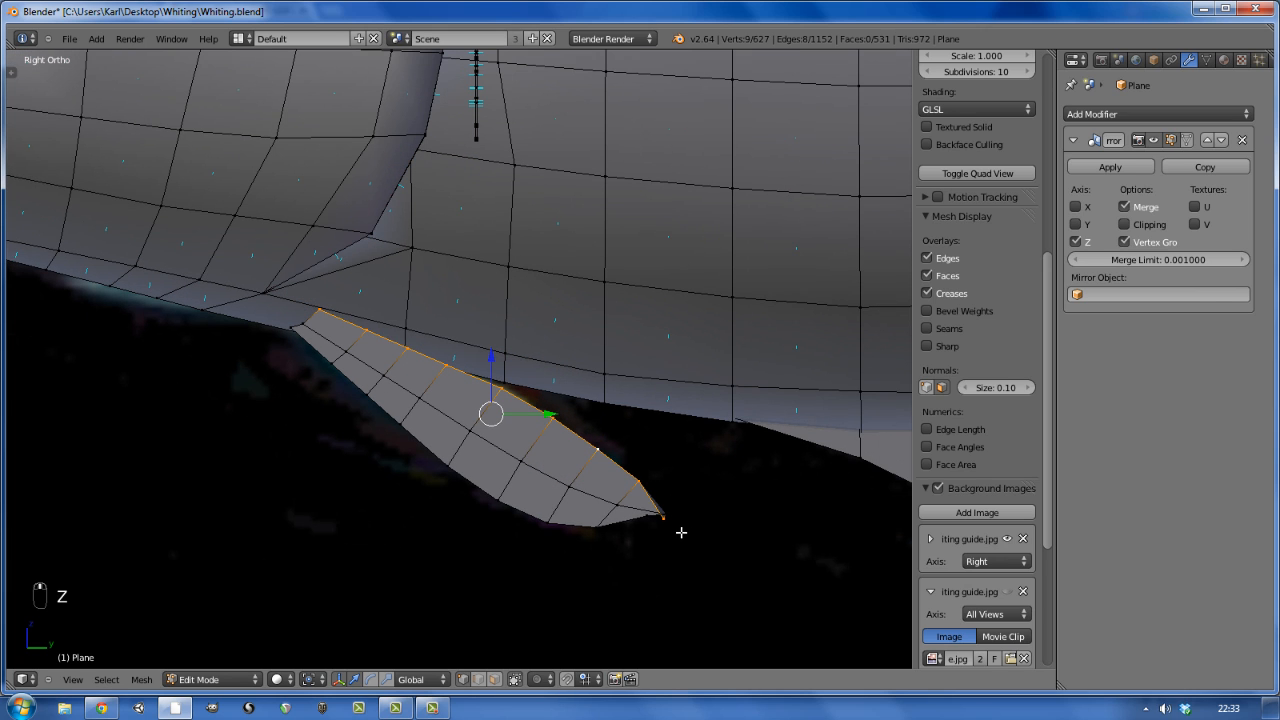
right_click(666, 521)
key(g)
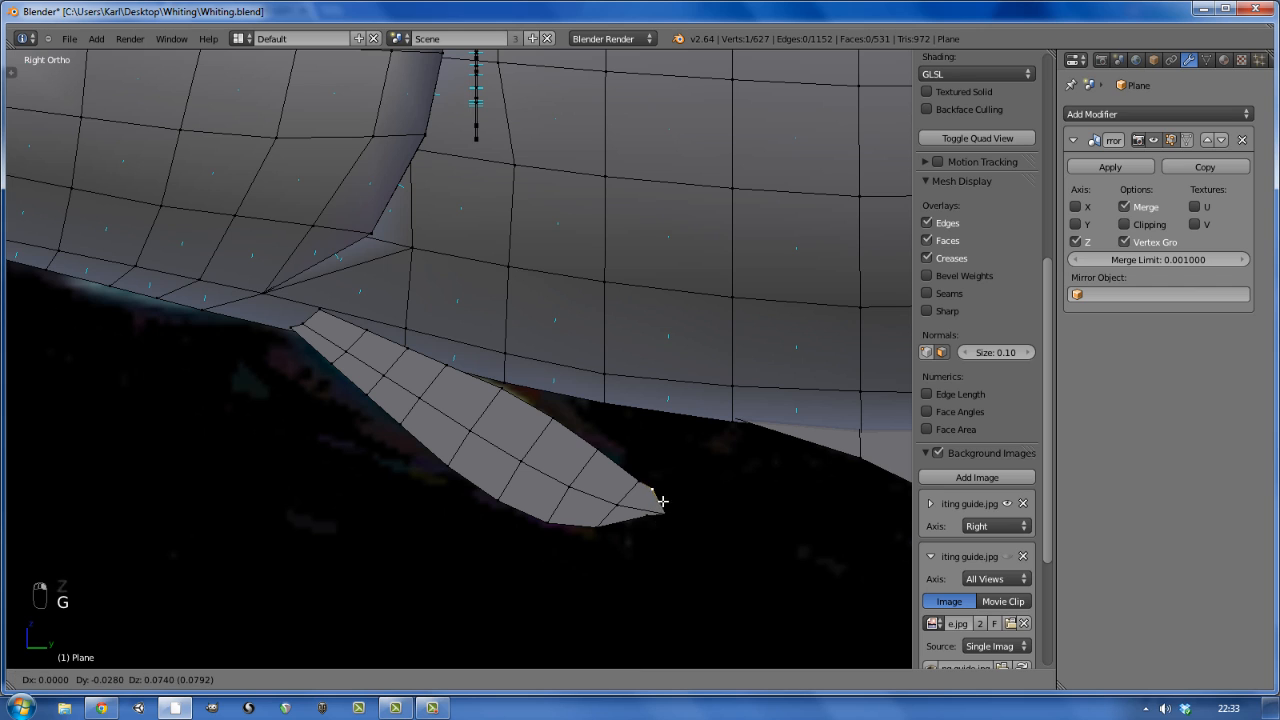
click(663, 508)
right_click(647, 516)
key(g)
click(642, 521)
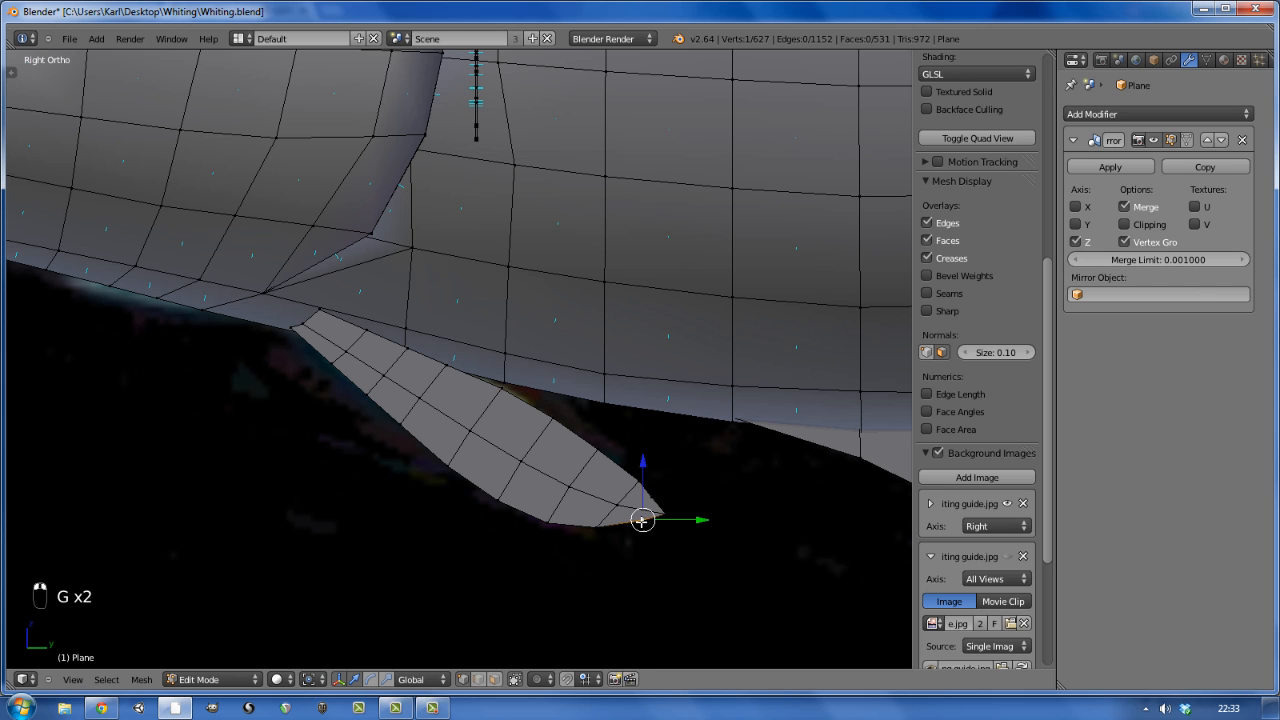
- Lower the first two upper-edge vertices near the belly fin's root
right_click(325, 314)
key(g)
click(333, 326)
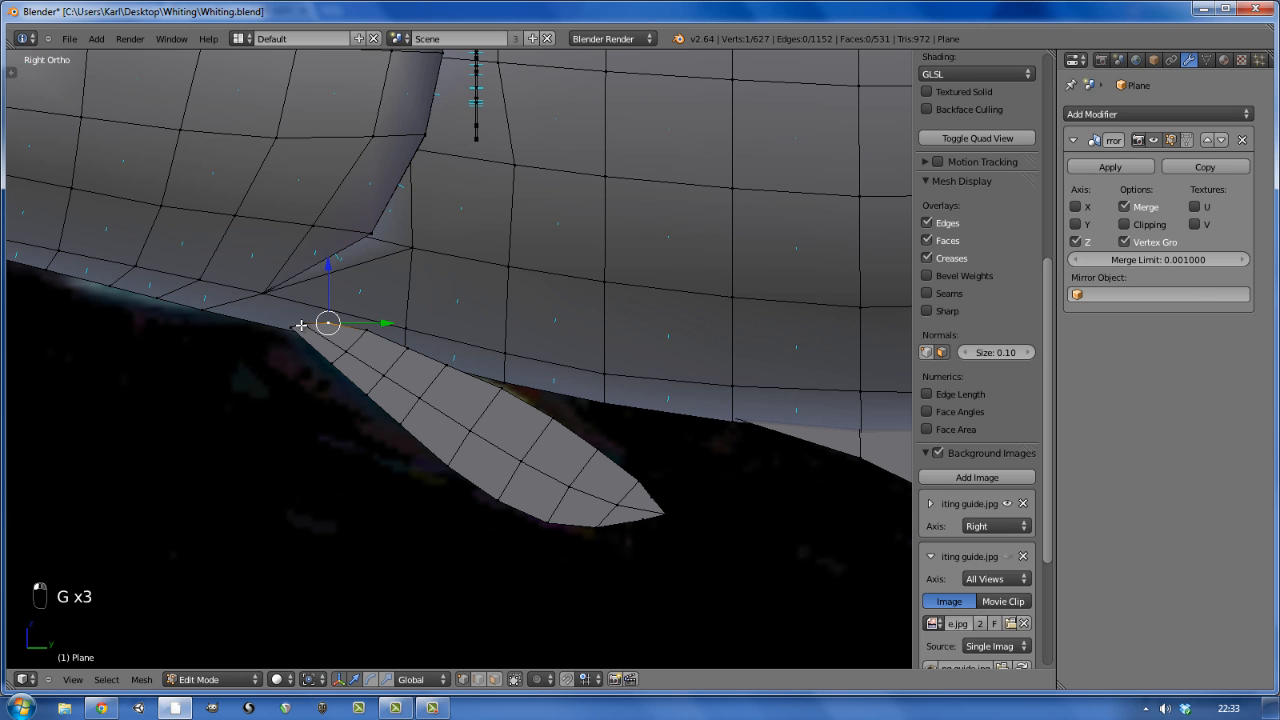
right_click(362, 334)
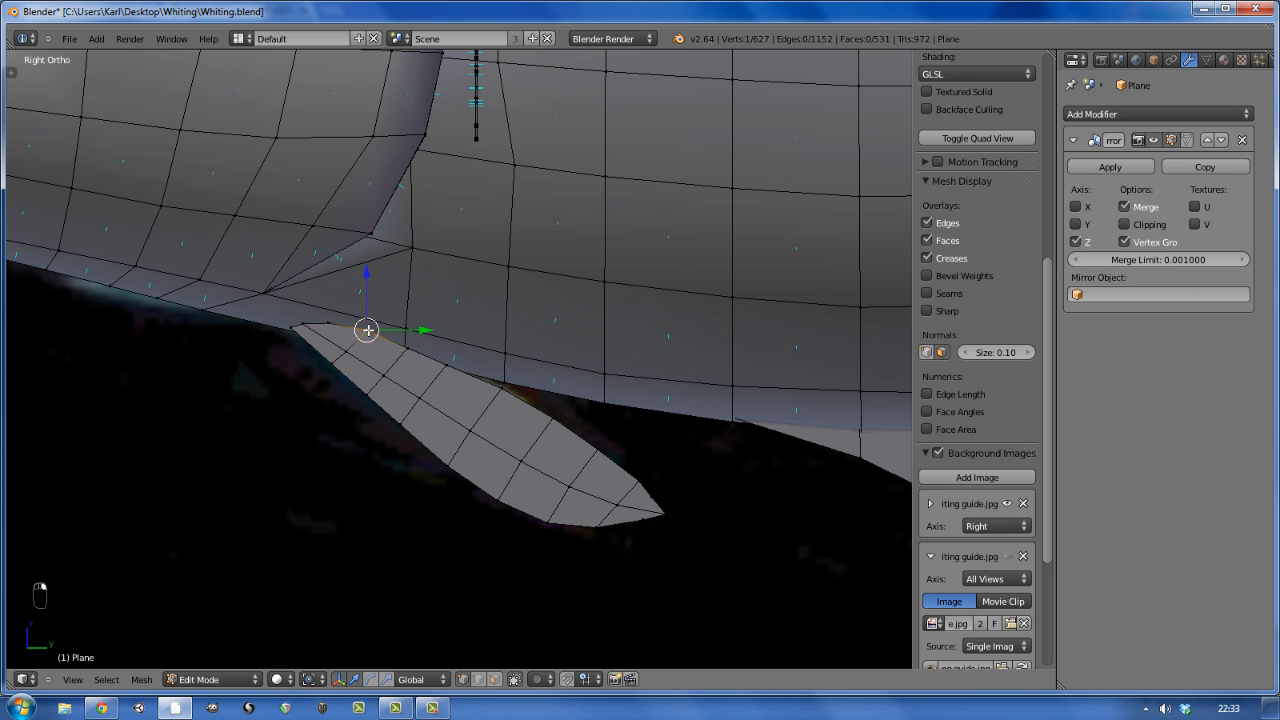
key(g)
click(375, 344)
- Reposition the next three upper-edge vertices of the belly fin slightly lower, nudging the one nearest the root into line with the body
key(g)
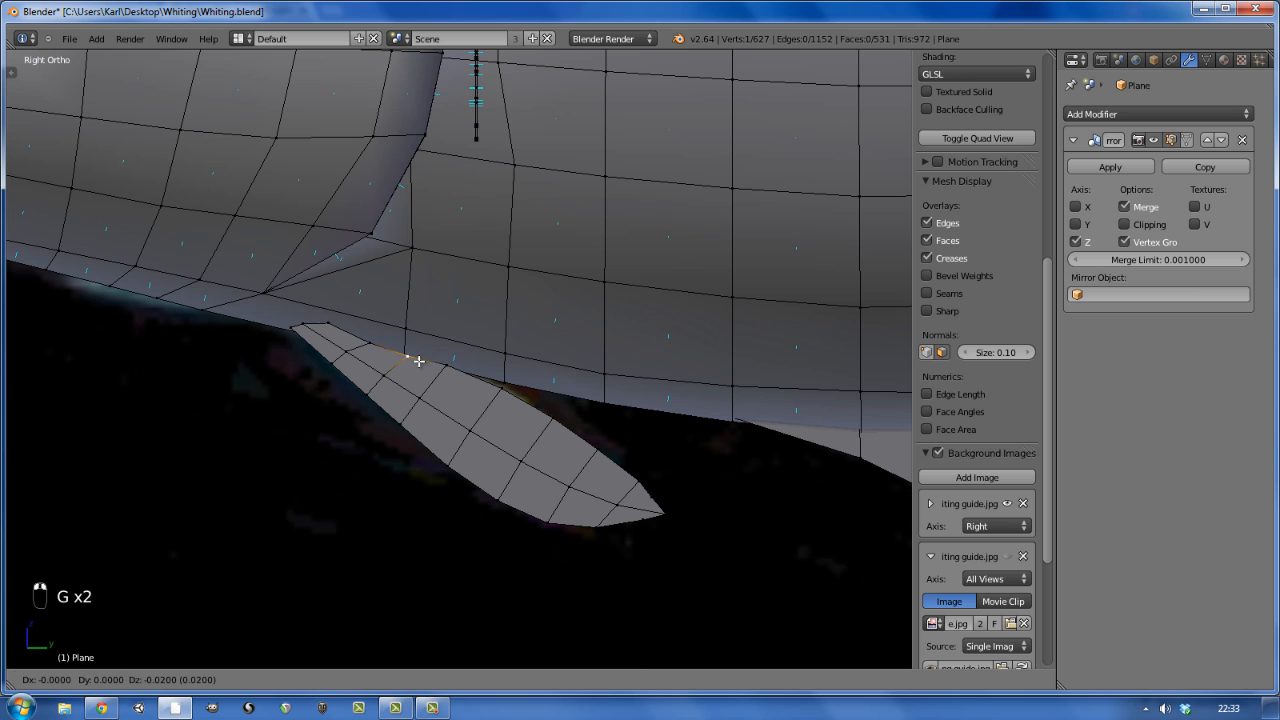
click(409, 363)
key(g)
click(452, 375)
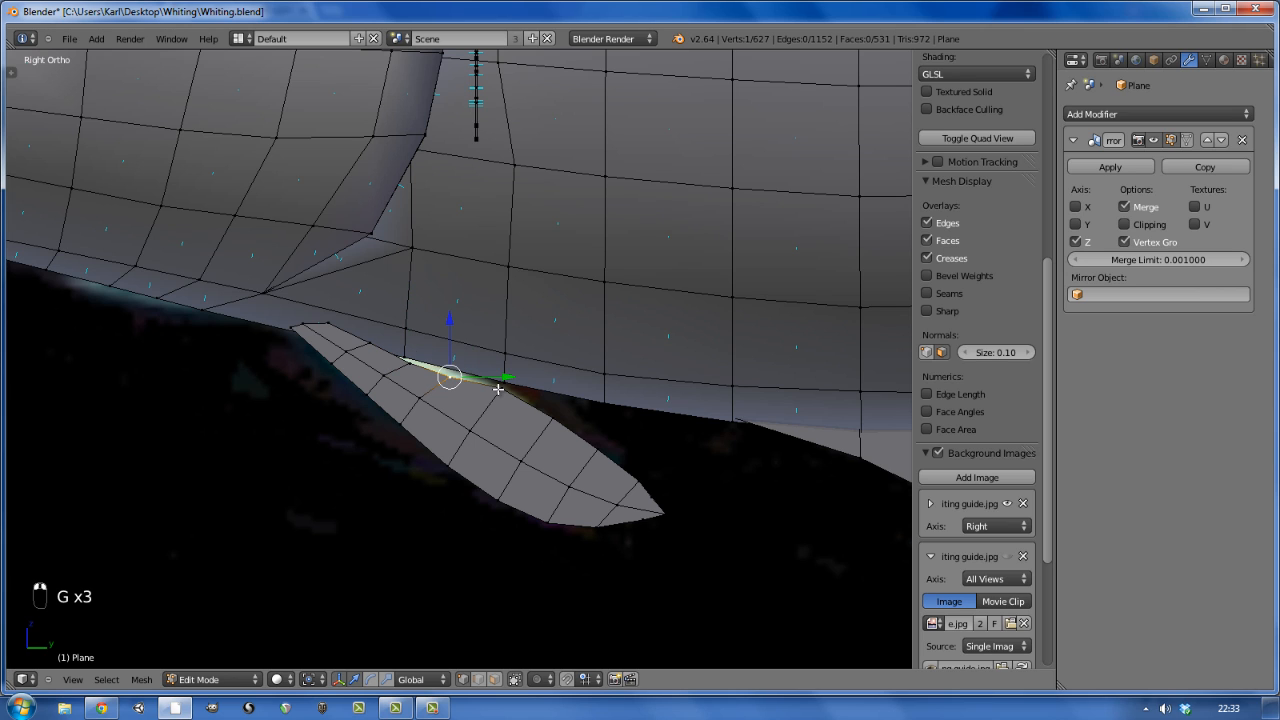
key(g)
click(543, 420)
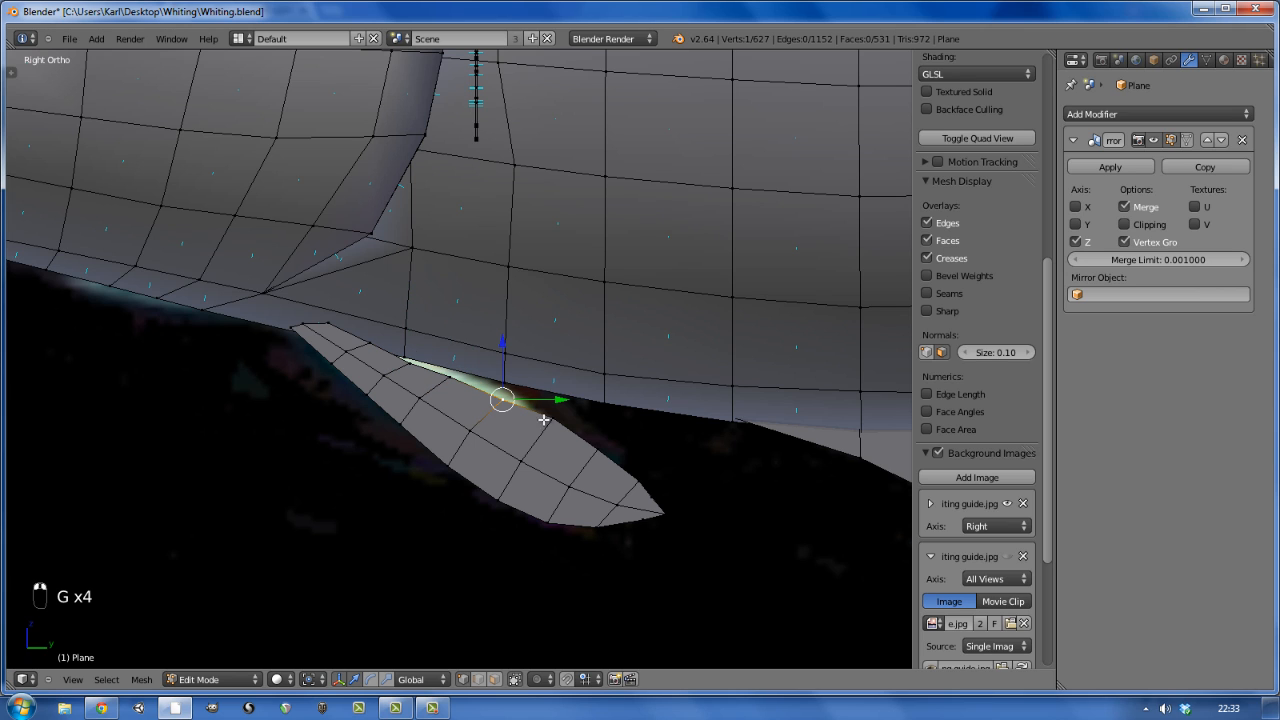
right_click(414, 370)
key(g)
click(415, 365)
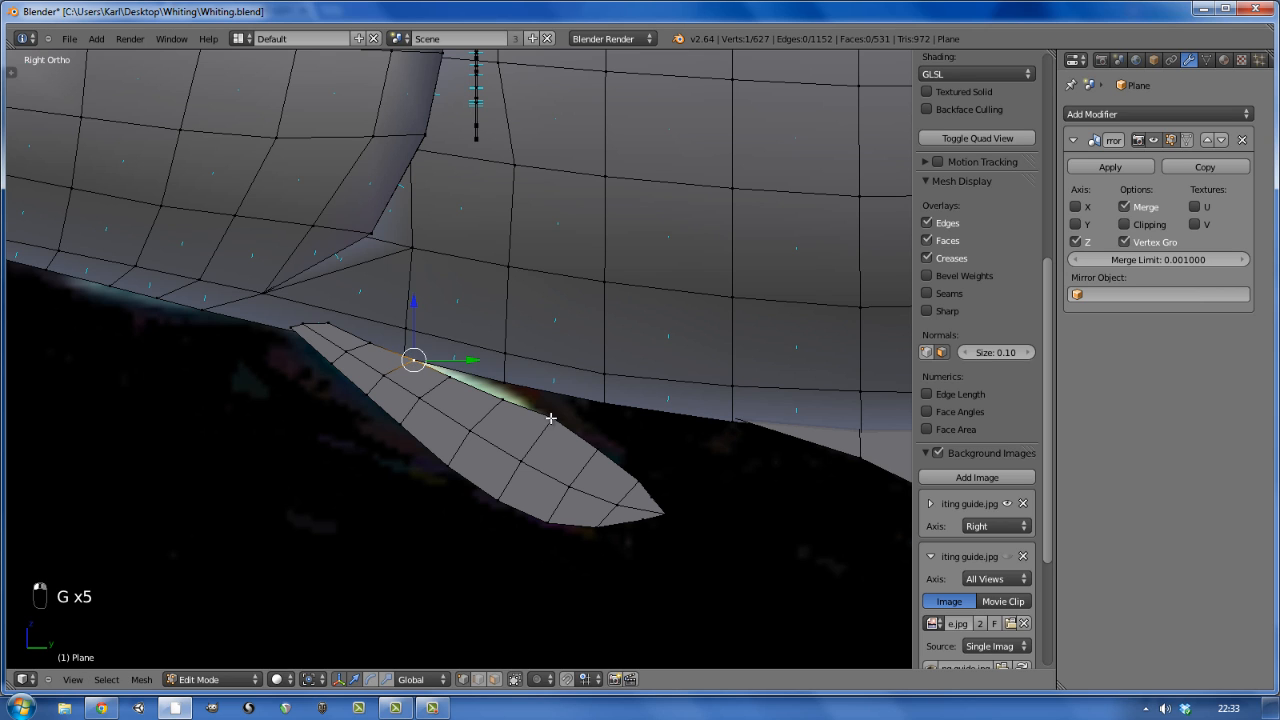
- Nudge the two upper-edge vertices near the belly fin's rear end slightly down and outward to smooth its outline
right_click(551, 418)
key(g)
click(558, 422)
right_click(640, 480)
key(g)
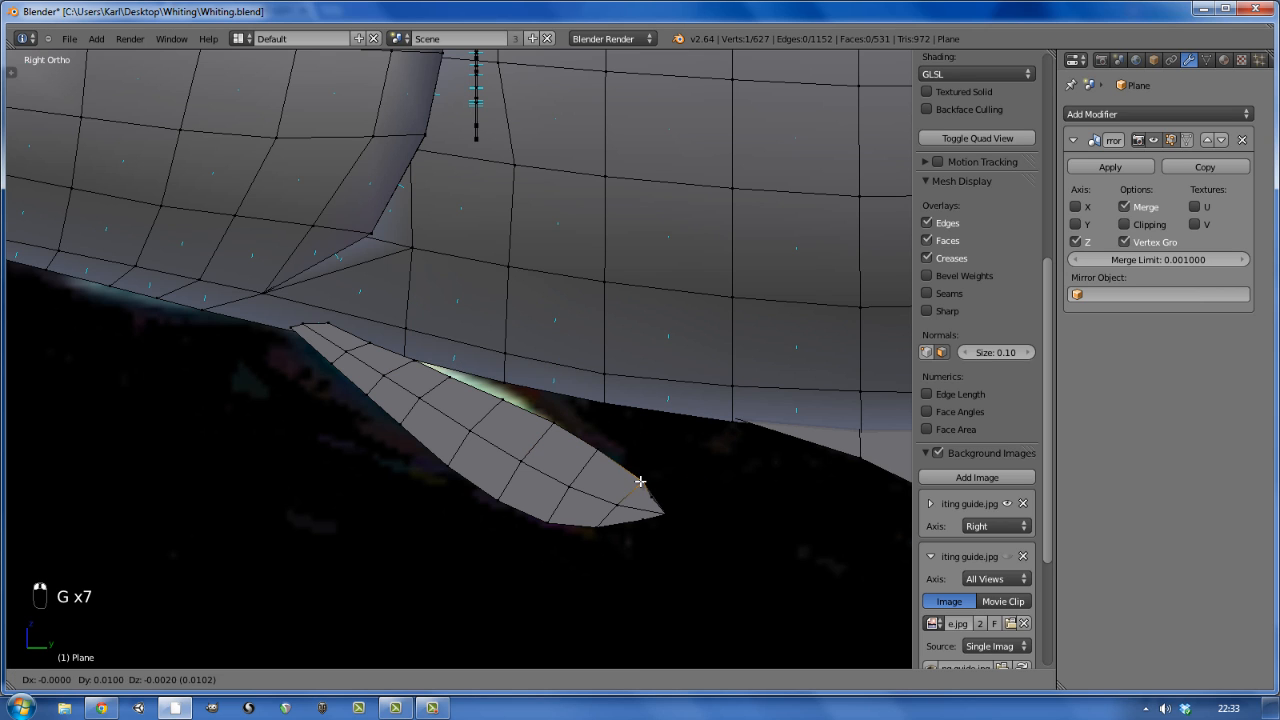
click(643, 482)
- Reposition the belly fin's rear tip vertices so that the pointed end becomes rounded
key(g)
click(656, 499)
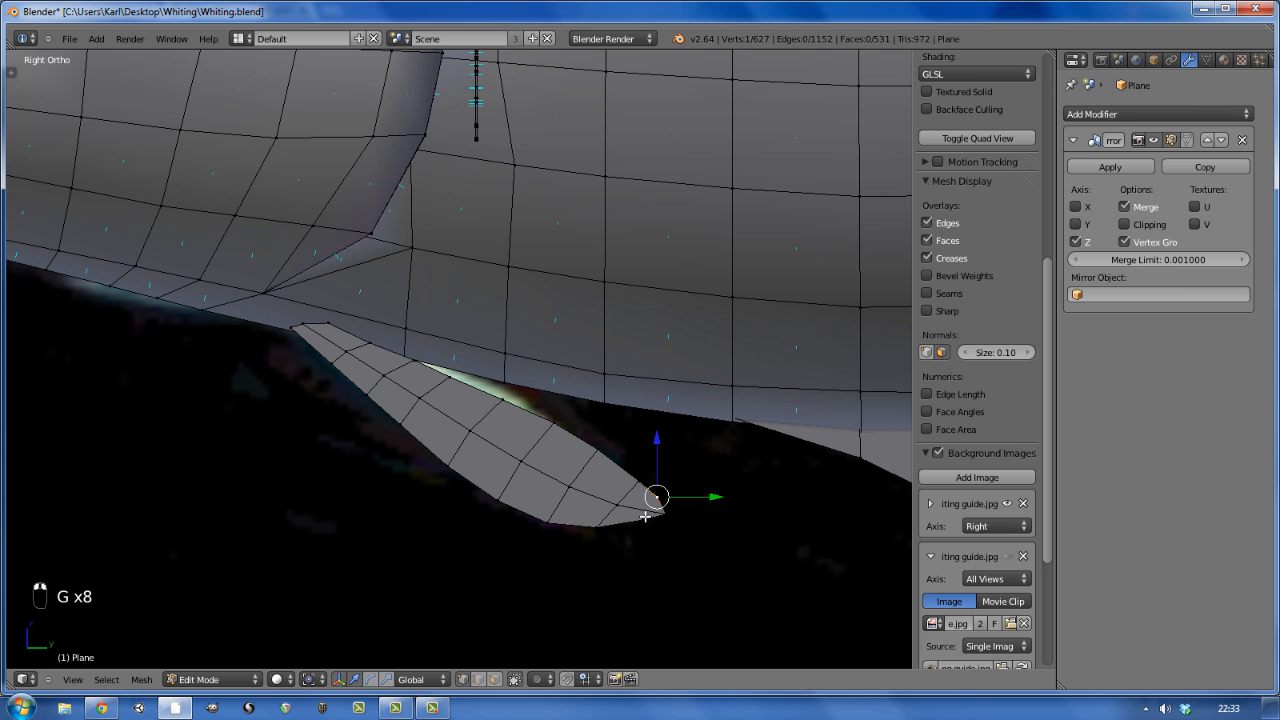
key(g)
click(656, 505)
key(g)
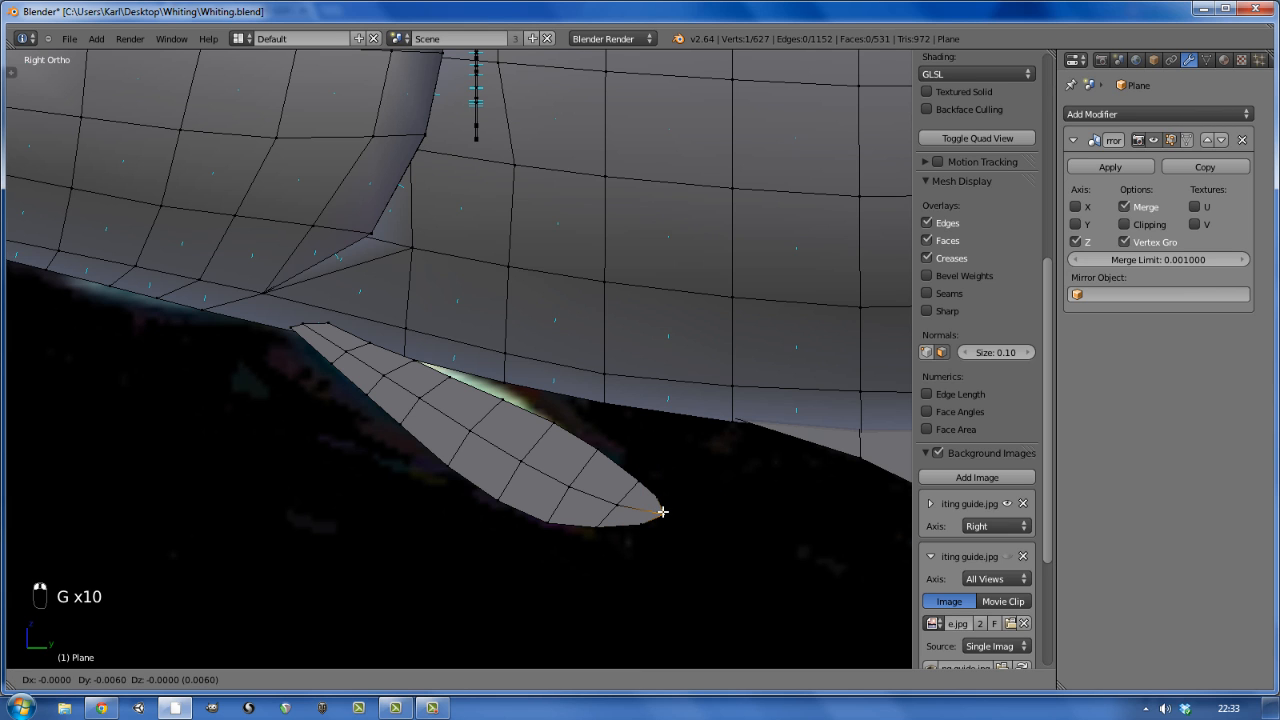
click(661, 513)
- Select the whole belly fin, tilt it outward in the front view and raise it slightly toward the body
scroll(543, 469, down, 4)
key(a)
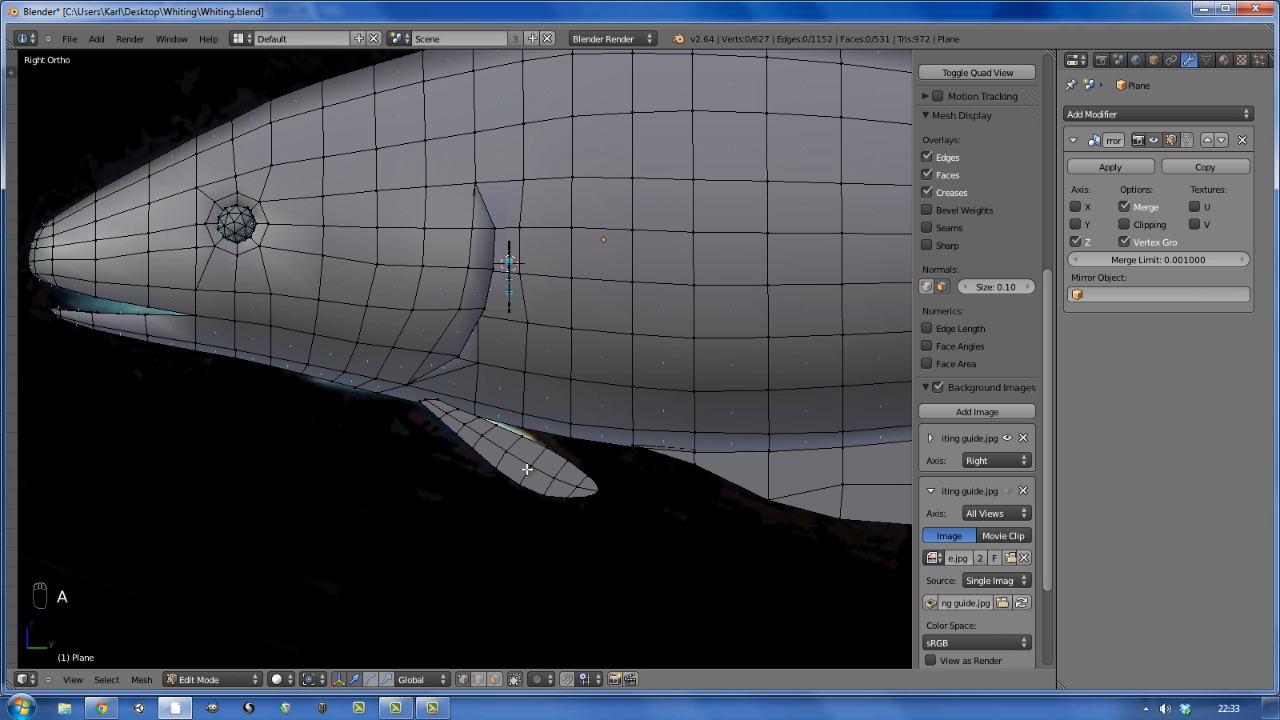
key(l)
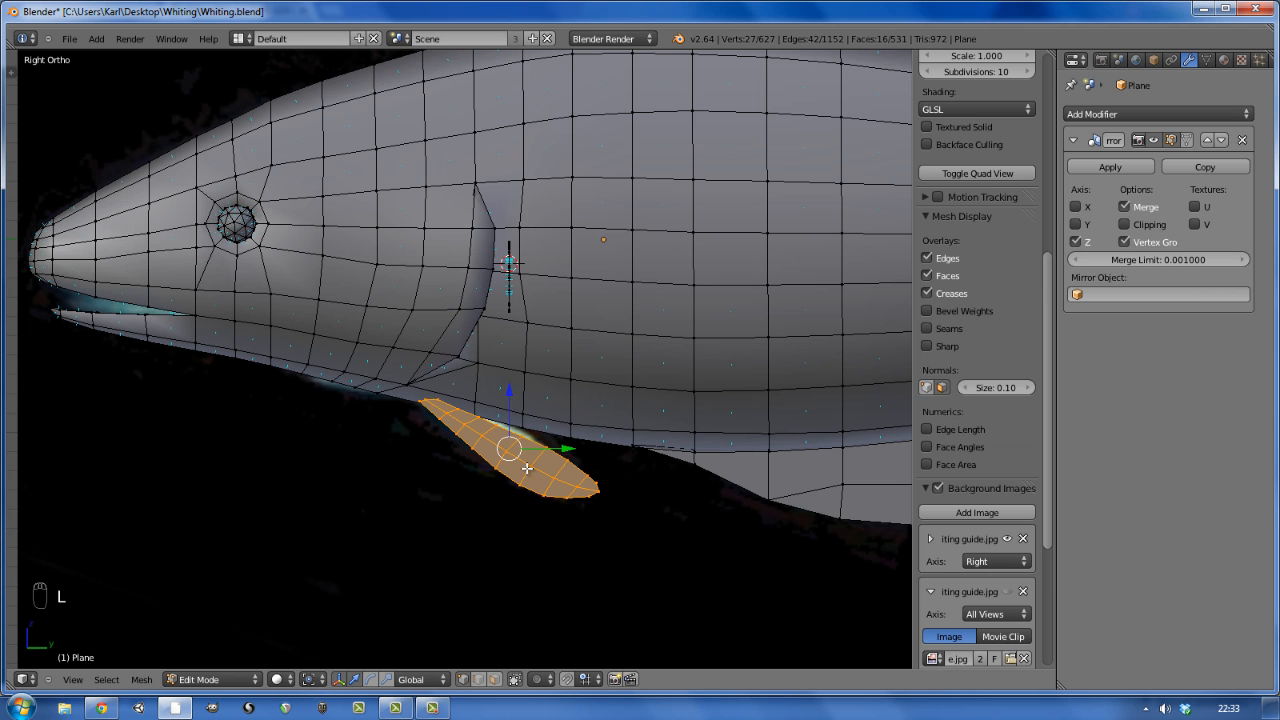
key(KP_1)
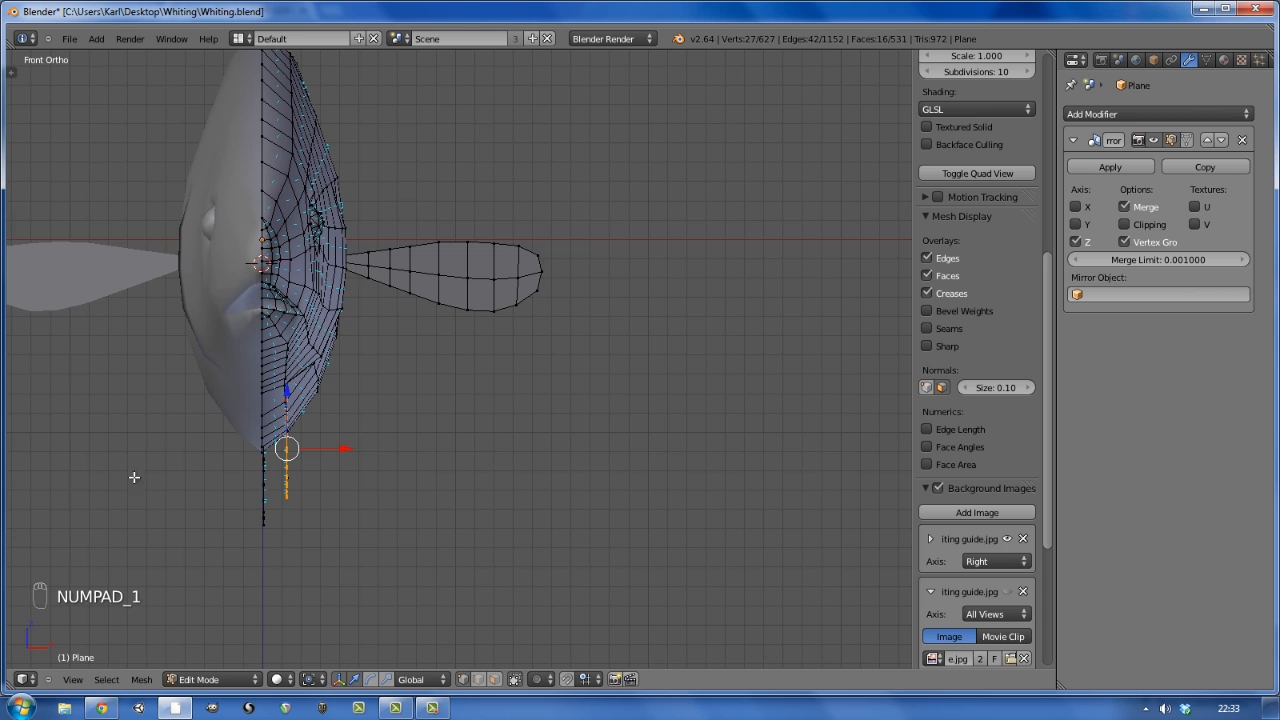
scroll(316, 515, up, 4)
key(r)
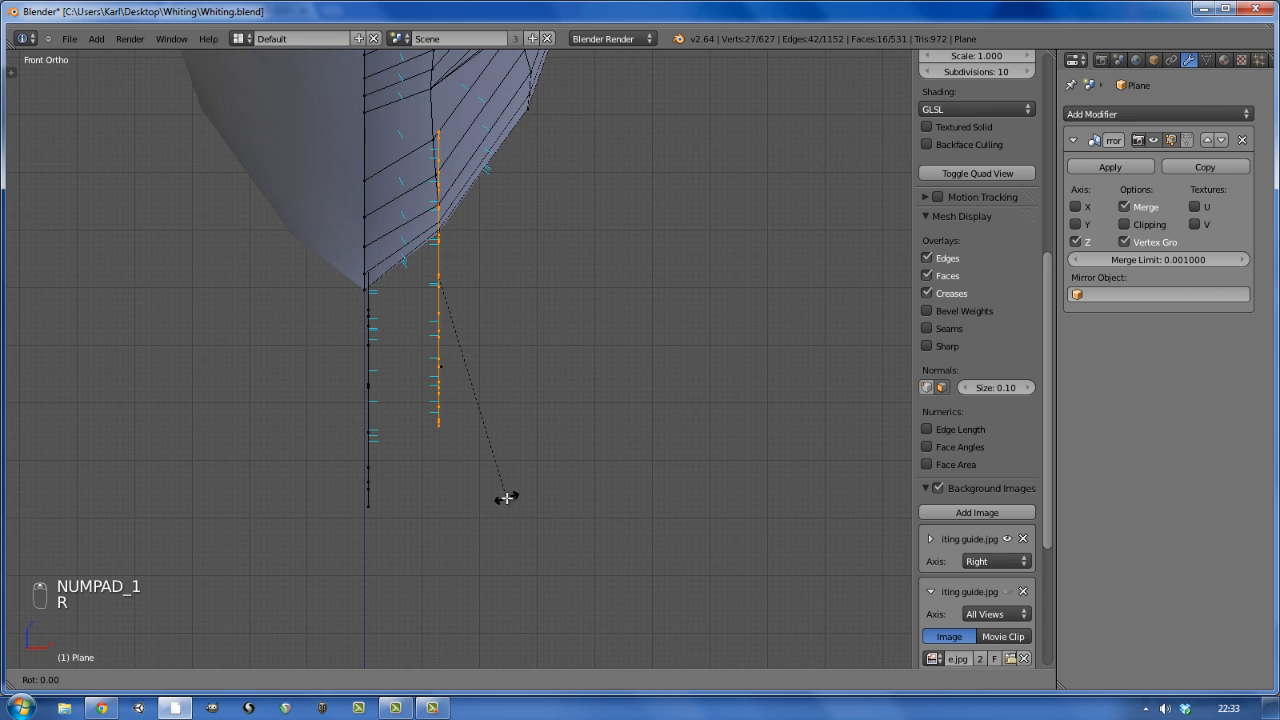
click(566, 486)
middle_drag(543, 423, 452, 428)
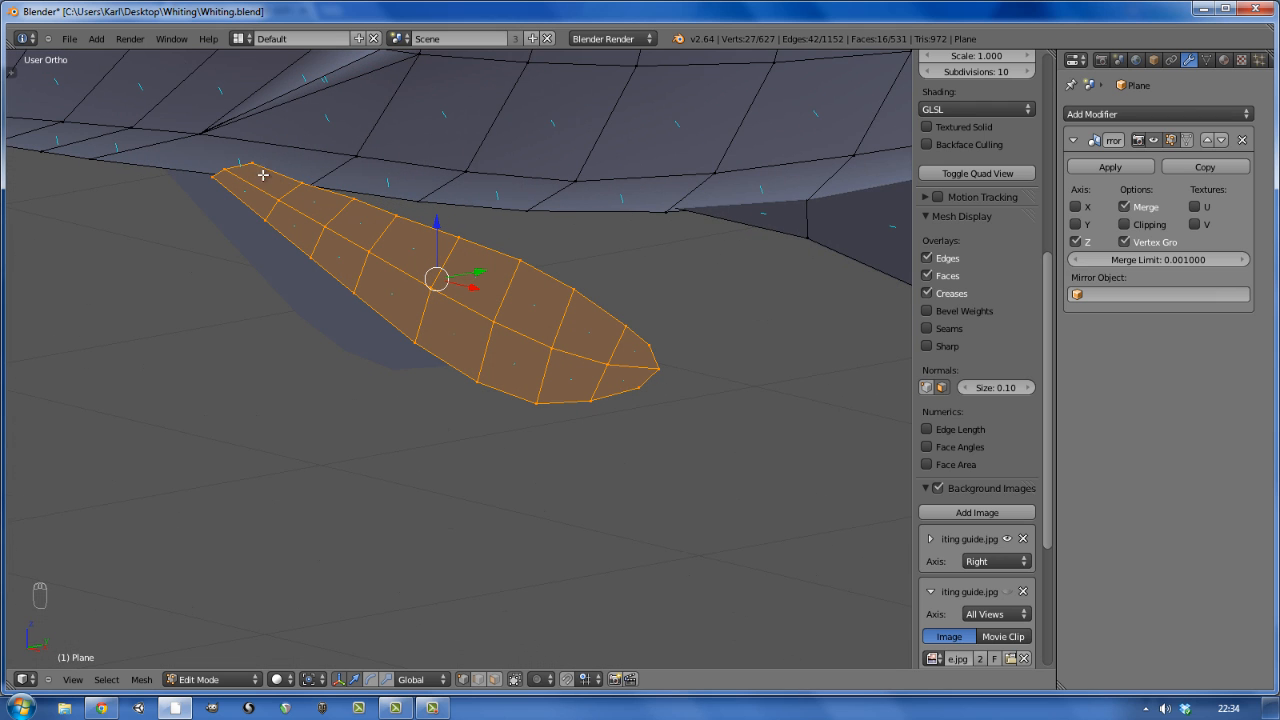
drag(434, 219, 429, 208)
- Raise the belly fin's root vertices and line up the middle one with its neighbours
right_click(224, 162)
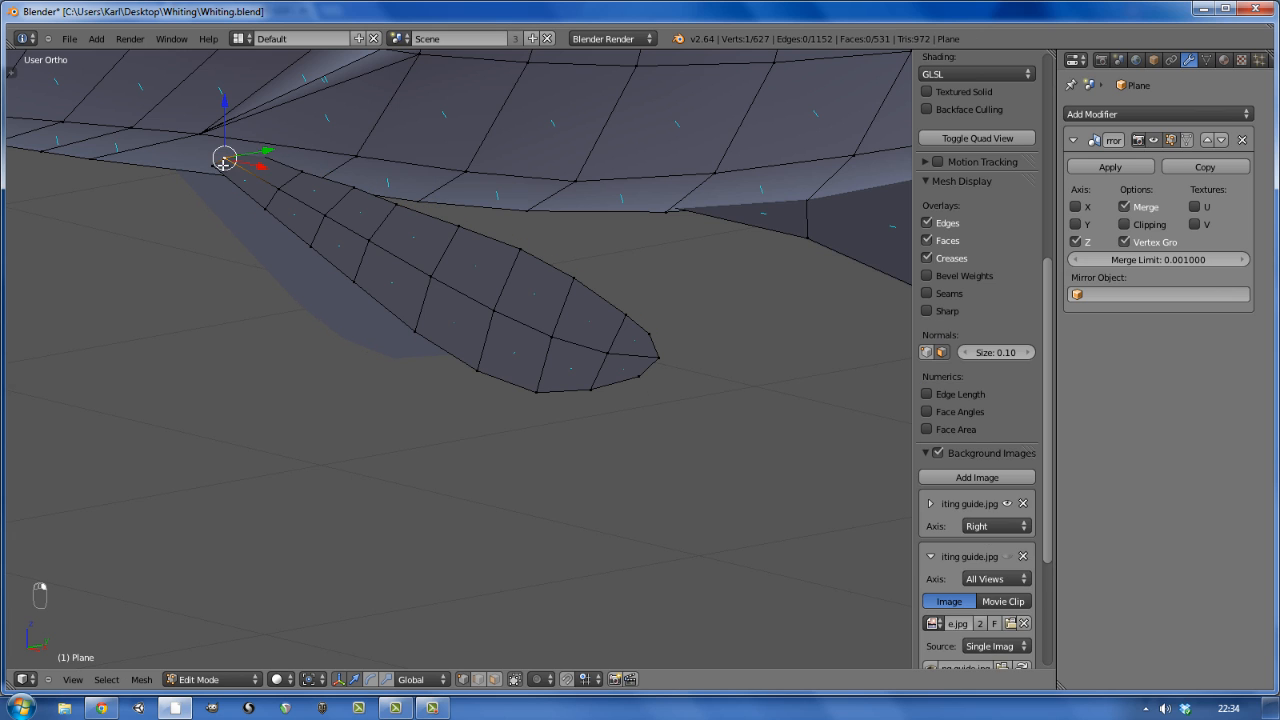
shift+right_click(213, 162)
drag(217, 126, 213, 104)
right_click(208, 159)
scroll(236, 153, up, 5)
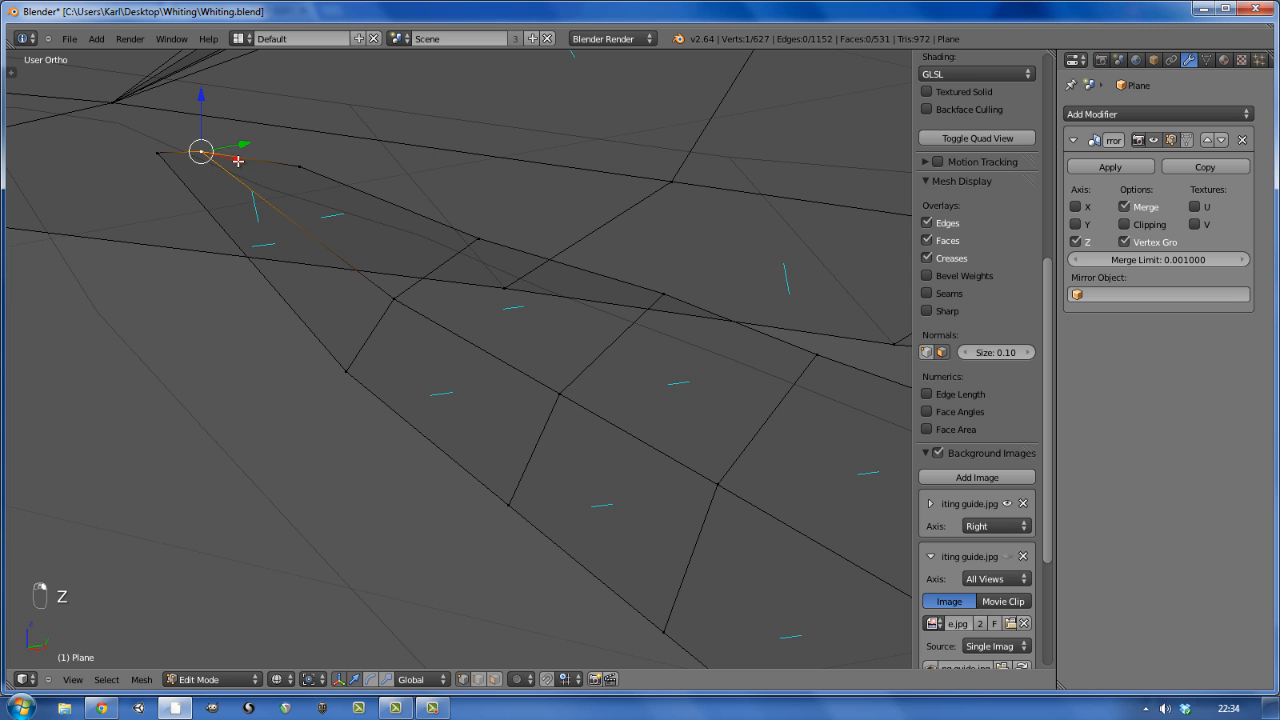
middle_drag(238, 161, 231, 177)
drag(250, 141, 270, 133)
key(a)
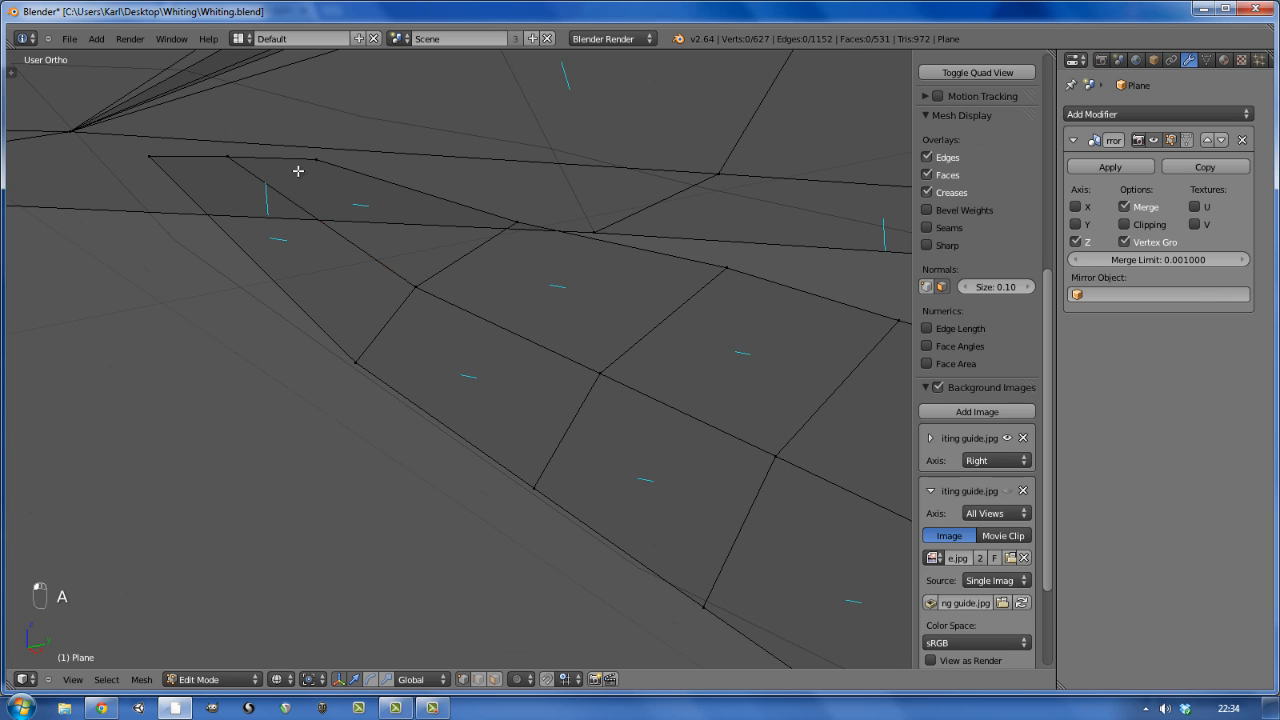
- Return to solid shading and raise the lower-edge vertex near the belly fin's root slightly
key(z)
scroll(305, 175, down, 5)
scroll(321, 200, up, 2)
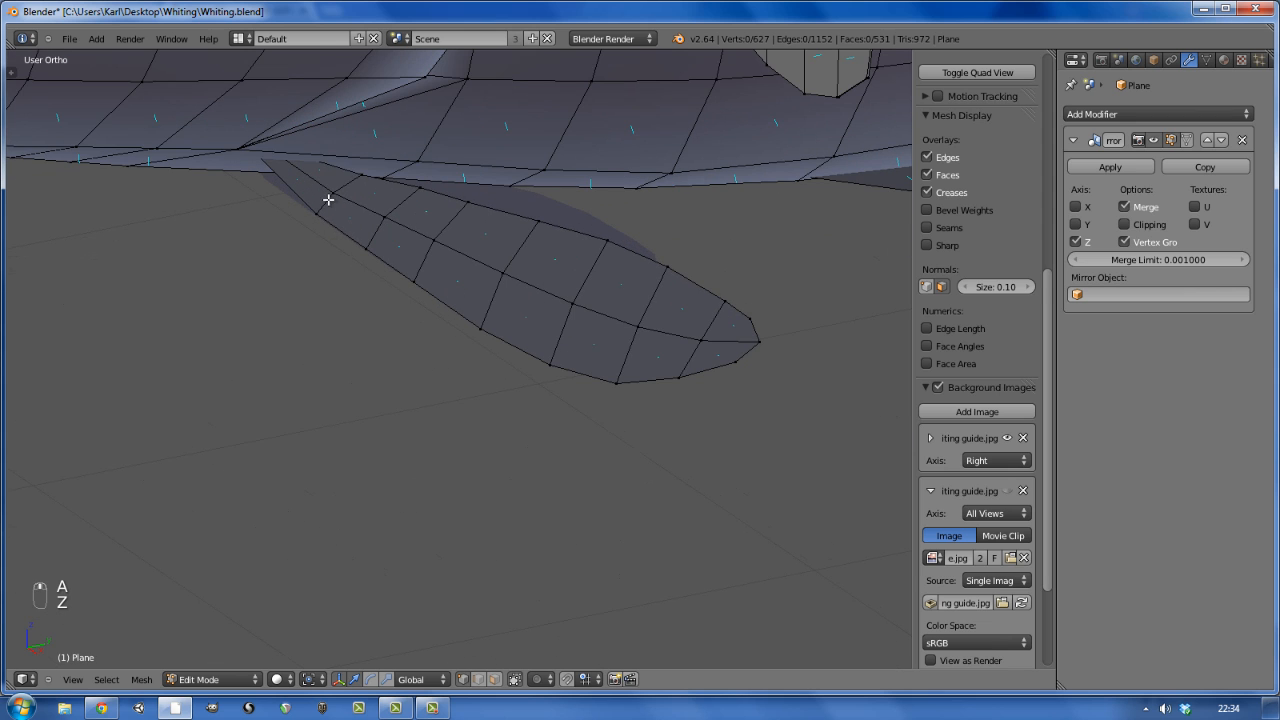
right_click(328, 199)
drag(342, 141, 342, 137)
key(a)
scroll(343, 181, down, 2)
middle_drag(343, 209, 309, 217)
- Undo the recent root vertex edits together with the belly fin's raise and outward tilt
key(ctrl+z)
scroll(310, 210, up, 4)
key(ctrl+z)
key(ctrl+z)
key(ctrl+z)
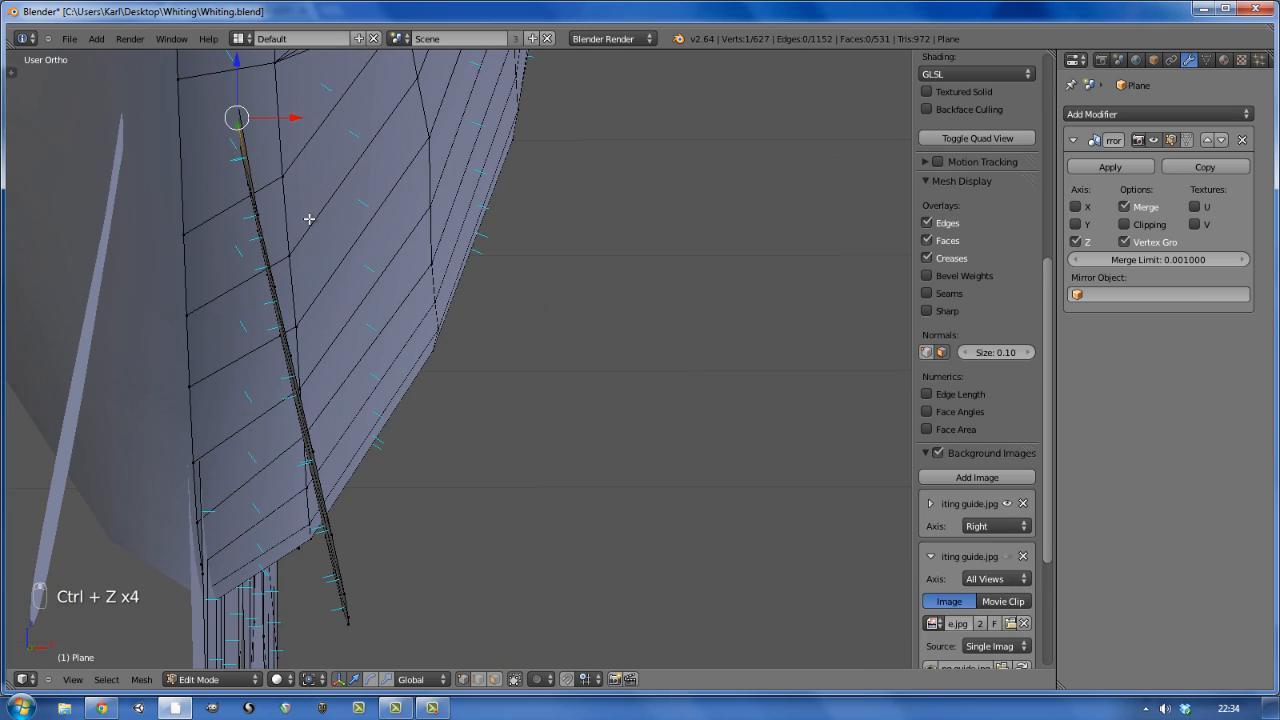
key(ctrl+z)
key(ctrl+z)
key(ctrl+z)
key(ctrl+z)
key(ctrl+z)
key(ctrl+z)
key(ctrl+z)
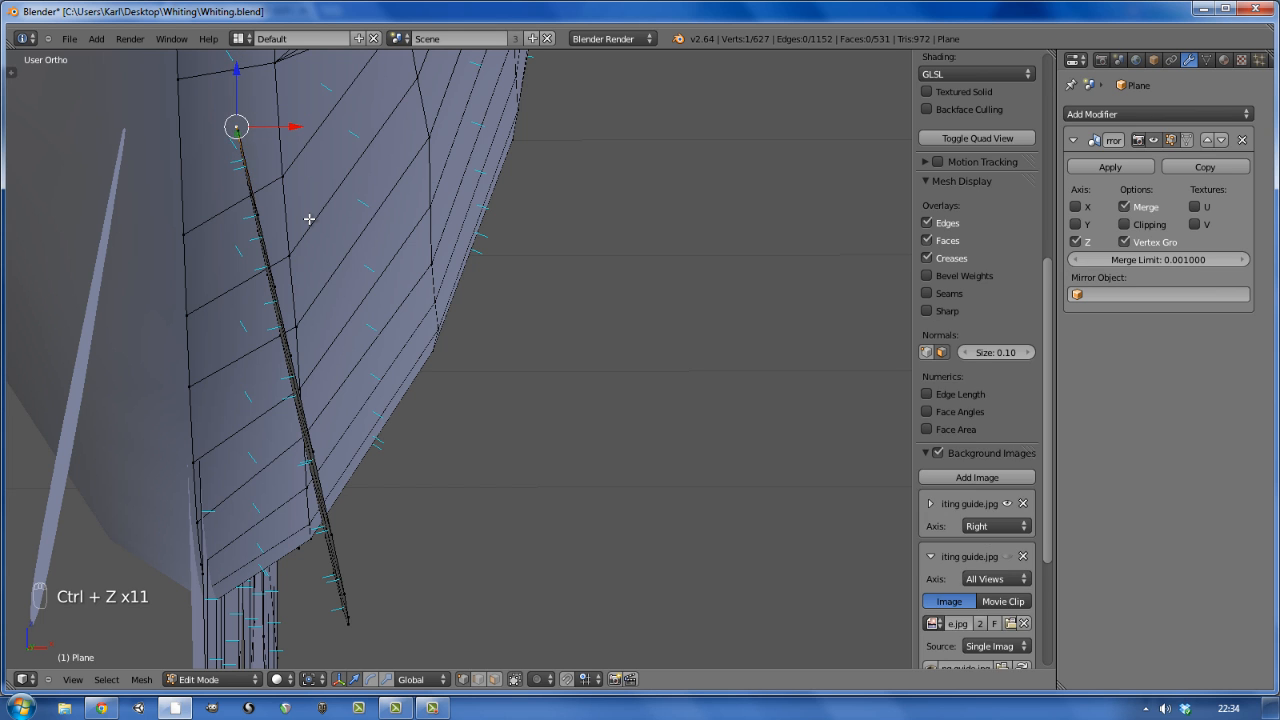
key(ctrl+z)
key(ctrl+z)
key(ctrl+z)
- Select the belly fin's root edge and the adjacent cross loop and raise them slightly into the body
middle_drag(309, 218, 303, 295)
alt+right_click(253, 302)
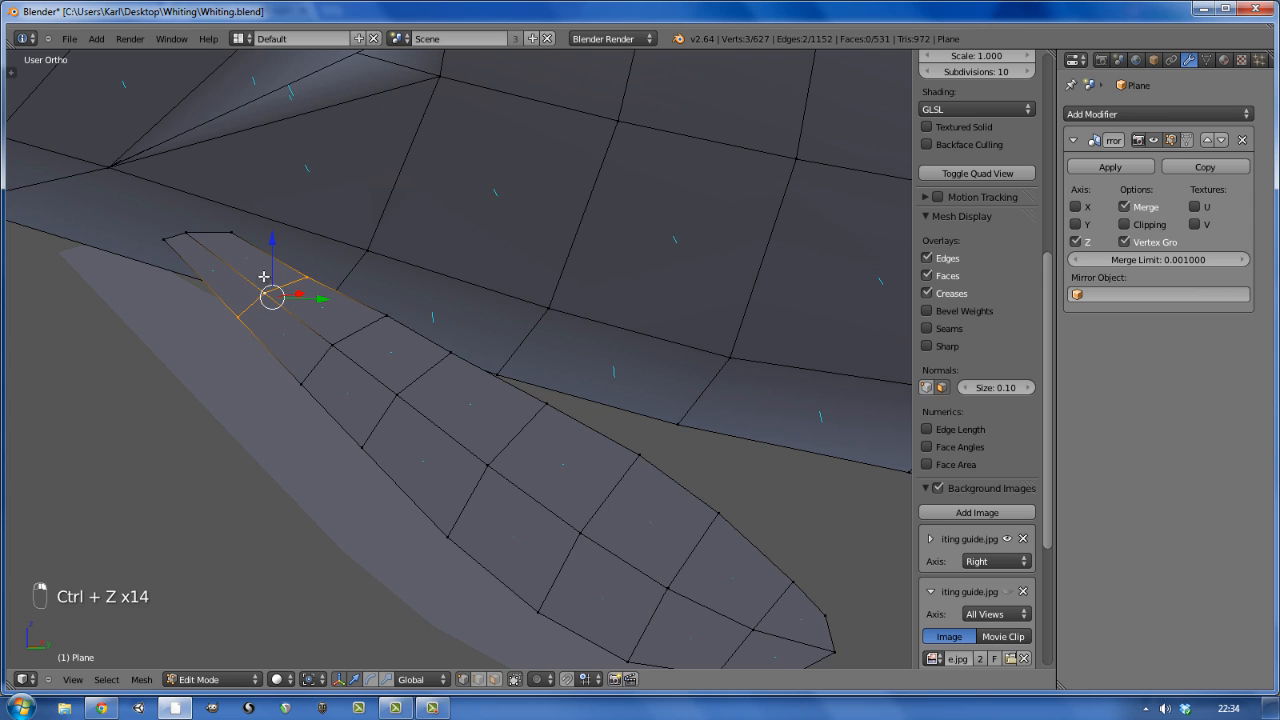
alt+shift+right_click(211, 233)
drag(236, 216, 198, 194)
alt+right_click(179, 226)
right_click(172, 213)
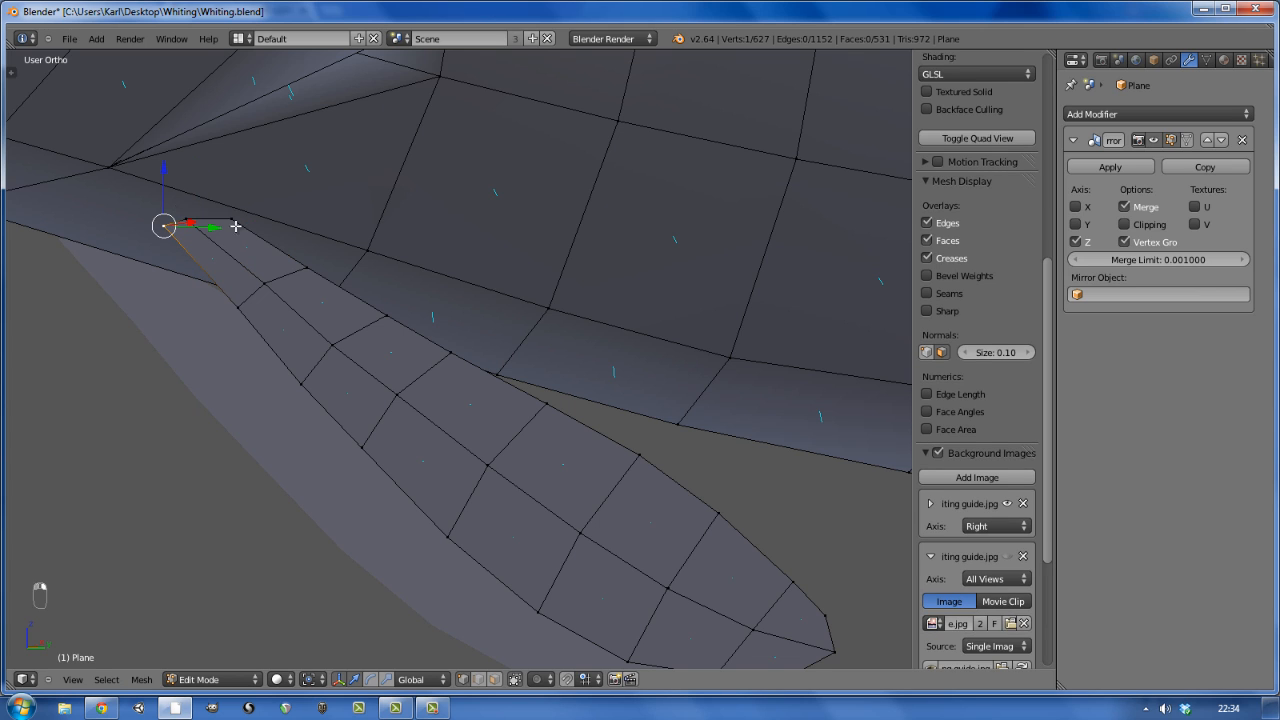
- Flatten the belly fin's root edge by scaling it along Z, and raise it slightly
alt+right_click(217, 220)
key(s)
key(z)
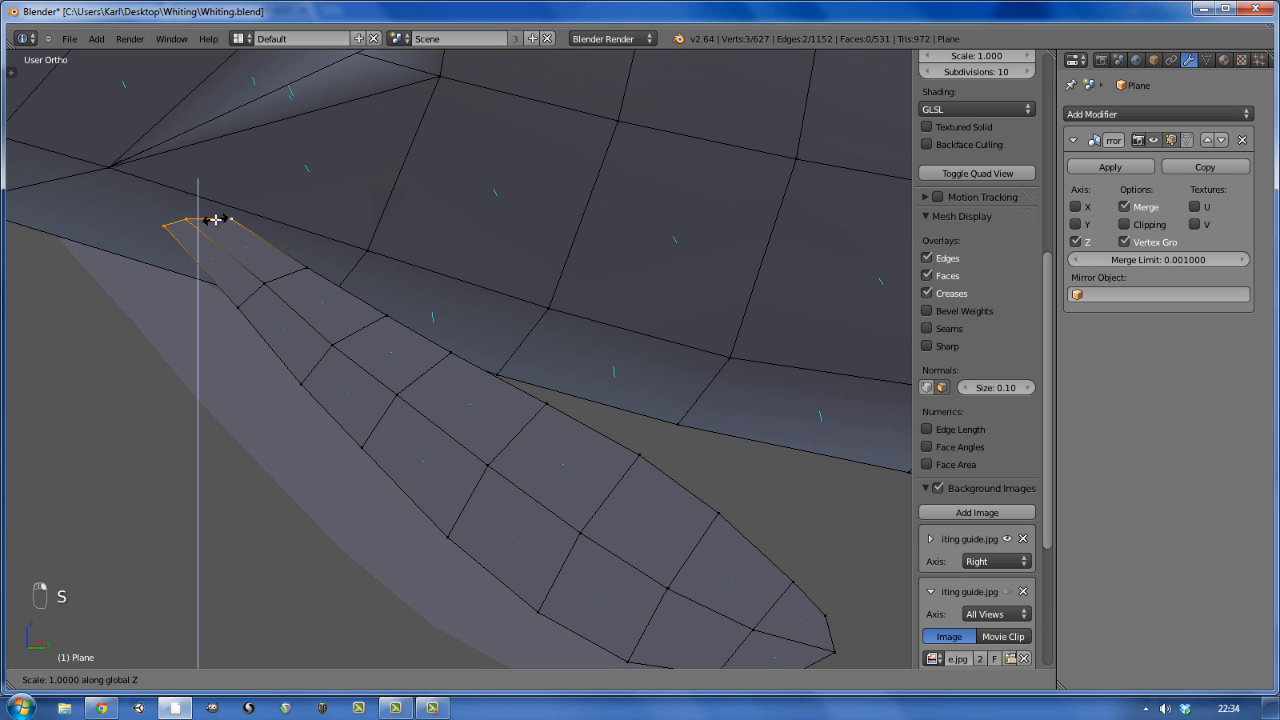
right_click(216, 219)
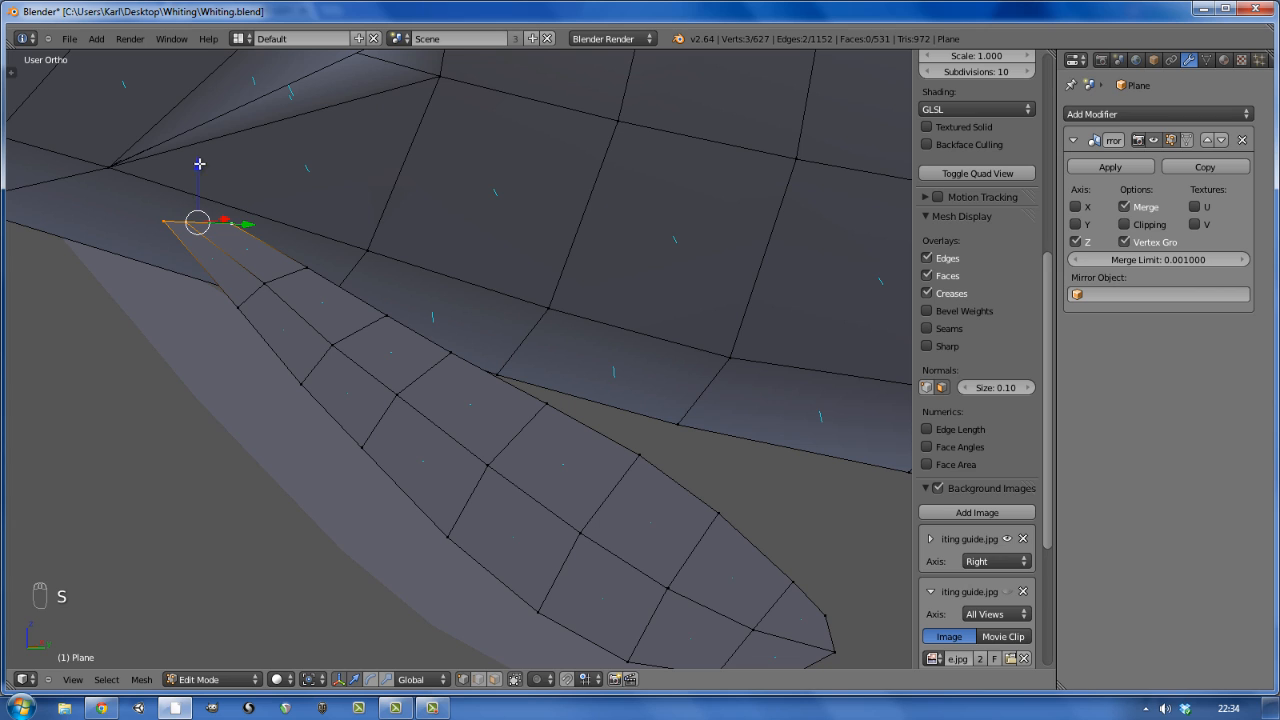
drag(195, 164, 195, 161)
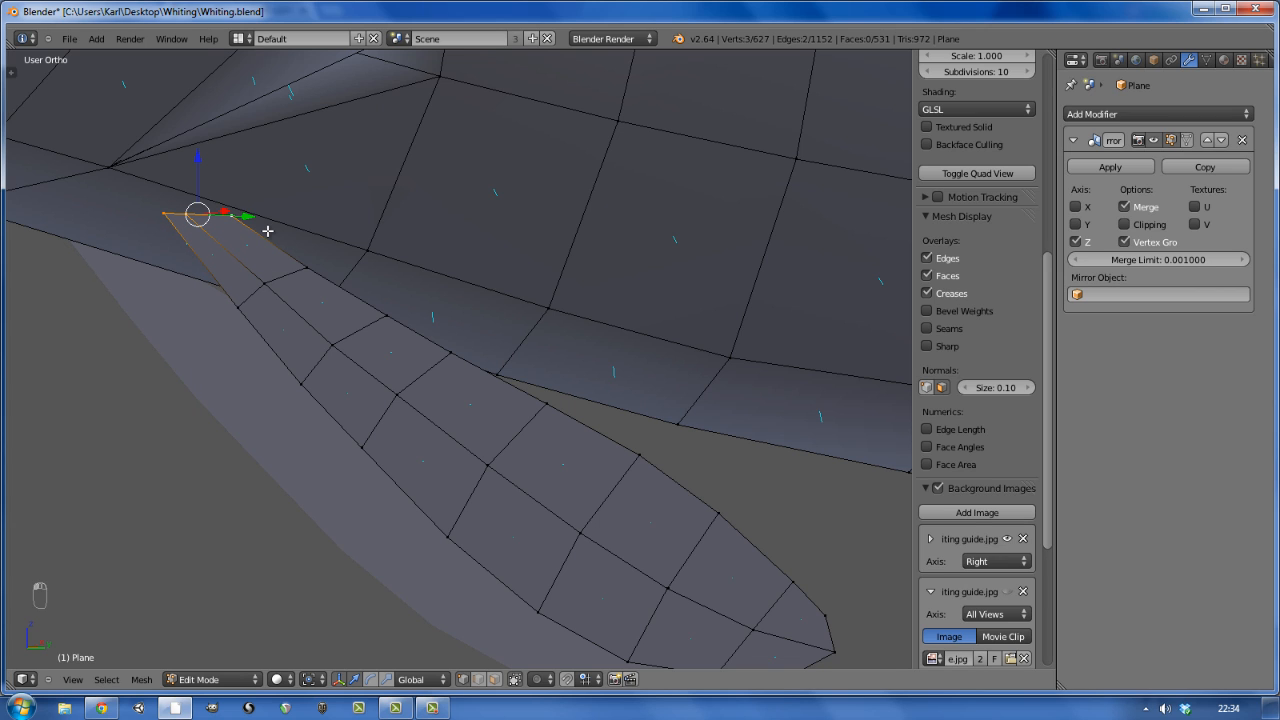
- Rotate the belly fin's root edge about the X axis to follow the slope of the body
key(r)
key(x)
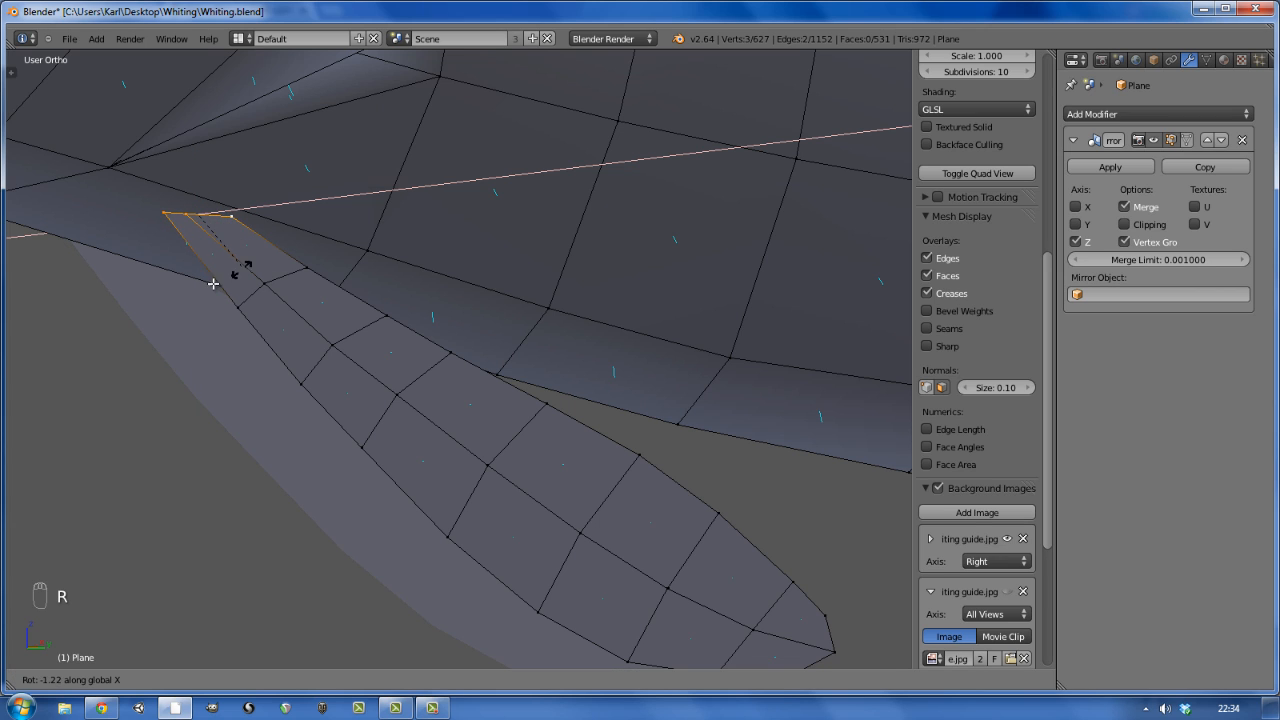
click(283, 164)
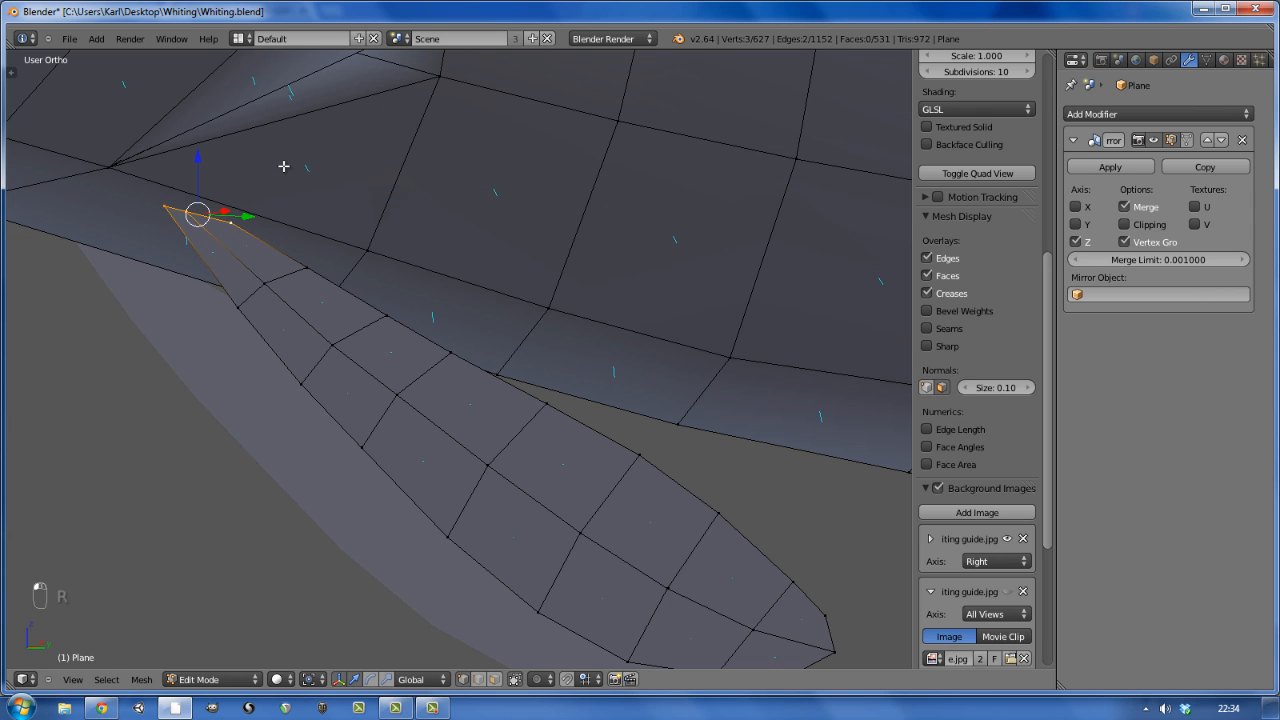
- Select the whole belly fin and rotate it in the front view so its lower end tilts outward from the body
key(KP_3)
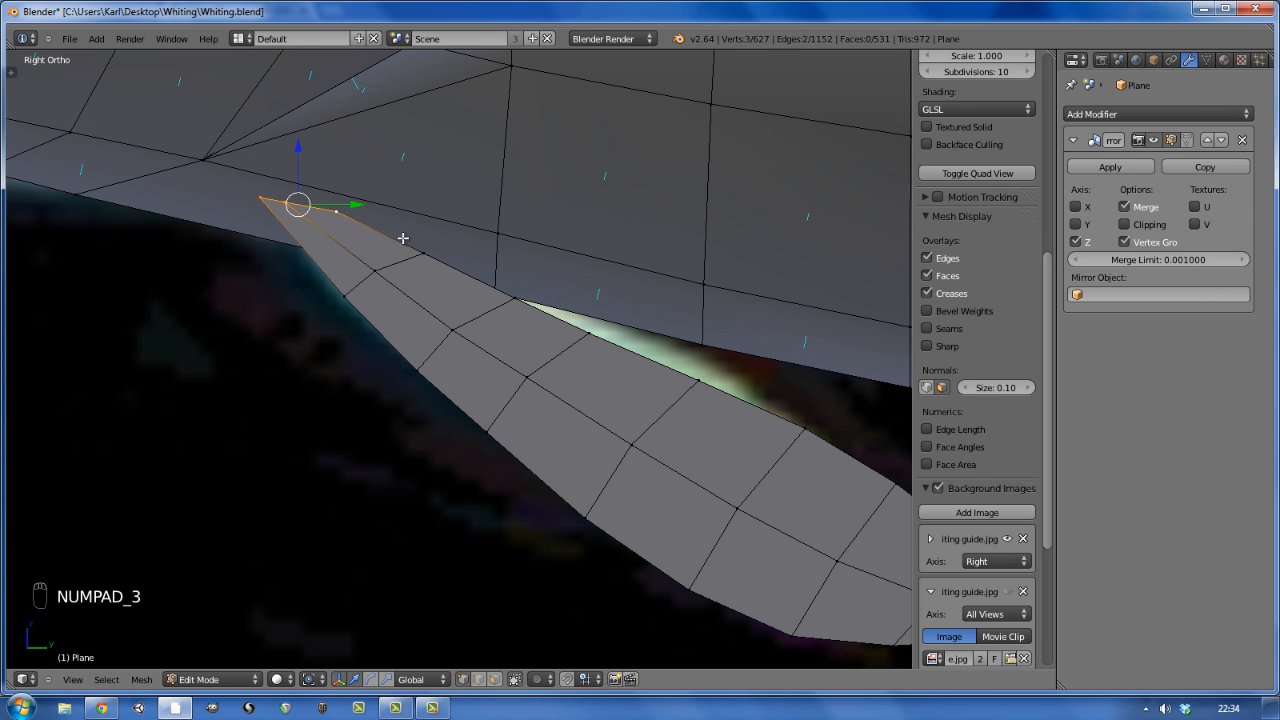
key(z)
key(l)
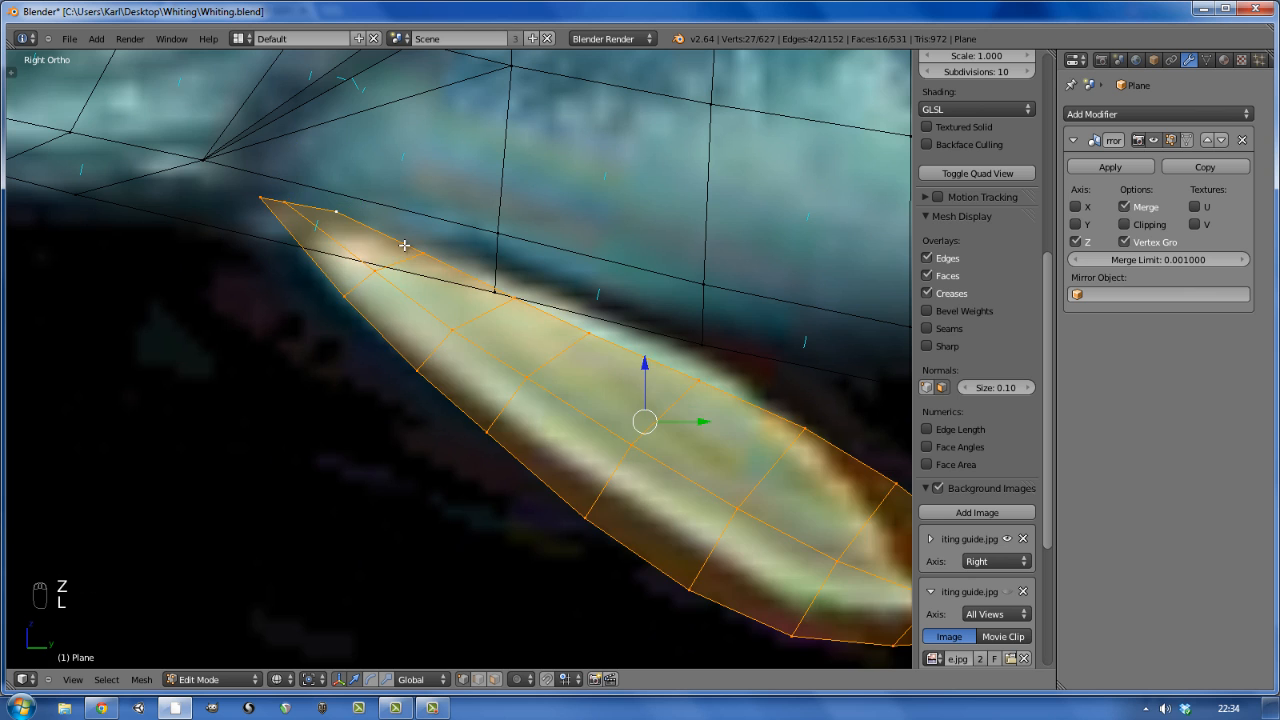
key(KP_1)
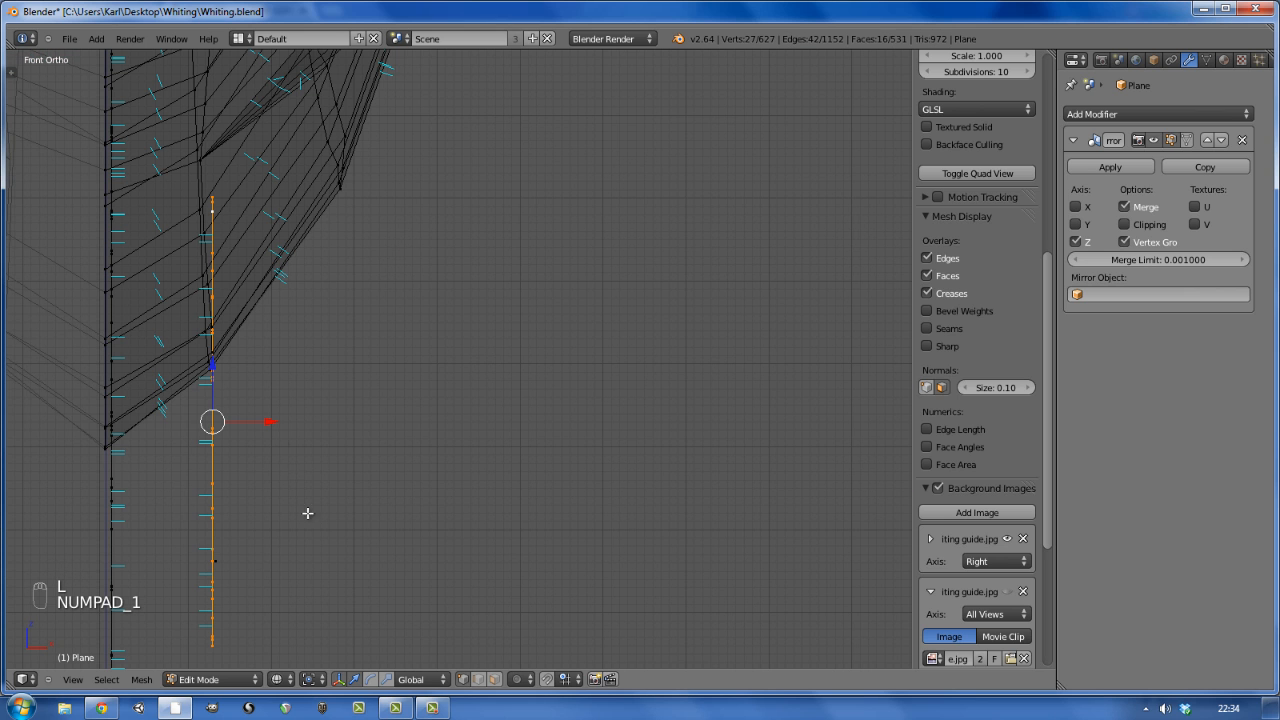
key(r)
click(357, 511)
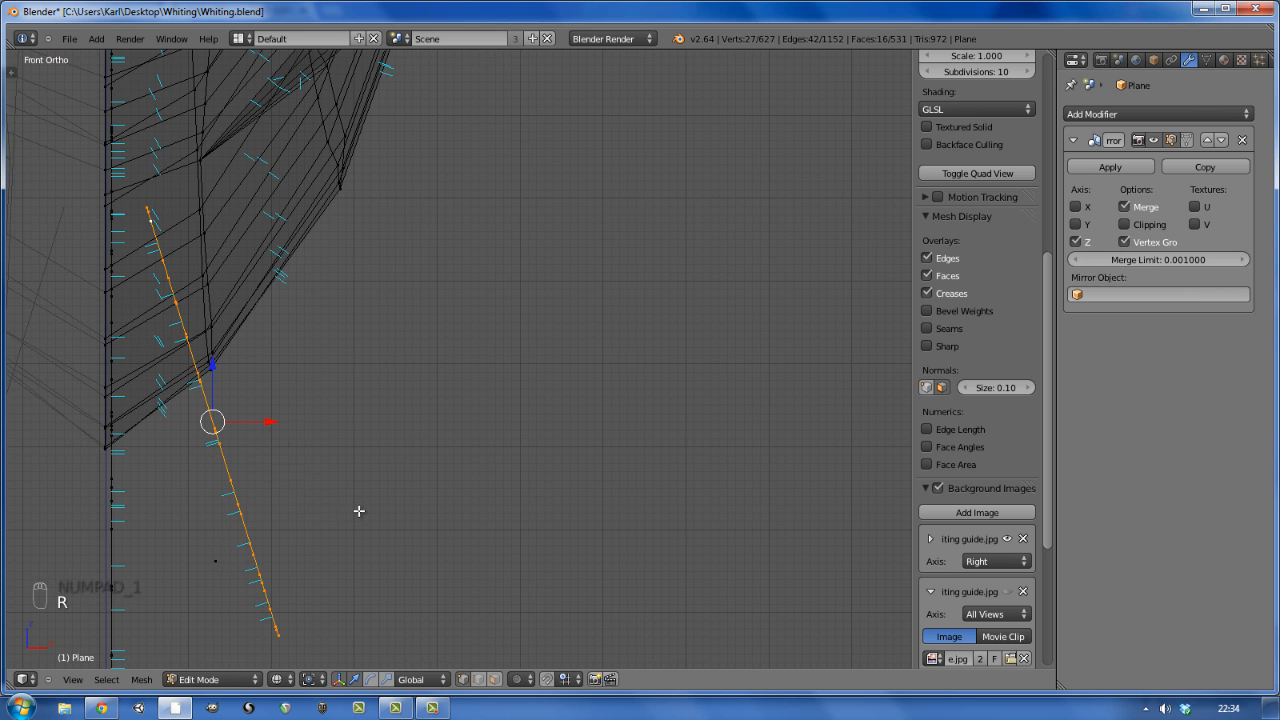
key(z)
middle_drag(358, 511, 246, 423)
key(a)
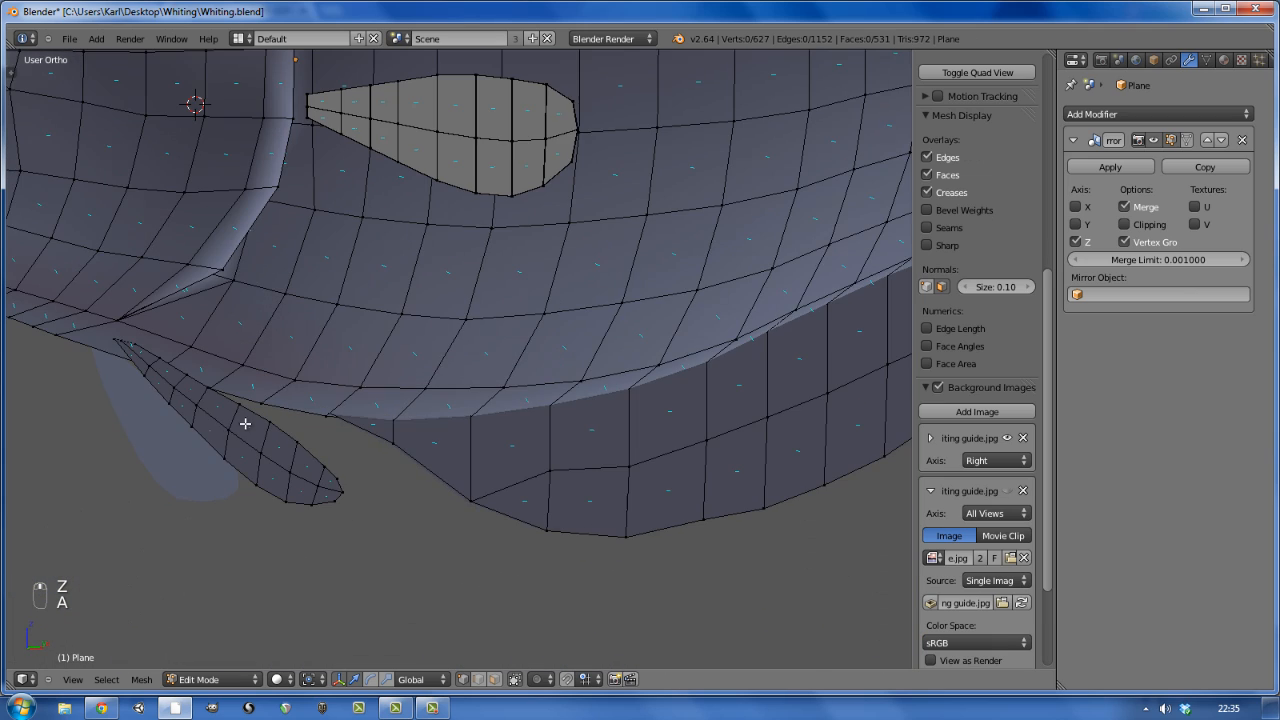
- Select the belly fin's lower edge loop, grow the selection to the whole fin and raise it slightly
middle_drag(249, 378, 339, 386)
alt+right_click(306, 398)
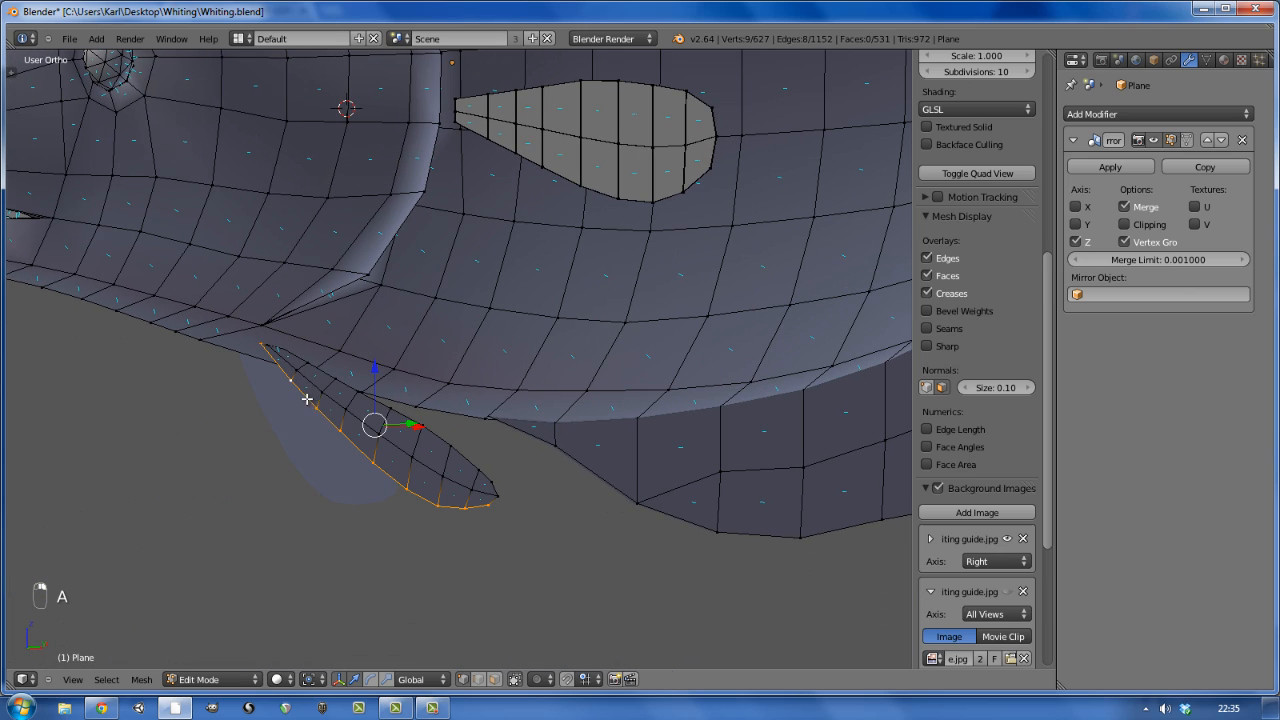
key(ctrl+KP_Add)
key(ctrl+KP_Add)
key(ctrl+KP_Add)
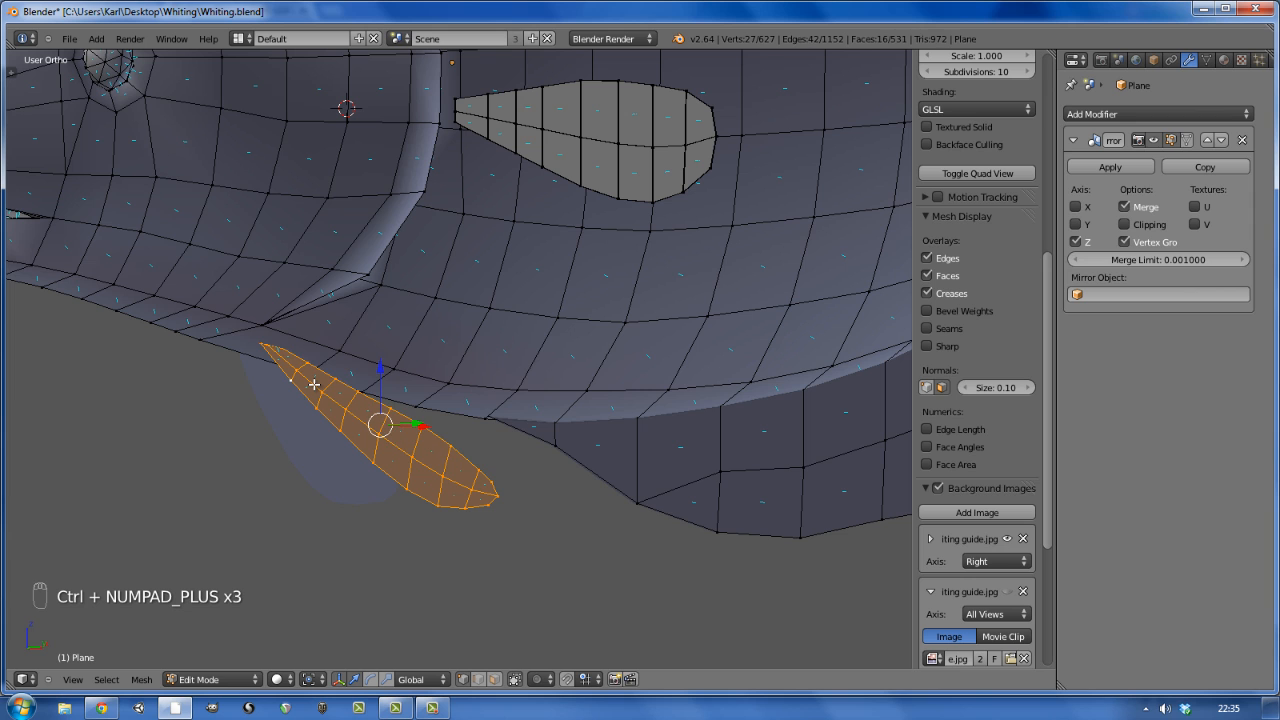
drag(379, 366, 379, 363)
key(a)
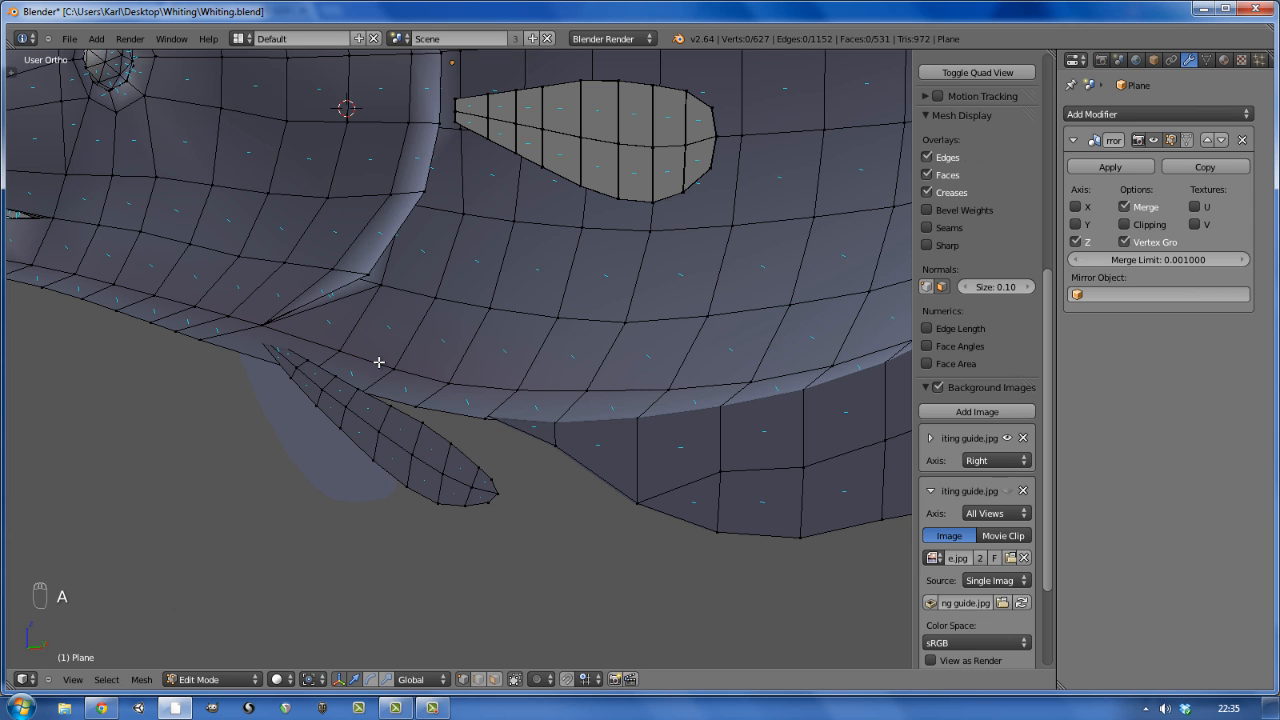
- Check the fins in Object Mode, return to Edit Mode and duplicate the whole belly fin in place
key(Tab)
scroll(378, 360, down, 2)
scroll(379, 411, up, 4)
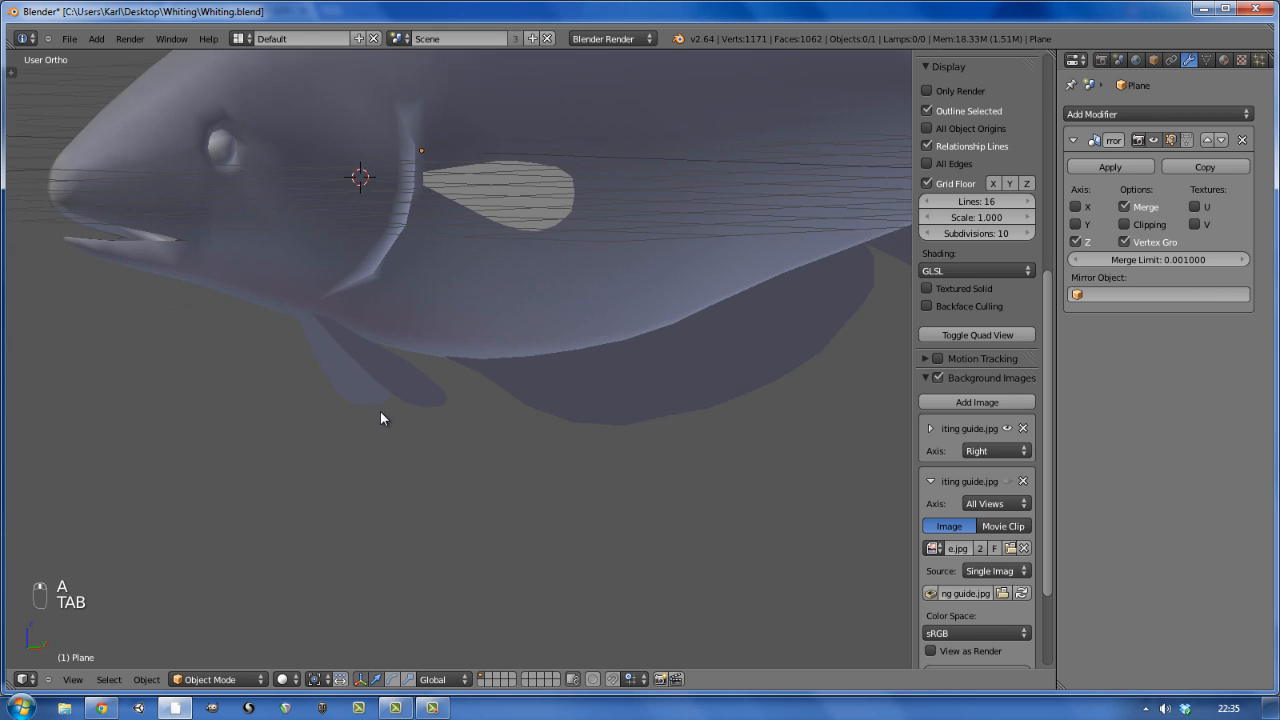
middle_drag(391, 381, 458, 367)
key(Tab)
scroll(395, 368, up, 5)
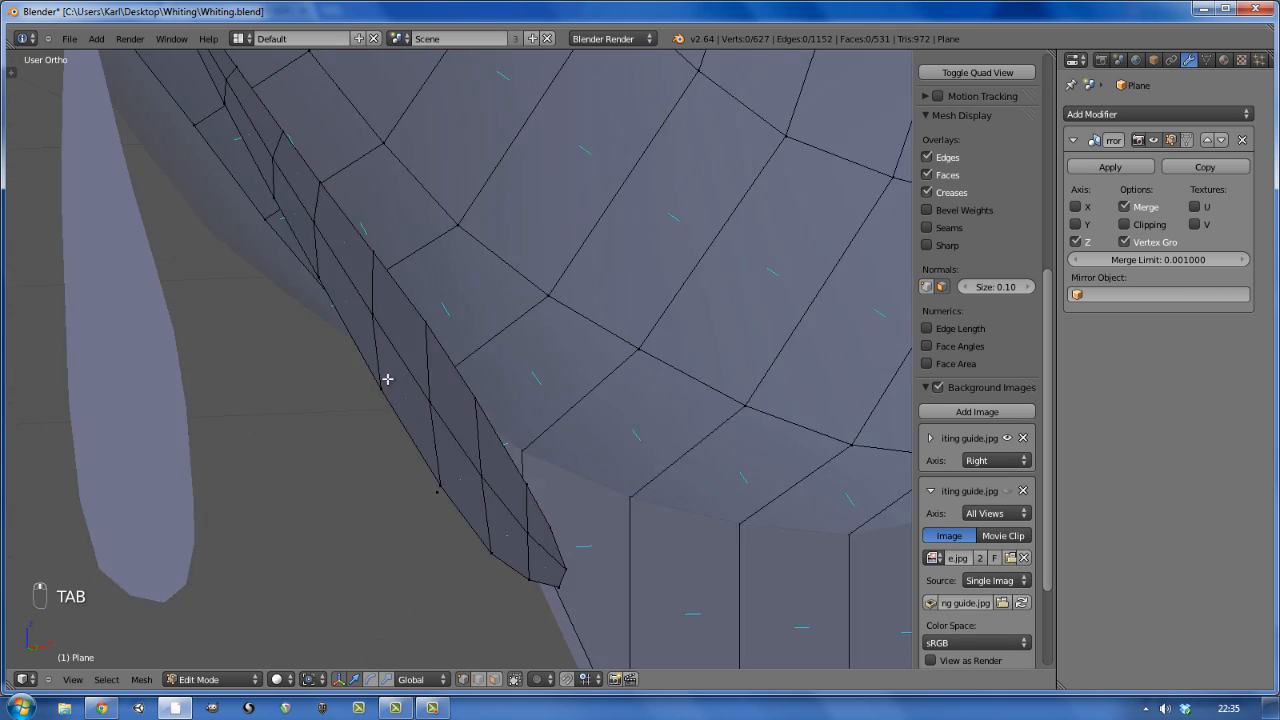
scroll(387, 379, up, 1)
right_click(376, 389)
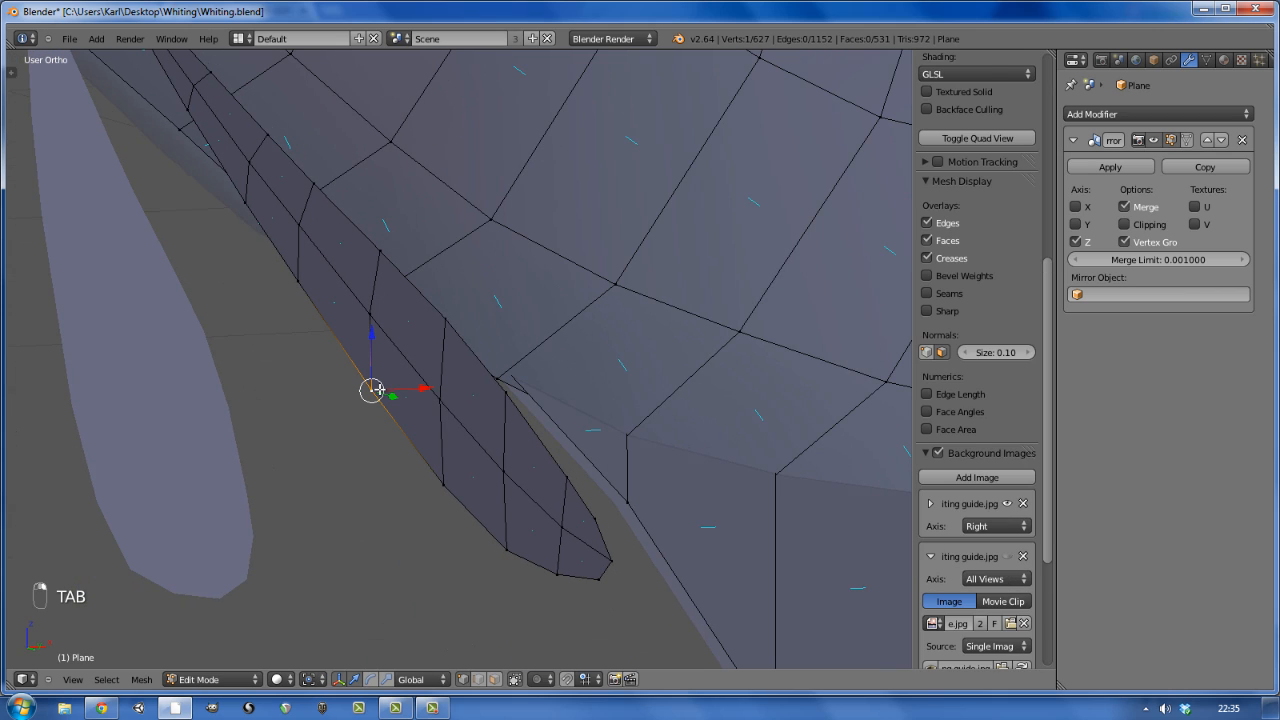
key(l)
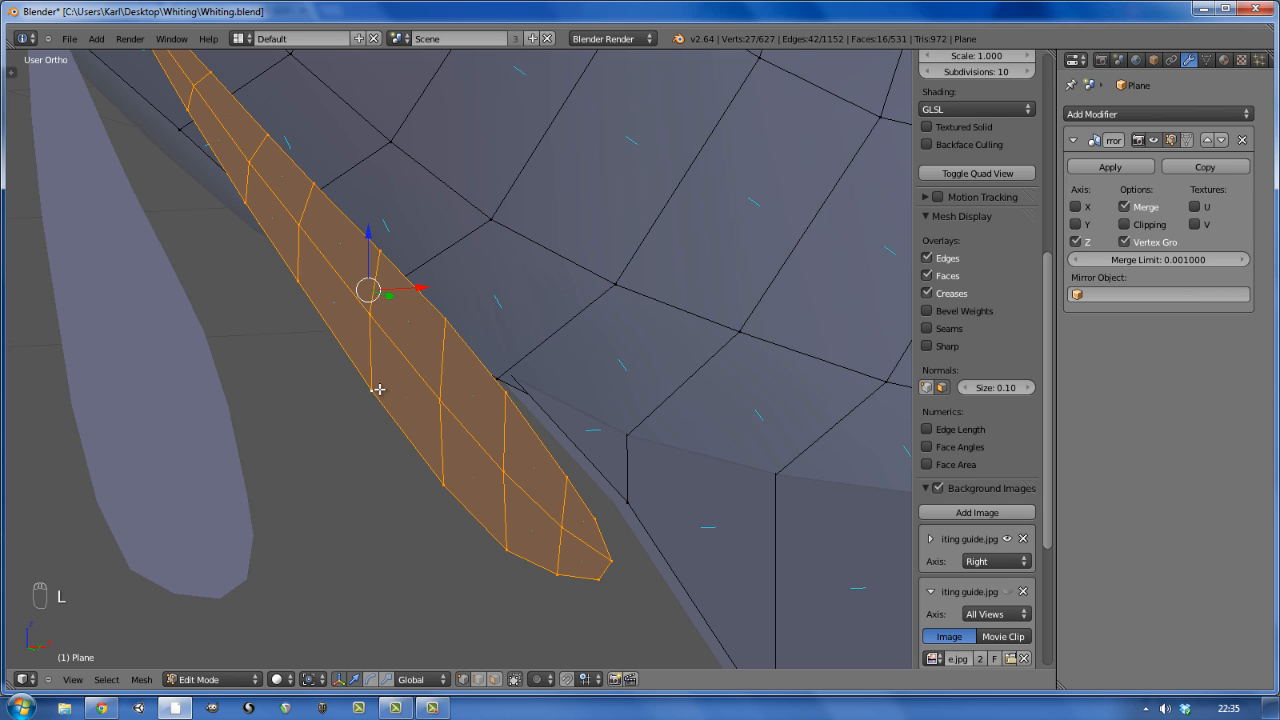
key(shift+d)
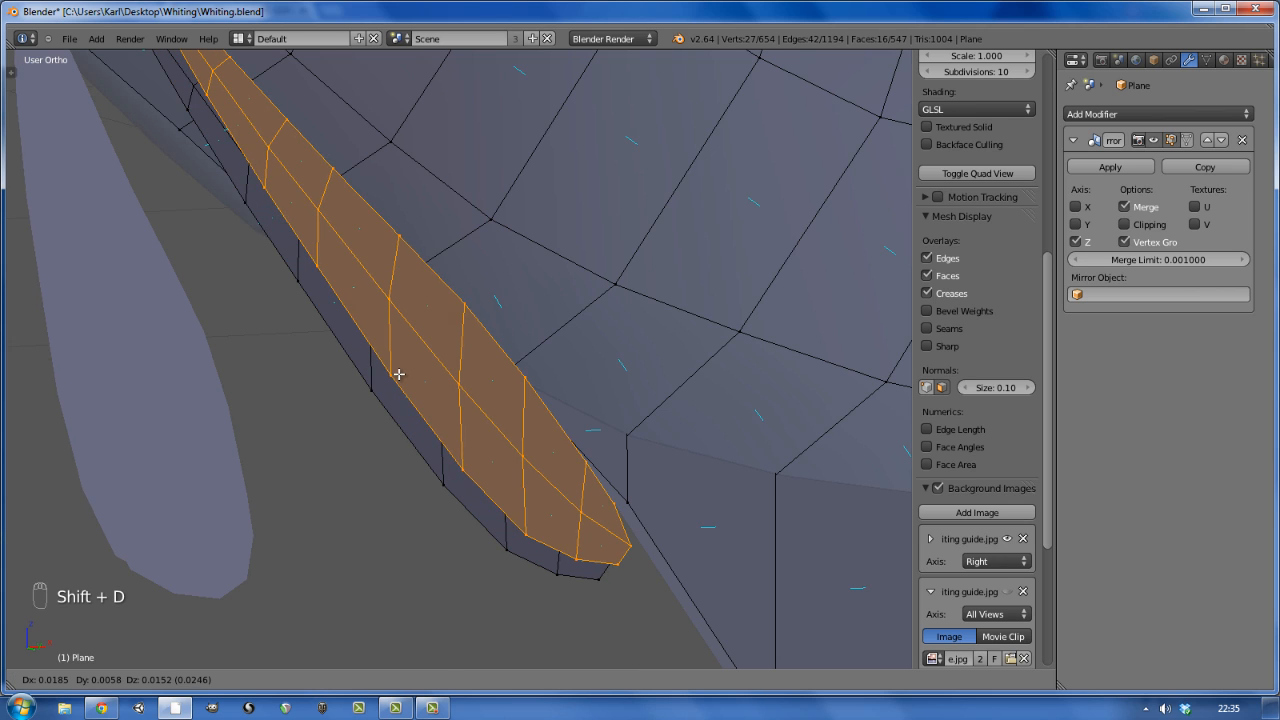
right_click(394, 410)
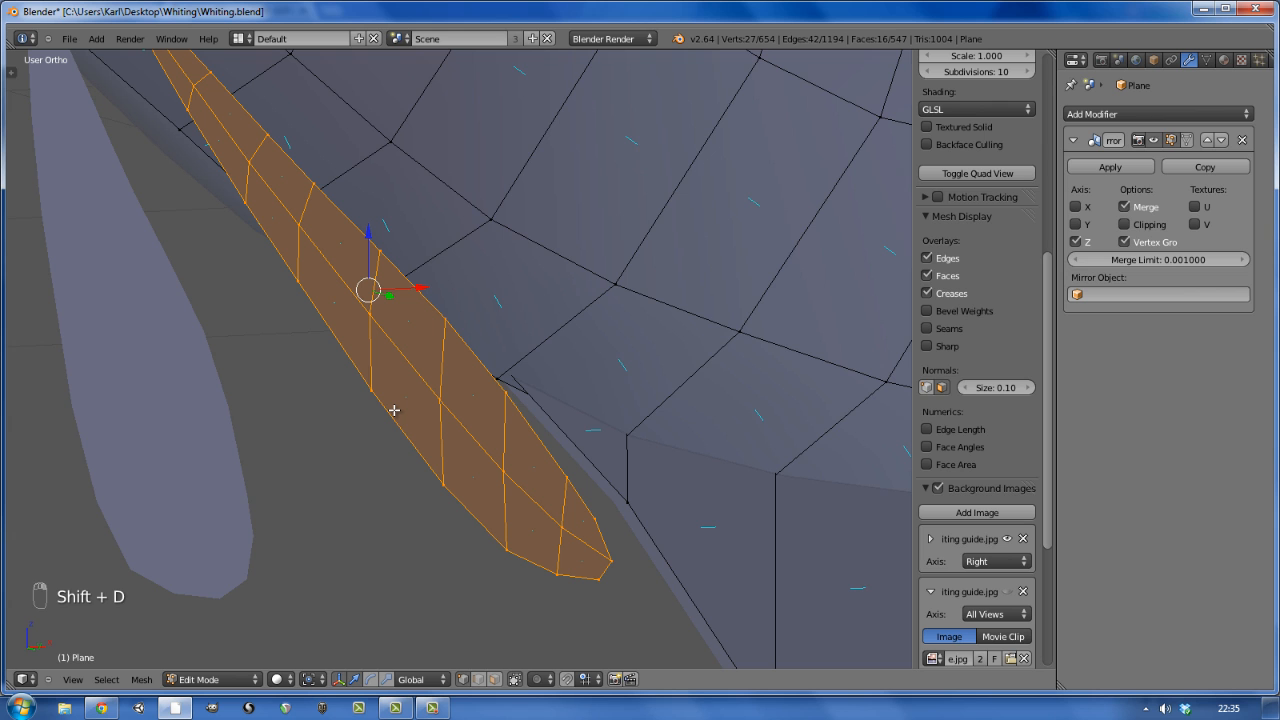
- Move the duplicated belly fin slightly along its local Z axis to offset it from the original
key(g)
key(z)
key(z)
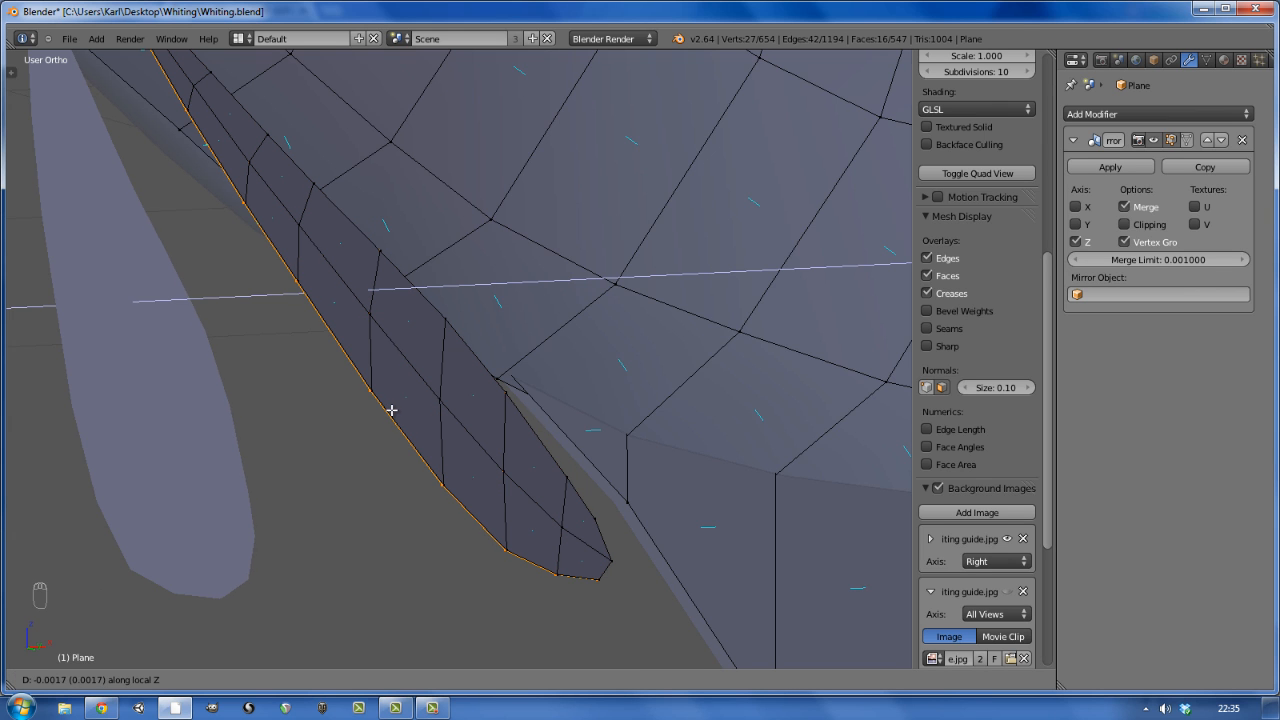
click(390, 400)
- Select only one of the two belly fin layers, flip its normals and deselect everything
middle_drag(391, 394, 420, 405)
key(l)
key(l)
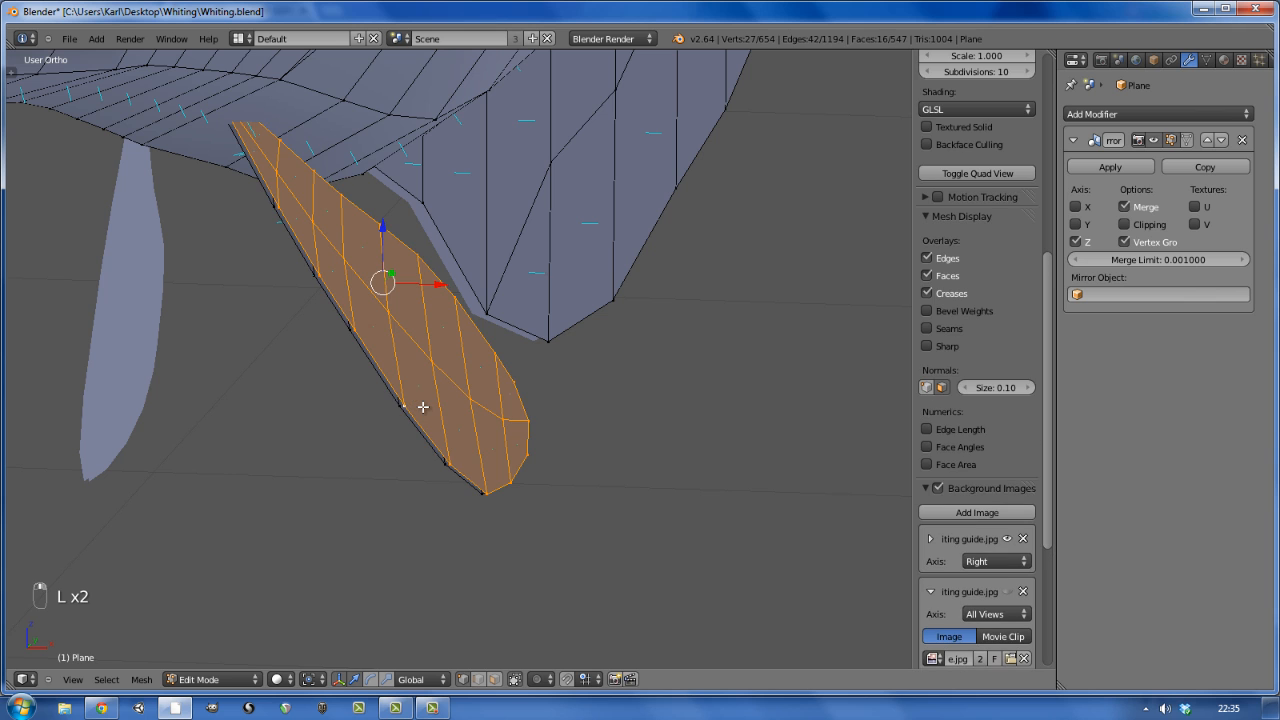
key(w)
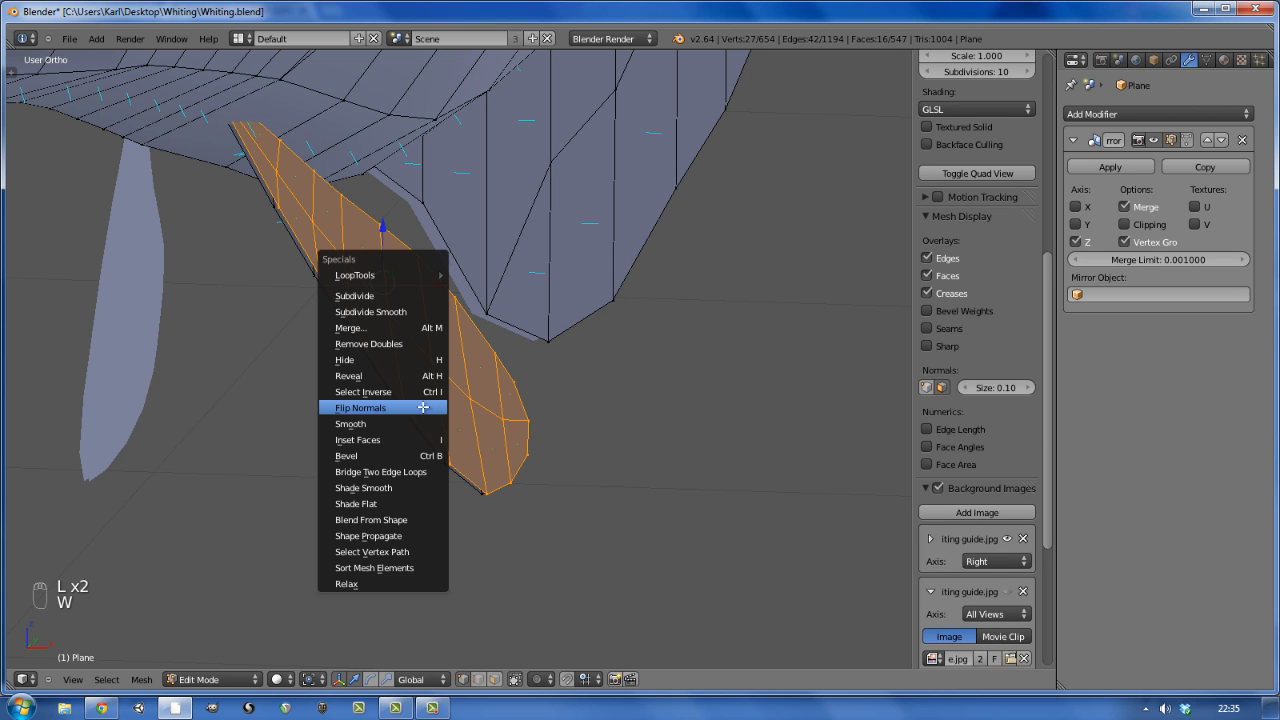
click(423, 407)
key(a)
- Return to Object Mode and inspect the fins and the overall fish shape from several angles
scroll(423, 407, down, 3)
key(Tab)
scroll(422, 405, down, 6)
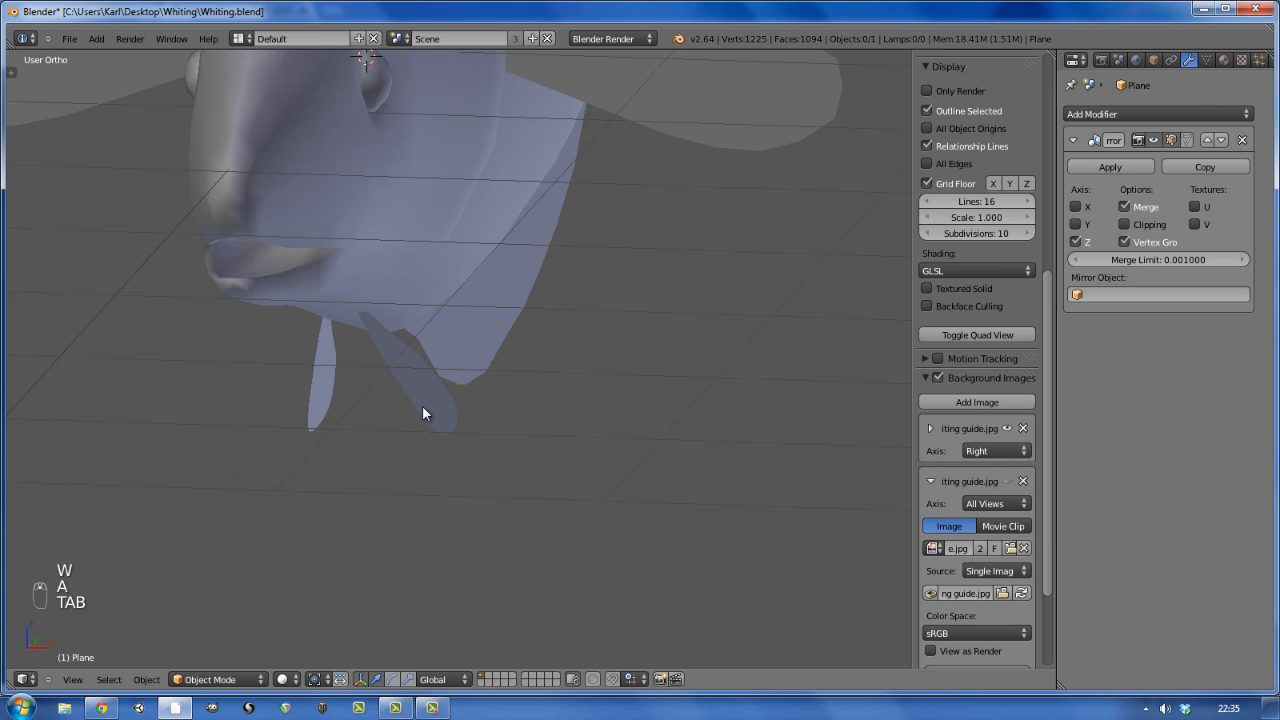
middle_drag(422, 405, 336, 342)
scroll(334, 335, down, 3)
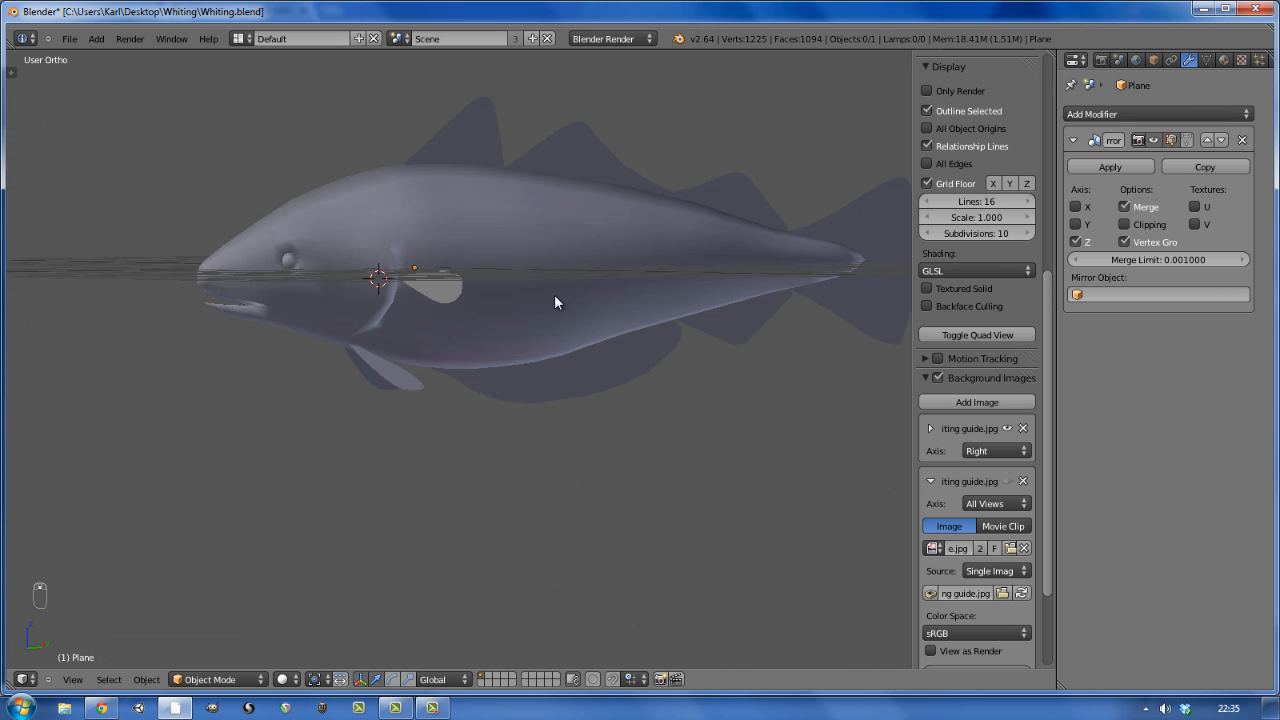
shift+middle_drag(554, 294, 440, 322)
scroll(416, 319, down, 3)
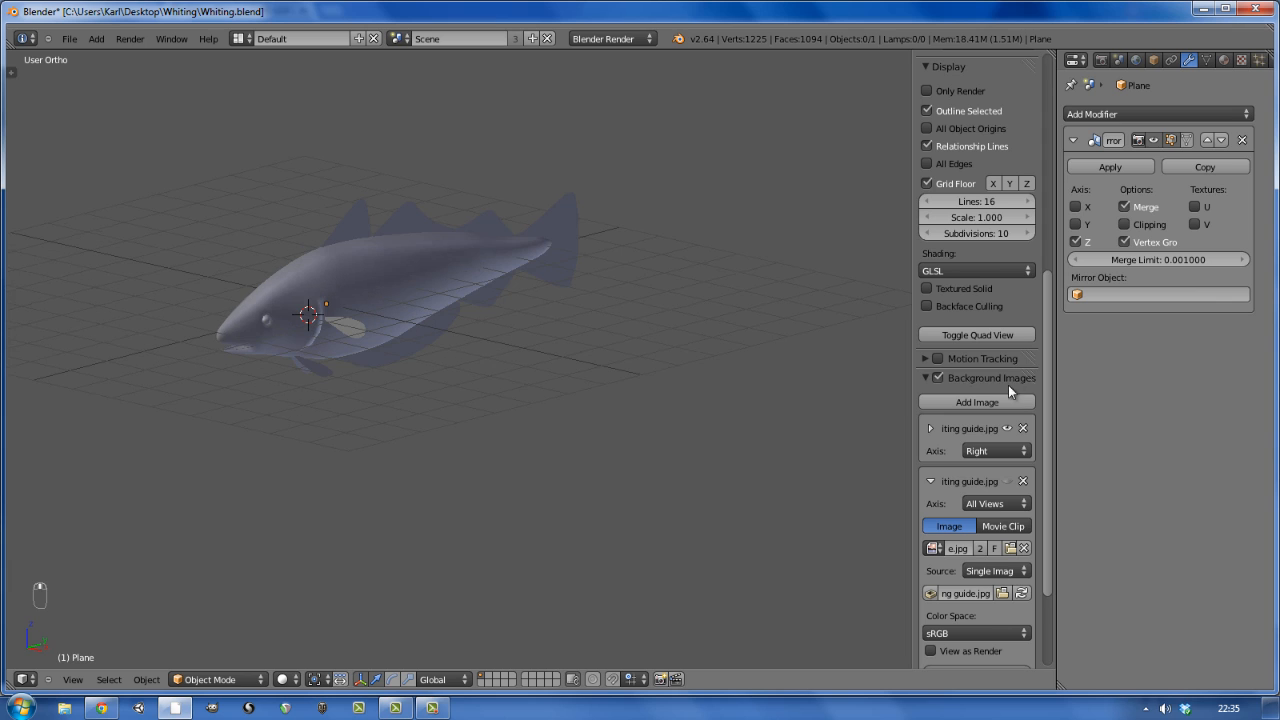
- Collapse the Background Images settings and hide the grid floor in the viewport
click(921, 378)
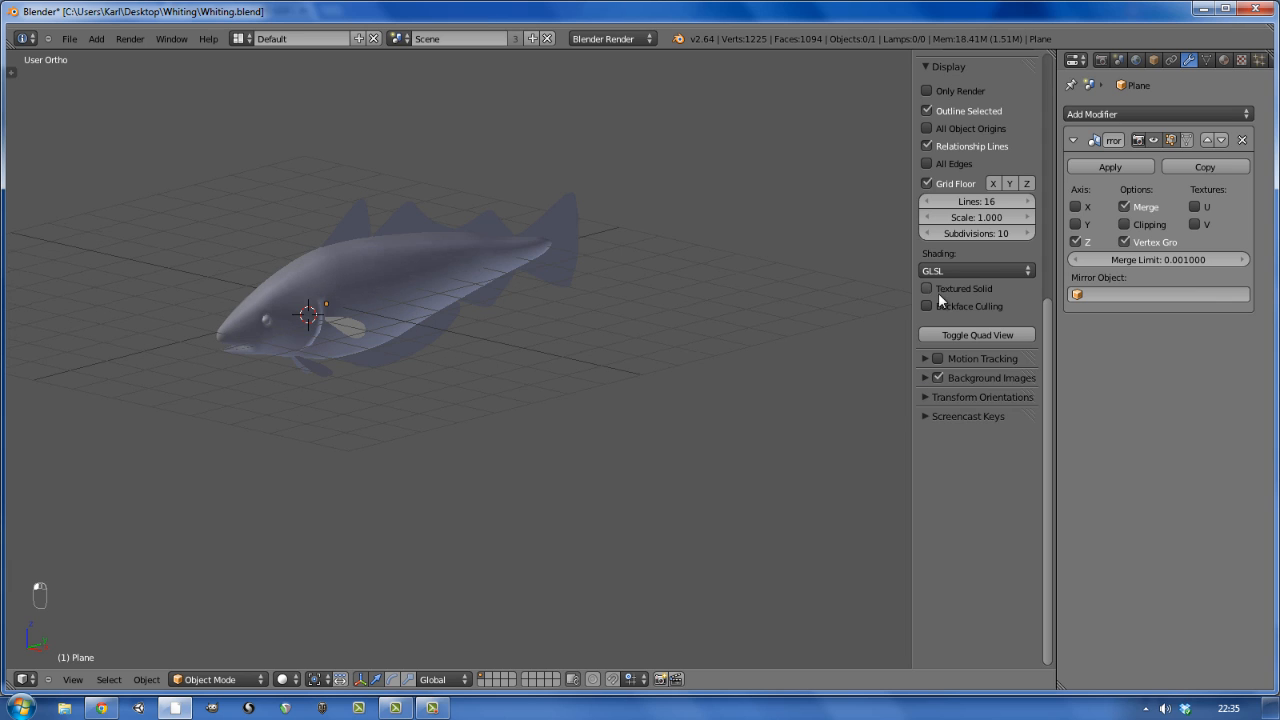
click(927, 183)
middle_drag(386, 271, 535, 255)
middle_drag(322, 354, 117, 320)
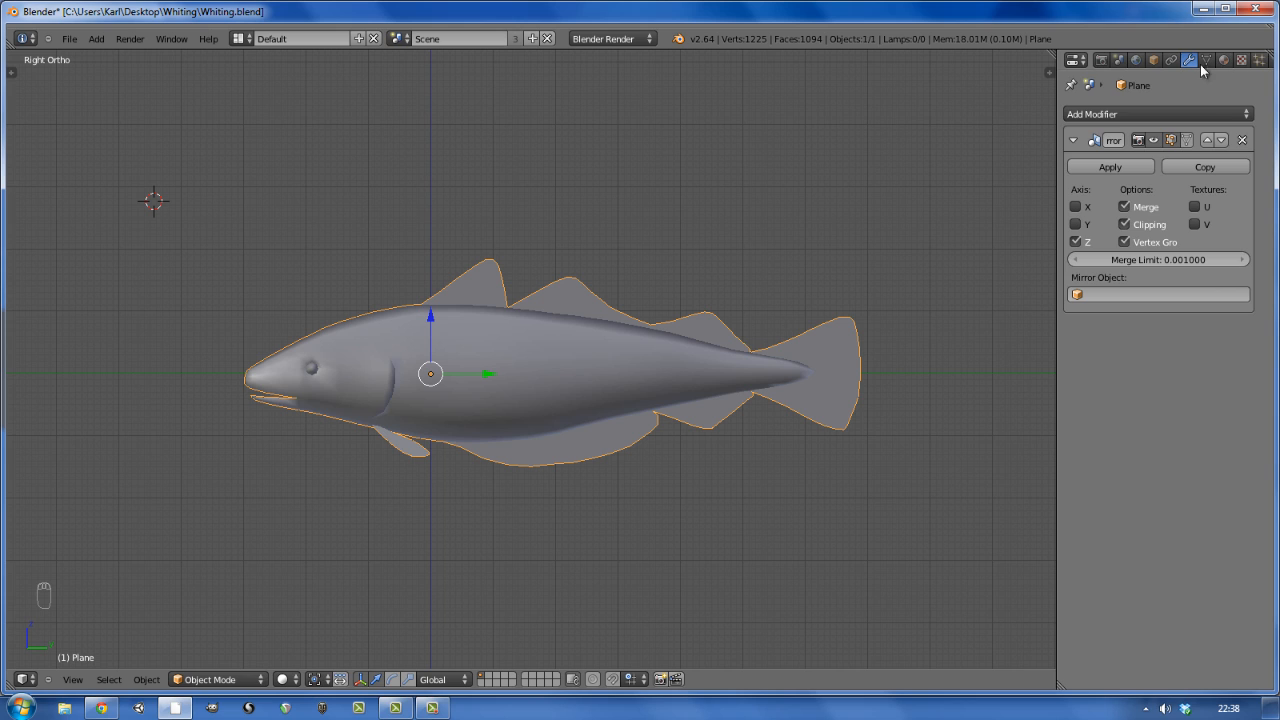
- Rename the fish object as whiting_body
click(1154, 61)
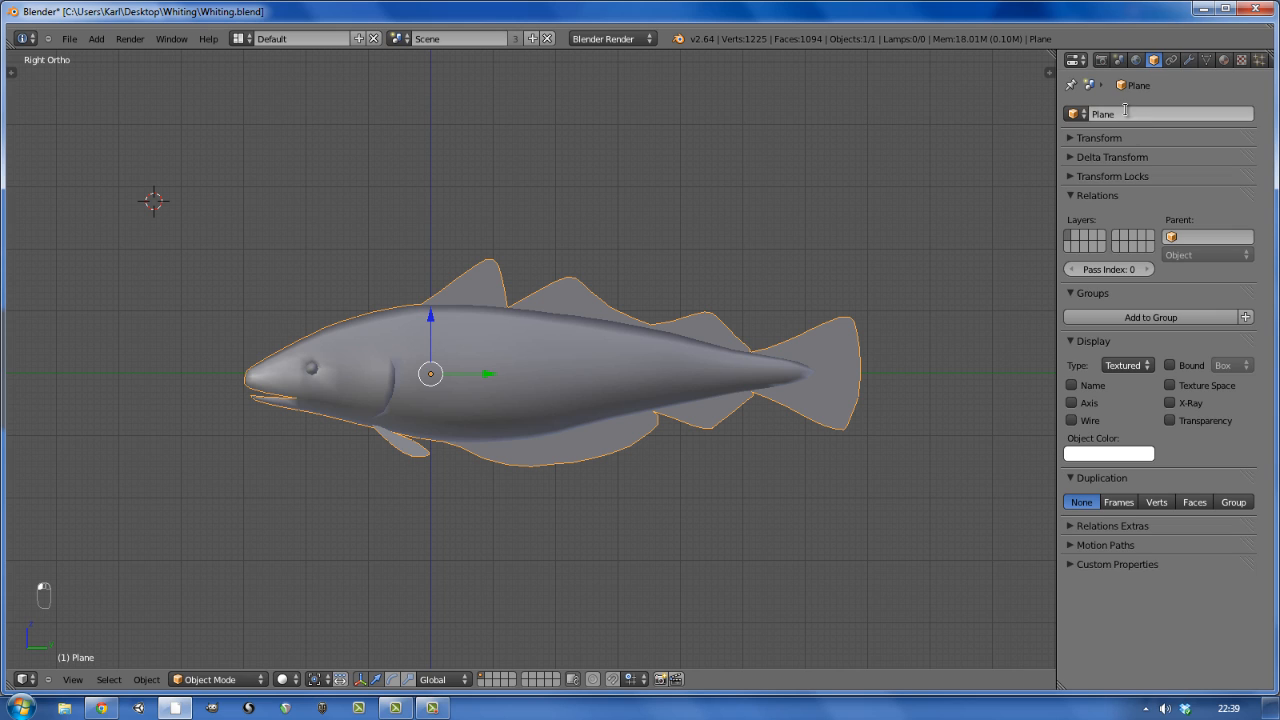
click(1125, 112)
text(whiting_body)
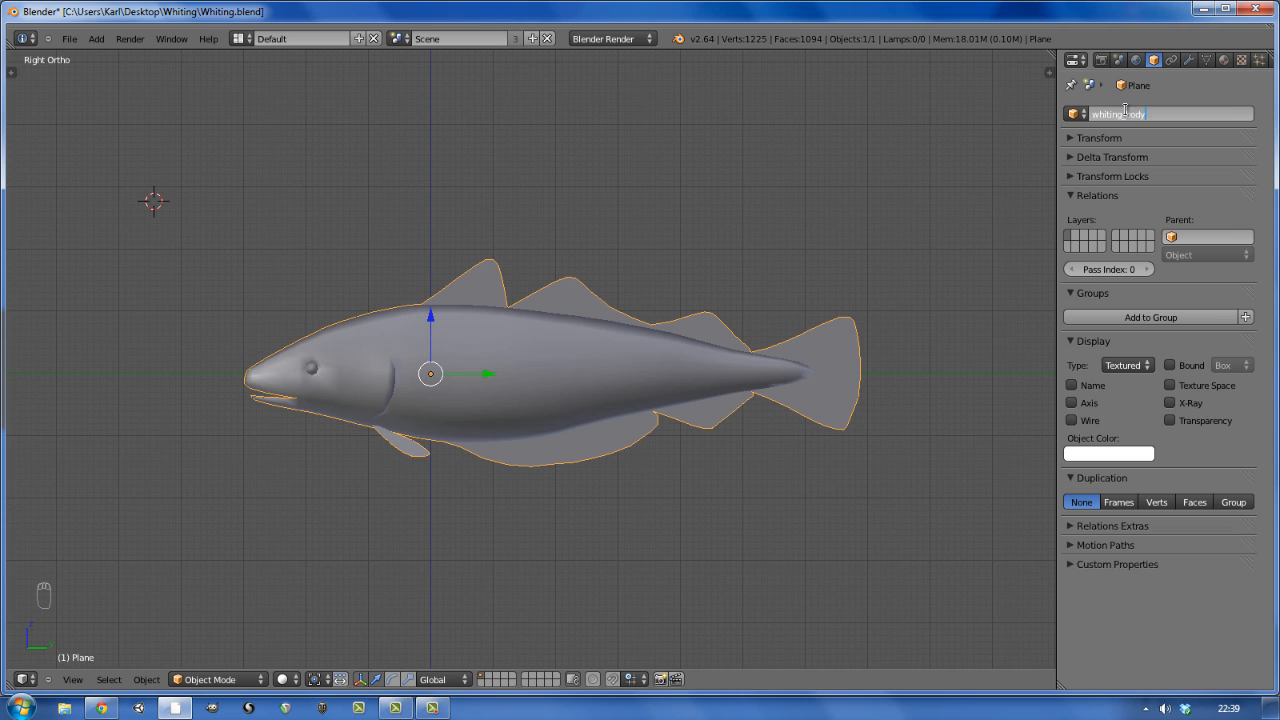
key(Return)
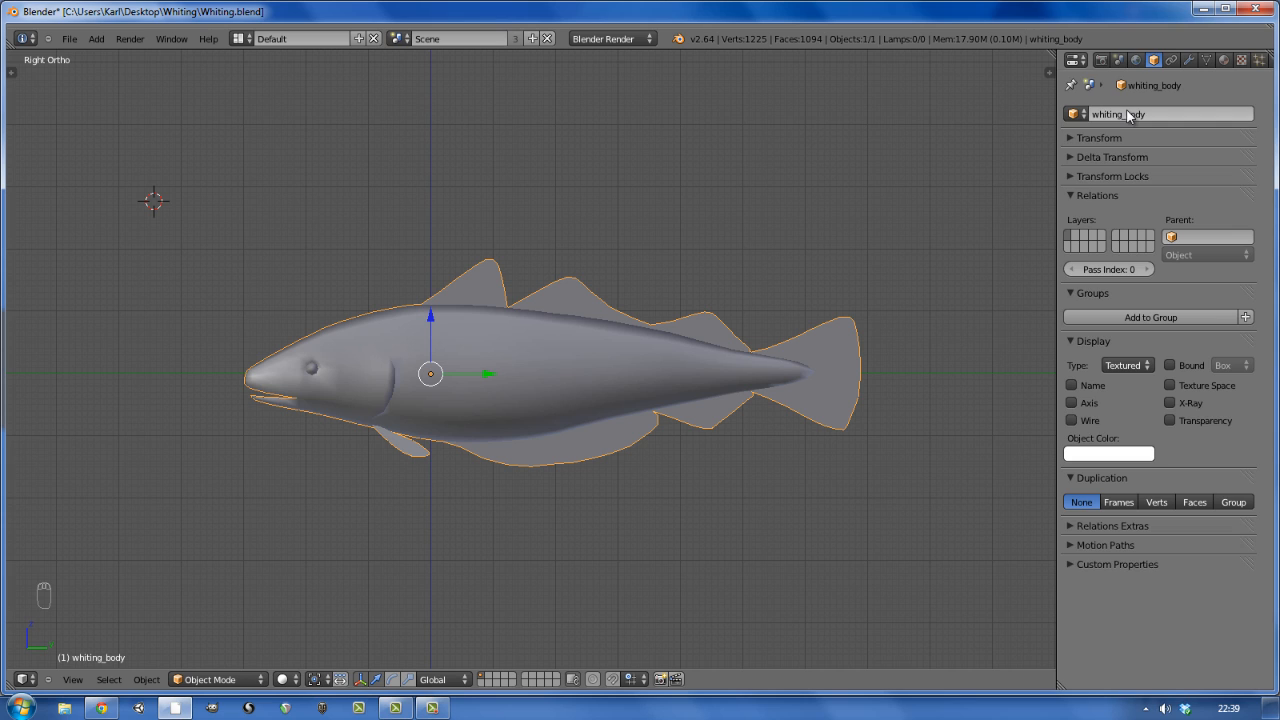
- Select the linked geometry of the dorsal, tail, anal, belly and side fins in Edit Mode and separate it into its own object
key(Tab)
right_click(575, 291)
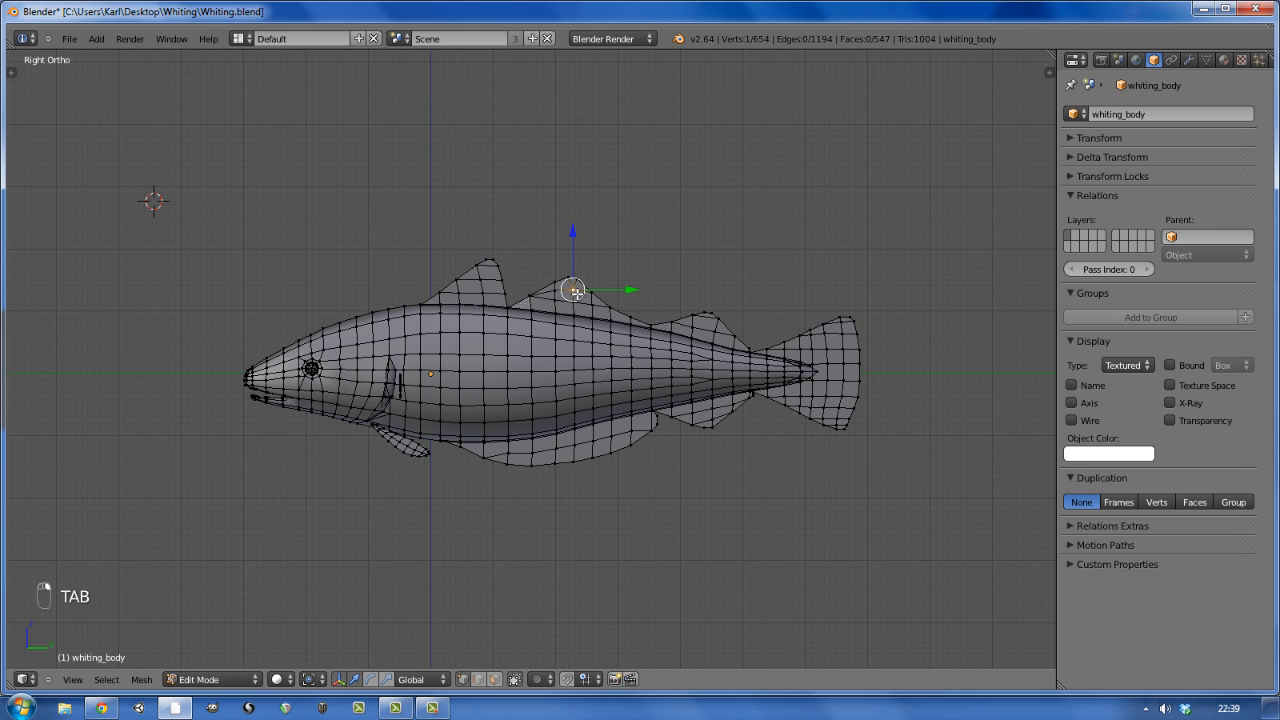
key(l)
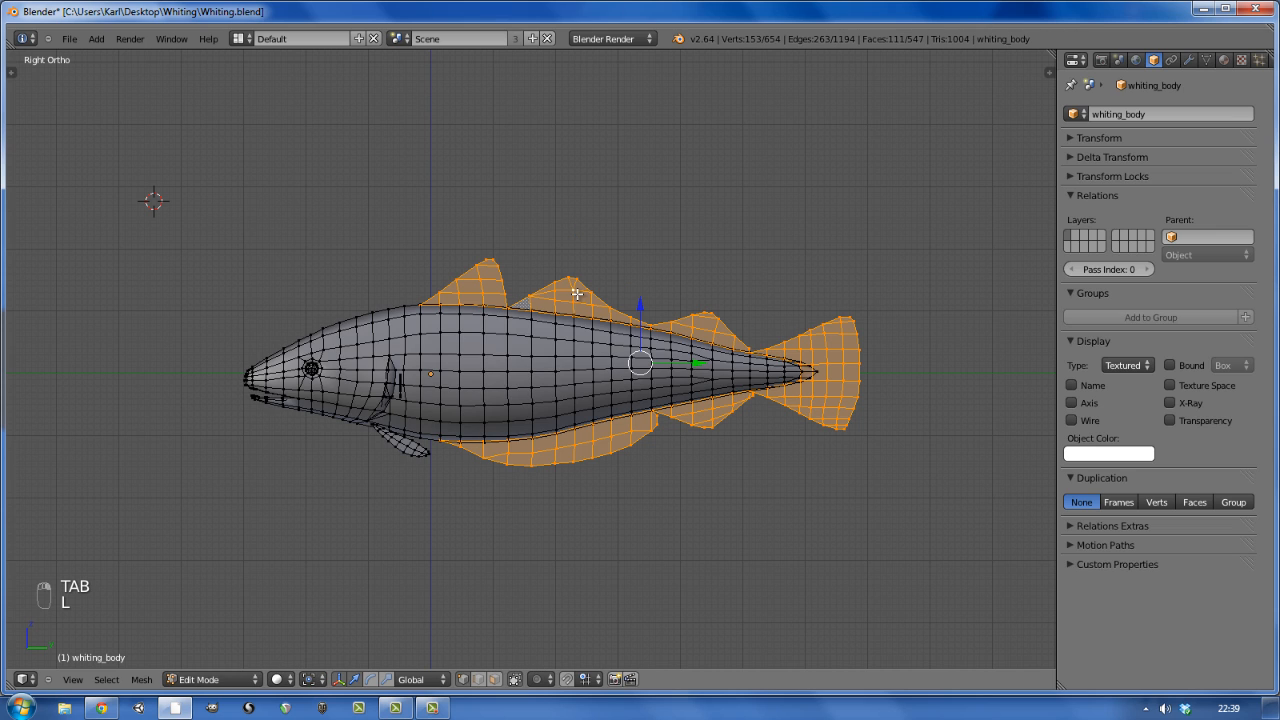
shift+right_click(411, 441)
middle_drag(407, 416, 476, 393)
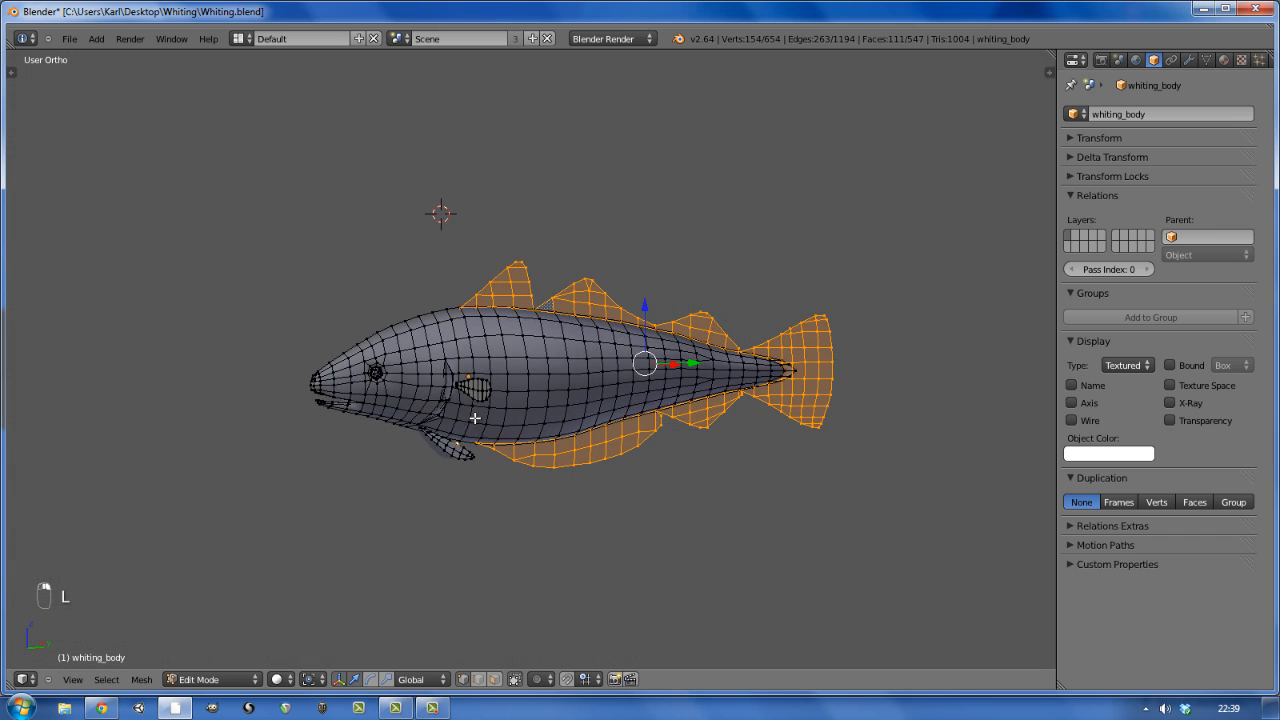
shift+right_click(478, 391)
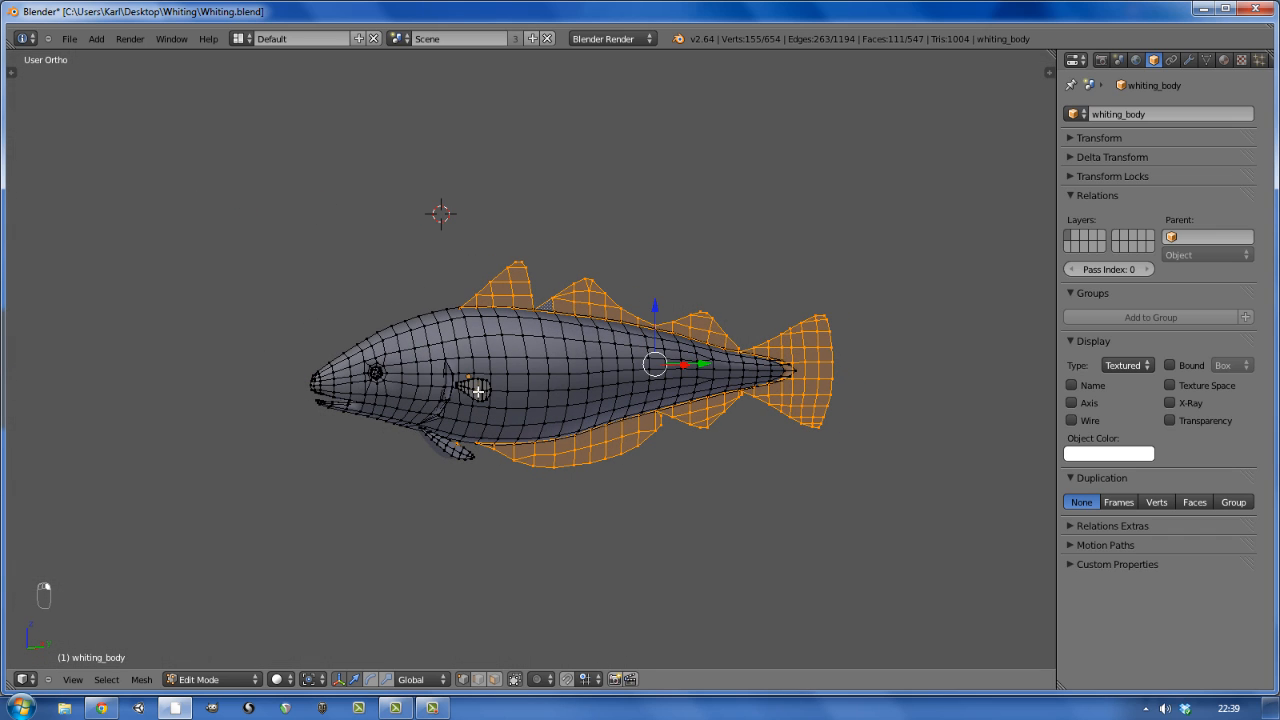
key(ctrl+l)
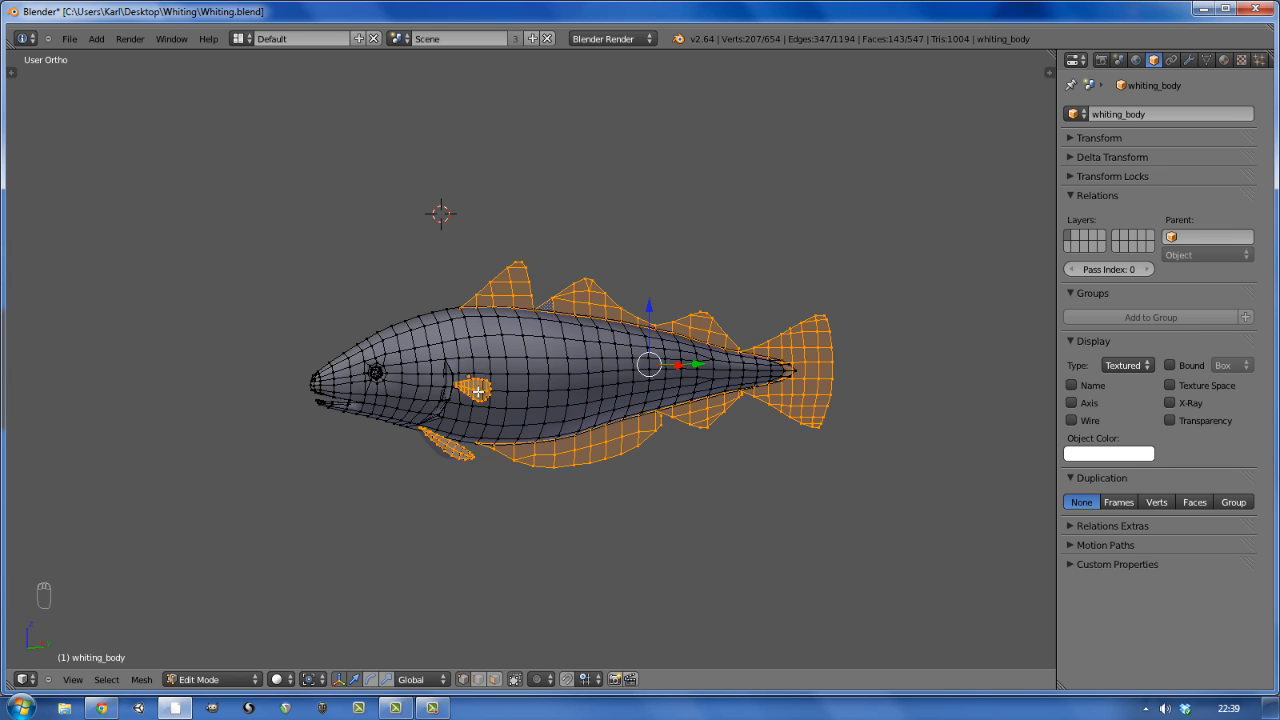
key(p)
click(478, 392)
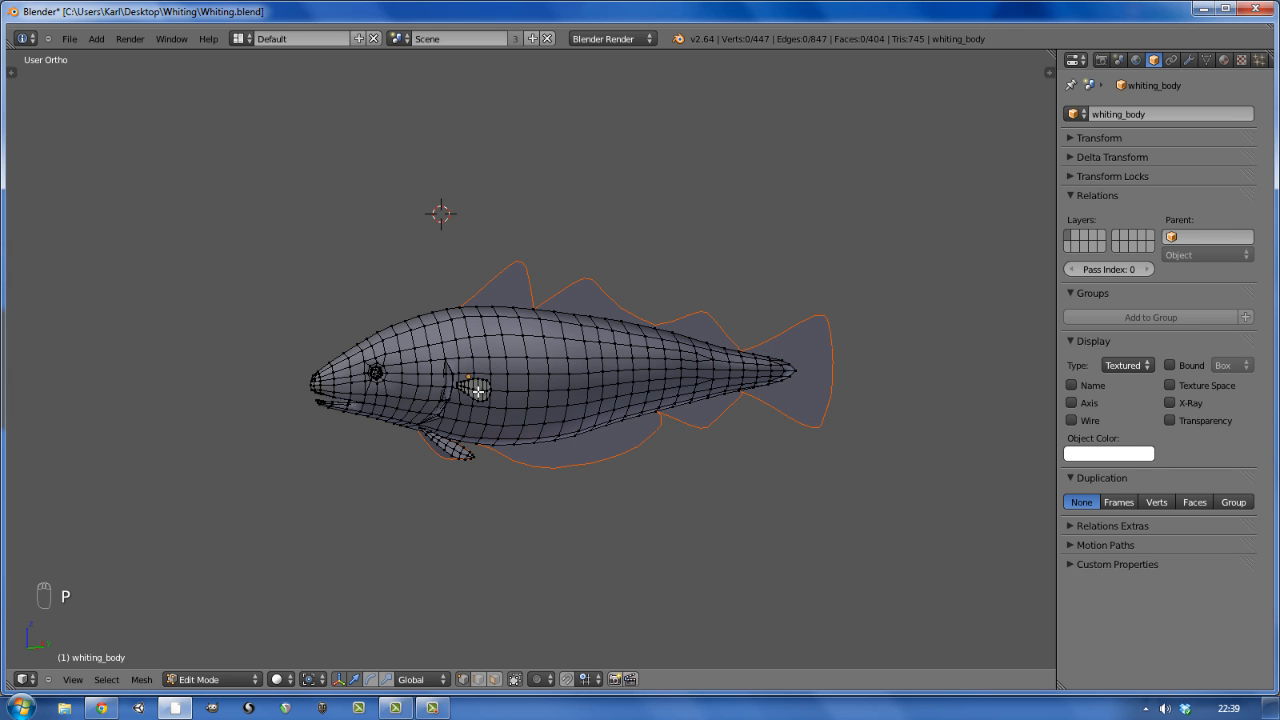
- Select the separated fins object in Object Mode, rename it whiting_fins_alpha and deselect it
key(Tab)
right_click(592, 290)
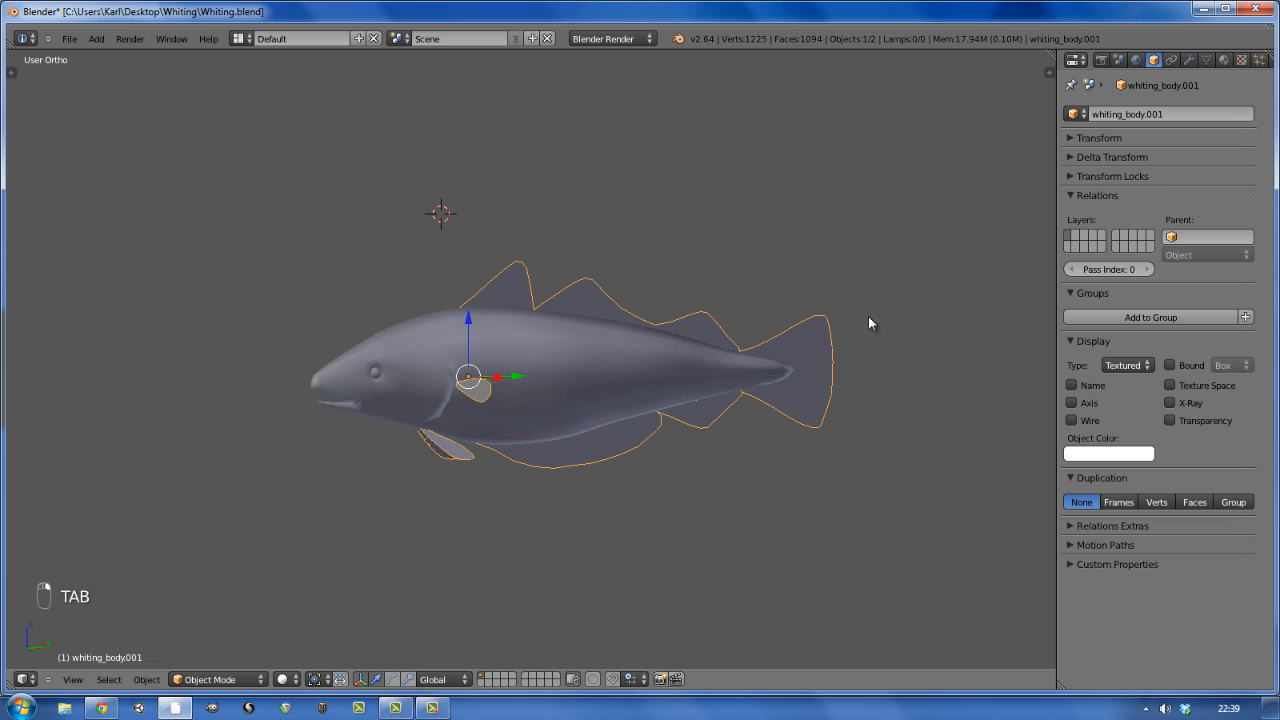
double_click(1166, 116)
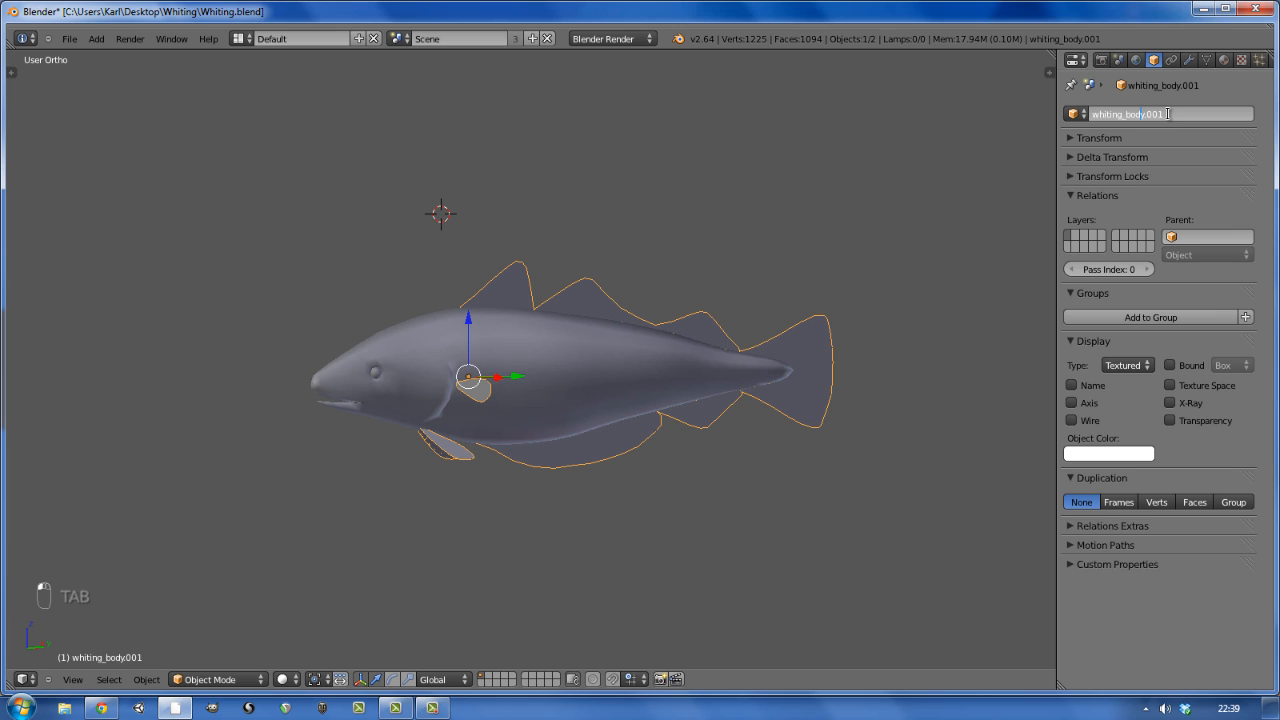
key(Delete)
key(Delete)
key(Return)
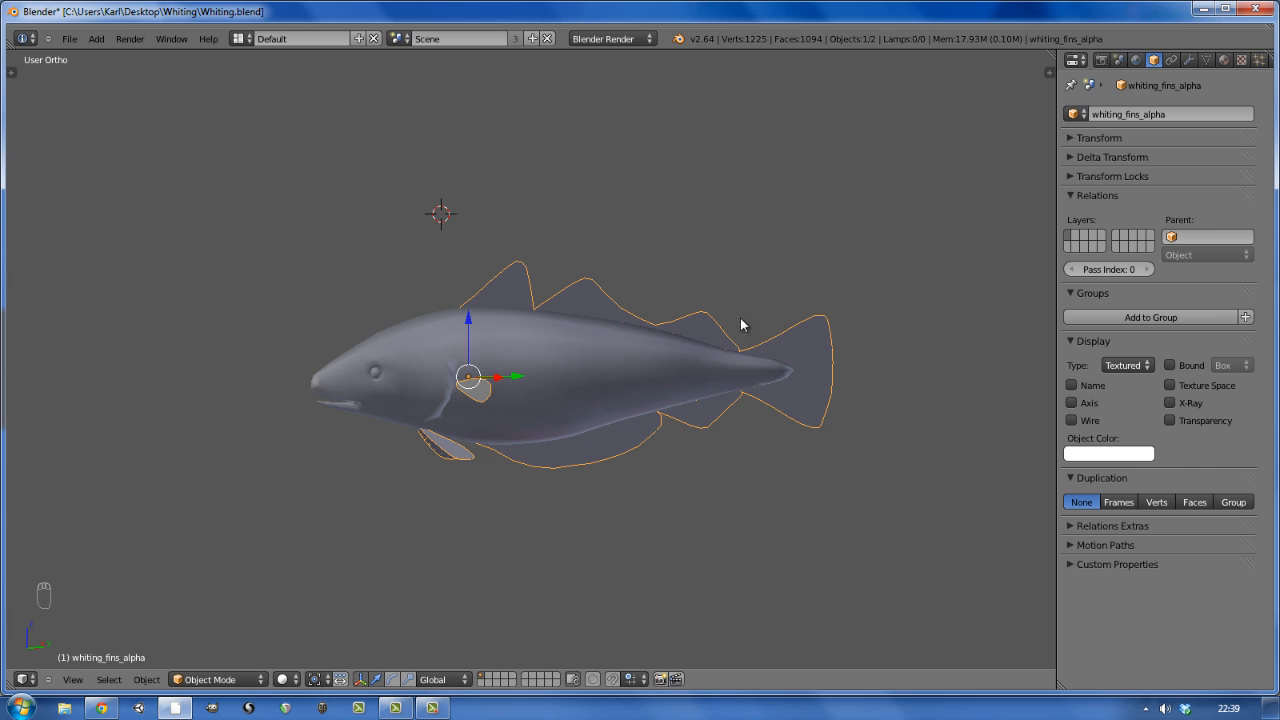
key(a)
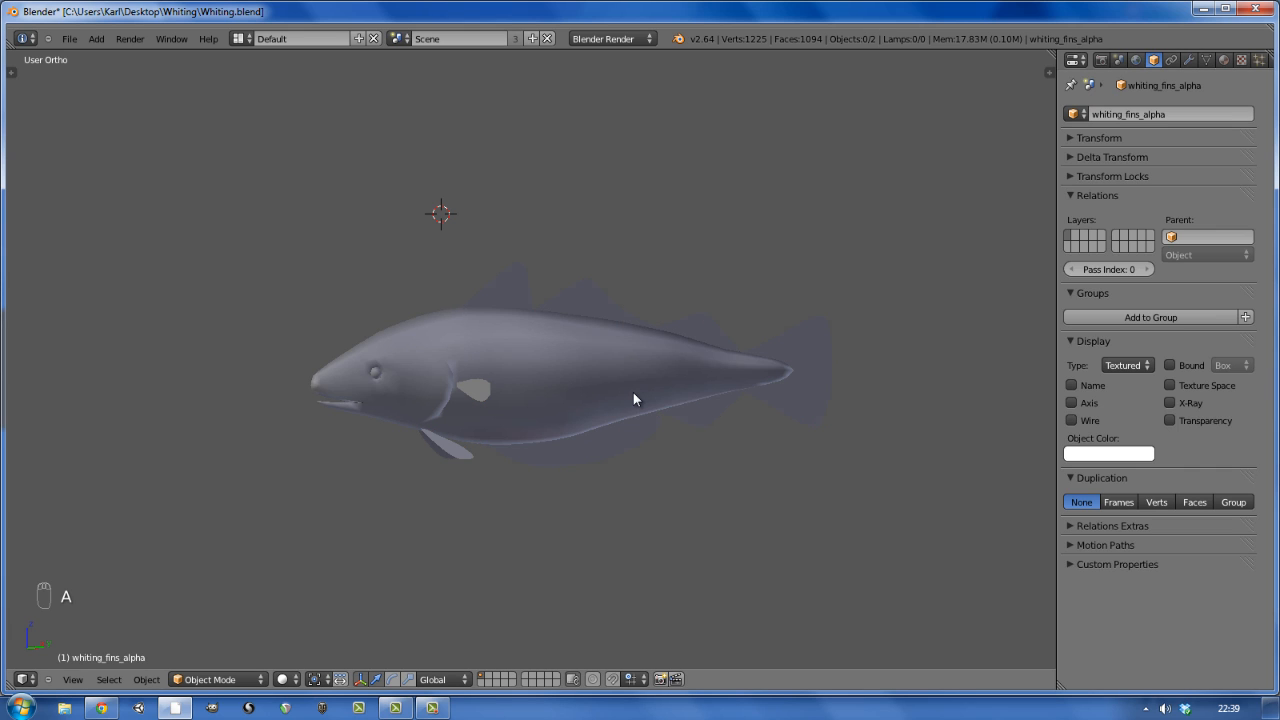
- Select the body and fins objects together in the right view and display their transform and dimension values
key(KP_3)
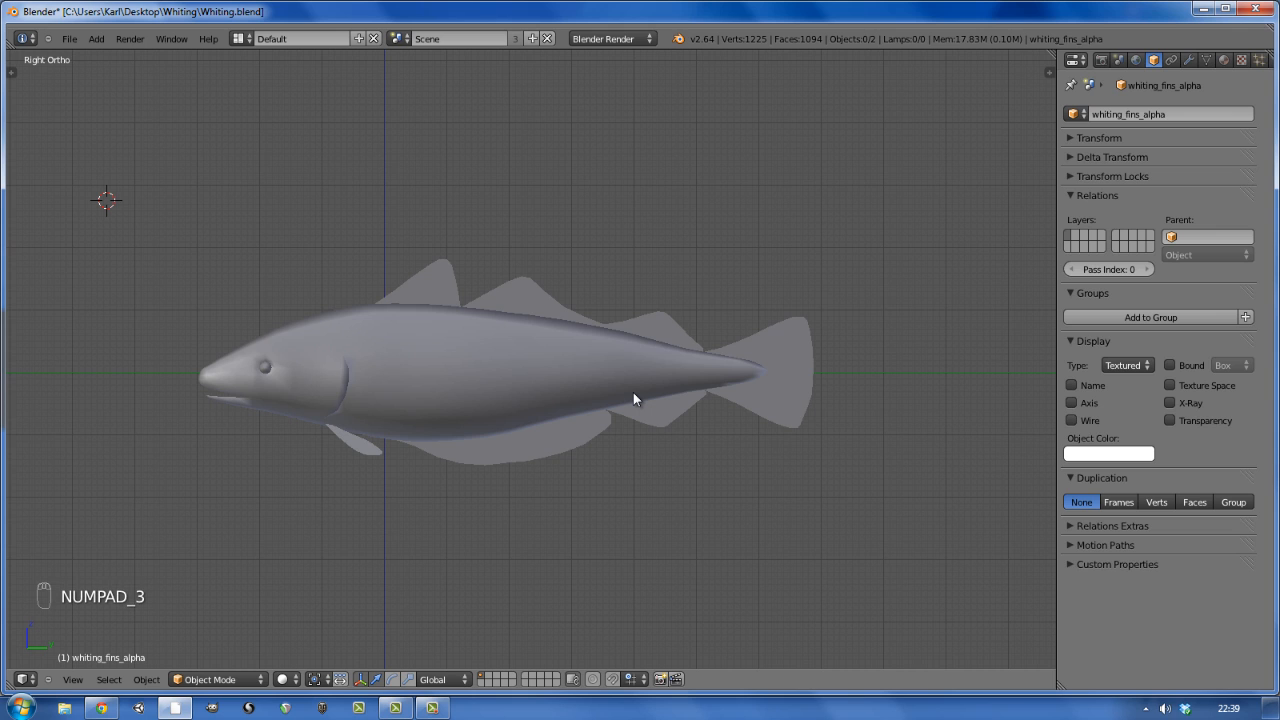
right_click(633, 392)
shift+right_click(658, 328)
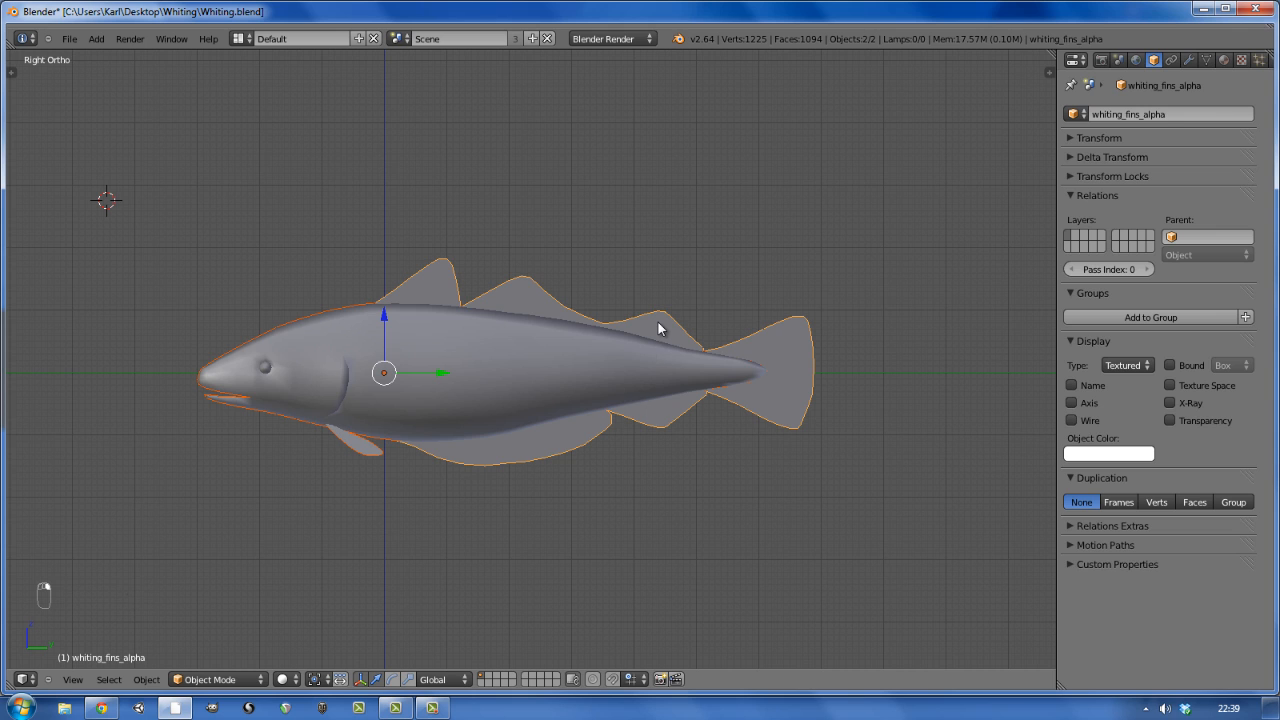
key(n)
scroll(928, 165, up, 8)
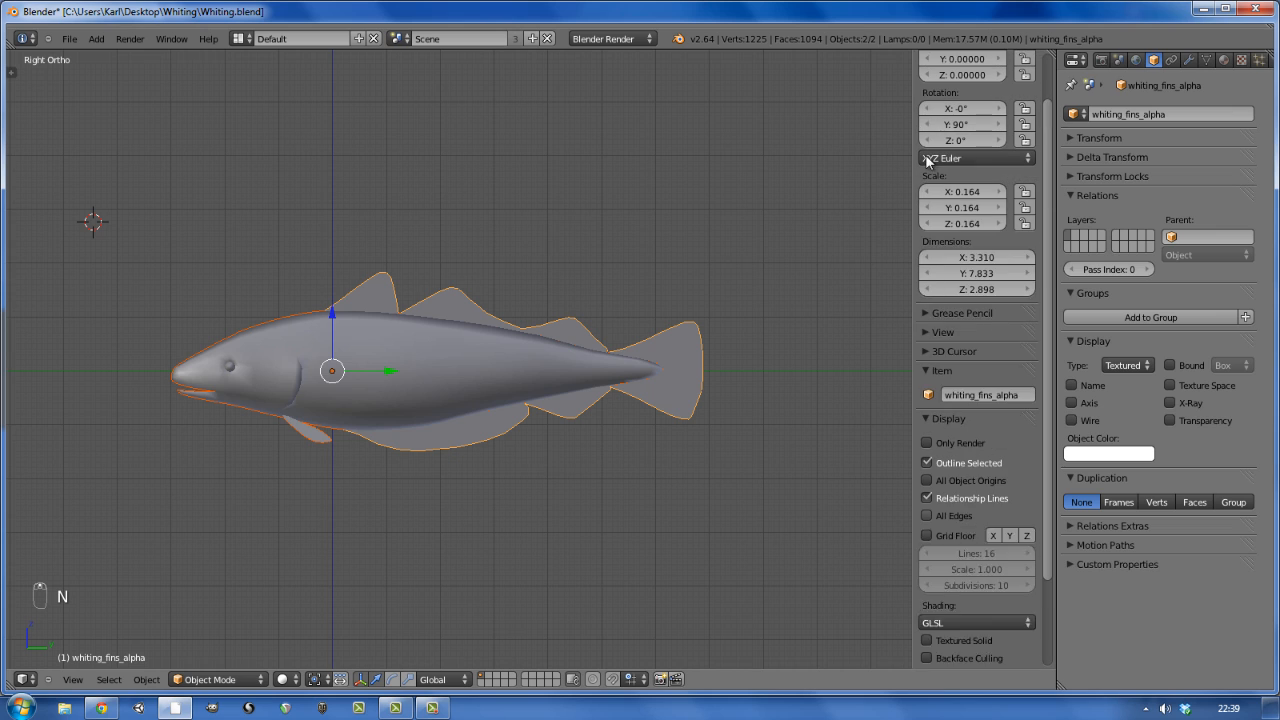
scroll(926, 160, up, 2)
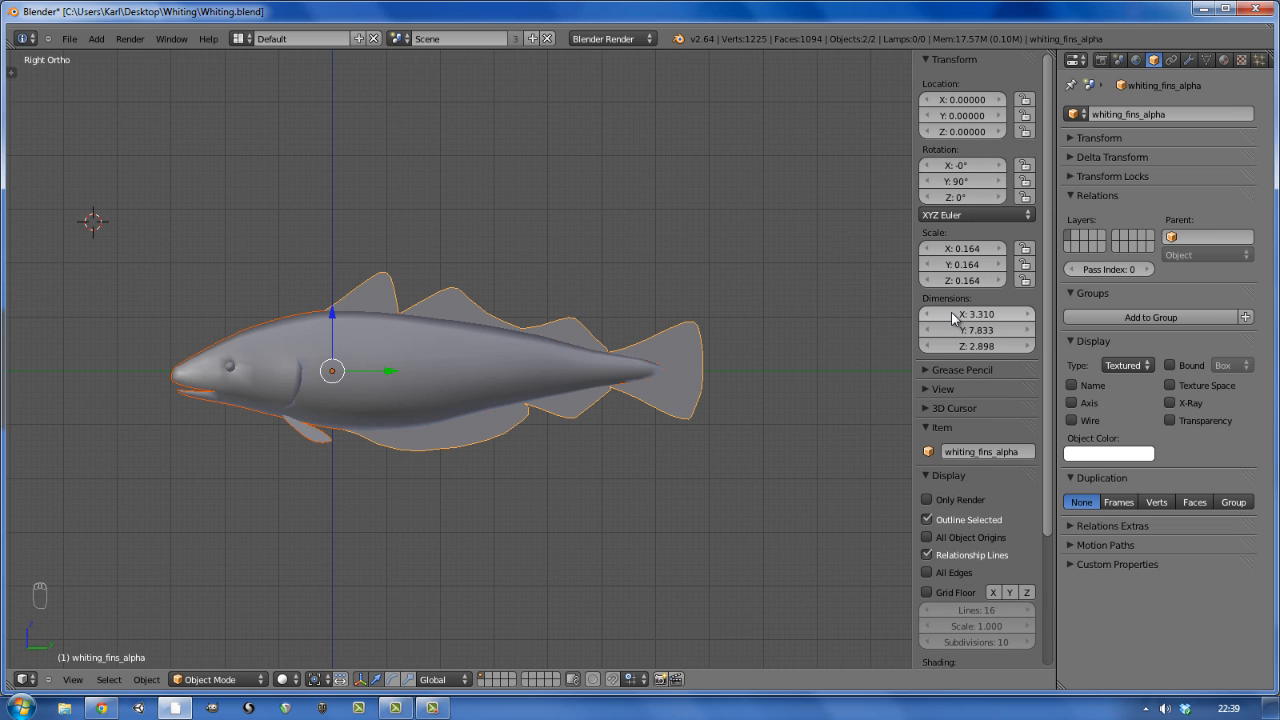
- Set the scene's units to Metric
click(1135, 60)
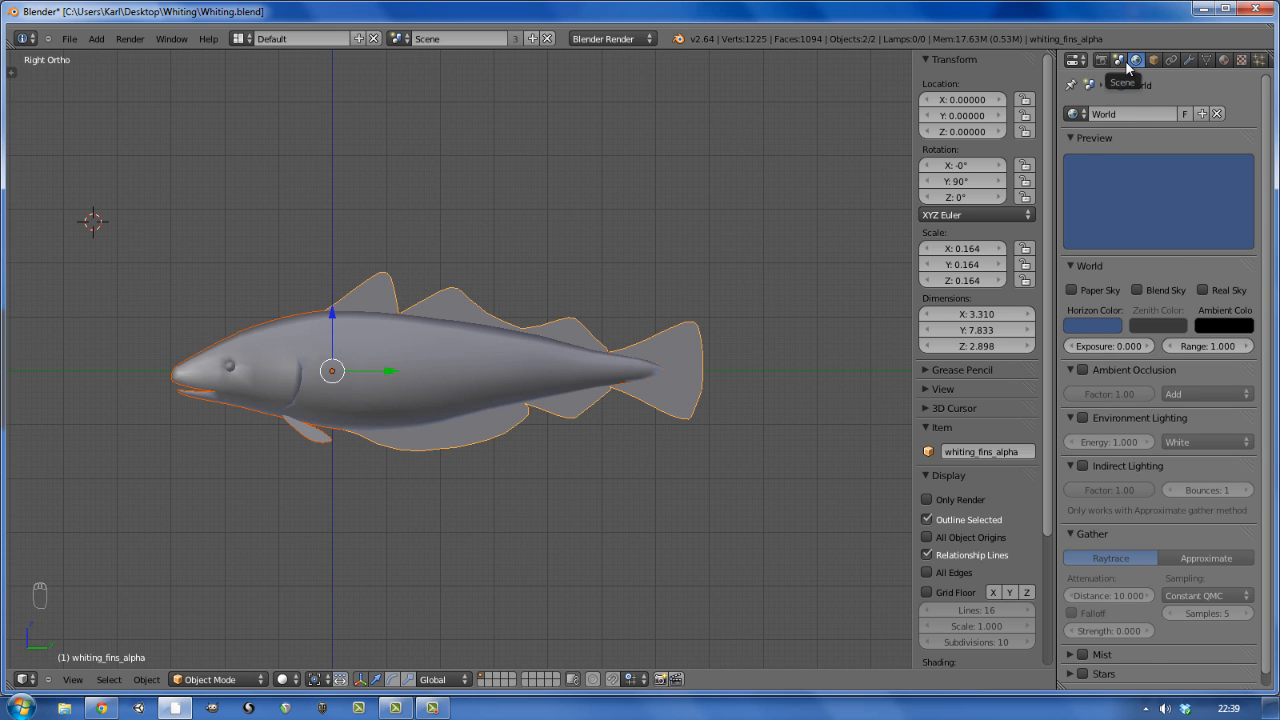
click(1122, 62)
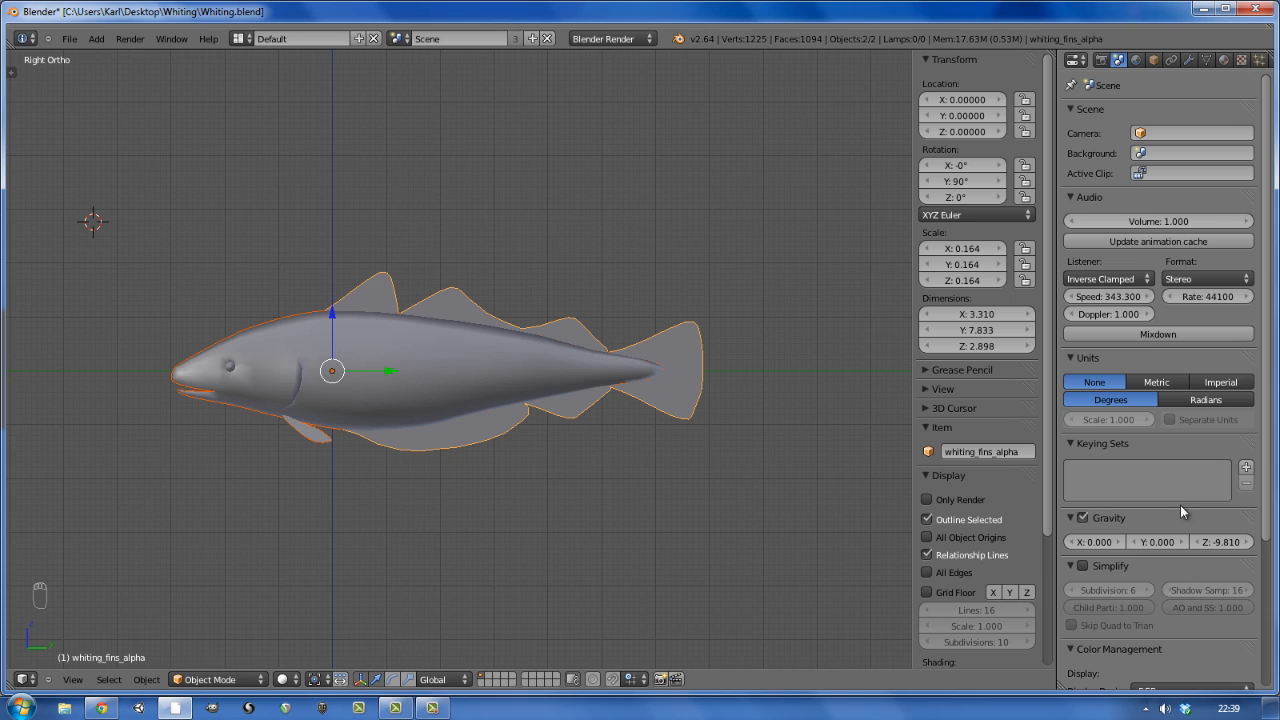
click(1157, 383)
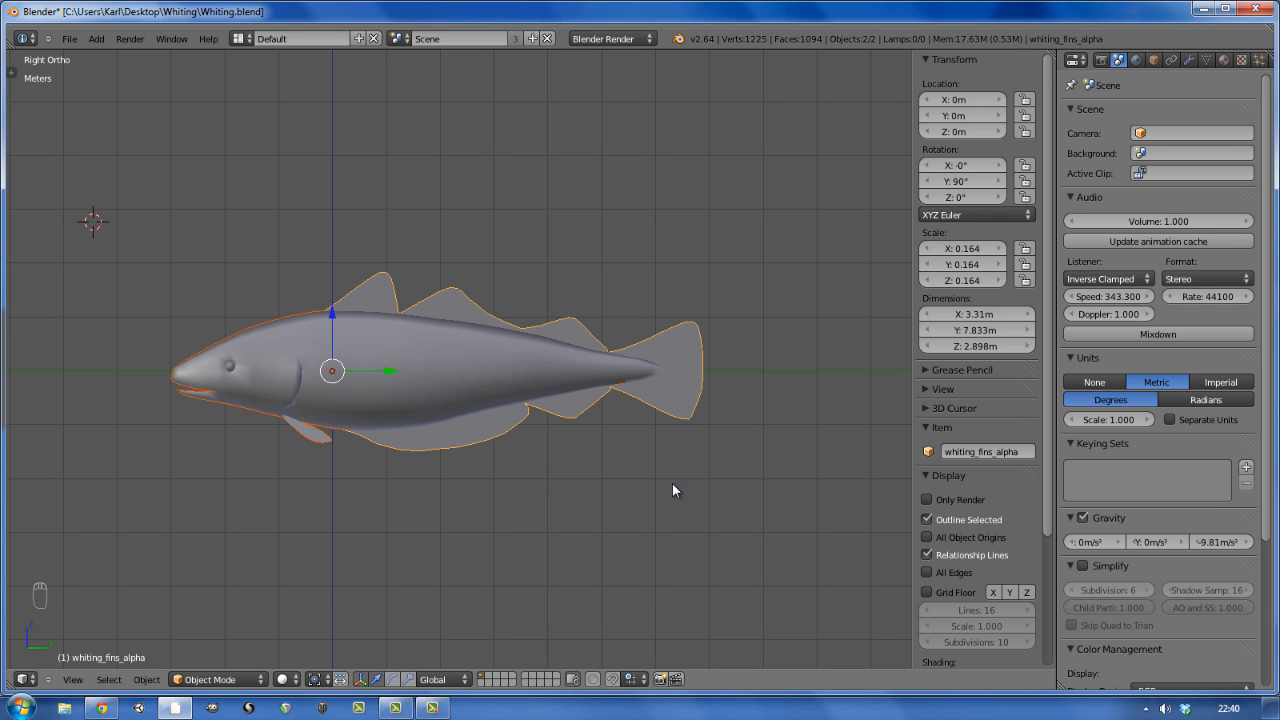
- Scale the body and fins down together until the fins object measures about 68 cm along Y
key(s)
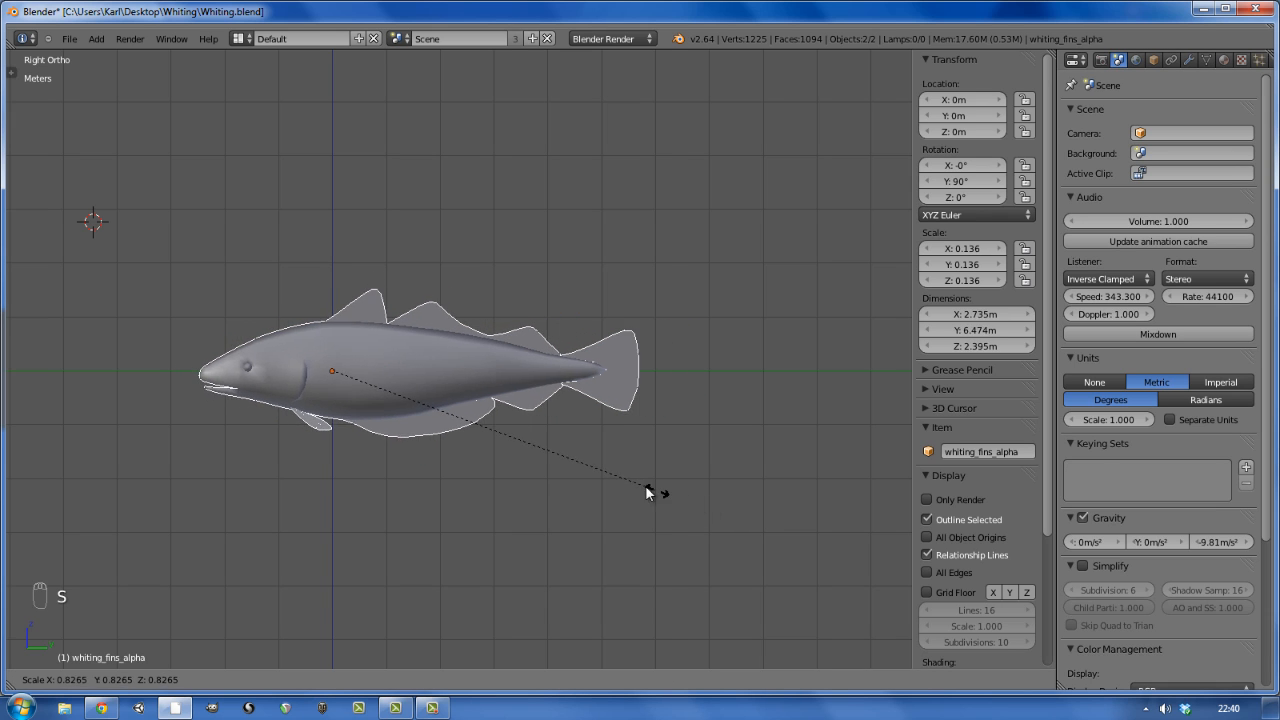
click(376, 385)
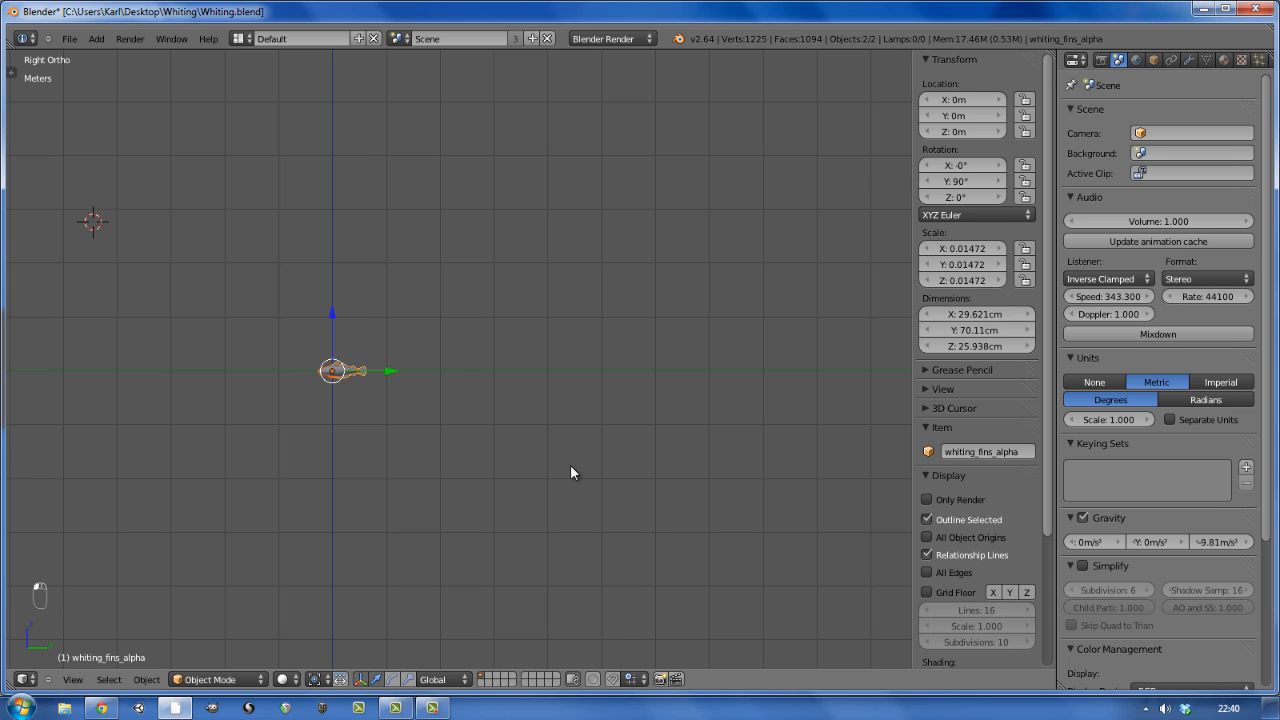
scroll(391, 435, up, 12)
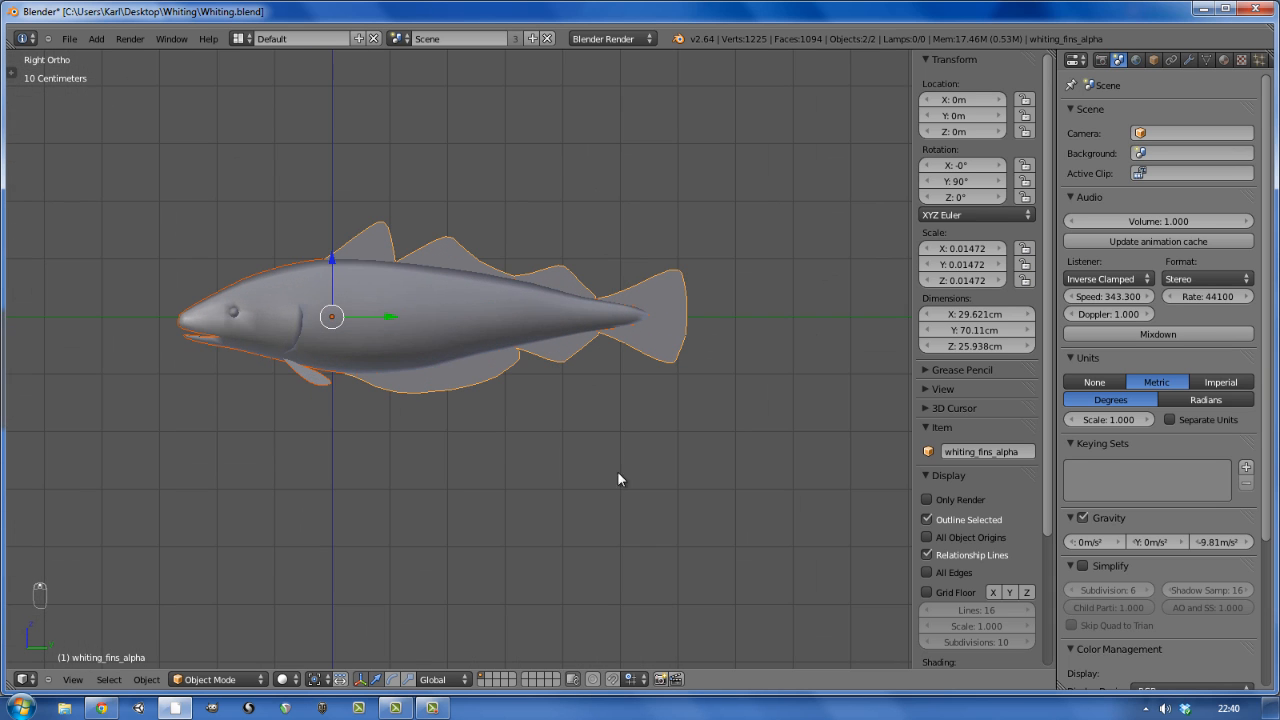
key(s)
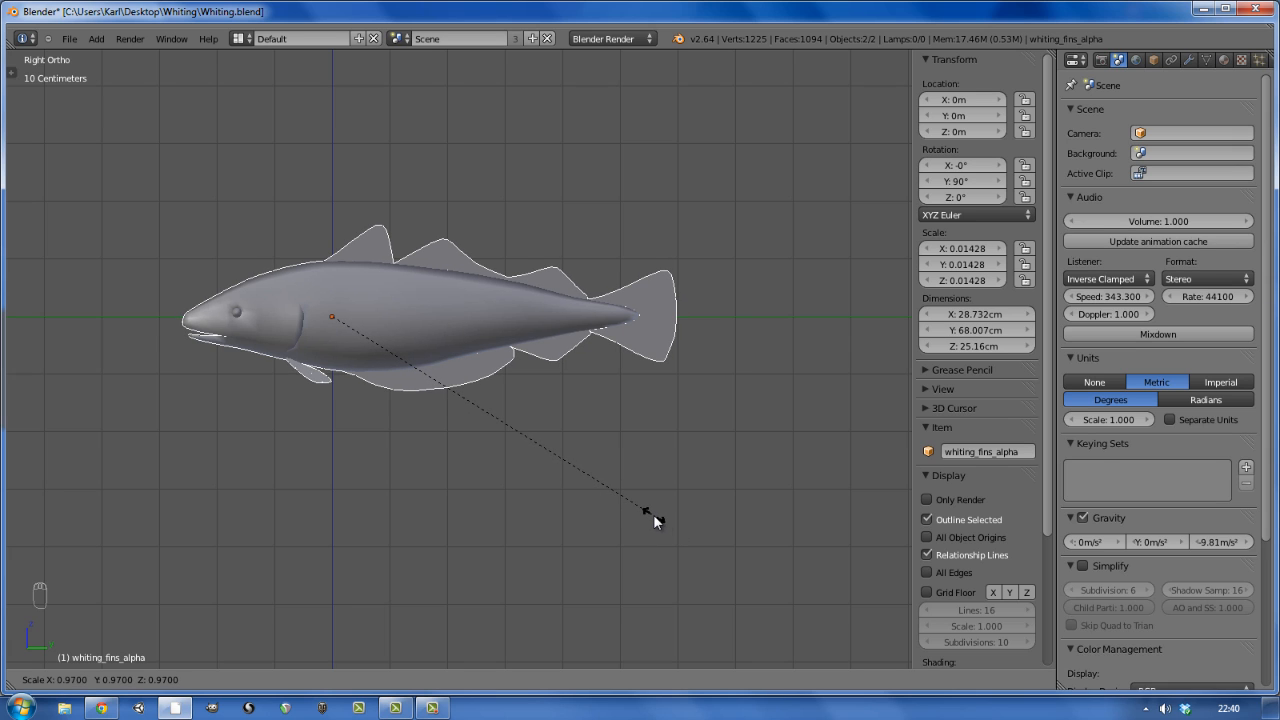
click(655, 520)
- Deselect both objects, save the file and select only the fish body
key(a)
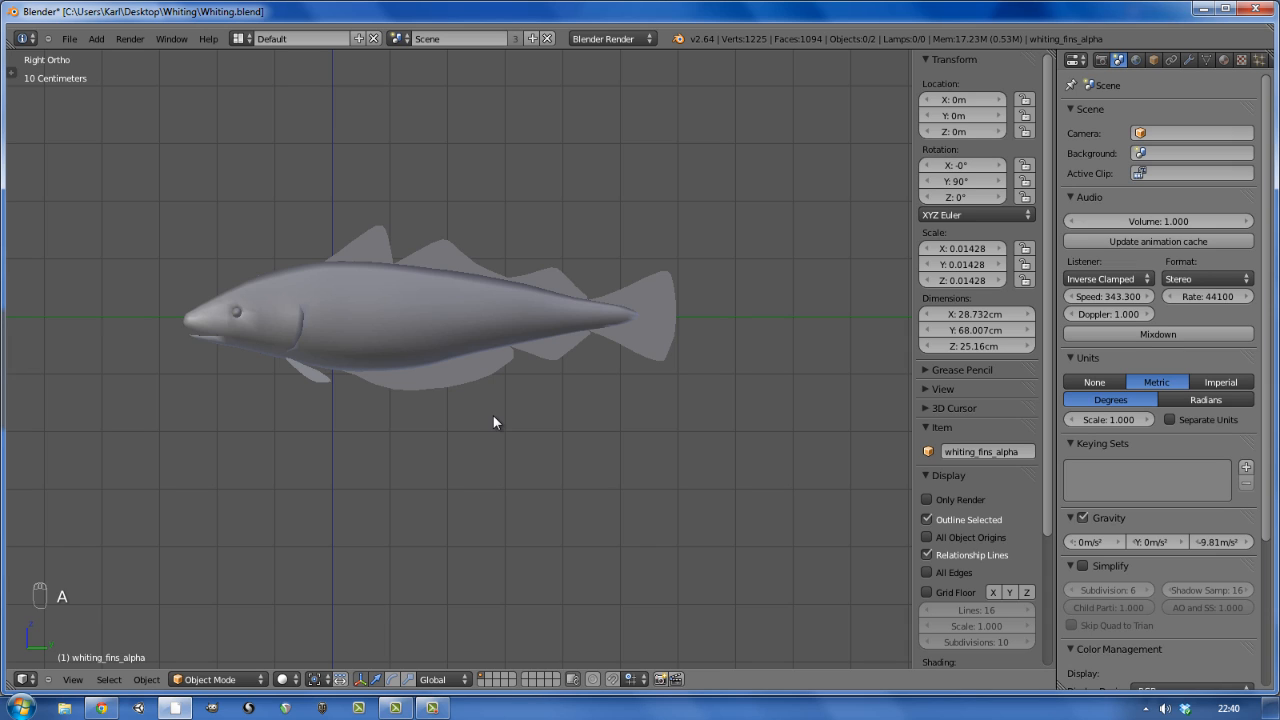
key(ctrl+s)
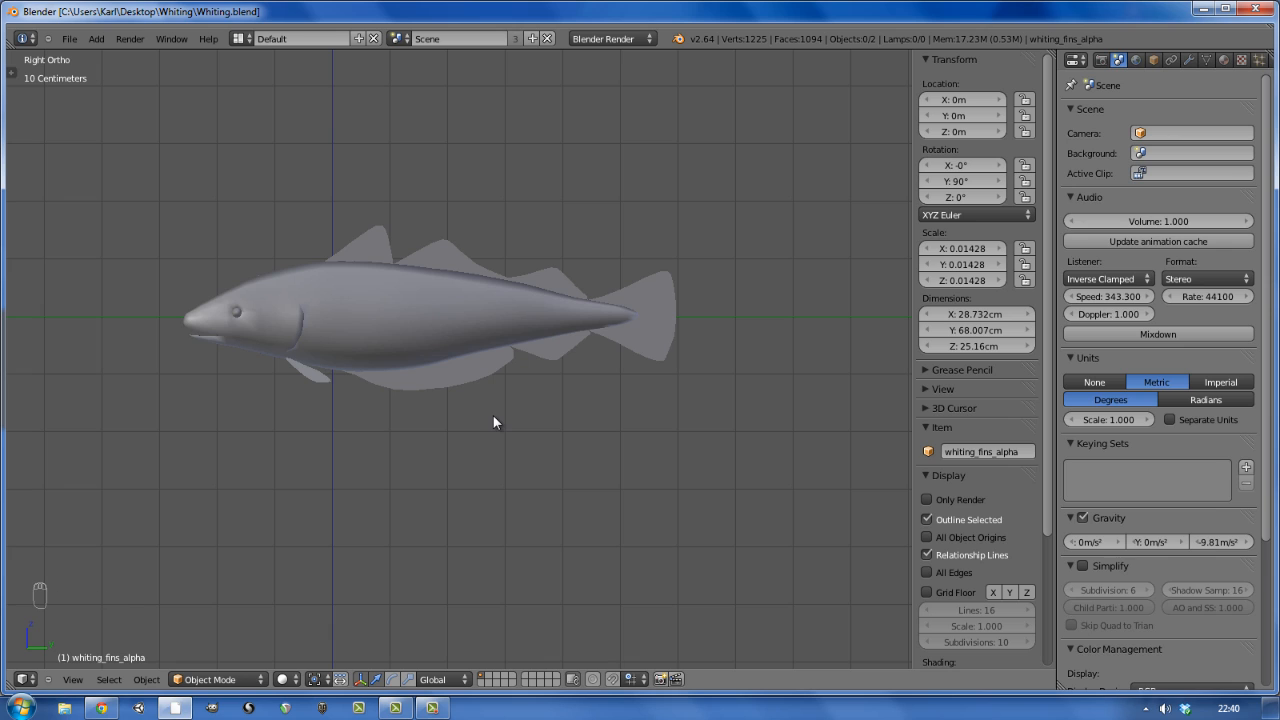
right_click(449, 331)
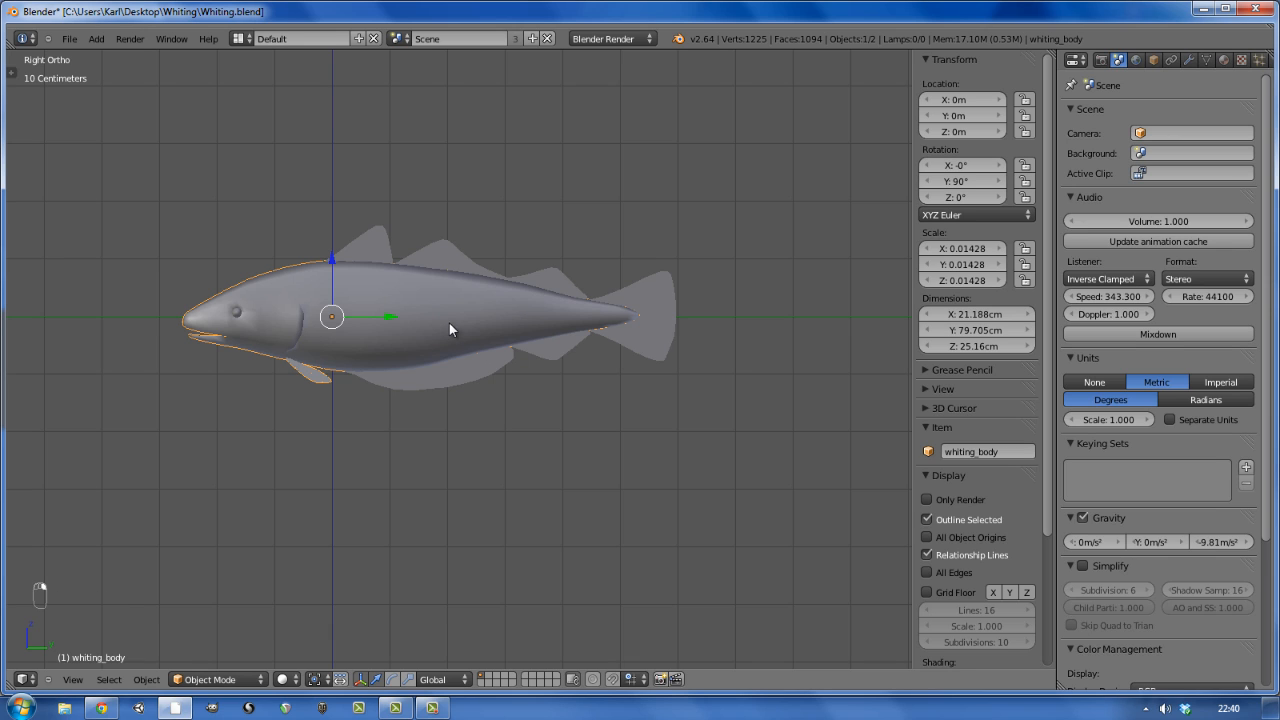
- Try to apply the fish body's location and rotation to its mesh data
shift+right_click(448, 250)
right_click(443, 328)
key(ctrl+a)
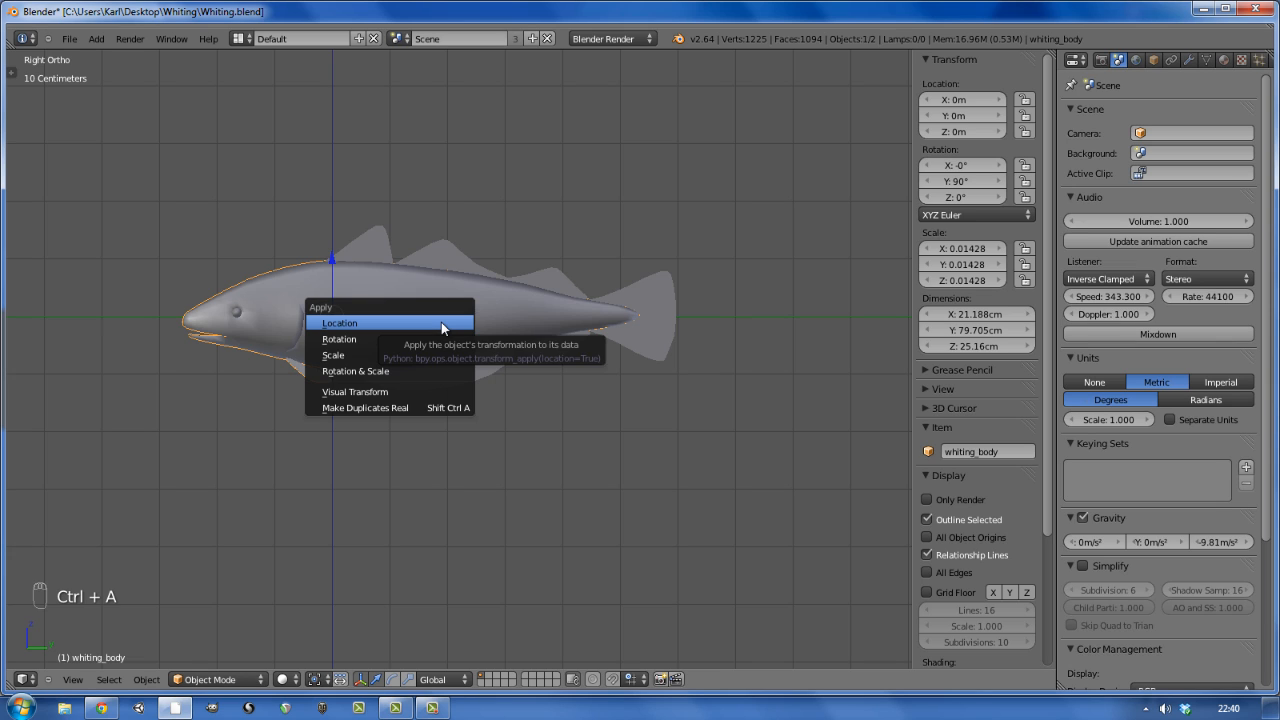
click(441, 322)
key(ctrl+a)
click(436, 340)
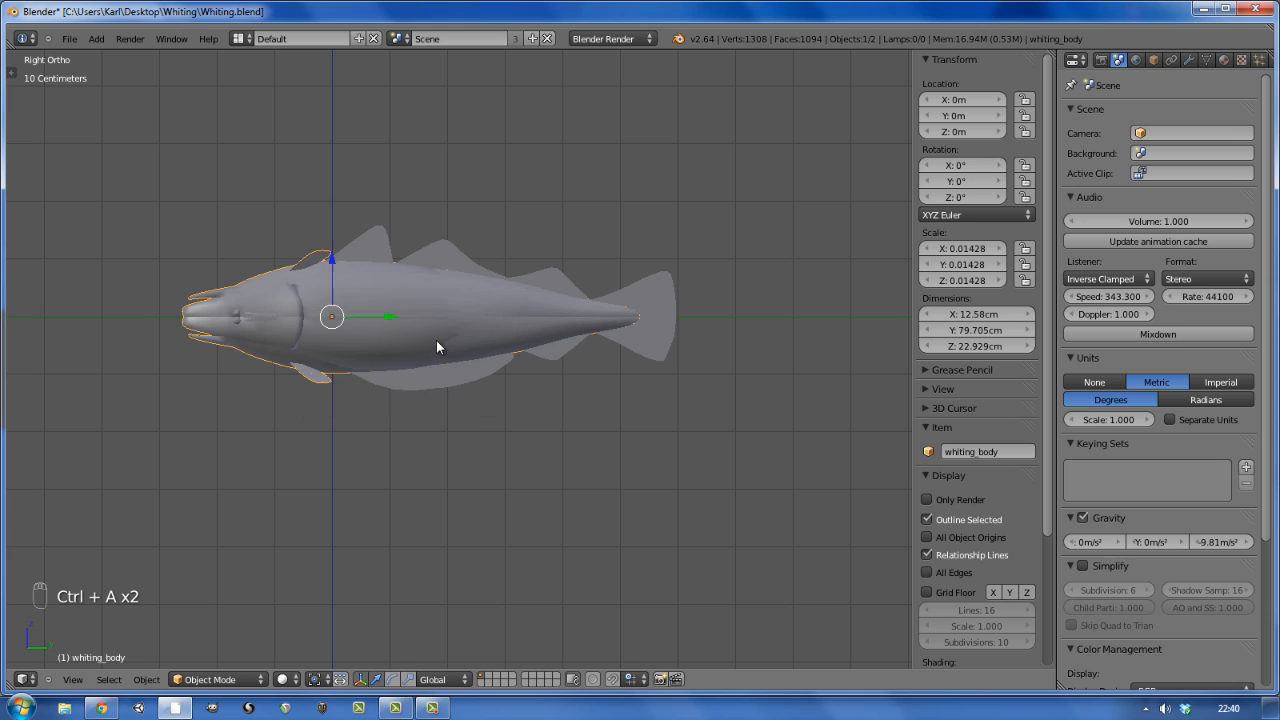
key(ctrl+a)
key(ctrl+z)
key(a)
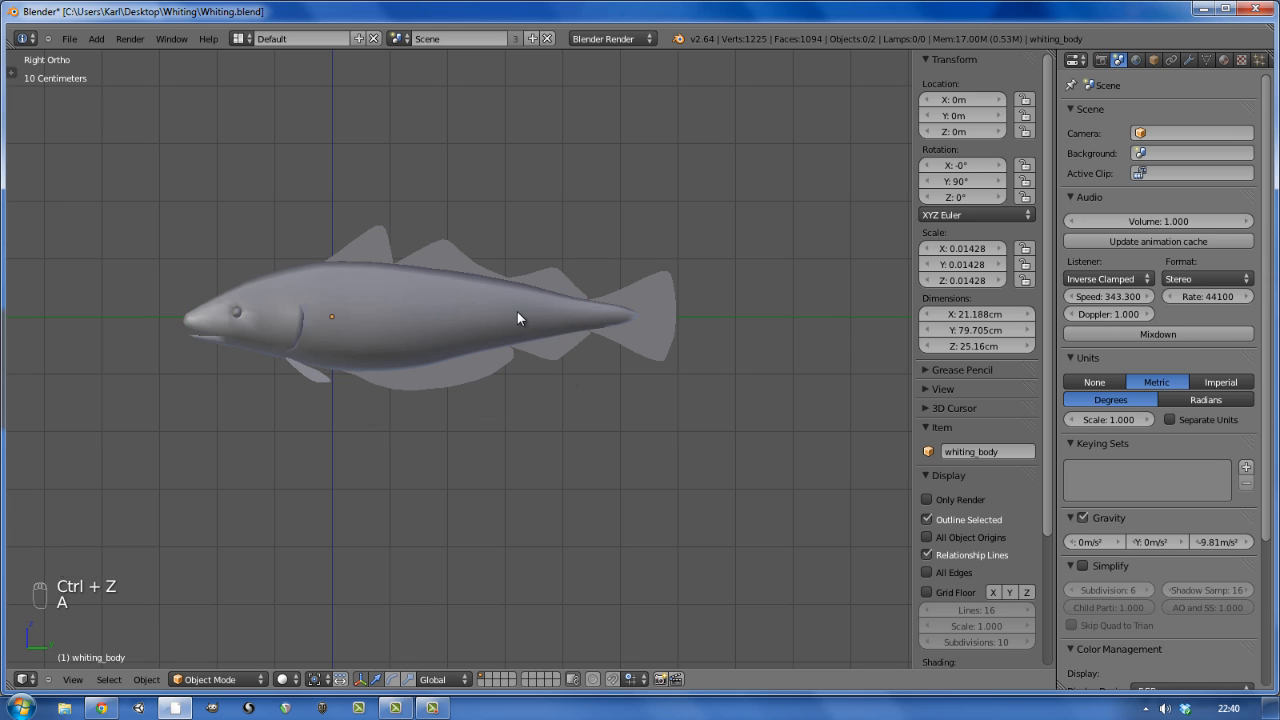
- Apply the fish body's Mirror modifier, followed by its rotation and scale
click(1188, 61)
click(1112, 166)
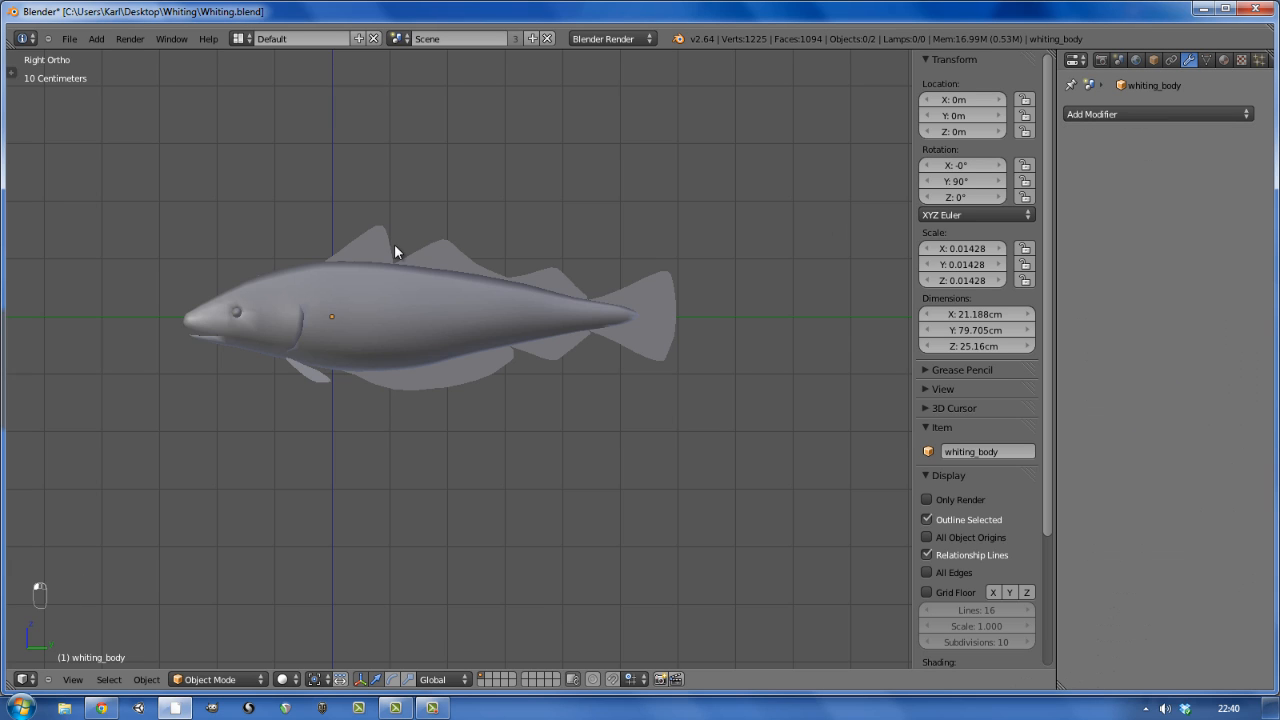
right_click(375, 314)
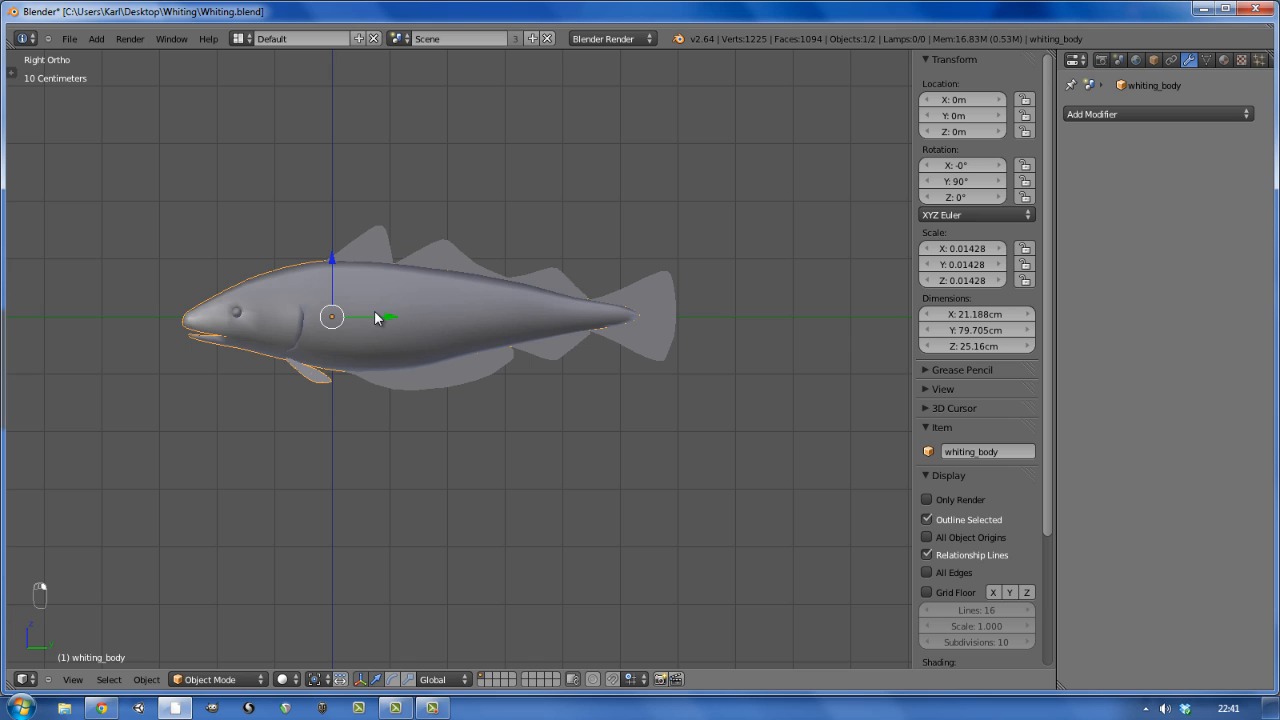
key(ctrl+a)
click(374, 312)
key(ctrl+a)
click(371, 328)
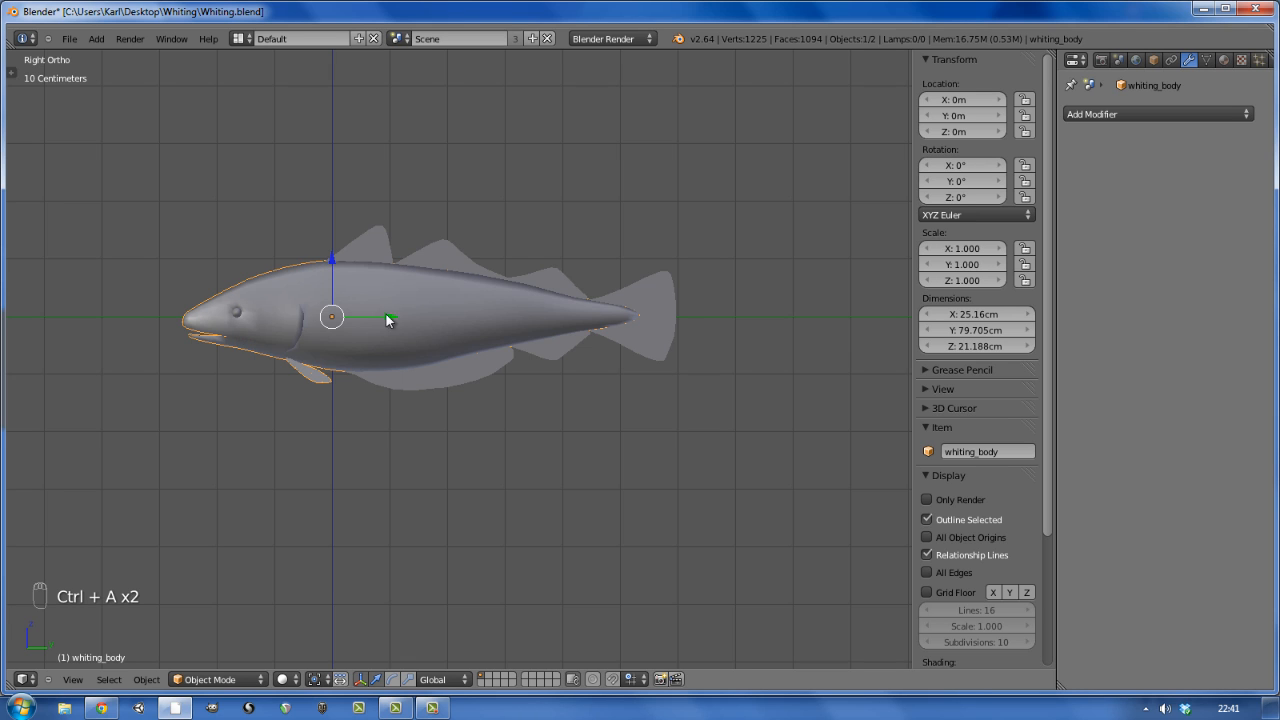
- Apply the fins object's Mirror modifier, along with its scale, rotation and location, and leave nothing selected
right_click(392, 247)
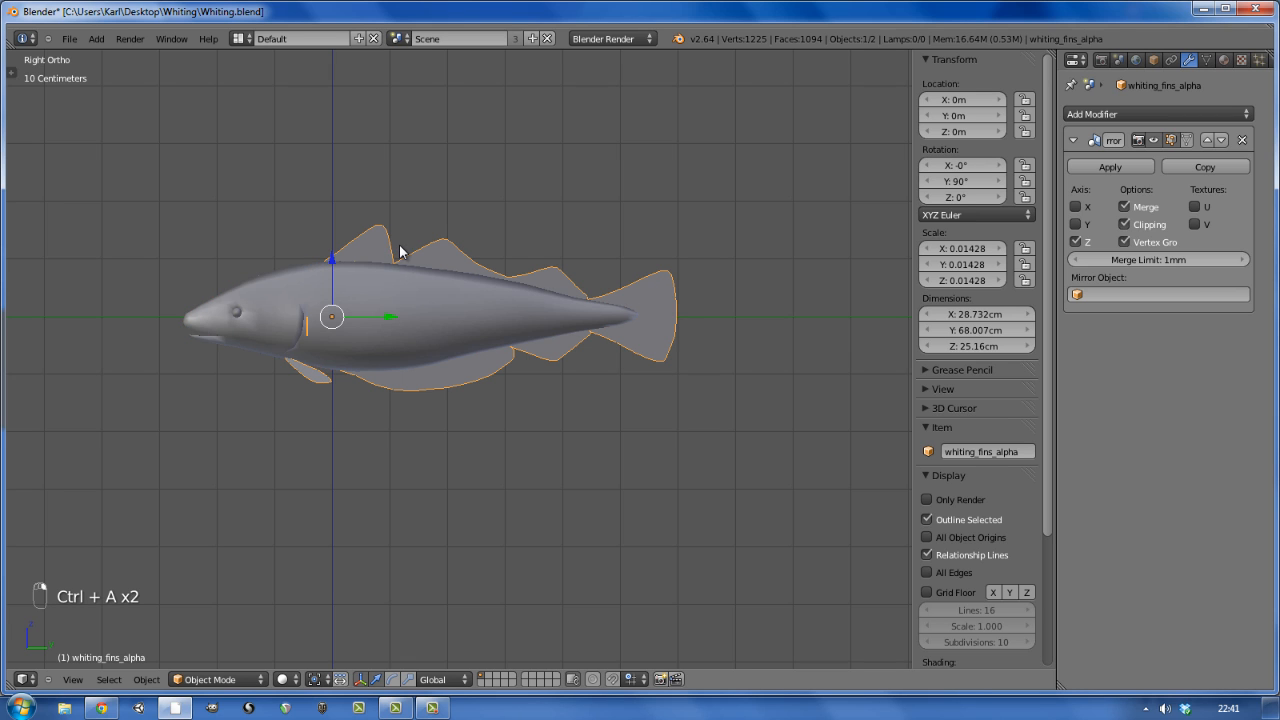
click(1136, 168)
key(ctrl+a)
click(498, 304)
key(ctrl+a)
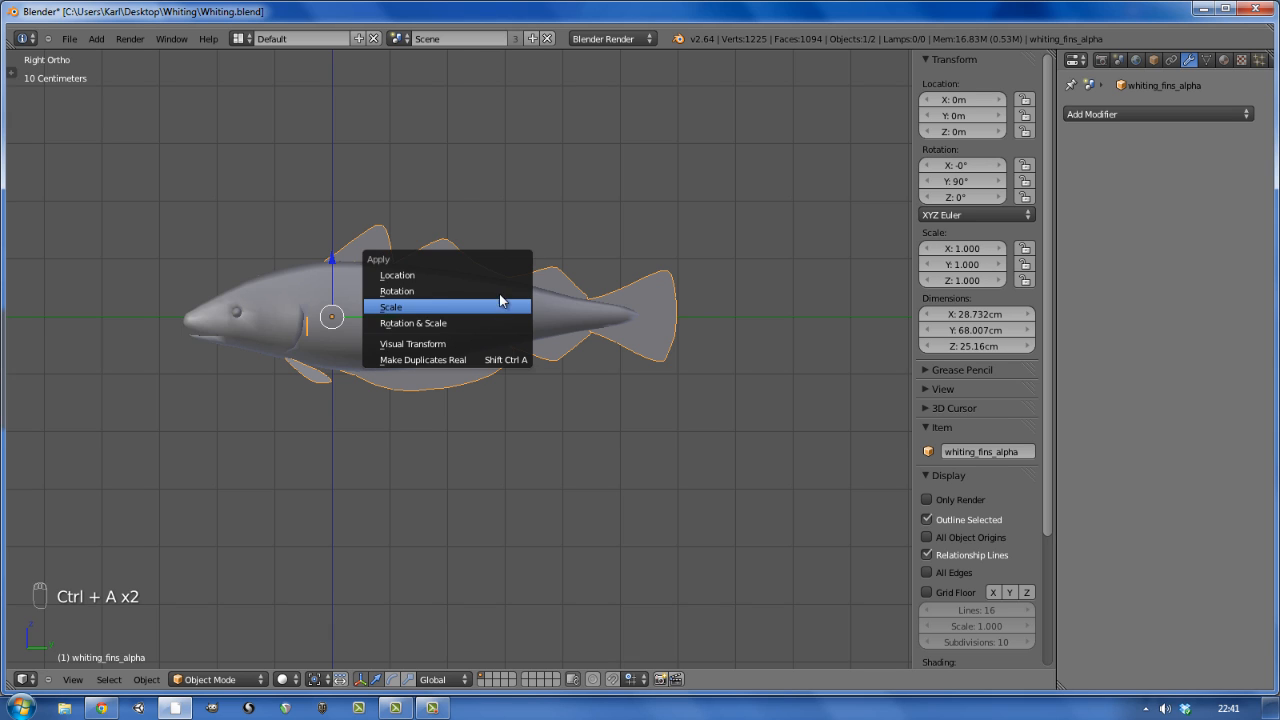
click(499, 290)
key(ctrl+a)
click(497, 275)
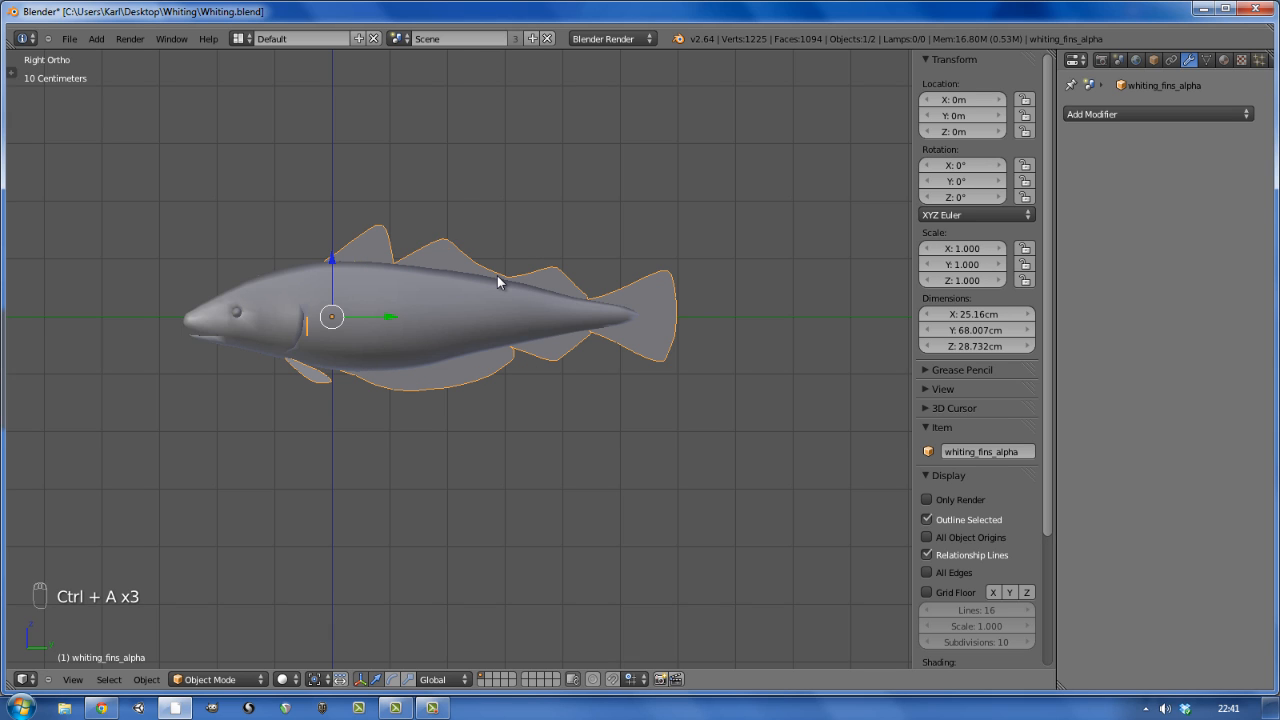
key(a)
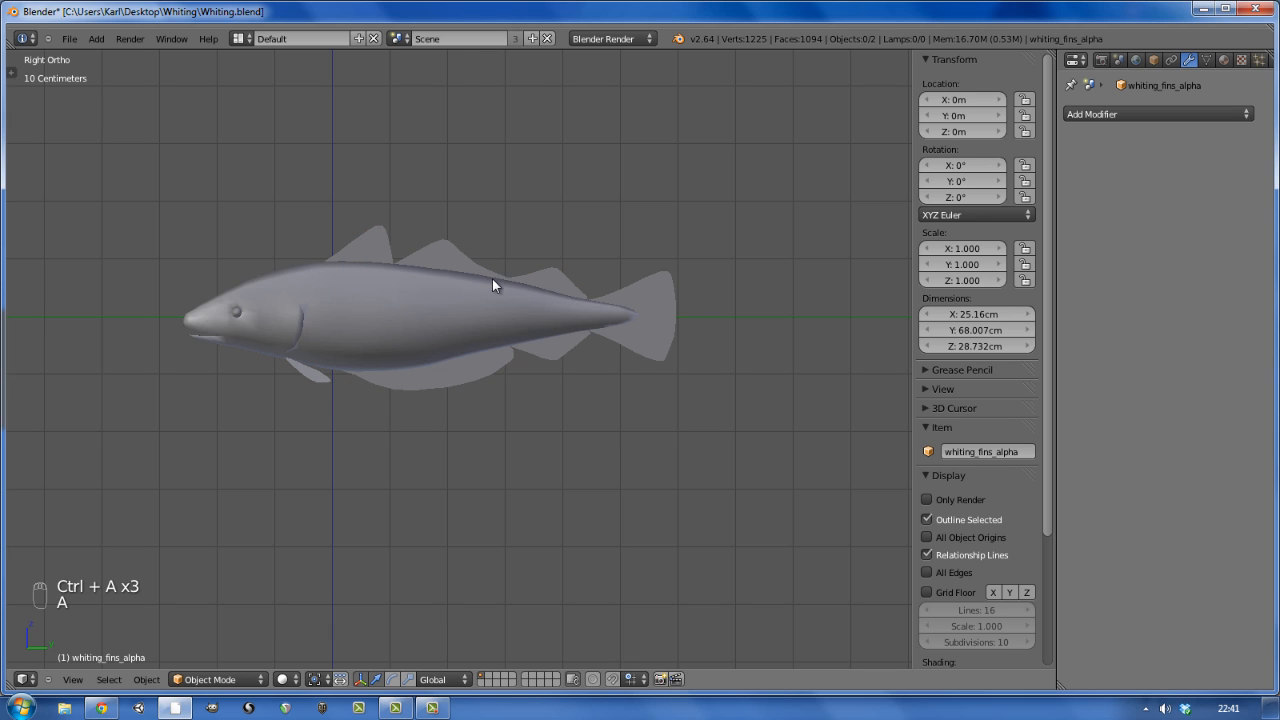
- Examine the body and fins meshes in Edit Mode and Object Mode from angled views
mouse_move(368, 310)
middle_down()
mouse_move(497, 343)
mouse_move(591, 345)
mouse_move(721, 310)
mouse_move(512, 218)
mouse_move(372, 249)
mouse_move(359, 308)
mouse_move(497, 337)
mouse_move(586, 337)
mouse_move(549, 369)
mouse_move(485, 394)
mouse_move(460, 269)
mouse_move(406, 288)
mouse_move(430, 310)
mouse_move(566, 311)
mouse_move(380, 255)
mouse_move(340, 307)
middle_up()
right_click(385, 316)
key(Tab)
key(Tab)
right_click(349, 243)
key(Tab)
key(a)
key(a)
key(a)
key(Tab)
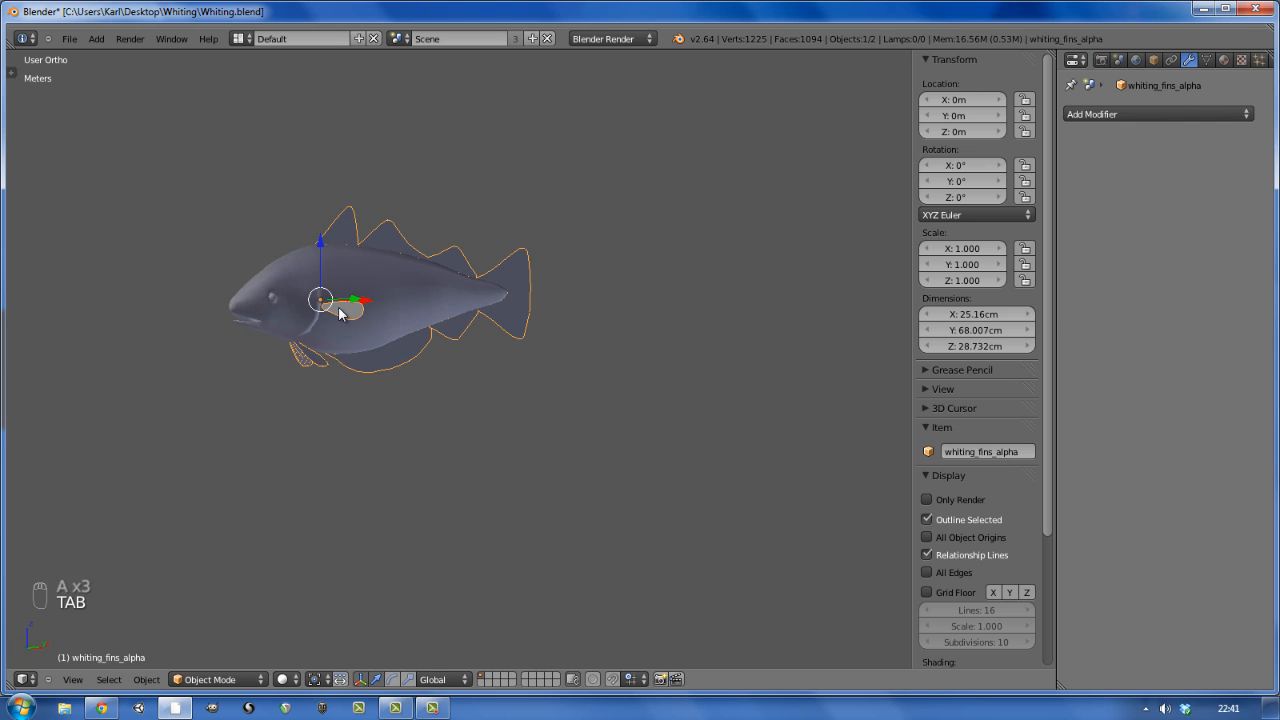
key(a)
key(a)
middle_drag(428, 310, 417, 297)
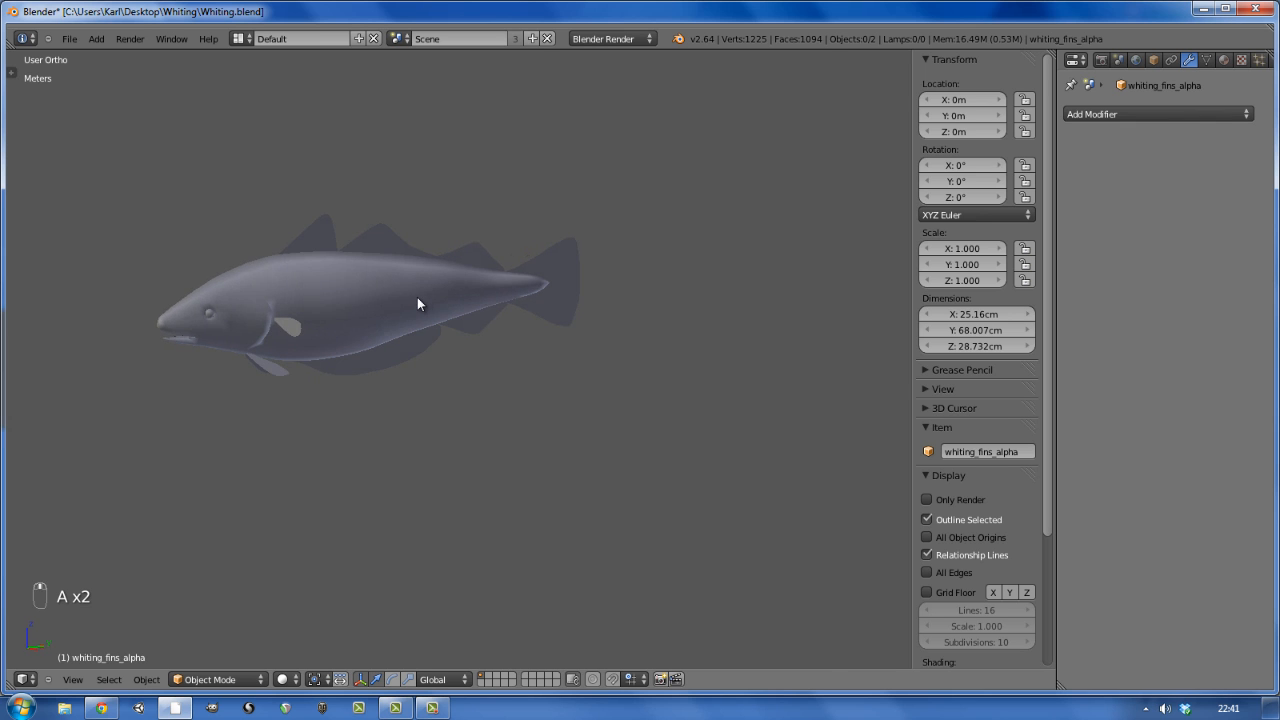
- Save over the existing file with the fish in right view and hide the transform properties
key(KP_3)
shift+middle_drag(118, 205, 647, 354)
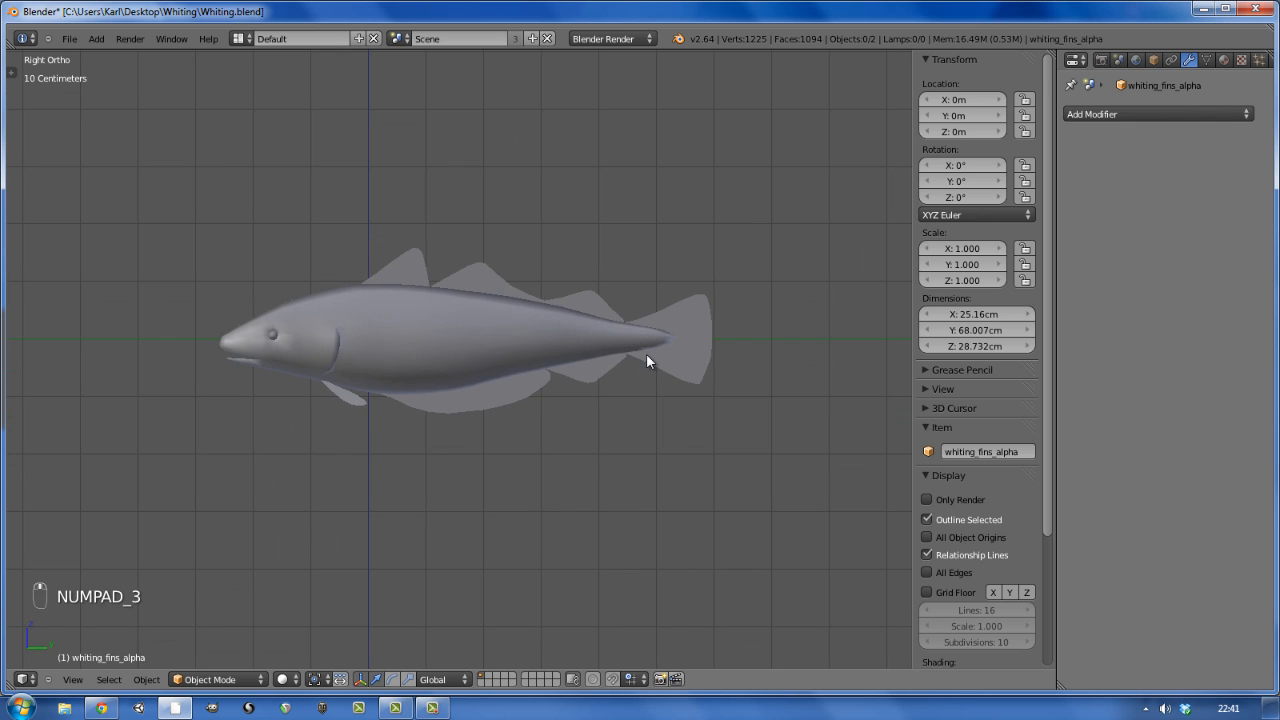
key(ctrl+s)
click(647, 361)
key(n)
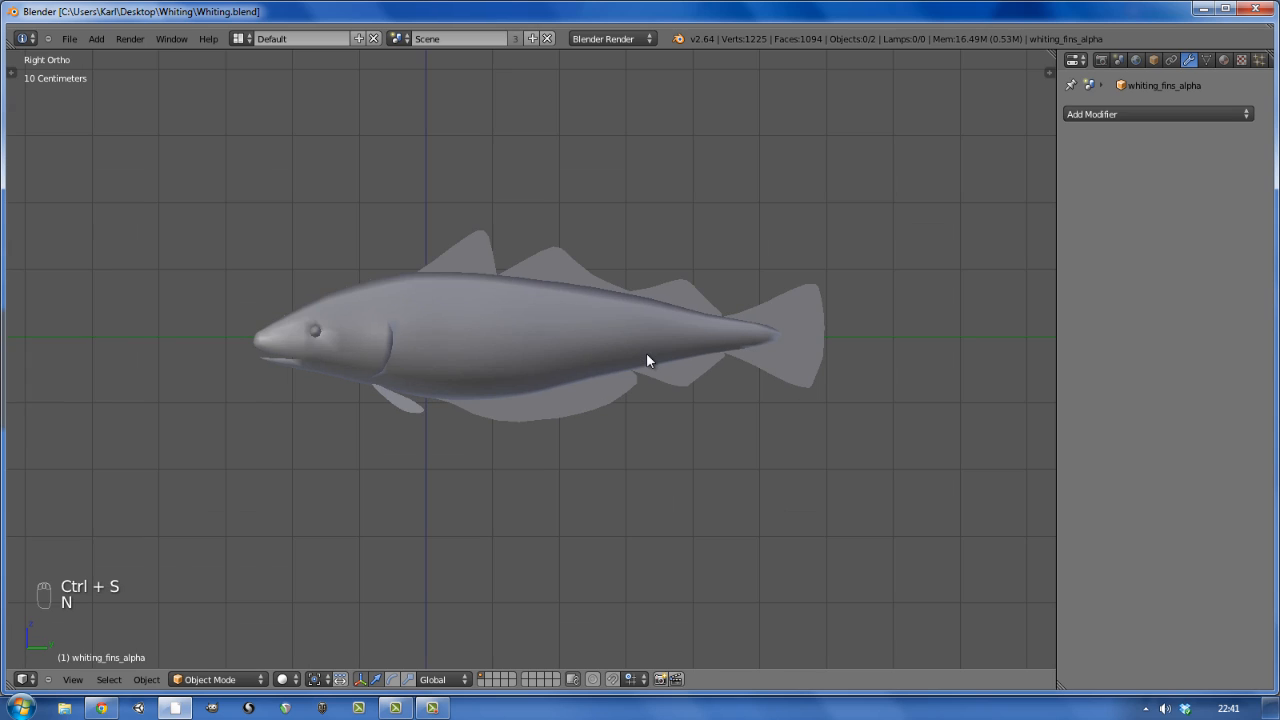